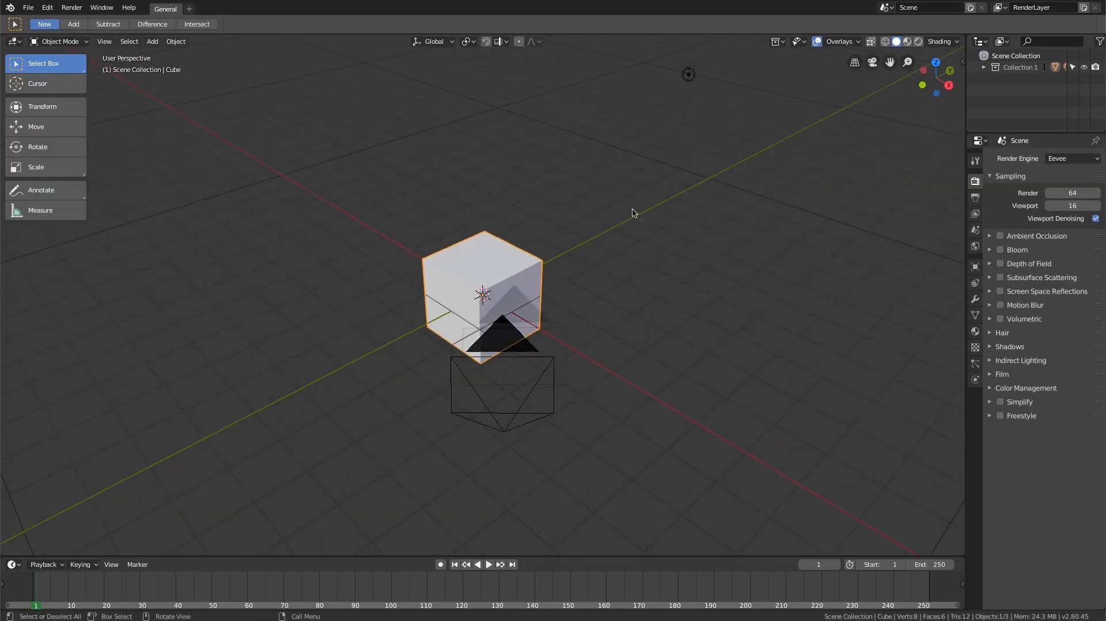
Switch to the Chrome browser and open unsplash.com
{"action": "middle_click_drag", "start_coordinate": [634, 215], "coordinate": [638, 215]}
{"action": "key", "text": "super+Tab"}
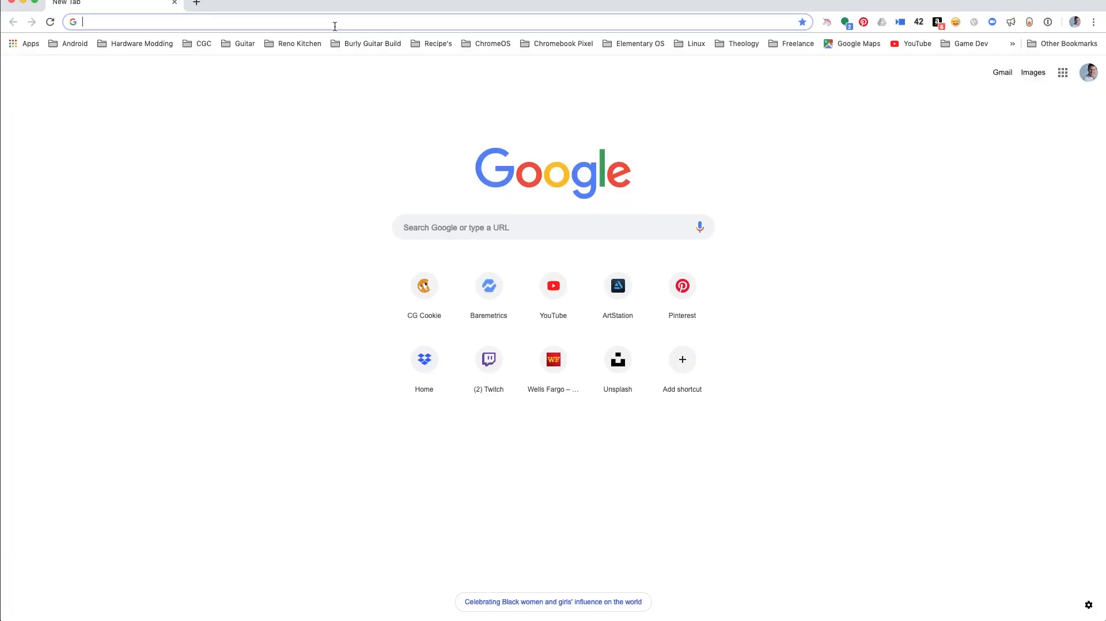
{"action": "type", "text": "uns"}
{"action": "key", "text": "Return"}
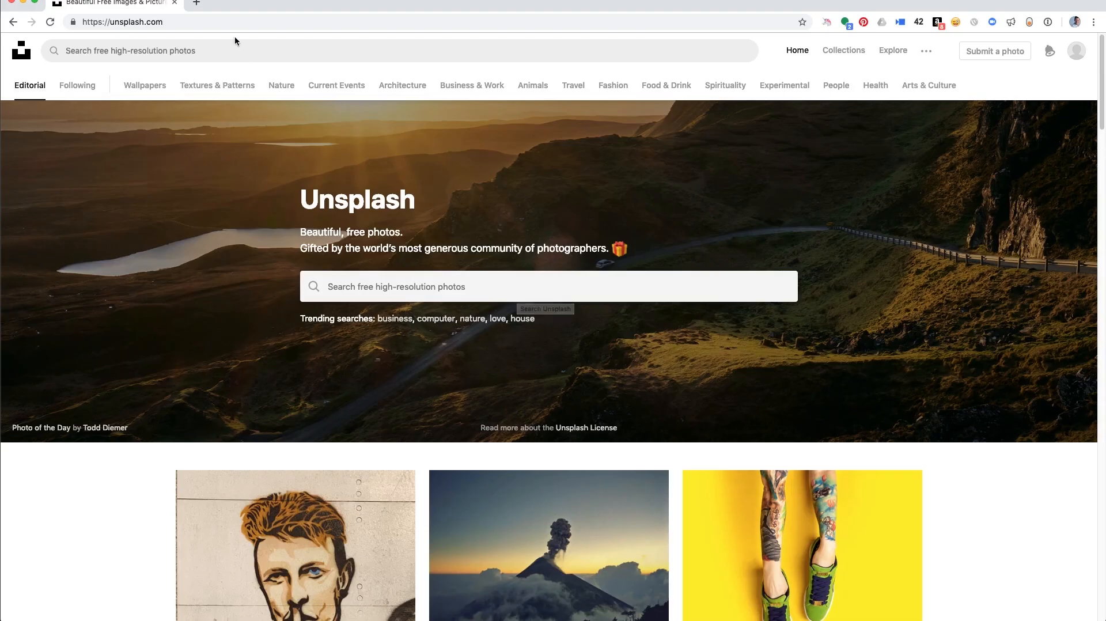
Search the Unsplash photo library for "sand dunes"
{"action": "left_click", "coordinate": [237, 55]}
{"action": "type", "text": "sand dunes"}
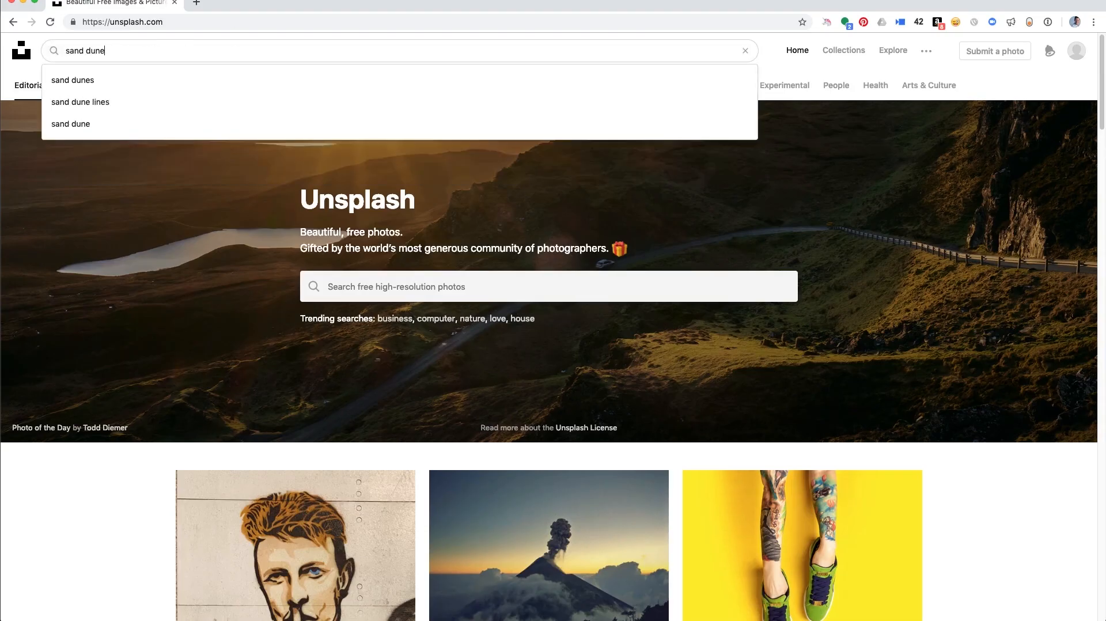
{"action": "key", "text": "Return"}
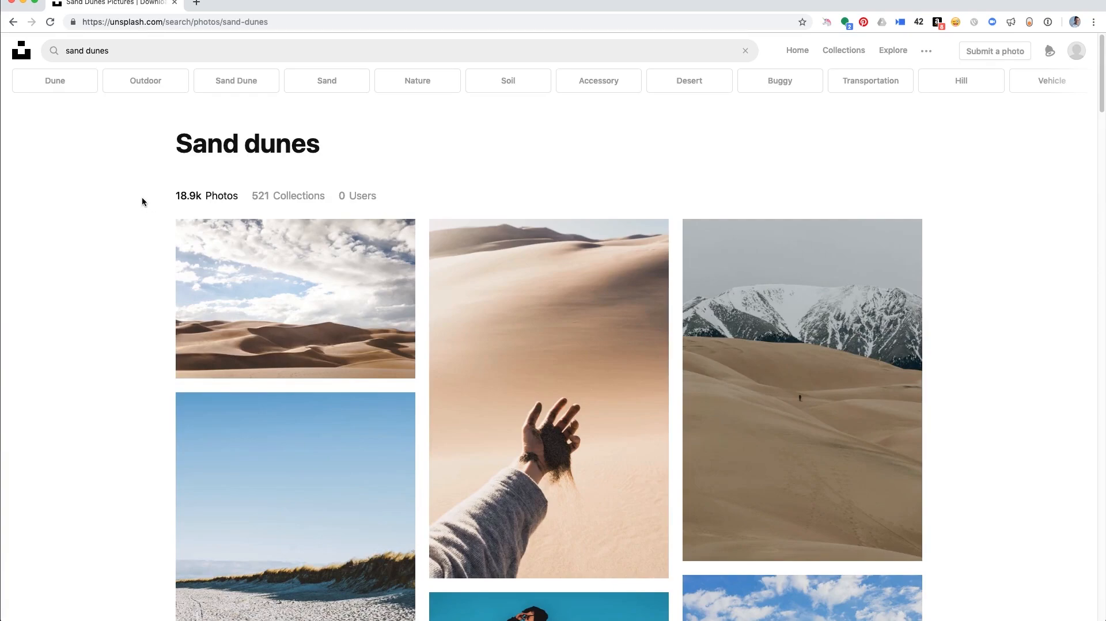
Browse the sand dune photos for reference and view the picture of a hand dropping sand enlarged
{"action": "scroll", "coordinate": [143, 198], "scroll_direction": "down", "scroll_amount": 3}
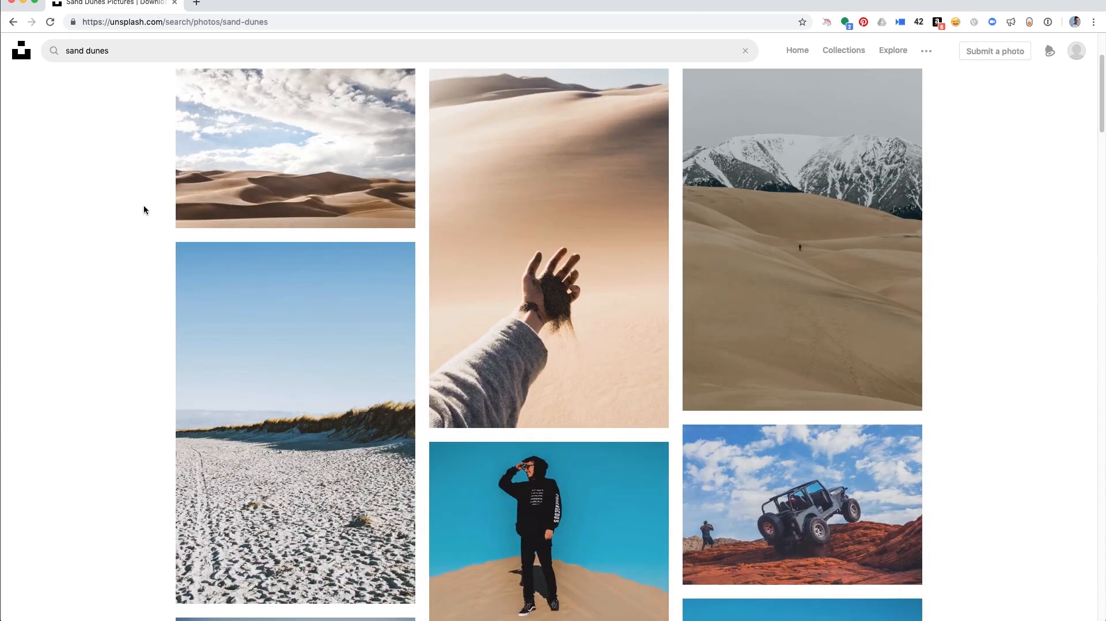
{"action": "scroll", "coordinate": [143, 205], "scroll_direction": "down", "scroll_amount": 5}
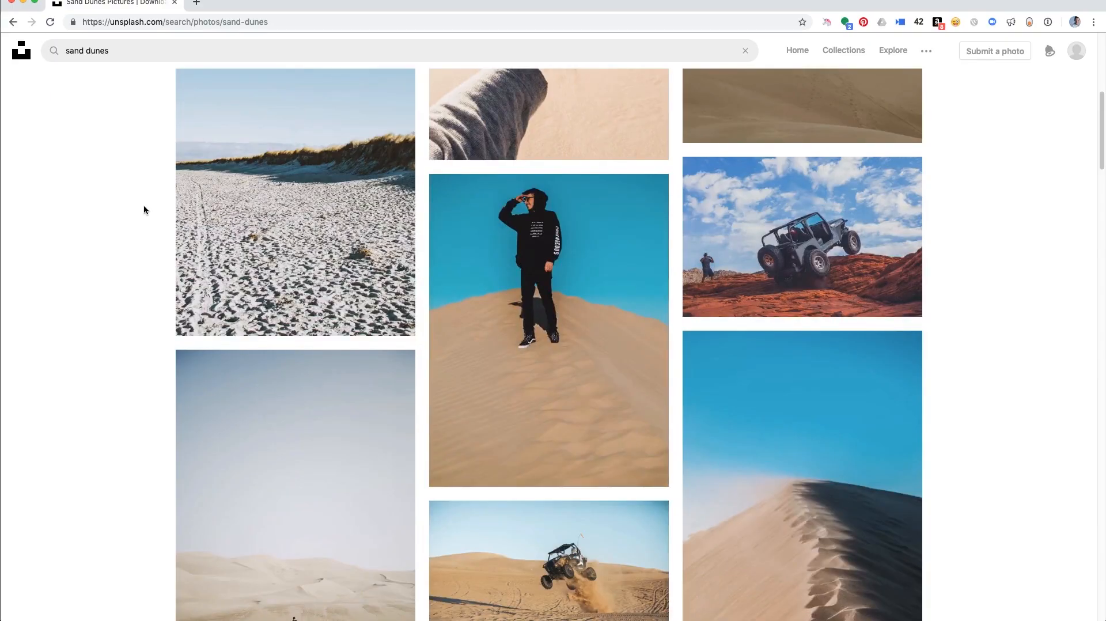
{"action": "scroll", "coordinate": [144, 206], "scroll_direction": "down", "scroll_amount": 10}
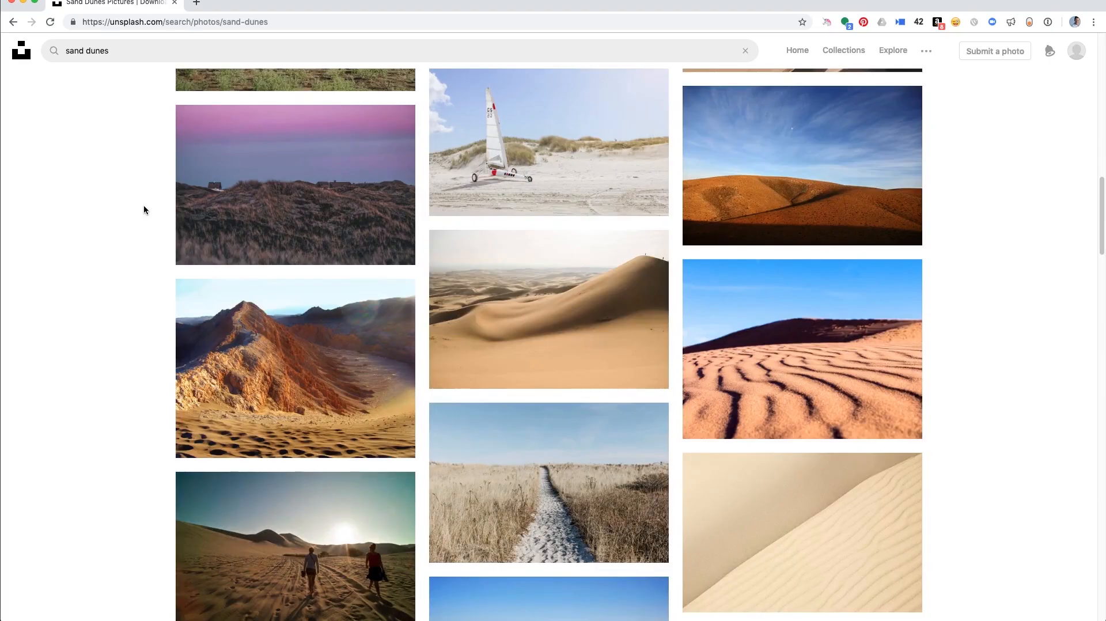
{"action": "scroll", "coordinate": [144, 206], "scroll_direction": "down", "scroll_amount": 3}
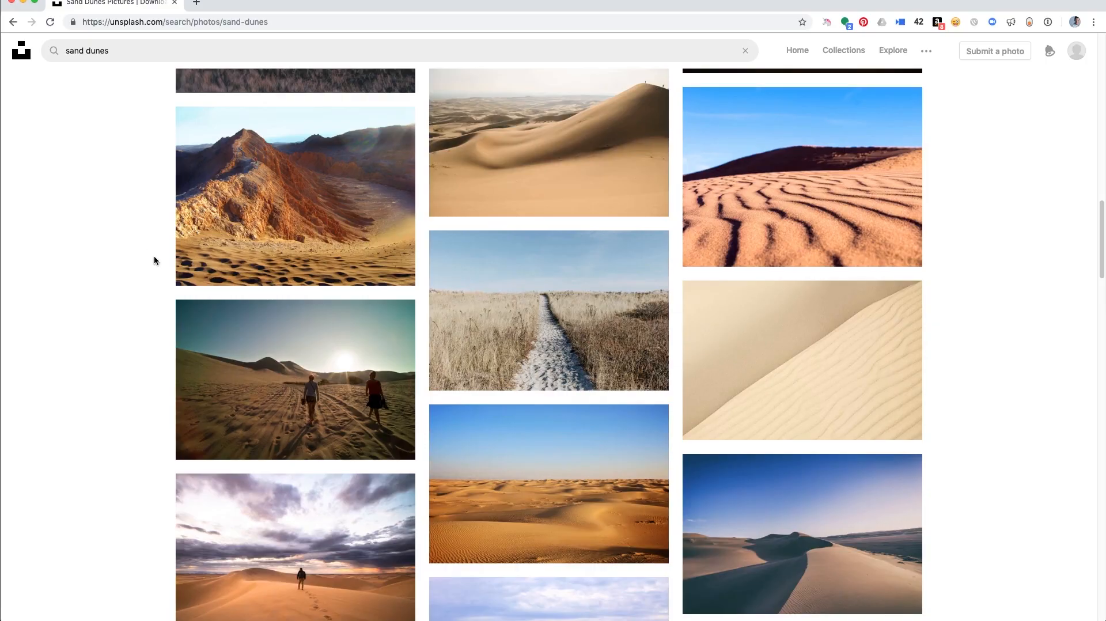
{"action": "scroll", "coordinate": [154, 261], "scroll_direction": "down", "scroll_amount": 6}
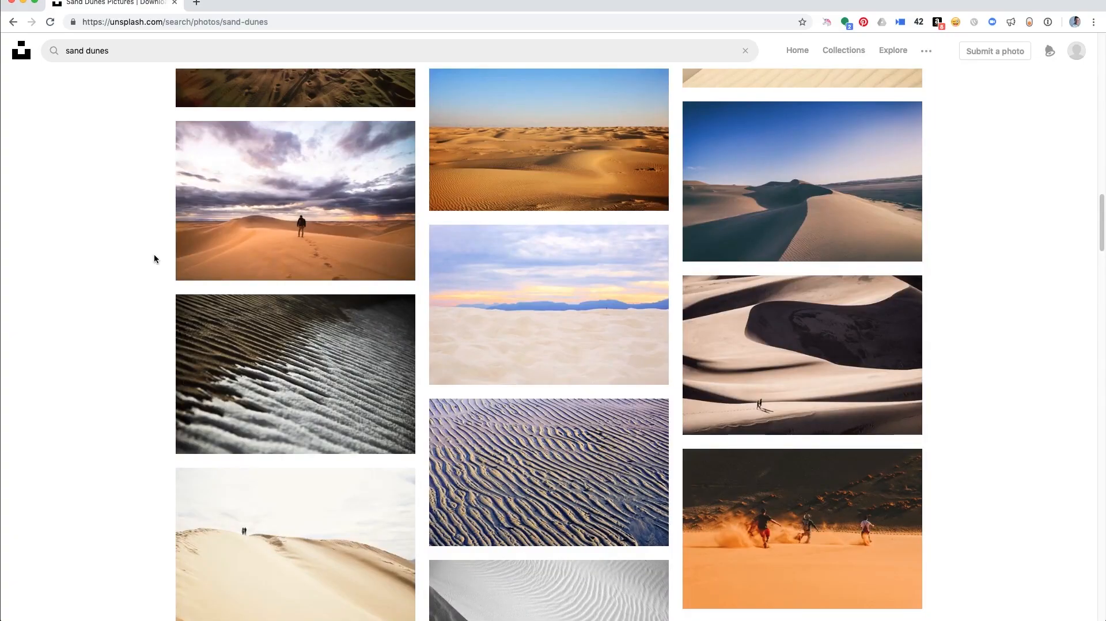
{"action": "scroll", "coordinate": [154, 259], "scroll_direction": "down", "scroll_amount": 5}
{"action": "scroll", "coordinate": [154, 259], "scroll_direction": "down", "scroll_amount": 4}
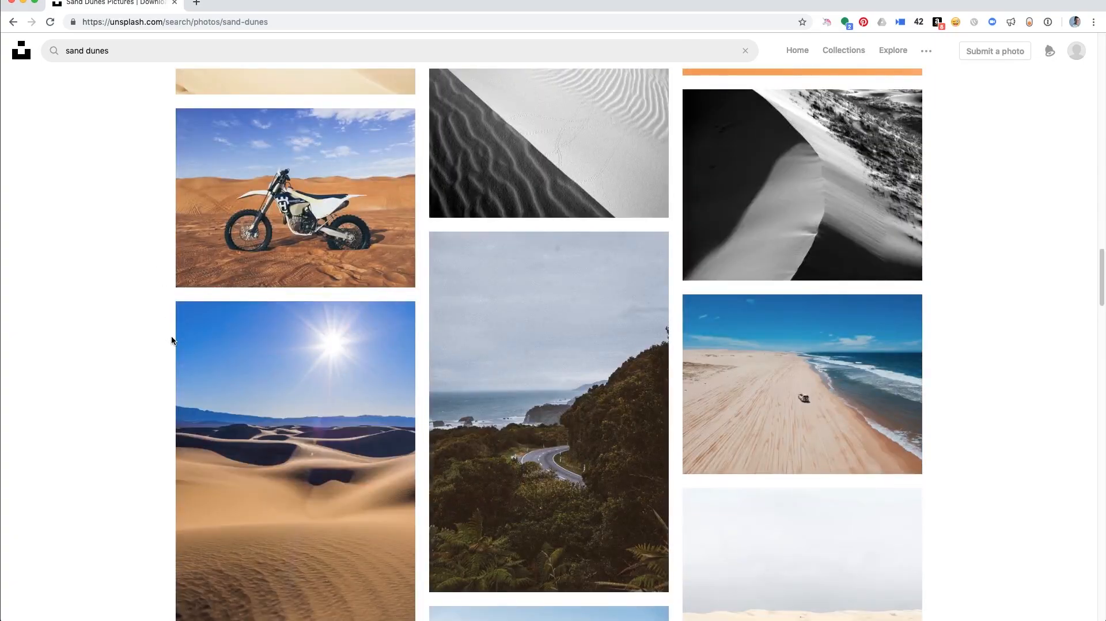
{"action": "scroll", "coordinate": [171, 338], "scroll_direction": "down", "scroll_amount": 20}
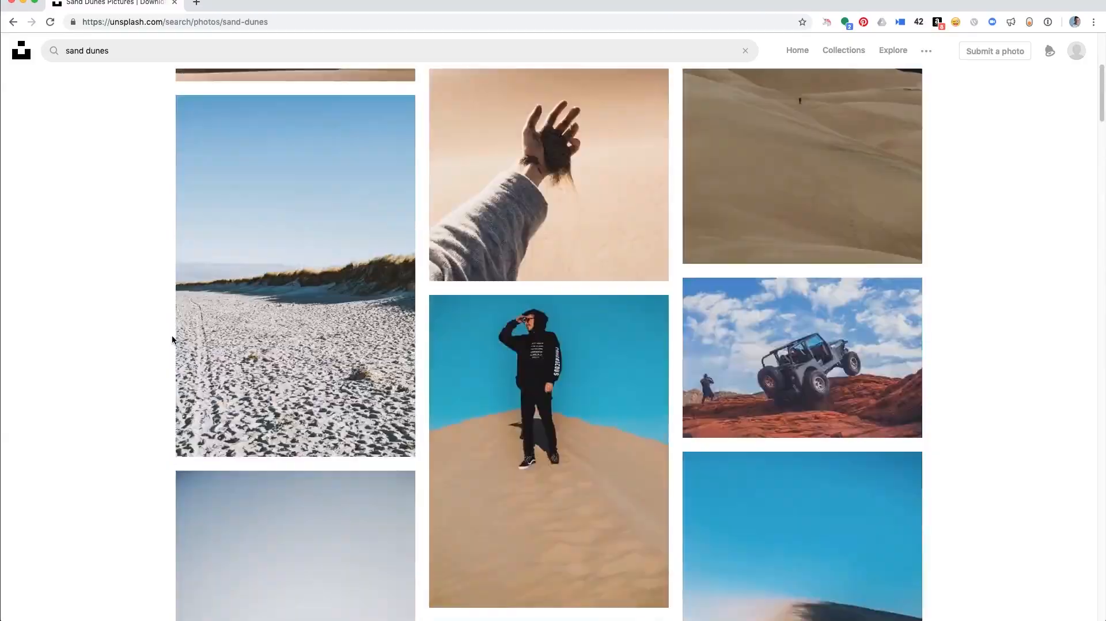
{"action": "scroll", "coordinate": [171, 339], "scroll_direction": "up", "scroll_amount": 5}
{"action": "left_click", "coordinate": [563, 296]}
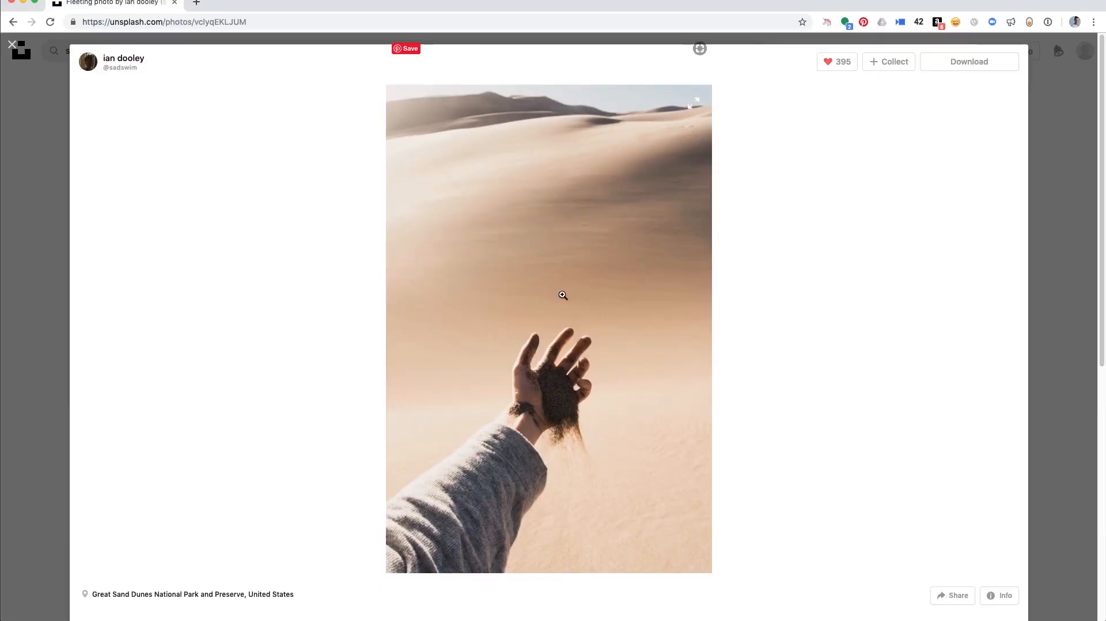
{"action": "left_click", "coordinate": [33, 207]}
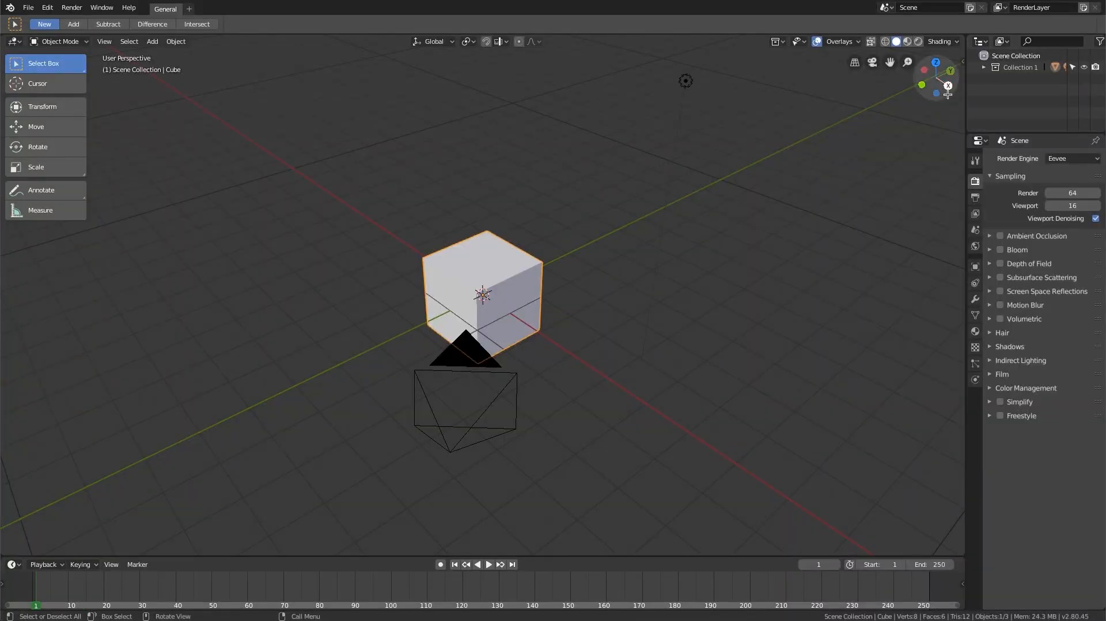
Switch back to Blender, widen the Properties area, split it horizontally and make the lower part an Image Editor
{"action": "left_click_drag", "start_coordinate": [966, 230], "coordinate": [890, 260]}
{"action": "left_click_drag", "start_coordinate": [891, 609], "coordinate": [886, 324]}
{"action": "left_click", "coordinate": [903, 334]}
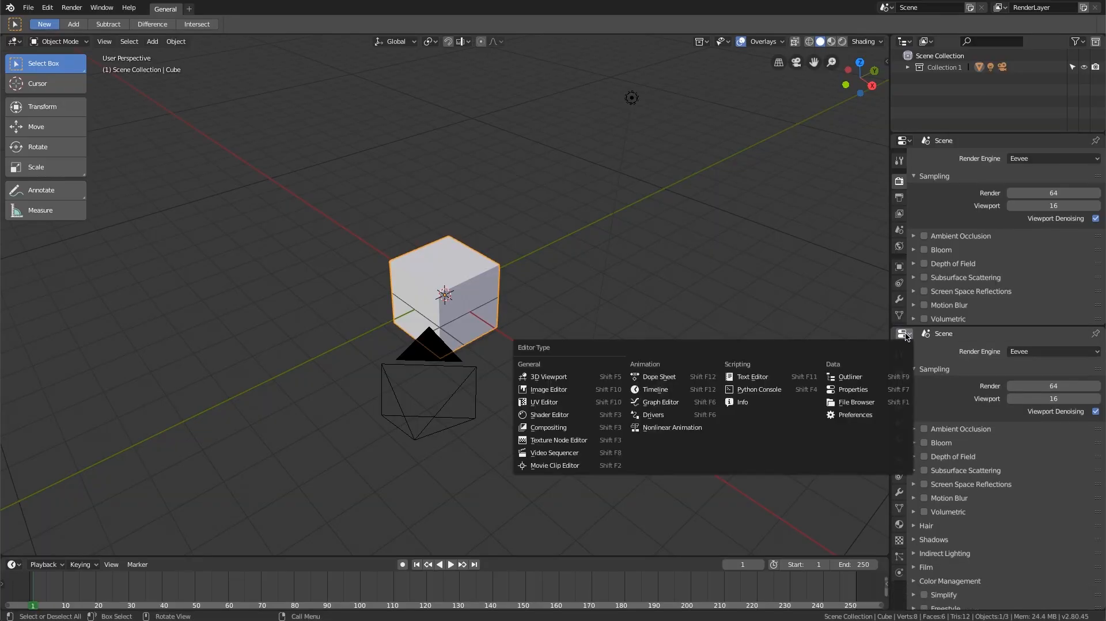
{"action": "left_click", "coordinate": [562, 390]}
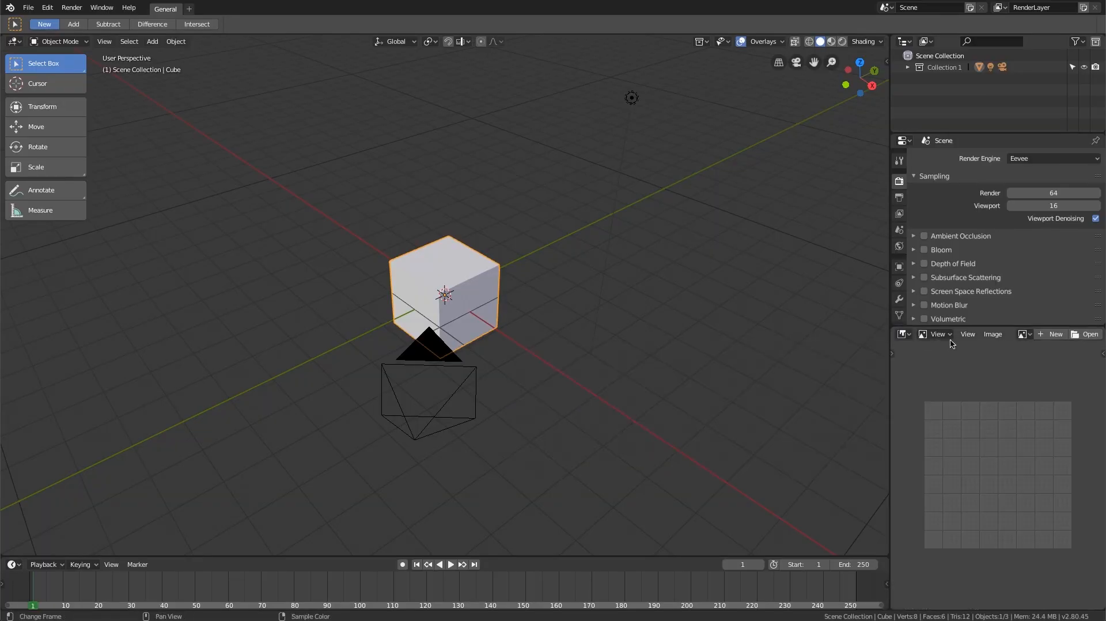
Load dunes_collage.jpg from the recent ref folder into the Image Editor and show the whole image in the maximized editor
{"action": "left_click", "coordinate": [1074, 334]}
{"action": "left_click", "coordinate": [29, 398]}
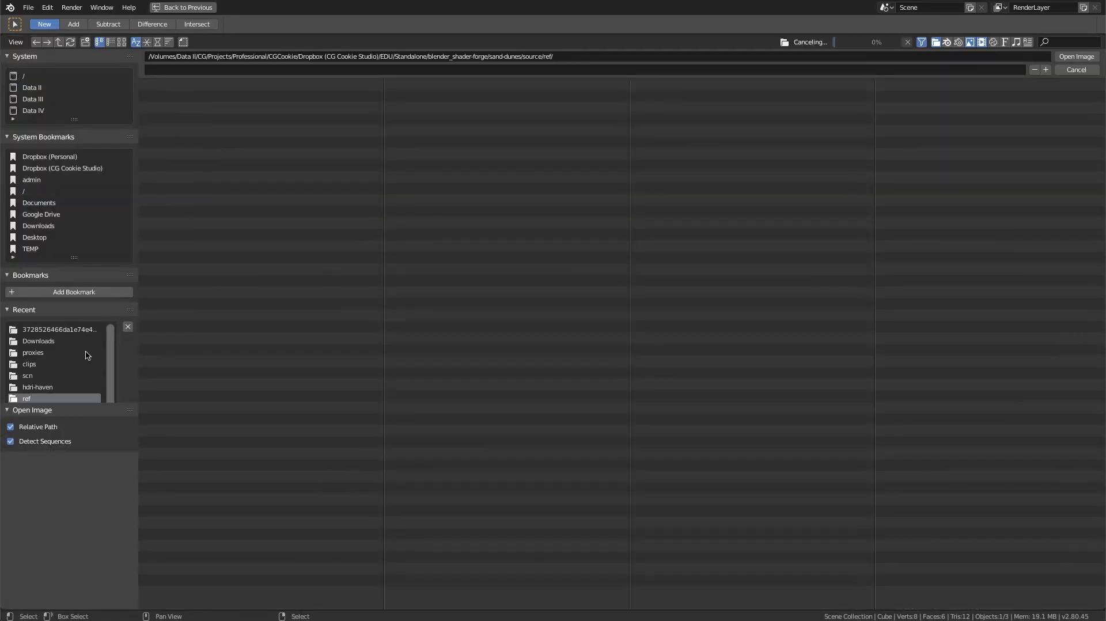
{"action": "double_click", "coordinate": [185, 175]}
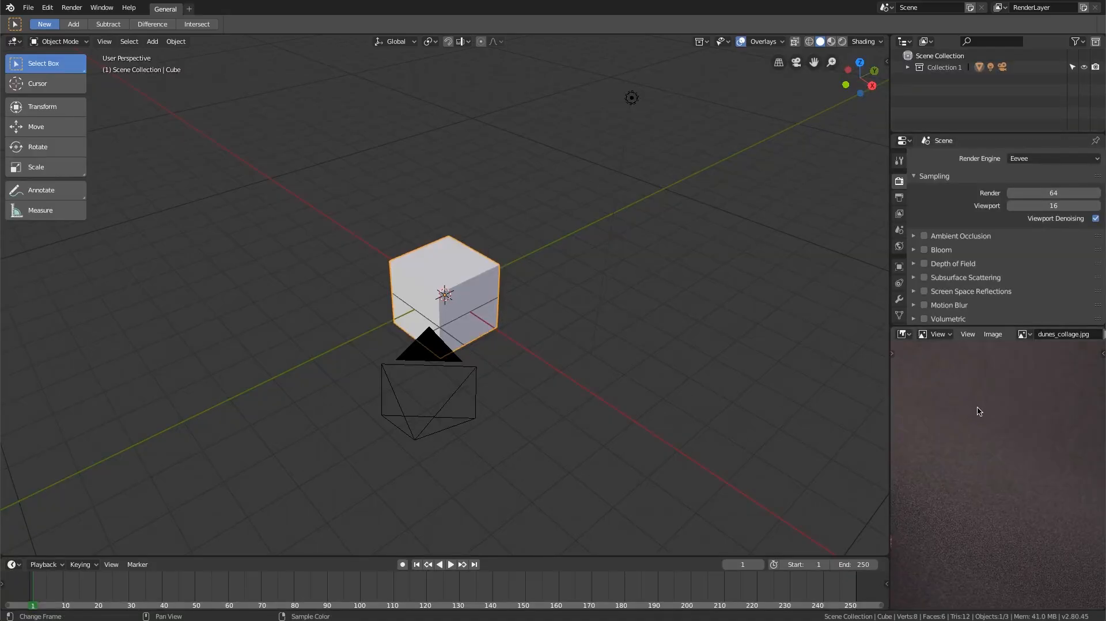
{"action": "key", "text": "ctrl+space"}
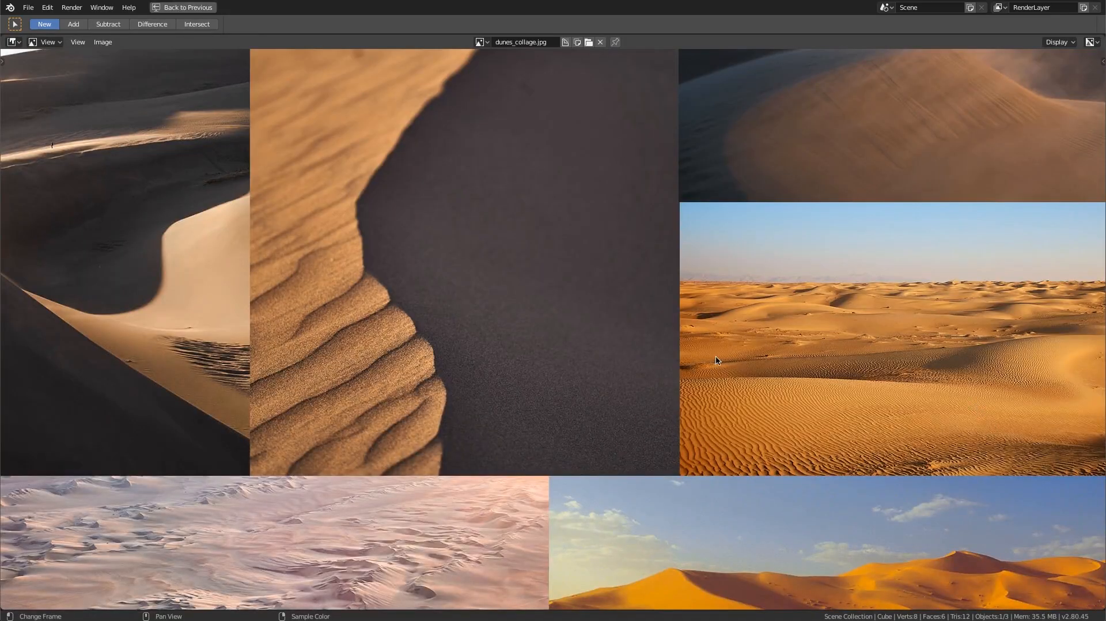
{"action": "key", "text": "Home"}
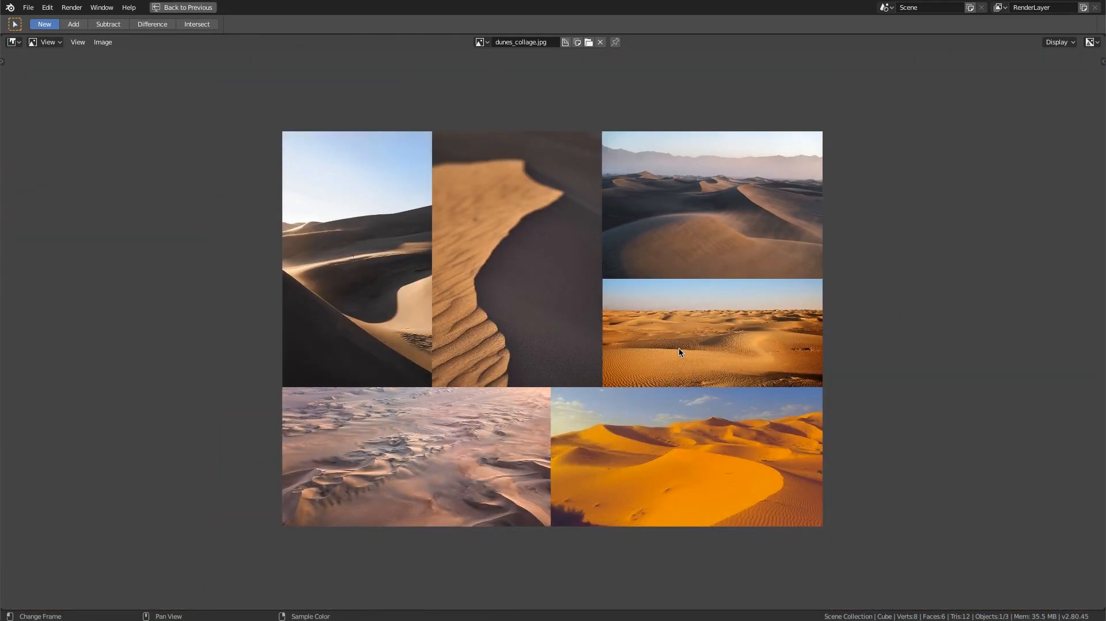
Examine the aerial photo of pinkish dunes in the reference collage for its overall dune shapes
{"action": "middle_click_drag", "start_coordinate": [677, 347], "coordinate": [622, 377], "text": "ctrl"}
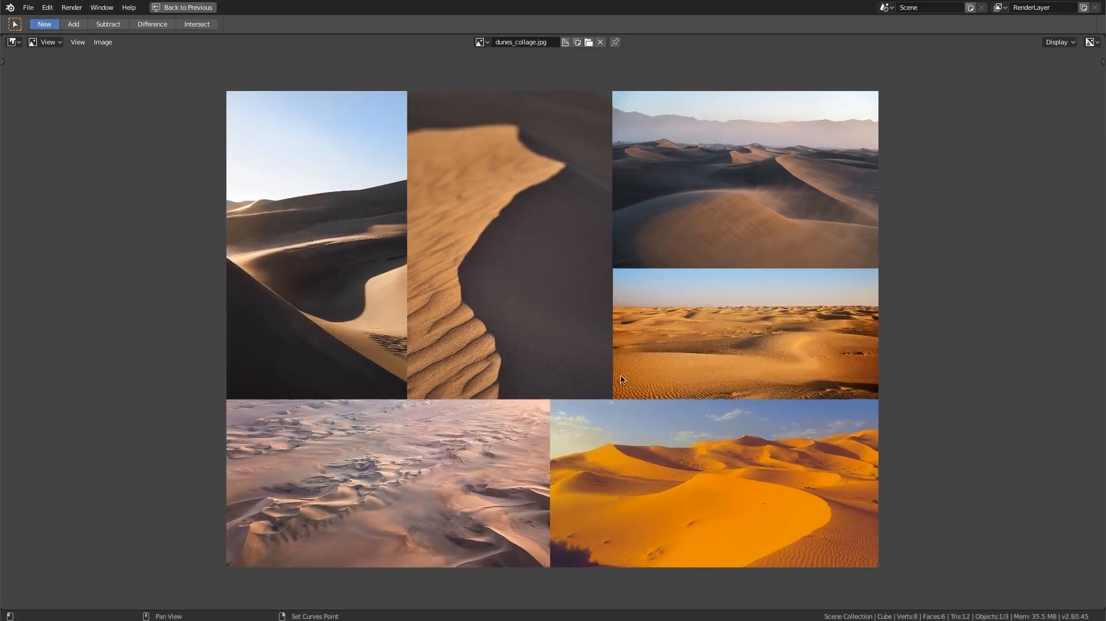
{"action": "middle_click_drag", "start_coordinate": [551, 399], "coordinate": [611, 287], "text": "shift"}
{"action": "middle_click_drag", "start_coordinate": [611, 286], "coordinate": [548, 350], "text": "ctrl"}
{"action": "middle_click_drag", "start_coordinate": [513, 315], "coordinate": [577, 306], "text": "shift"}
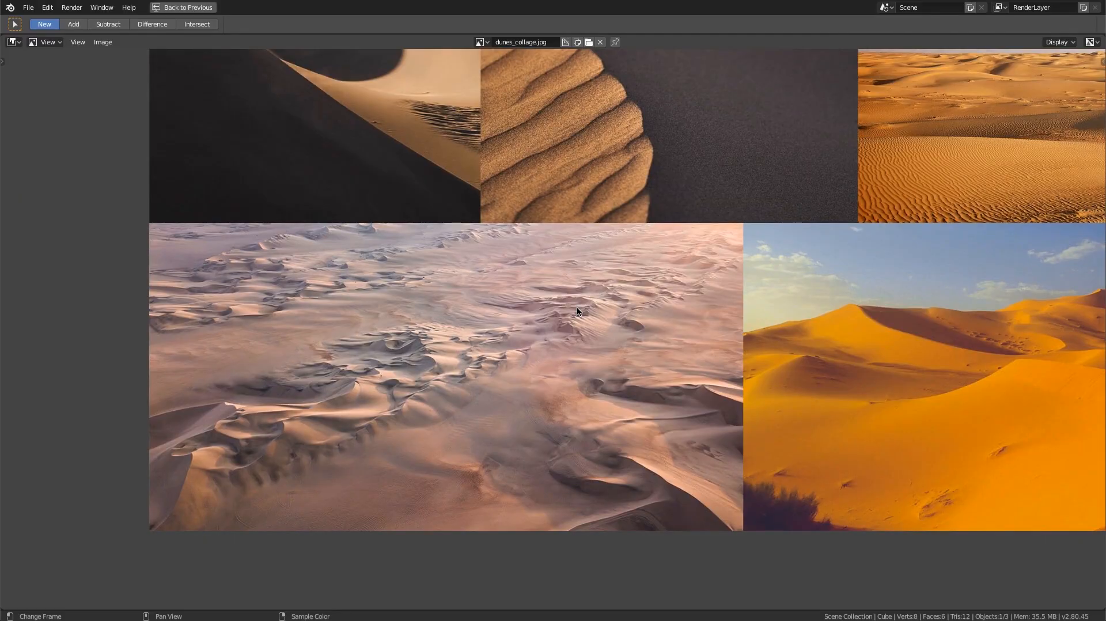
{"action": "middle_click_drag", "start_coordinate": [578, 312], "coordinate": [539, 359], "text": "ctrl"}
{"action": "middle_click_drag", "start_coordinate": [539, 358], "coordinate": [465, 301], "text": "ctrl"}
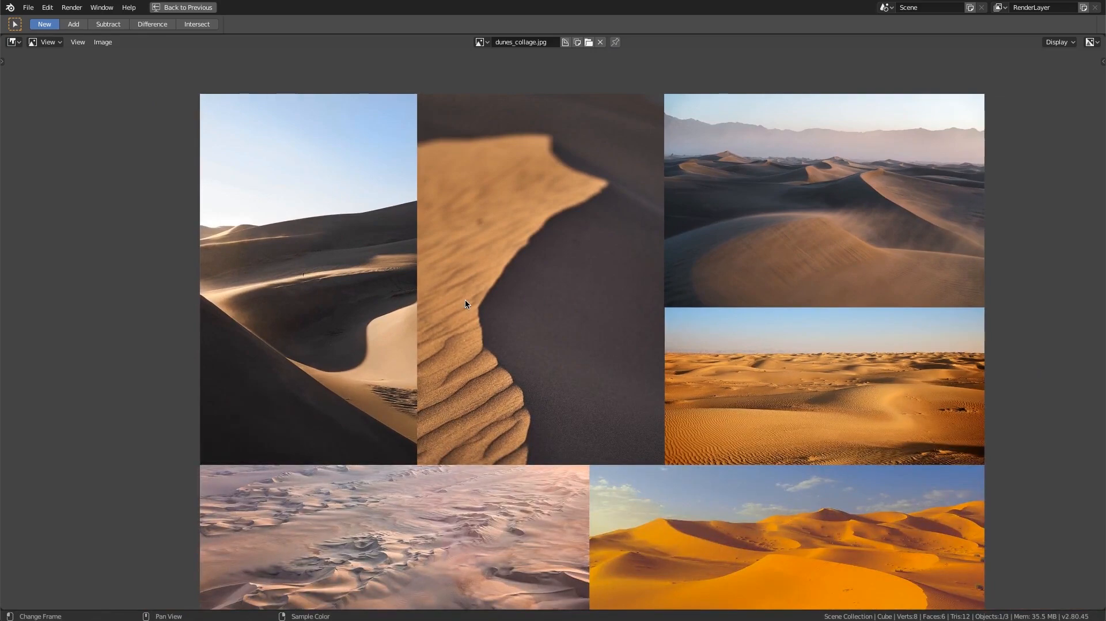
Study the close-up photo of the dune ridge in the collage, including its sand ripples and grain
{"action": "middle_click_drag", "start_coordinate": [465, 300], "coordinate": [408, 259], "text": "shift"}
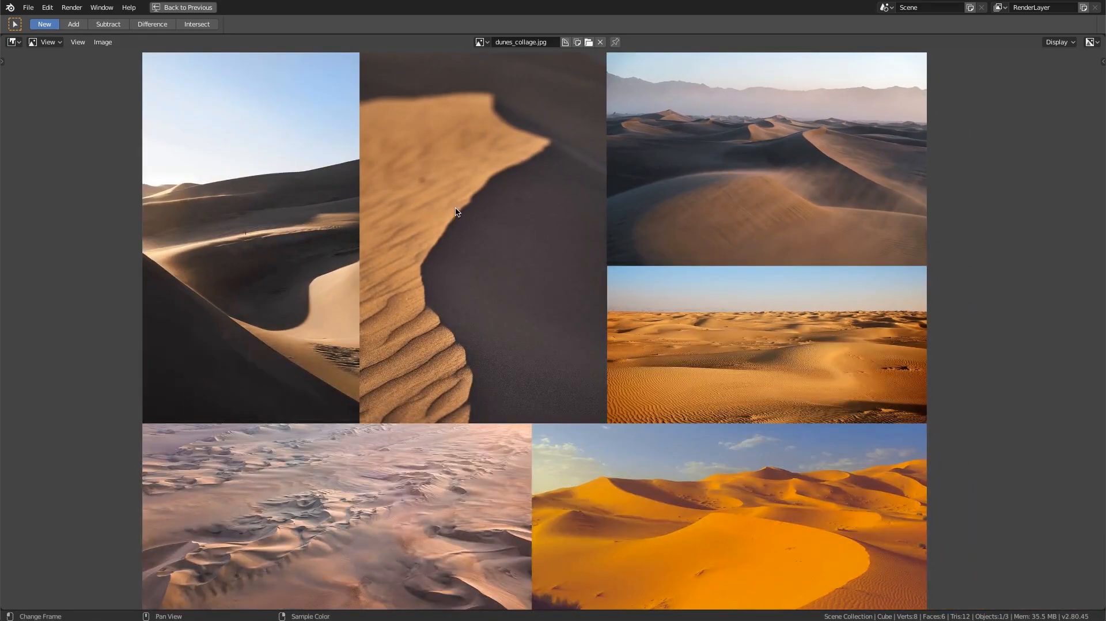
{"action": "scroll", "coordinate": [457, 258], "scroll_direction": "up", "scroll_amount": 3}
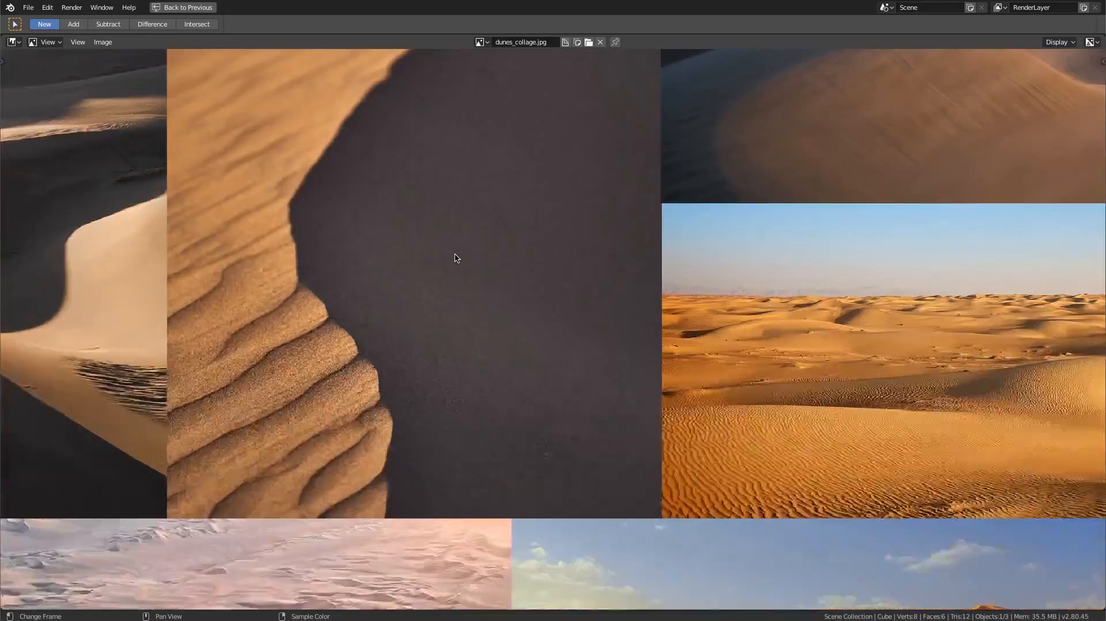
{"action": "middle_click_drag", "start_coordinate": [382, 233], "coordinate": [438, 272]}
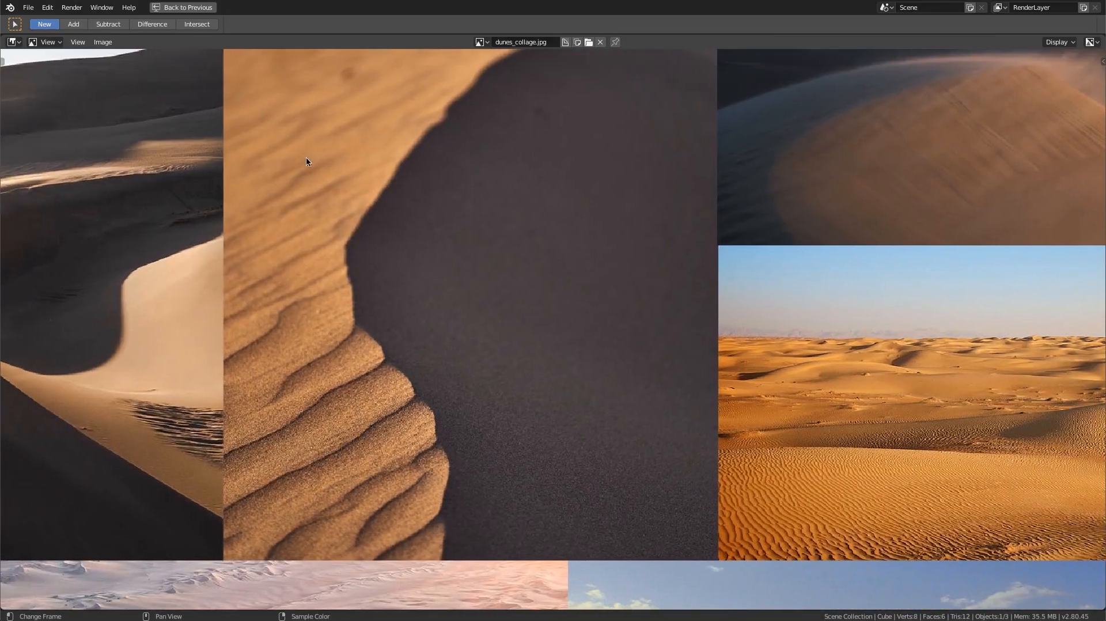
{"action": "scroll", "coordinate": [554, 239], "scroll_direction": "down", "scroll_amount": 4}
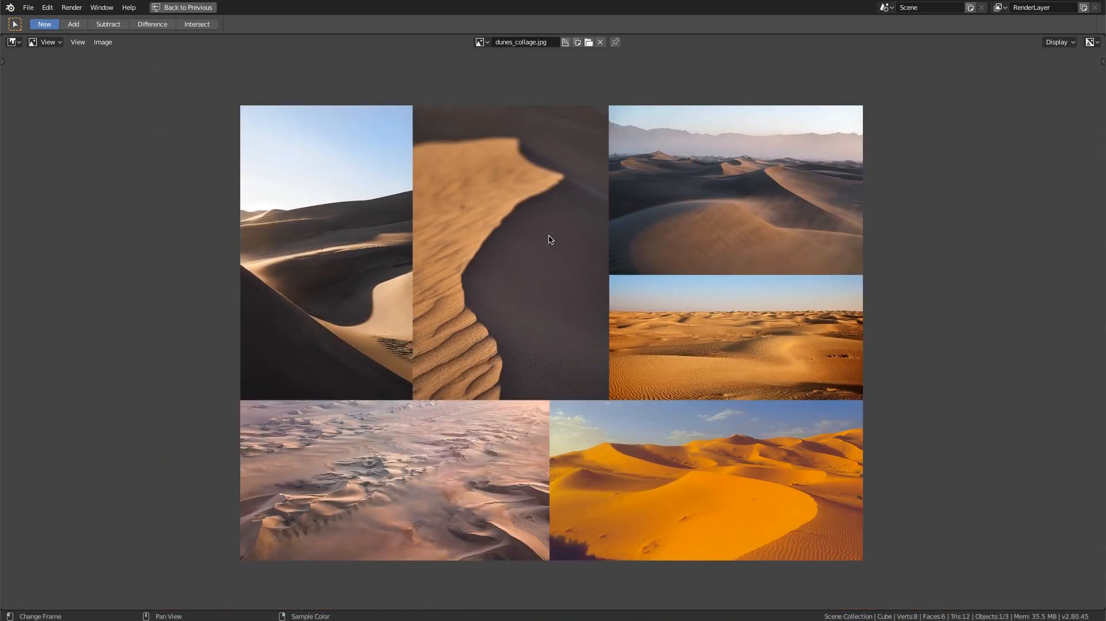
{"action": "middle_click_drag", "start_coordinate": [550, 237], "coordinate": [537, 254]}
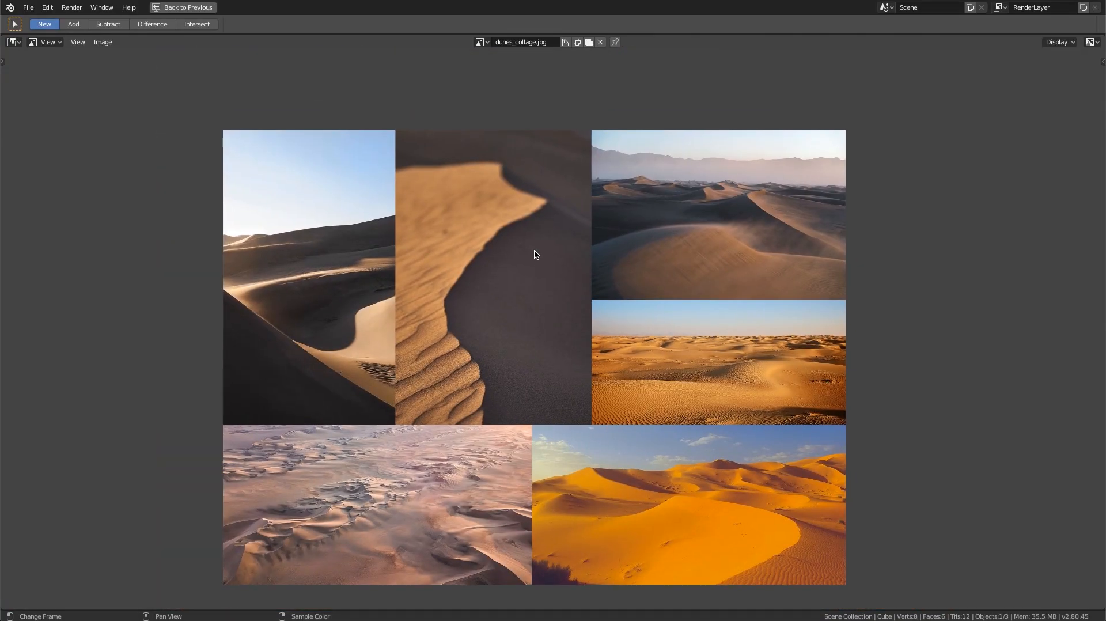
{"action": "middle_click_drag", "start_coordinate": [558, 239], "coordinate": [493, 259]}
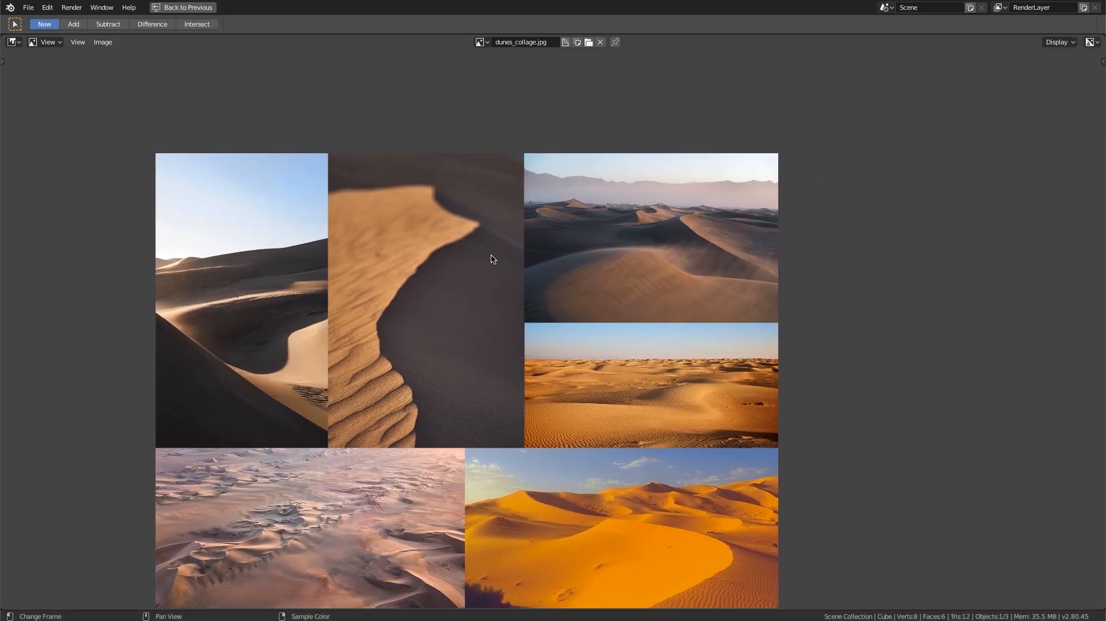
{"action": "scroll", "coordinate": [493, 260], "scroll_direction": "up", "scroll_amount": 2}
{"action": "scroll", "coordinate": [469, 263], "scroll_direction": "down", "scroll_amount": 1}
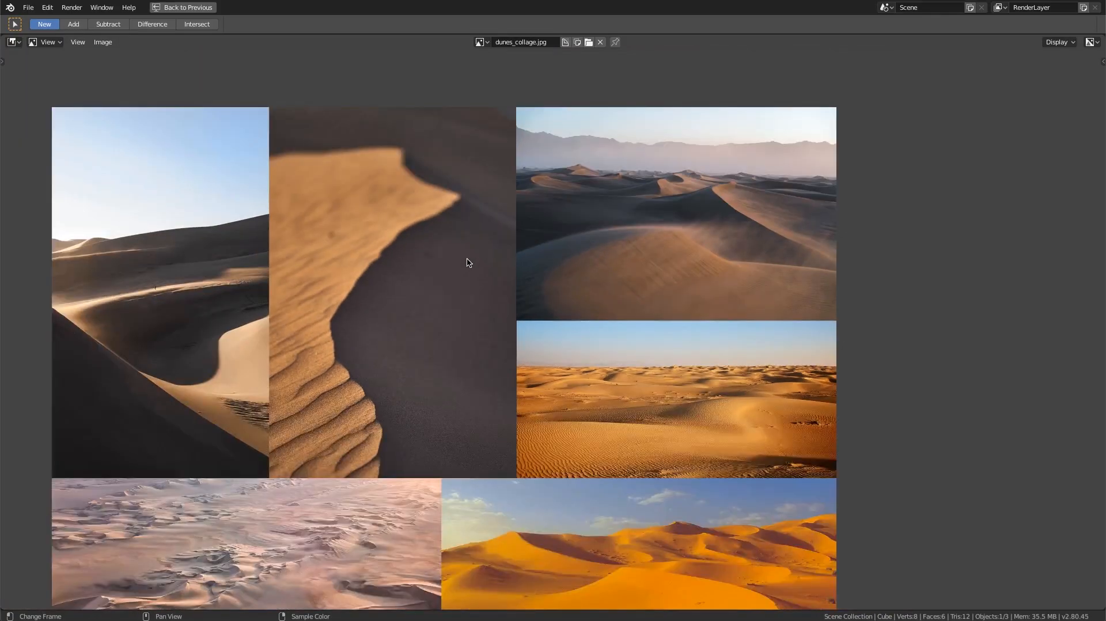
Compare the orange dune photo with the hazy and rippled desert photos in the collage for dune forms and surface detail
{"action": "middle_click_drag", "start_coordinate": [539, 310], "coordinate": [502, 164]}
{"action": "scroll", "coordinate": [670, 430], "scroll_direction": "up", "scroll_amount": 2}
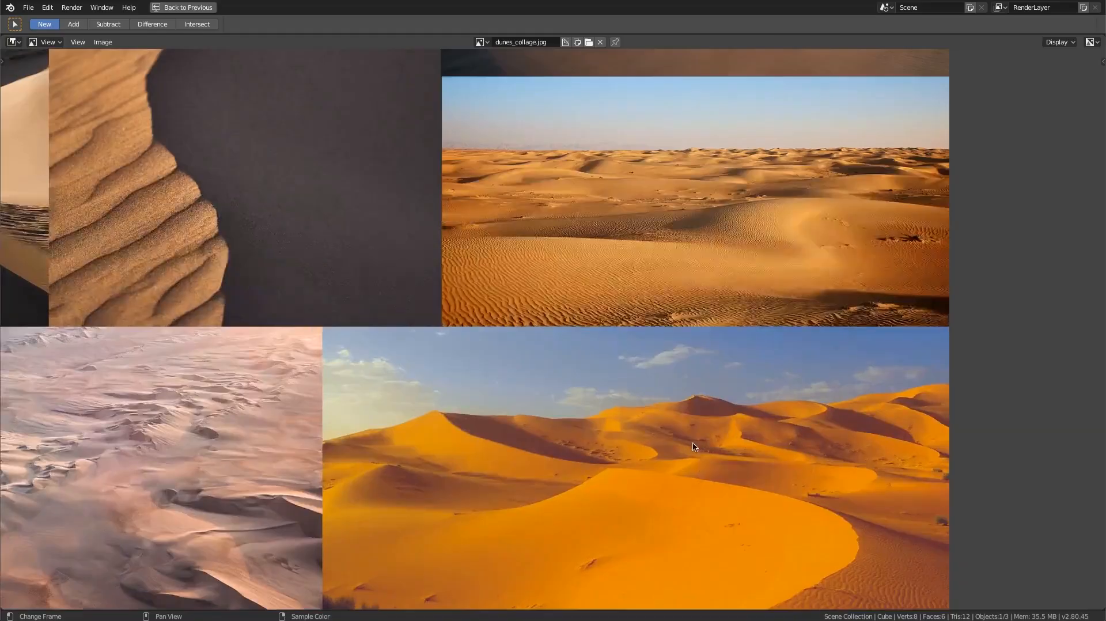
{"action": "middle_click_drag", "start_coordinate": [662, 458], "coordinate": [610, 378]}
{"action": "scroll", "coordinate": [670, 407], "scroll_direction": "down", "scroll_amount": 2}
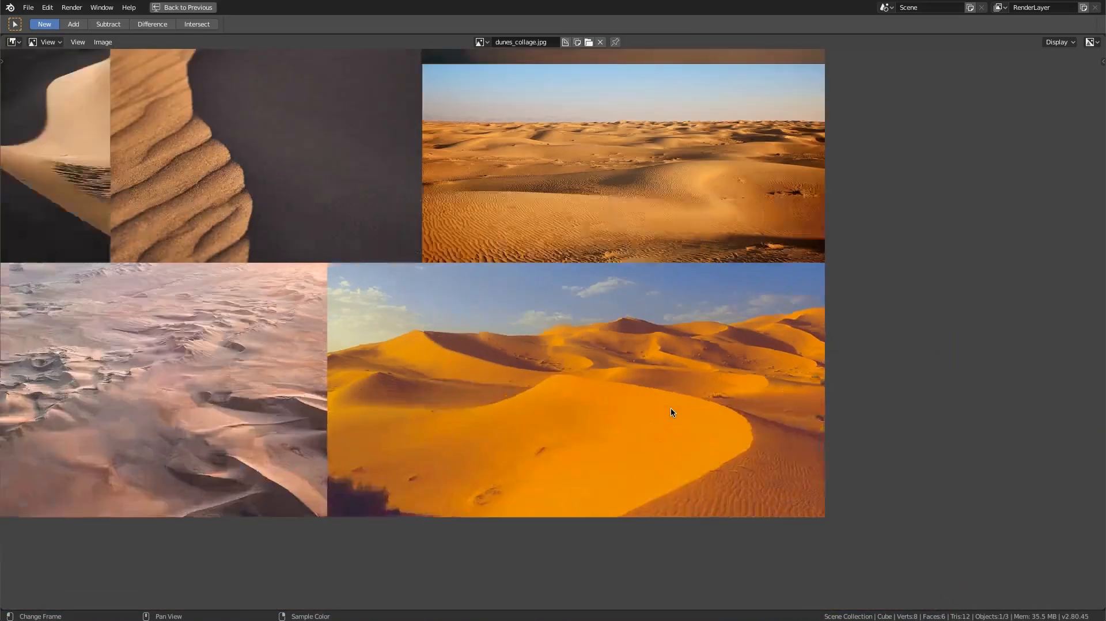
{"action": "middle_click_drag", "start_coordinate": [559, 289], "coordinate": [585, 384]}
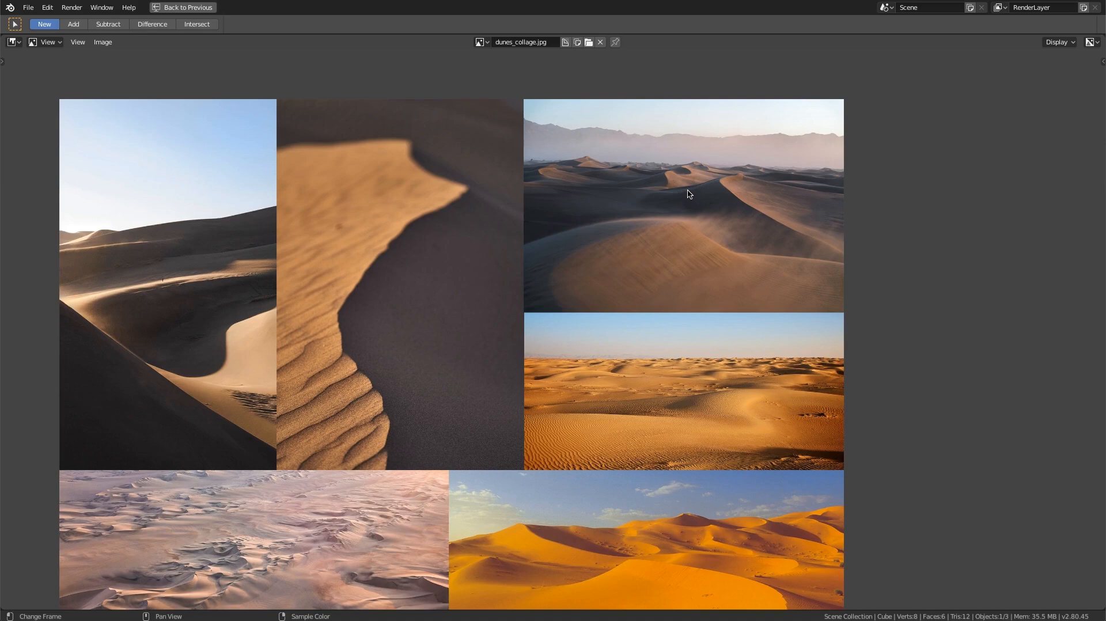
{"action": "scroll", "coordinate": [654, 230], "scroll_direction": "down", "scroll_amount": 1}
{"action": "middle_click_drag", "start_coordinate": [644, 248], "coordinate": [685, 169]}
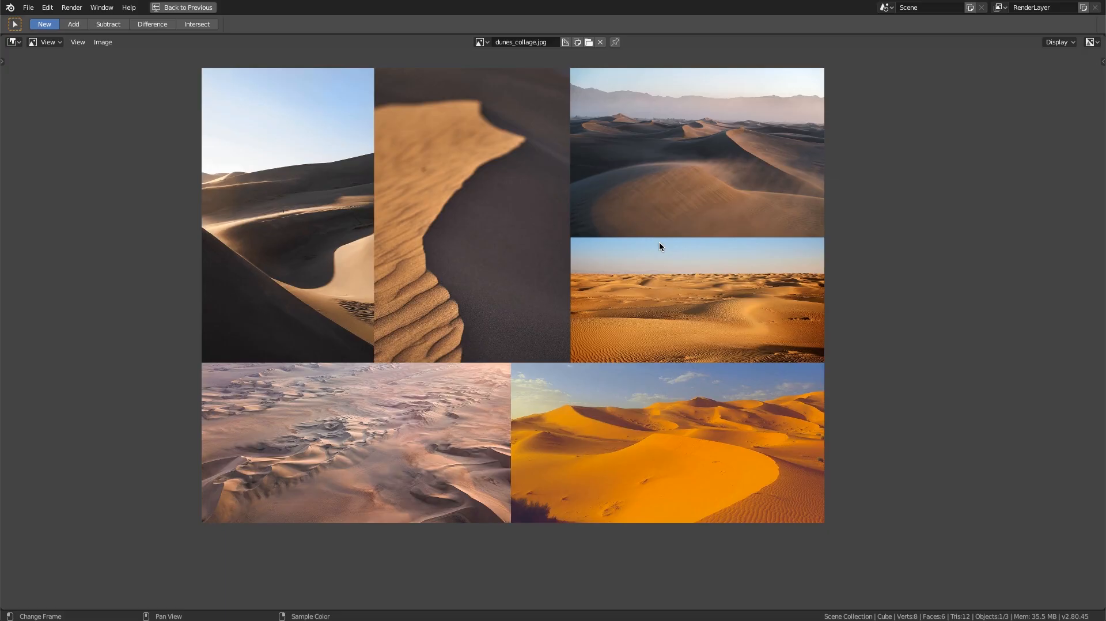
{"action": "middle_click_drag", "start_coordinate": [637, 241], "coordinate": [616, 289]}
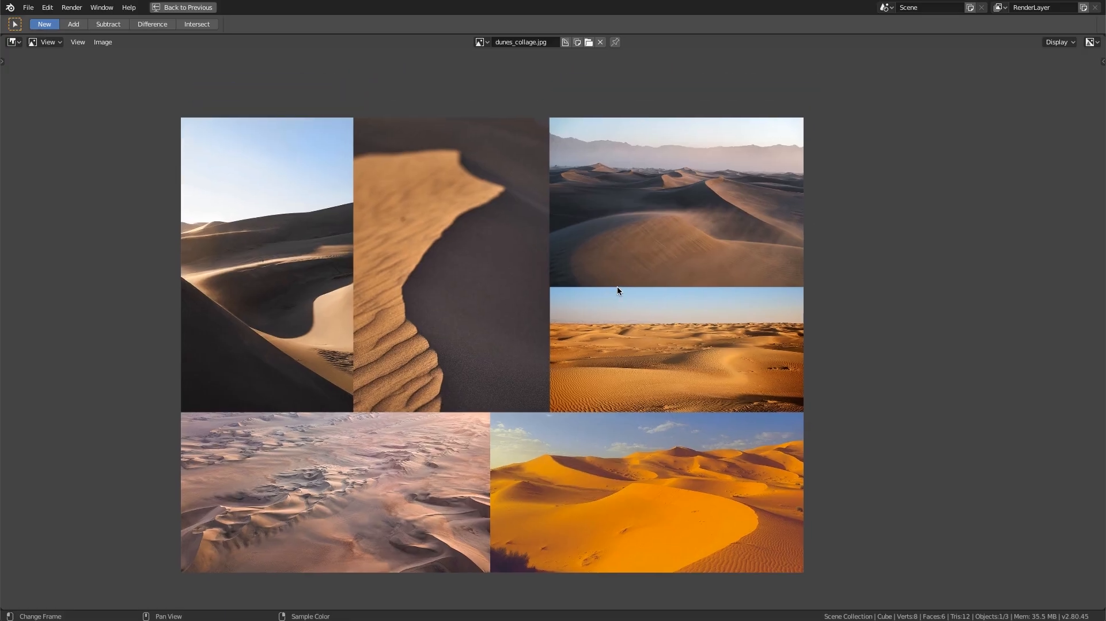
{"action": "scroll", "coordinate": [620, 301], "scroll_direction": "up", "scroll_amount": 2}
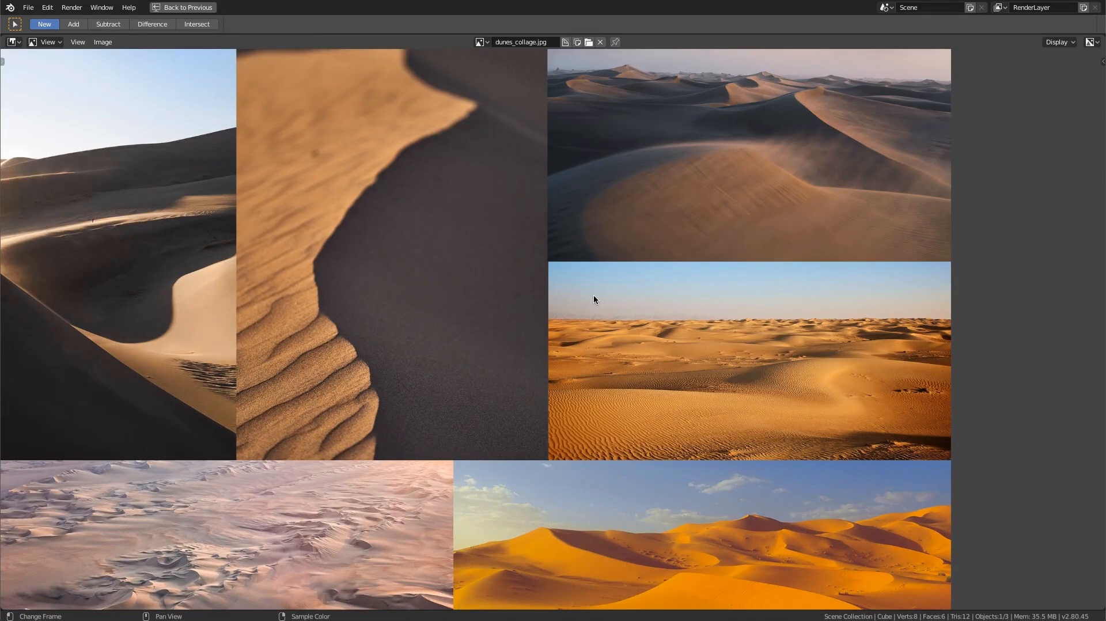
Study the large-scale dune shapes in the orange dune photo and the hazy, windblown dune photo of the collage
{"action": "middle_click_drag", "start_coordinate": [593, 295], "coordinate": [632, 317]}
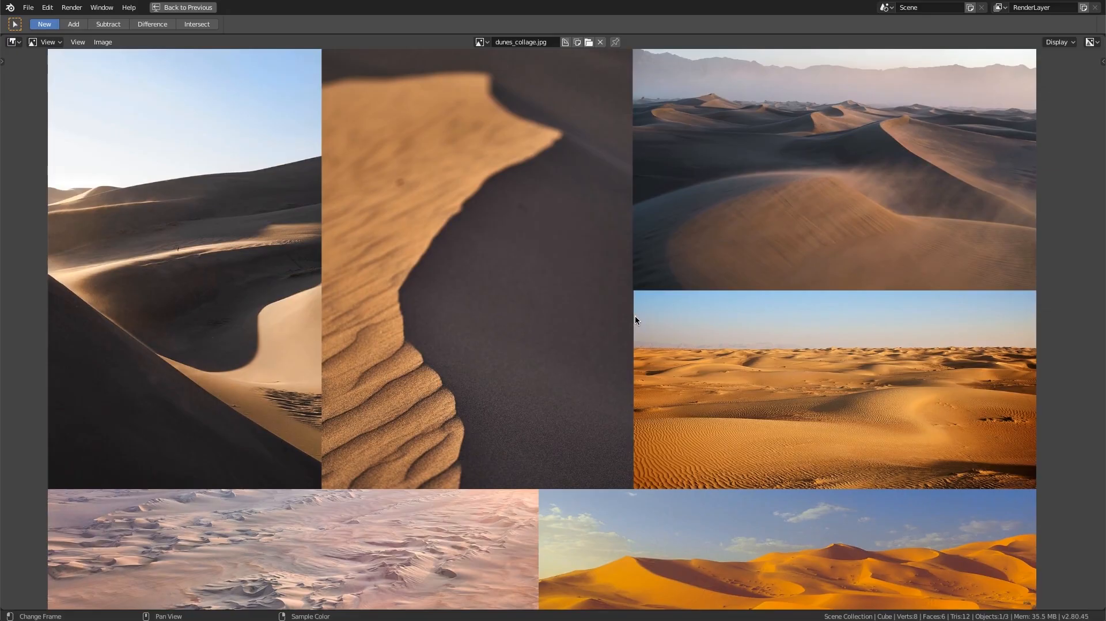
{"action": "scroll", "coordinate": [620, 303], "scroll_direction": "down", "scroll_amount": 2}
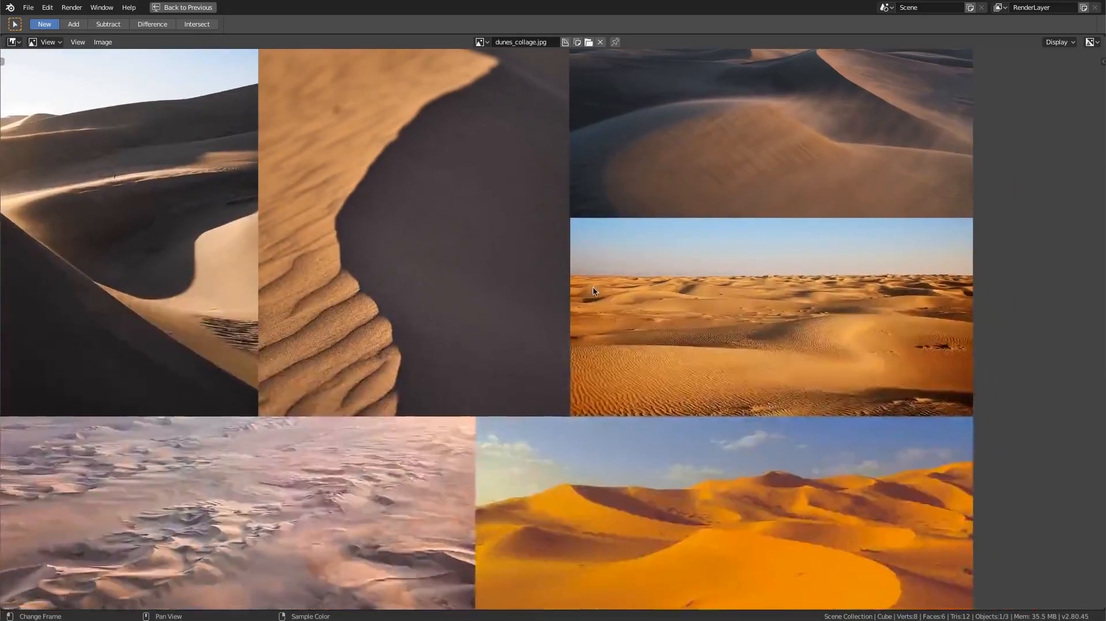
{"action": "scroll", "coordinate": [615, 301], "scroll_direction": "up", "scroll_amount": 1}
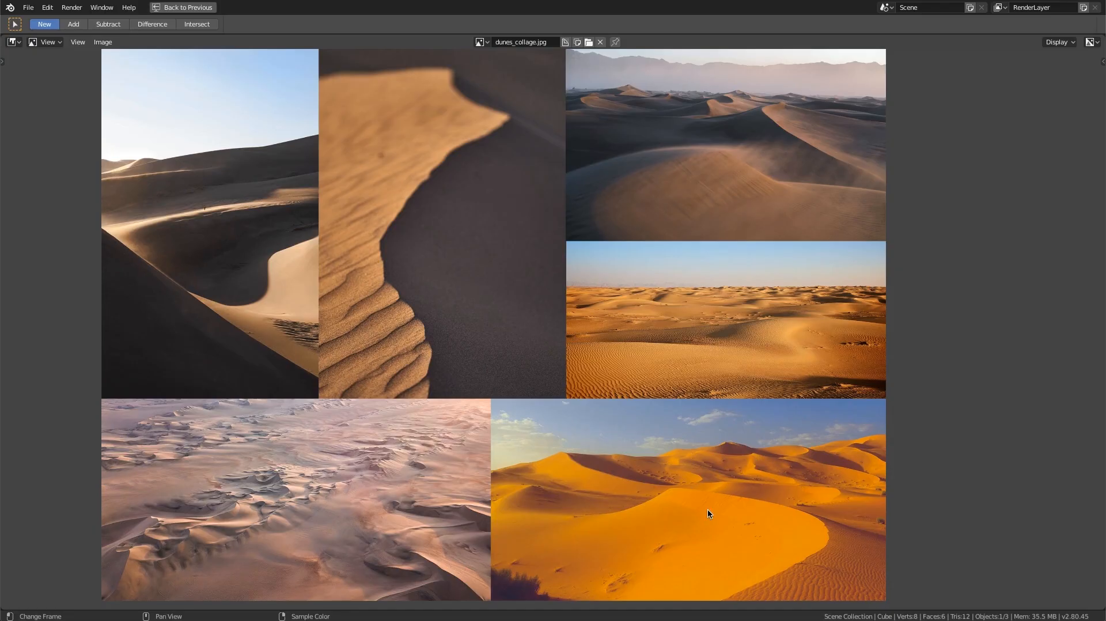
{"action": "scroll", "coordinate": [710, 507], "scroll_direction": "up", "scroll_amount": 2}
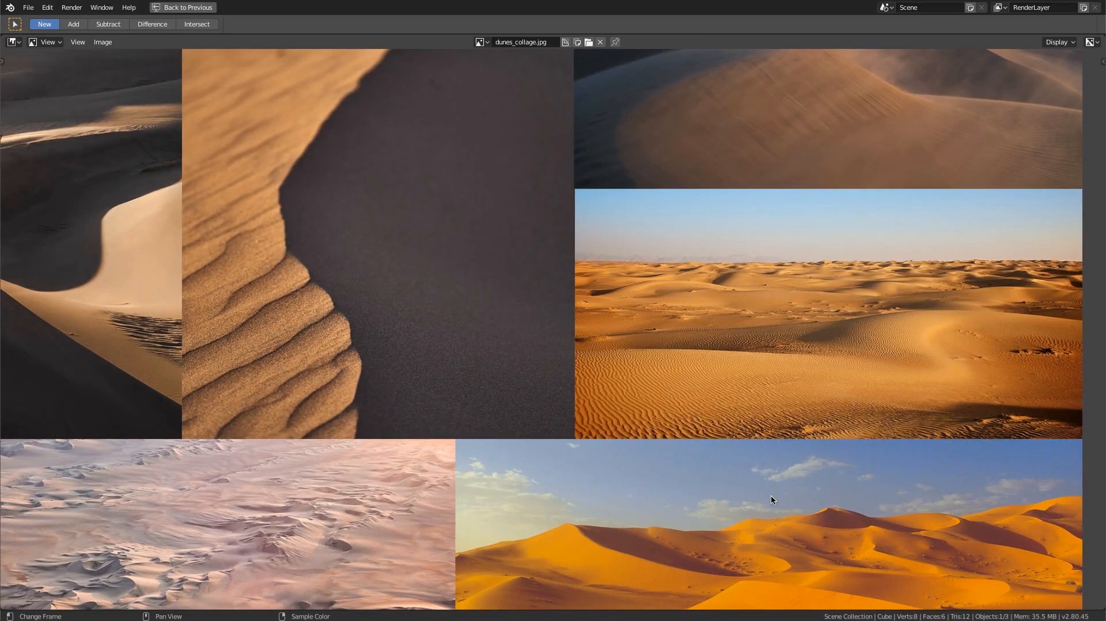
{"action": "middle_click_drag", "start_coordinate": [771, 496], "coordinate": [681, 345]}
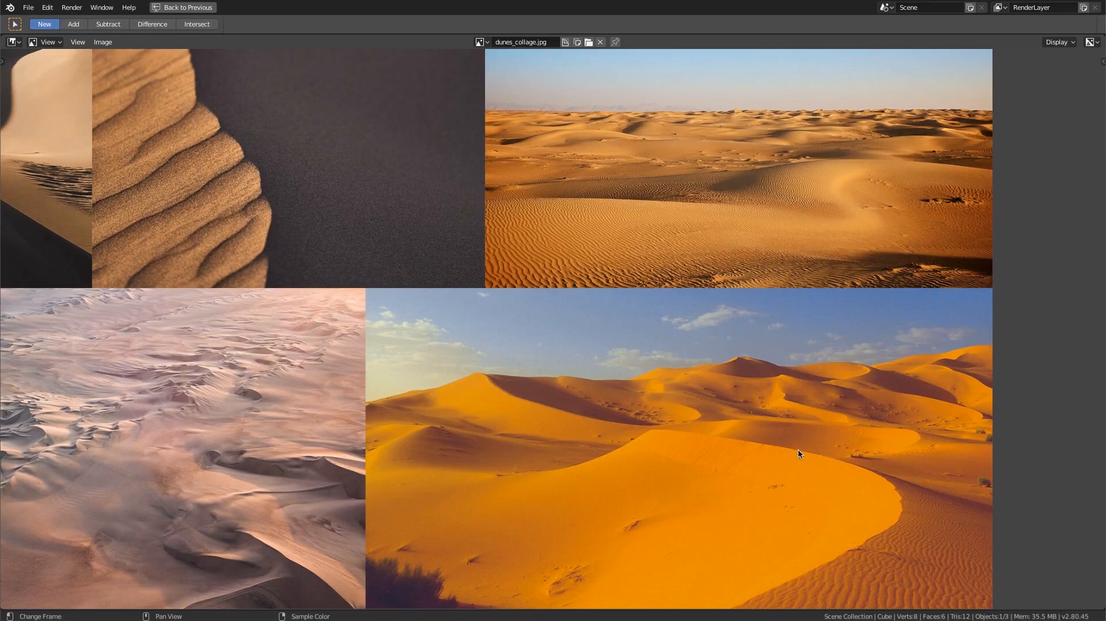
{"action": "scroll", "coordinate": [799, 450], "scroll_direction": "down", "scroll_amount": 1}
{"action": "middle_click_drag", "start_coordinate": [502, 278], "coordinate": [548, 442]}
{"action": "middle_click_drag", "start_coordinate": [751, 206], "coordinate": [669, 292]}
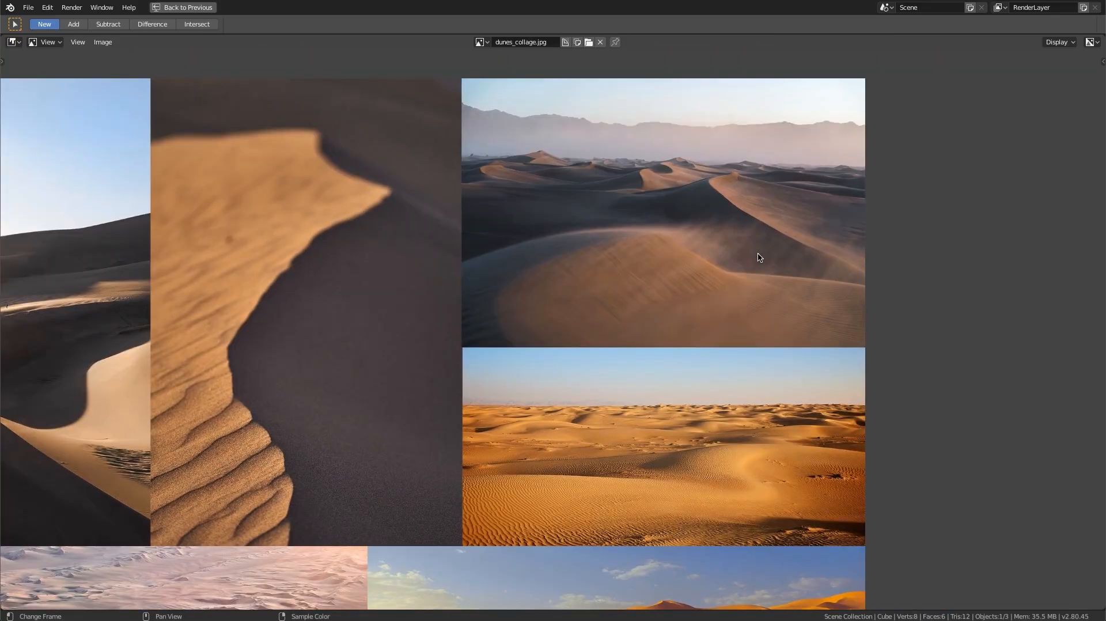
{"action": "scroll", "coordinate": [719, 305], "scroll_direction": "down", "scroll_amount": 1}
{"action": "scroll", "coordinate": [719, 306], "scroll_direction": "down", "scroll_amount": 1}
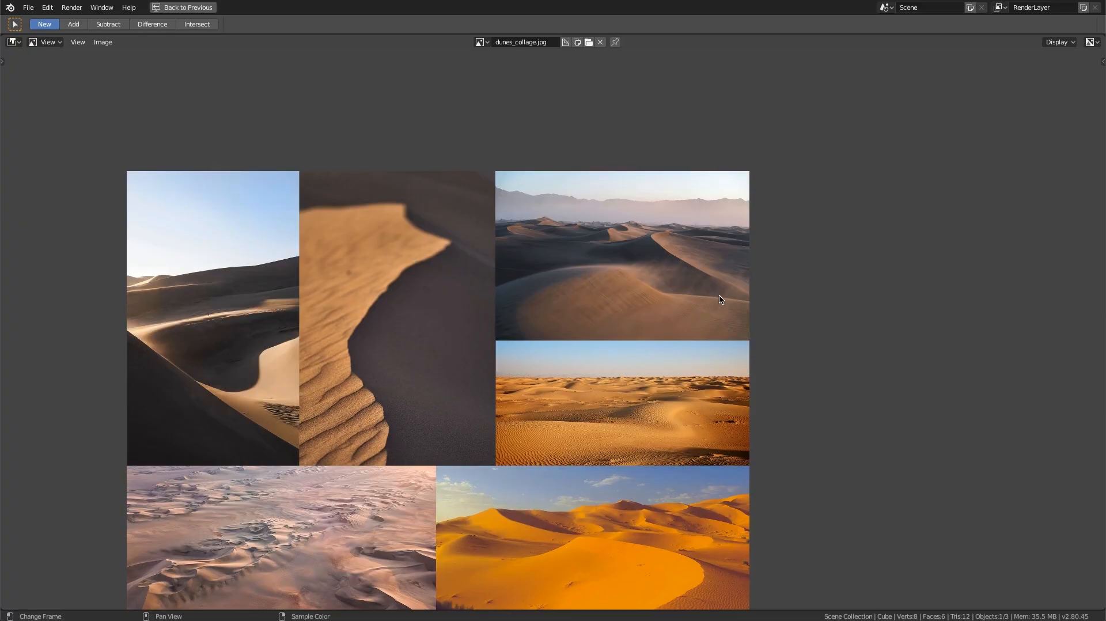
{"action": "middle_click_drag", "start_coordinate": [385, 371], "coordinate": [385, 285]}
Examine the sand ripple patterns across the flat and sloped areas of the golden desert photo in the collage
{"action": "scroll", "coordinate": [651, 374], "scroll_direction": "up", "scroll_amount": 4}
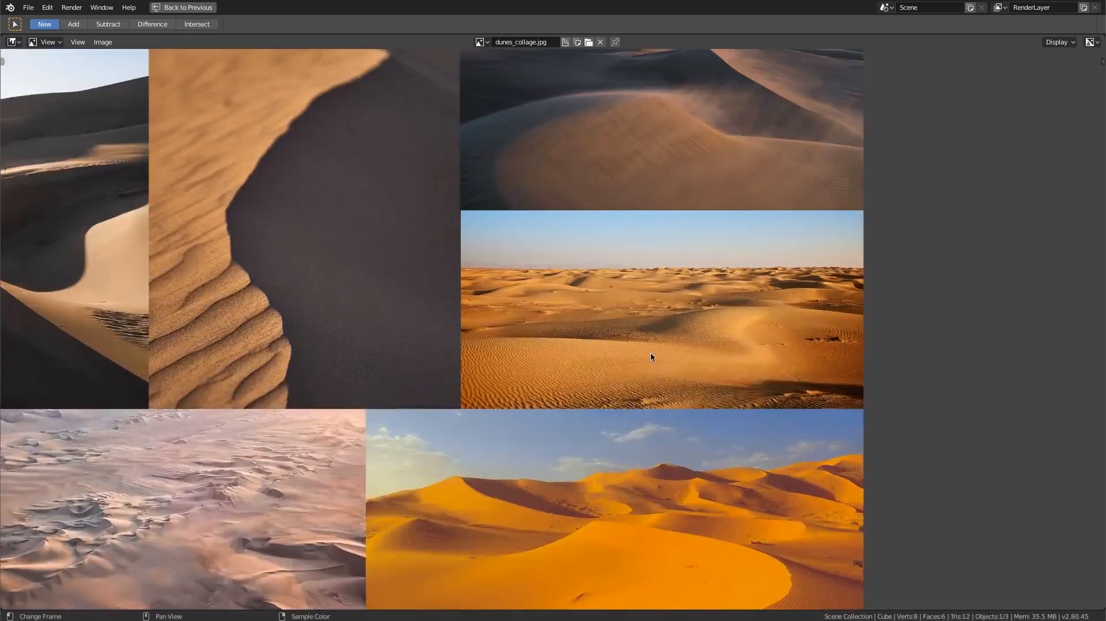
{"action": "scroll", "coordinate": [660, 358], "scroll_direction": "up", "scroll_amount": 2}
{"action": "scroll", "coordinate": [507, 358], "scroll_direction": "up", "scroll_amount": 1}
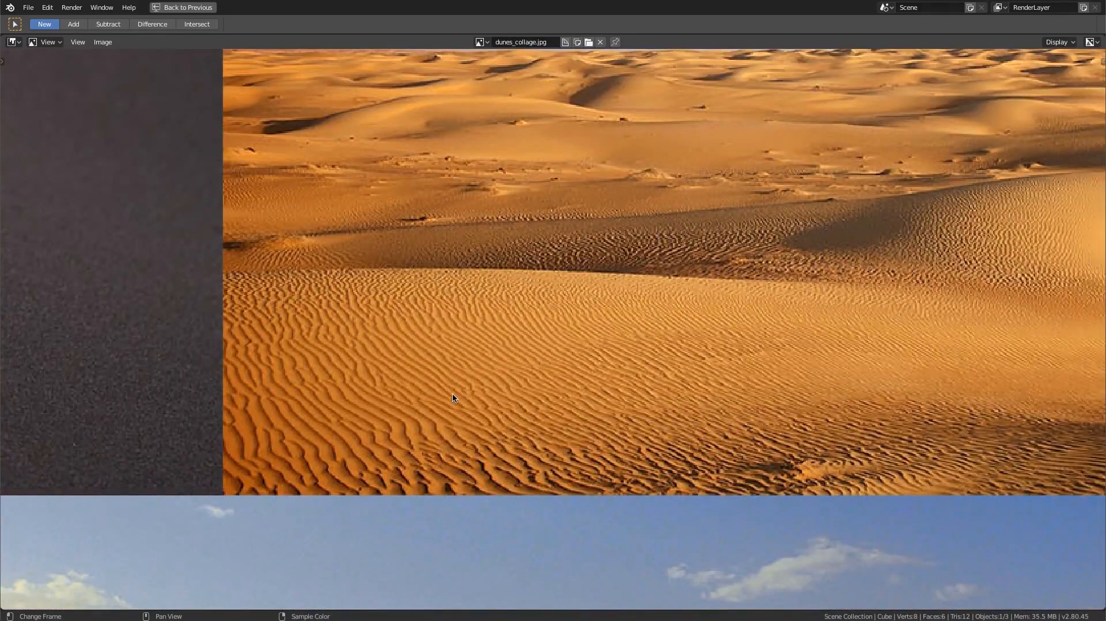
{"action": "middle_click_drag", "start_coordinate": [566, 380], "coordinate": [412, 395]}
{"action": "middle_click_drag", "start_coordinate": [750, 331], "coordinate": [545, 397]}
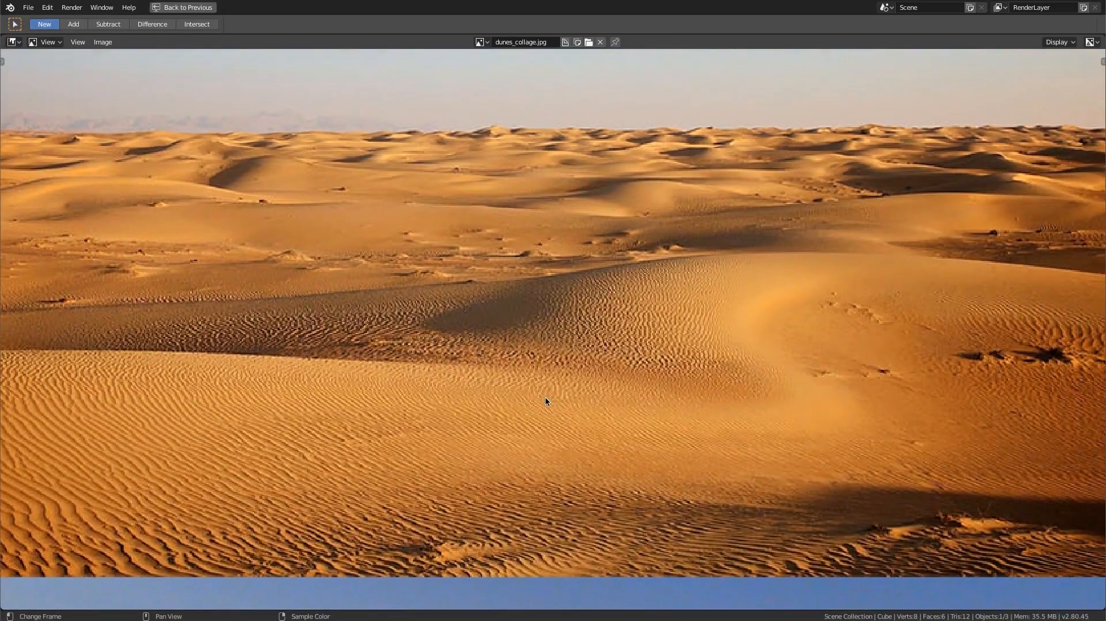
{"action": "middle_click_drag", "start_coordinate": [773, 363], "coordinate": [460, 375]}
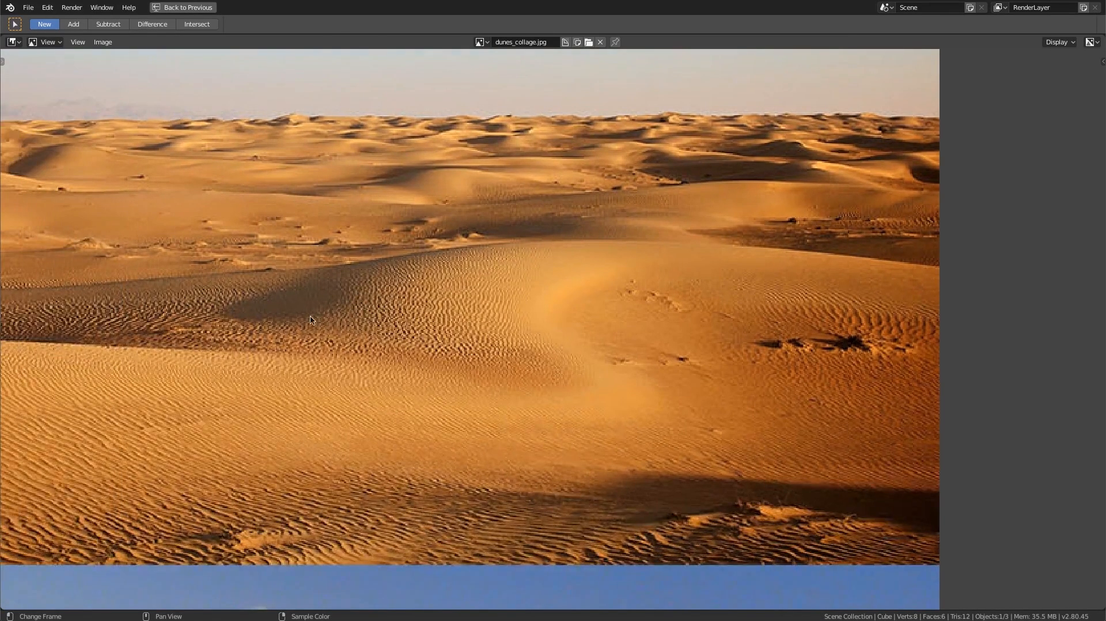
Review the close-up dune ridge photo beside the shadowed dune photo, looking at the ridge edge and its ripples
{"action": "scroll", "coordinate": [291, 331], "scroll_direction": "down", "scroll_amount": 2}
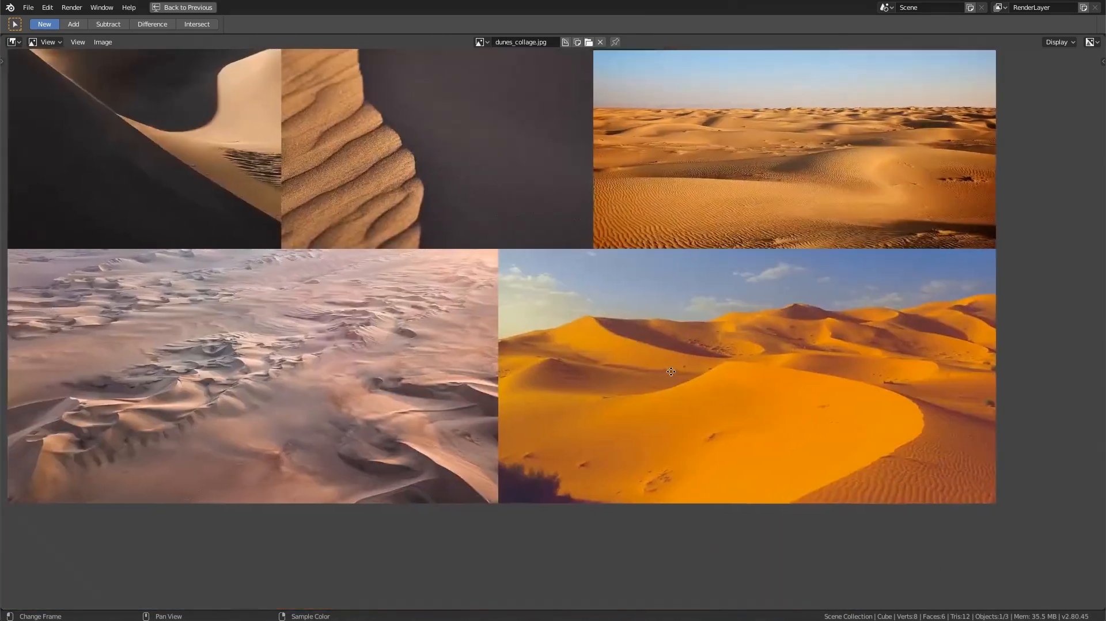
{"action": "middle_click_drag", "start_coordinate": [668, 374], "coordinate": [860, 492]}
{"action": "middle_click_drag", "start_coordinate": [511, 333], "coordinate": [500, 441]}
{"action": "middle_click_drag", "start_coordinate": [562, 398], "coordinate": [522, 434]}
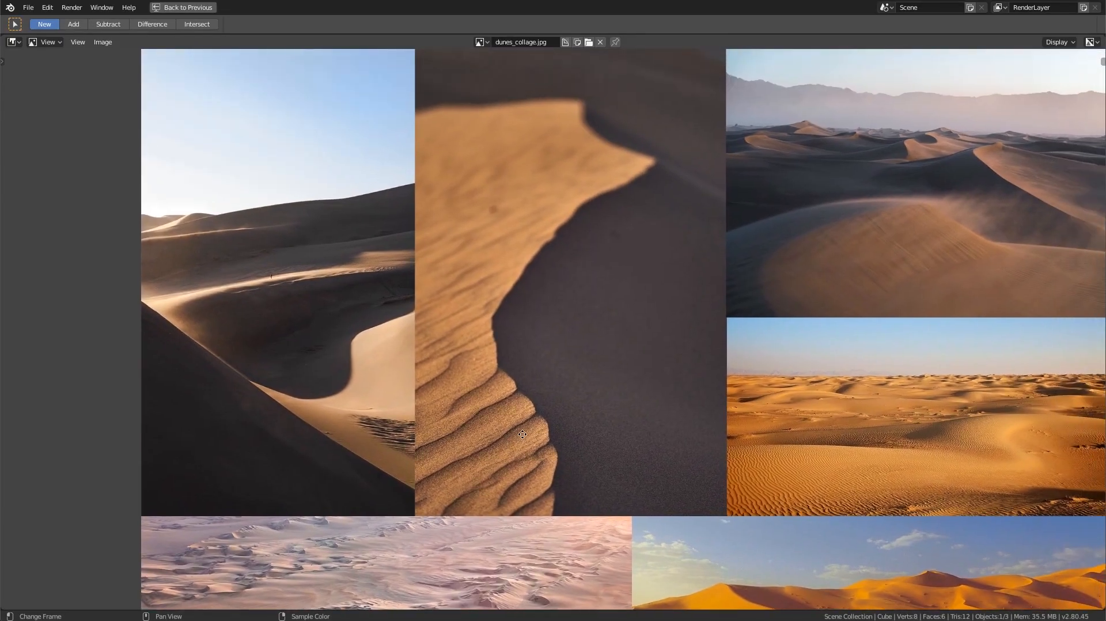
{"action": "scroll", "coordinate": [527, 431], "scroll_direction": "up", "scroll_amount": 3}
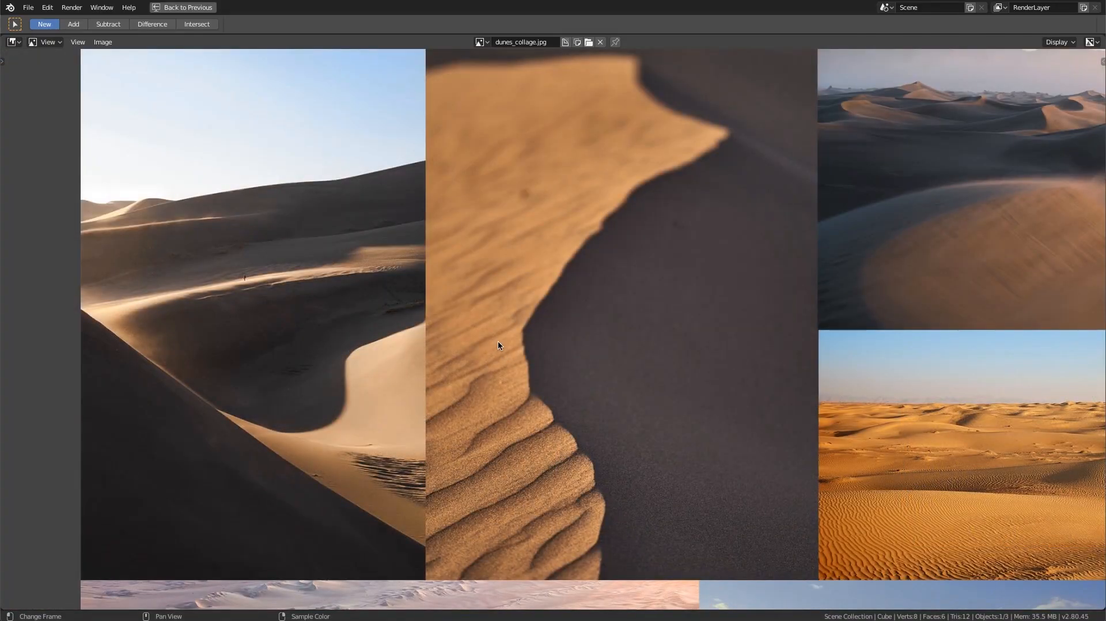
Restore the normal editor layout with the dune collage kept in the small Image Editor and zoomed out slightly
{"action": "scroll", "coordinate": [498, 340], "scroll_direction": "down", "scroll_amount": 3}
{"action": "middle_click_drag", "start_coordinate": [564, 367], "coordinate": [504, 304]}
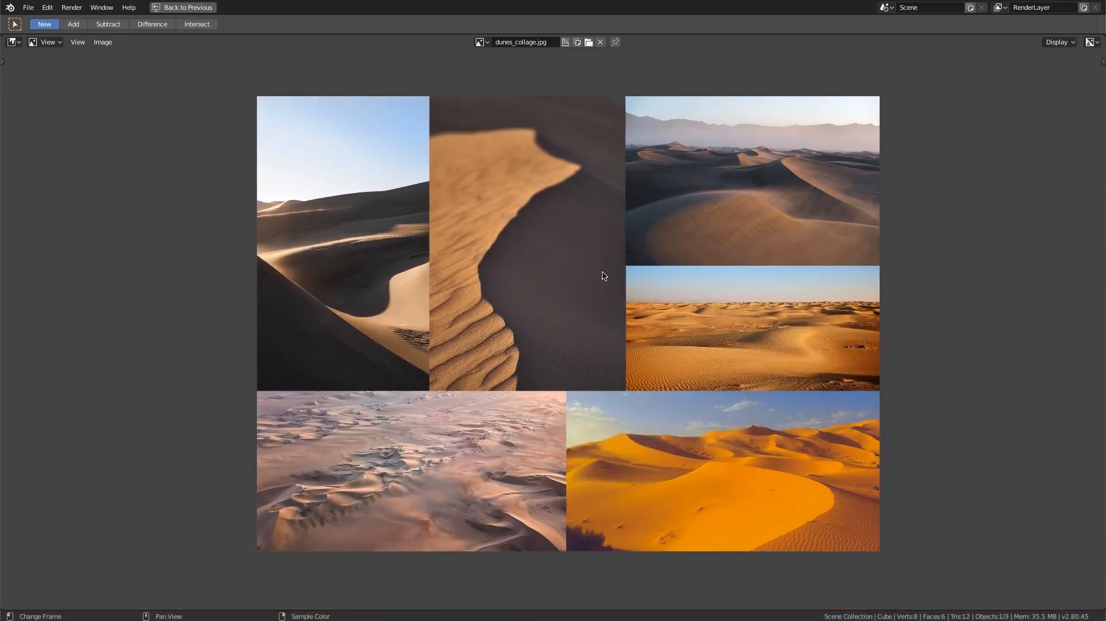
{"action": "key", "text": "ctrl+space"}
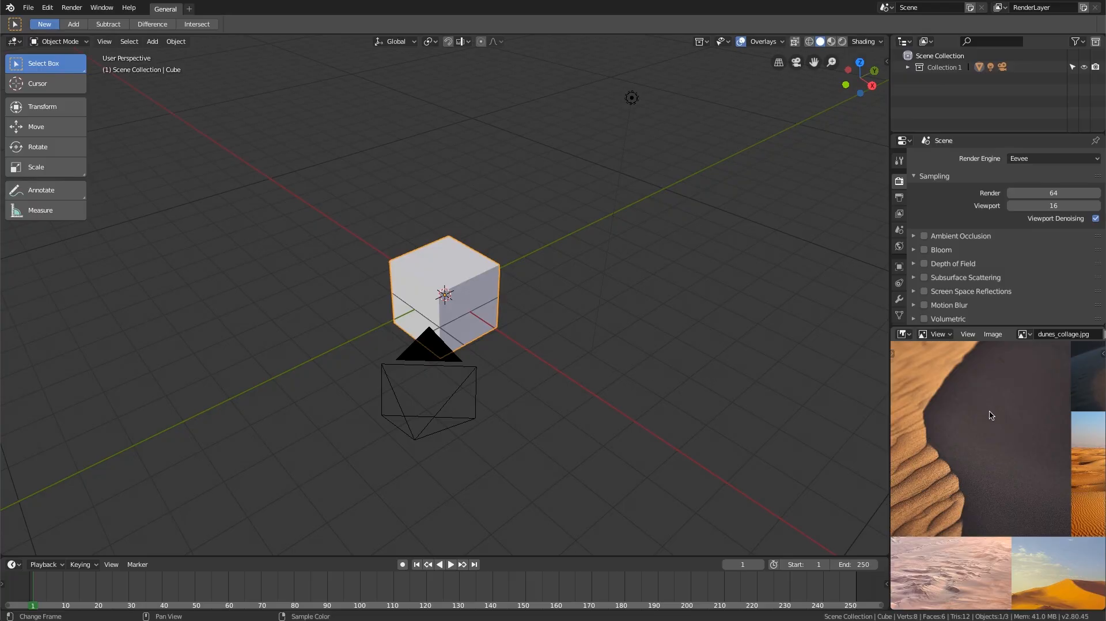
{"action": "scroll", "coordinate": [995, 418], "scroll_direction": "down", "scroll_amount": 1}
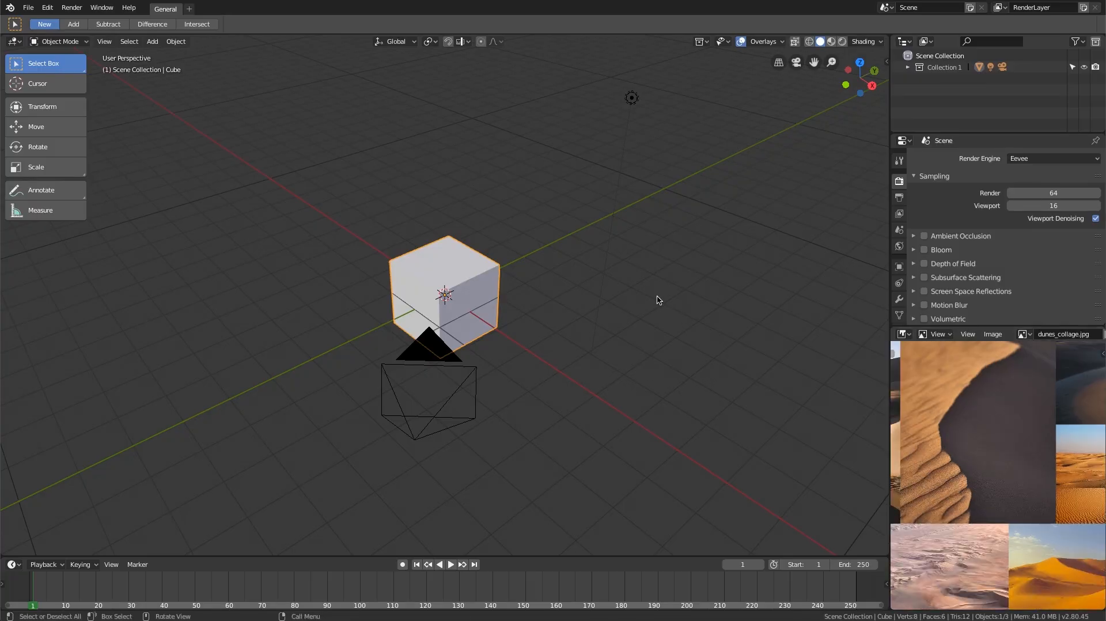
Raise one top corner vertex of the default cube in Edit Mode
{"action": "middle_click_drag", "start_coordinate": [629, 299], "coordinate": [483, 272]}
{"action": "key", "text": "Tab"}
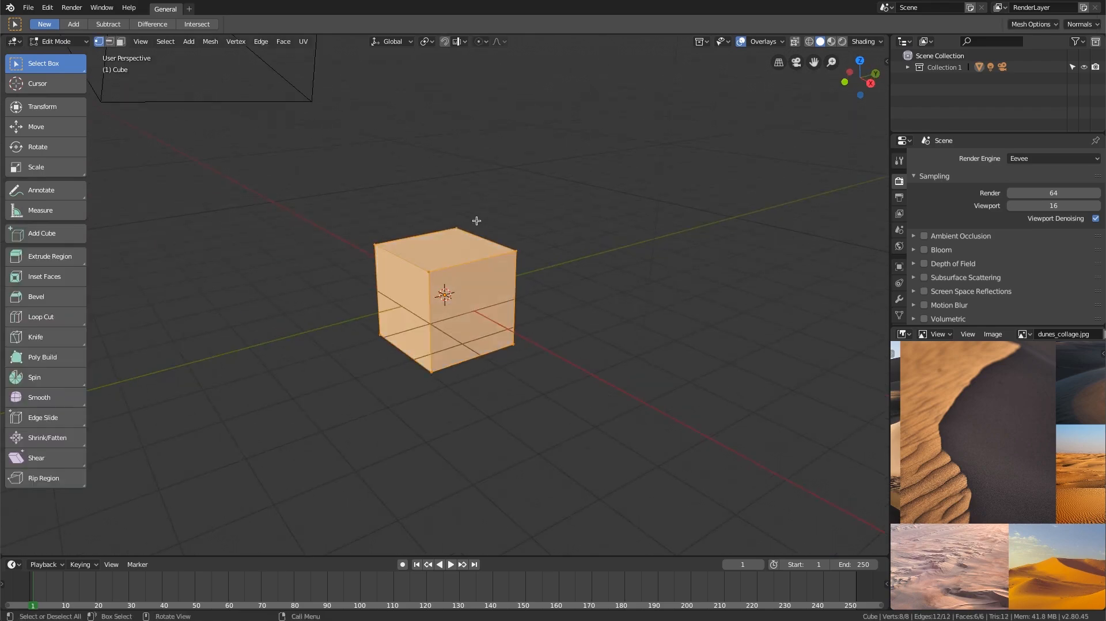
{"action": "scroll", "coordinate": [459, 264], "scroll_direction": "up", "scroll_amount": 3}
{"action": "left_click", "coordinate": [415, 260]}
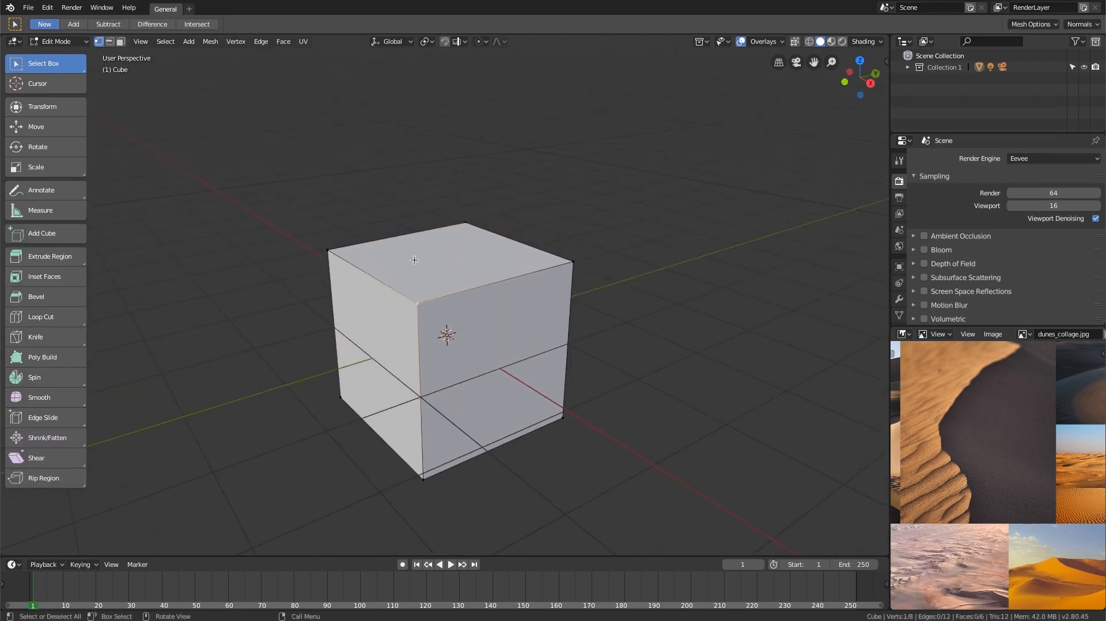
{"action": "left_click", "coordinate": [343, 248]}
{"action": "key", "text": "g"}
{"action": "left_click", "coordinate": [375, 189]}
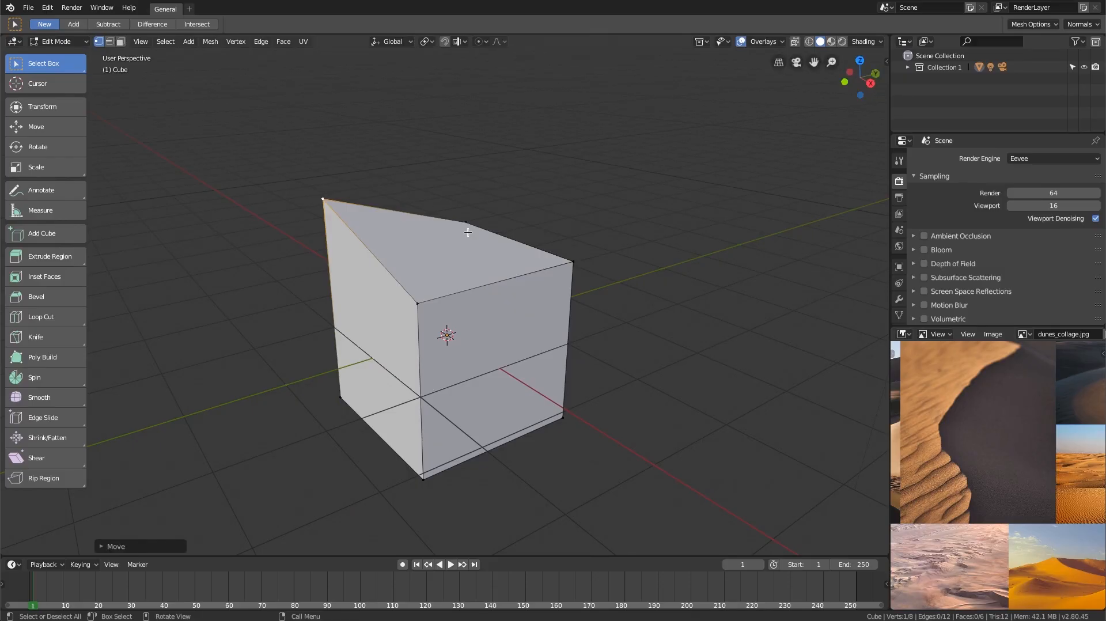
{"action": "scroll", "coordinate": [467, 232], "scroll_direction": "down", "scroll_amount": 3}
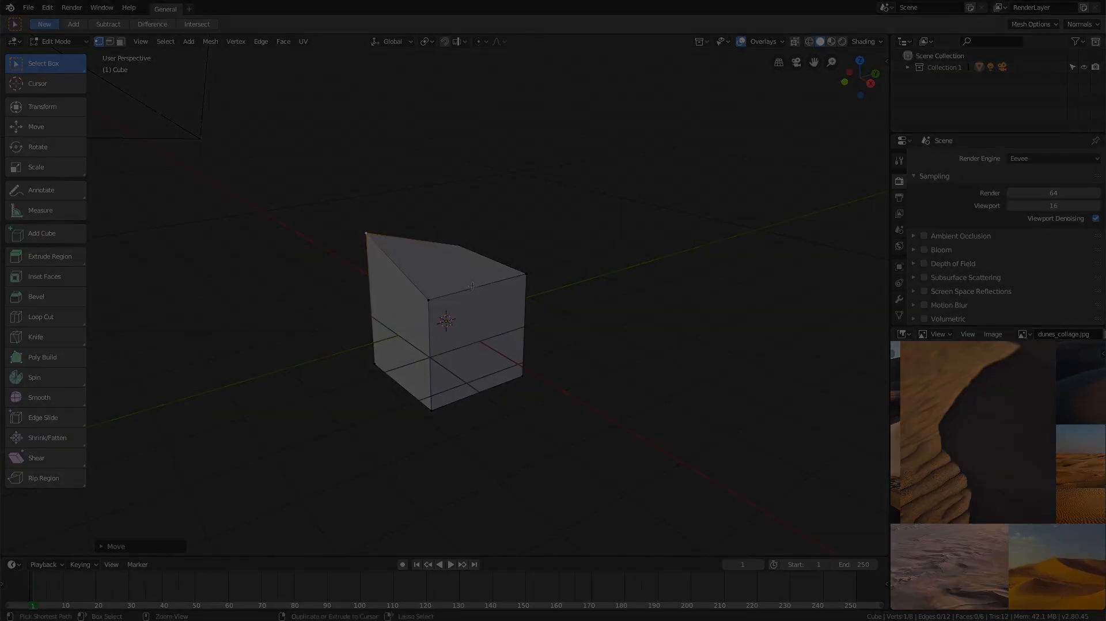
{"action": "middle_click_drag", "start_coordinate": [428, 228], "coordinate": [479, 255], "text": "ctrl"}
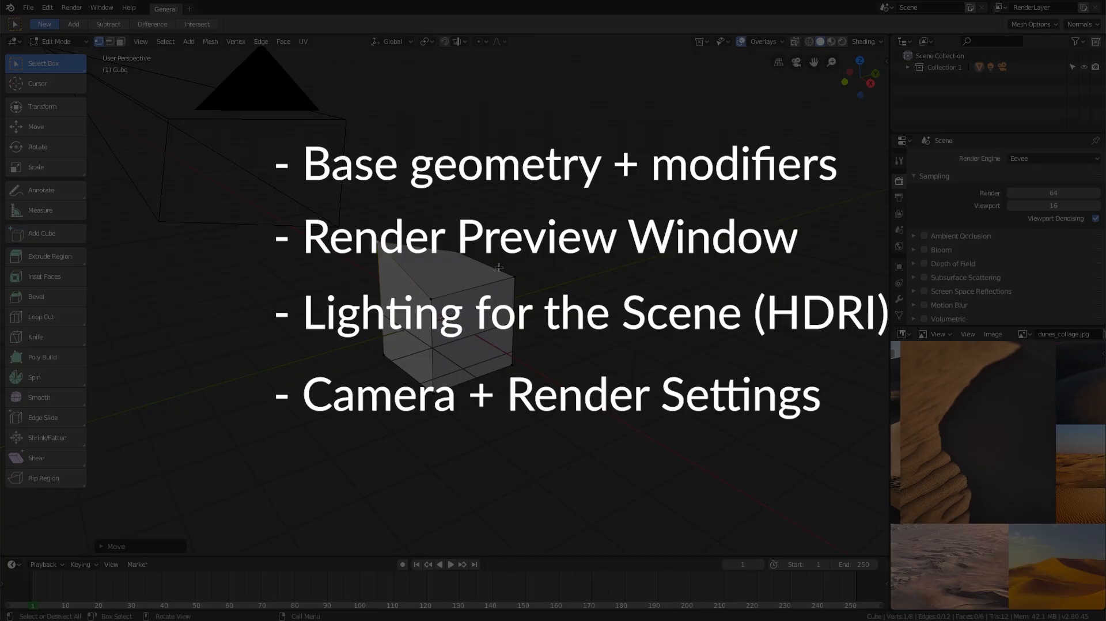
{"action": "middle_click_drag", "start_coordinate": [500, 266], "coordinate": [518, 264]}
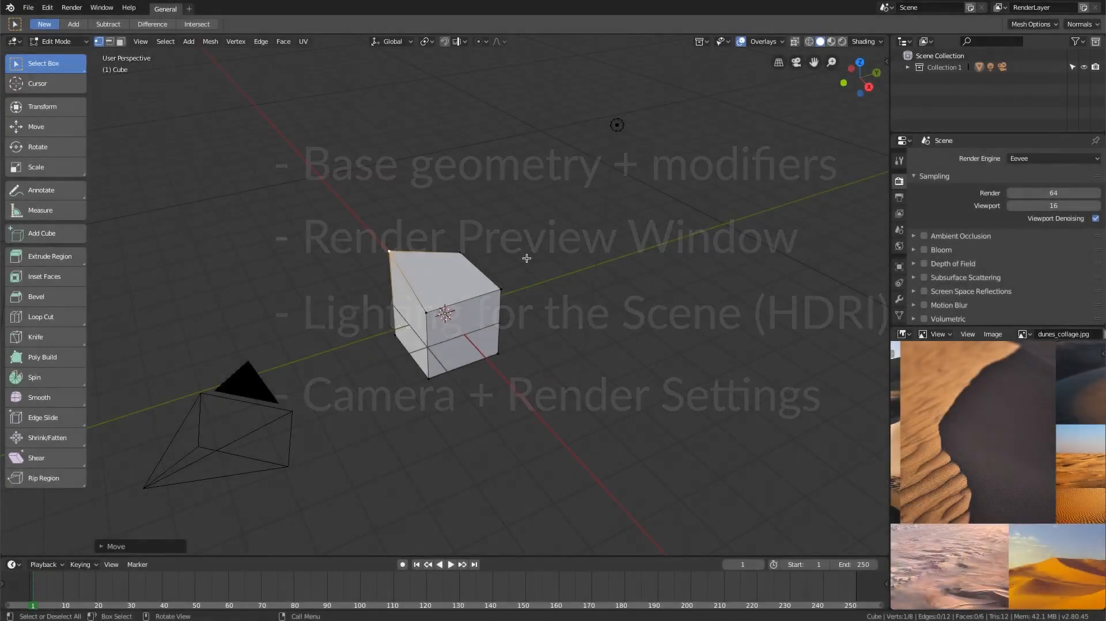
Return to Object Mode and delete the cube together with the light
{"action": "middle_click_drag", "start_coordinate": [529, 255], "coordinate": [487, 261], "text": "ctrl"}
{"action": "key", "text": "Tab"}
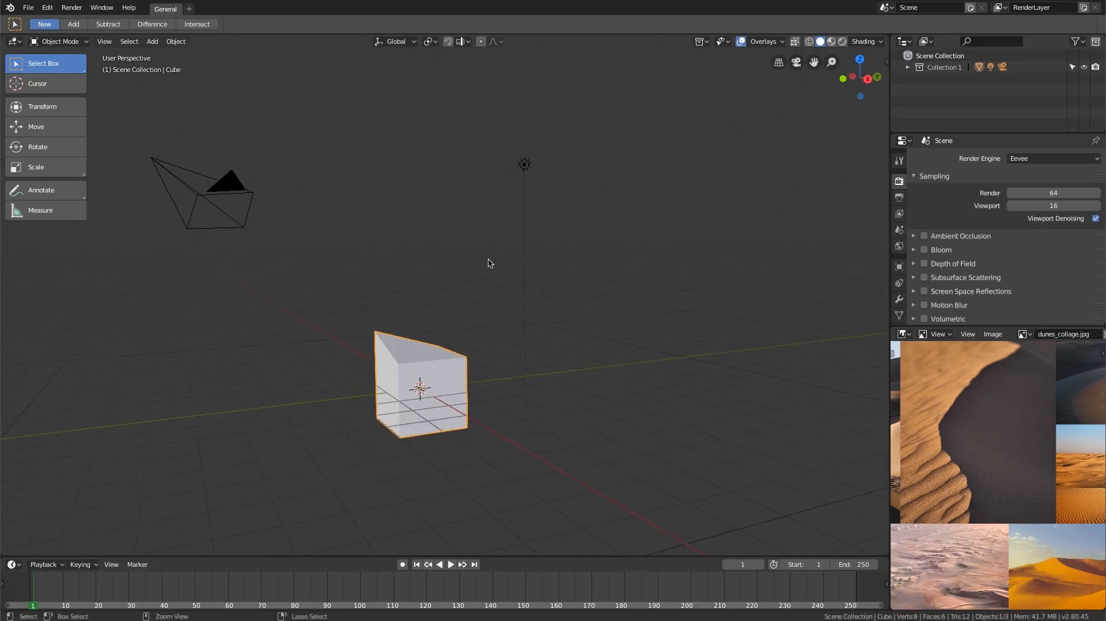
{"action": "left_click", "coordinate": [523, 167], "text": "shift"}
{"action": "key", "text": "x"}
{"action": "left_click", "coordinate": [524, 169]}
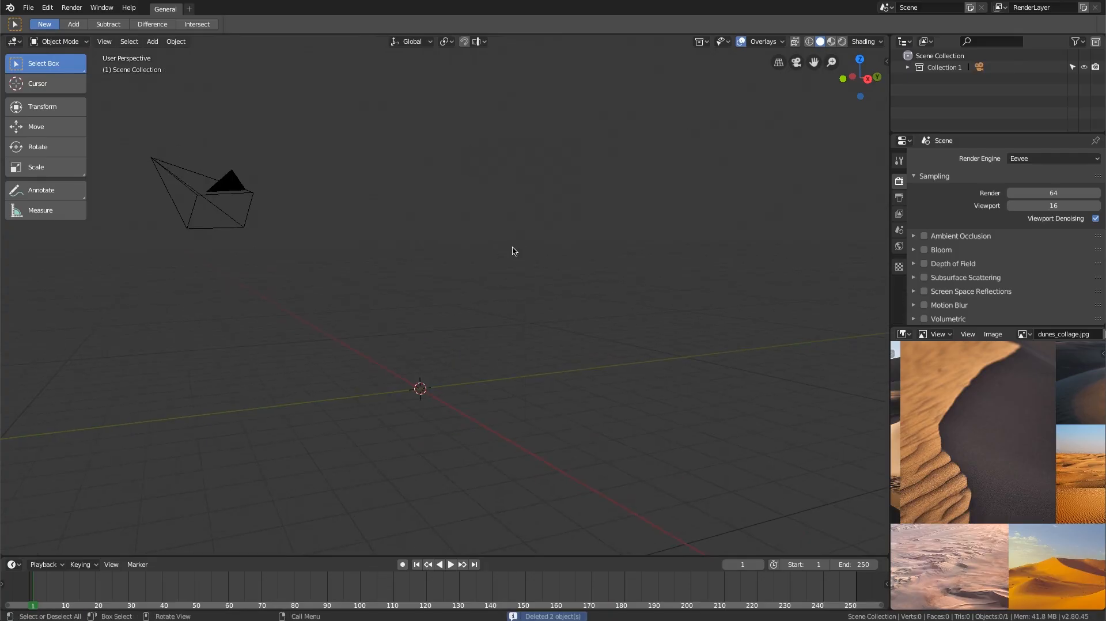
Add a mesh plane at the world origin
{"action": "left_click", "coordinate": [152, 41]}
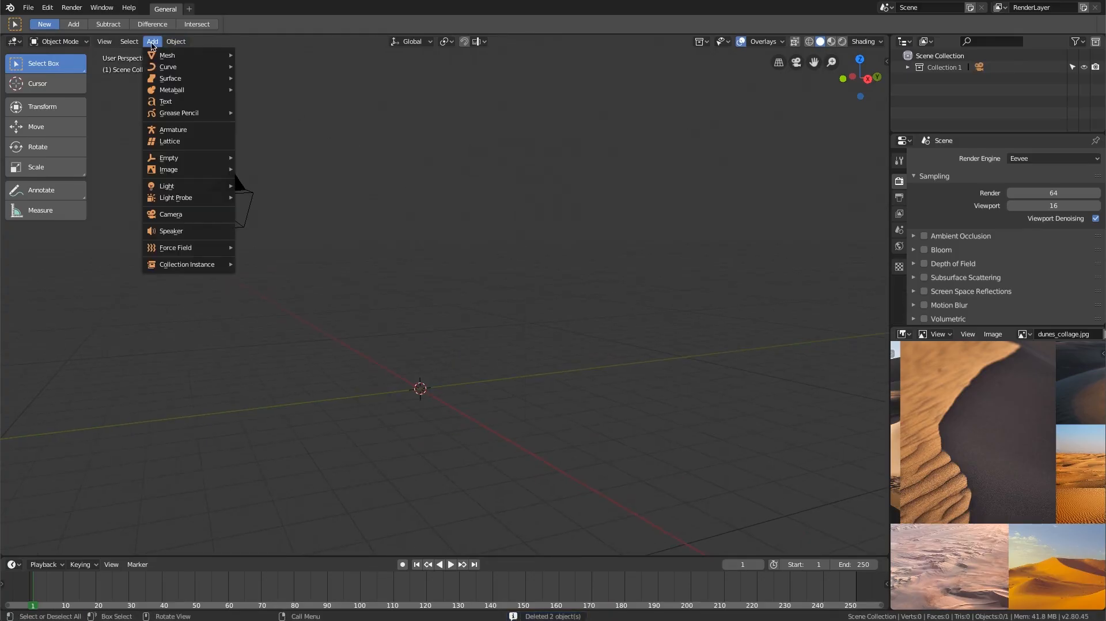
{"action": "mouse_move", "coordinate": [182, 56]}
{"action": "left_click", "coordinate": [262, 55]}
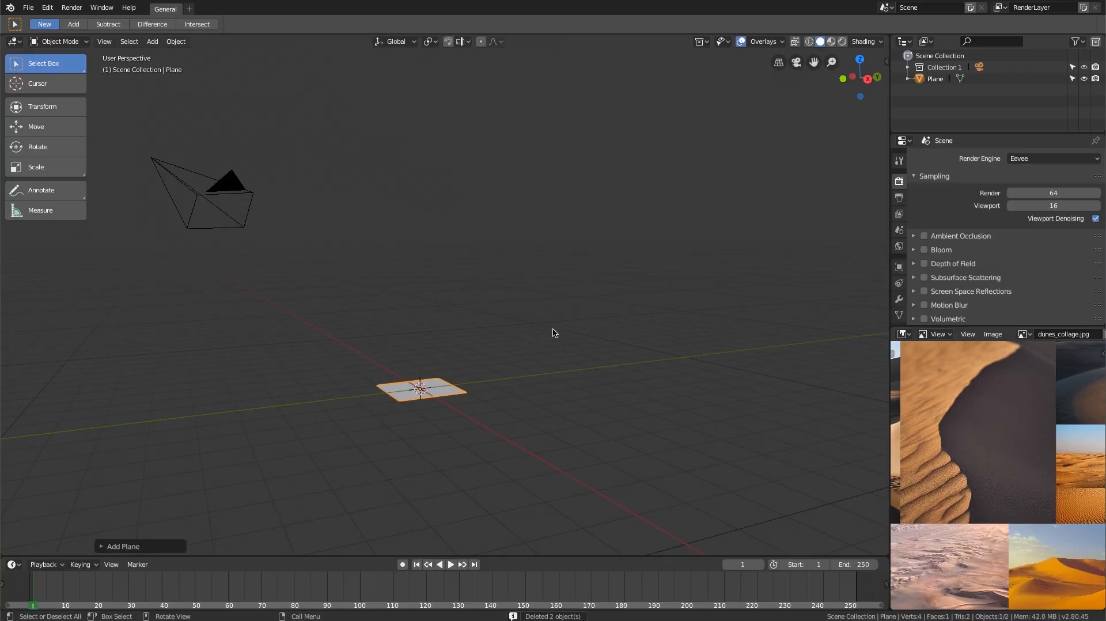
Scale the plane's mesh by a factor of 100 in Edit Mode, making it 200 m by 200 m, and return to Object Mode
{"action": "middle_click_drag", "start_coordinate": [553, 332], "coordinate": [531, 338]}
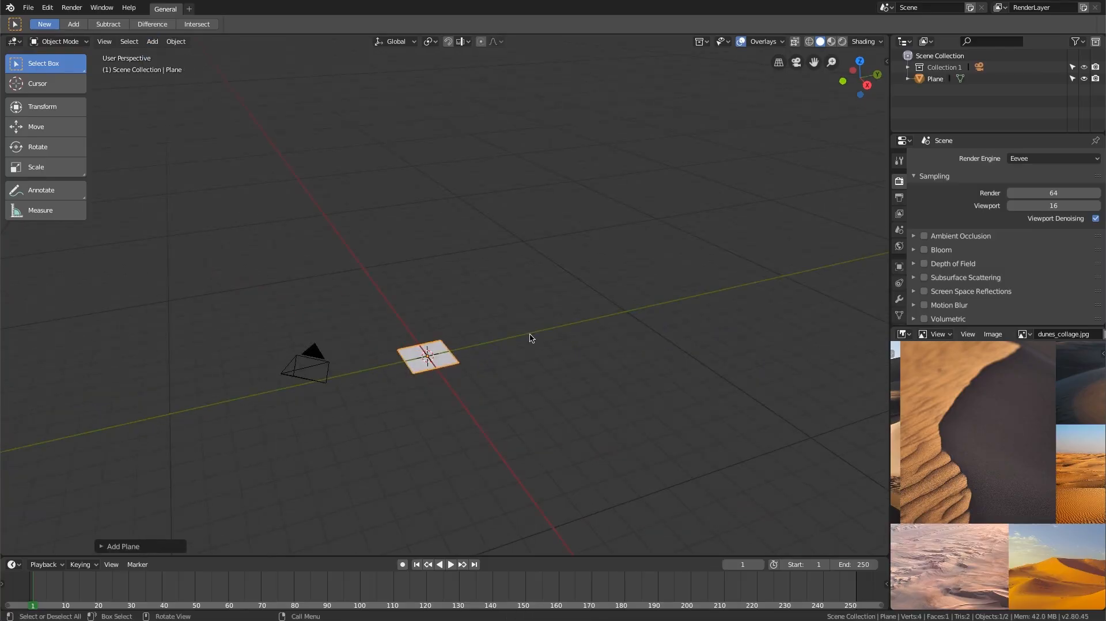
{"action": "middle_click_drag", "start_coordinate": [498, 327], "coordinate": [490, 283], "text": "ctrl"}
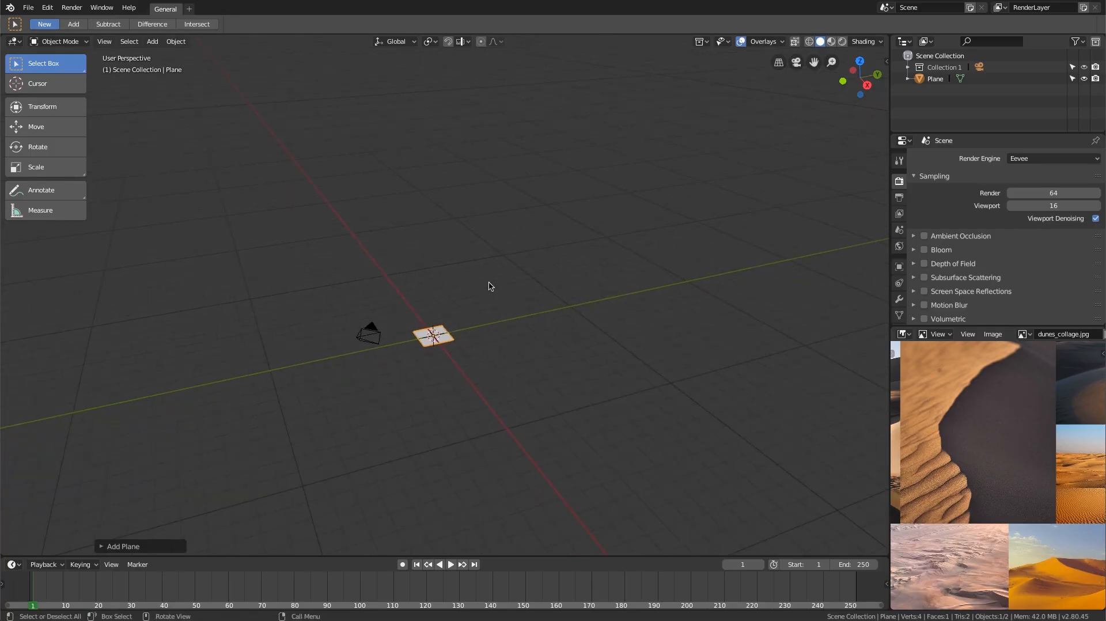
{"action": "middle_click_drag", "start_coordinate": [488, 286], "coordinate": [450, 321]}
{"action": "key", "text": "Tab"}
{"action": "type", "text": "s"}
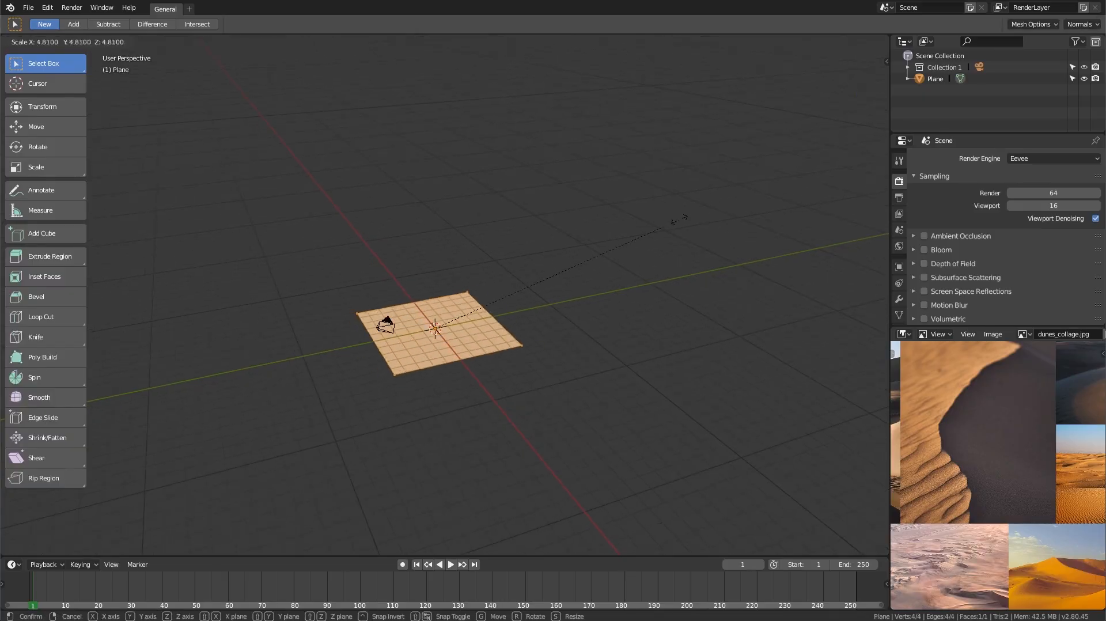
{"action": "type", "text": "10"}
{"action": "key", "text": "Return"}
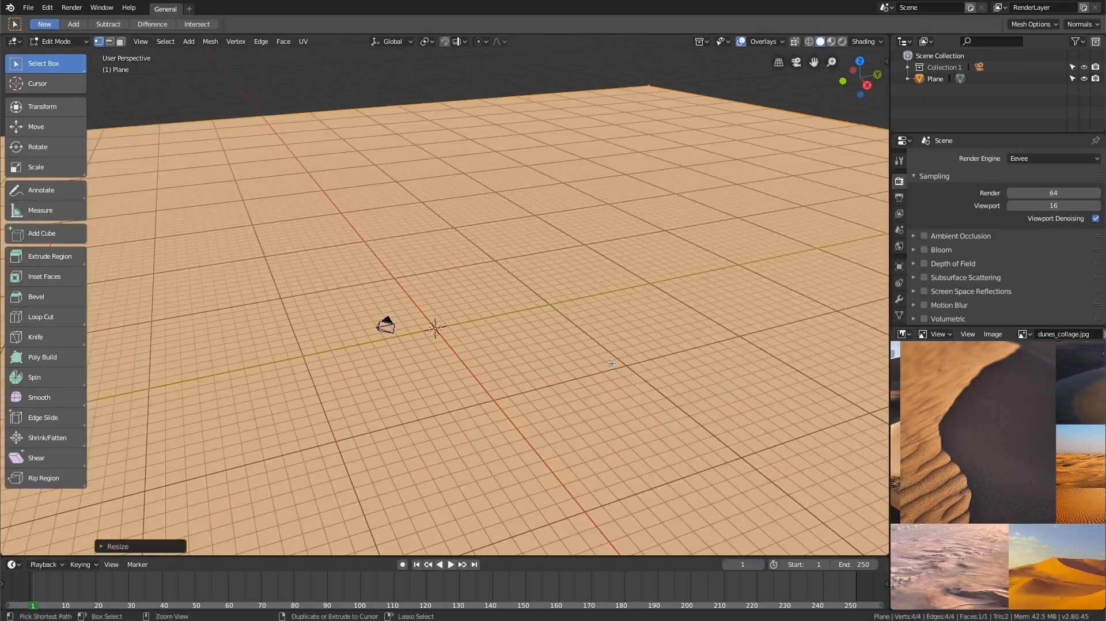
{"action": "scroll", "coordinate": [580, 315], "scroll_direction": "down", "scroll_amount": 2}
{"action": "key", "text": "Tab"}
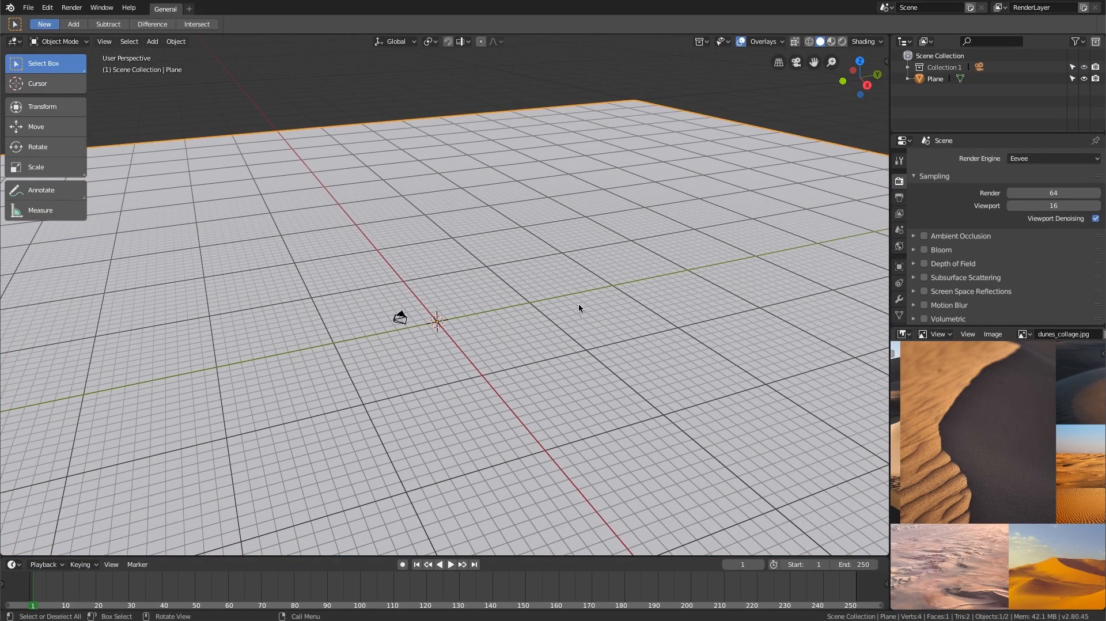
Display the plane's transform properties in the 3D viewport to check its scale and dimensions
{"action": "middle_click_drag", "start_coordinate": [462, 308], "coordinate": [554, 296]}
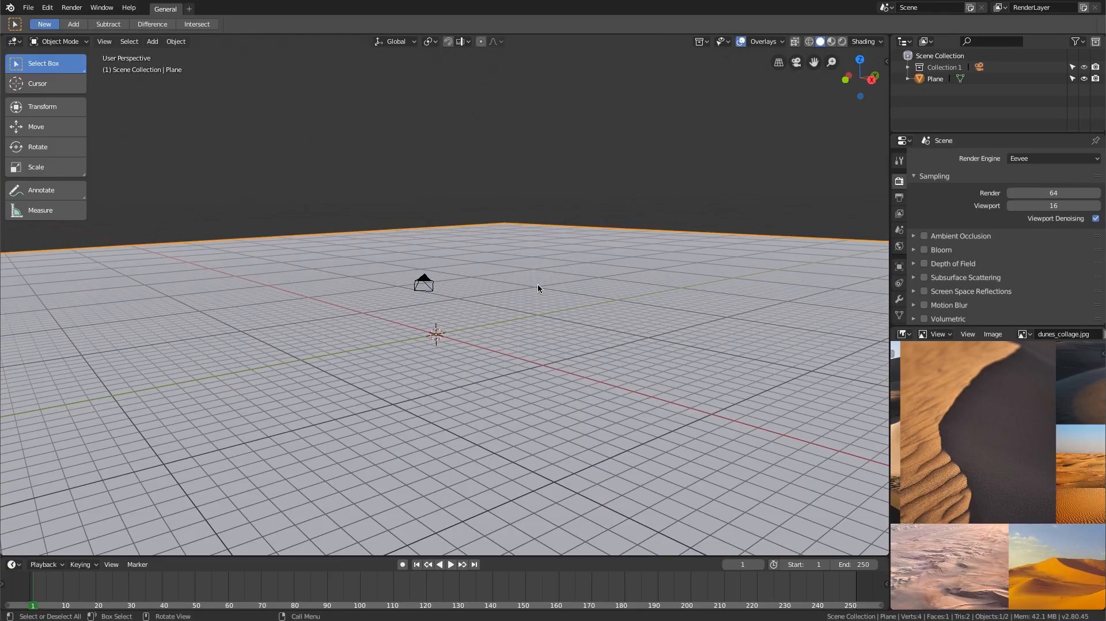
{"action": "middle_click_drag", "start_coordinate": [528, 306], "coordinate": [507, 297]}
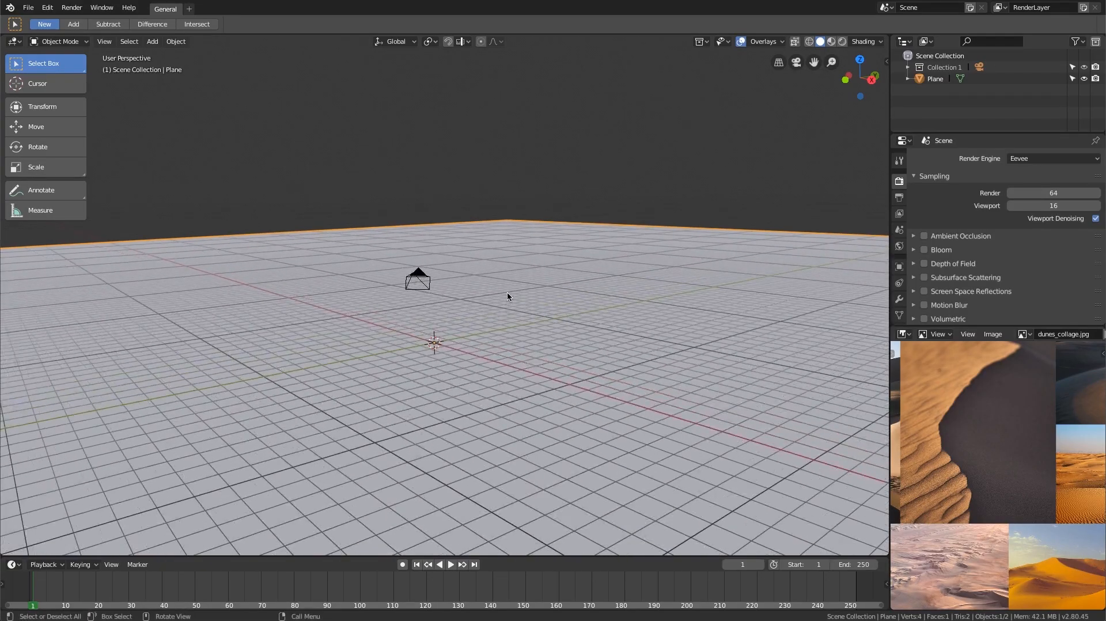
{"action": "key", "text": "n"}
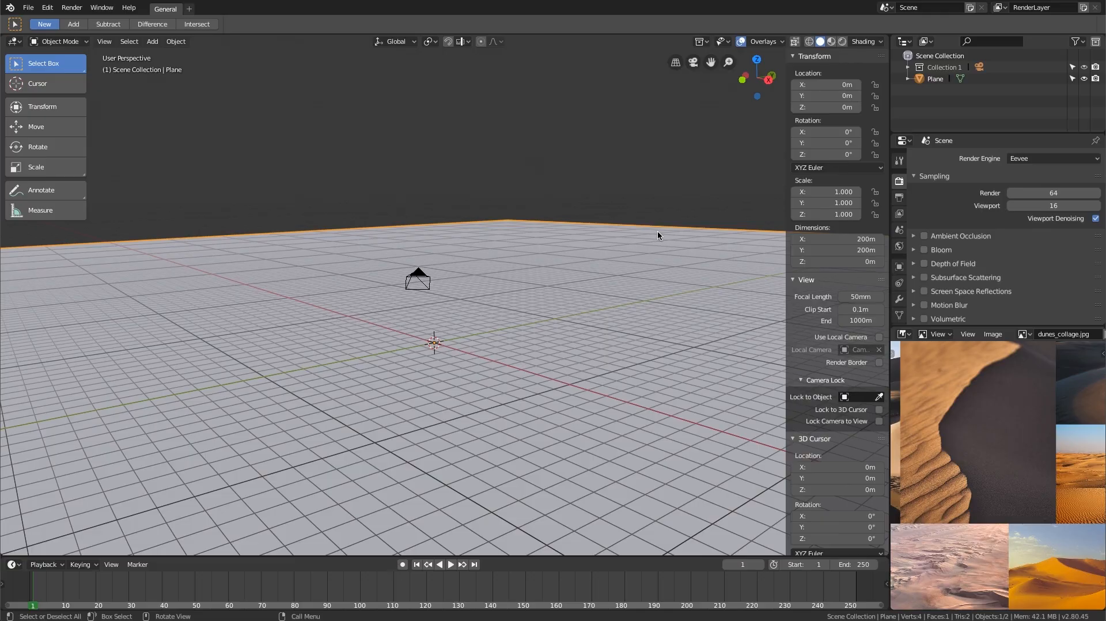
Hide the transform properties and, in Edit Mode, subdivide the whole plane with 10 cuts
{"action": "key", "text": "n"}
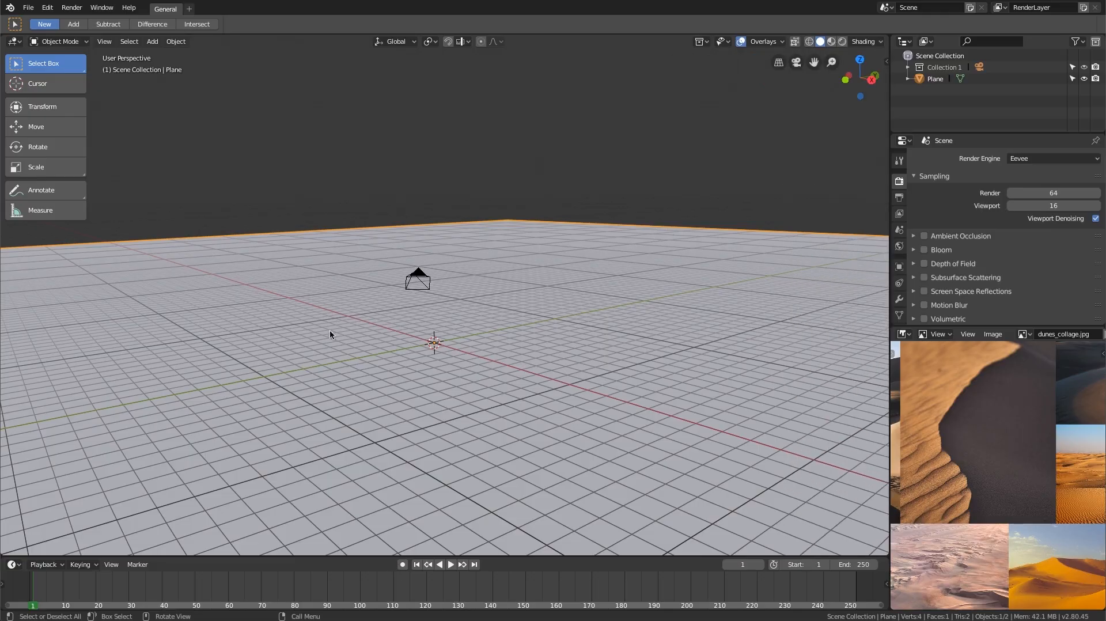
{"action": "key", "text": "Tab"}
{"action": "scroll", "coordinate": [480, 219], "scroll_direction": "down", "scroll_amount": 3}
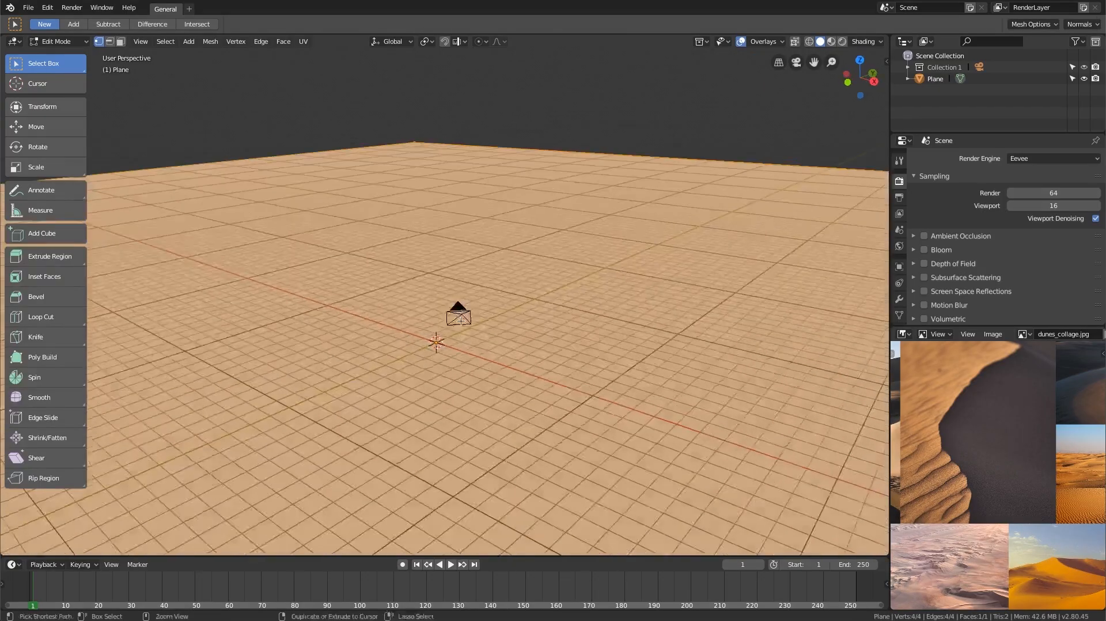
{"action": "middle_click_drag", "start_coordinate": [480, 219], "coordinate": [510, 217]}
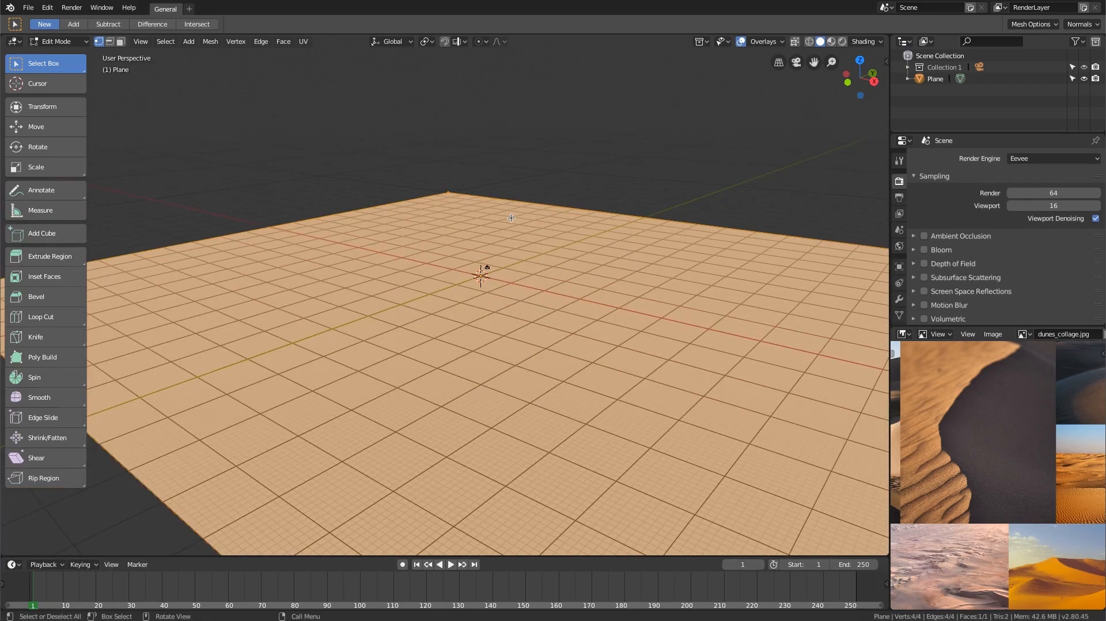
{"action": "right_click", "coordinate": [446, 230]}
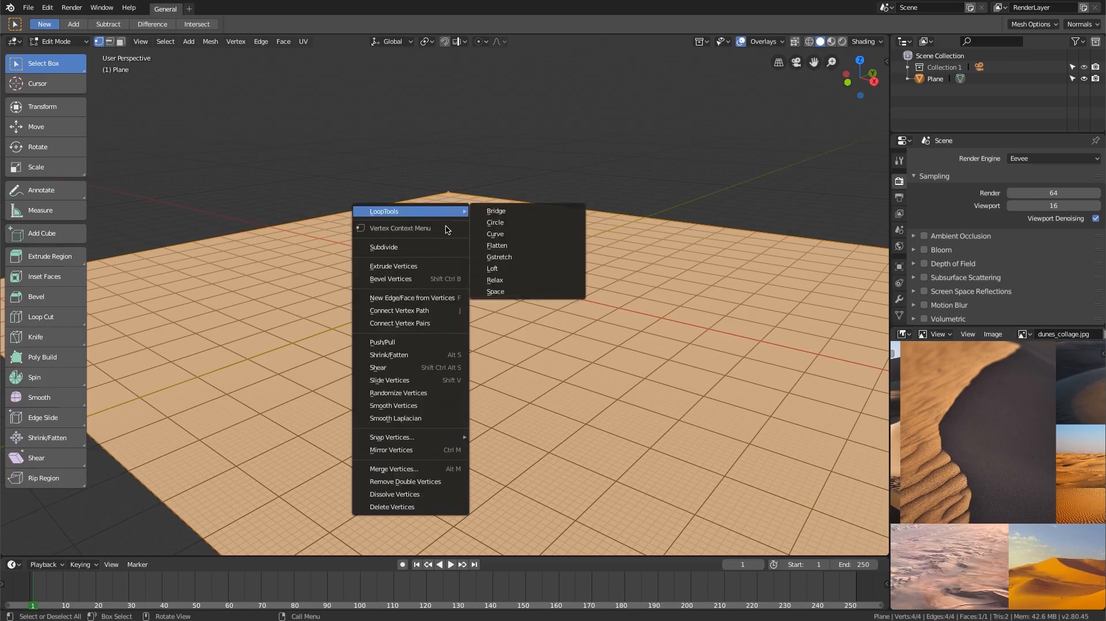
{"action": "left_click", "coordinate": [385, 248]}
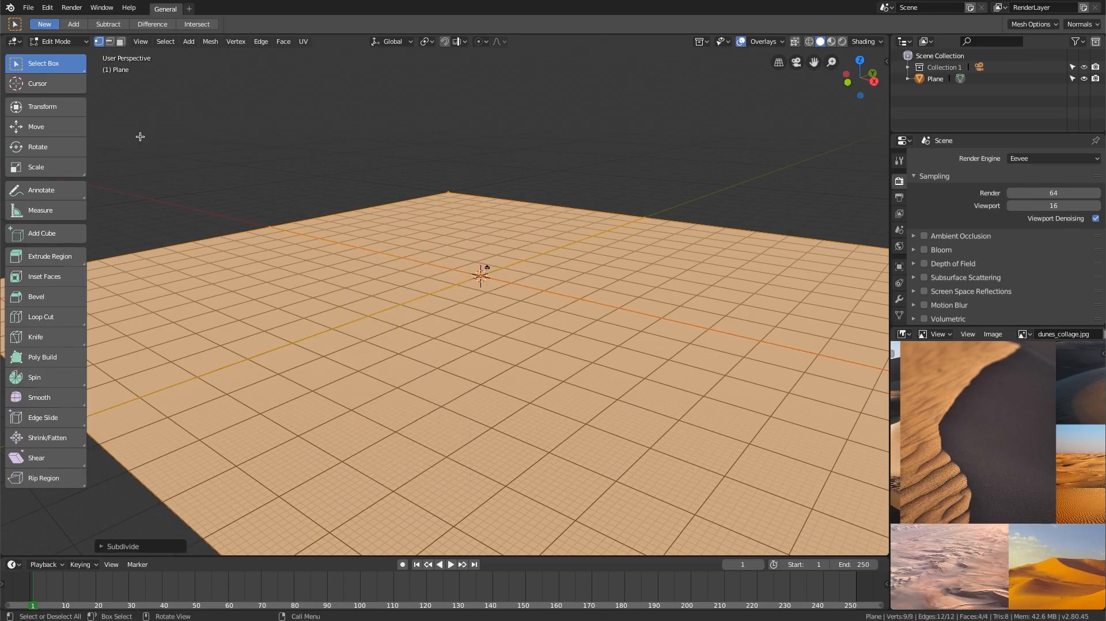
{"action": "key", "text": "t"}
{"action": "left_click", "coordinate": [32, 546]}
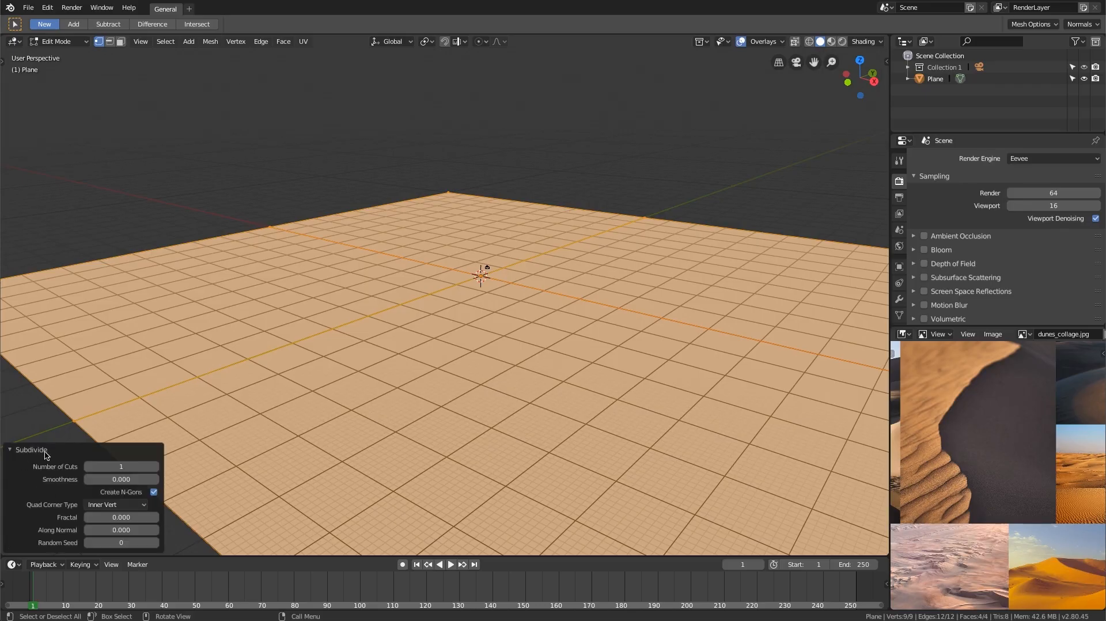
{"action": "left_click", "coordinate": [99, 466]}
{"action": "type", "text": "10"}
{"action": "key", "text": "Return"}
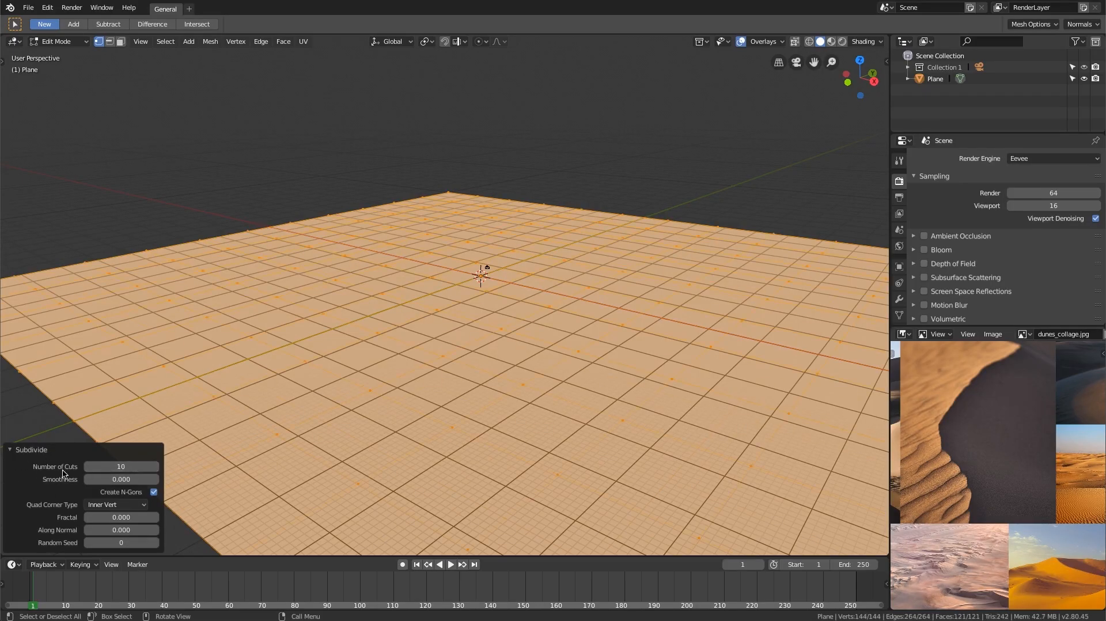
Set the plane's subdivision to 40 cuts and return to Object Mode
{"action": "left_click", "coordinate": [118, 467]}
{"action": "type", "text": "40"}
{"action": "key", "text": "Return"}
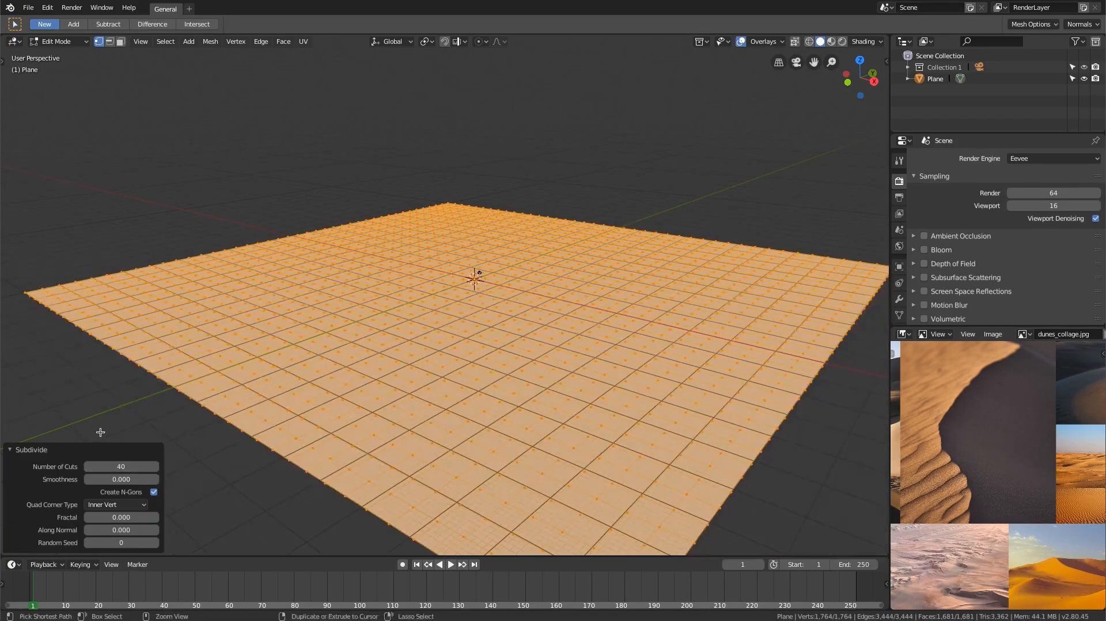
{"action": "left_click", "coordinate": [10, 450]}
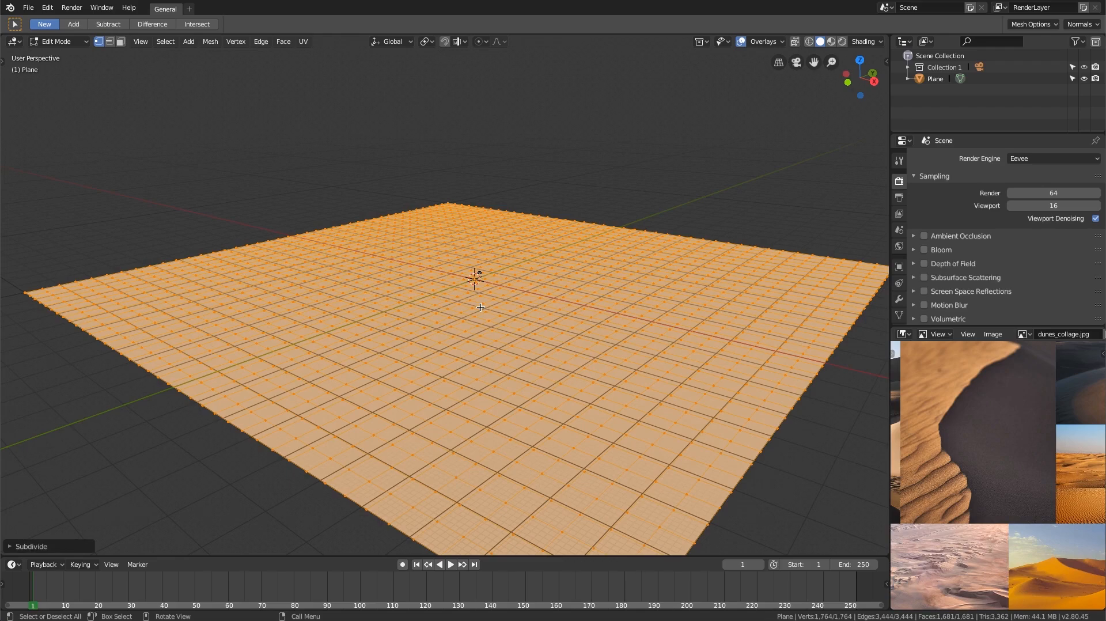
{"action": "key", "text": "Tab"}
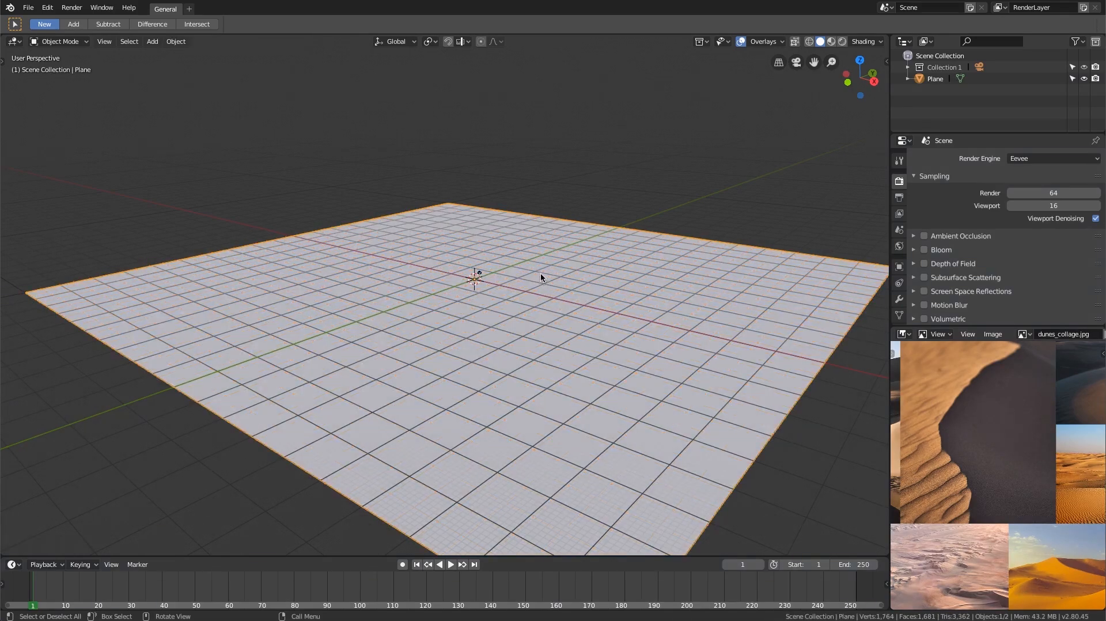
Add a Subdivision Surface modifier to the plane
{"action": "middle_click_drag", "start_coordinate": [630, 233], "coordinate": [630, 241]}
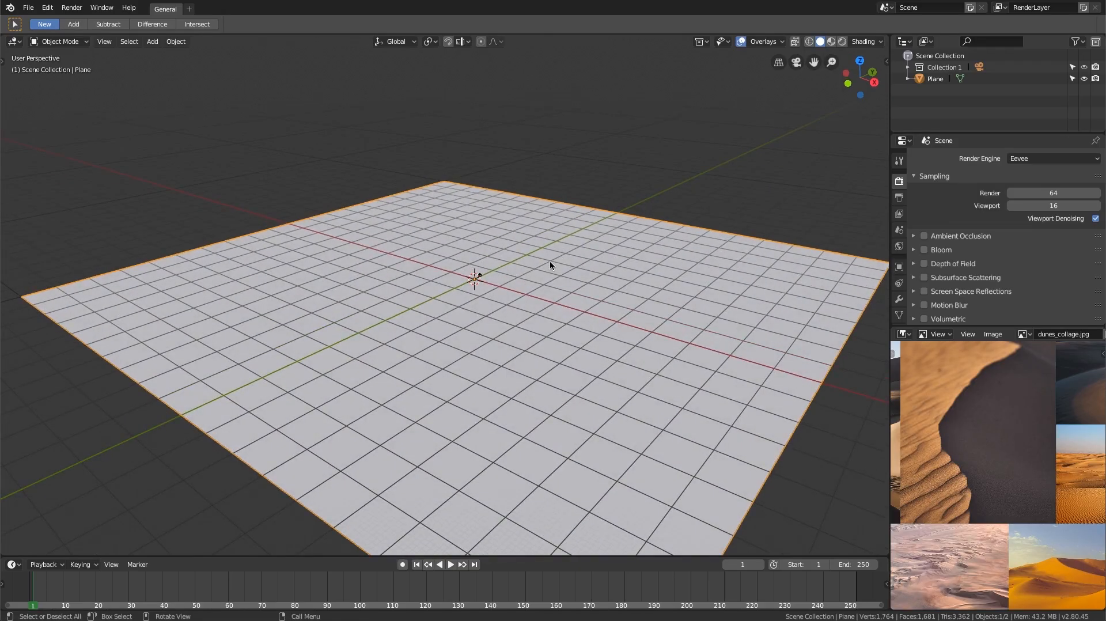
{"action": "left_click", "coordinate": [899, 299]}
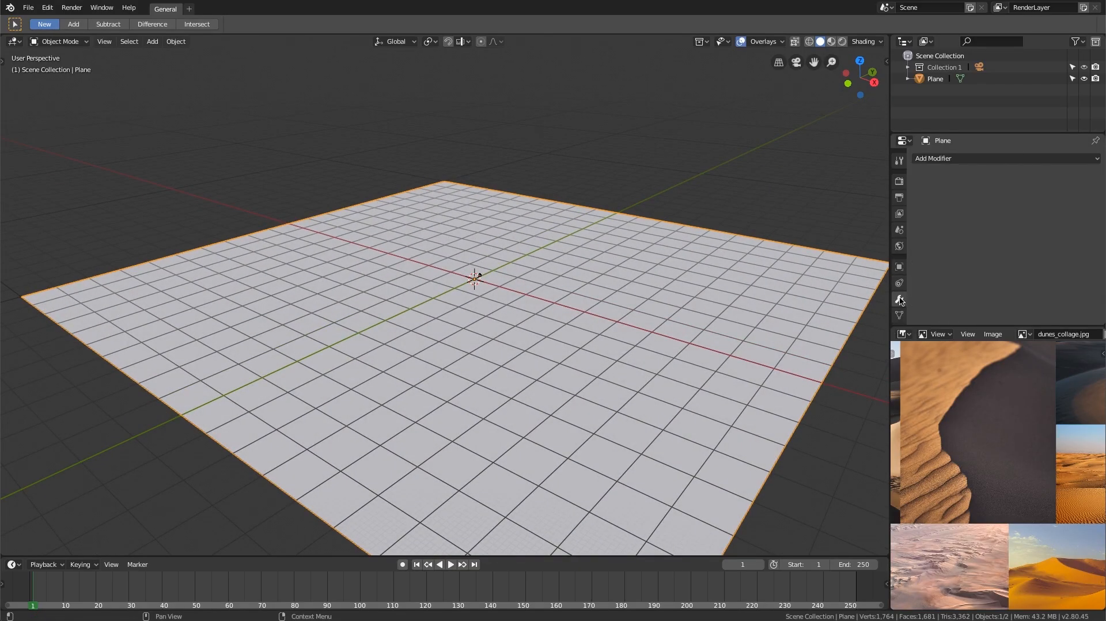
{"action": "left_click", "coordinate": [947, 159]}
{"action": "left_click", "coordinate": [903, 350]}
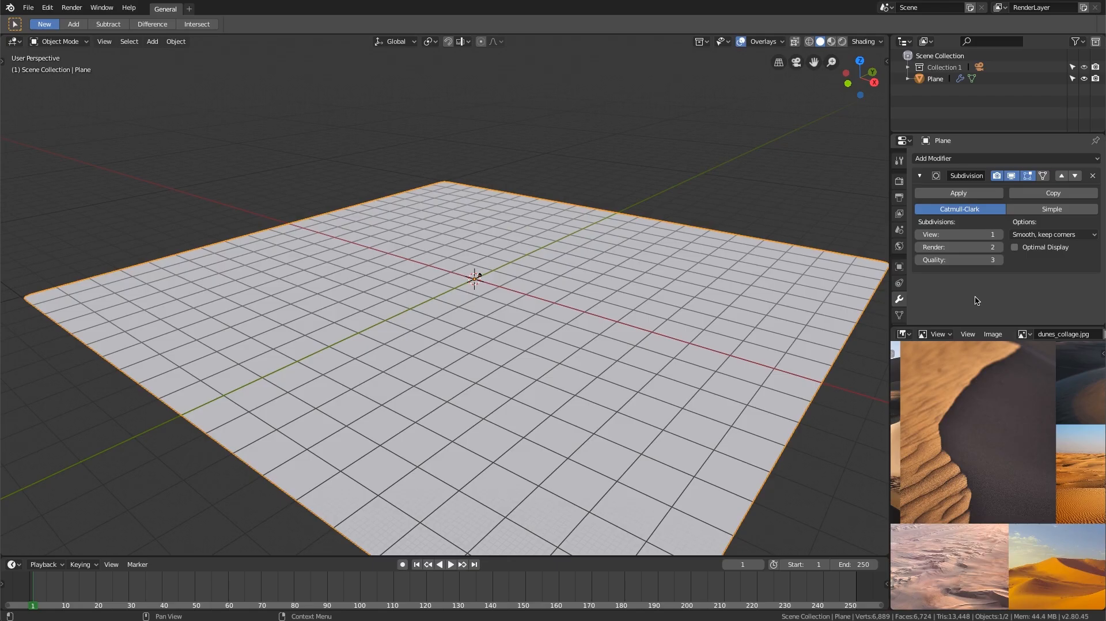
Set the render engine to Cycles with the Experimental feature set
{"action": "scroll", "coordinate": [1016, 426], "scroll_direction": "down", "scroll_amount": 3}
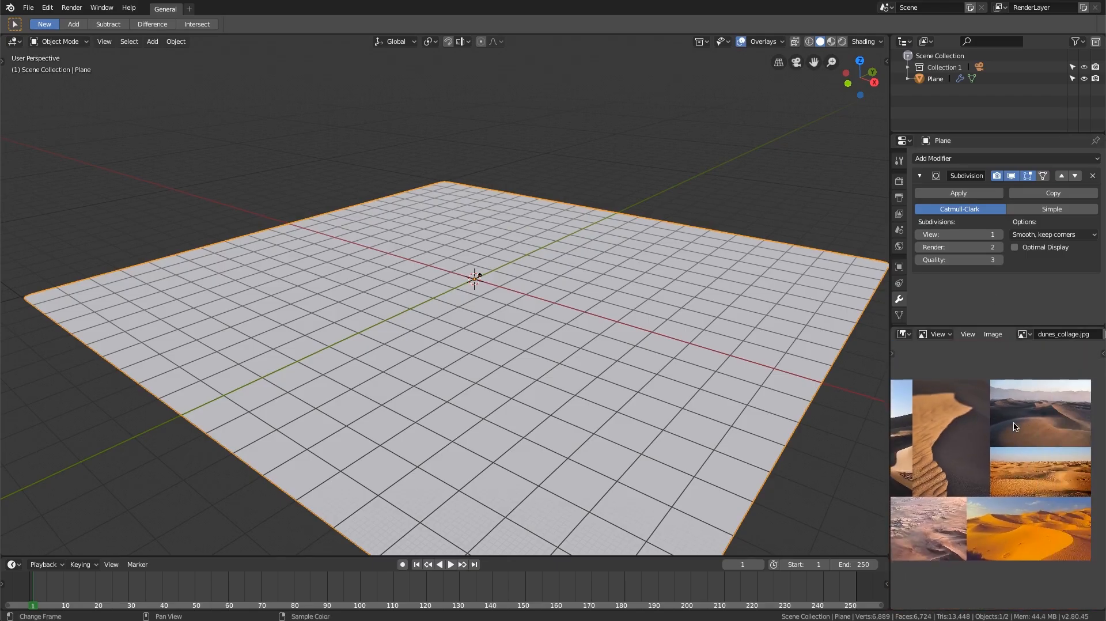
{"action": "scroll", "coordinate": [1016, 427], "scroll_direction": "up", "scroll_amount": 2}
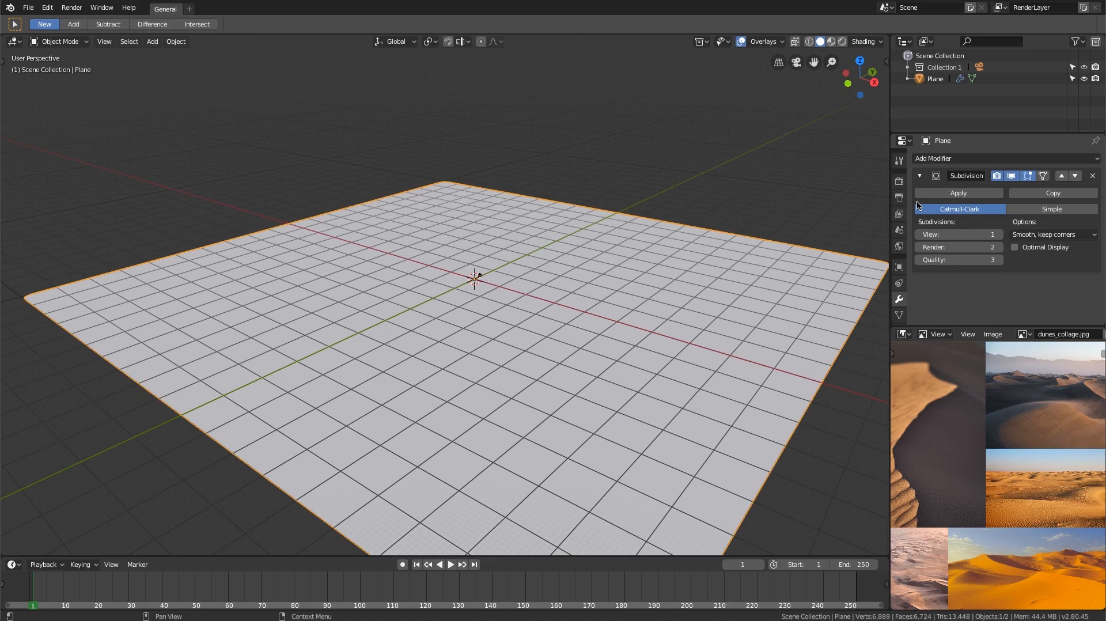
{"action": "left_click", "coordinate": [898, 181]}
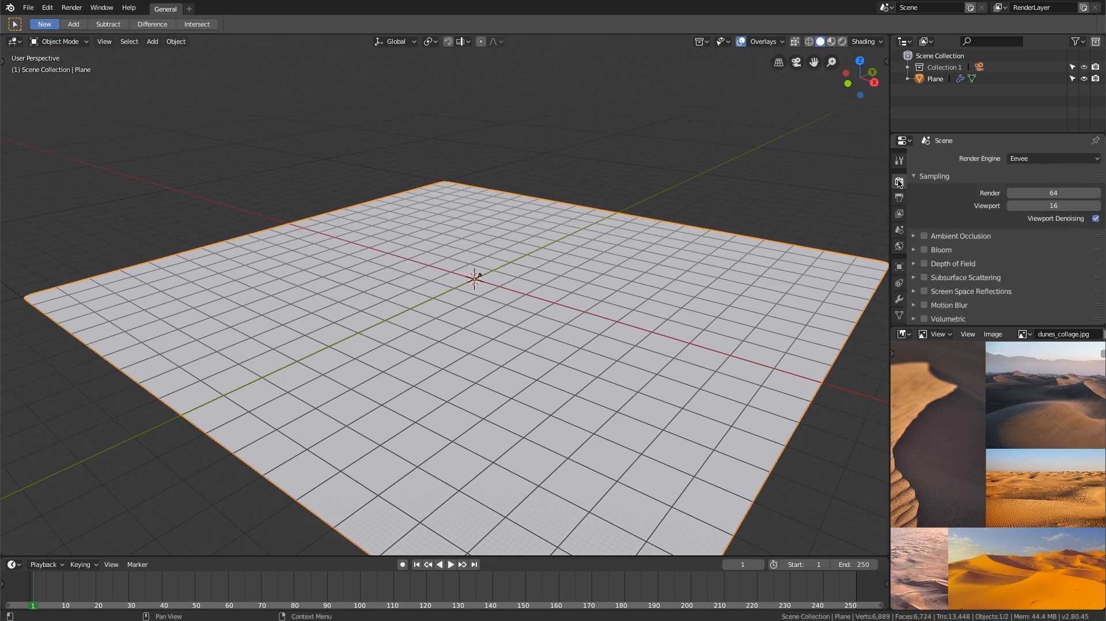
{"action": "left_click", "coordinate": [1042, 158]}
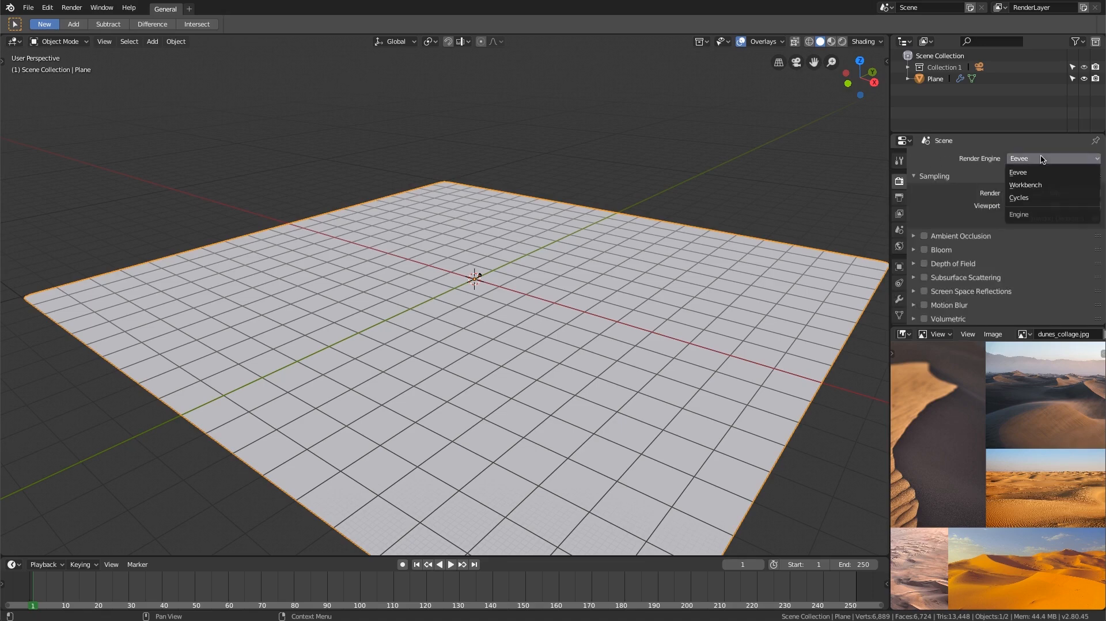
{"action": "left_click", "coordinate": [1031, 198]}
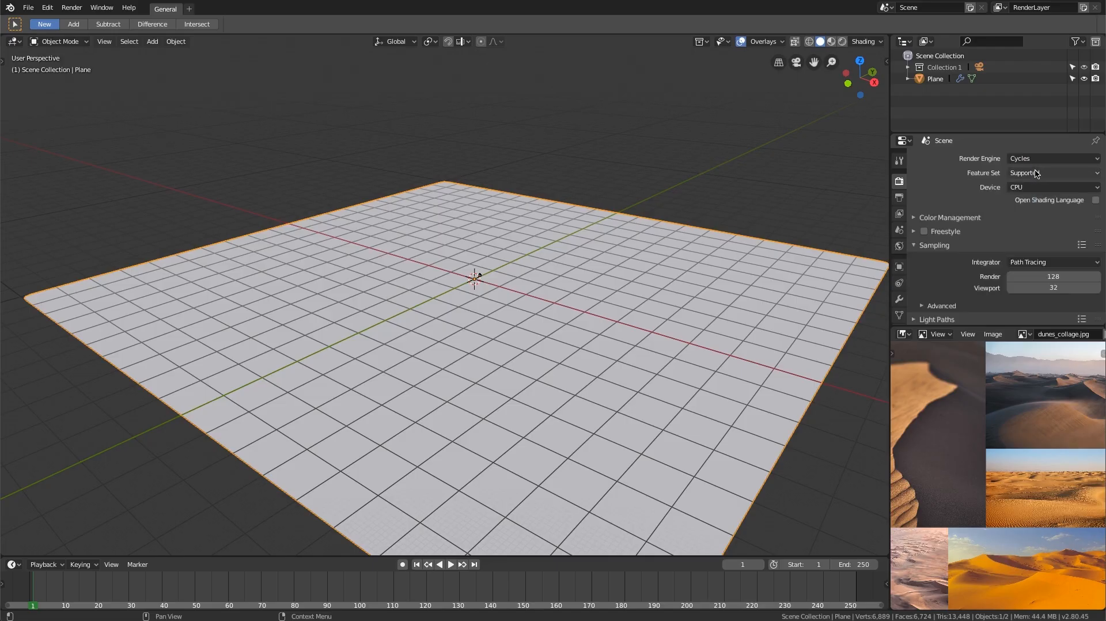
{"action": "left_click", "coordinate": [1039, 174]}
{"action": "left_click", "coordinate": [1040, 200]}
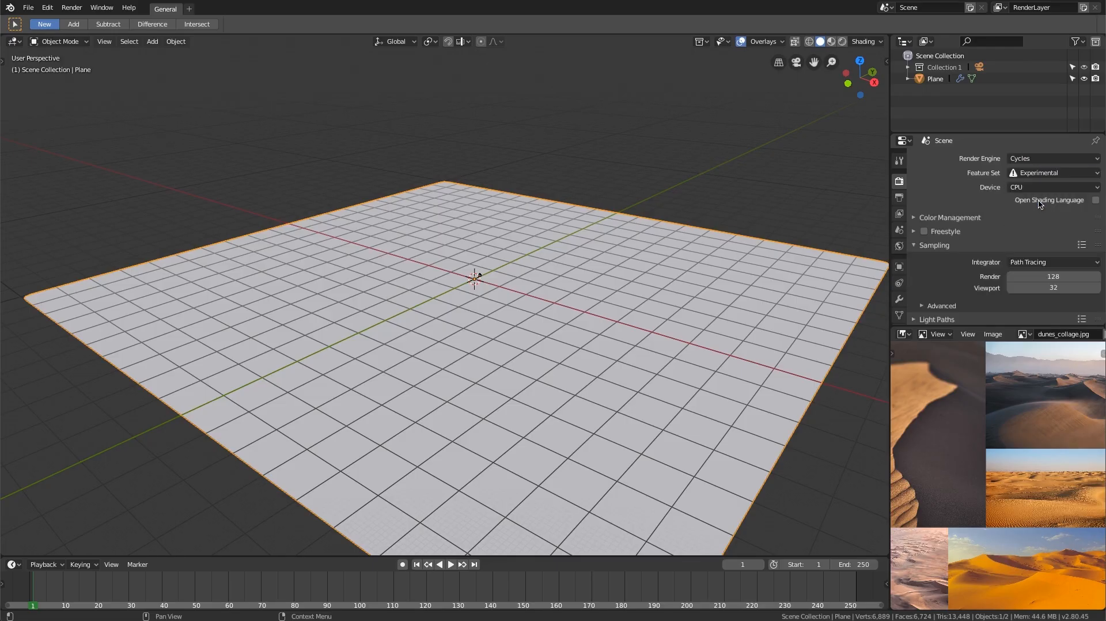
Study the orange dune photo in the maximised reference collage, and enable Adaptive render subdivision on the plane's Subdivision modifier
{"action": "left_click", "coordinate": [900, 300]}
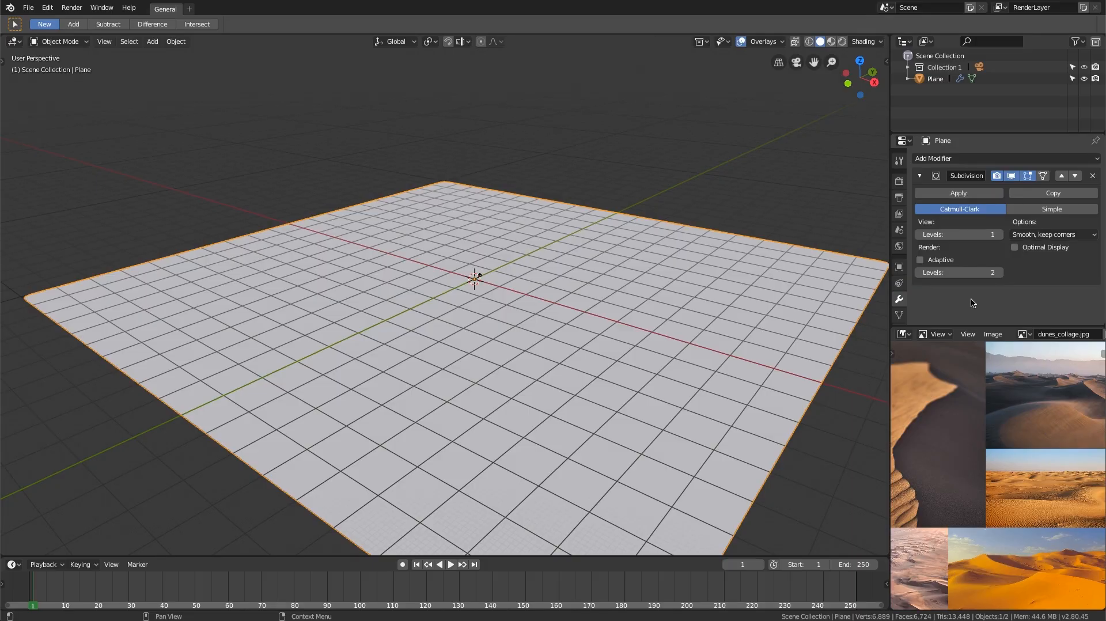
{"action": "middle_click_drag", "start_coordinate": [1039, 545], "coordinate": [1017, 483]}
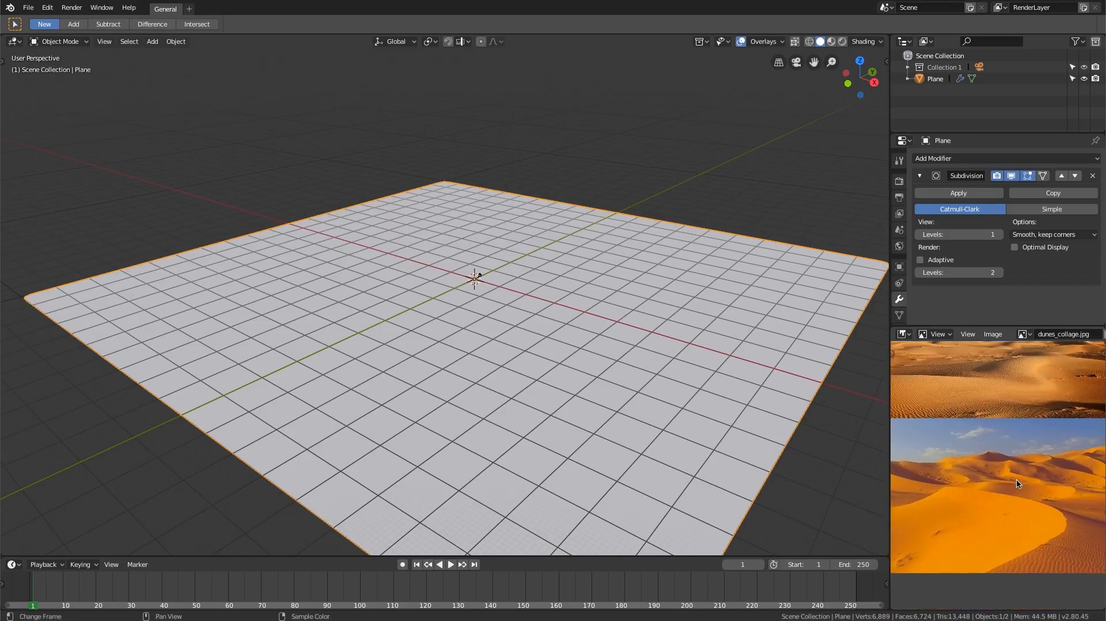
{"action": "key", "text": "ctrl+space"}
{"action": "scroll", "coordinate": [555, 233], "scroll_direction": "up", "scroll_amount": 4}
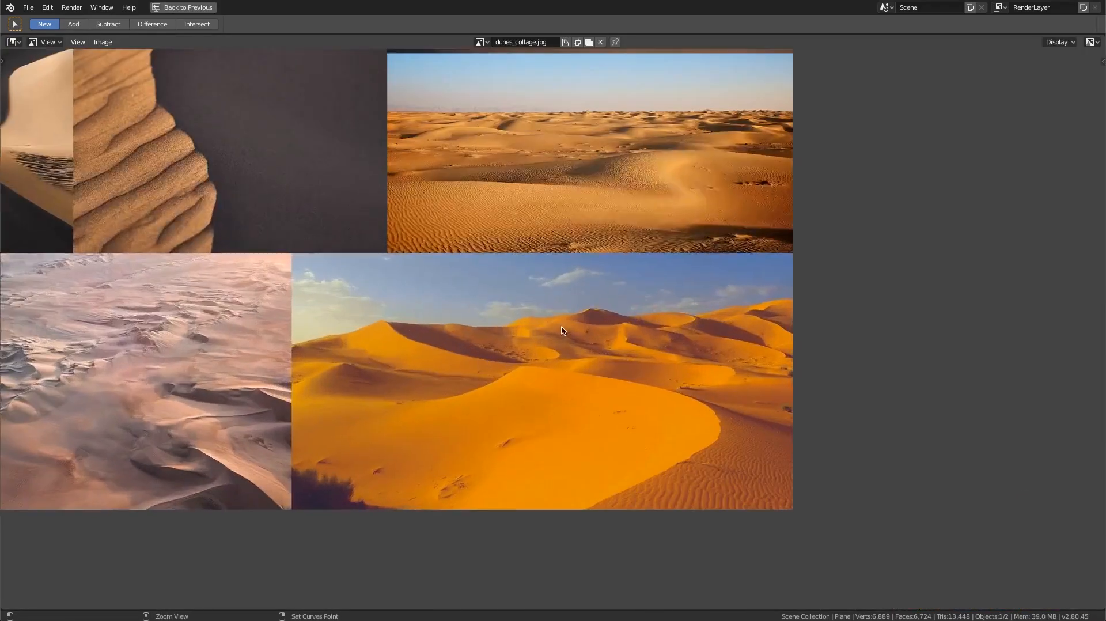
{"action": "middle_click_drag", "start_coordinate": [663, 361], "coordinate": [603, 304]}
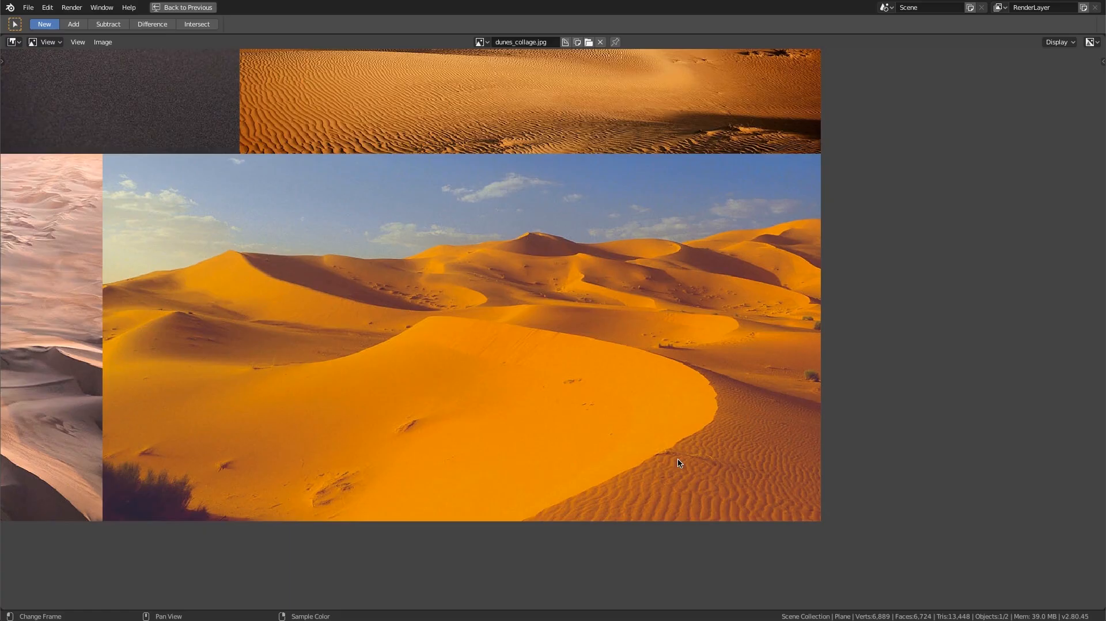
{"action": "key", "text": "ctrl"}
{"action": "key", "text": "ctrl+space"}
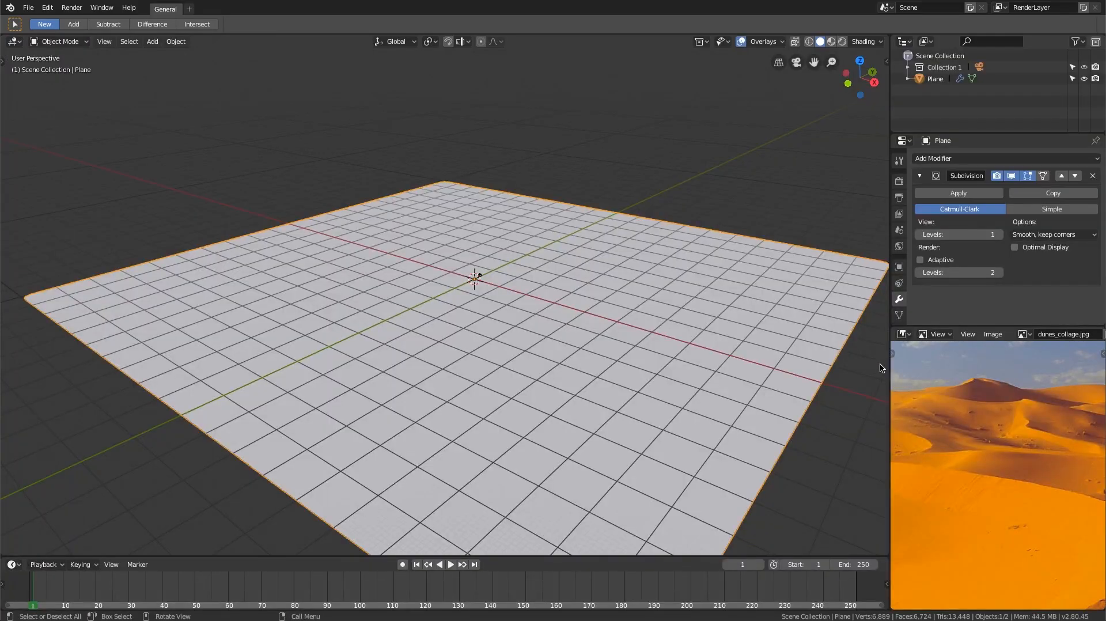
{"action": "left_click", "coordinate": [921, 260]}
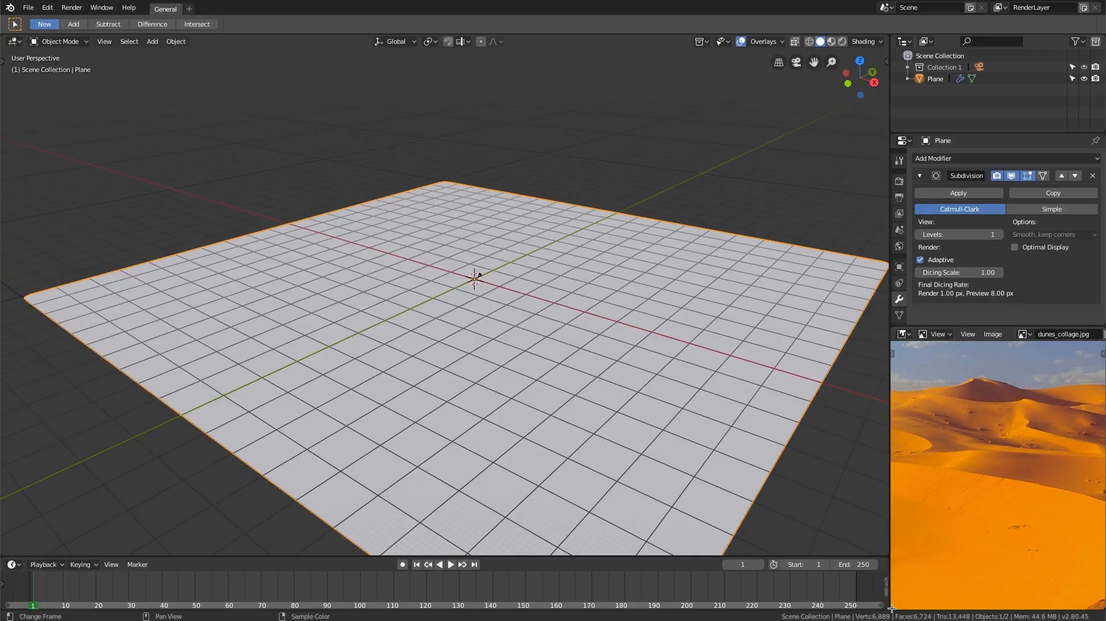
Split the reference image area in two, make the lower half a 3D viewport and hide its overlays
{"action": "left_click_drag", "start_coordinate": [891, 608], "coordinate": [898, 463]}
{"action": "left_click", "coordinate": [903, 468]}
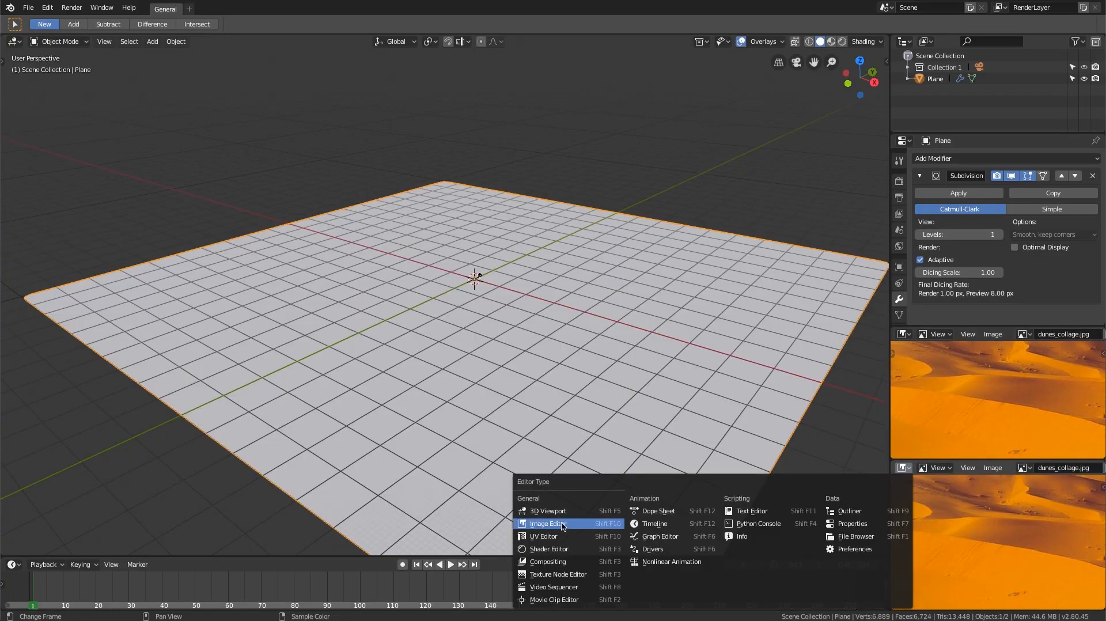
{"action": "left_click", "coordinate": [547, 511]}
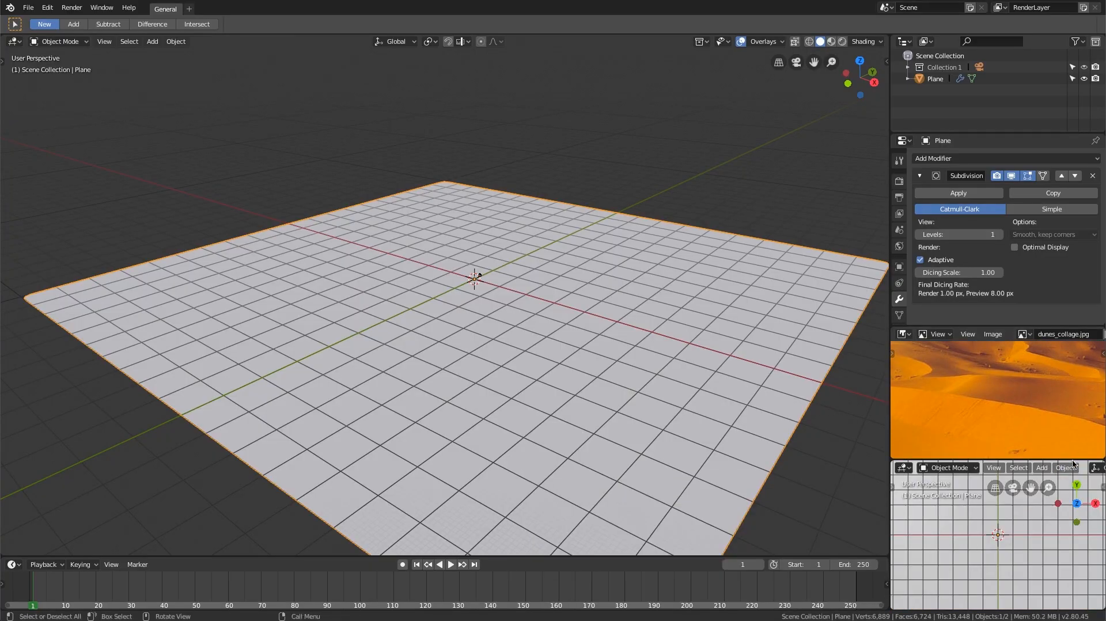
{"action": "scroll", "coordinate": [1010, 470], "scroll_direction": "right", "scroll_amount": 8}
{"action": "left_click", "coordinate": [1029, 468]}
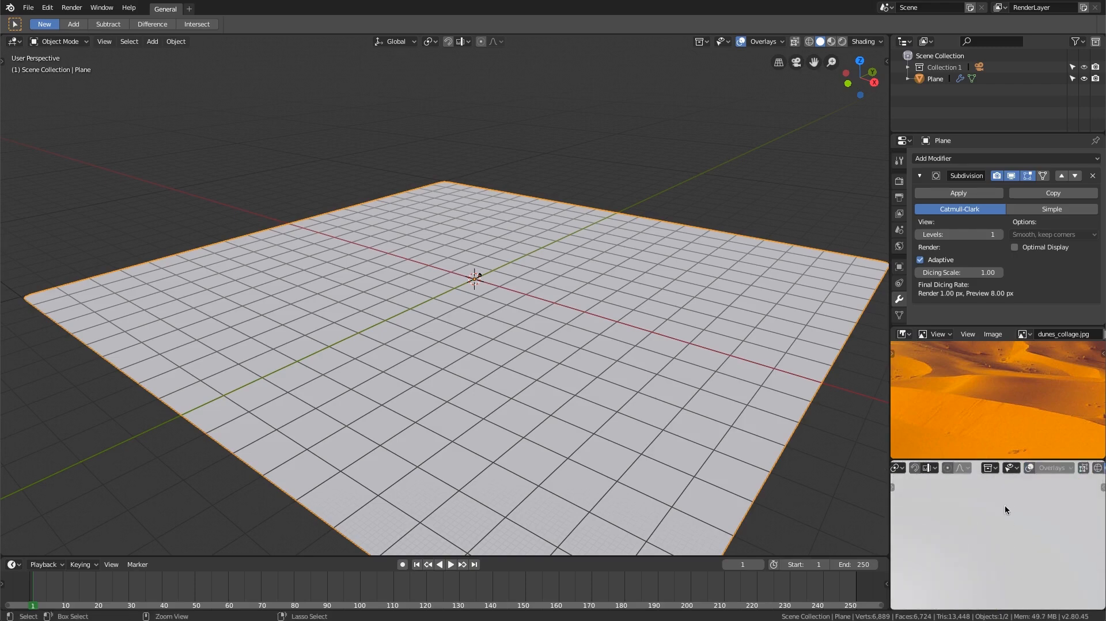
Show the plane through the scene camera in the small 3D viewport
{"action": "middle_click_drag", "start_coordinate": [1005, 506], "coordinate": [1009, 497]}
{"action": "scroll", "coordinate": [1014, 527], "scroll_direction": "down", "scroll_amount": 5}
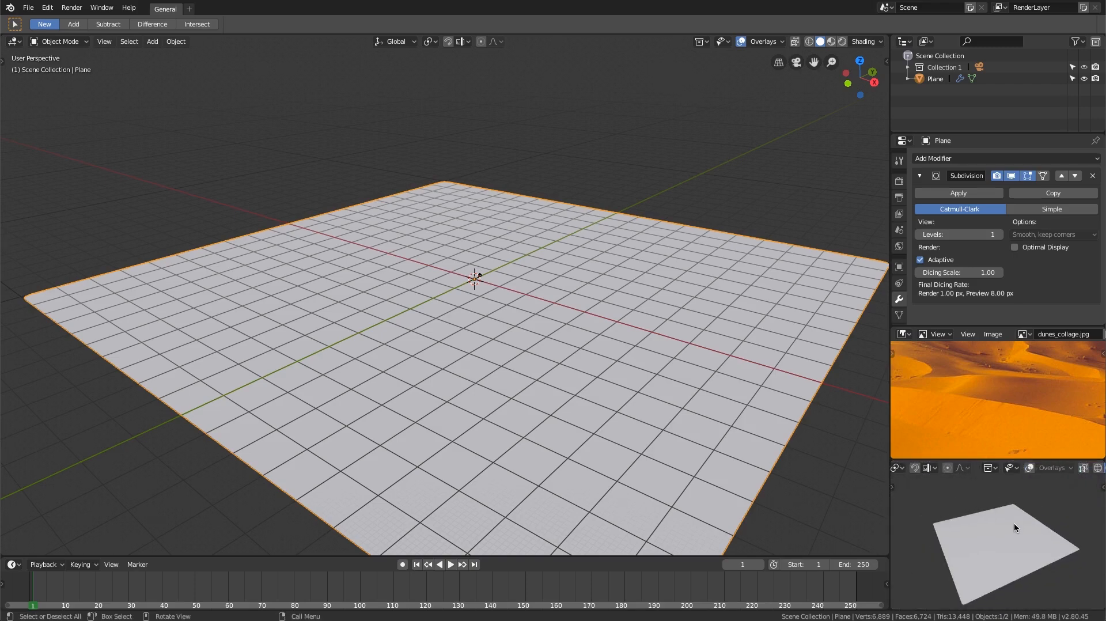
{"action": "middle_click_drag", "start_coordinate": [1004, 535], "coordinate": [1021, 522]}
{"action": "scroll", "coordinate": [1015, 507], "scroll_direction": "up", "scroll_amount": 4}
{"action": "scroll", "coordinate": [1014, 510], "scroll_direction": "down", "scroll_amount": 4}
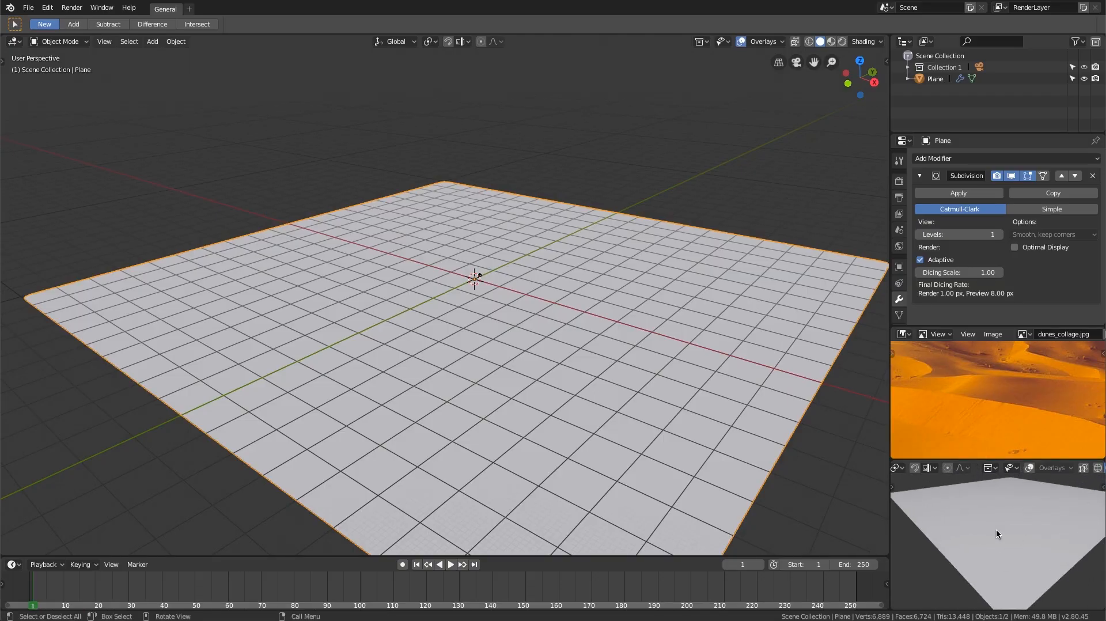
{"action": "key", "text": "KP_7"}
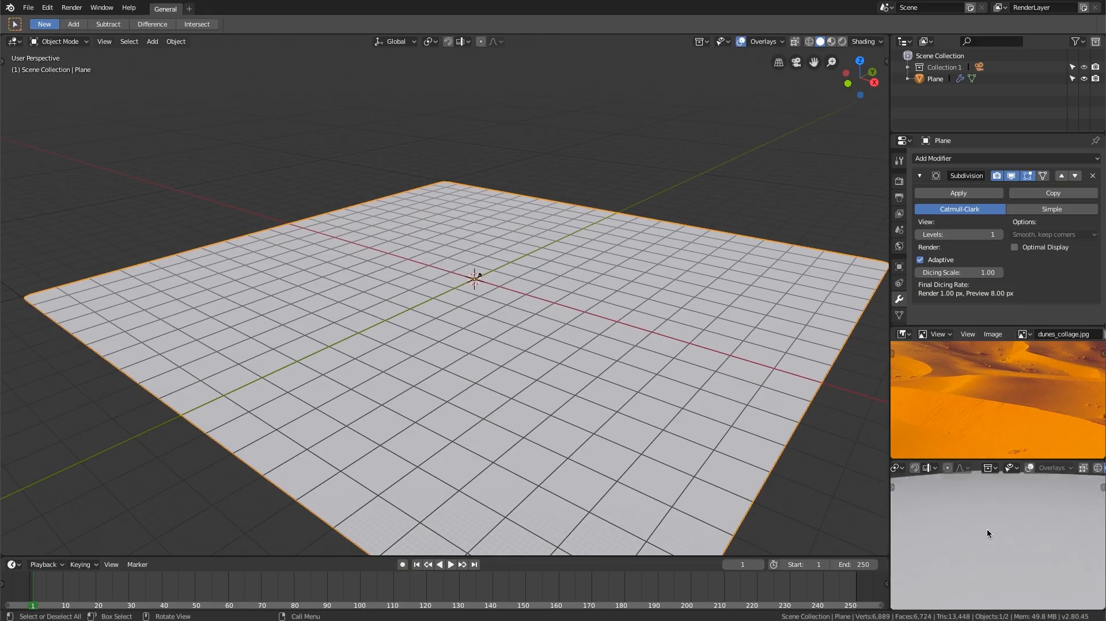
{"action": "scroll", "coordinate": [1020, 509], "scroll_direction": "up", "scroll_amount": 4}
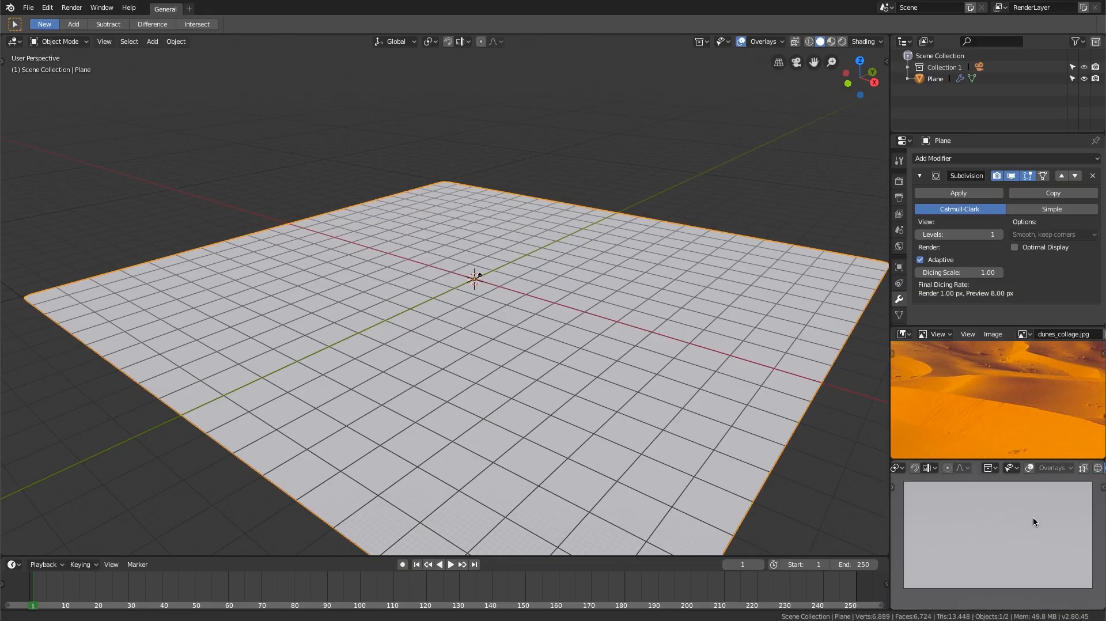
{"action": "scroll", "coordinate": [536, 276], "scroll_direction": "up", "scroll_amount": 3}
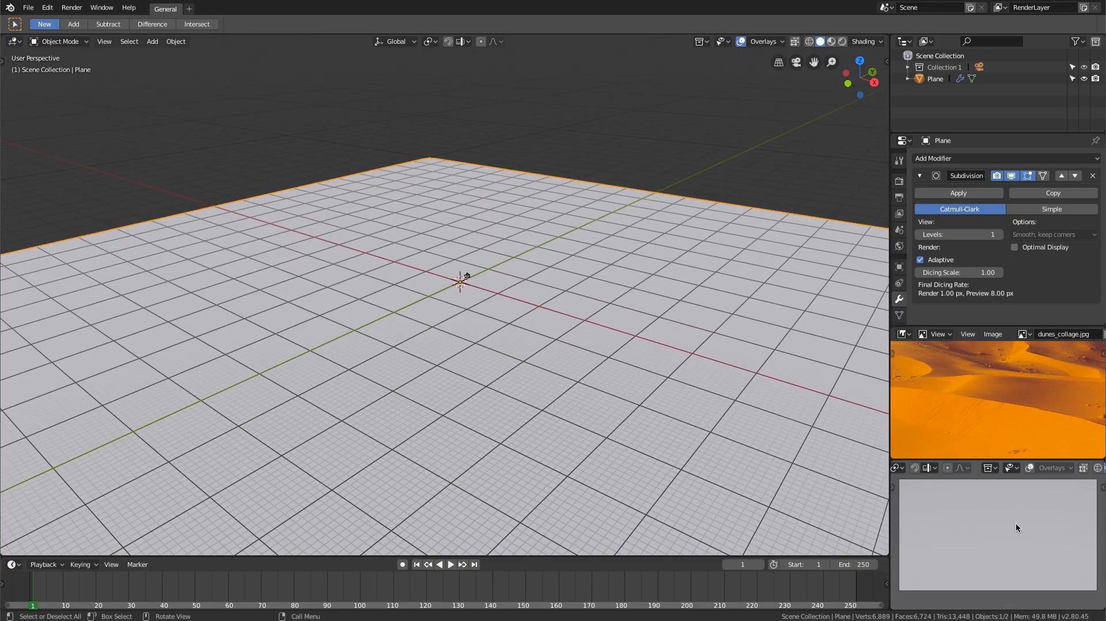
Enable Lock Camera to View for the small camera viewport and adjust the camera's view of the plane
{"action": "key", "text": "n"}
{"action": "scroll", "coordinate": [1055, 523], "scroll_direction": "down", "scroll_amount": 5}
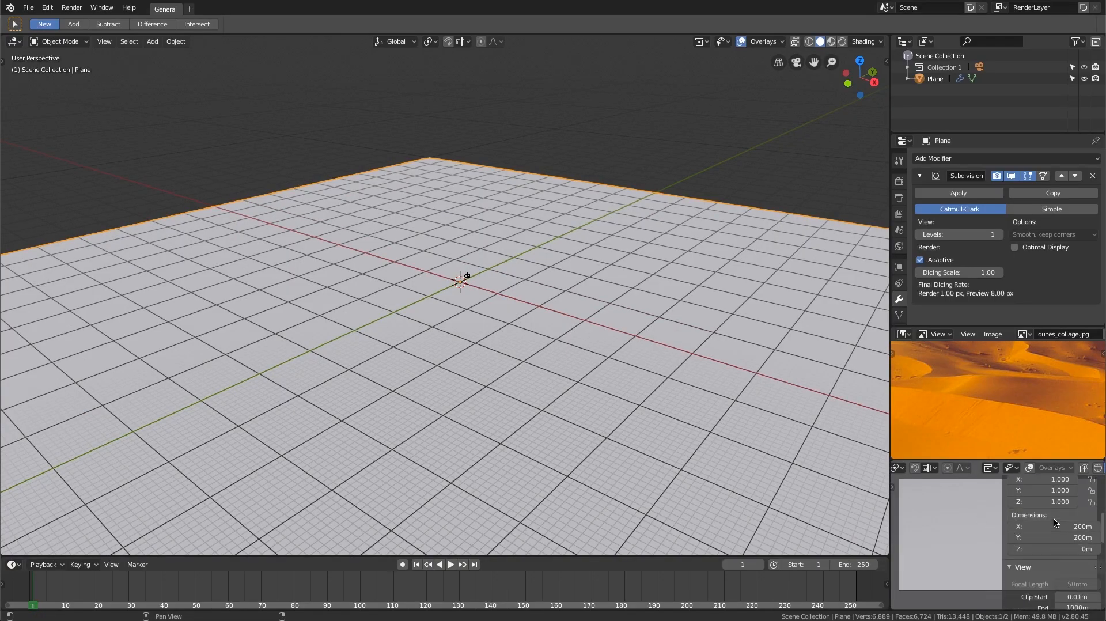
{"action": "scroll", "coordinate": [1059, 520], "scroll_direction": "down", "scroll_amount": 6}
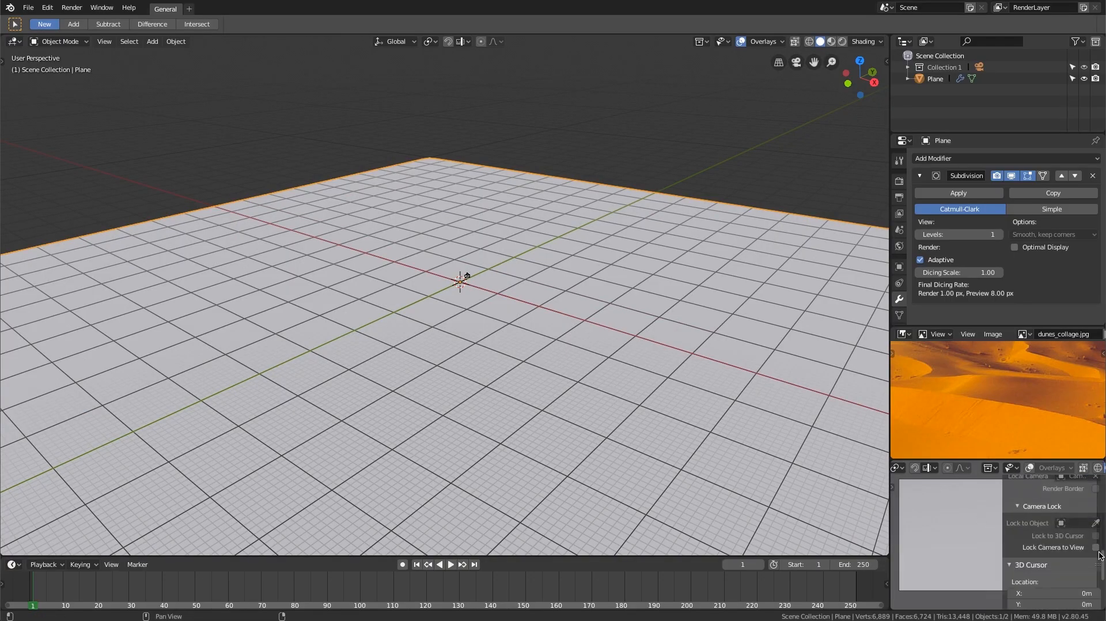
{"action": "key", "text": "n"}
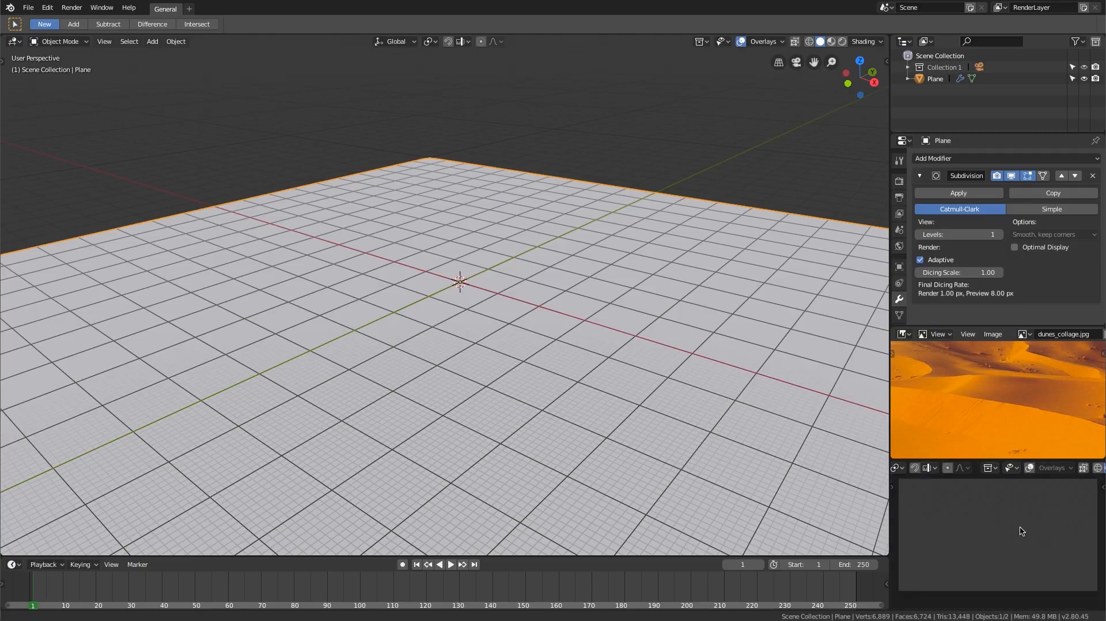
{"action": "scroll", "coordinate": [1017, 523], "scroll_direction": "down", "scroll_amount": 2}
{"action": "middle_click_drag", "start_coordinate": [1013, 521], "coordinate": [1018, 516]}
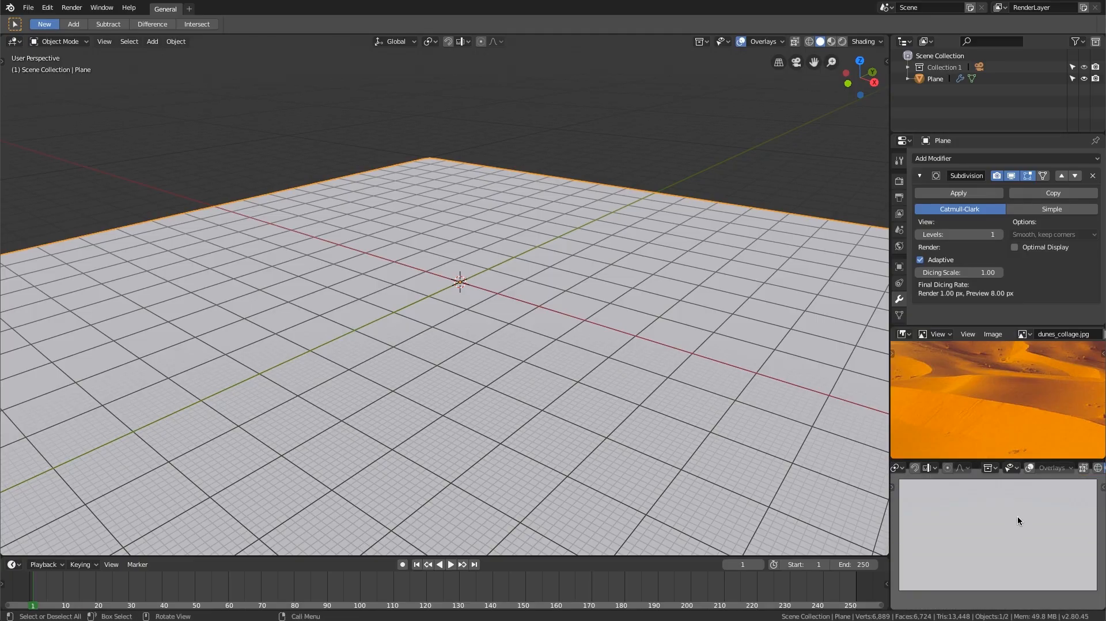
Select the camera in Collection 1 and set its lens Clip End to 1000 m
{"action": "left_click", "coordinate": [908, 67]}
{"action": "left_click", "coordinate": [949, 78]}
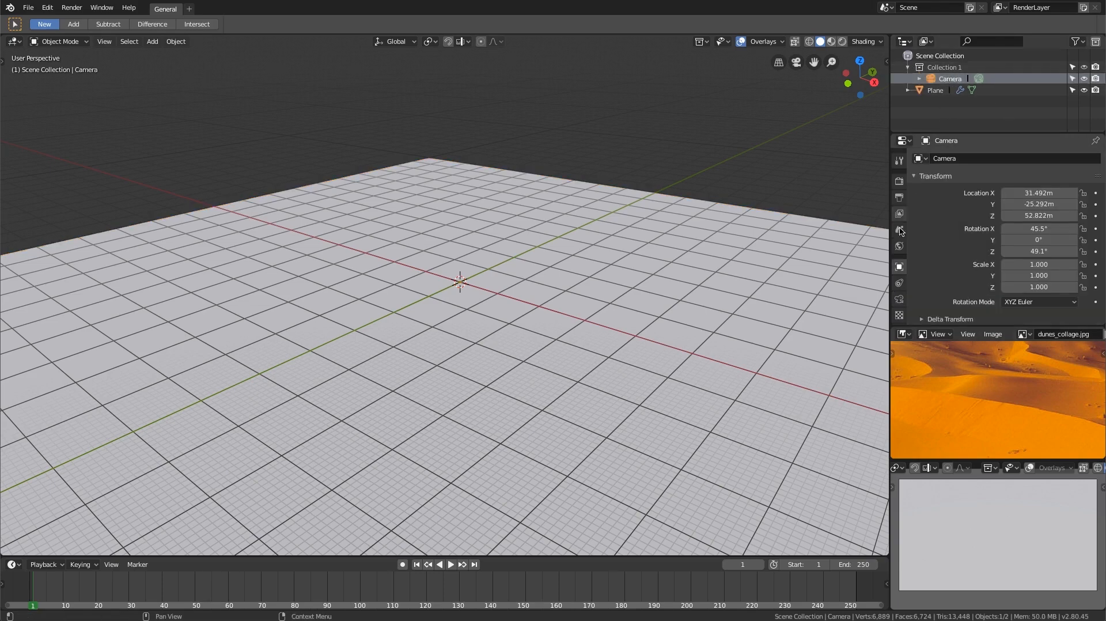
{"action": "left_click", "coordinate": [899, 299]}
{"action": "scroll", "coordinate": [963, 249], "scroll_direction": "down", "scroll_amount": 5}
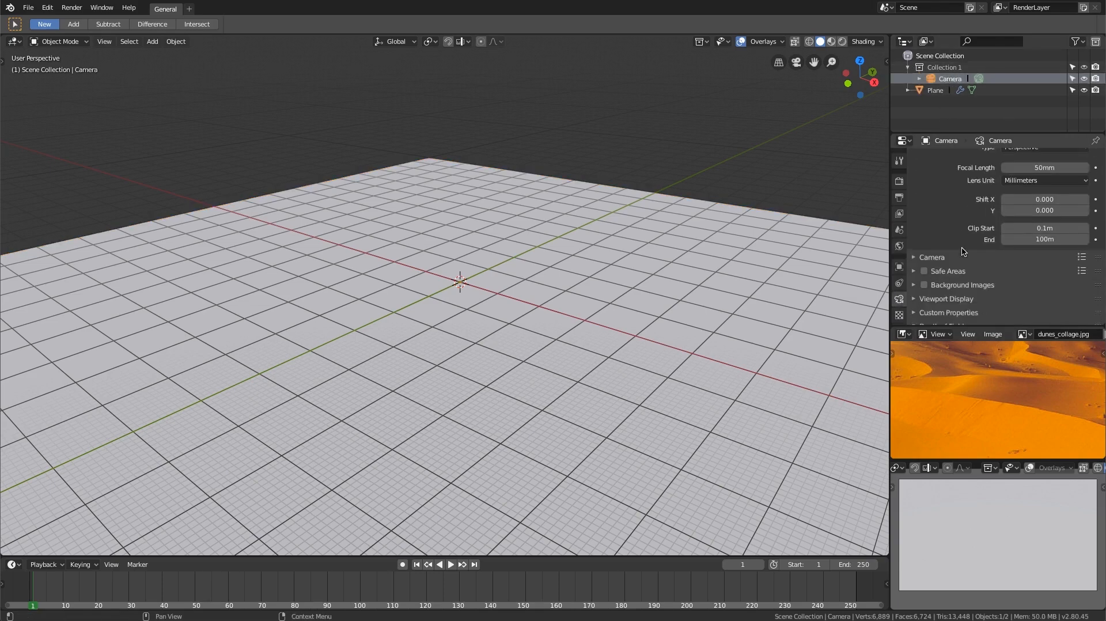
{"action": "scroll", "coordinate": [963, 244], "scroll_direction": "up", "scroll_amount": 4}
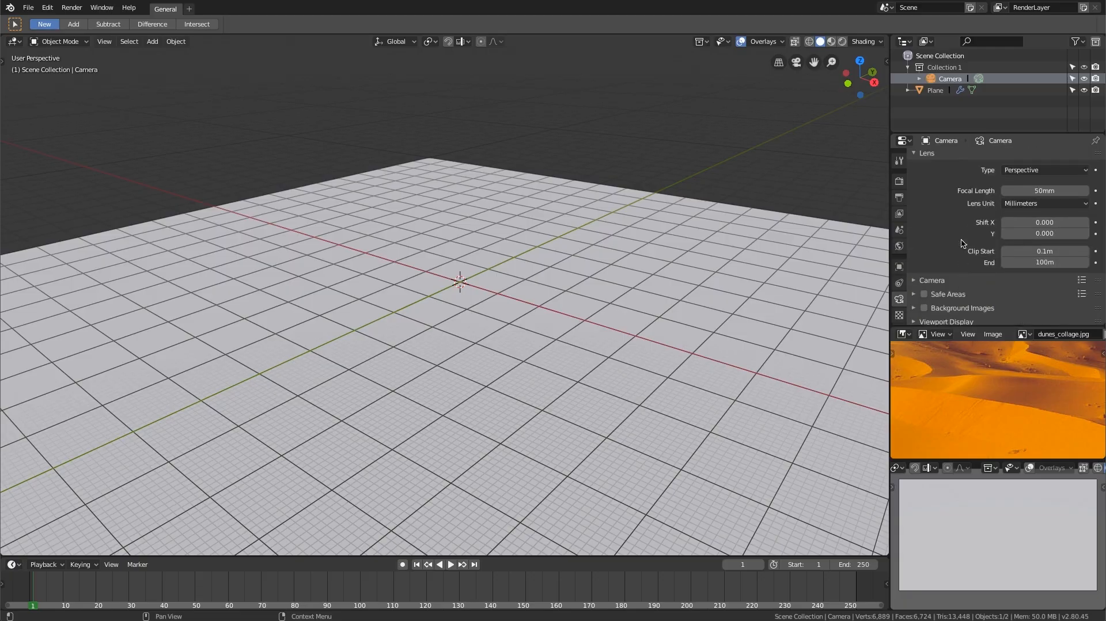
{"action": "left_click", "coordinate": [1038, 263]}
{"action": "left_click", "coordinate": [1013, 260]}
{"action": "key", "text": "Return"}
Reframe the camera so the plane fills most of its frame, and switch the small viewport to Rendered shading
{"action": "middle_click_drag", "start_coordinate": [988, 498], "coordinate": [1015, 526], "text": "ctrl"}
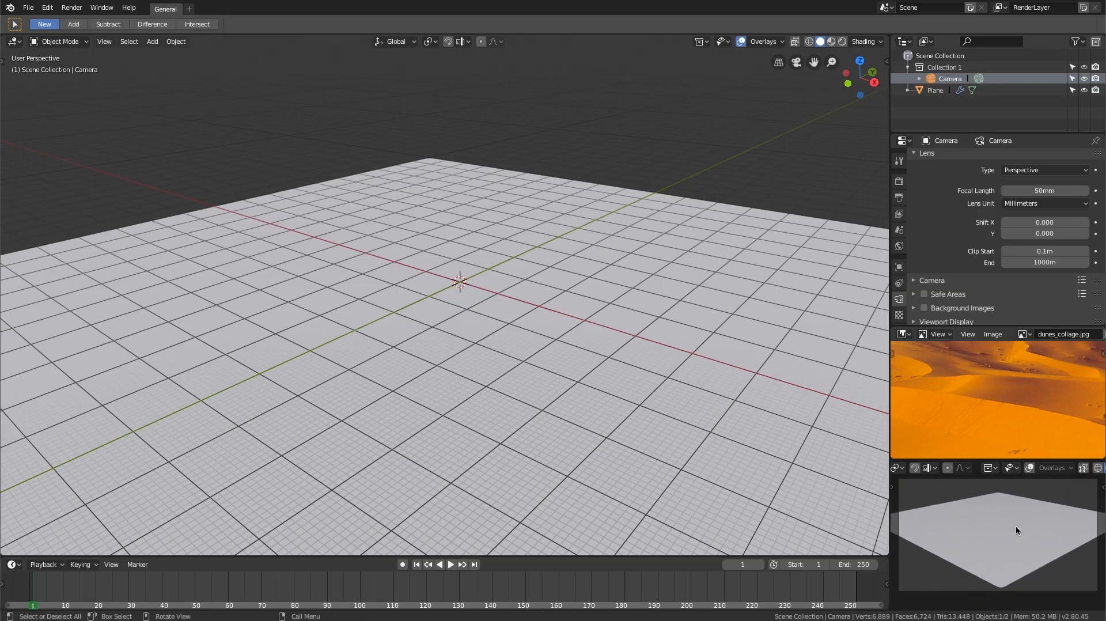
{"action": "middle_click_drag", "start_coordinate": [1014, 513], "coordinate": [1014, 516], "text": "ctrl"}
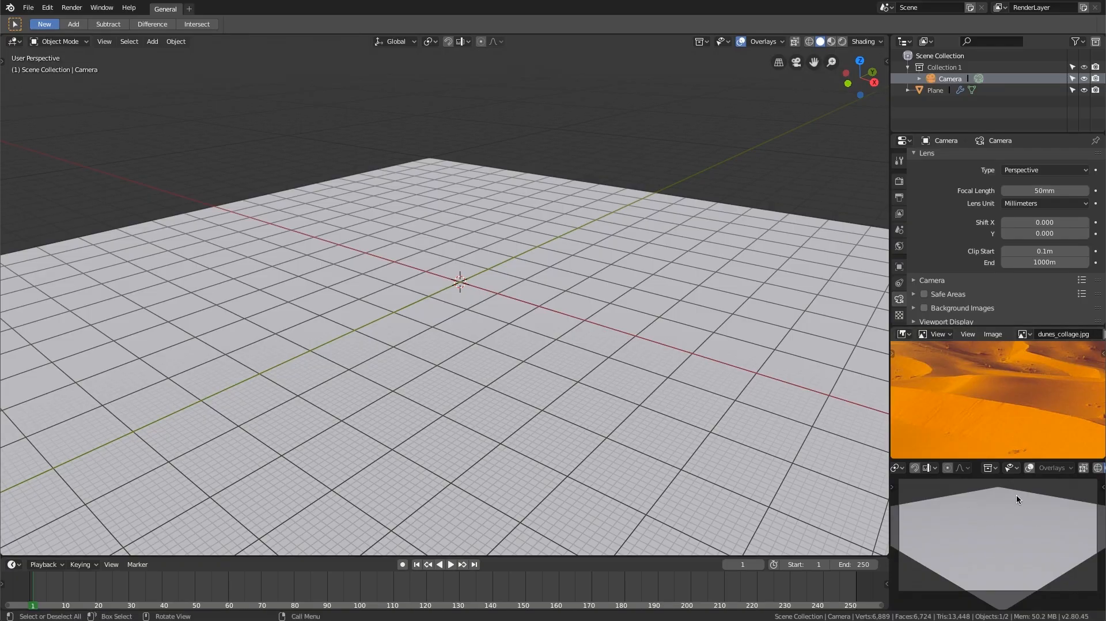
{"action": "key", "text": "z"}
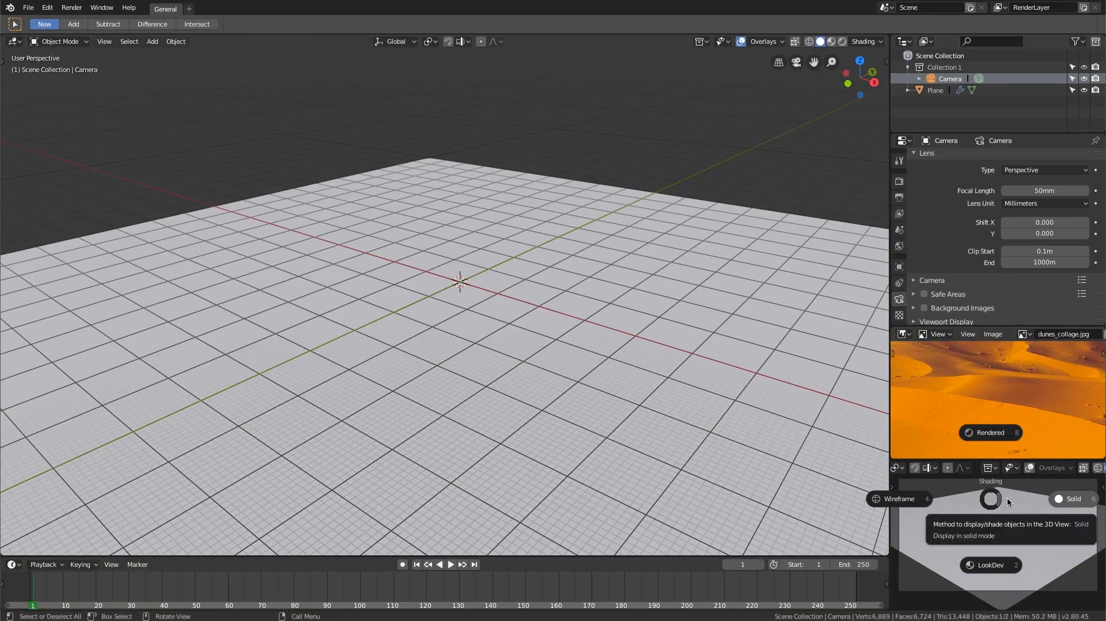
{"action": "left_click", "coordinate": [992, 432]}
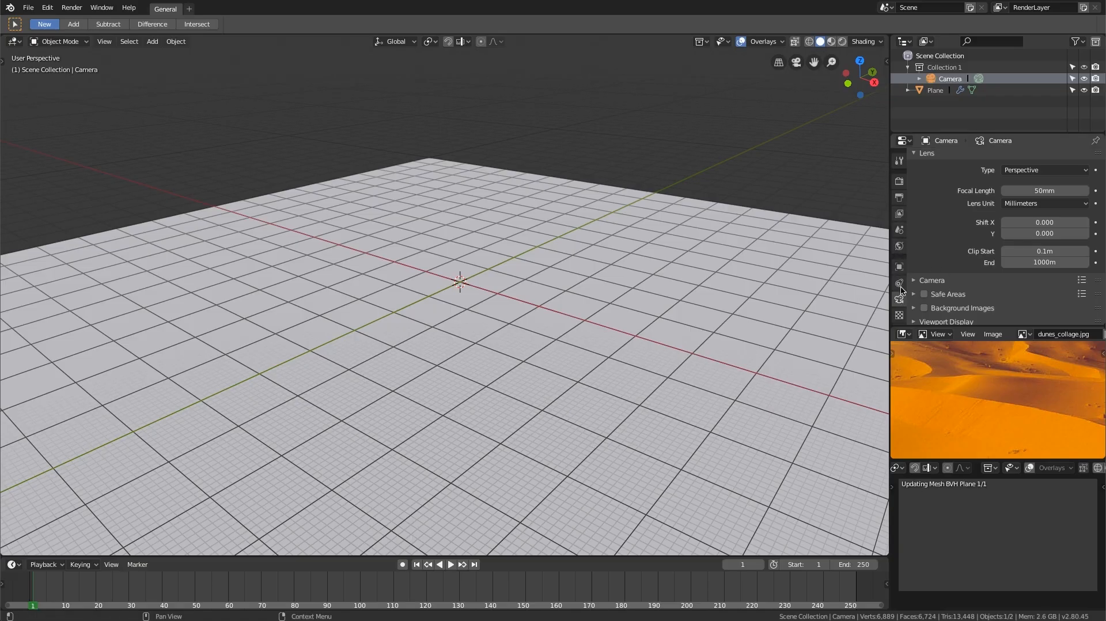
Turn off Adaptive on the plane's Subdivision modifier and set its viewport Levels to 4
{"action": "left_click", "coordinate": [853, 309]}
{"action": "left_click", "coordinate": [899, 299]}
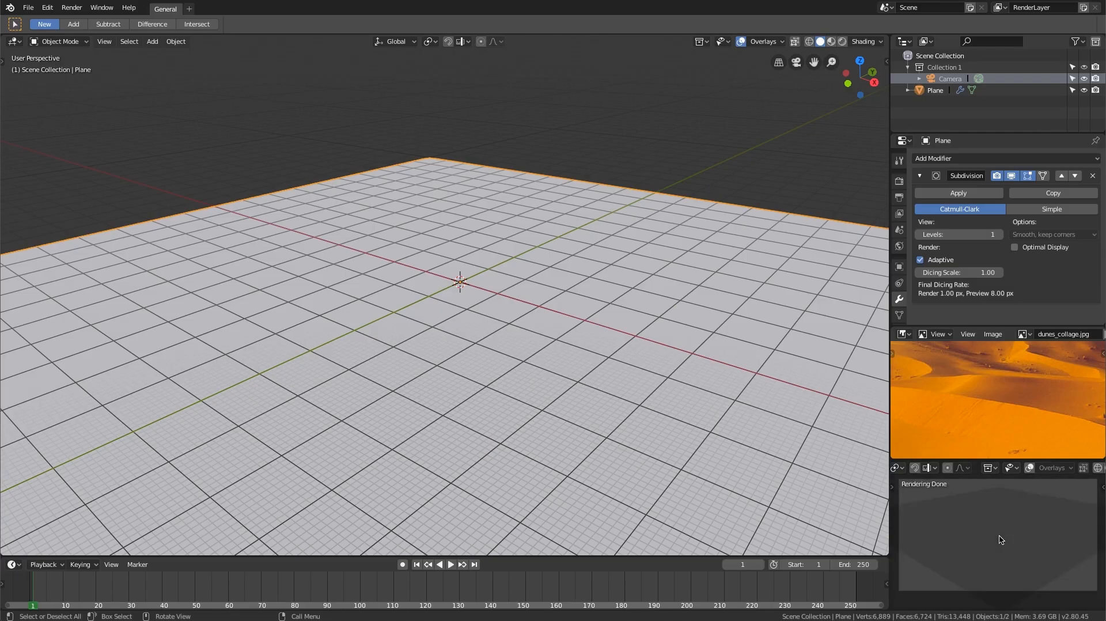
{"action": "left_click", "coordinate": [921, 260]}
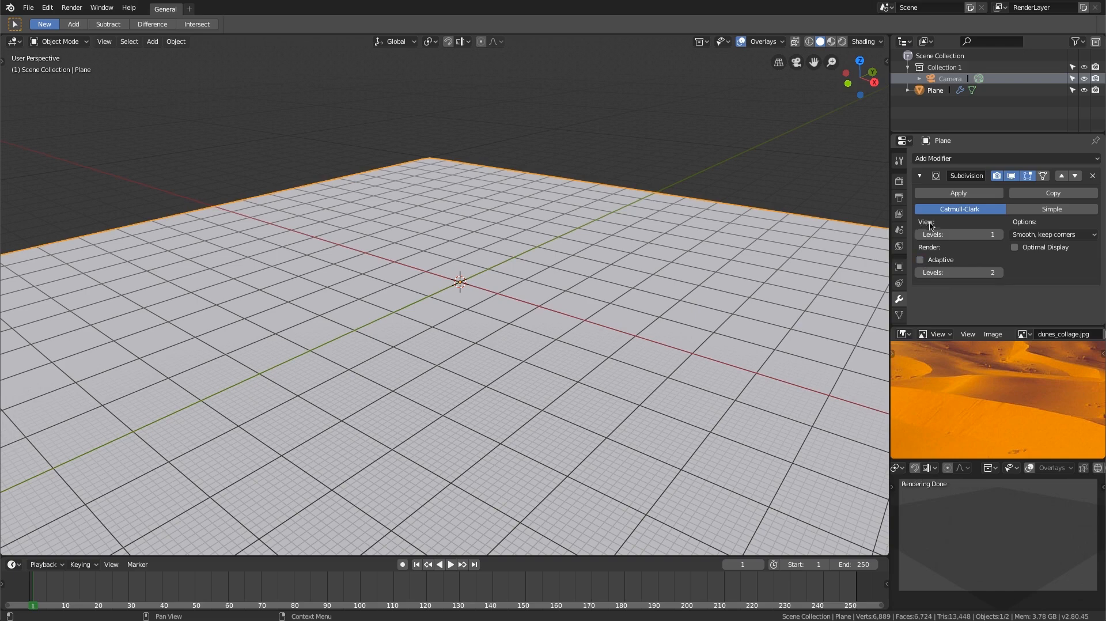
{"action": "left_click", "coordinate": [944, 234]}
{"action": "key", "text": "Return"}
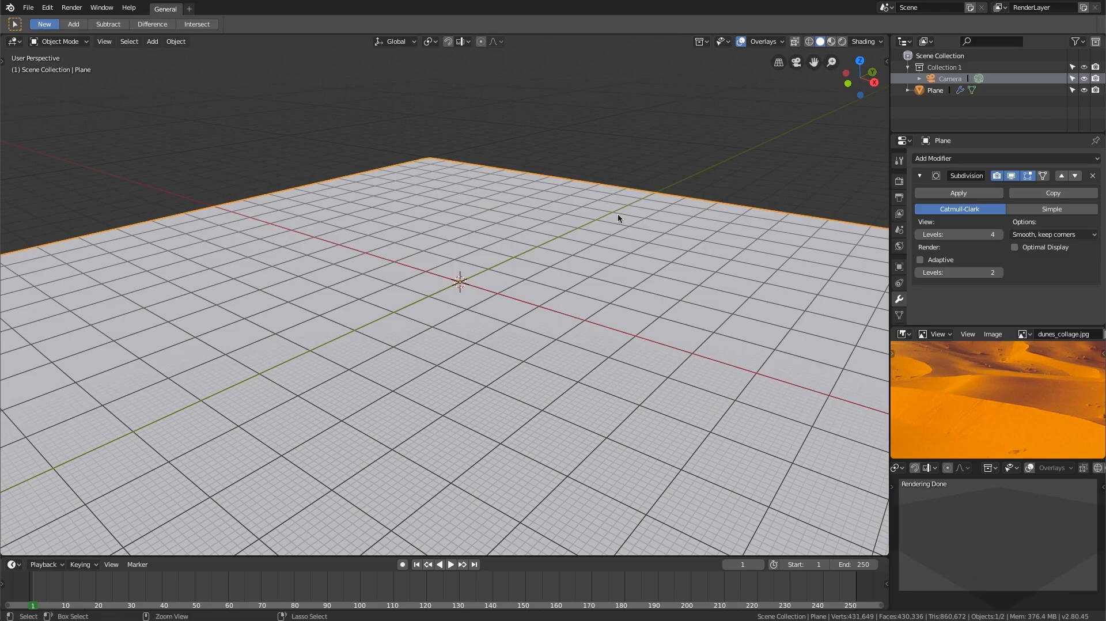
{"action": "middle_click_drag", "start_coordinate": [620, 213], "coordinate": [651, 197]}
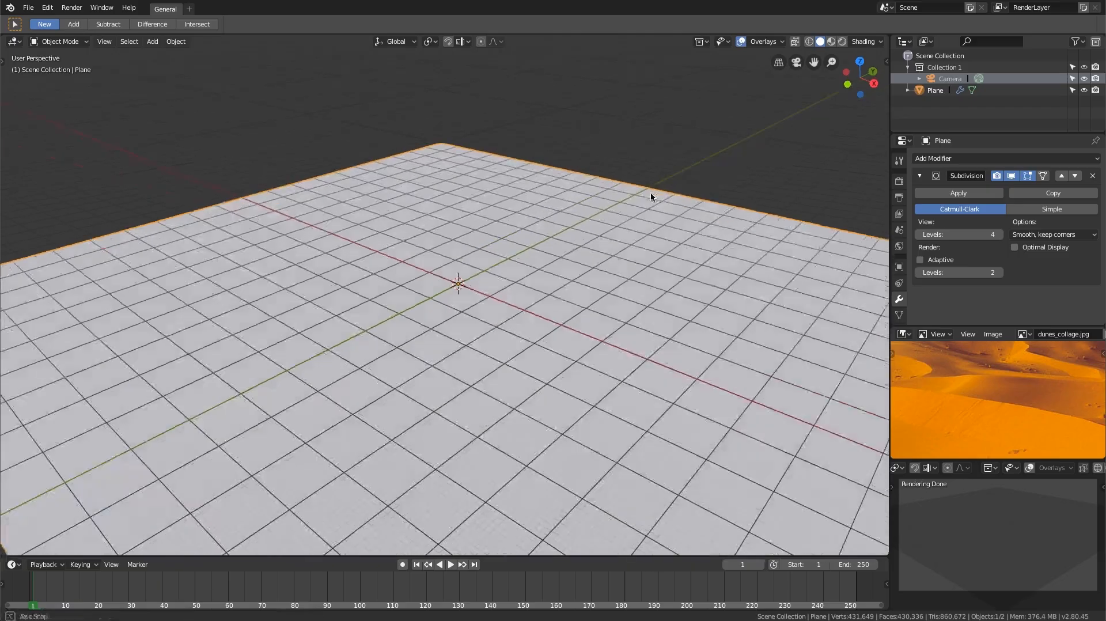
Enable nodes for the World surface and assign an Environment Texture to the background colour
{"action": "left_click", "coordinate": [900, 246]}
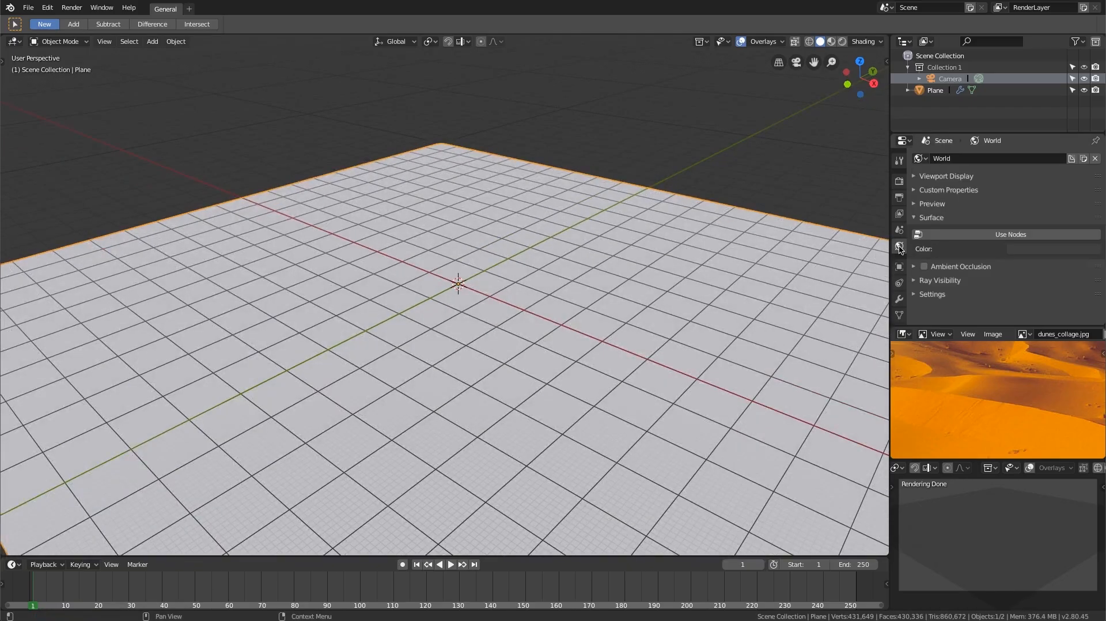
{"action": "left_click", "coordinate": [1008, 235]}
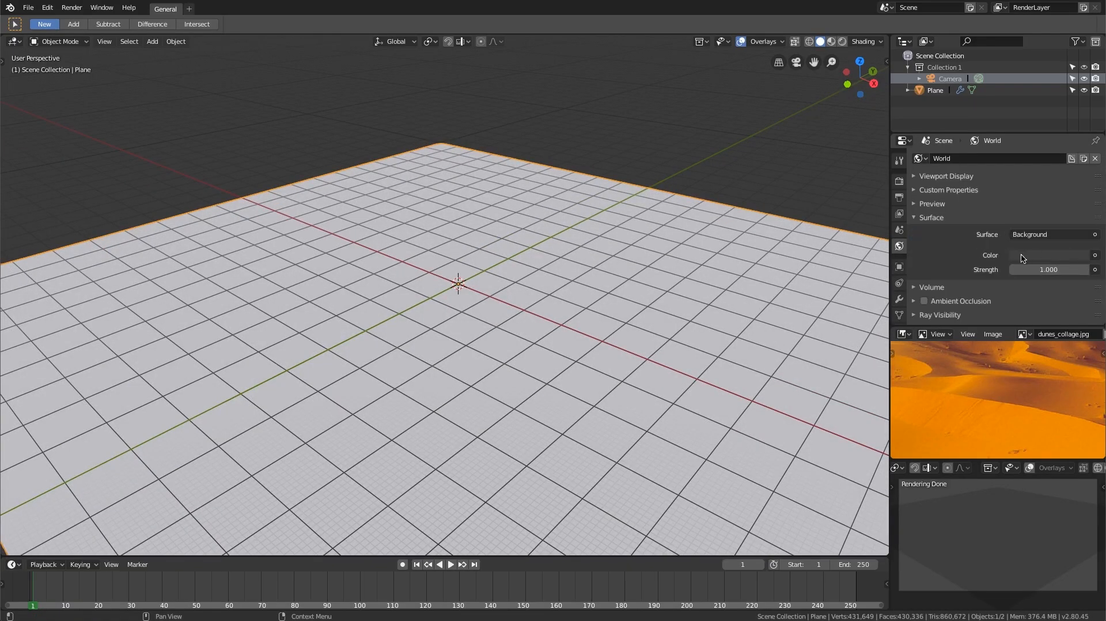
{"action": "left_click", "coordinate": [1096, 256]}
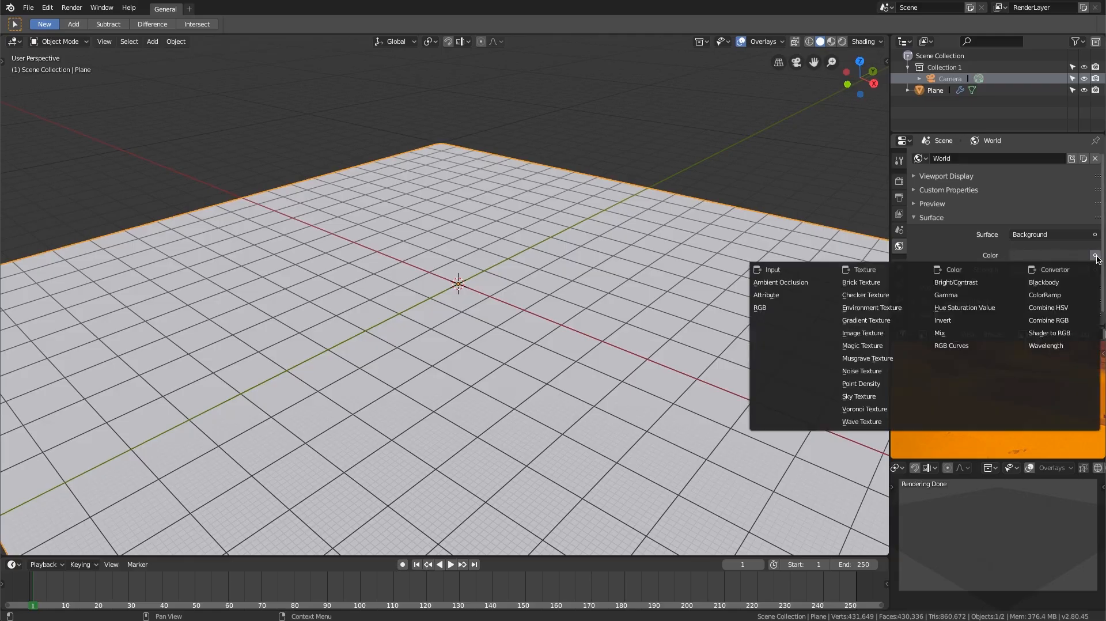
{"action": "left_click", "coordinate": [889, 310]}
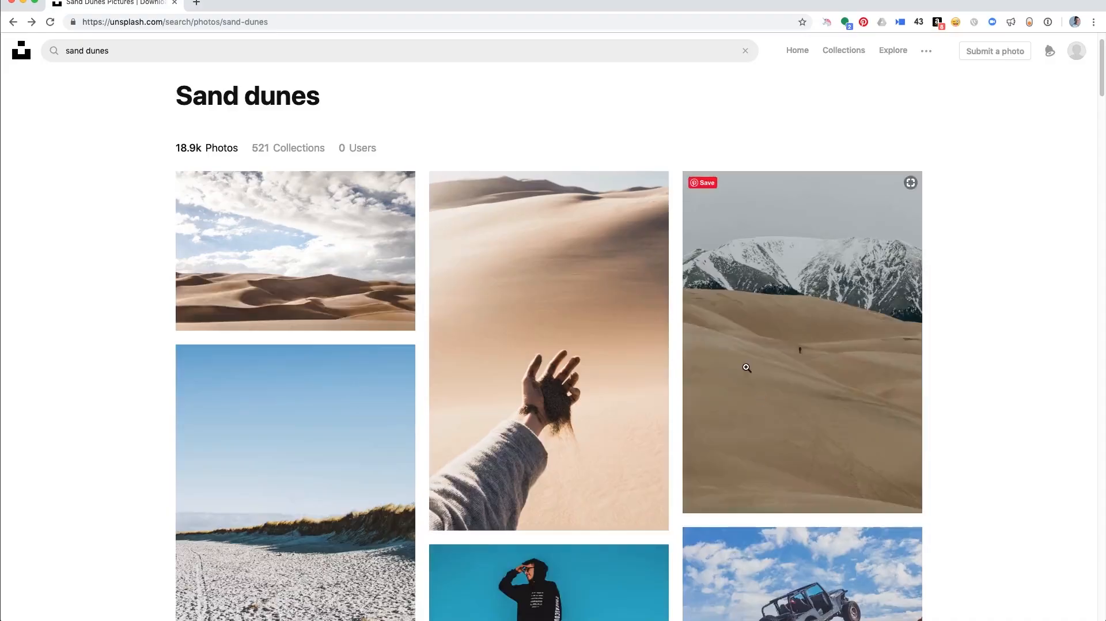
Switch to the web browser, open hdrihaven.com in a new tab and list all its HDRIs
{"action": "left_click", "coordinate": [197, 3]}
{"action": "type", "text": "hdri"}
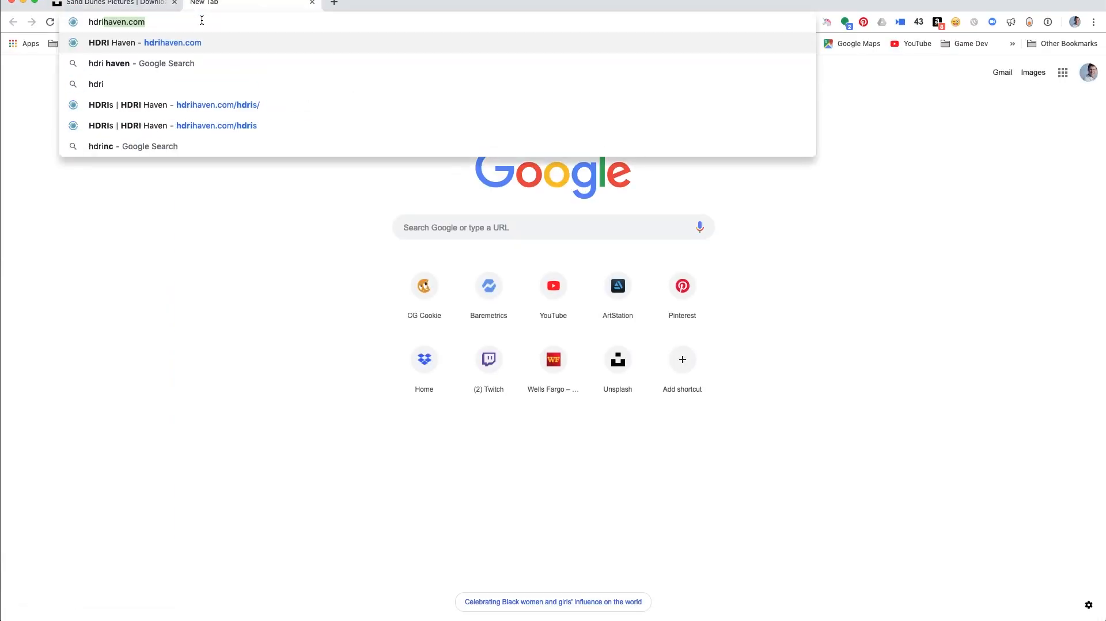
{"action": "key", "text": "Return"}
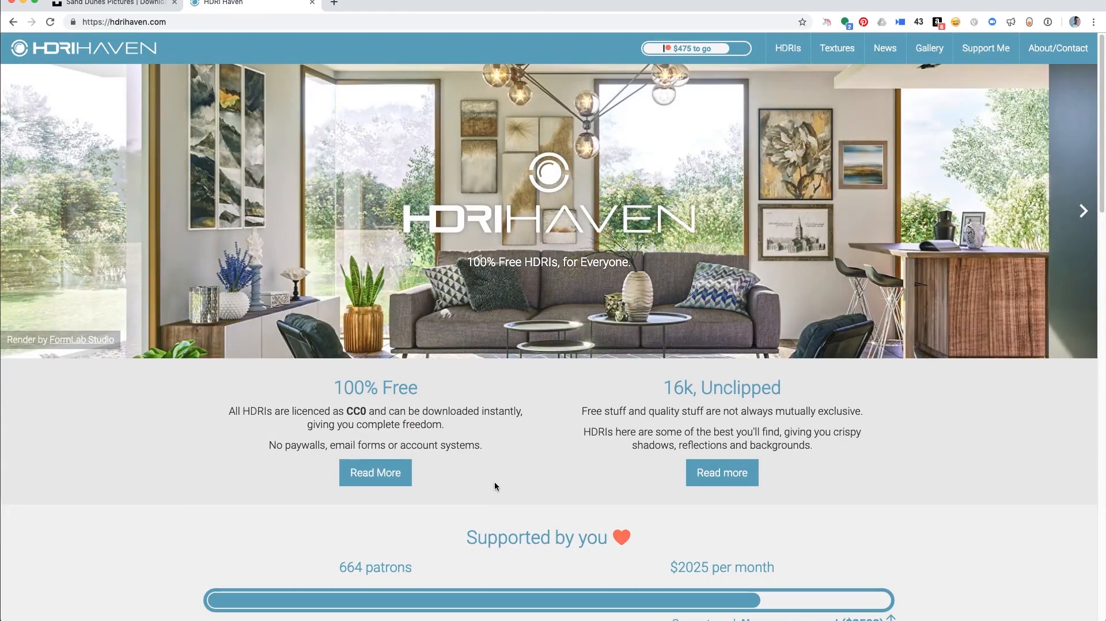
{"action": "left_click", "coordinate": [788, 49]}
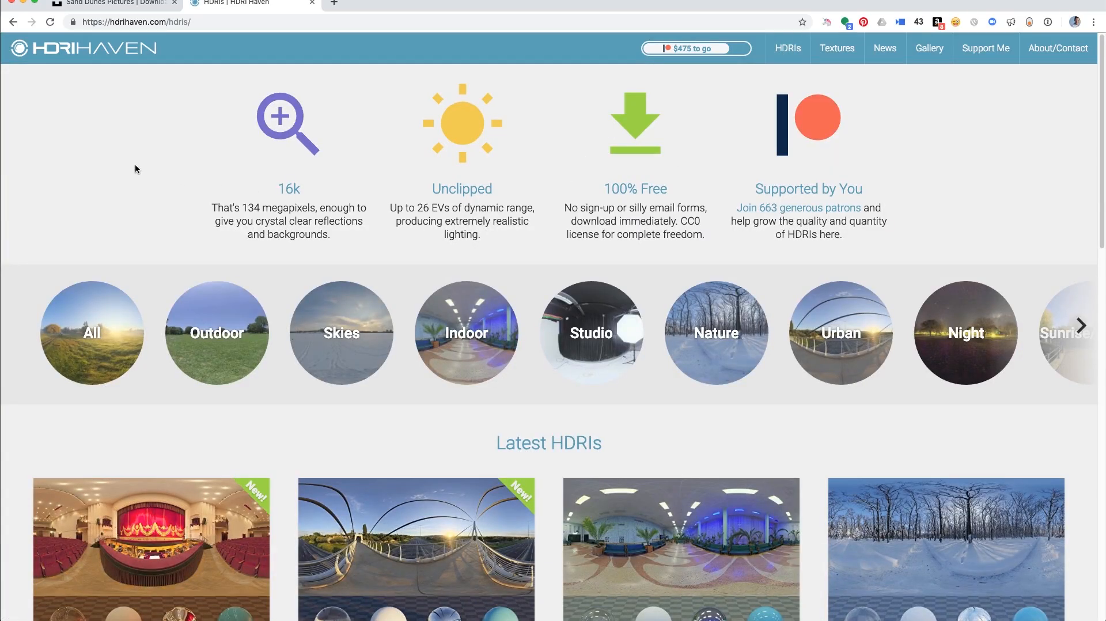
{"action": "left_click", "coordinate": [104, 345]}
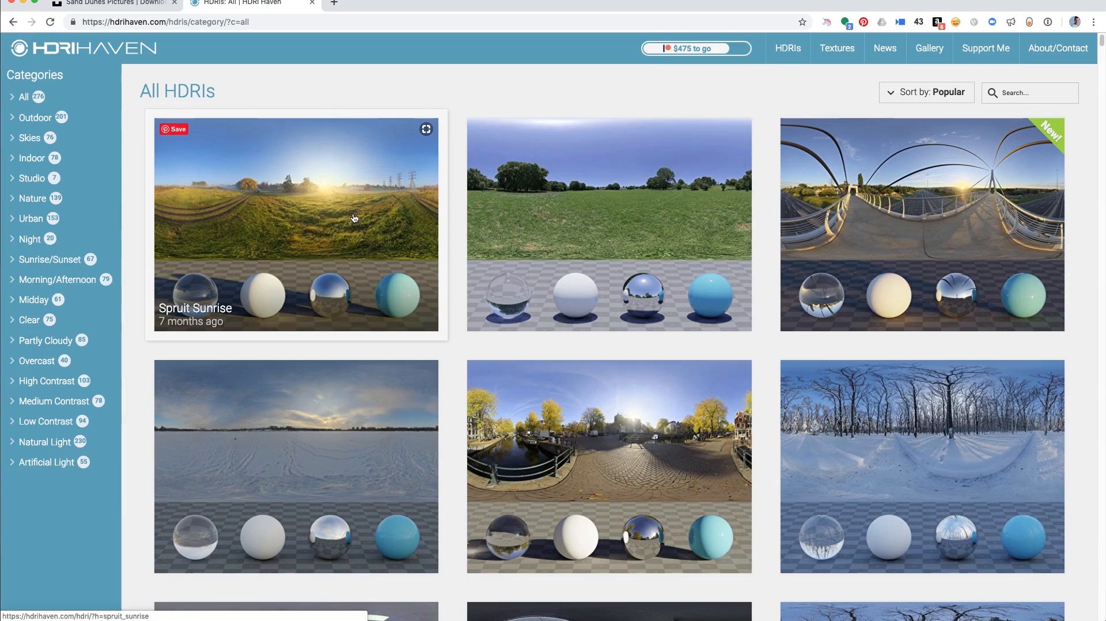
Download the 1k HDR version of the Spruit Sunrise HDRI
{"action": "left_click", "coordinate": [308, 217]}
{"action": "scroll", "coordinate": [484, 475], "scroll_direction": "down", "scroll_amount": 5}
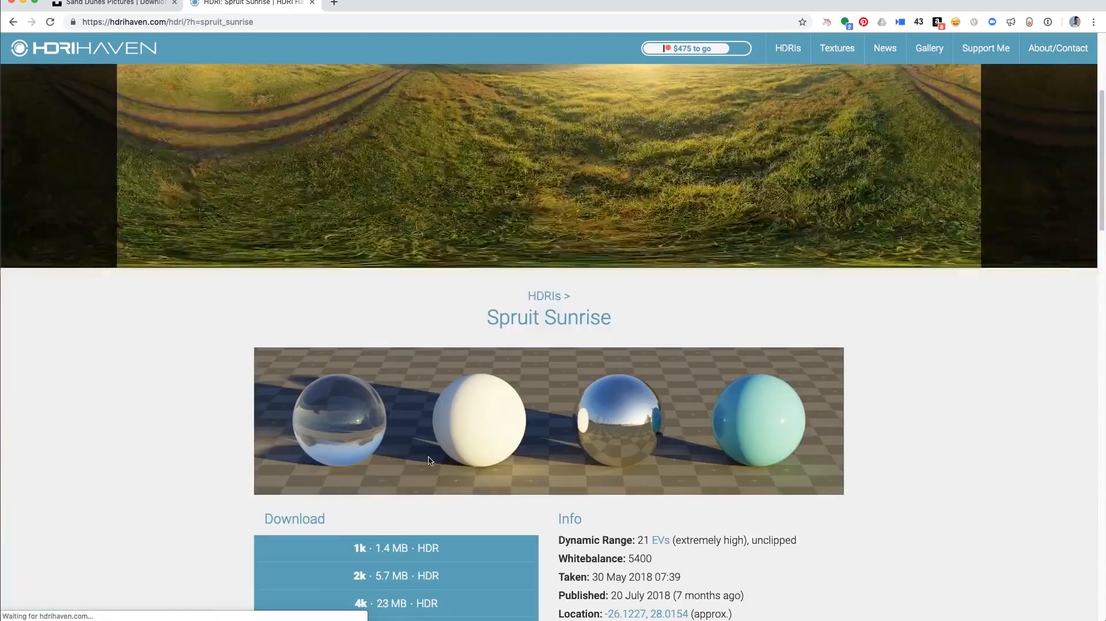
{"action": "left_click", "coordinate": [408, 438]}
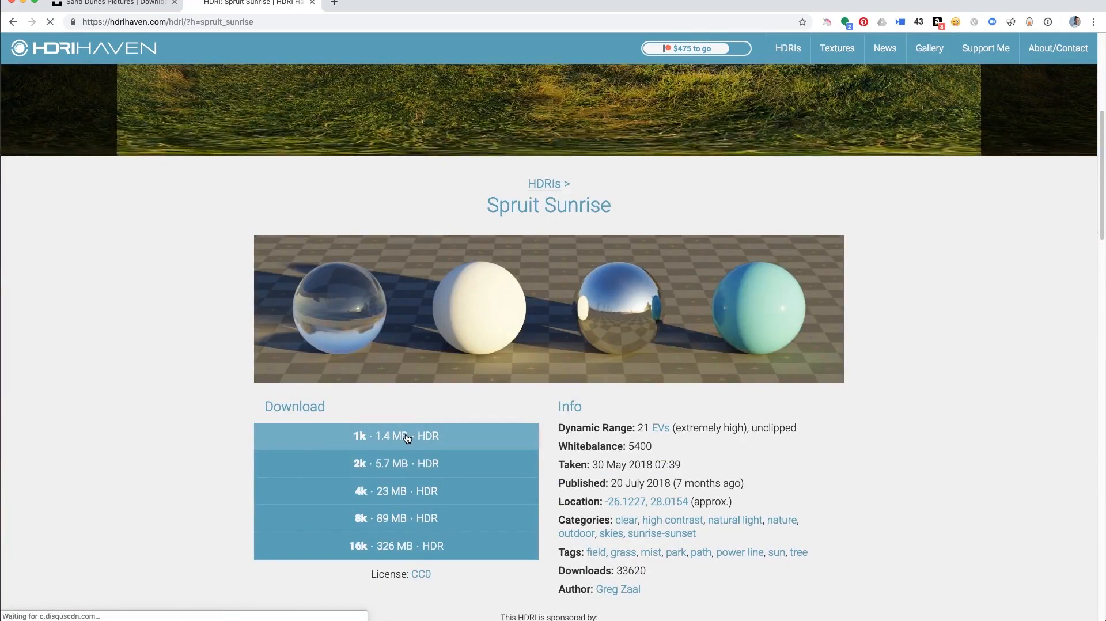
Return to the All HDRIs list and look through the other popular environments
{"action": "left_click", "coordinate": [12, 23]}
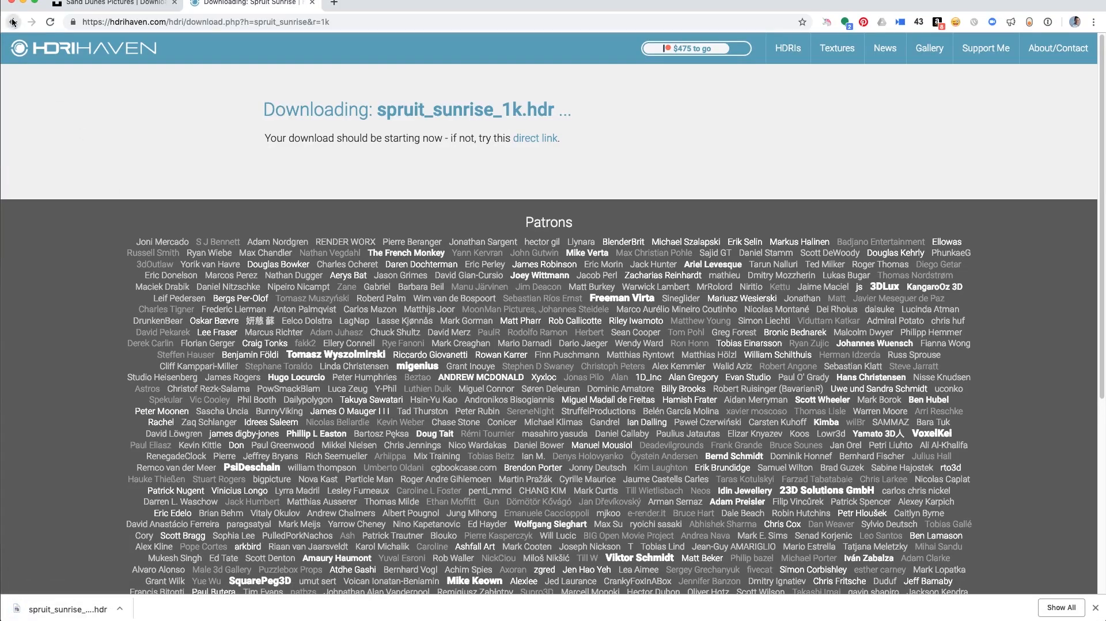
{"action": "left_click", "coordinate": [13, 22]}
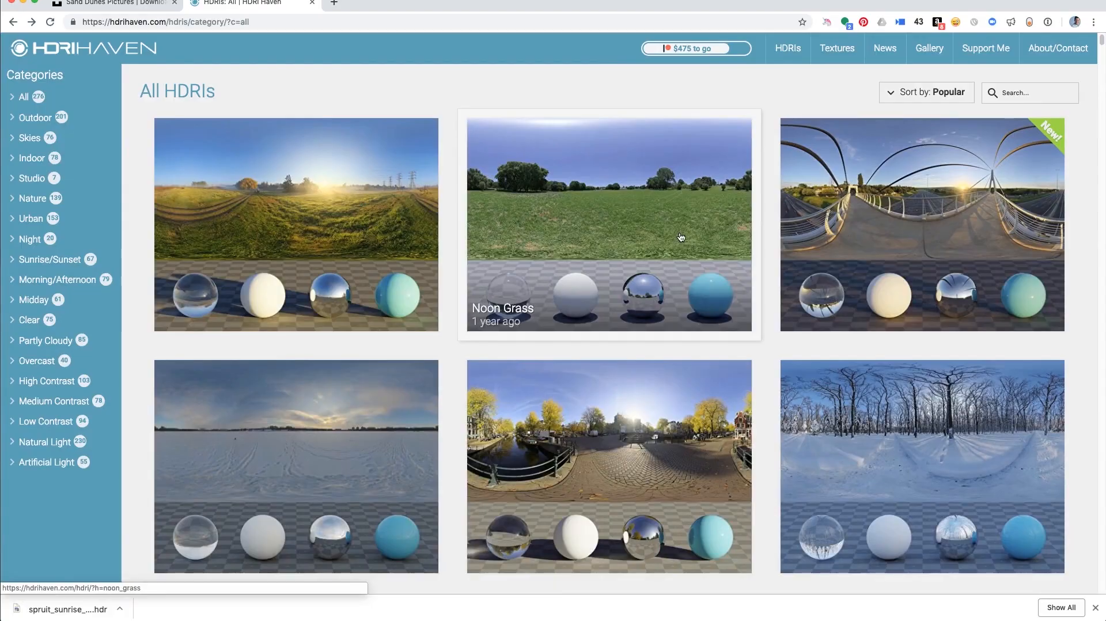
{"action": "scroll", "coordinate": [913, 319], "scroll_direction": "down", "scroll_amount": 3}
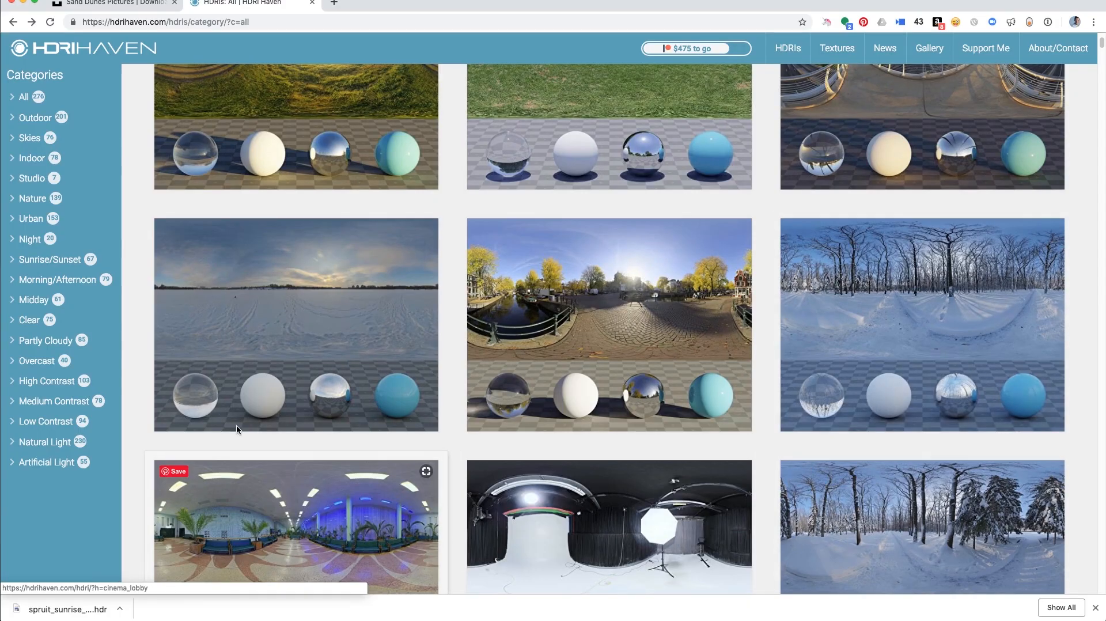
{"action": "scroll", "coordinate": [339, 389], "scroll_direction": "up", "scroll_amount": 2}
{"action": "scroll", "coordinate": [340, 390], "scroll_direction": "up", "scroll_amount": 1}
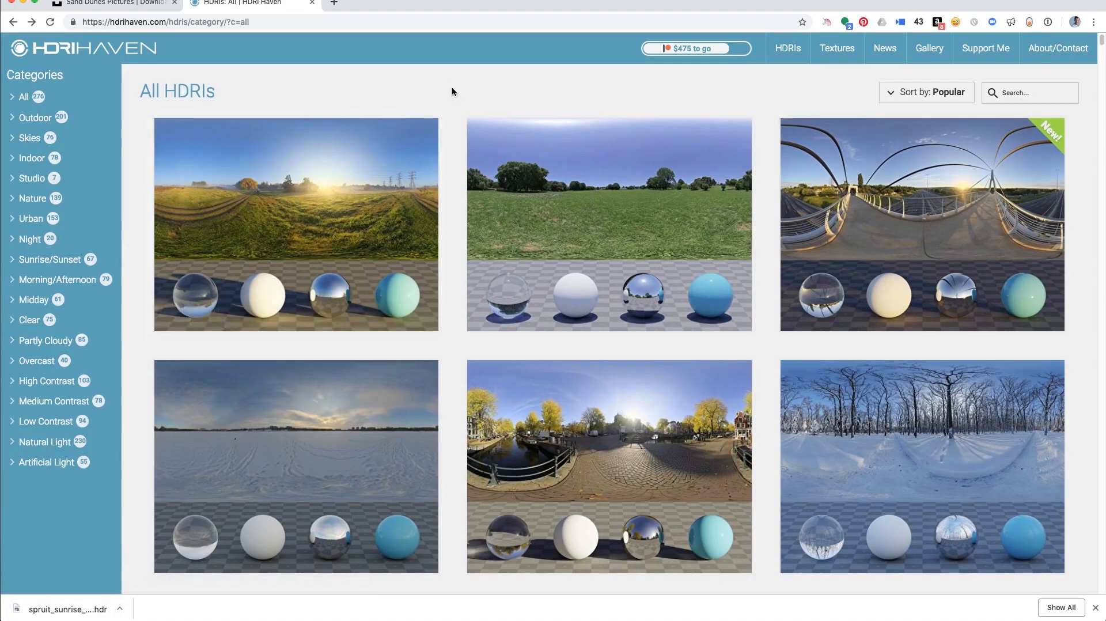
Switch back to Blender, start opening an image for the Environment Texture and go to the CG/Library folder on Data II
{"action": "key", "text": "super+Tab"}
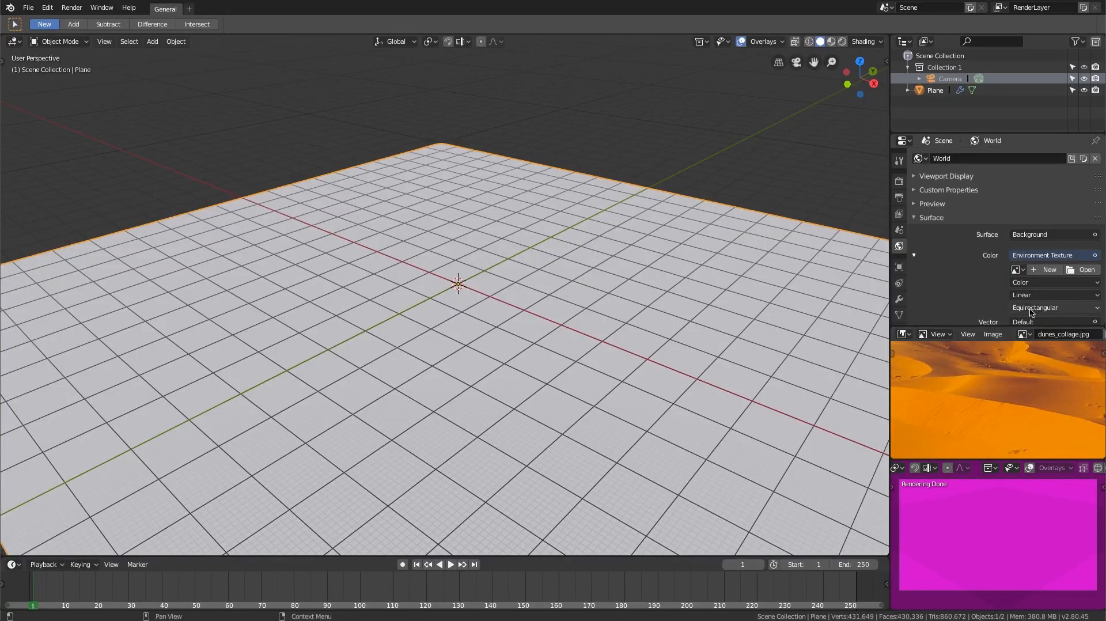
{"action": "left_click", "coordinate": [1085, 270]}
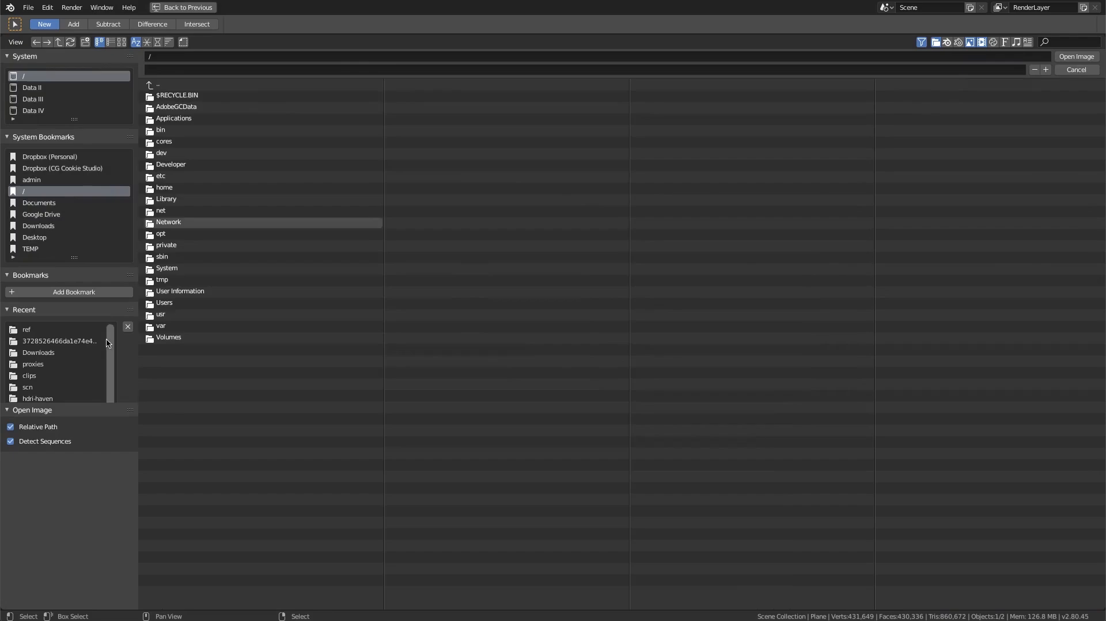
{"action": "left_click", "coordinate": [35, 331]}
{"action": "left_click", "coordinate": [156, 85]}
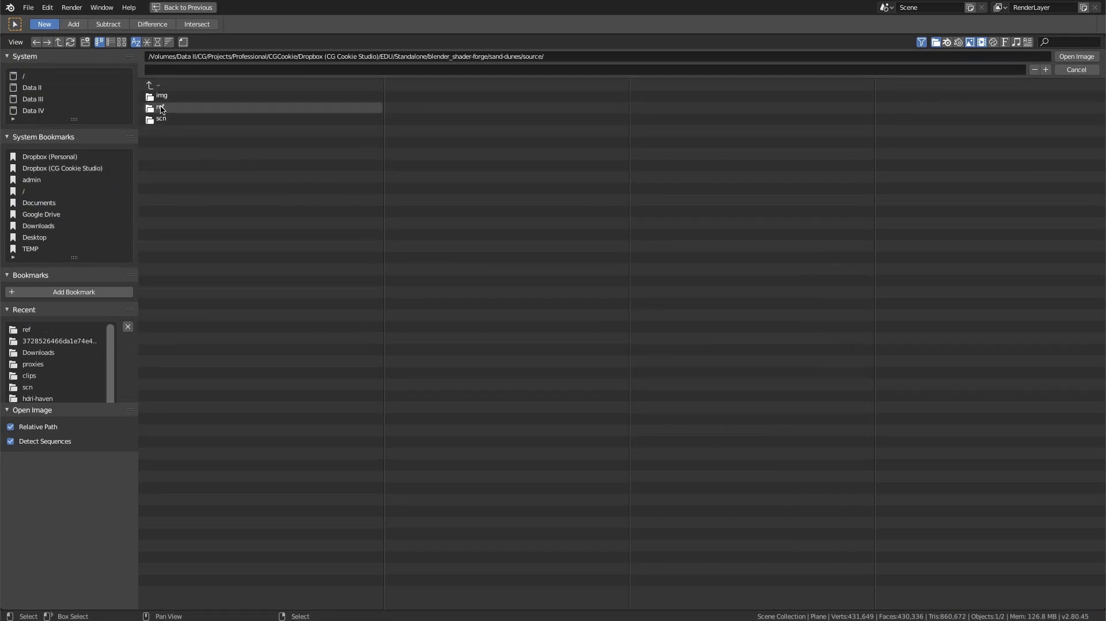
{"action": "left_click", "coordinate": [32, 88]}
{"action": "left_click", "coordinate": [168, 119]}
{"action": "left_click", "coordinate": [189, 122]}
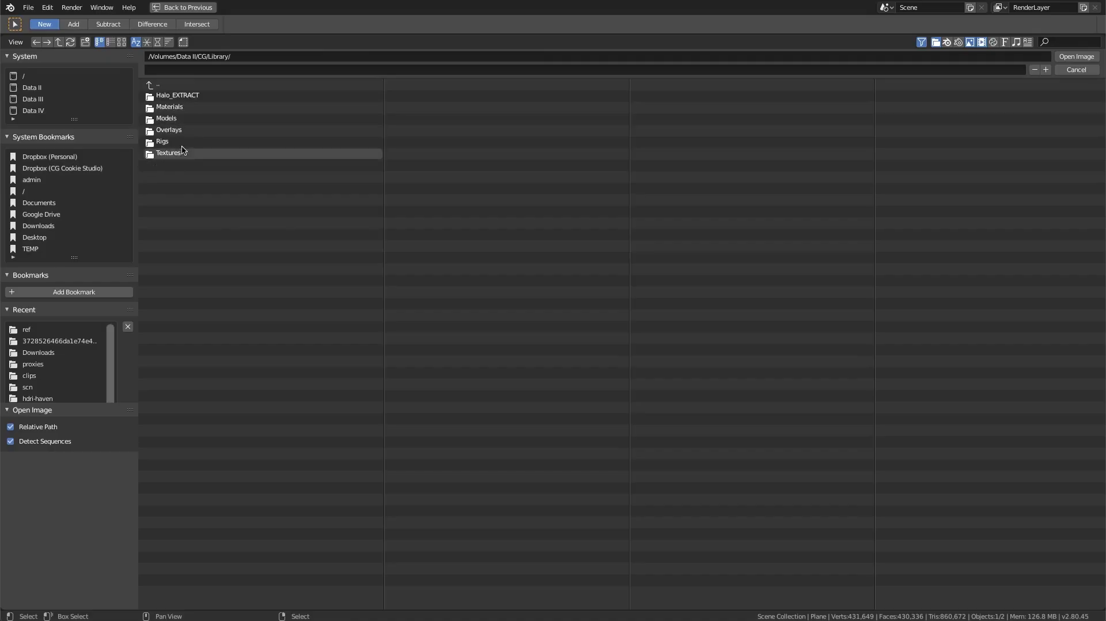
Load spruit_sunrise_1k.hdr from Textures/CC/source/HDRI/cc-0/hdri-haven as the world's environment image
{"action": "left_click", "coordinate": [182, 150]}
{"action": "left_click", "coordinate": [183, 129]}
{"action": "left_click", "coordinate": [181, 99]}
{"action": "left_click", "coordinate": [175, 152]}
{"action": "left_click", "coordinate": [174, 98]}
{"action": "left_click", "coordinate": [173, 97]}
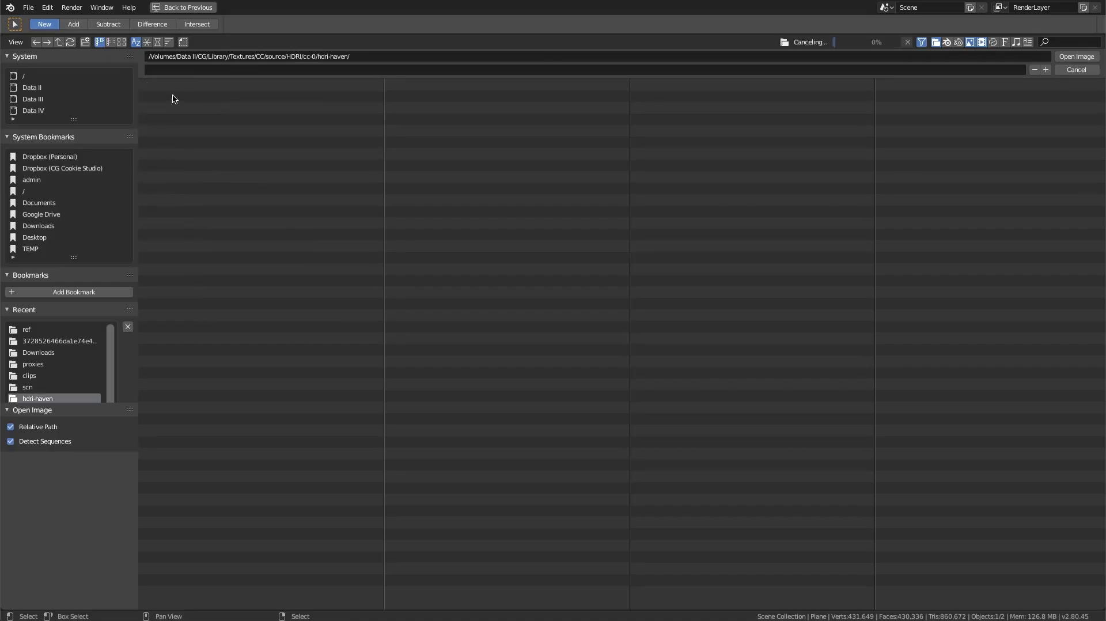
{"action": "double_click", "coordinate": [196, 118]}
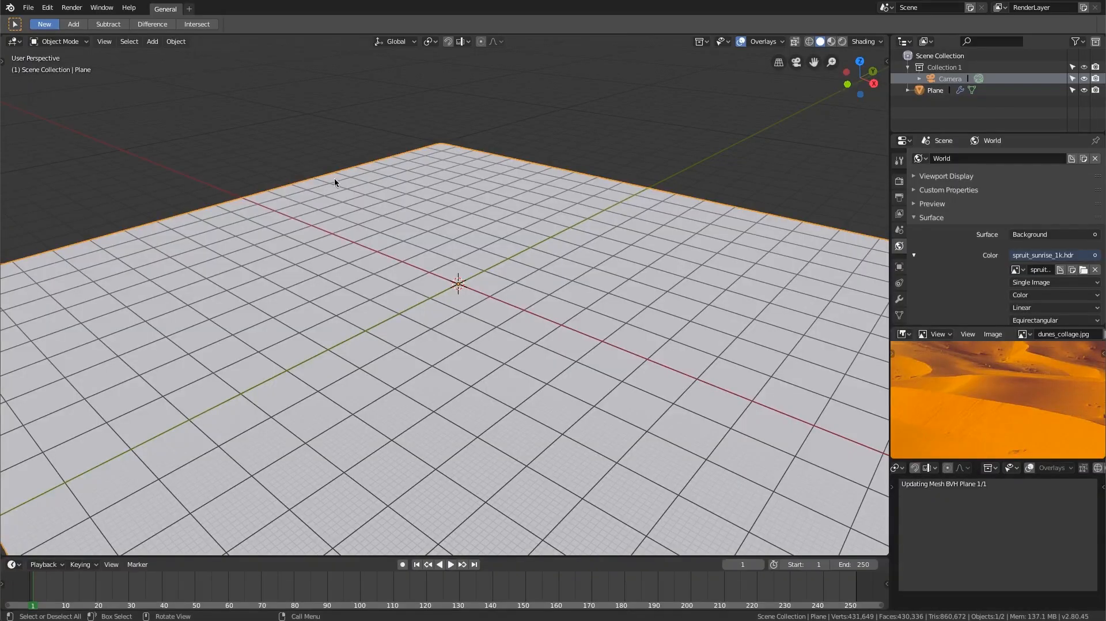
Change the main 3D viewport to the Shader Editor and create a new material for the Plane
{"action": "mouse_move", "coordinate": [1017, 532]}
{"action": "middle_mouse_down"}
{"action": "mouse_move", "coordinate": [963, 514]}
{"action": "mouse_move", "coordinate": [1014, 530]}
{"action": "mouse_move", "coordinate": [946, 524]}
{"action": "mouse_move", "coordinate": [1017, 531]}
{"action": "mouse_move", "coordinate": [1001, 521]}
{"action": "mouse_move", "coordinate": [1057, 520]}
{"action": "mouse_move", "coordinate": [1032, 529]}
{"action": "middle_mouse_up"}
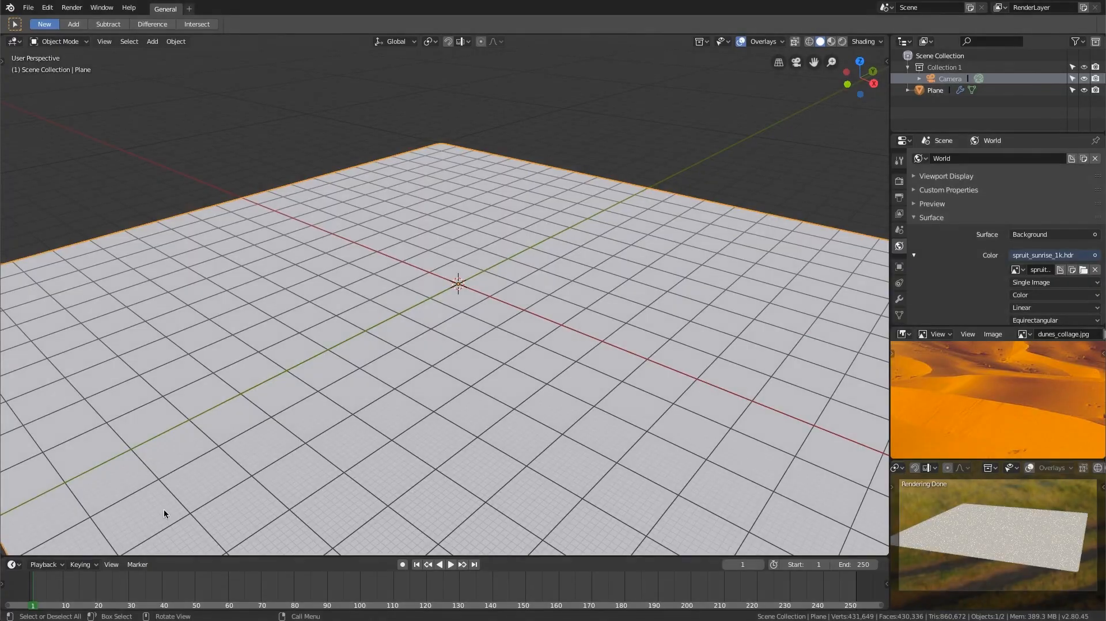
{"action": "middle_click_drag", "start_coordinate": [165, 513], "coordinate": [181, 484]}
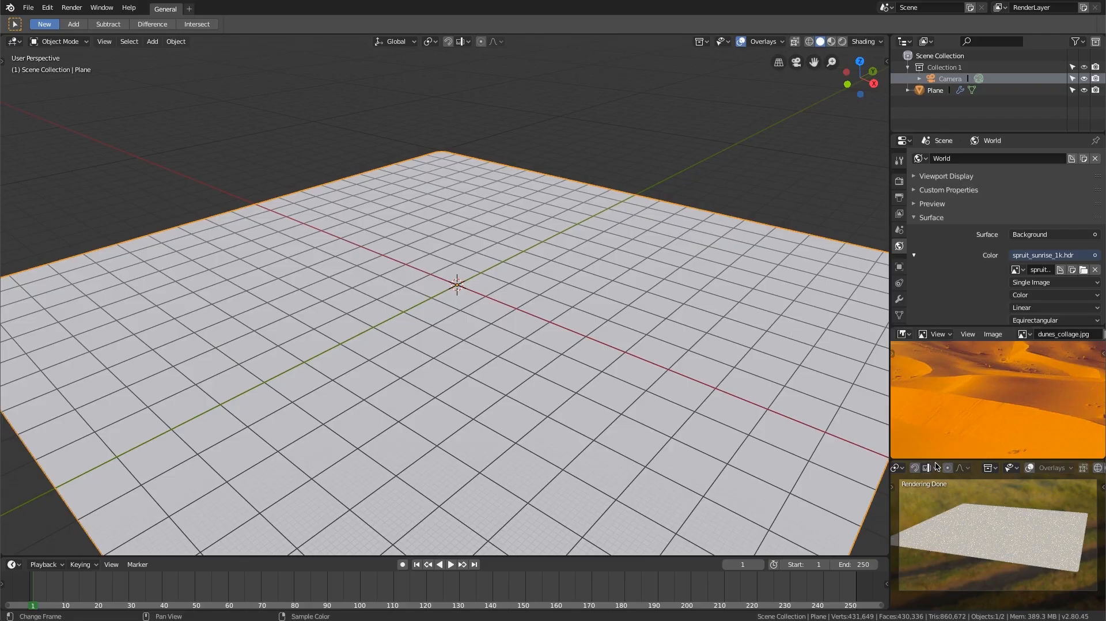
{"action": "middle_click_drag", "start_coordinate": [576, 293], "coordinate": [608, 257]}
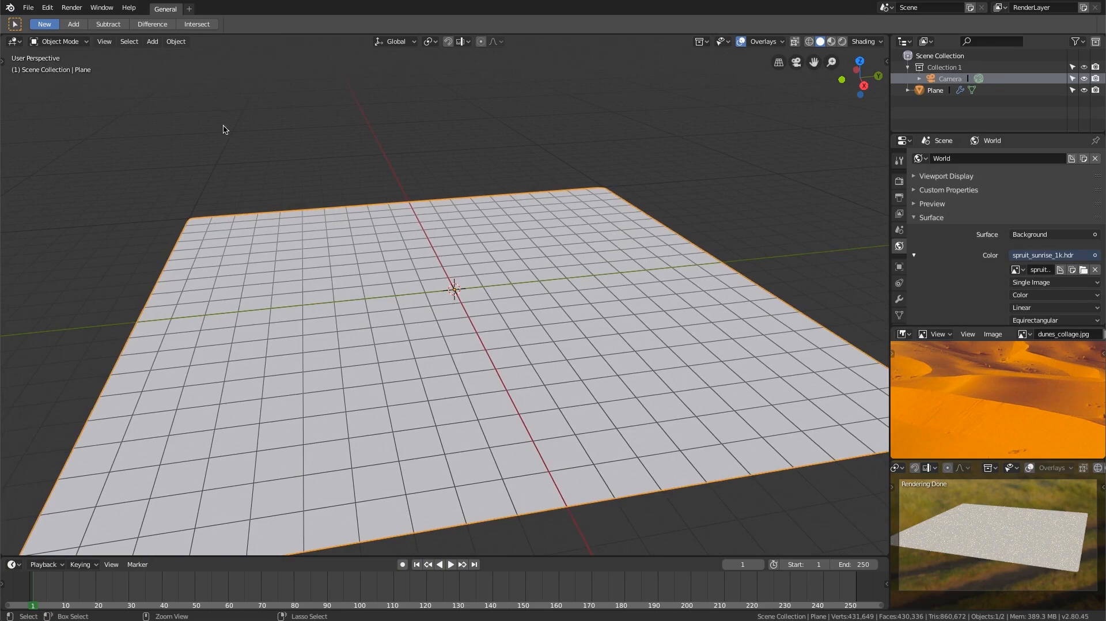
{"action": "left_click", "coordinate": [15, 41]}
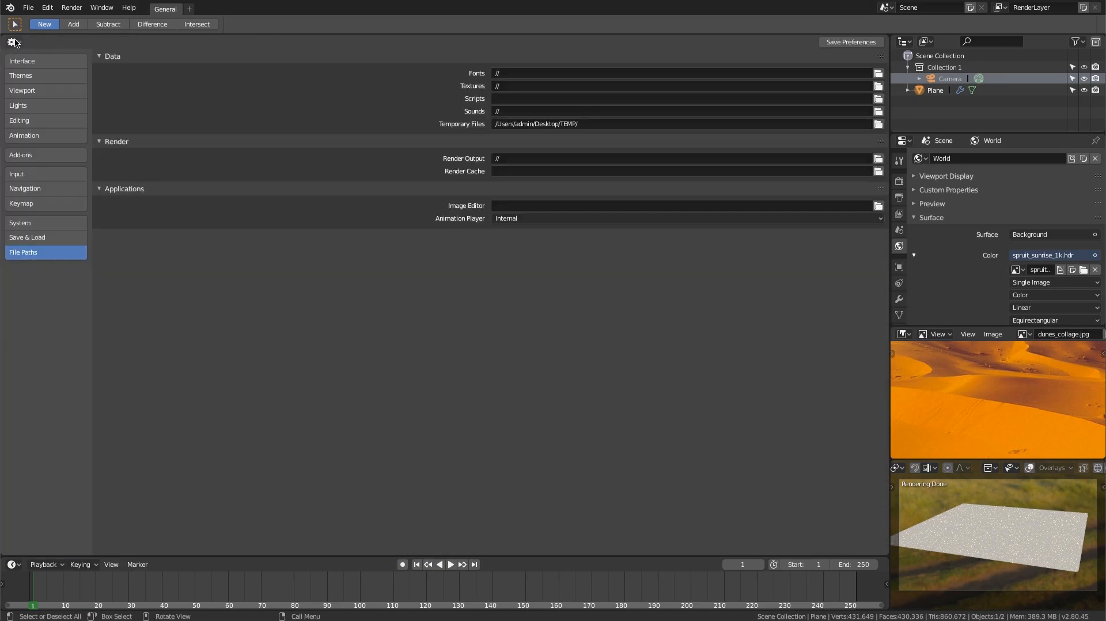
{"action": "left_click", "coordinate": [14, 42]}
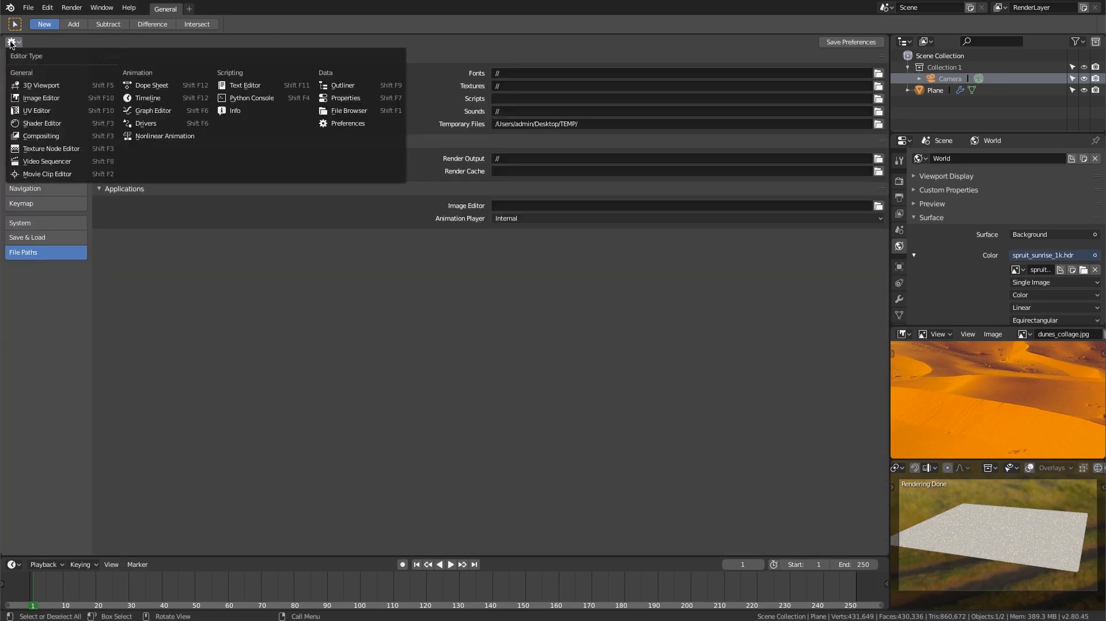
{"action": "left_click", "coordinate": [13, 42]}
{"action": "left_click", "coordinate": [46, 123]}
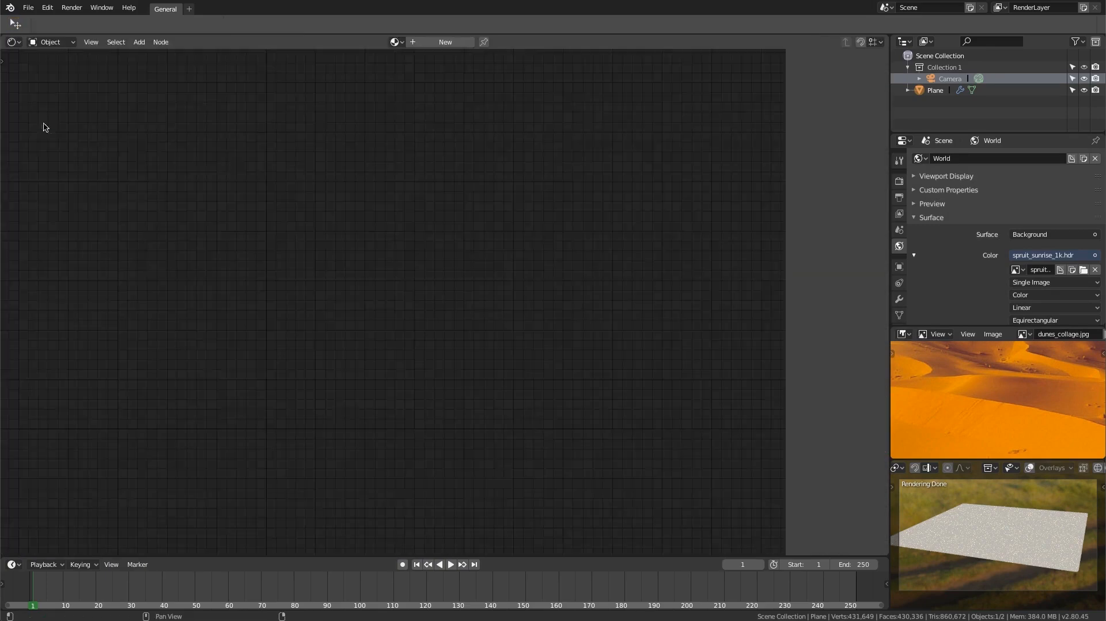
{"action": "left_click", "coordinate": [935, 91]}
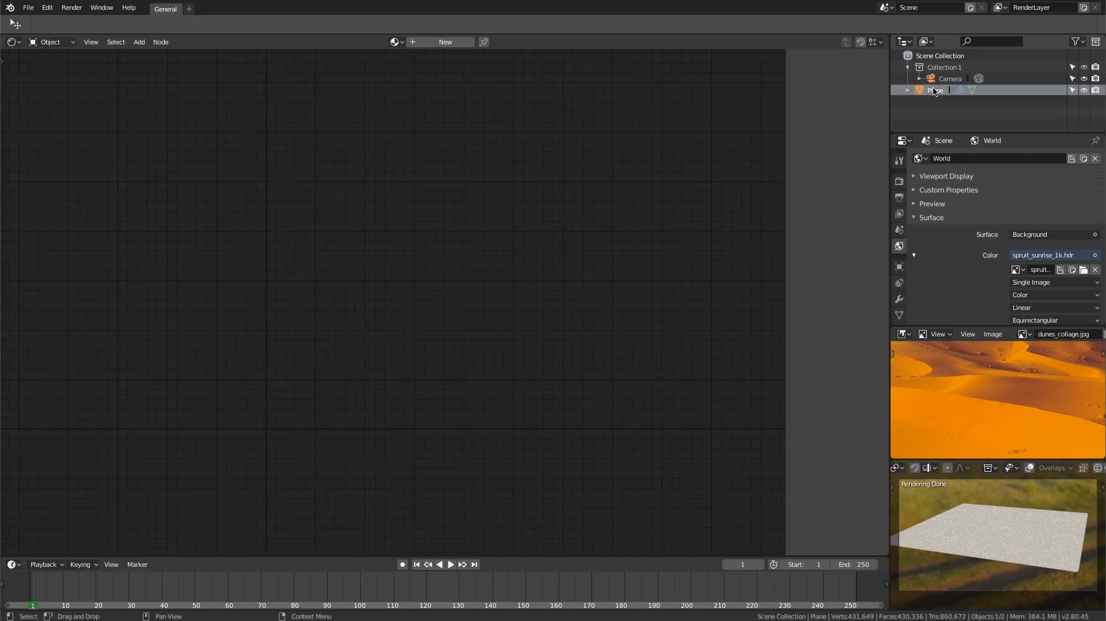
{"action": "left_click", "coordinate": [424, 44]}
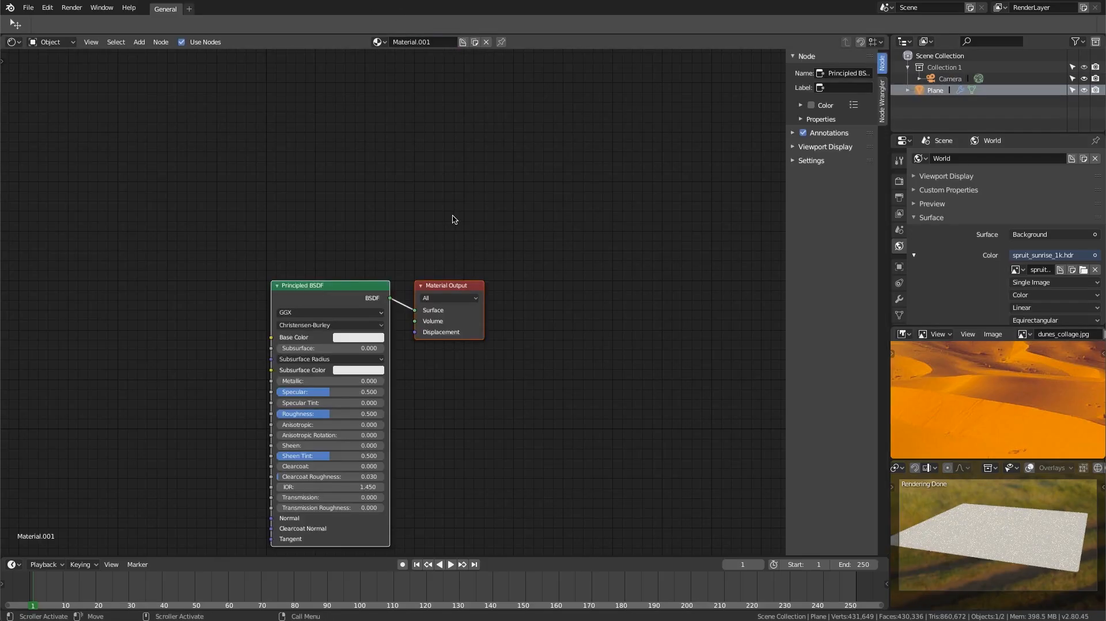
Add a Voronoi Texture node beside the Principled BSDF and preview its color output on the plane through a Viewer node
{"action": "scroll", "coordinate": [415, 219], "scroll_direction": "down", "scroll_amount": 1}
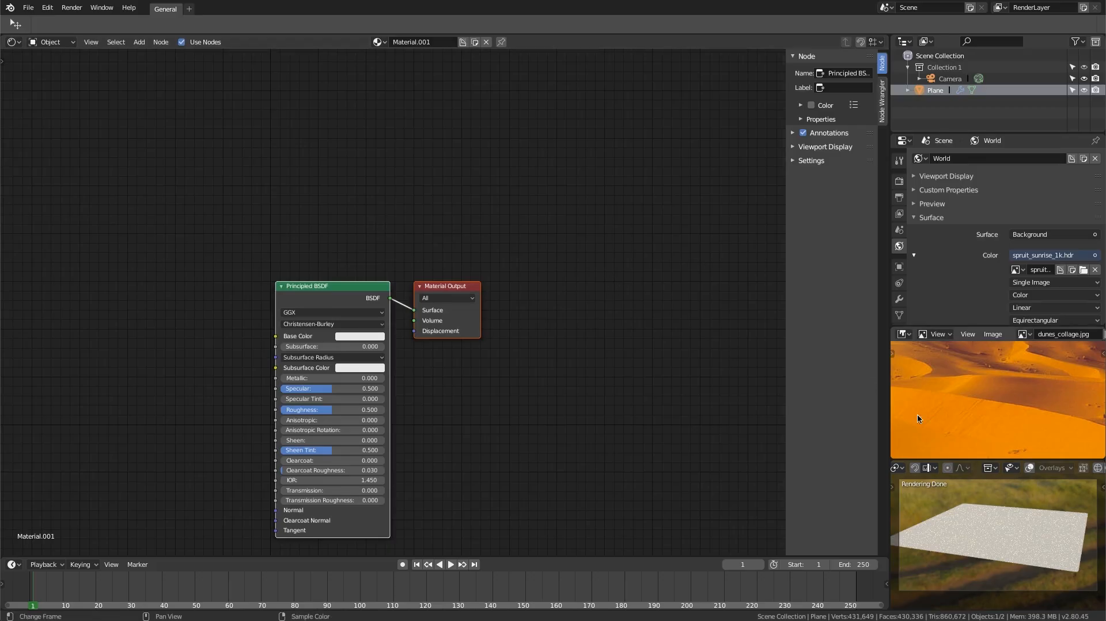
{"action": "scroll", "coordinate": [995, 516], "scroll_direction": "up", "scroll_amount": 2}
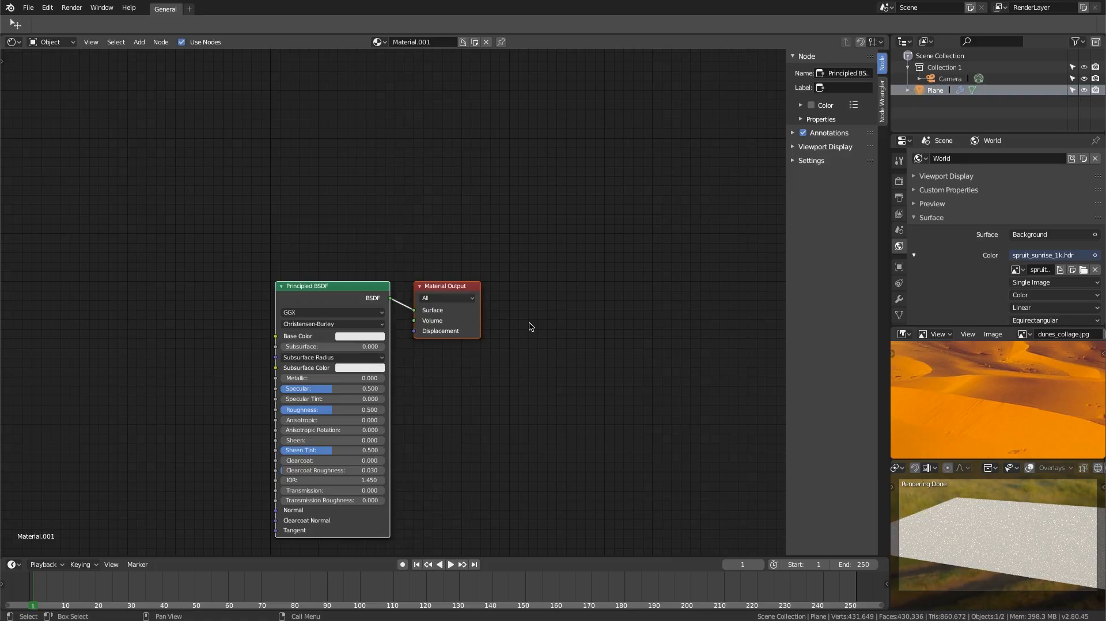
{"action": "key", "text": "shift+a"}
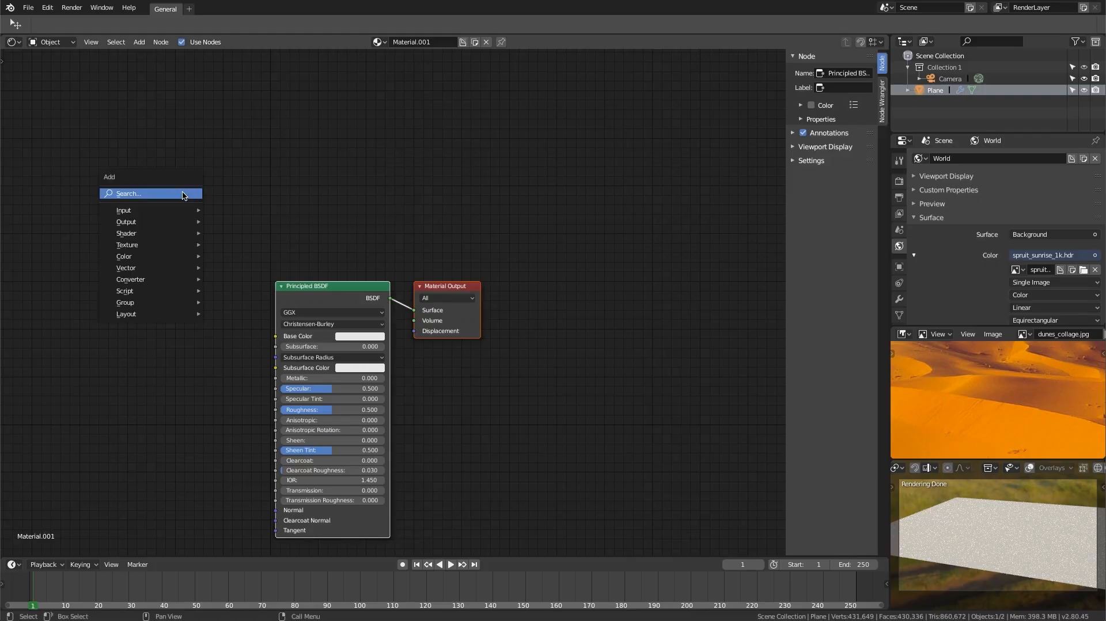
{"action": "mouse_move", "coordinate": [175, 244]}
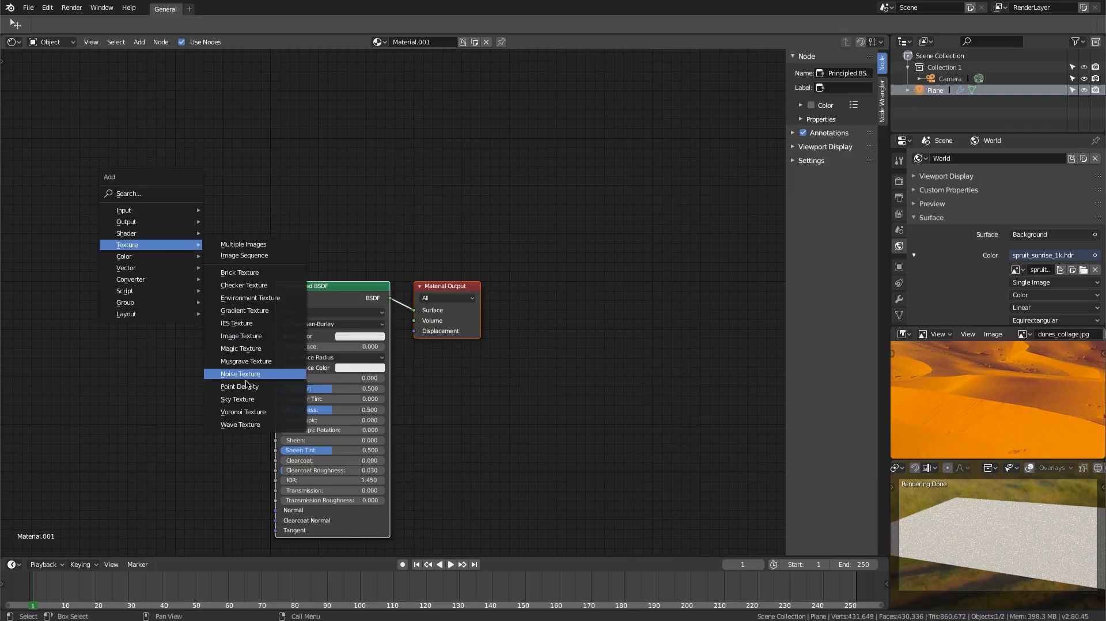
{"action": "left_click", "coordinate": [247, 411]}
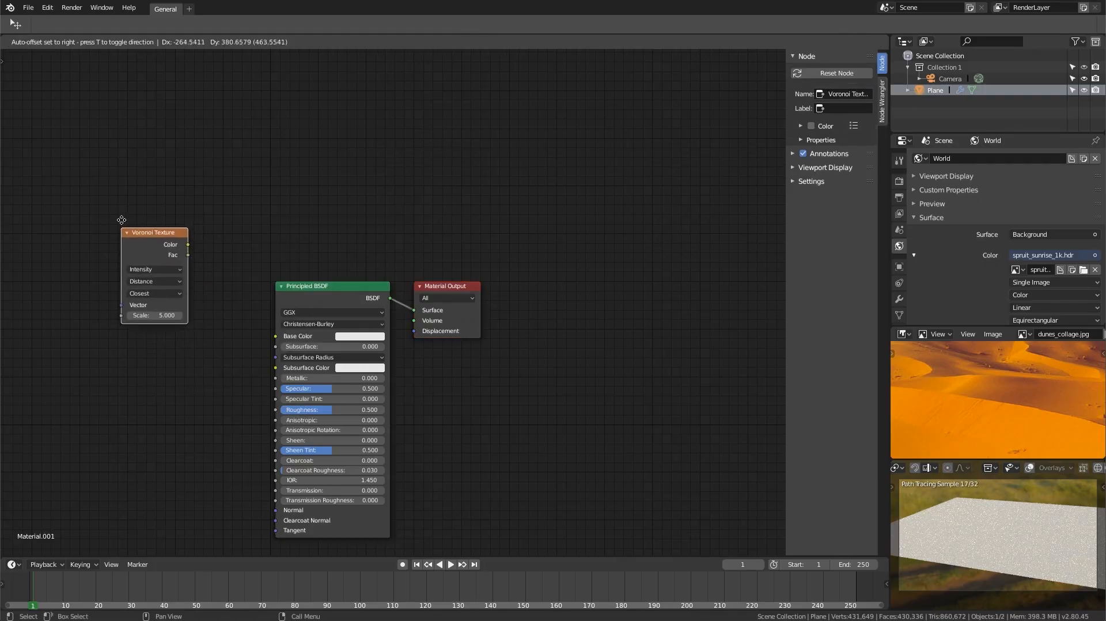
{"action": "left_click", "coordinate": [176, 229]}
{"action": "left_click", "coordinate": [176, 224], "text": "ctrl+shift"}
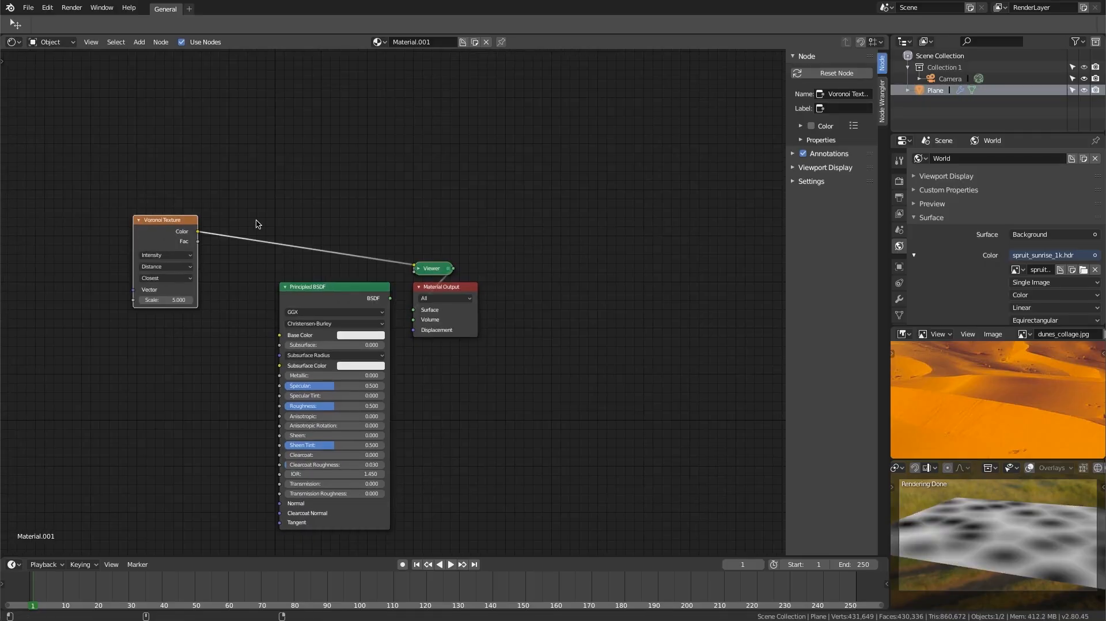
Search the add-ons in the preferences for Node Wrangler, check whether it is enabled, and close the preferences
{"action": "key", "text": "super+comma"}
{"action": "left_click_drag", "start_coordinate": [182, 65], "coordinate": [436, 91]}
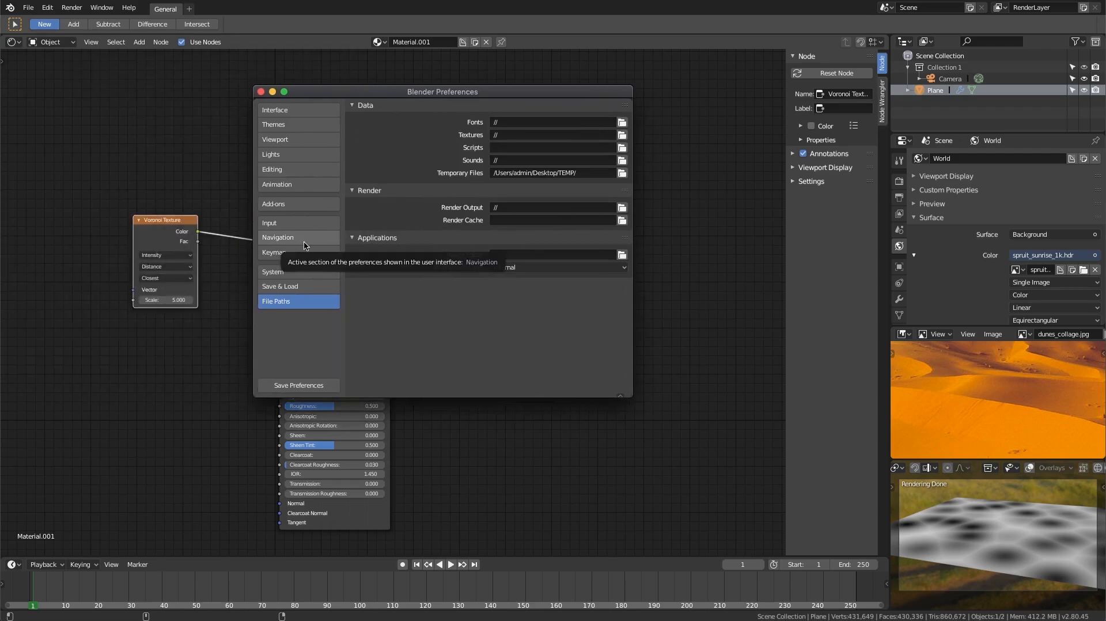
{"action": "left_click", "coordinate": [290, 204]}
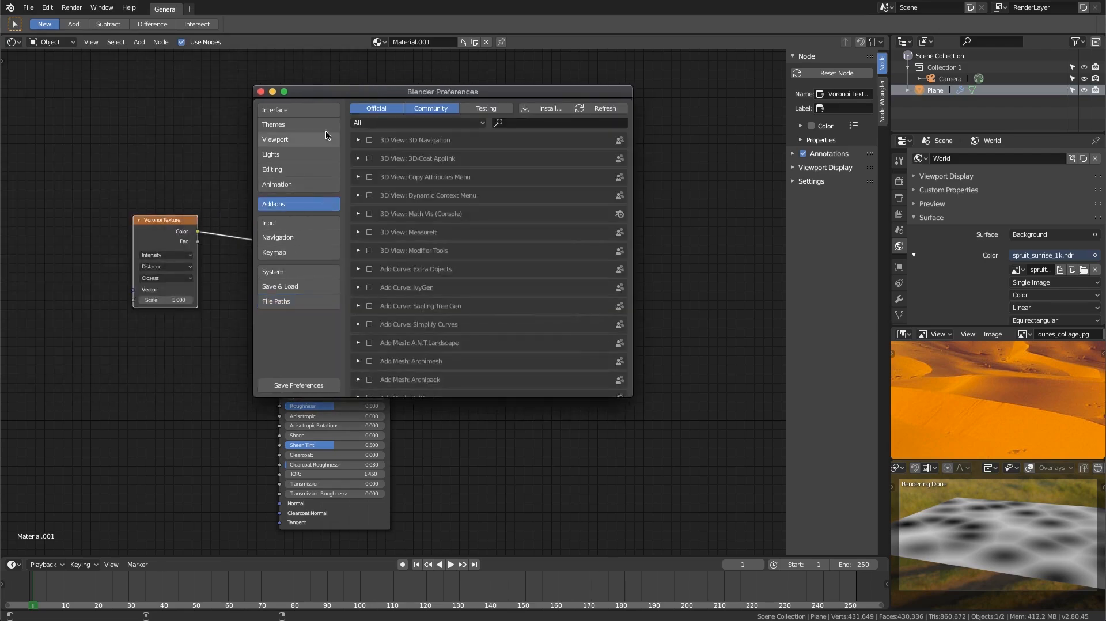
{"action": "left_click", "coordinate": [261, 91]}
{"action": "left_click", "coordinate": [48, 7]}
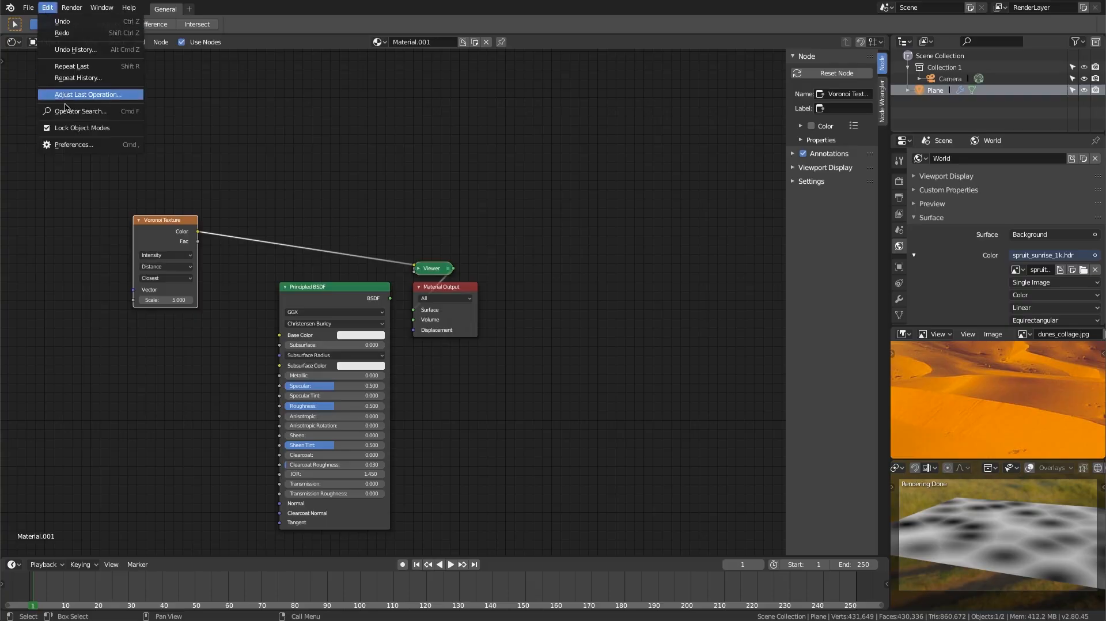
{"action": "left_click", "coordinate": [72, 144]}
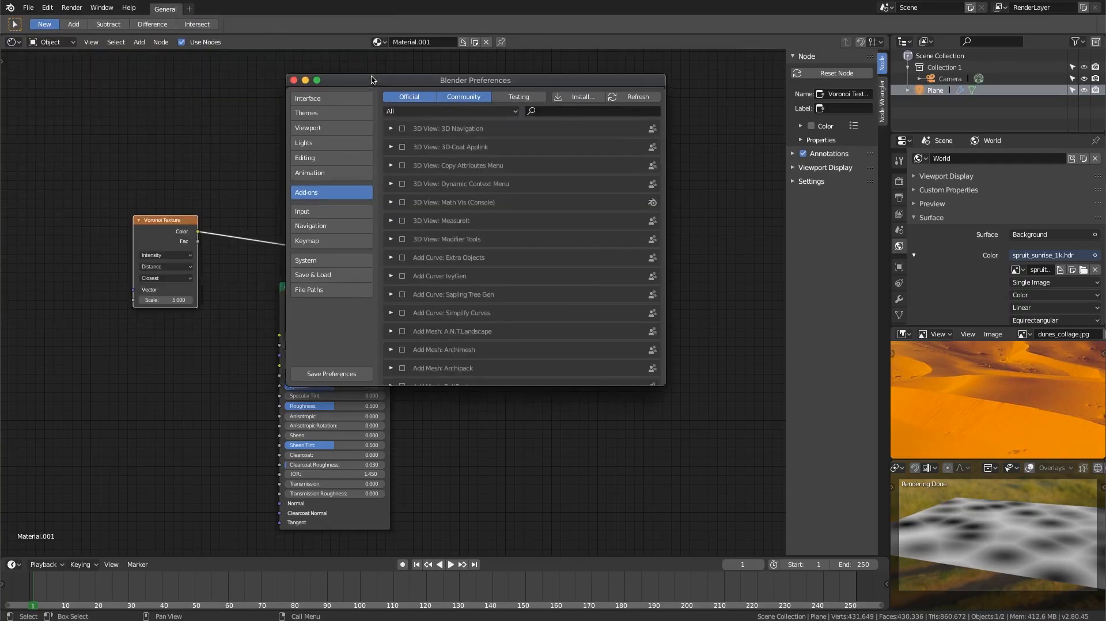
{"action": "type", "text": "node wr"}
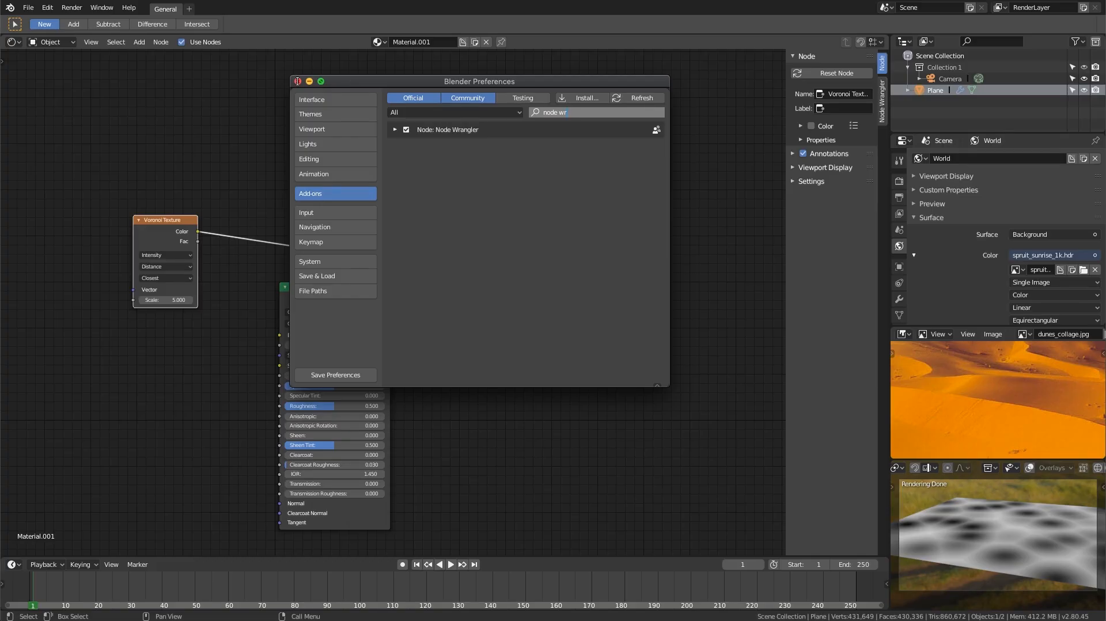
{"action": "left_click", "coordinate": [298, 81]}
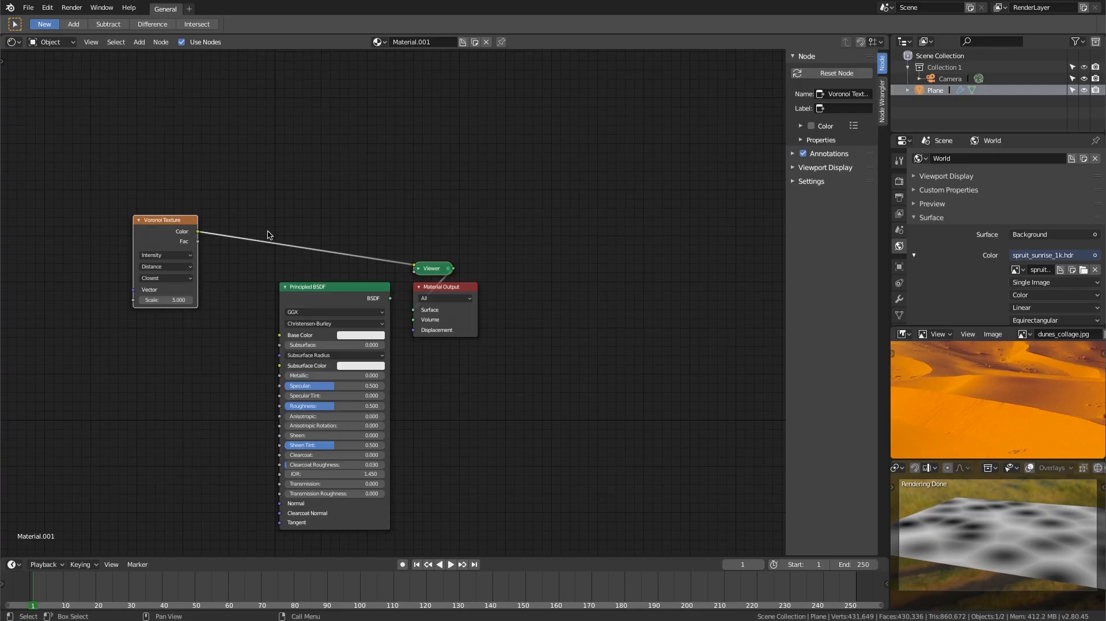
Spread out the Voronoi Texture, Viewer and Material Output nodes, and connect the Voronoi's Fac output to the Displacement input
{"action": "left_click_drag", "start_coordinate": [162, 229], "coordinate": [160, 194]}
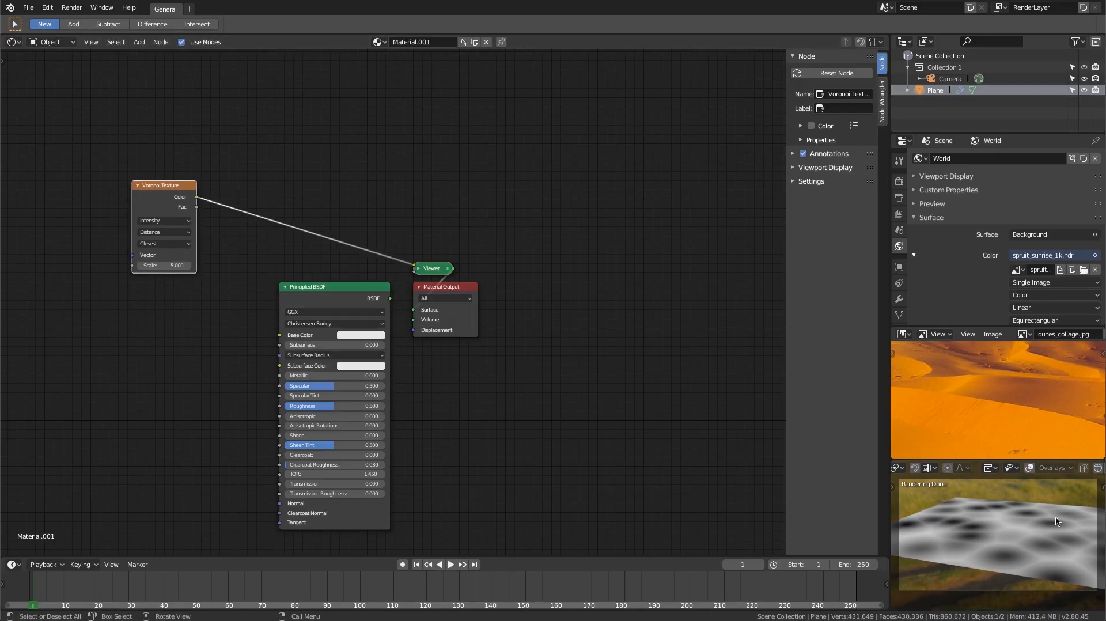
{"action": "mouse_move", "coordinate": [1046, 526]}
{"action": "middle_mouse_down"}
{"action": "mouse_move", "coordinate": [1021, 551]}
{"action": "mouse_move", "coordinate": [1007, 517]}
{"action": "mouse_move", "coordinate": [1015, 478]}
{"action": "middle_mouse_up"}
{"action": "scroll", "coordinate": [1031, 365], "scroll_direction": "down", "scroll_amount": 4}
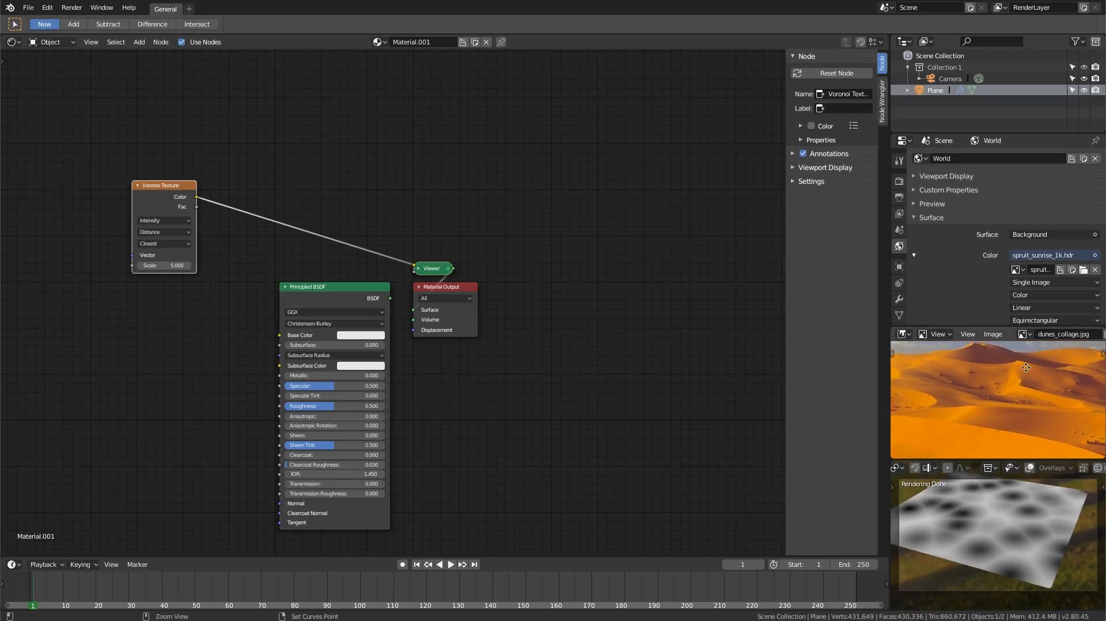
{"action": "left_click_drag", "start_coordinate": [435, 265], "coordinate": [435, 201]}
{"action": "left_click_drag", "start_coordinate": [455, 289], "coordinate": [552, 241]}
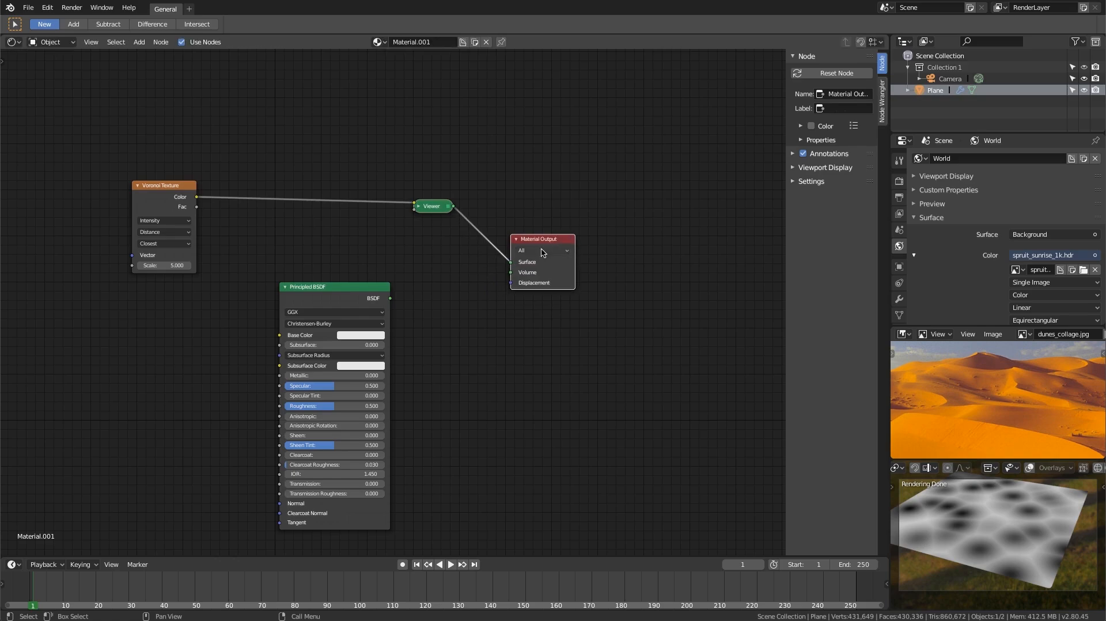
{"action": "left_click_drag", "start_coordinate": [197, 198], "coordinate": [511, 283]}
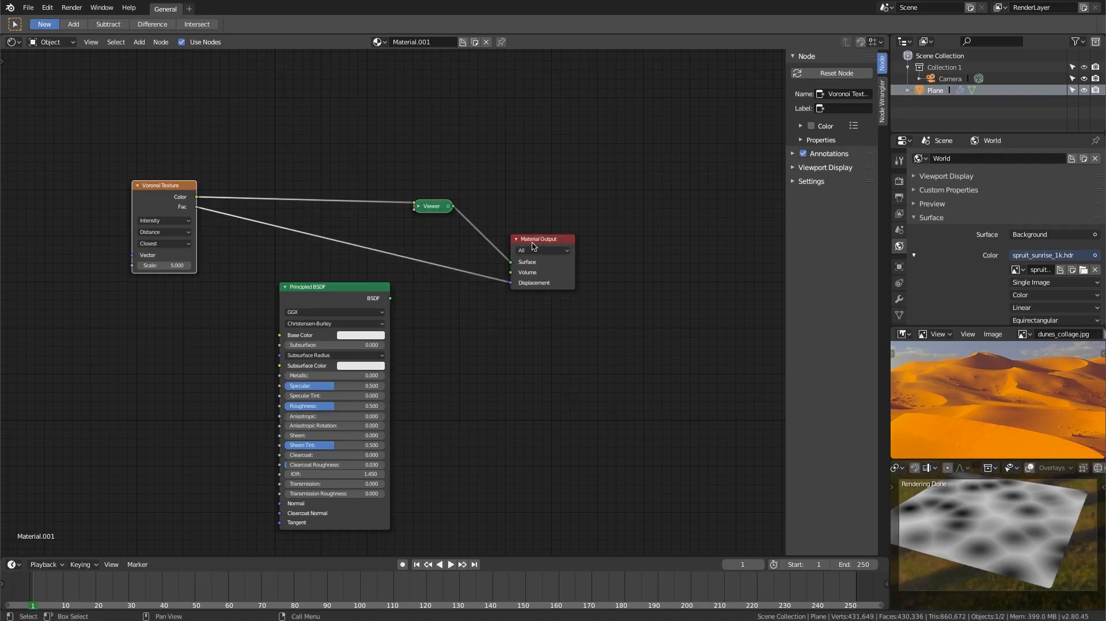
{"action": "mouse_move", "coordinate": [992, 541]}
{"action": "middle_mouse_down"}
{"action": "mouse_move", "coordinate": [1000, 517]}
{"action": "mouse_move", "coordinate": [1002, 527]}
{"action": "middle_mouse_up"}
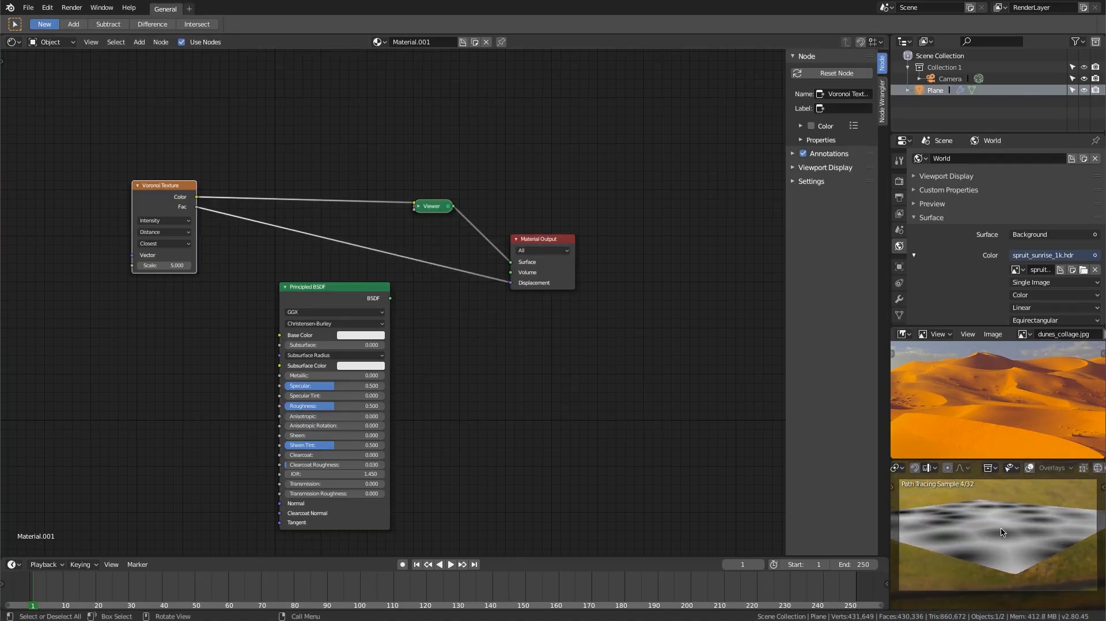
Connect the Principled BSDF to the Surface output and give it a light orange base color with Specular 0
{"action": "left_click", "coordinate": [336, 293], "text": "ctrl+shift"}
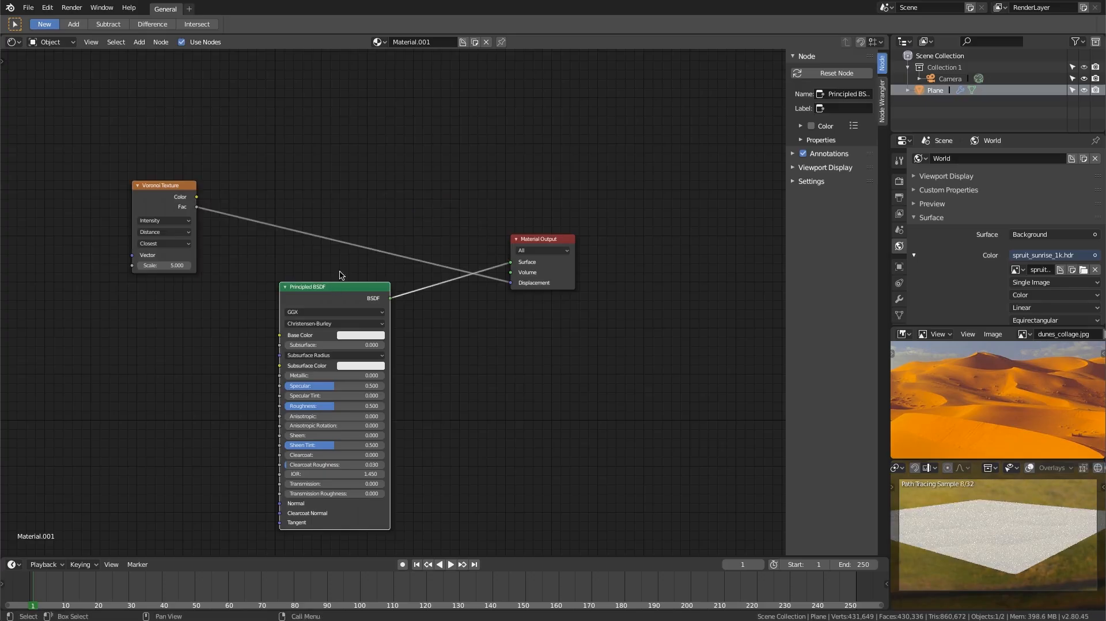
{"action": "left_click", "coordinate": [356, 335]}
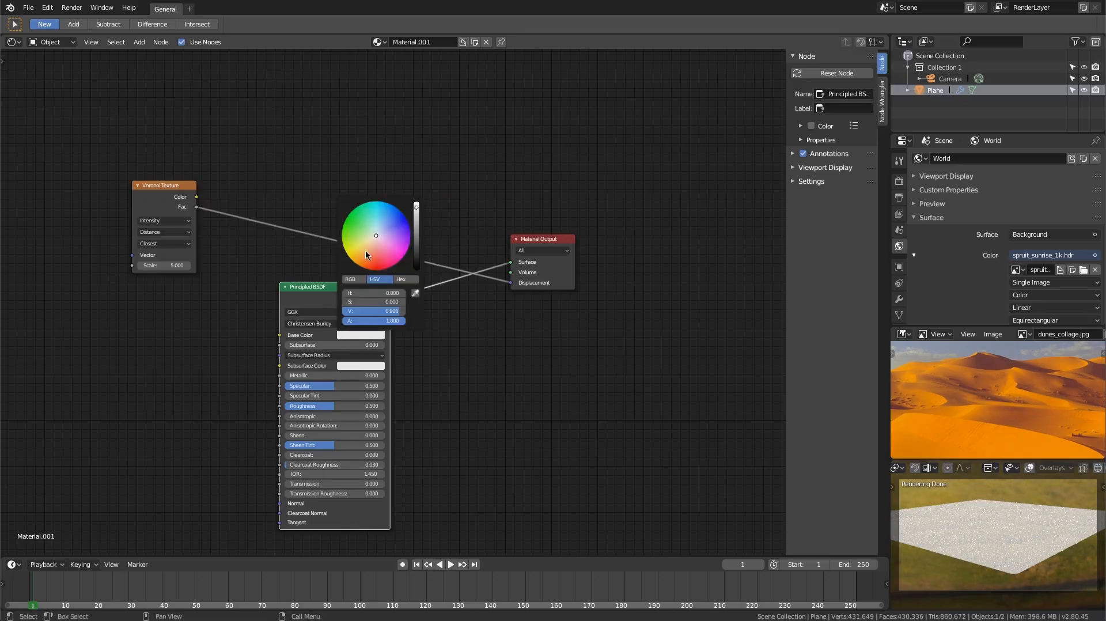
{"action": "left_click", "coordinate": [366, 250]}
{"action": "left_click_drag", "start_coordinate": [340, 387], "coordinate": [286, 386]}
{"action": "left_click", "coordinate": [362, 336]}
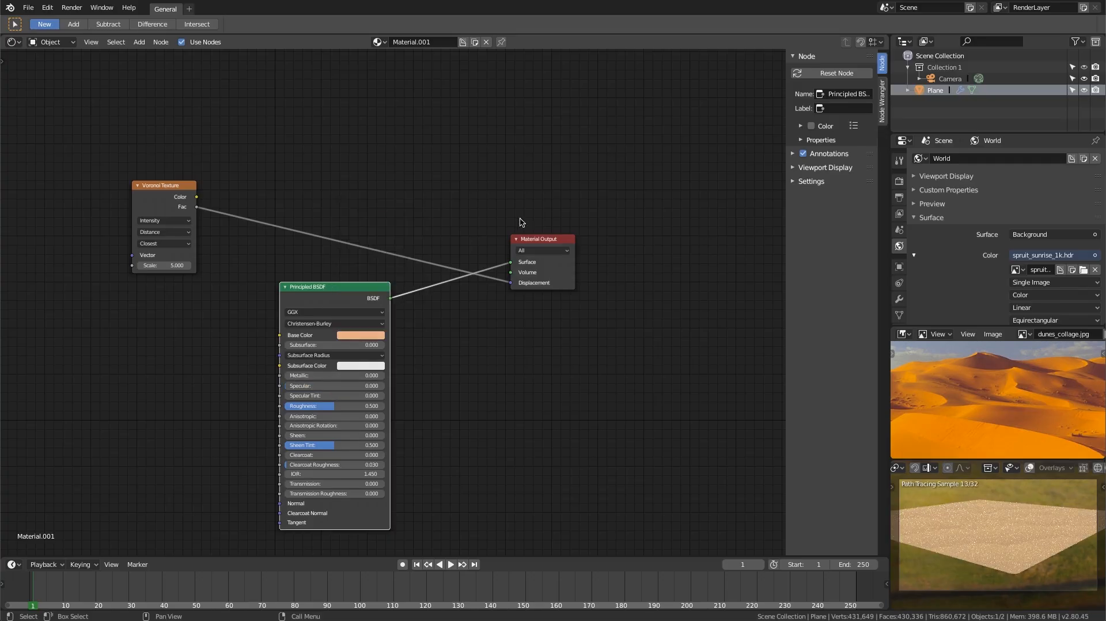
Rename the plane's material to sand-dunes in the material properties
{"action": "scroll", "coordinate": [1015, 530], "scroll_direction": "up", "scroll_amount": 3}
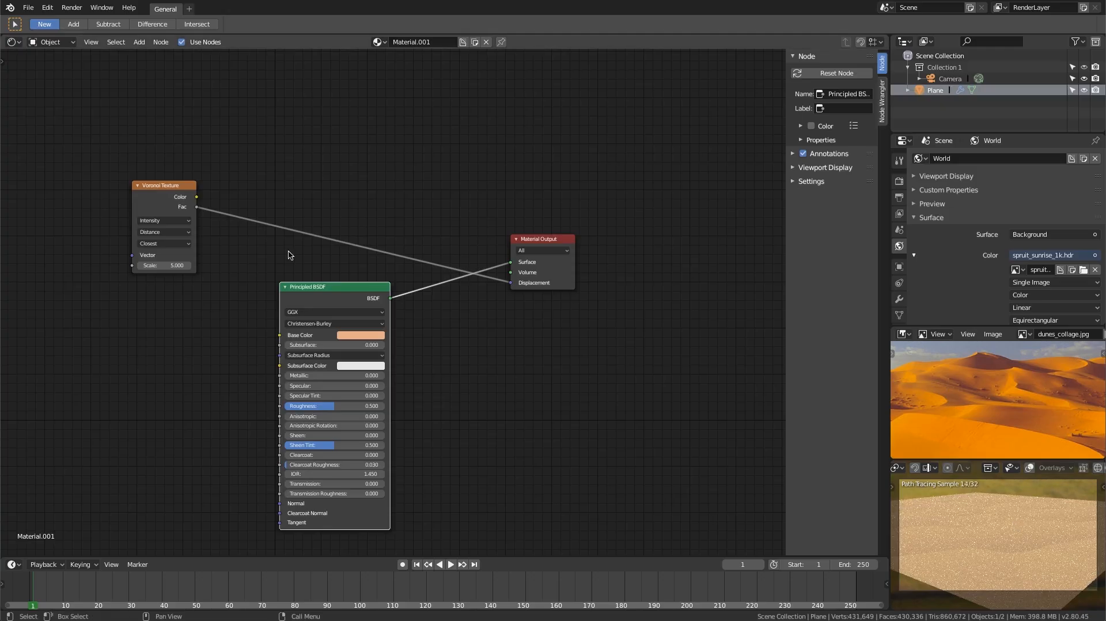
{"action": "mouse_move", "coordinate": [1025, 545]}
{"action": "middle_mouse_down"}
{"action": "mouse_move", "coordinate": [1002, 530]}
{"action": "mouse_move", "coordinate": [1023, 549]}
{"action": "mouse_move", "coordinate": [1014, 535]}
{"action": "mouse_move", "coordinate": [1032, 539]}
{"action": "middle_mouse_up"}
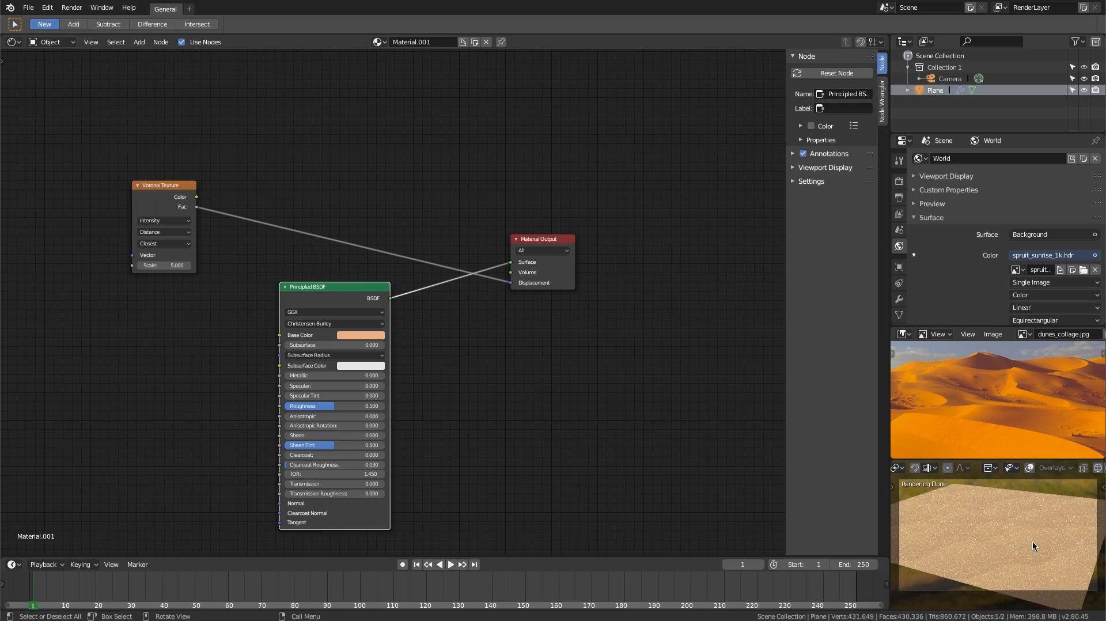
{"action": "middle_click_drag", "start_coordinate": [1032, 541], "coordinate": [1001, 528]}
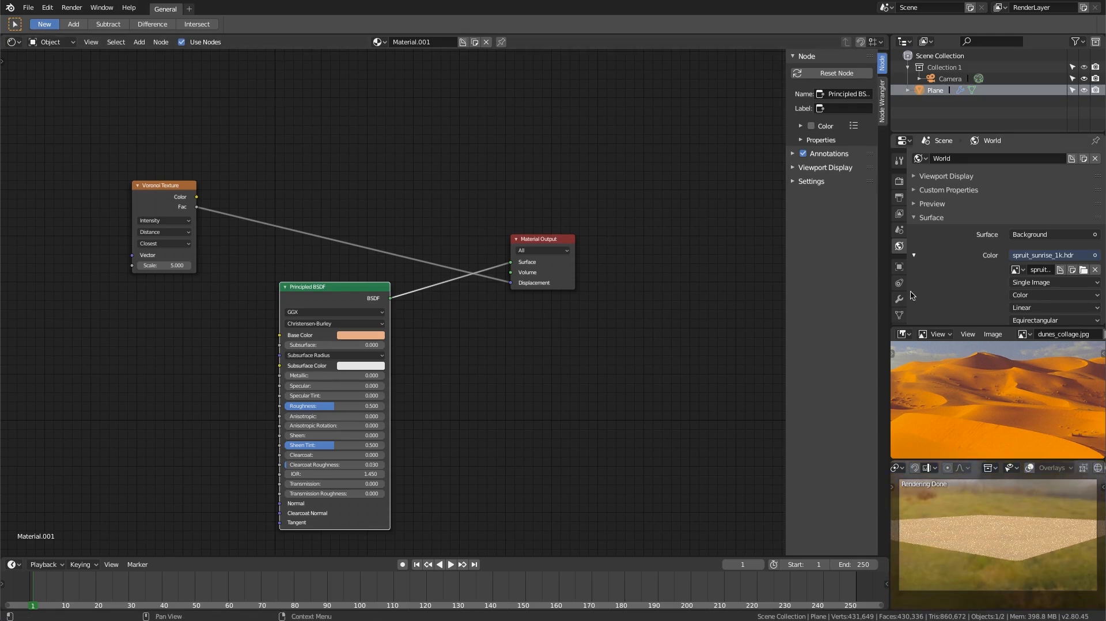
{"action": "scroll", "coordinate": [900, 311], "scroll_direction": "down", "scroll_amount": 3}
{"action": "left_click", "coordinate": [898, 266]}
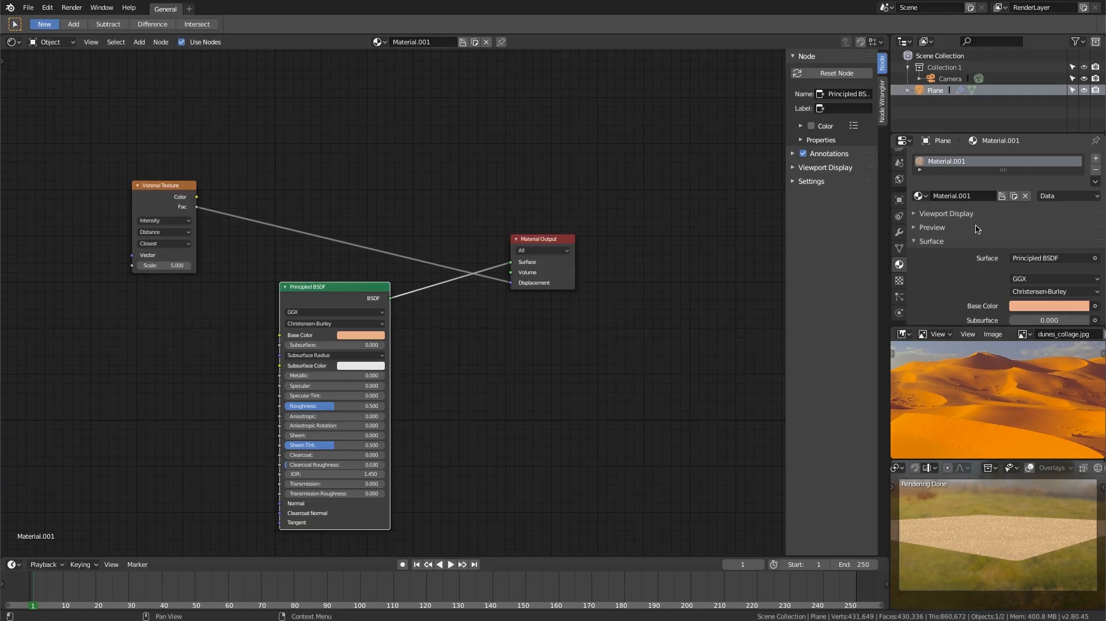
{"action": "left_click", "coordinate": [956, 195]}
{"action": "type", "text": "sand-dunes"}
{"action": "key", "text": "Return"}
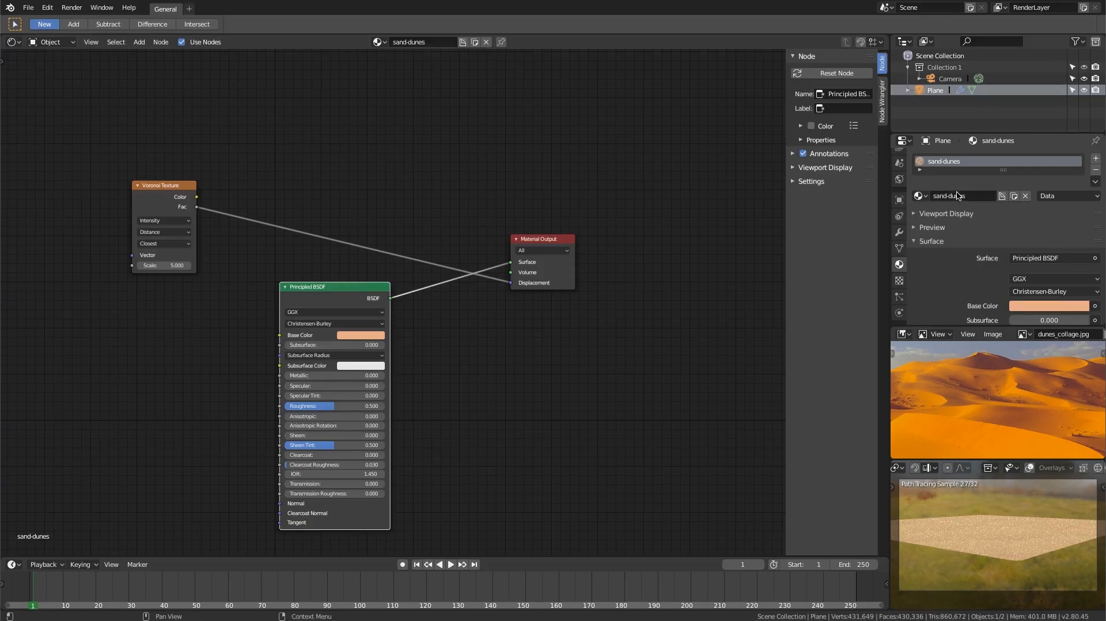
Set the sand-dunes material's displacement method to Displacement Only, and check the rendered plane from a low and a high angle
{"action": "scroll", "coordinate": [1014, 217], "scroll_direction": "down", "scroll_amount": 4}
{"action": "scroll", "coordinate": [1014, 217], "scroll_direction": "down", "scroll_amount": 10}
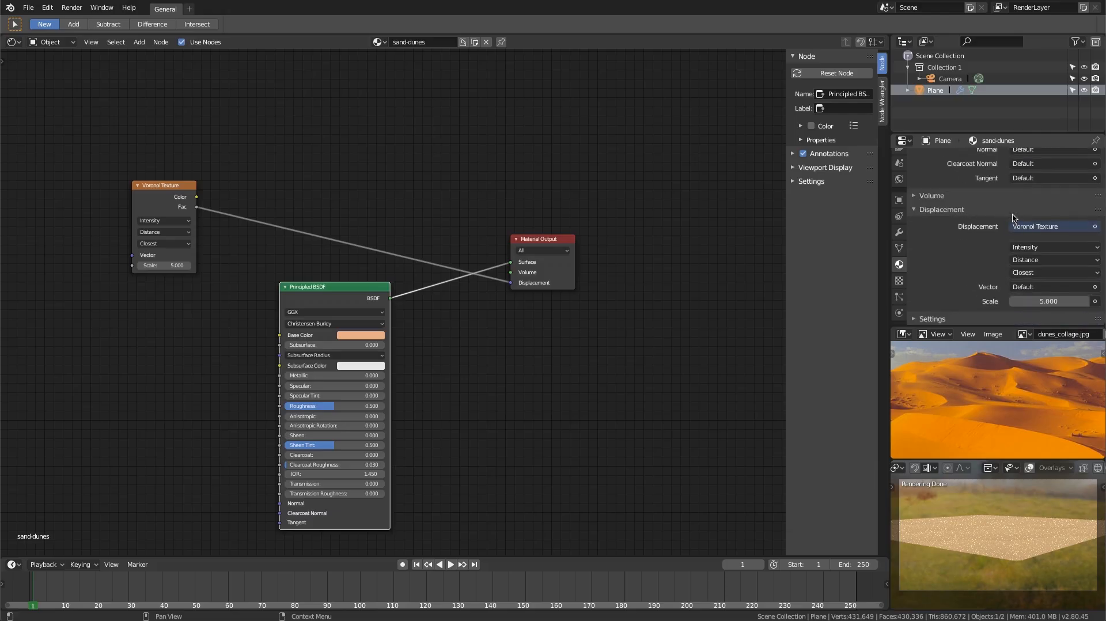
{"action": "left_click", "coordinate": [942, 211]}
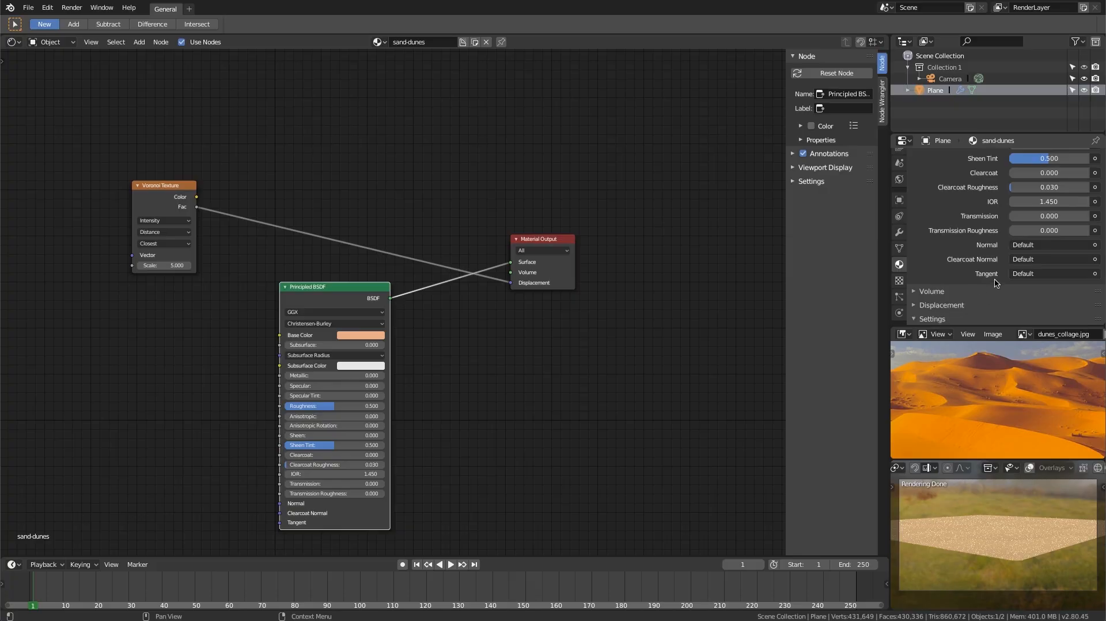
{"action": "scroll", "coordinate": [996, 283], "scroll_direction": "down", "scroll_amount": 5}
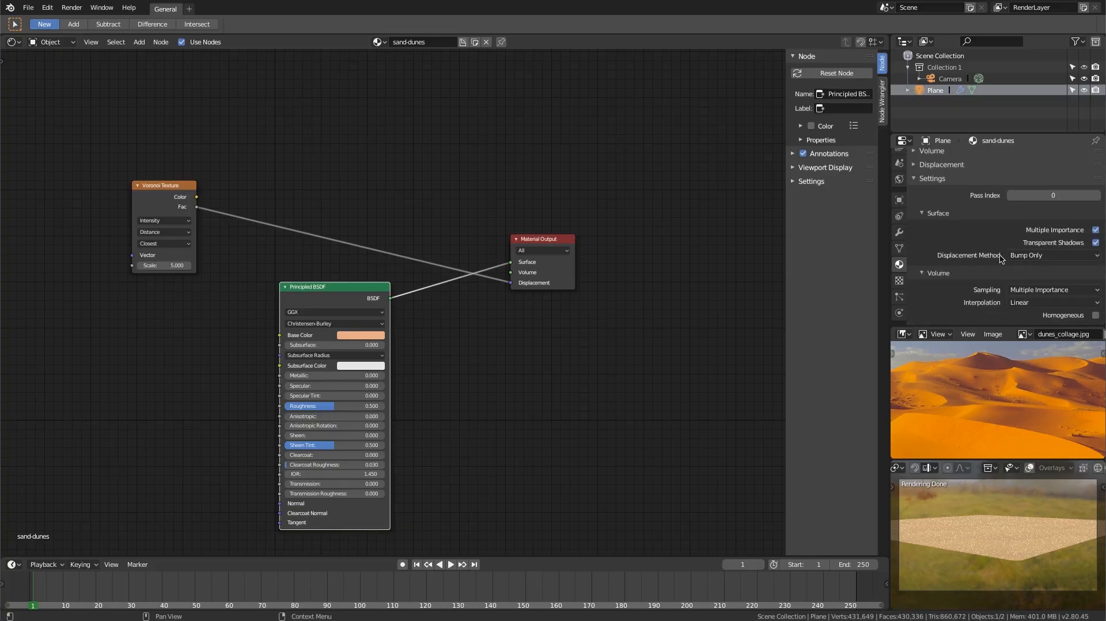
{"action": "left_click", "coordinate": [1057, 257]}
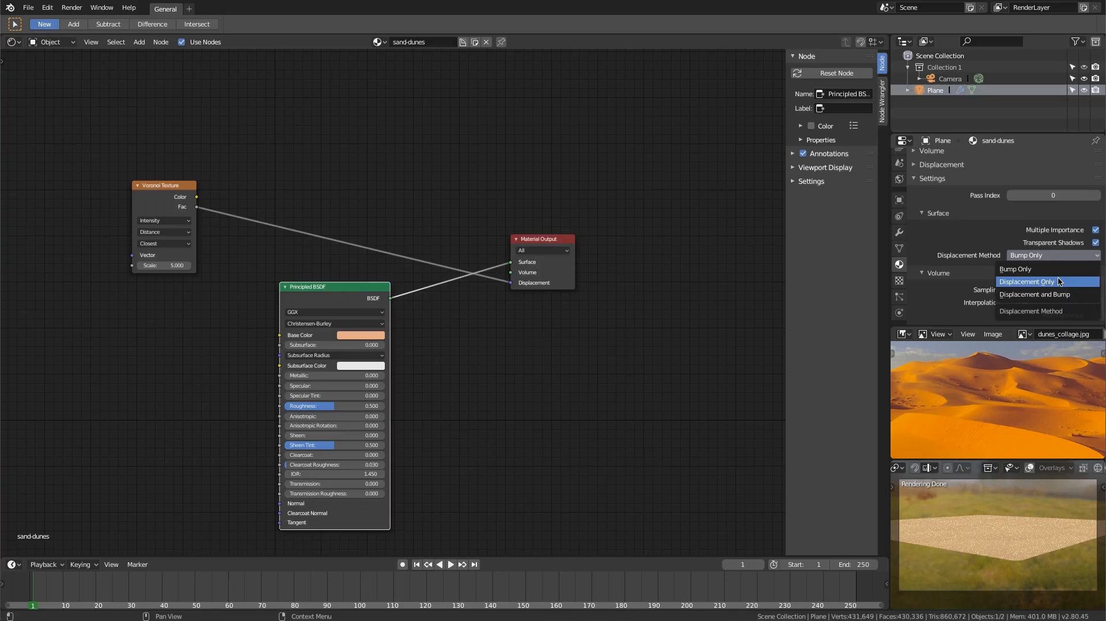
{"action": "left_click", "coordinate": [1059, 282]}
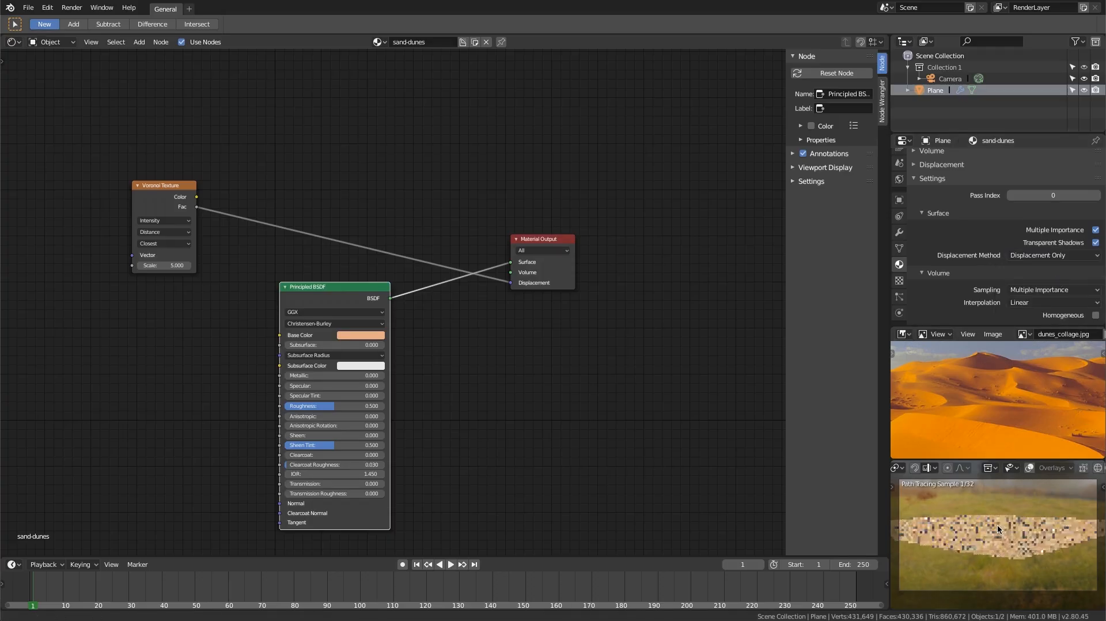
{"action": "middle_click_drag", "start_coordinate": [967, 526], "coordinate": [987, 522]}
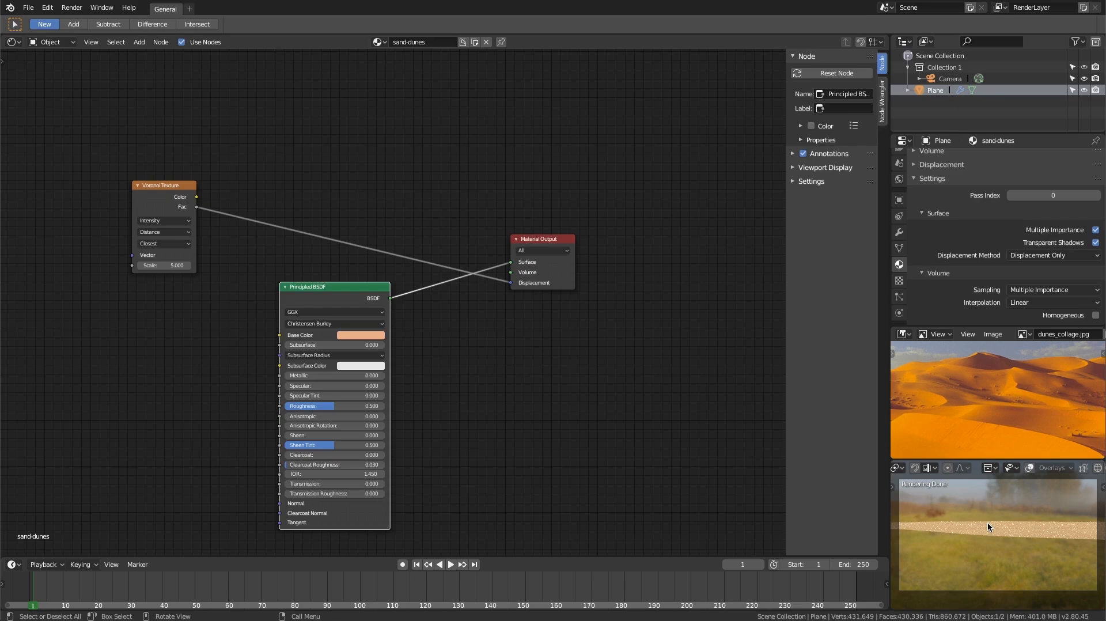
{"action": "middle_click_drag", "start_coordinate": [988, 522], "coordinate": [1036, 550]}
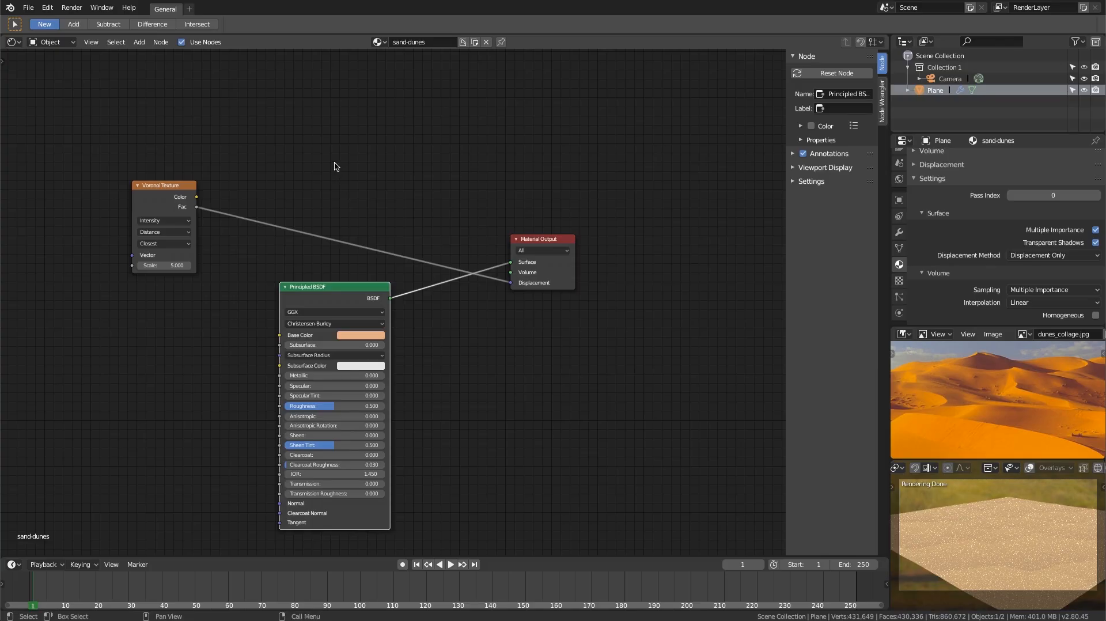
Insert a Math node set to Multiply with a value of 10 between the Voronoi's Fac output and the Displacement input
{"action": "key", "text": "shift+a"}
{"action": "mouse_move", "coordinate": [325, 199]}
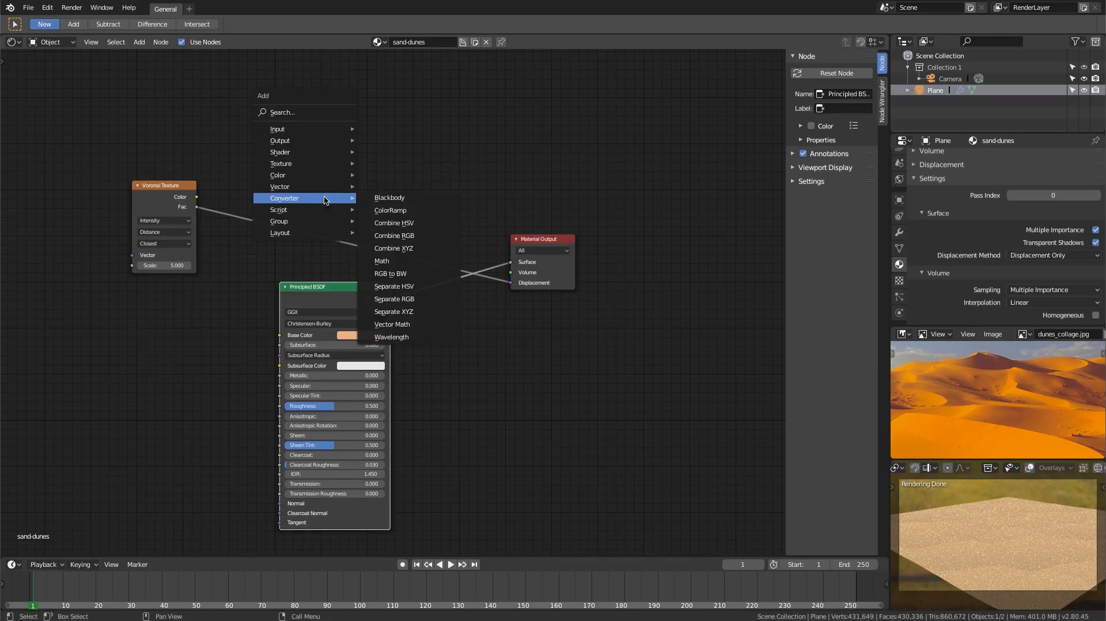
{"action": "left_click", "coordinate": [382, 261]}
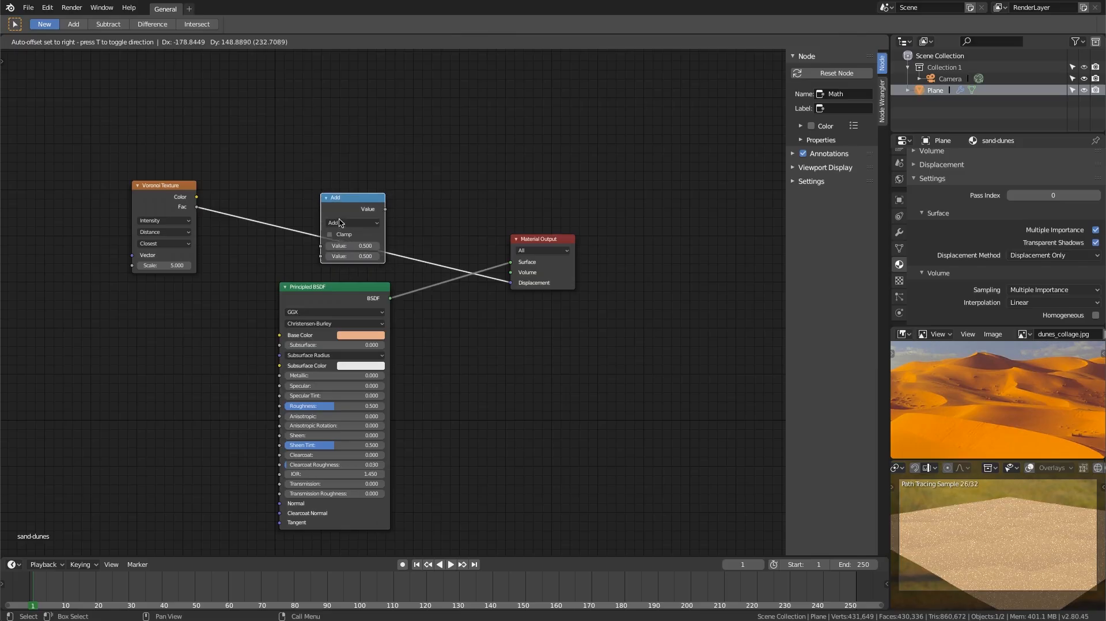
{"action": "left_click", "coordinate": [340, 223]}
{"action": "left_click", "coordinate": [340, 222]}
{"action": "left_click", "coordinate": [377, 245]}
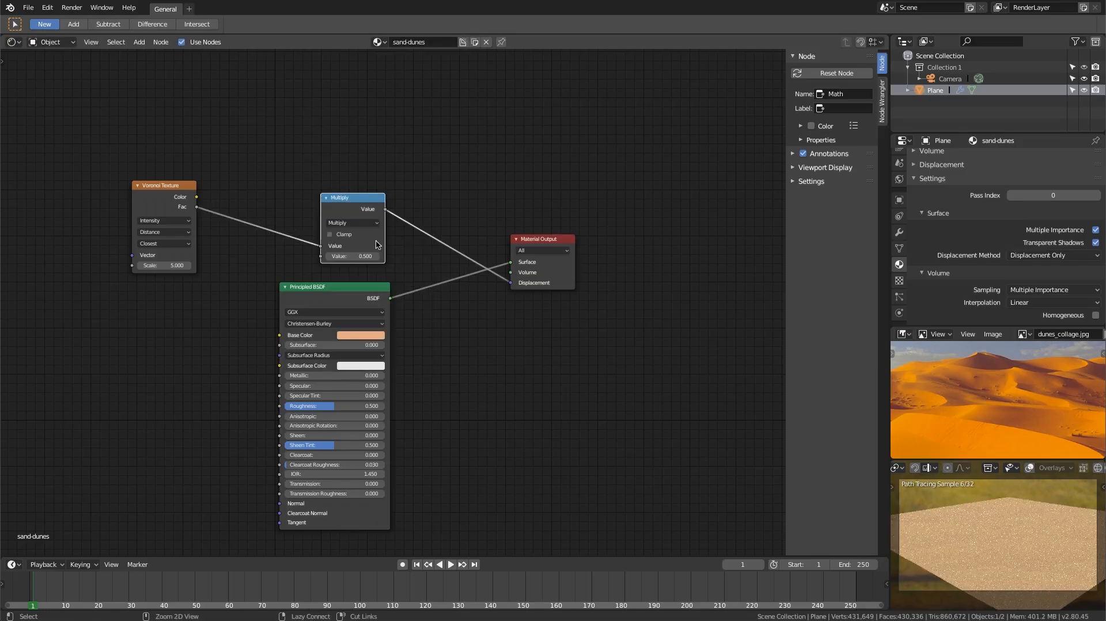
{"action": "scroll", "coordinate": [377, 244], "scroll_direction": "up", "scroll_amount": 1}
{"action": "double_click", "coordinate": [344, 249]}
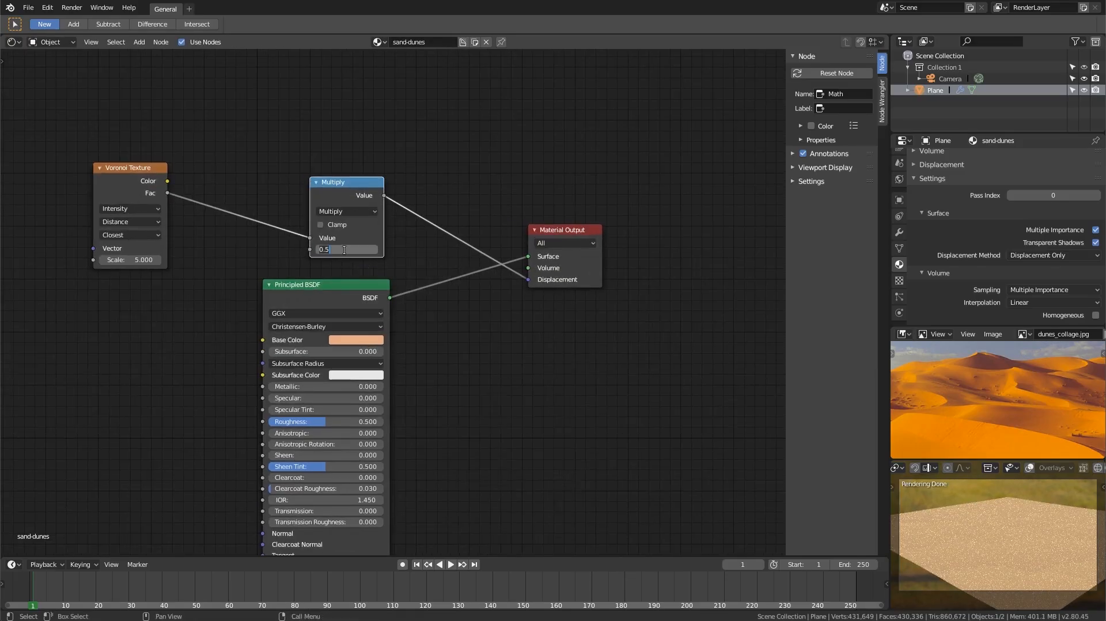
{"action": "type", "text": "10"}
{"action": "key", "text": "Return"}
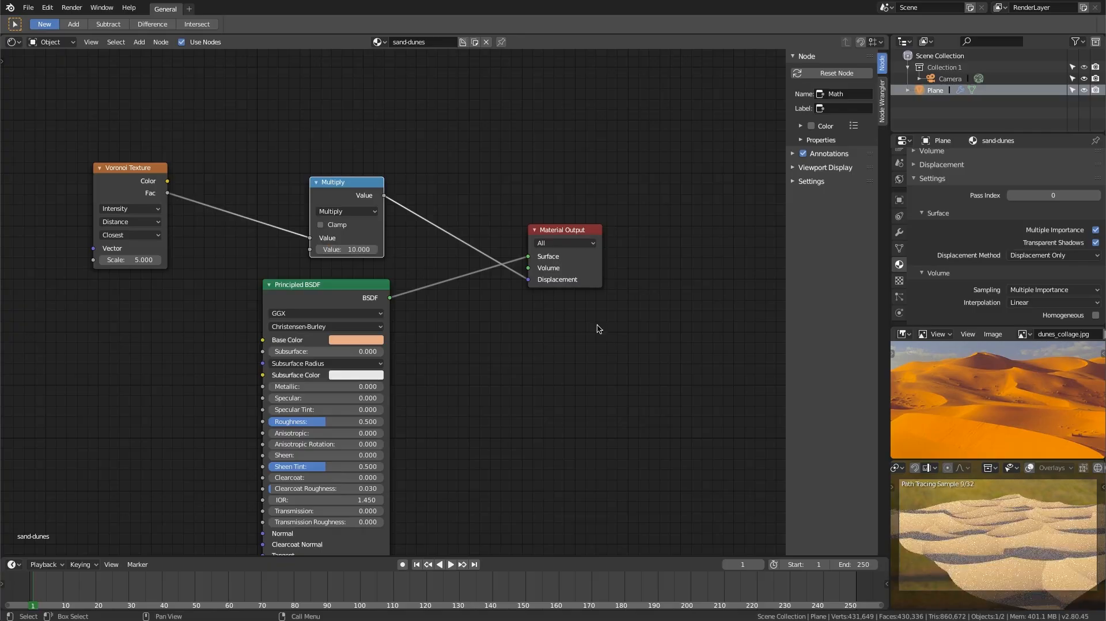
Compare the displaced plane with the dune reference photos, and move the Voronoi Texture node slightly farther from the Multiply node
{"action": "mouse_move", "coordinate": [1022, 534]}
{"action": "middle_mouse_down"}
{"action": "mouse_move", "coordinate": [1058, 564]}
{"action": "mouse_move", "coordinate": [1035, 538]}
{"action": "mouse_move", "coordinate": [1016, 542]}
{"action": "mouse_move", "coordinate": [1046, 537]}
{"action": "mouse_move", "coordinate": [970, 539]}
{"action": "mouse_move", "coordinate": [1017, 537]}
{"action": "mouse_move", "coordinate": [994, 549]}
{"action": "mouse_move", "coordinate": [999, 560]}
{"action": "mouse_move", "coordinate": [1028, 528]}
{"action": "mouse_move", "coordinate": [1012, 545]}
{"action": "mouse_move", "coordinate": [1021, 541]}
{"action": "mouse_move", "coordinate": [1022, 522]}
{"action": "mouse_move", "coordinate": [1016, 547]}
{"action": "middle_mouse_up"}
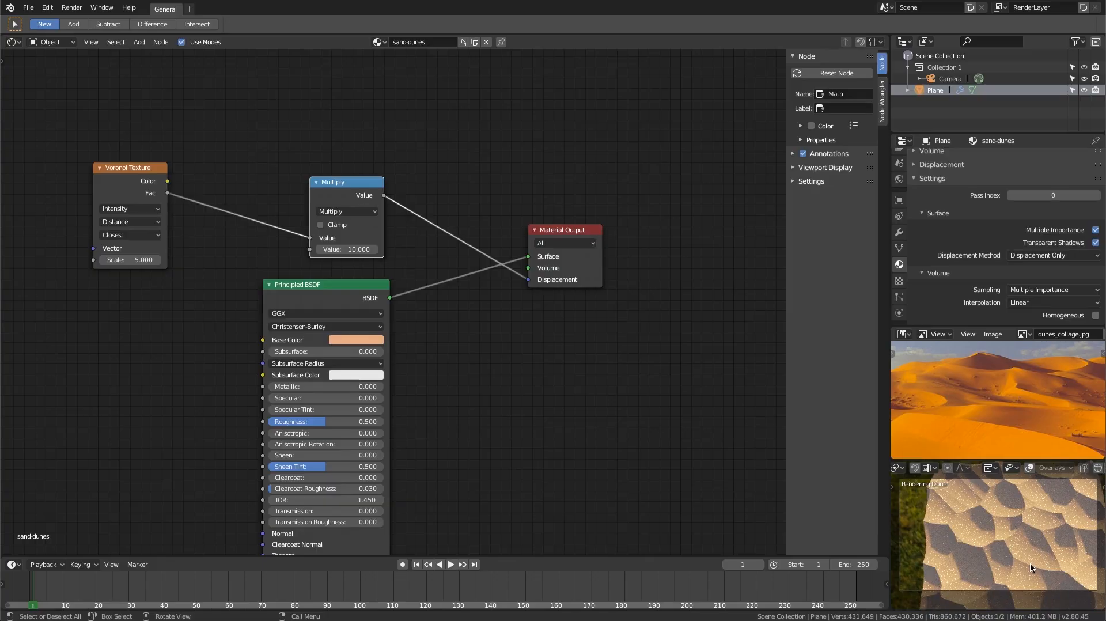
{"action": "mouse_move", "coordinate": [976, 406]}
{"action": "middle_mouse_down"}
{"action": "mouse_move", "coordinate": [958, 384]}
{"action": "mouse_move", "coordinate": [969, 418]}
{"action": "mouse_move", "coordinate": [1072, 412]}
{"action": "mouse_move", "coordinate": [960, 402]}
{"action": "mouse_move", "coordinate": [990, 417]}
{"action": "middle_mouse_up"}
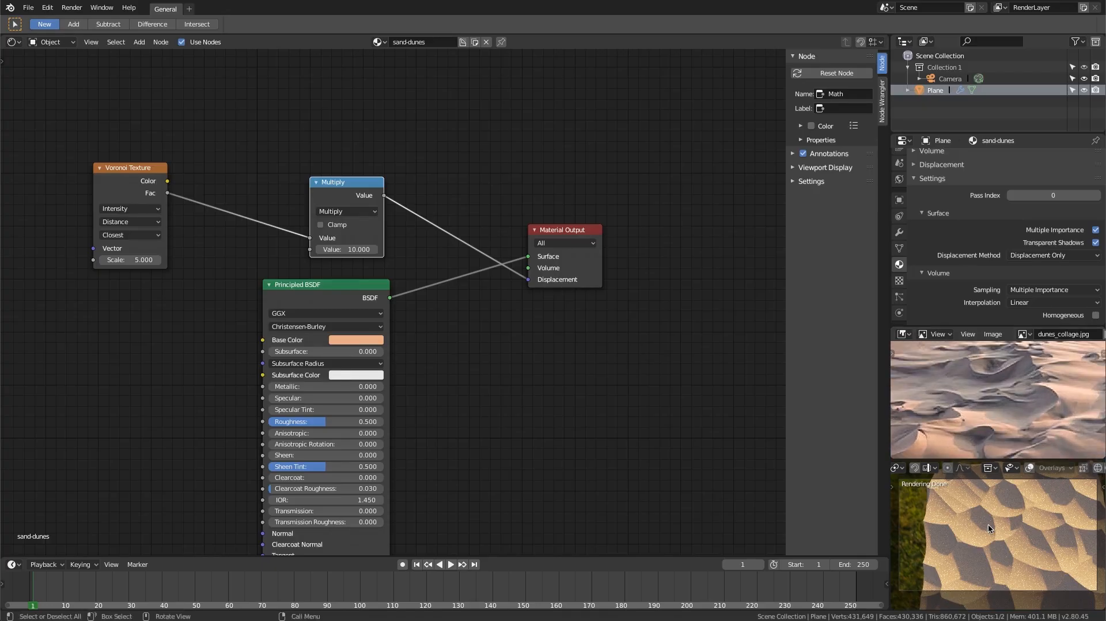
{"action": "middle_click_drag", "start_coordinate": [988, 524], "coordinate": [1001, 519]}
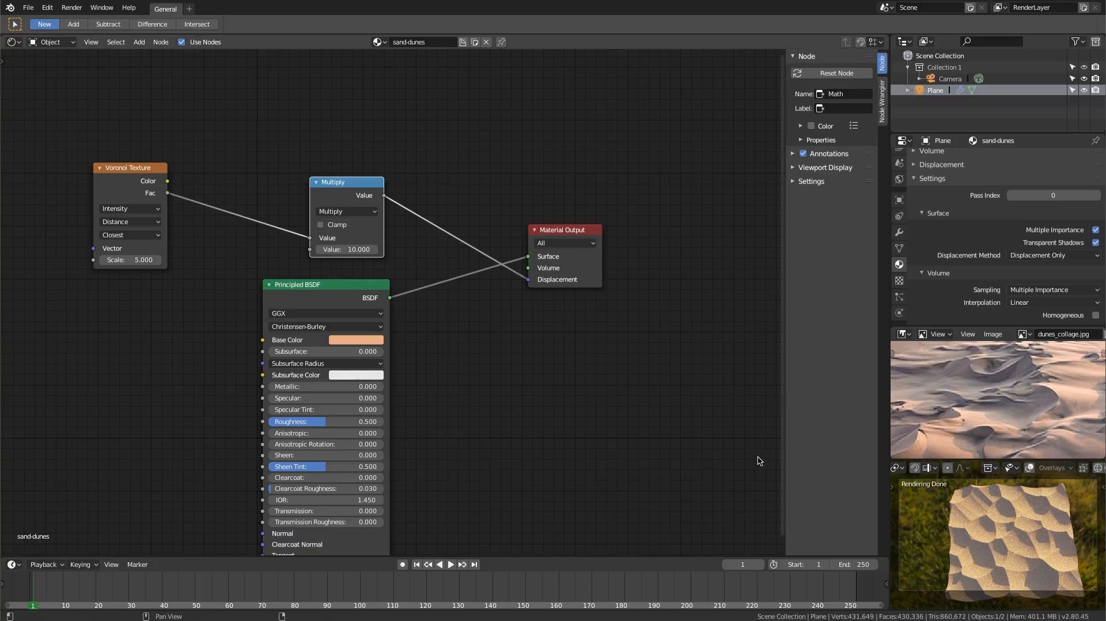
{"action": "middle_click_drag", "start_coordinate": [206, 160], "coordinate": [351, 175]}
{"action": "left_click_drag", "start_coordinate": [269, 182], "coordinate": [253, 187]}
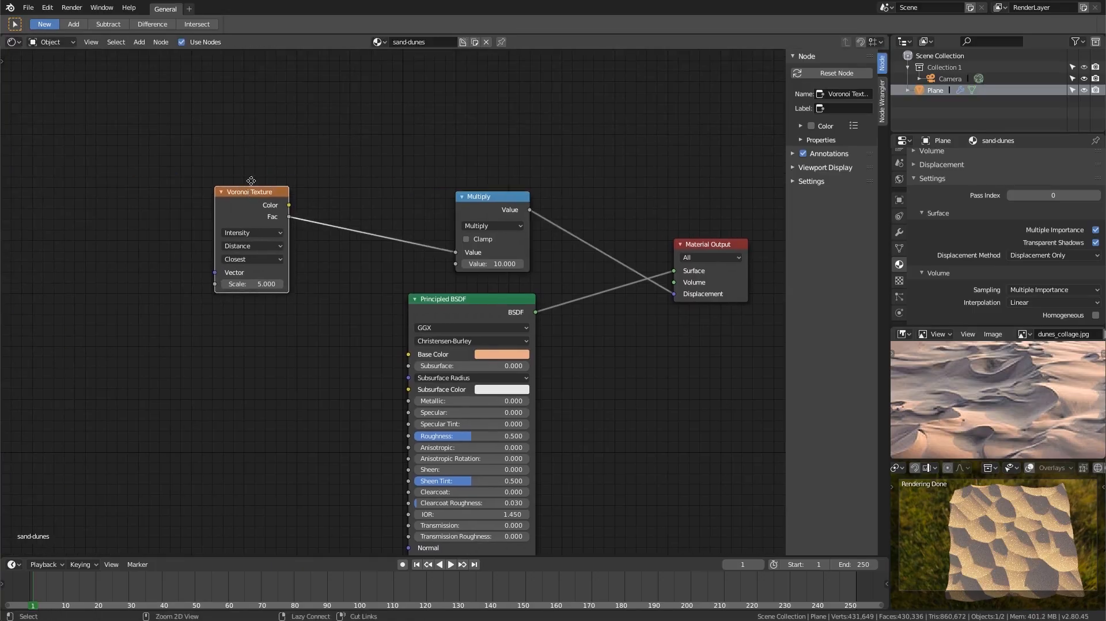
{"action": "scroll", "coordinate": [264, 233], "scroll_direction": "up", "scroll_amount": 2}
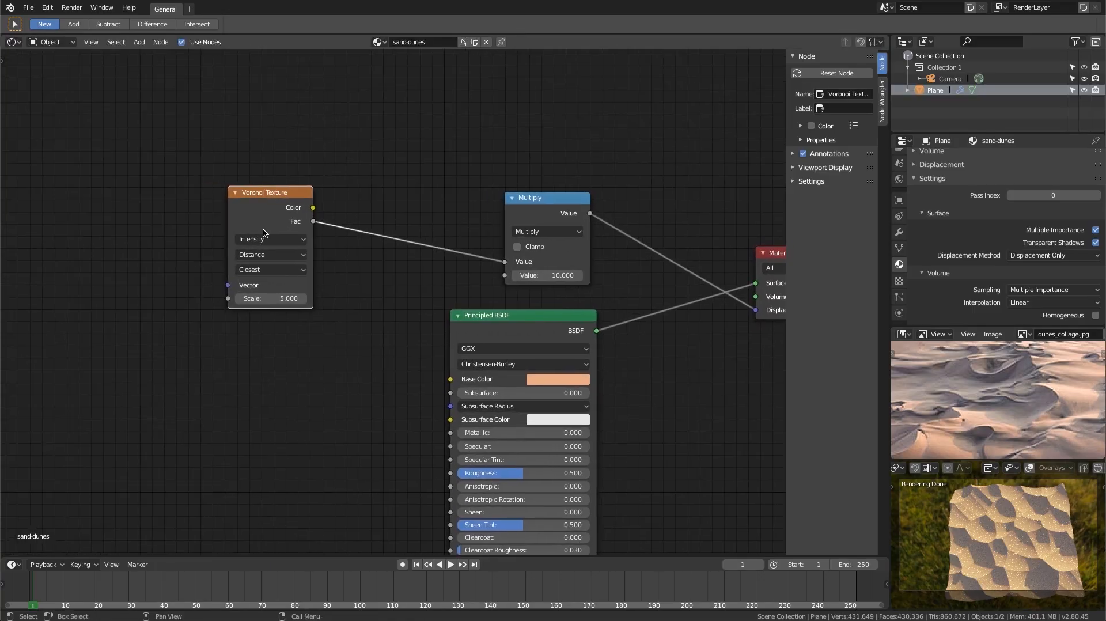
Try Voronoi Texture scales of 2 and 10, and set the scale back to 5
{"action": "left_click", "coordinate": [268, 298]}
{"action": "type", "text": "2"}
{"action": "key", "text": "Return"}
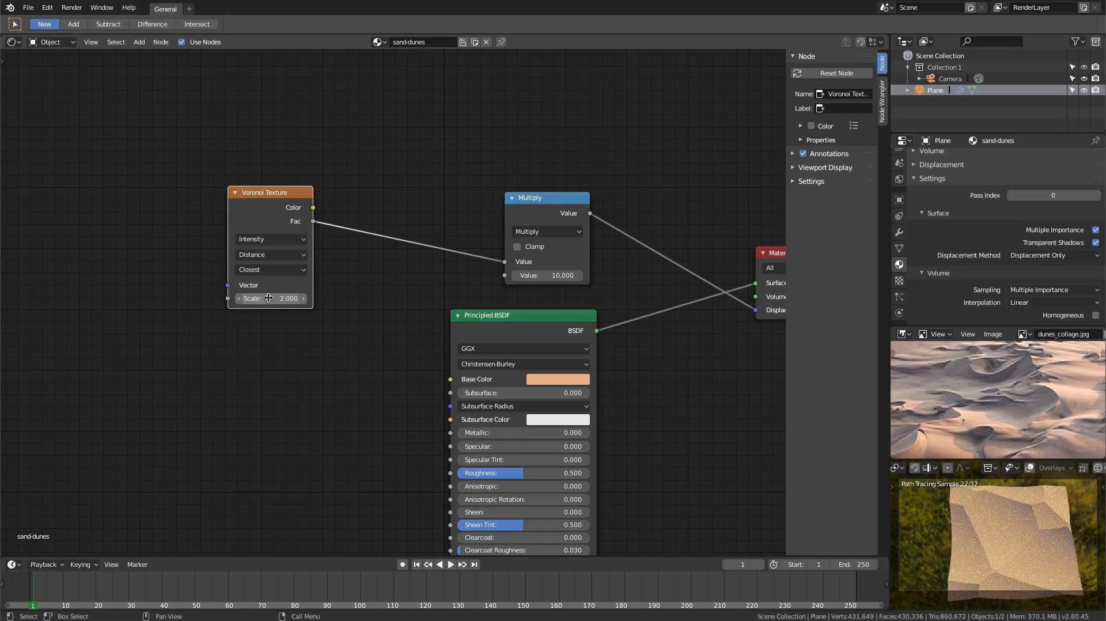
{"action": "left_click", "coordinate": [268, 298]}
{"action": "type", "text": "10"}
{"action": "key", "text": "Return"}
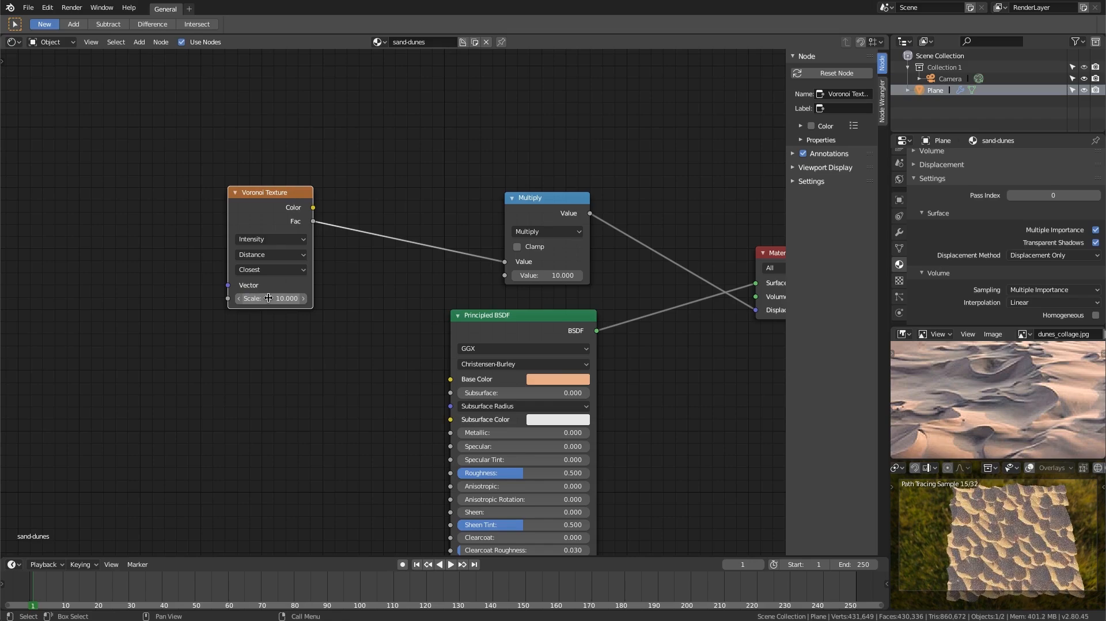
{"action": "left_click", "coordinate": [265, 299]}
{"action": "type", "text": "5"}
{"action": "key", "text": "Return"}
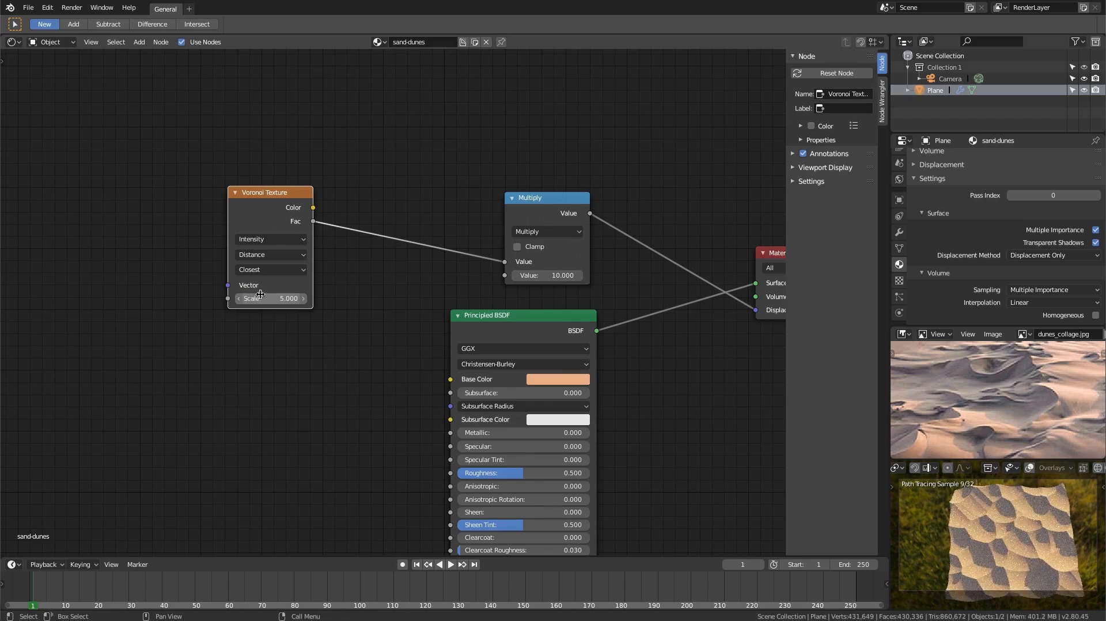
Add Texture Coordinate and Mapping nodes to the Voronoi Texture's Vector input with Node Wrangler
{"action": "middle_click_drag", "start_coordinate": [204, 266], "coordinate": [242, 267]}
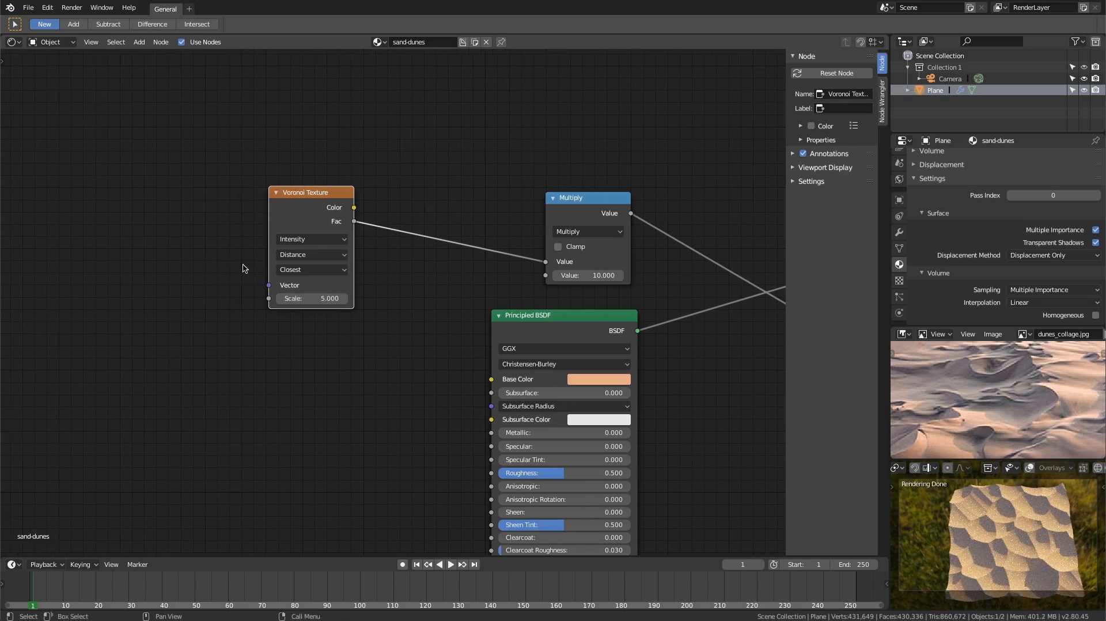
{"action": "middle_click_drag", "start_coordinate": [246, 188], "coordinate": [303, 221]}
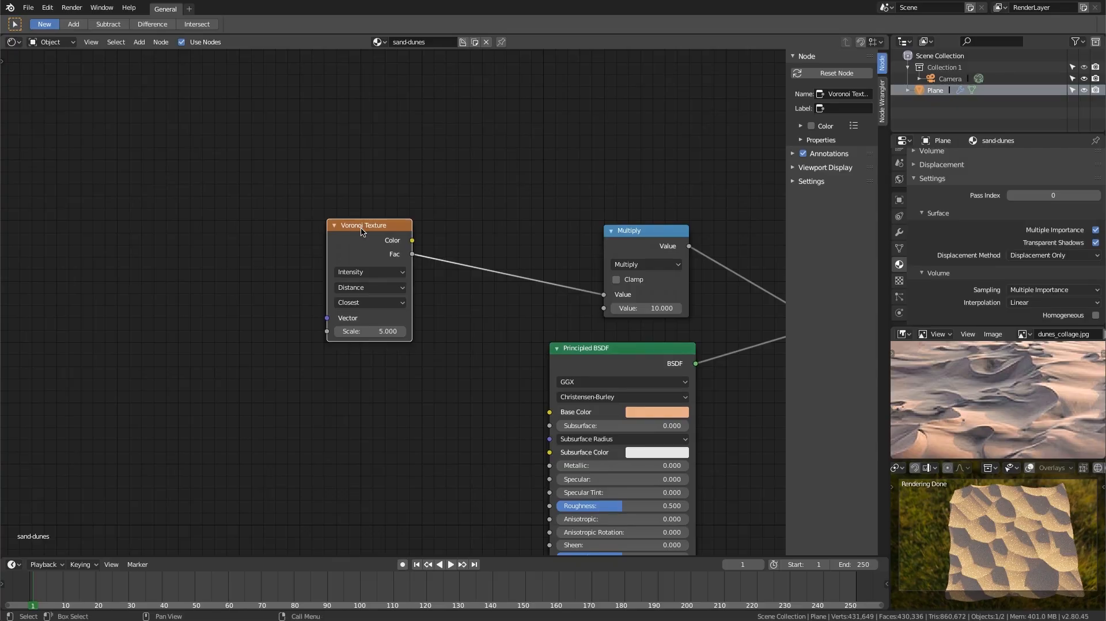
{"action": "key", "text": "ctrl+t"}
{"action": "middle_click_drag", "start_coordinate": [63, 214], "coordinate": [190, 200]}
{"action": "middle_click_drag", "start_coordinate": [314, 206], "coordinate": [227, 216]}
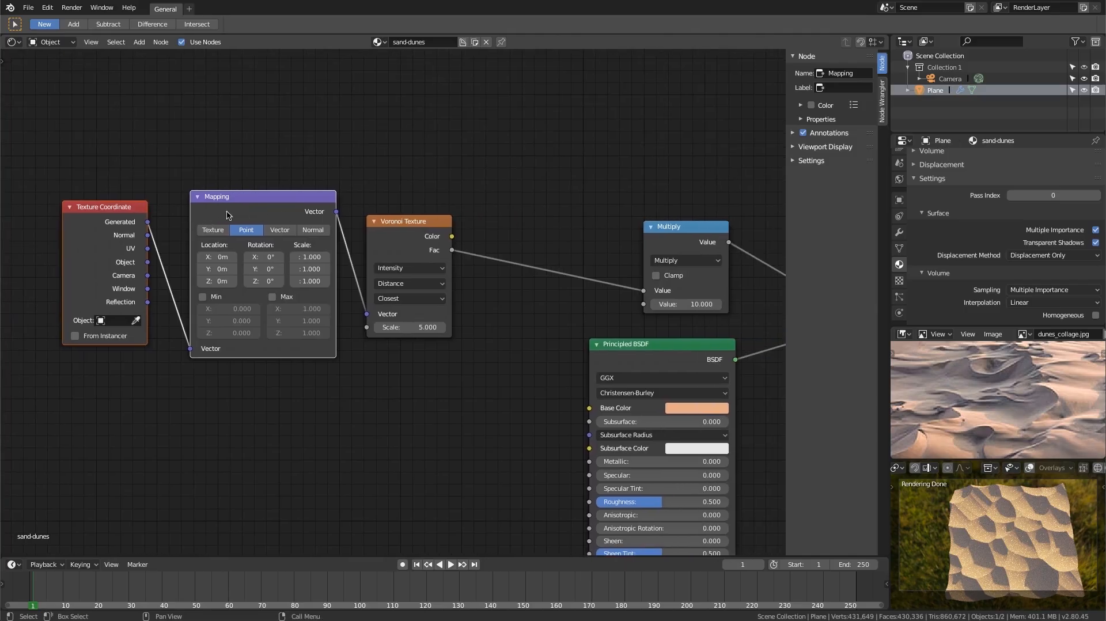
{"action": "scroll", "coordinate": [173, 206], "scroll_direction": "up", "scroll_amount": 1}
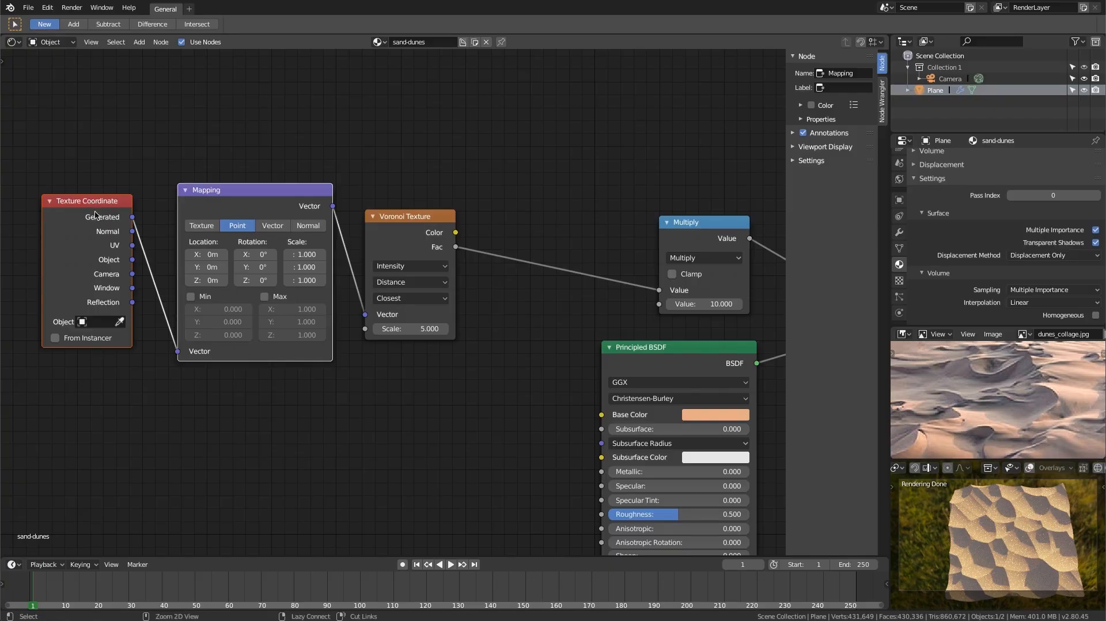
Try shifting the Mapping node's X location to -2.4 m, and reset it to 0
{"action": "middle_click_drag", "start_coordinate": [94, 211], "coordinate": [170, 278], "text": "ctrl"}
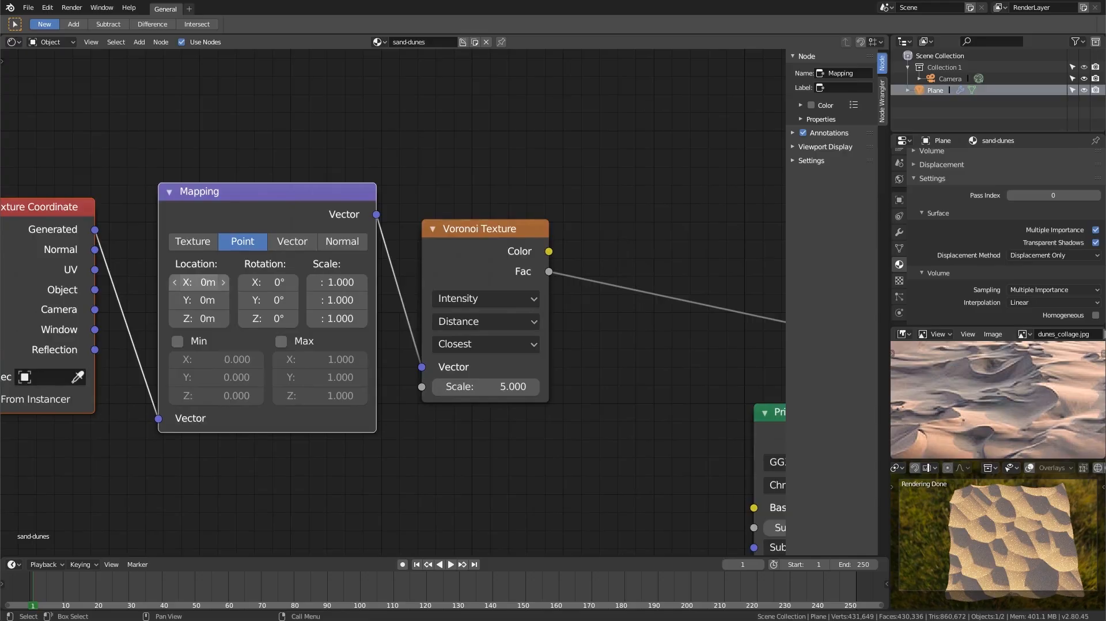
{"action": "mouse_move", "coordinate": [199, 281]}
{"action": "left_mouse_down"}
{"action": "mouse_move", "coordinate": [170, 282]}
{"action": "mouse_move", "coordinate": [188, 282]}
{"action": "left_mouse_up"}
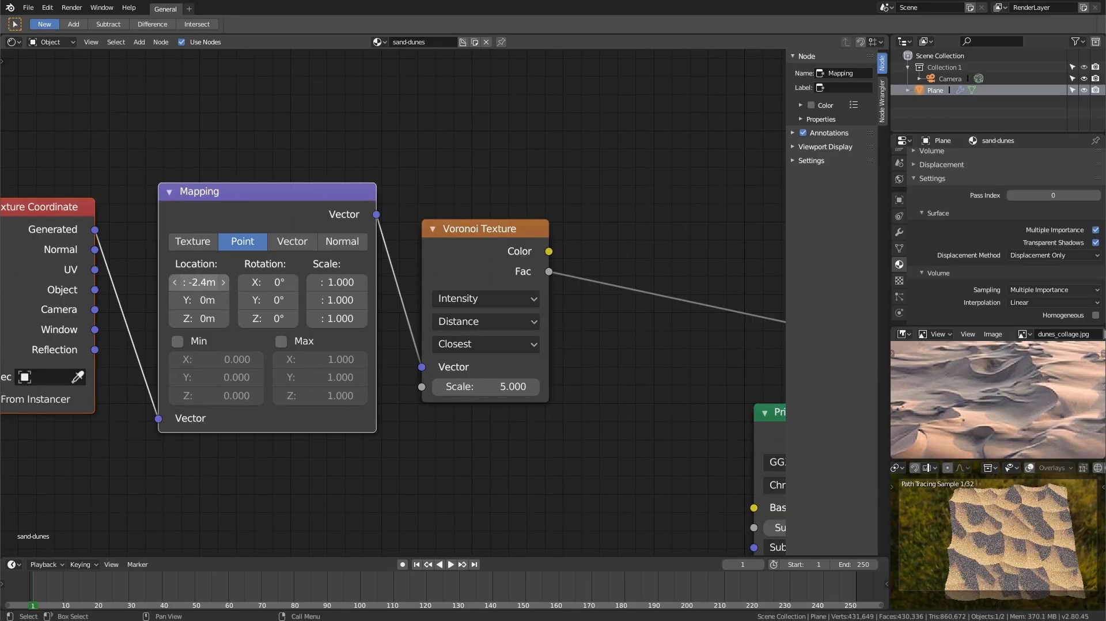
{"action": "left_click", "coordinate": [202, 283]}
{"action": "type", "text": "0"}
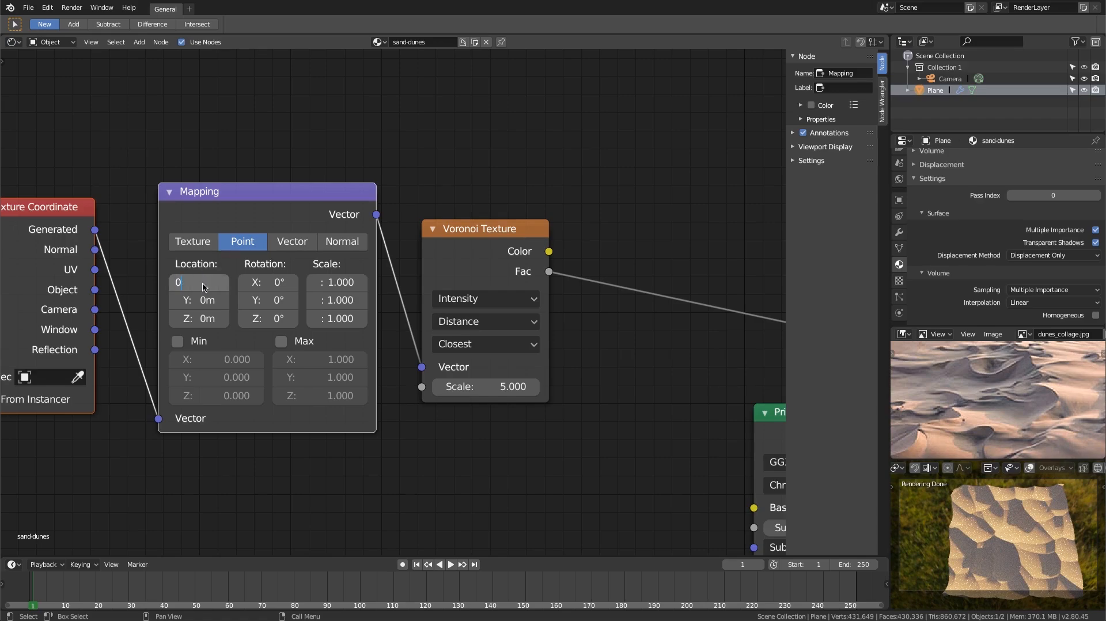
{"action": "key", "text": "Return"}
Try out the Mapping node's X rotation and an X scale of -0.7, and reset the X scale to 1
{"action": "mouse_move", "coordinate": [268, 283]}
{"action": "left_mouse_down"}
{"action": "mouse_move", "coordinate": [338, 282]}
{"action": "mouse_move", "coordinate": [290, 282]}
{"action": "left_mouse_up"}
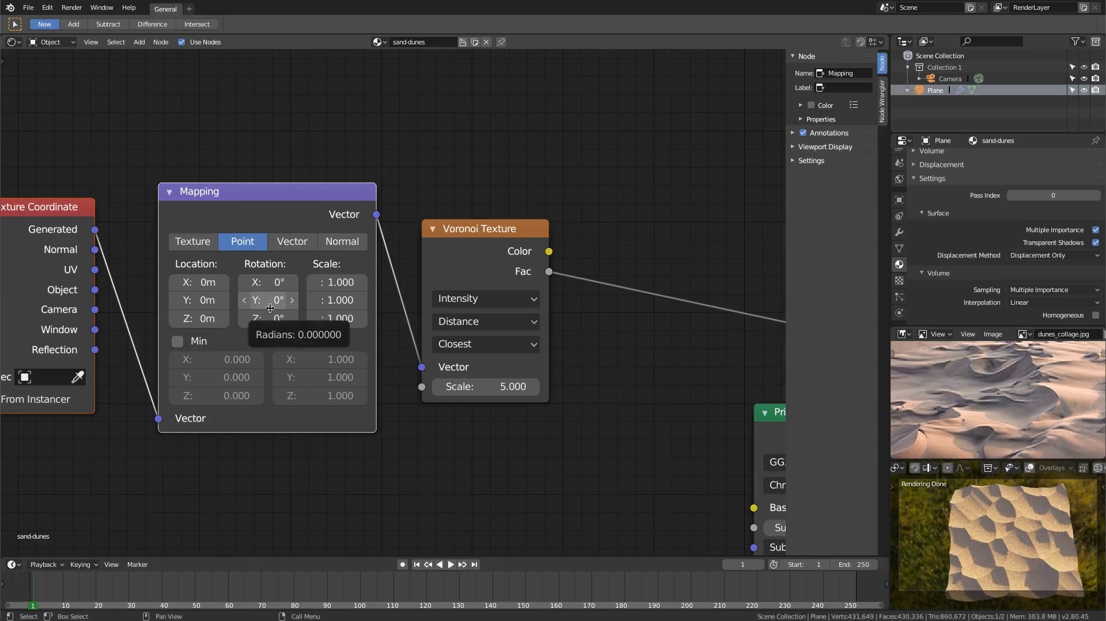
{"action": "mouse_move", "coordinate": [326, 284]}
{"action": "left_mouse_down"}
{"action": "mouse_move", "coordinate": [253, 285]}
{"action": "mouse_move", "coordinate": [307, 285]}
{"action": "left_mouse_up"}
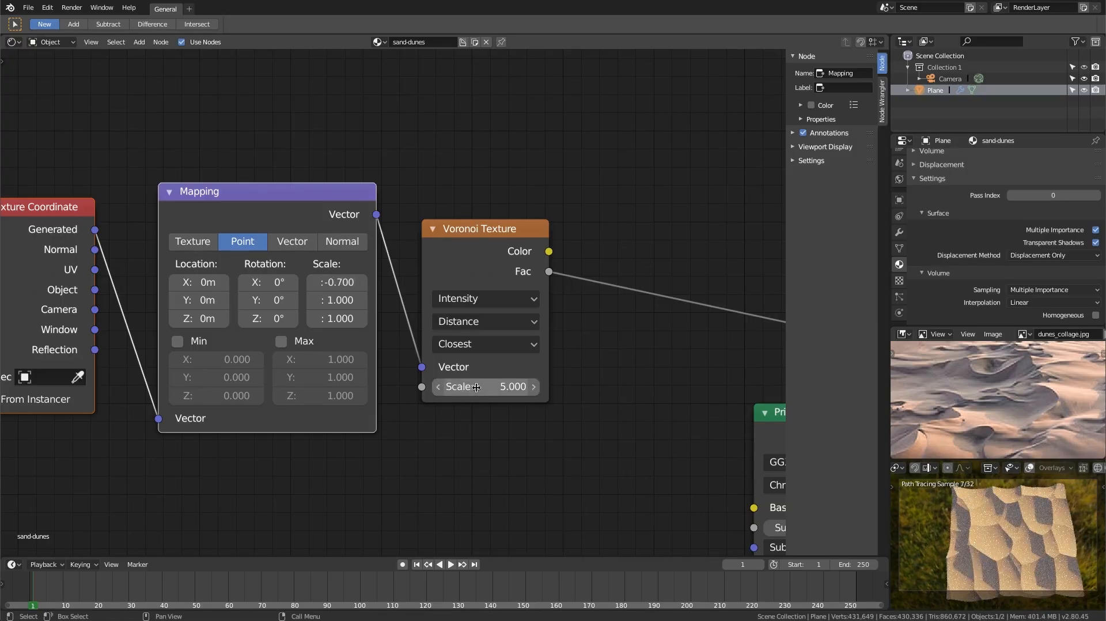
{"action": "left_click", "coordinate": [330, 282]}
{"action": "type", "text": "1"}
{"action": "key", "text": "Return"}
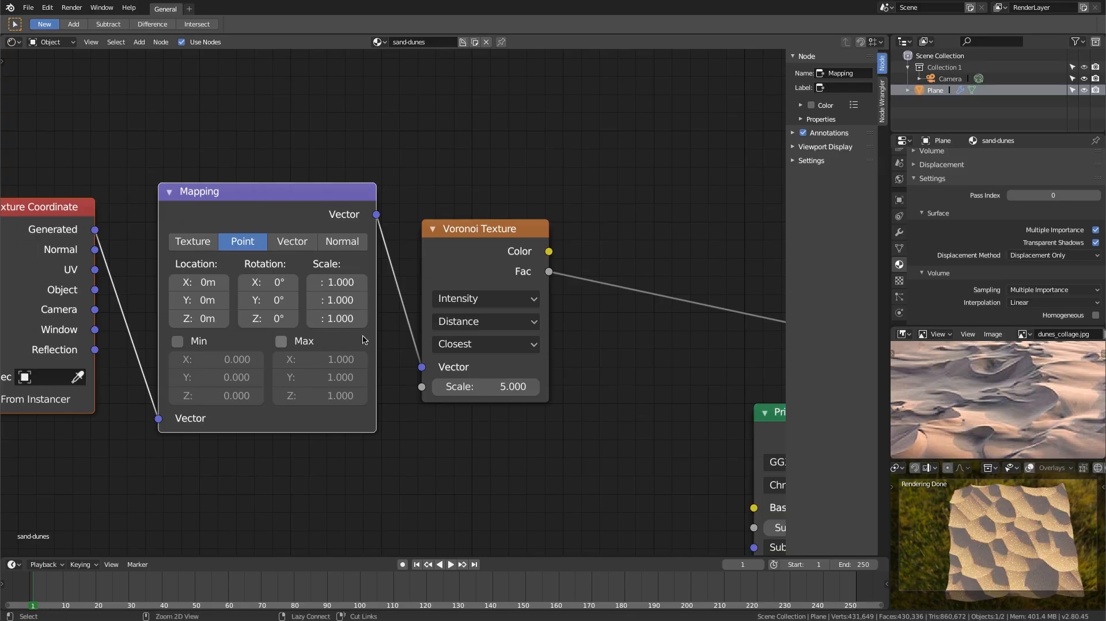
Delete the Mapping node while keeping the Texture Coordinate node connected to the Voronoi Texture
{"action": "scroll", "coordinate": [362, 339], "scroll_direction": "down", "scroll_amount": 2}
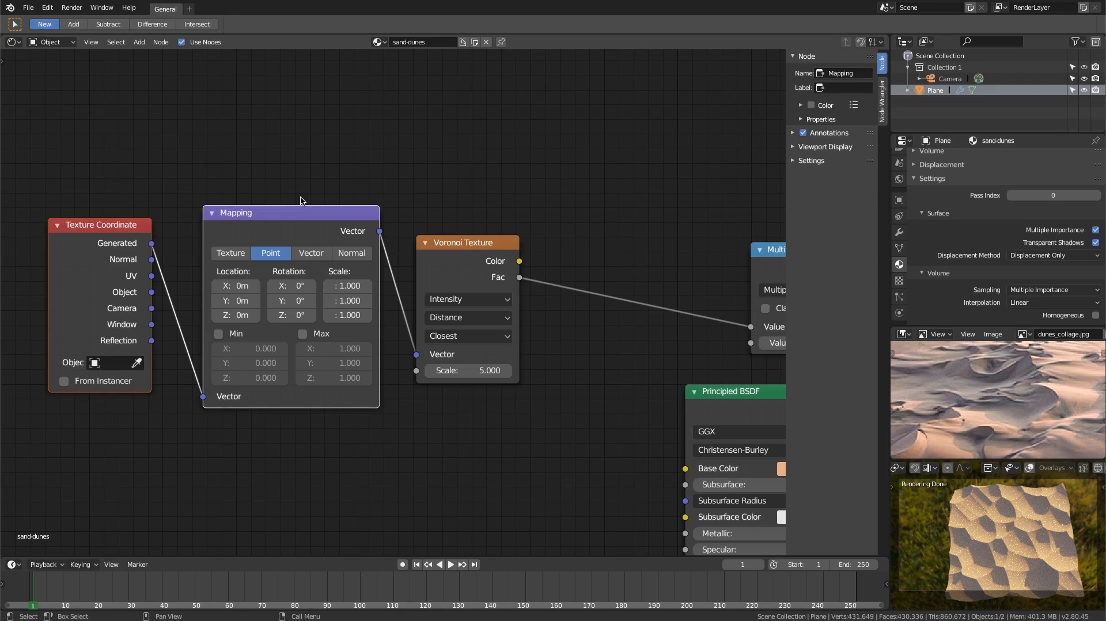
{"action": "left_click", "coordinate": [275, 210]}
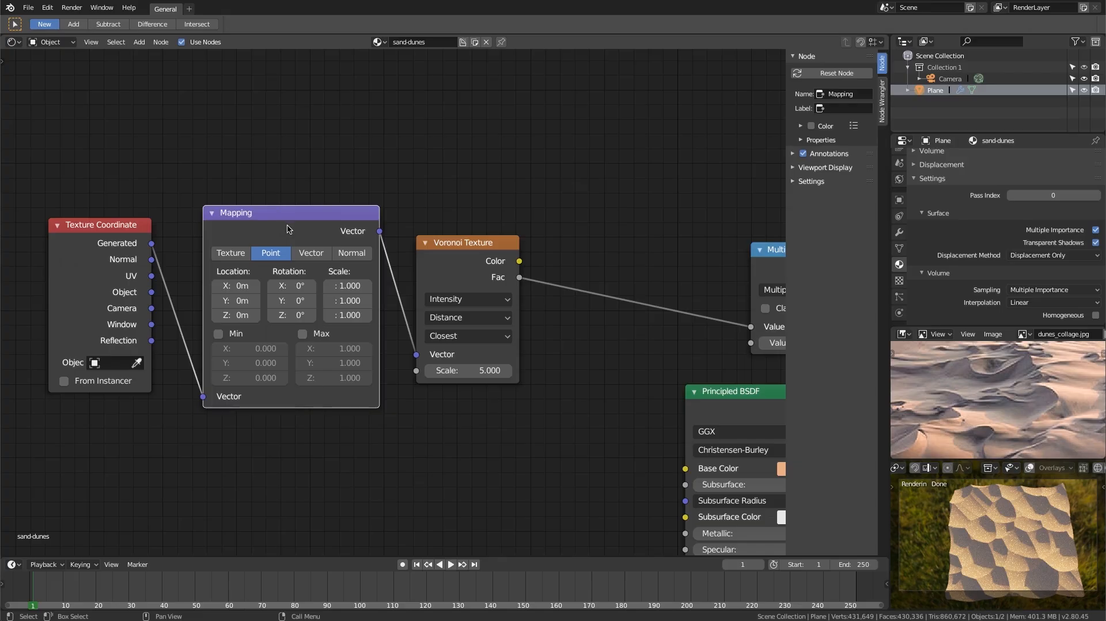
{"action": "key", "text": "ctrl+x"}
Insert a MixRGB node on the link between the Texture Coordinate's Generated output and the Voronoi Texture's Vector input
{"action": "middle_click_drag", "start_coordinate": [289, 256], "coordinate": [313, 200]}
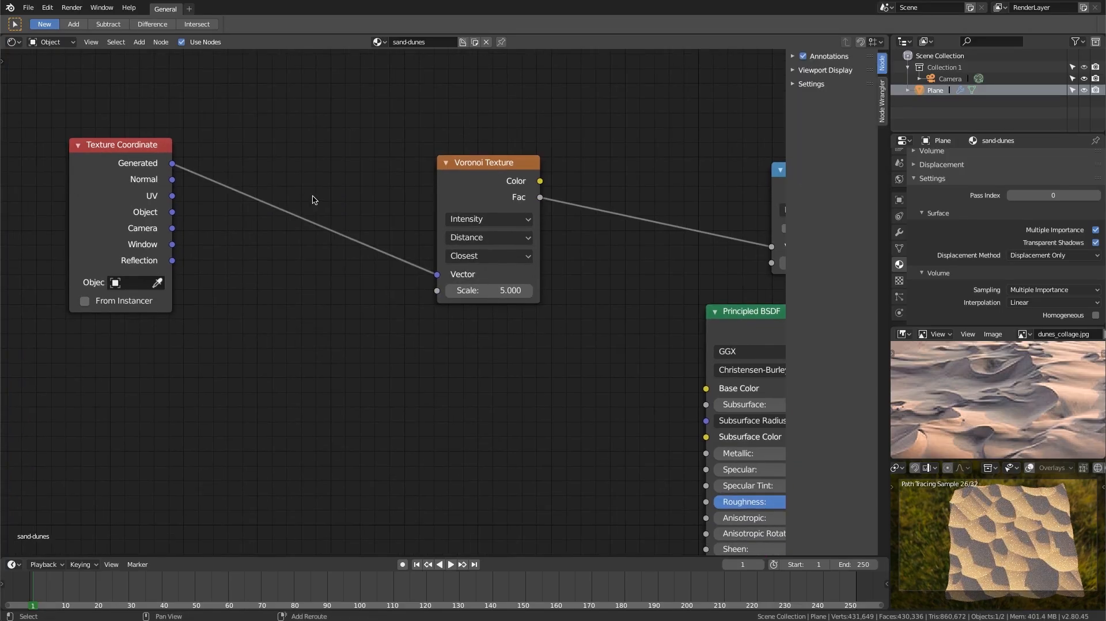
{"action": "key", "text": "shift+a"}
{"action": "mouse_move", "coordinate": [299, 148]}
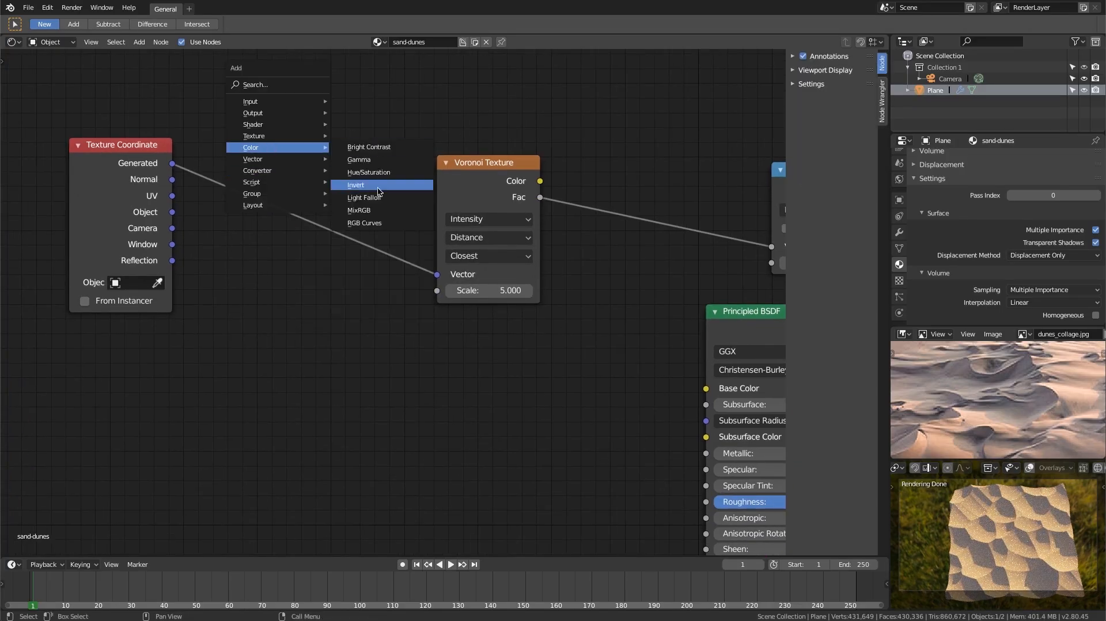
{"action": "left_click", "coordinate": [358, 210]}
{"action": "left_click", "coordinate": [351, 173]}
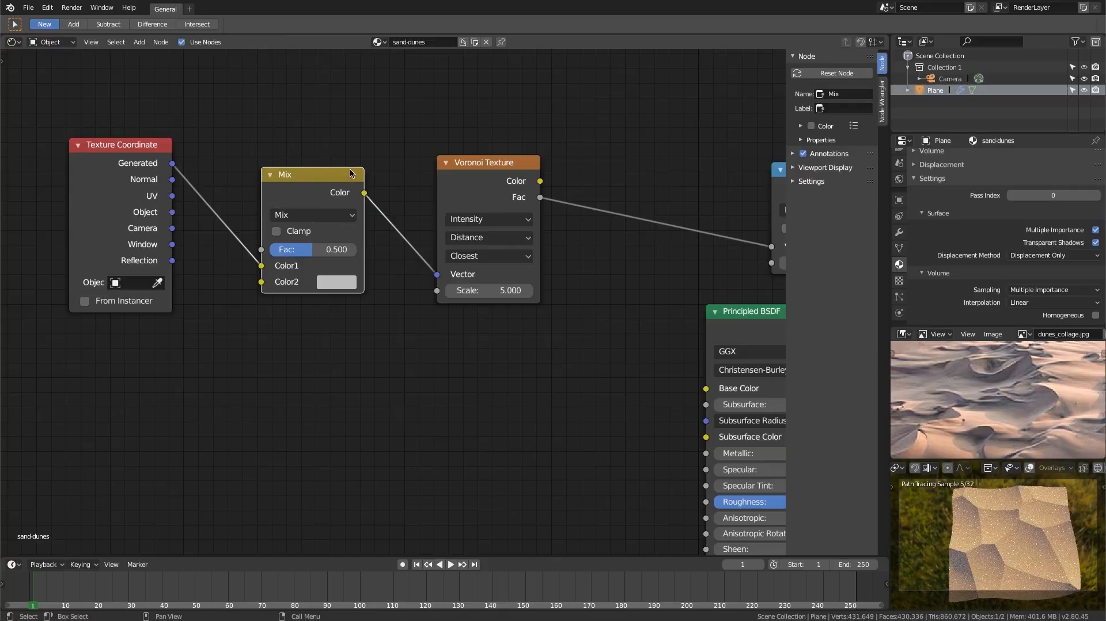
{"action": "middle_click_drag", "start_coordinate": [350, 172], "coordinate": [367, 215]}
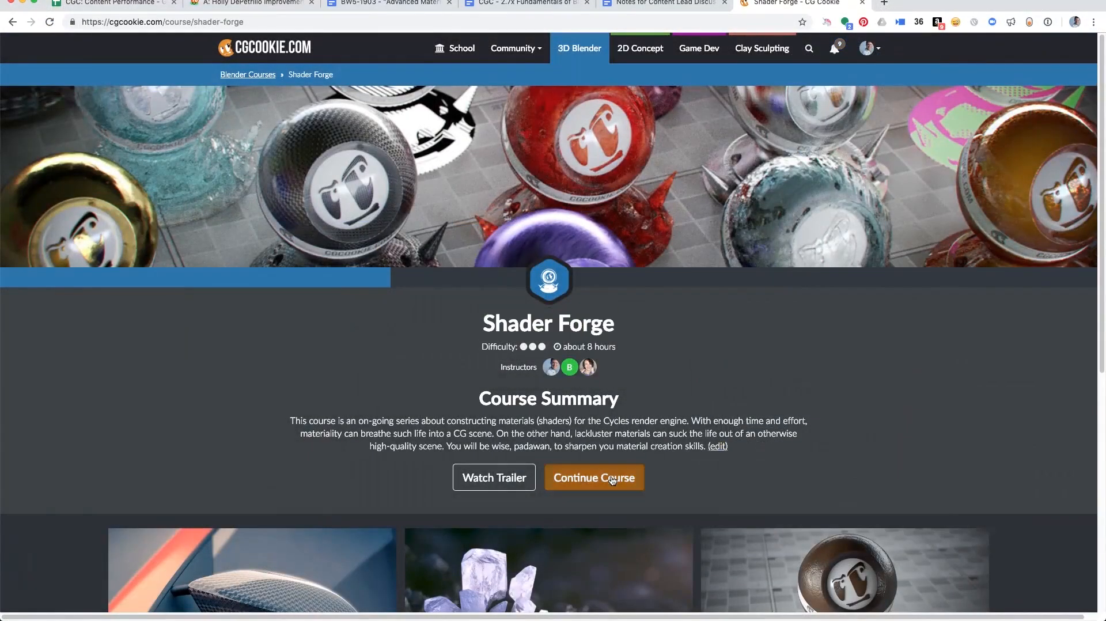
{"action": "left_click", "coordinate": [611, 478]}
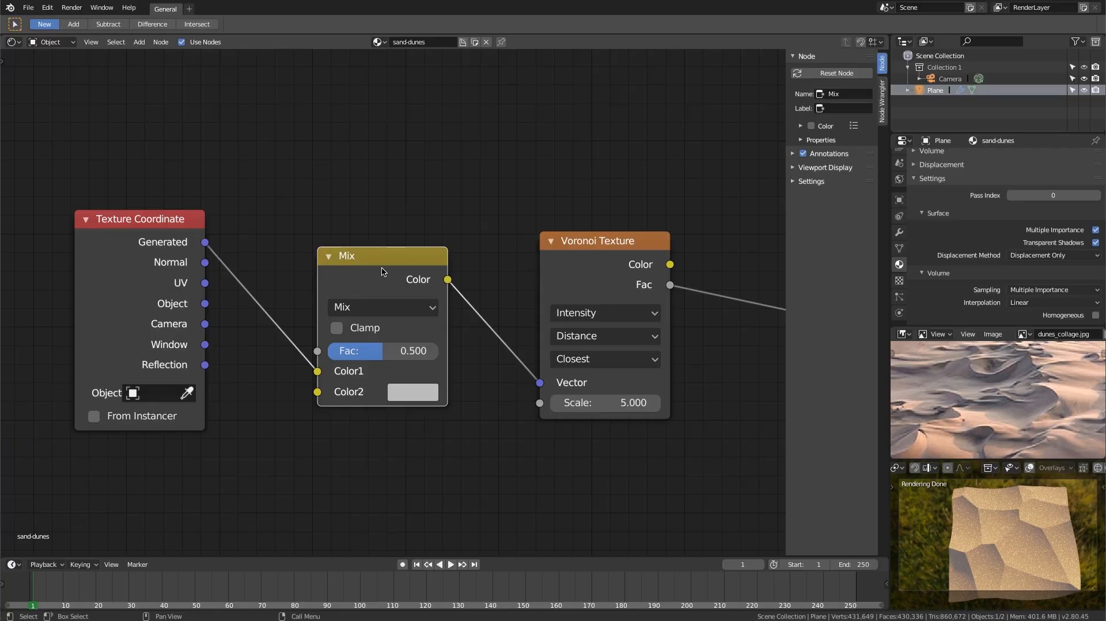
Set the Mix node's Color2 to pure red with R 1, G 0 and B 0
{"action": "left_click", "coordinate": [409, 393]}
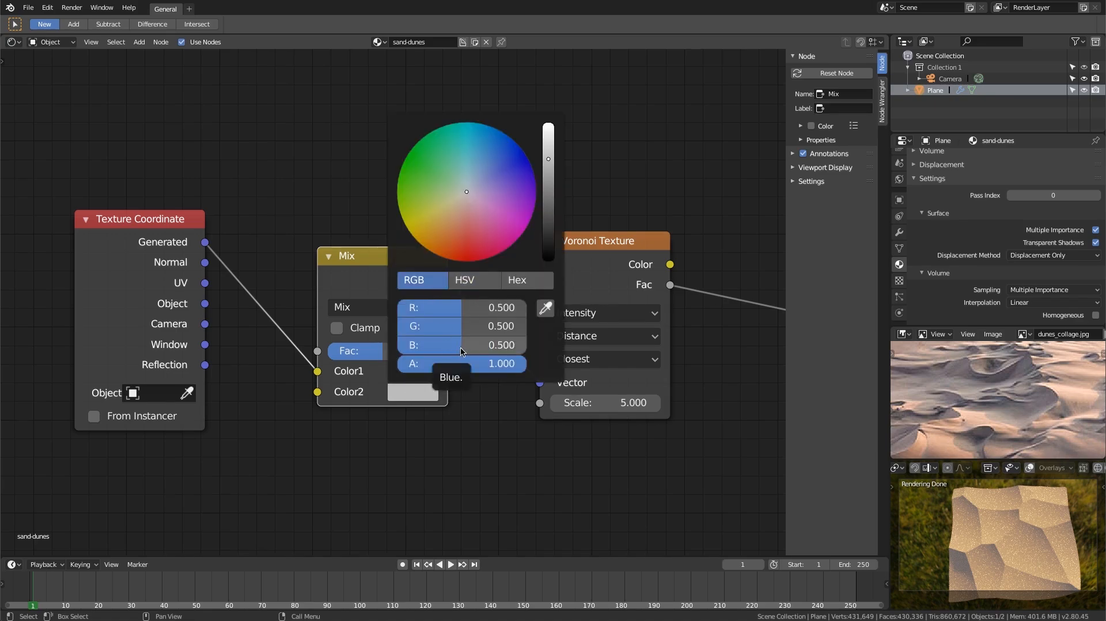
{"action": "left_click_drag", "start_coordinate": [462, 348], "coordinate": [397, 348]}
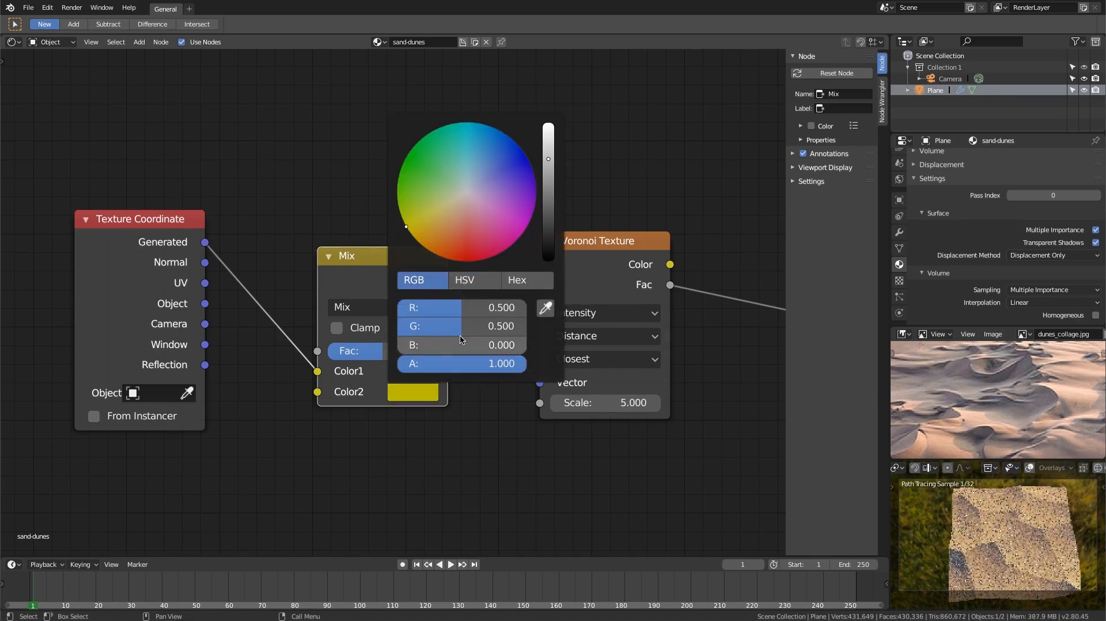
{"action": "left_click_drag", "start_coordinate": [463, 329], "coordinate": [397, 329]}
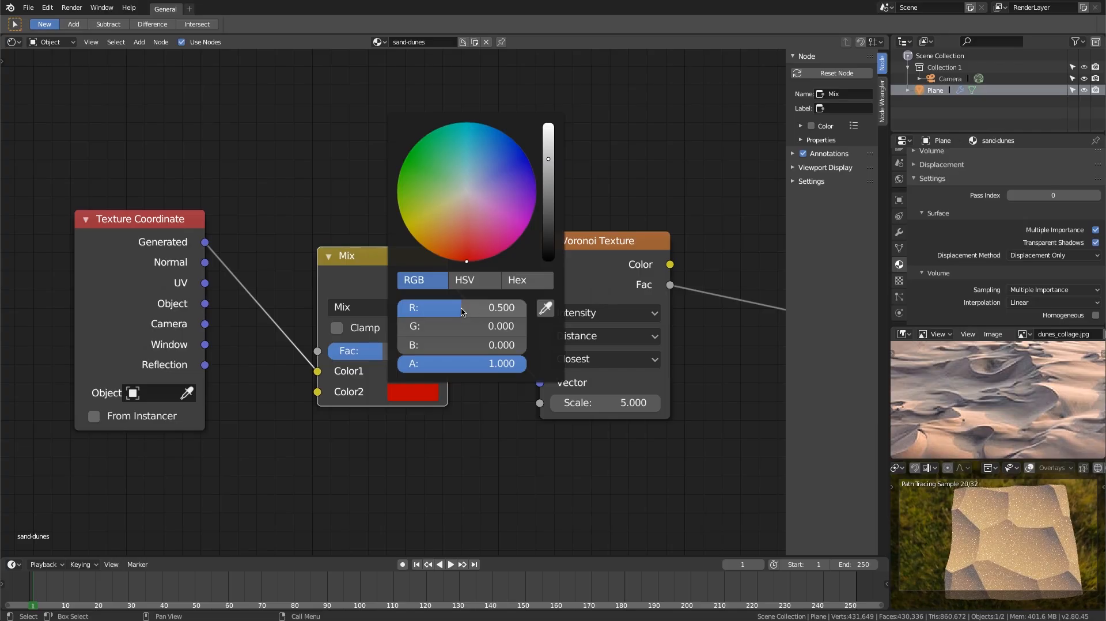
{"action": "left_click_drag", "start_coordinate": [463, 309], "coordinate": [526, 310]}
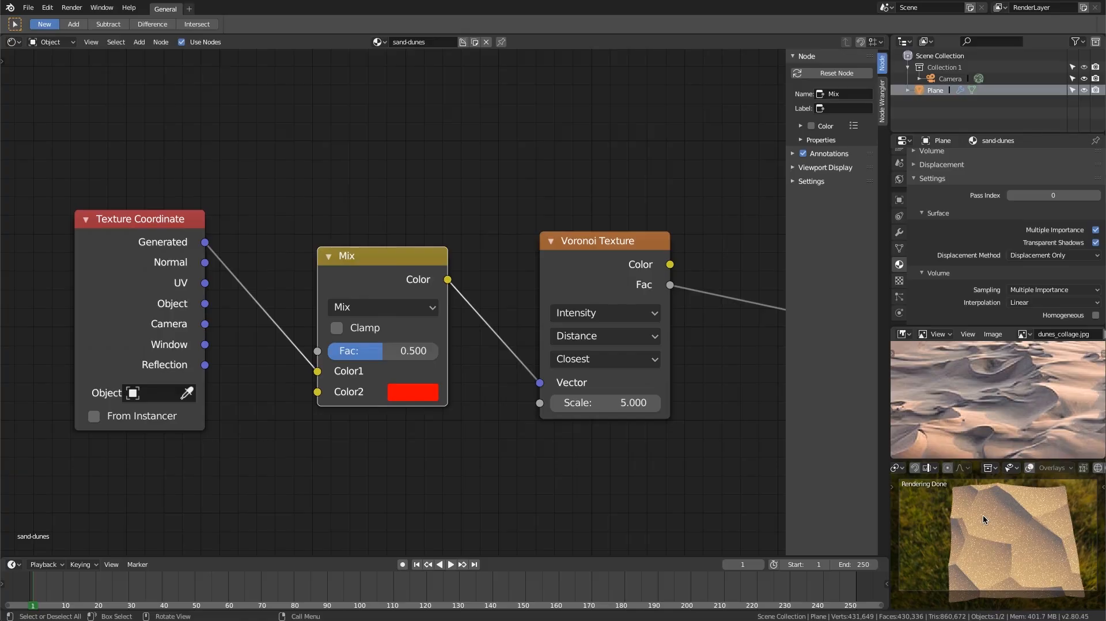
{"action": "left_click", "coordinate": [413, 393]}
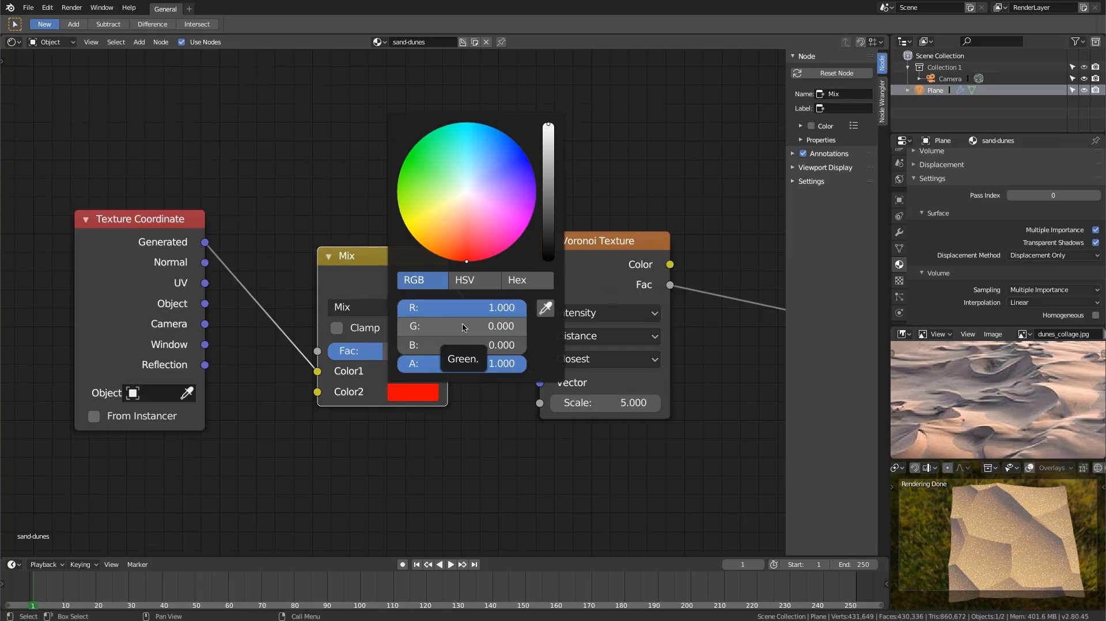
Add a Noise Texture node below the Texture Coordinate node and preview its Color output on the plane
{"action": "middle_click_drag", "start_coordinate": [289, 158], "coordinate": [319, 62]}
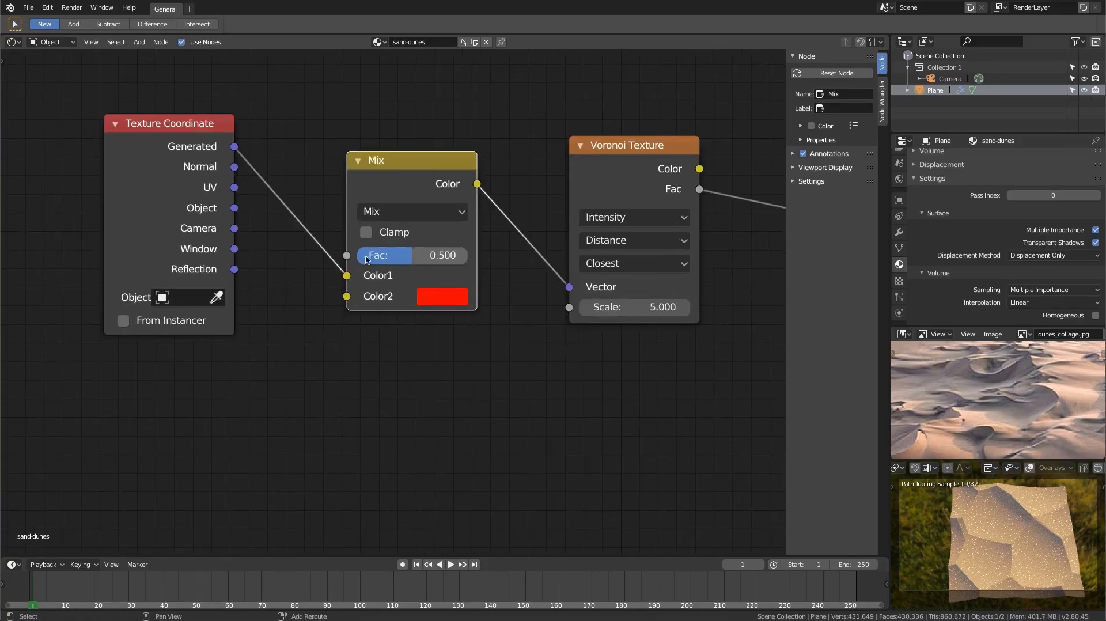
{"action": "key", "text": "shift+a"}
{"action": "mouse_move", "coordinate": [247, 353]}
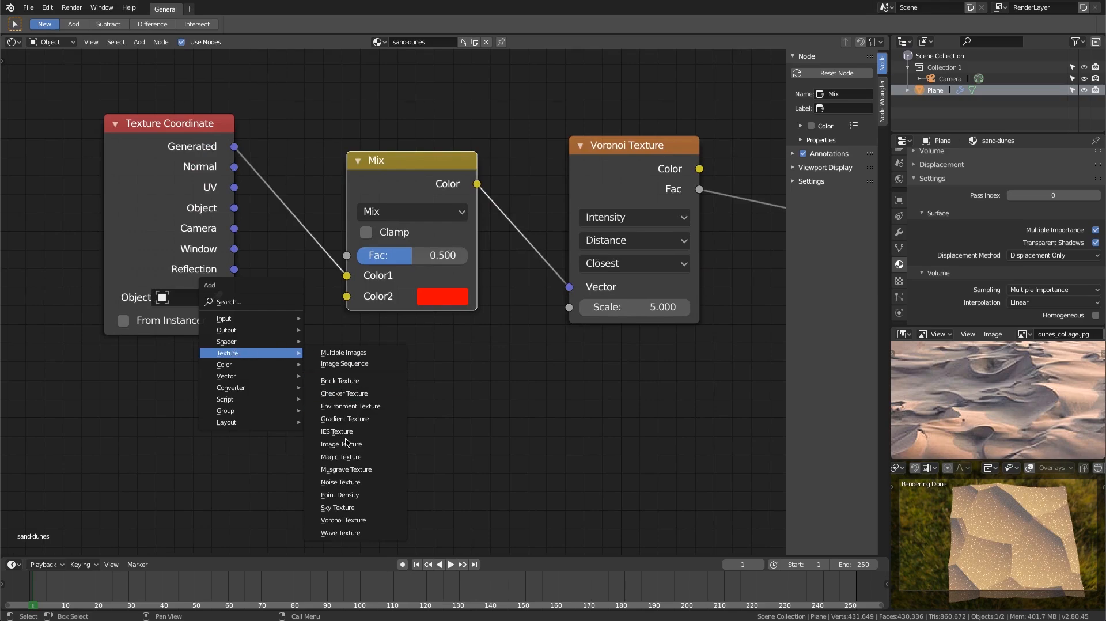
{"action": "left_click", "coordinate": [337, 483]}
{"action": "left_click", "coordinate": [110, 367]}
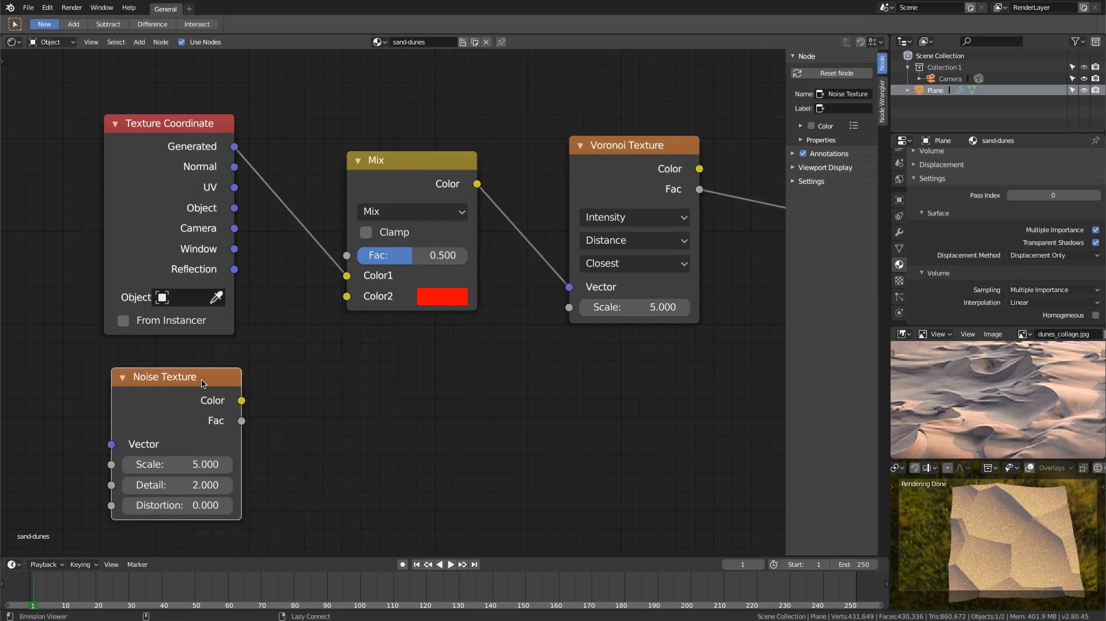
{"action": "left_click", "coordinate": [203, 384], "text": "ctrl+shift"}
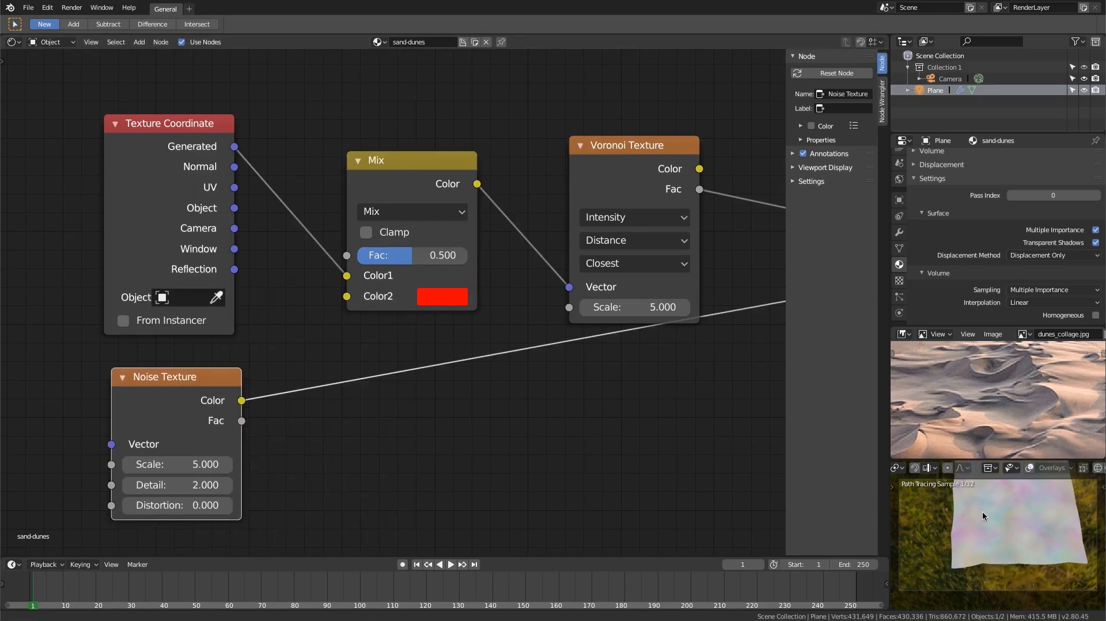
{"action": "scroll", "coordinate": [988, 513], "scroll_direction": "up", "scroll_amount": 3}
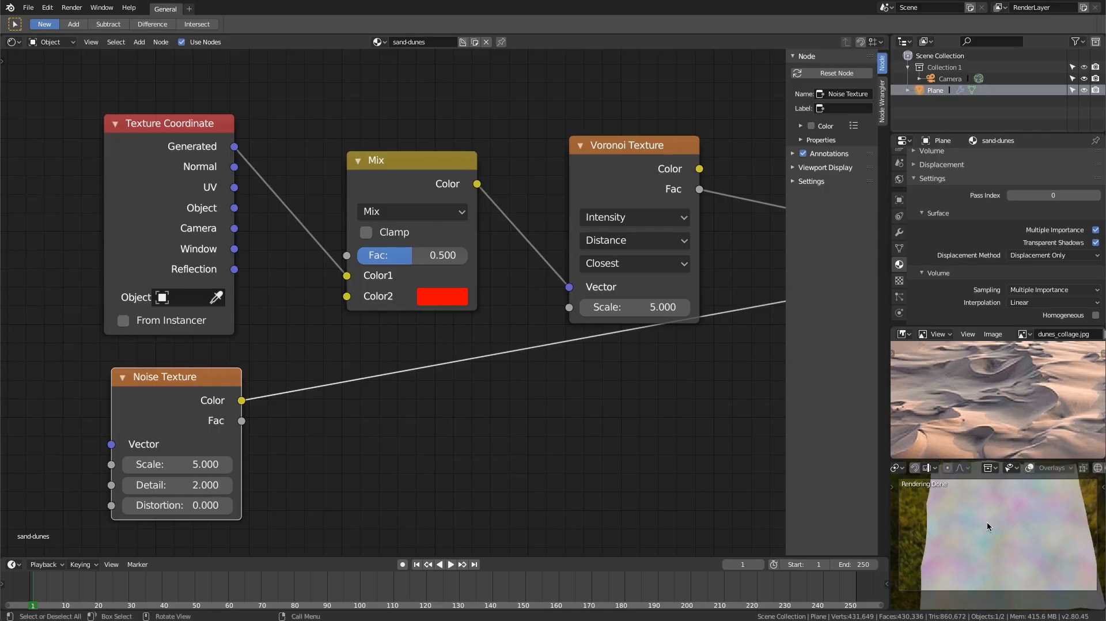
Link the Noise Texture's Color output to the Mix node's Color2 and route the Principled BSDF back to the Material Output's Surface
{"action": "left_click_drag", "start_coordinate": [242, 401], "coordinate": [277, 370]}
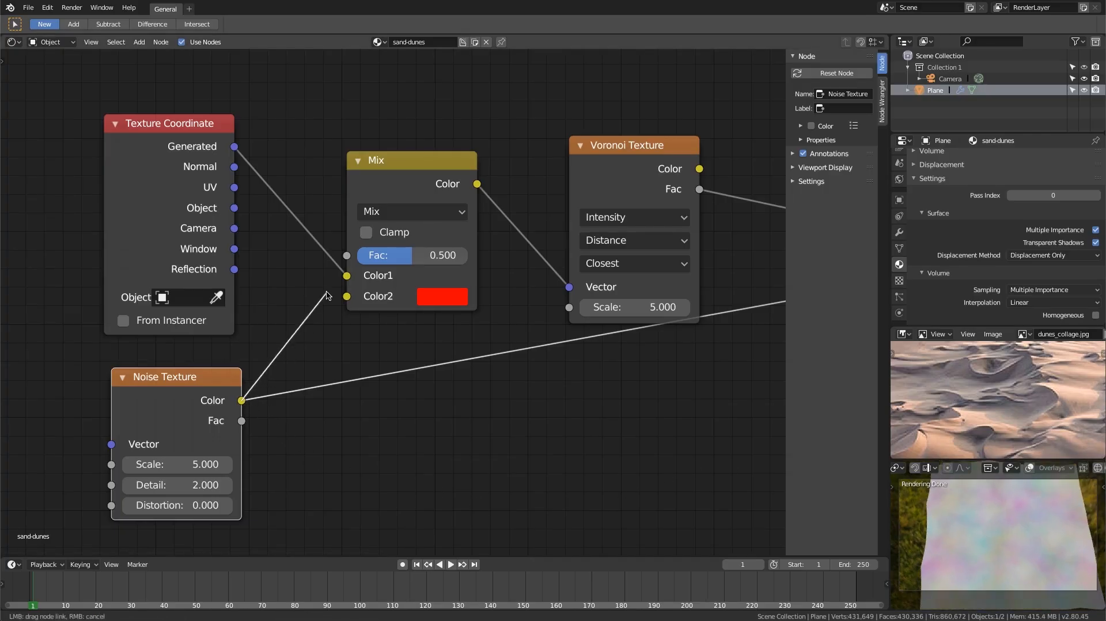
{"action": "left_click_drag", "start_coordinate": [346, 297], "coordinate": [346, 296]}
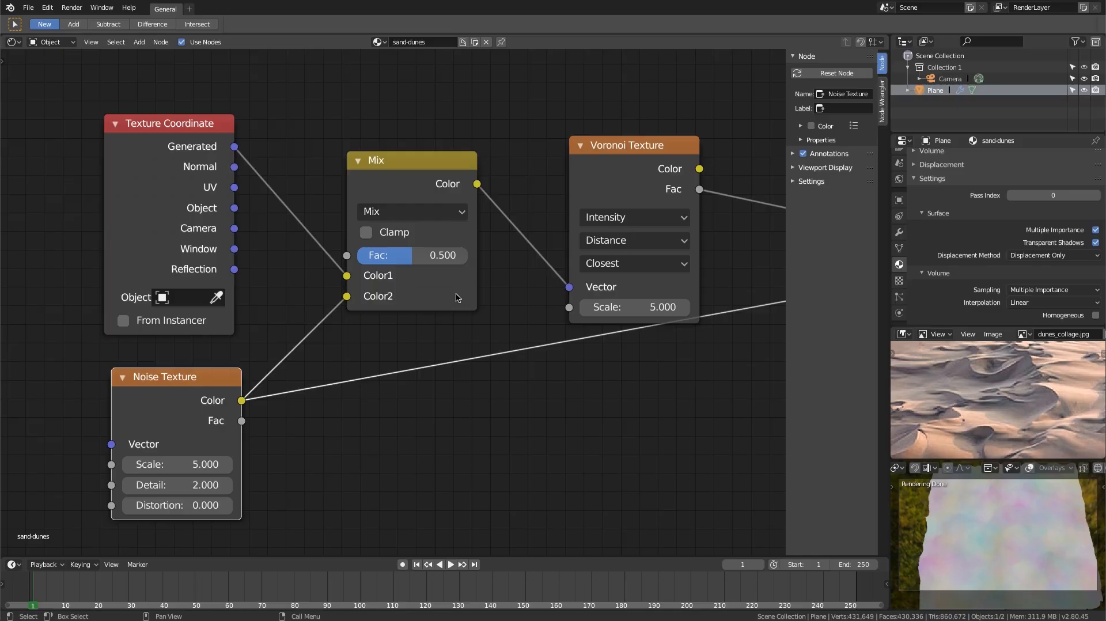
{"action": "middle_click_drag", "start_coordinate": [702, 232], "coordinate": [398, 228]}
{"action": "scroll", "coordinate": [449, 243], "scroll_direction": "down", "scroll_amount": 3}
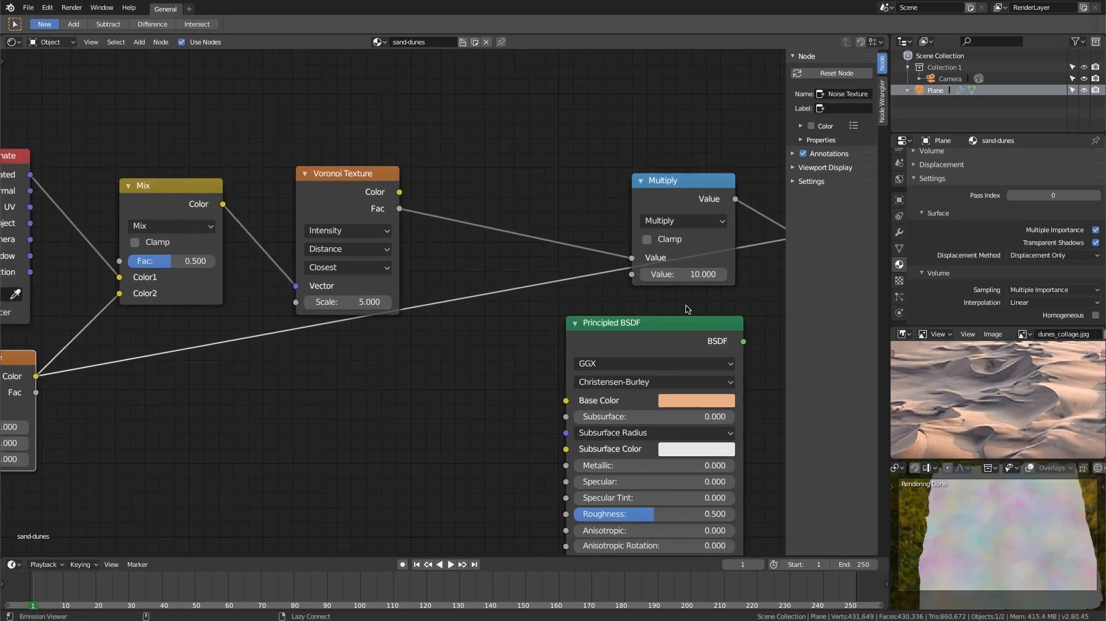
{"action": "left_click", "coordinate": [697, 325]}
{"action": "middle_click_drag", "start_coordinate": [711, 322], "coordinate": [511, 287]}
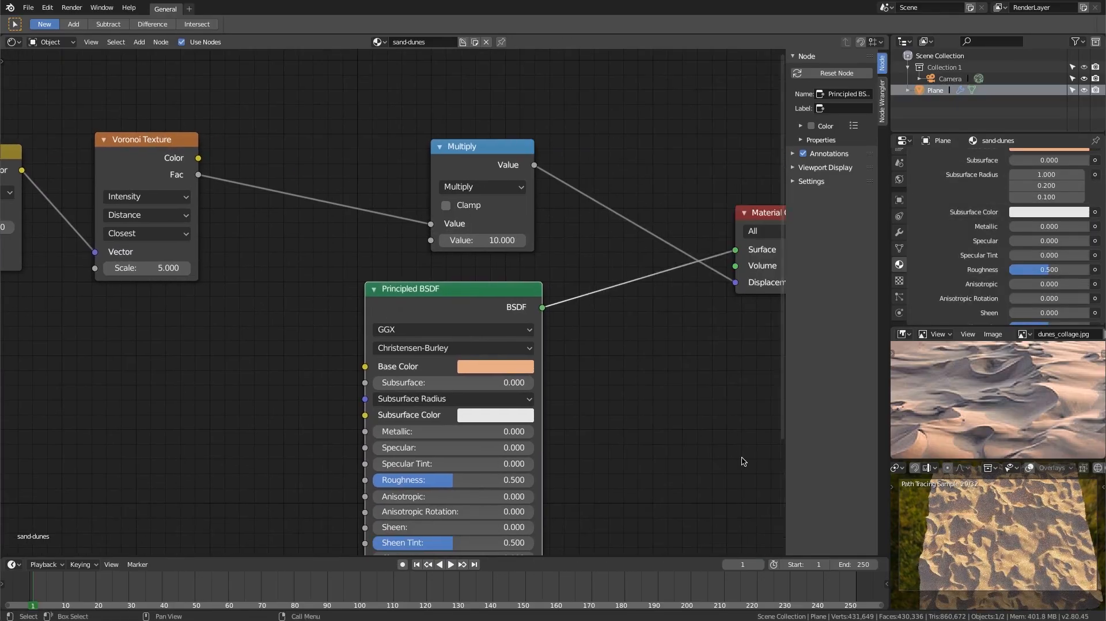
{"action": "middle_click_drag", "start_coordinate": [994, 530], "coordinate": [1042, 483]}
{"action": "scroll", "coordinate": [1002, 518], "scroll_direction": "up", "scroll_amount": 4}
{"action": "scroll", "coordinate": [1022, 532], "scroll_direction": "down", "scroll_amount": 5}
{"action": "mouse_move", "coordinate": [1036, 530]}
{"action": "middle_mouse_down"}
{"action": "mouse_move", "coordinate": [1021, 530]}
{"action": "mouse_move", "coordinate": [1021, 542]}
{"action": "mouse_move", "coordinate": [1030, 518]}
{"action": "middle_mouse_up"}
{"action": "scroll", "coordinate": [1022, 532], "scroll_direction": "up", "scroll_amount": 3}
{"action": "scroll", "coordinate": [1022, 542], "scroll_direction": "down", "scroll_amount": 3}
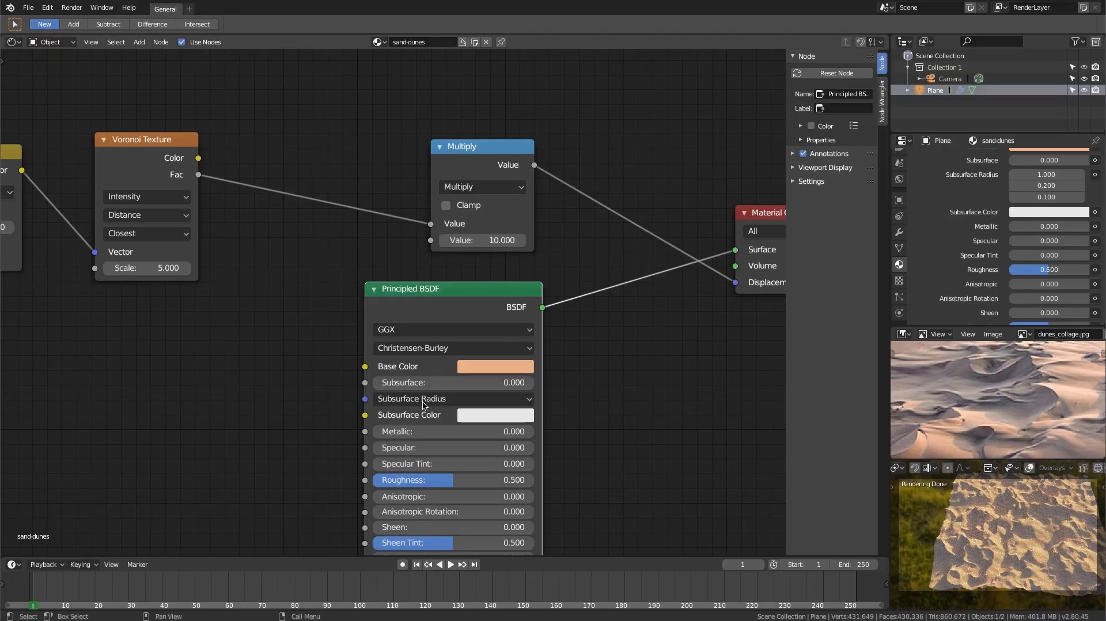
Try lowering the Mix node's Fac to about 0.209, and set it to 0
{"action": "middle_click_drag", "start_coordinate": [181, 379], "coordinate": [472, 346]}
{"action": "middle_click_drag", "start_coordinate": [274, 360], "coordinate": [456, 353]}
{"action": "middle_click_drag", "start_coordinate": [402, 290], "coordinate": [410, 313]}
{"action": "scroll", "coordinate": [421, 322], "scroll_direction": "up", "scroll_amount": 3}
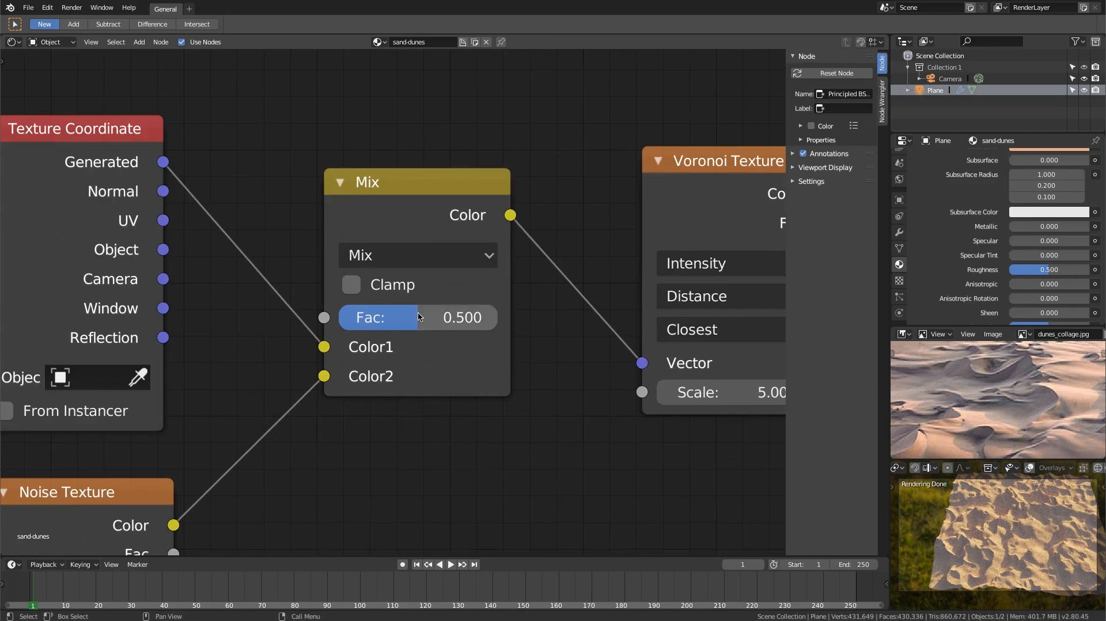
{"action": "mouse_move", "coordinate": [419, 316]}
{"action": "left_mouse_down"}
{"action": "mouse_move", "coordinate": [498, 318]}
{"action": "mouse_move", "coordinate": [376, 317]}
{"action": "left_mouse_up"}
{"action": "left_click", "coordinate": [376, 318]}
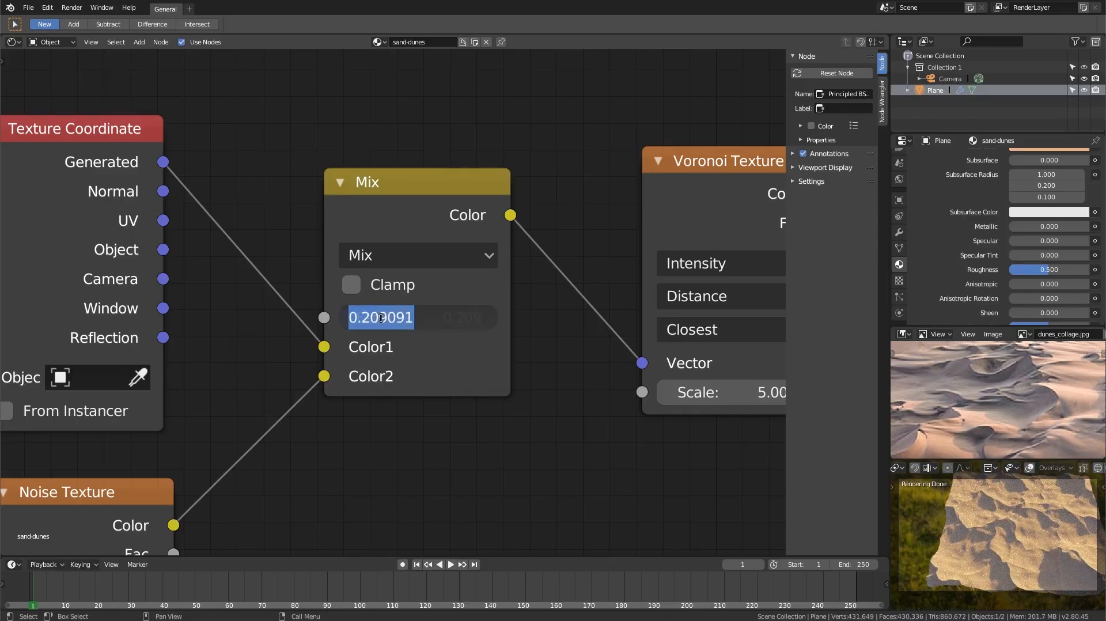
{"action": "type", "text": "0"}
{"action": "key", "text": "Return"}
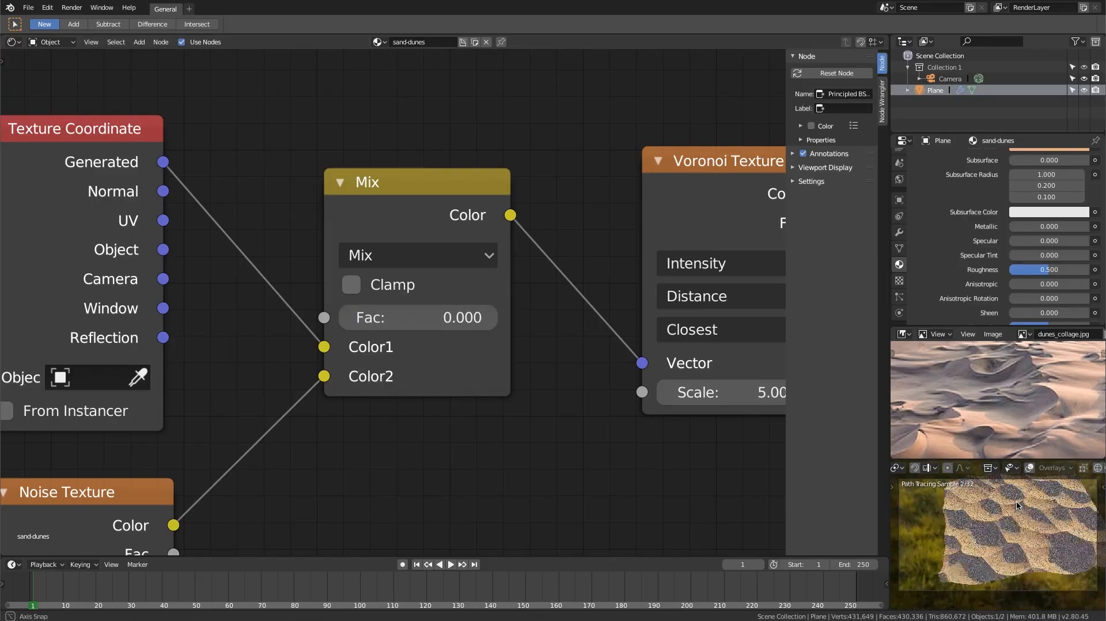
Try out Fac values of 0.1 and 0.2 on the Mix node, checking the dunes closely in the rendered view
{"action": "left_click", "coordinate": [405, 320]}
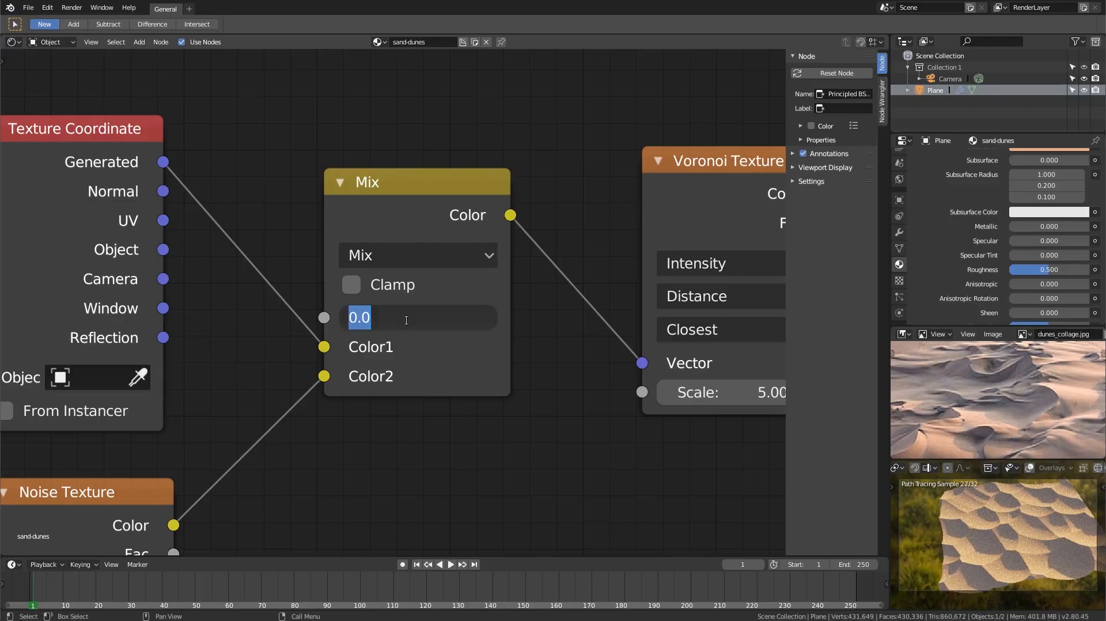
{"action": "type", "text": ".1"}
{"action": "key", "text": "Return"}
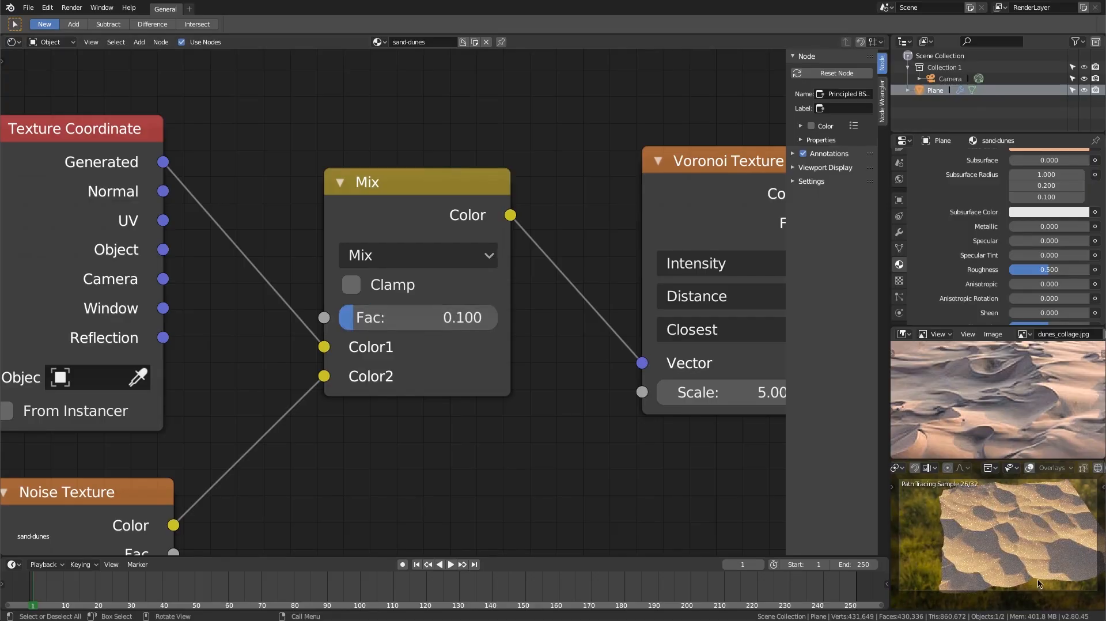
{"action": "scroll", "coordinate": [1024, 552], "scroll_direction": "up", "scroll_amount": 5}
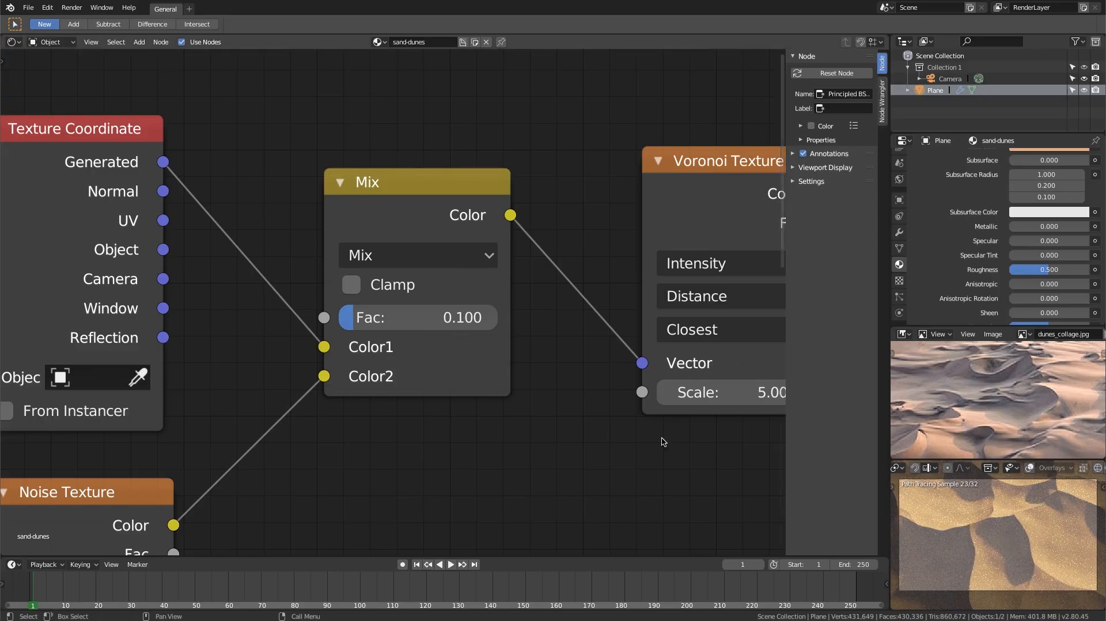
{"action": "left_click", "coordinate": [355, 319]}
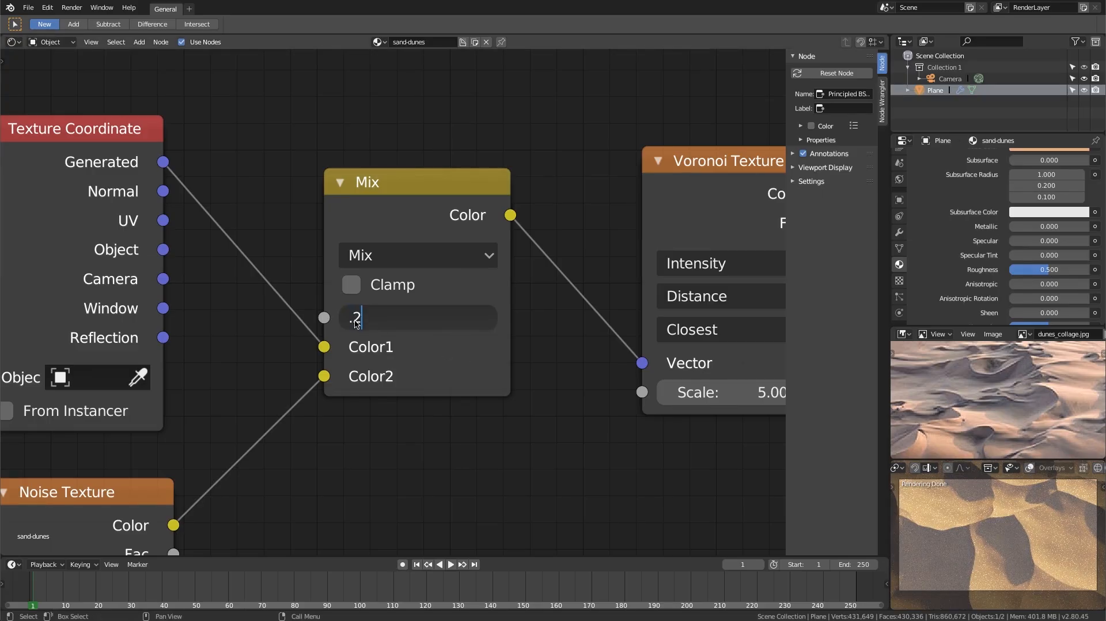
{"action": "key", "text": "Return"}
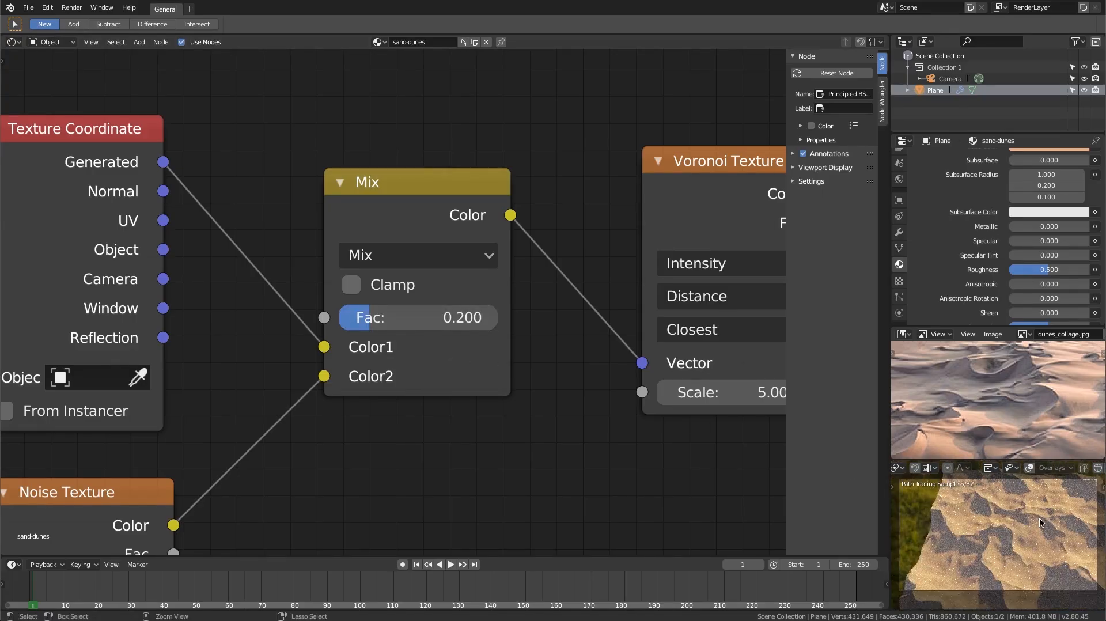
{"action": "scroll", "coordinate": [1042, 522], "scroll_direction": "down", "scroll_amount": 5}
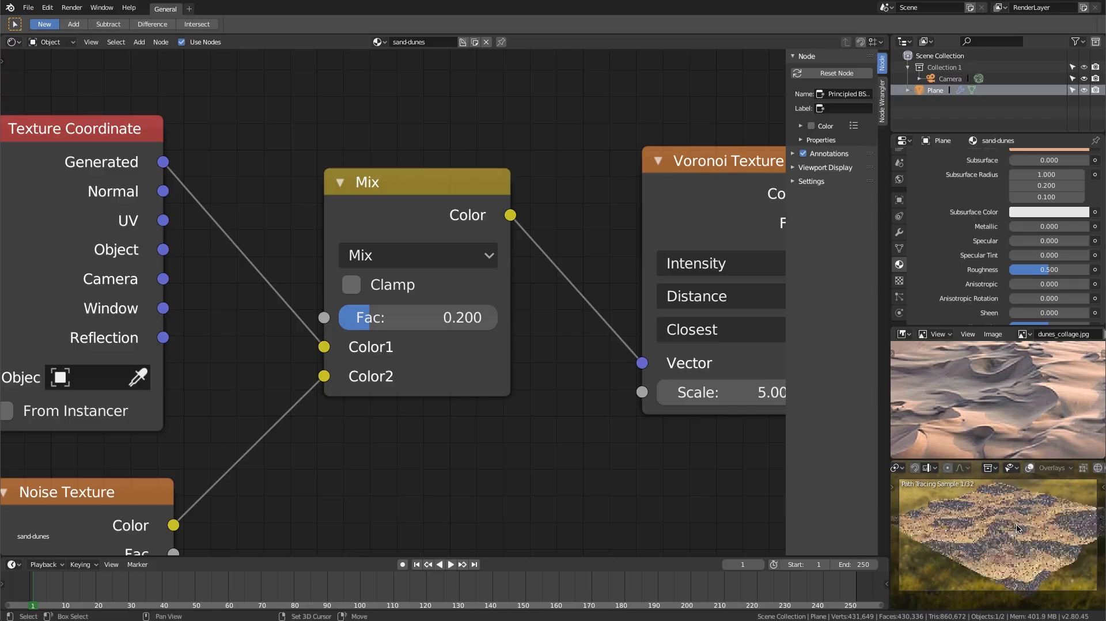
{"action": "scroll", "coordinate": [1017, 529], "scroll_direction": "up", "scroll_amount": 3}
Set the Mix node's Fac back to 0.1
{"action": "left_click", "coordinate": [403, 315]}
{"action": "type", "text": "."}
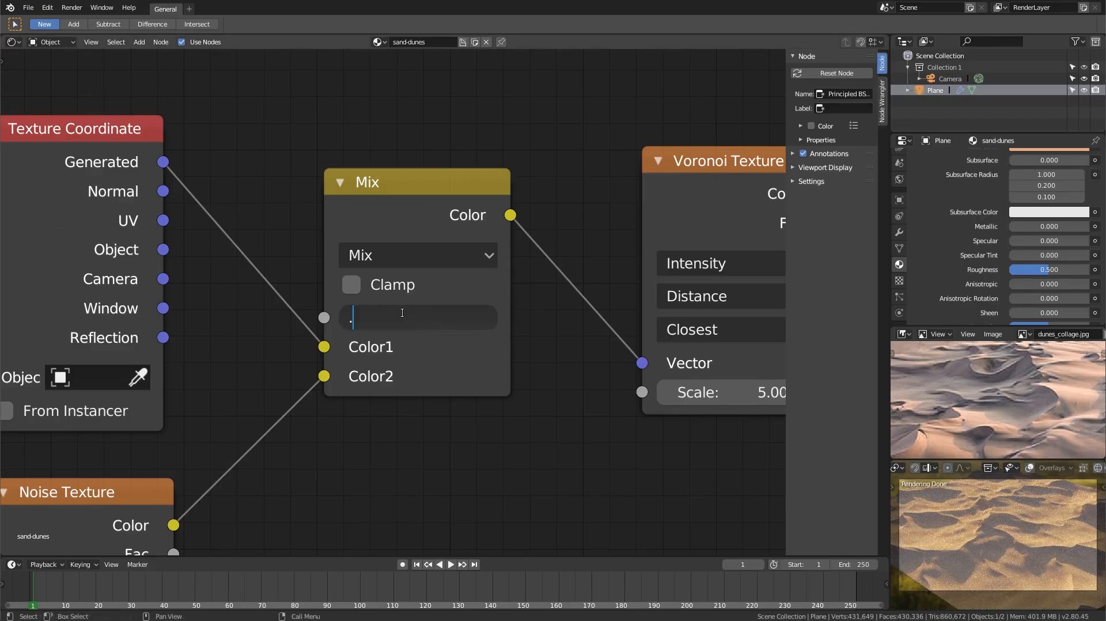
{"action": "type", "text": "1"}
{"action": "key", "text": "Return"}
Compare the rendered dunes from a low angle with the orange desert photo in the reference collage
{"action": "middle_click_drag", "start_coordinate": [1009, 539], "coordinate": [1017, 513]}
{"action": "middle_click_drag", "start_coordinate": [1023, 442], "coordinate": [911, 394]}
{"action": "middle_click_drag", "start_coordinate": [968, 429], "coordinate": [907, 407]}
{"action": "middle_click_drag", "start_coordinate": [1032, 397], "coordinate": [1020, 441], "text": "ctrl"}
{"action": "middle_click_drag", "start_coordinate": [1032, 375], "coordinate": [992, 351]}
{"action": "mouse_move", "coordinate": [1009, 545]}
{"action": "middle_mouse_down"}
{"action": "mouse_move", "coordinate": [1014, 537]}
{"action": "mouse_move", "coordinate": [1009, 559]}
{"action": "mouse_move", "coordinate": [1003, 541]}
{"action": "mouse_move", "coordinate": [1034, 535]}
{"action": "mouse_move", "coordinate": [1003, 527]}
{"action": "mouse_move", "coordinate": [1026, 526]}
{"action": "middle_mouse_up"}
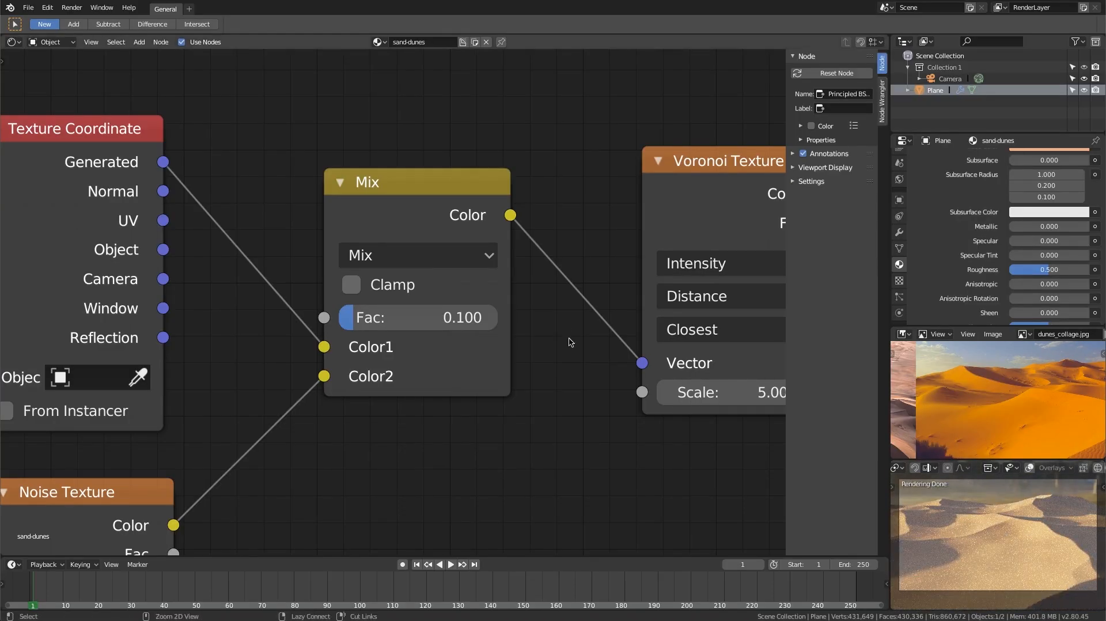
Set the Multiply node's value to 15 and check the taller dunes in the rendered view
{"action": "scroll", "coordinate": [569, 341], "scroll_direction": "down", "scroll_amount": 7}
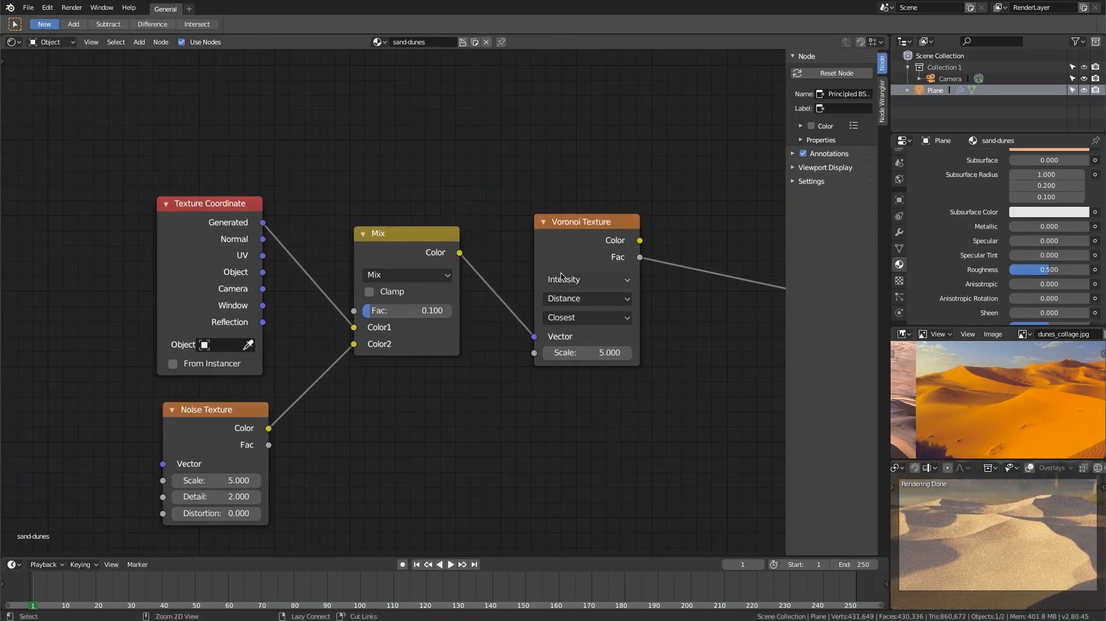
{"action": "middle_click_drag", "start_coordinate": [720, 305], "coordinate": [402, 289]}
{"action": "middle_click_drag", "start_coordinate": [595, 292], "coordinate": [497, 298], "text": "shift"}
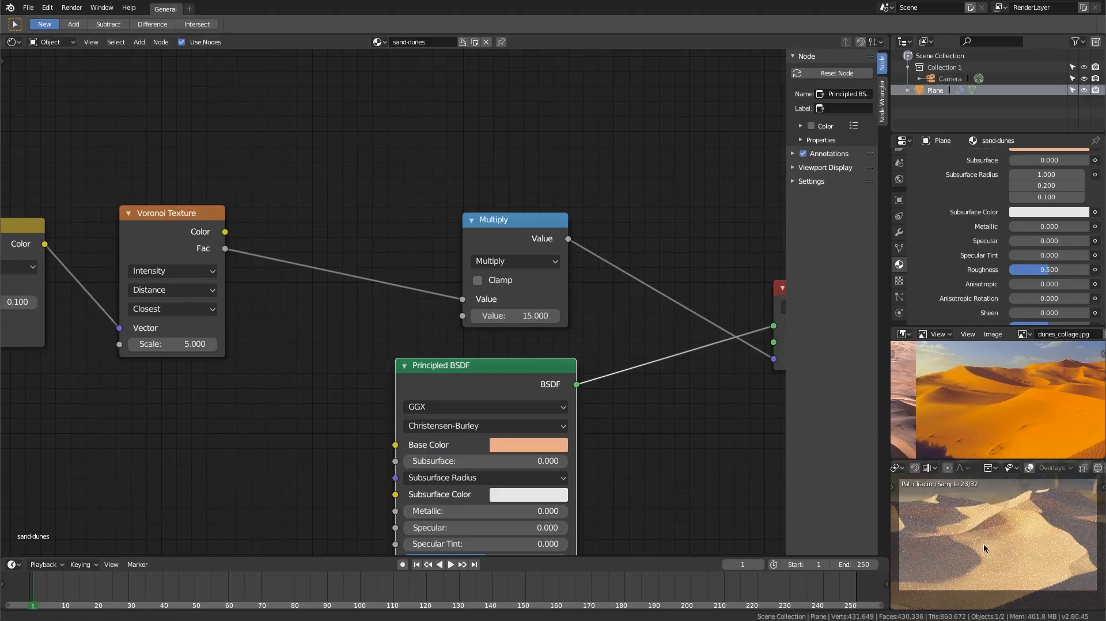
{"action": "mouse_move", "coordinate": [984, 545]}
{"action": "middle_mouse_down"}
{"action": "mouse_move", "coordinate": [1032, 545]}
{"action": "mouse_move", "coordinate": [983, 543]}
{"action": "mouse_move", "coordinate": [1028, 549]}
{"action": "mouse_move", "coordinate": [986, 535]}
{"action": "mouse_move", "coordinate": [1016, 552]}
{"action": "middle_mouse_up"}
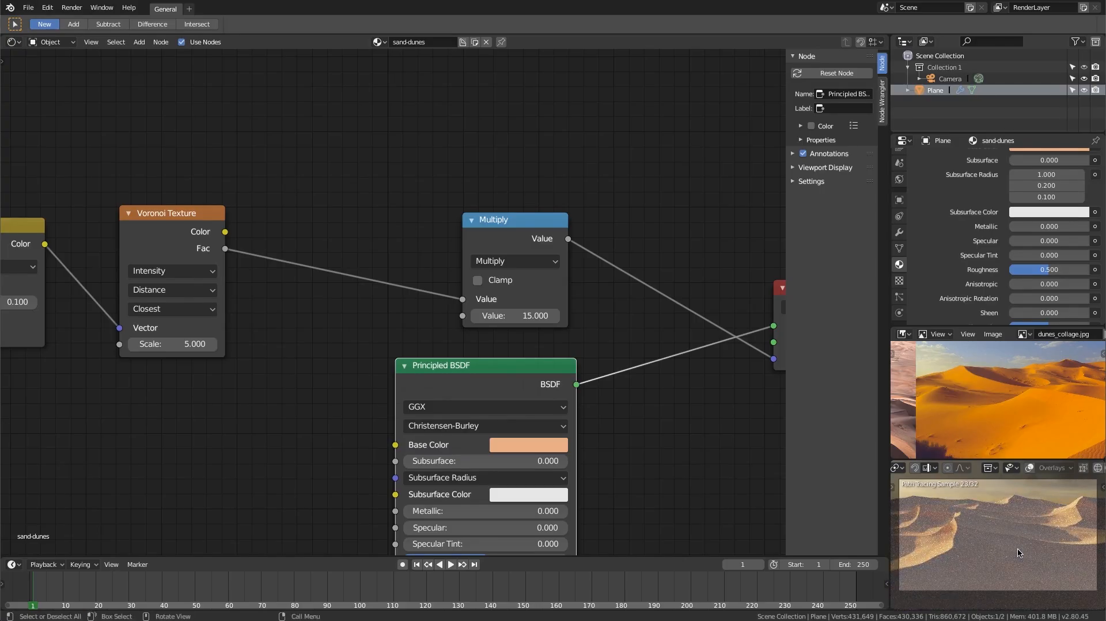
Try a Scale of 10 on the Noise Texture node, and reset the Scale to 5
{"action": "scroll", "coordinate": [114, 308], "scroll_direction": "down", "scroll_amount": 2}
{"action": "middle_click_drag", "start_coordinate": [113, 308], "coordinate": [434, 273]}
{"action": "scroll", "coordinate": [369, 318], "scroll_direction": "up", "scroll_amount": 3}
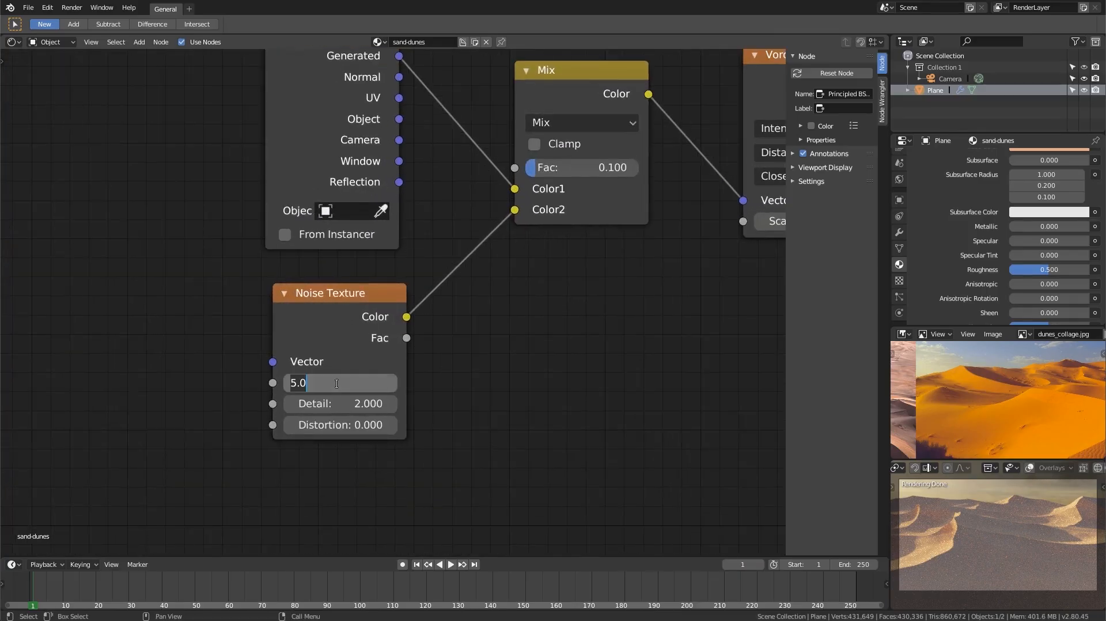
{"action": "key", "text": "Return"}
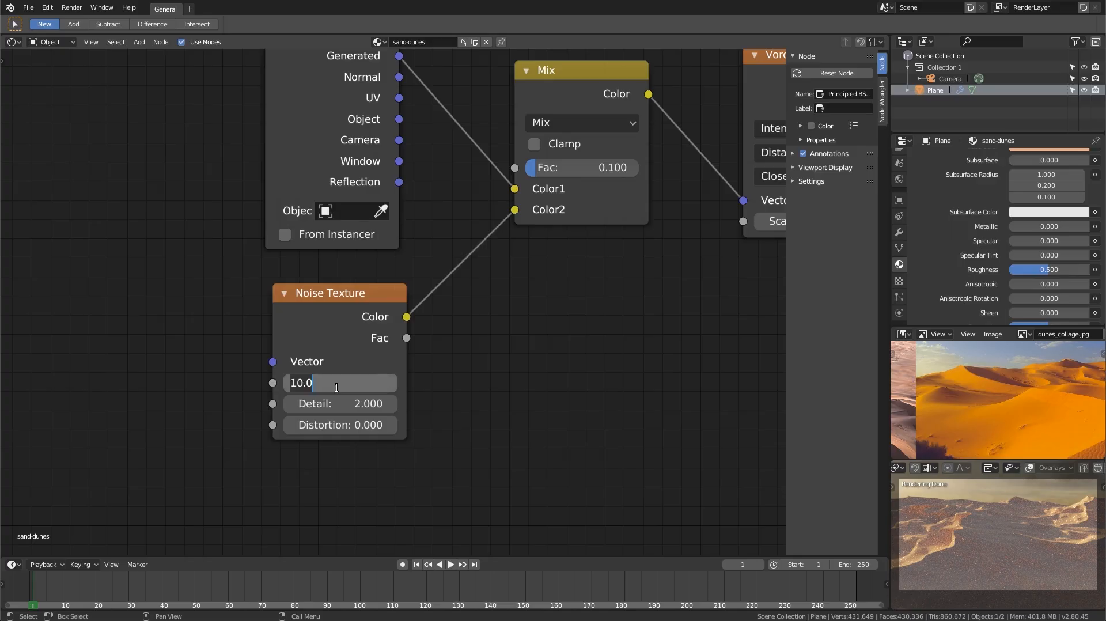
{"action": "type", "text": "5"}
{"action": "key", "text": "Return"}
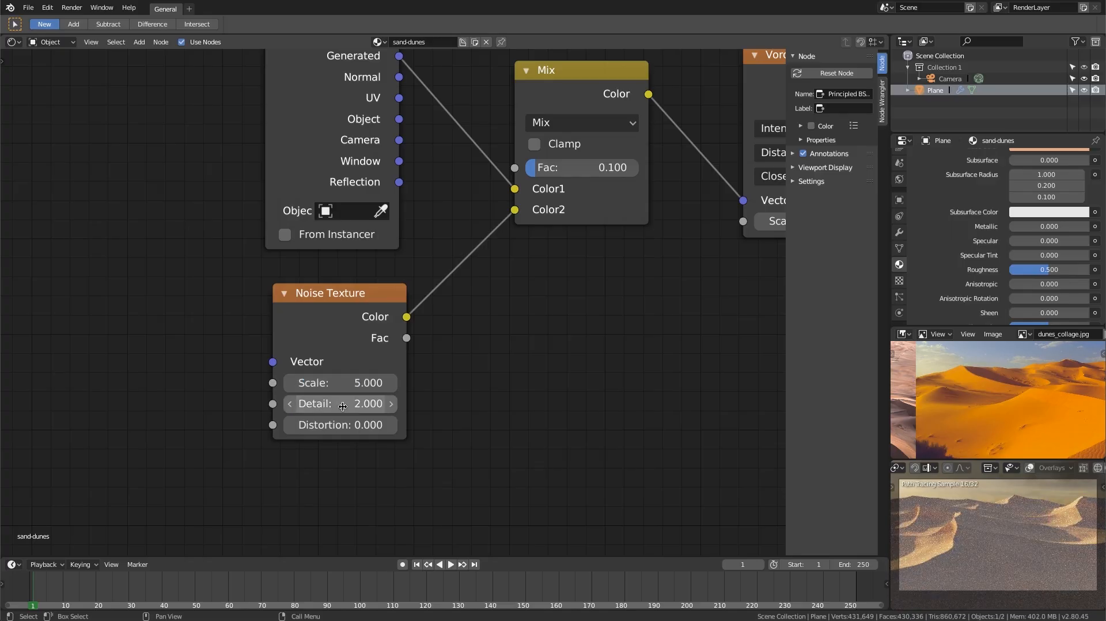
Set the Noise Texture node's Detail to 10
{"action": "left_click", "coordinate": [342, 407]}
{"action": "type", "text": "10"}
{"action": "key", "text": "Return"}
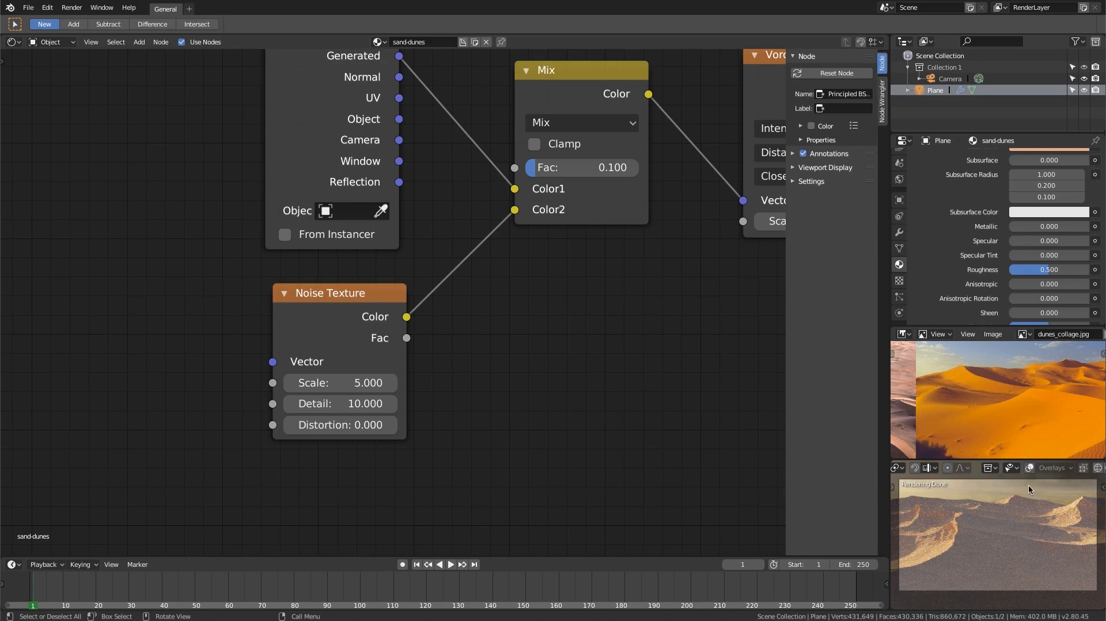
Disable Lock Camera to View and orbit out of the camera view to inspect the dunes from above
{"action": "key", "text": "n"}
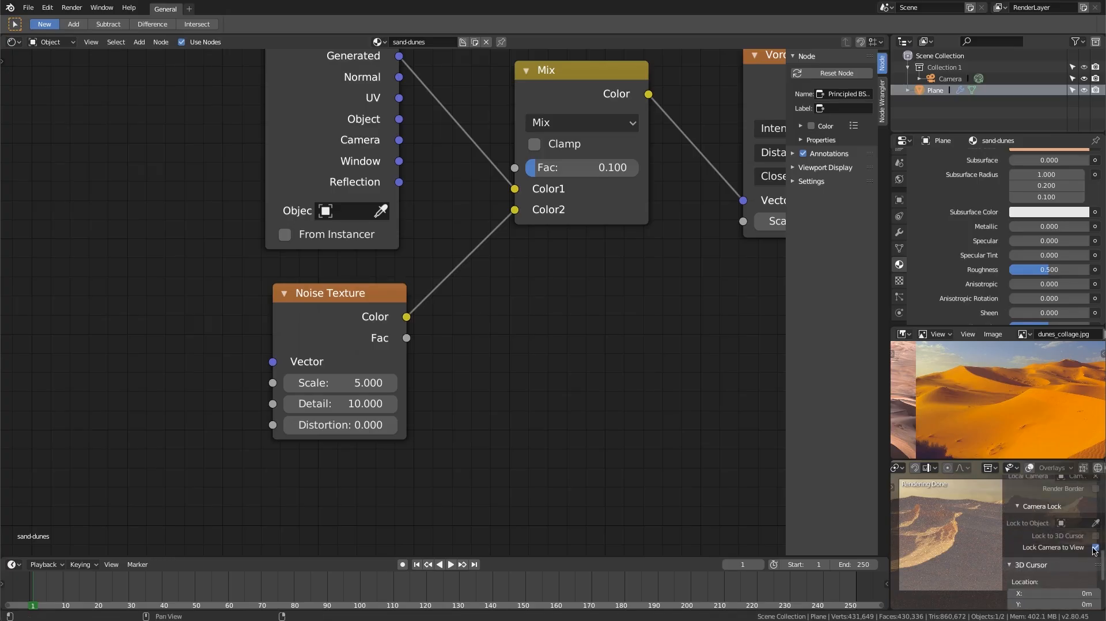
{"action": "key", "text": "n"}
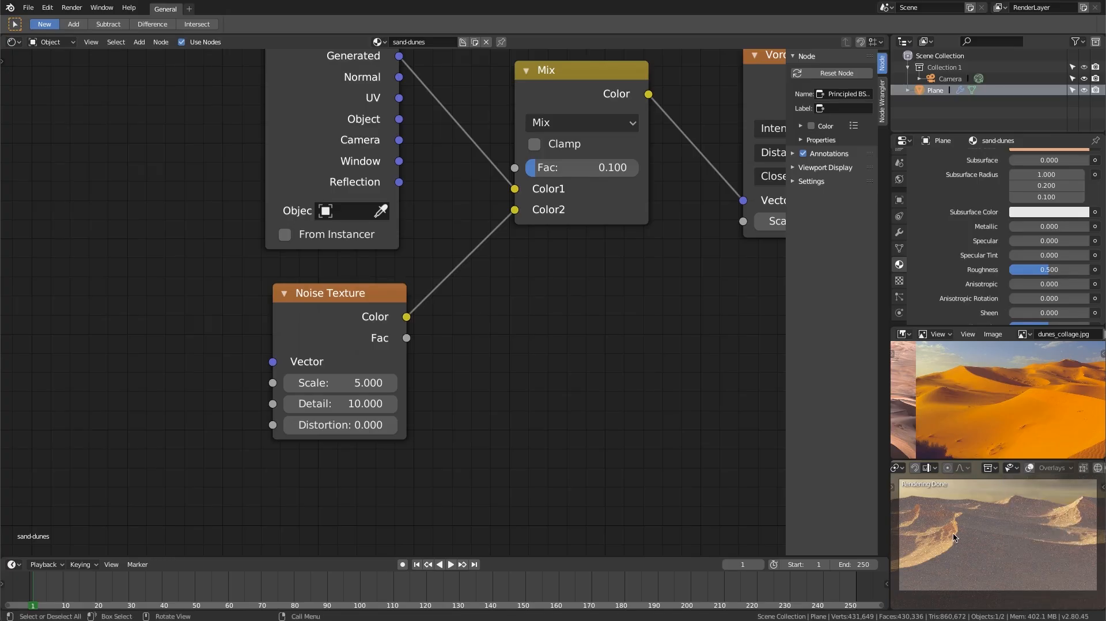
{"action": "mouse_move", "coordinate": [953, 532]}
{"action": "middle_mouse_down"}
{"action": "mouse_move", "coordinate": [1004, 564]}
{"action": "mouse_move", "coordinate": [991, 545]}
{"action": "mouse_move", "coordinate": [1014, 547]}
{"action": "mouse_move", "coordinate": [998, 529]}
{"action": "middle_mouse_up"}
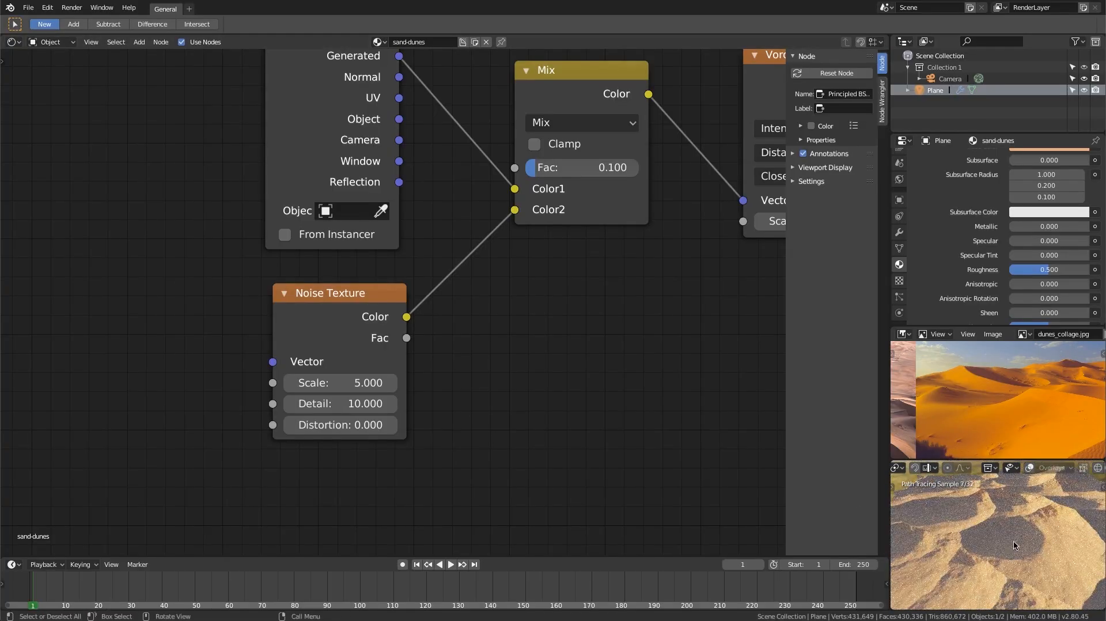
Try a Detail of 2 and a Scale of 10 on the Noise Texture node
{"action": "left_click", "coordinate": [346, 410]}
{"action": "type", "text": "2"}
{"action": "key", "text": "Return"}
{"action": "left_click", "coordinate": [336, 383]}
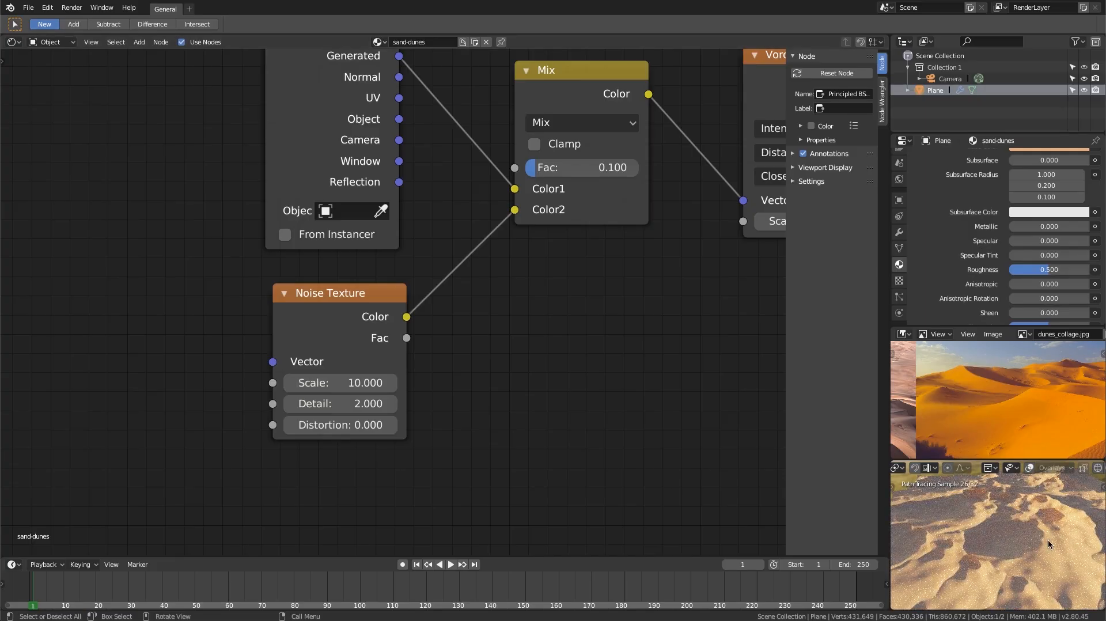
Reset the Noise Texture node's Scale to 5 and Detail to 10, and inspect the dune surface up close
{"action": "left_click", "coordinate": [358, 383]}
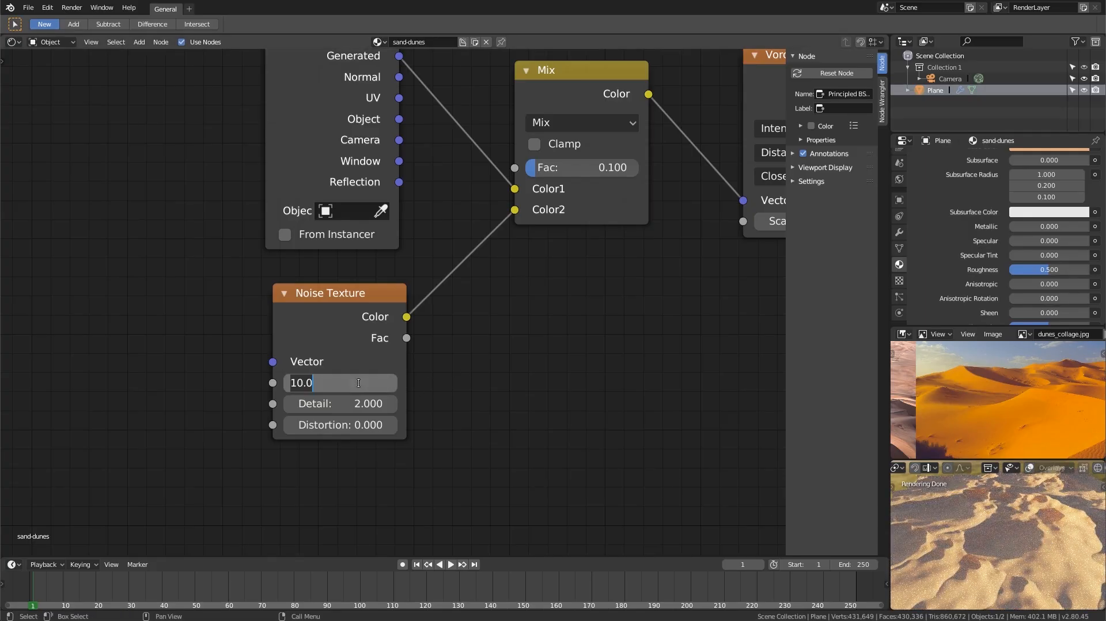
{"action": "type", "text": "5"}
{"action": "key", "text": "Return"}
{"action": "left_click", "coordinate": [338, 403]}
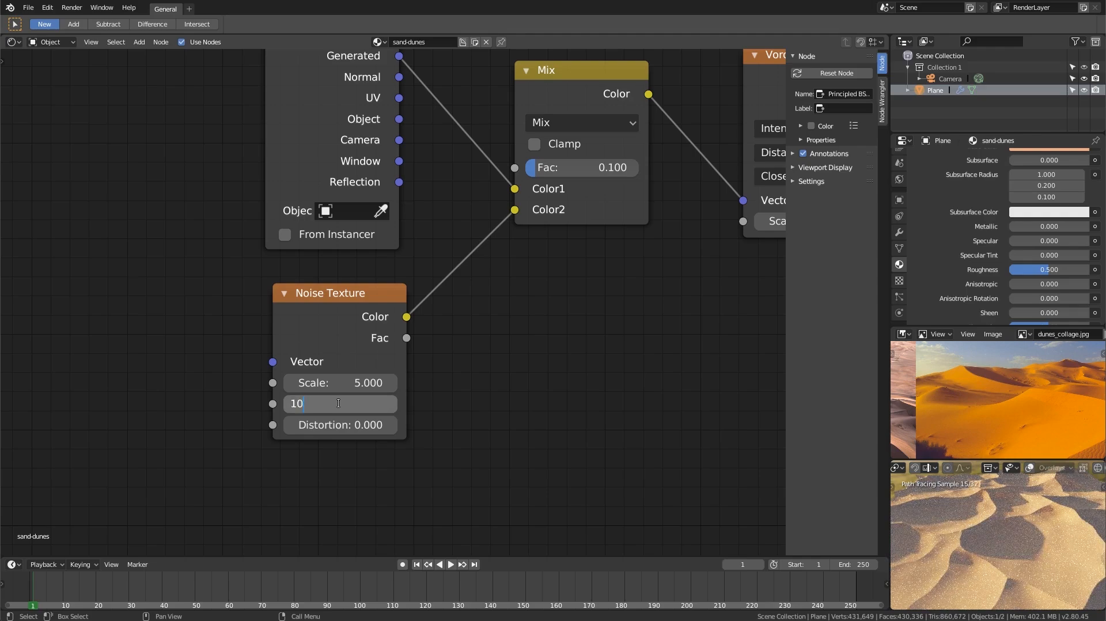
{"action": "type", "text": "10"}
{"action": "key", "text": "Return"}
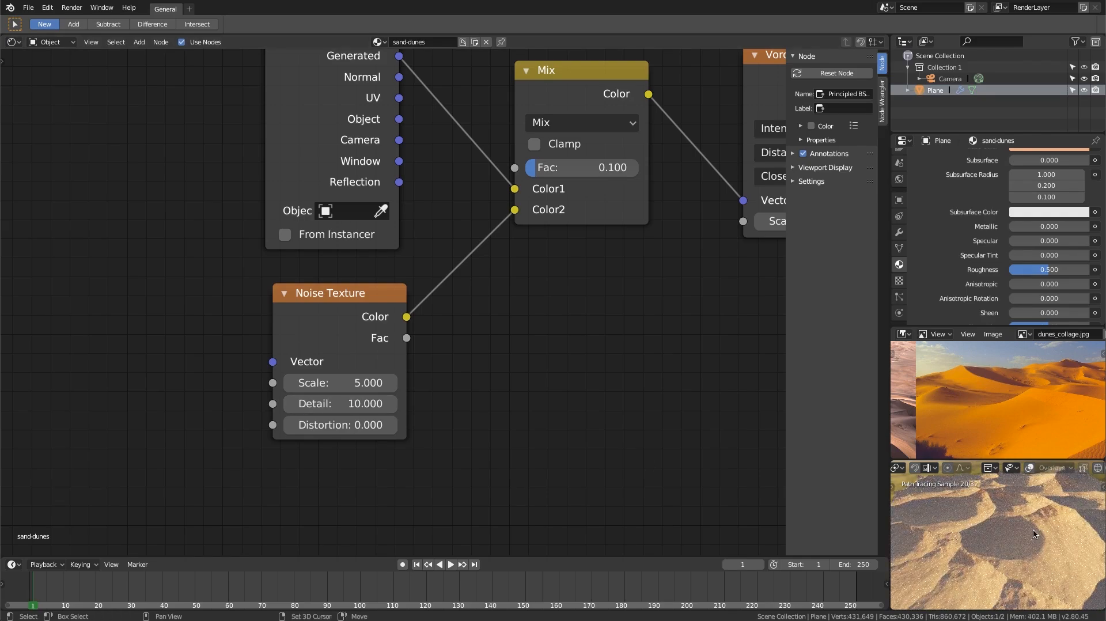
{"action": "middle_click_drag", "start_coordinate": [1033, 529], "coordinate": [994, 552]}
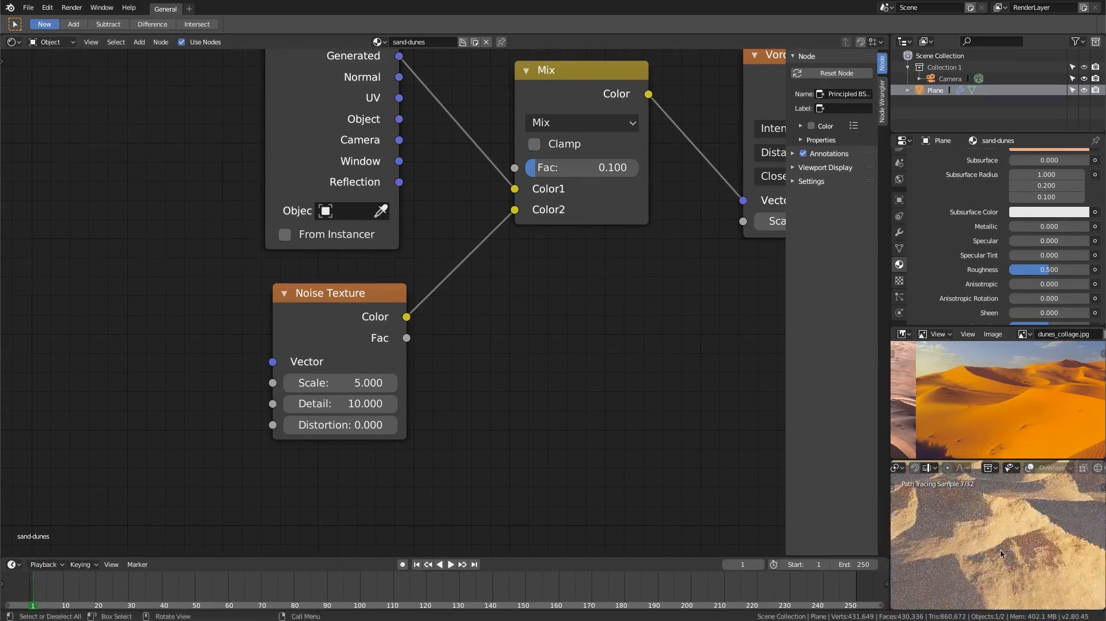
Try a Detail of 5 on the Noise Texture node and compare the rendered dunes with the orange desert reference photo
{"action": "left_click", "coordinate": [335, 404]}
{"action": "type", "text": "5"}
{"action": "key", "text": "Return"}
{"action": "scroll", "coordinate": [1035, 540], "scroll_direction": "down", "scroll_amount": 4}
{"action": "middle_click_drag", "start_coordinate": [1035, 539], "coordinate": [1014, 556]}
{"action": "scroll", "coordinate": [1022, 559], "scroll_direction": "up", "scroll_amount": 4}
{"action": "key", "text": "KP_0"}
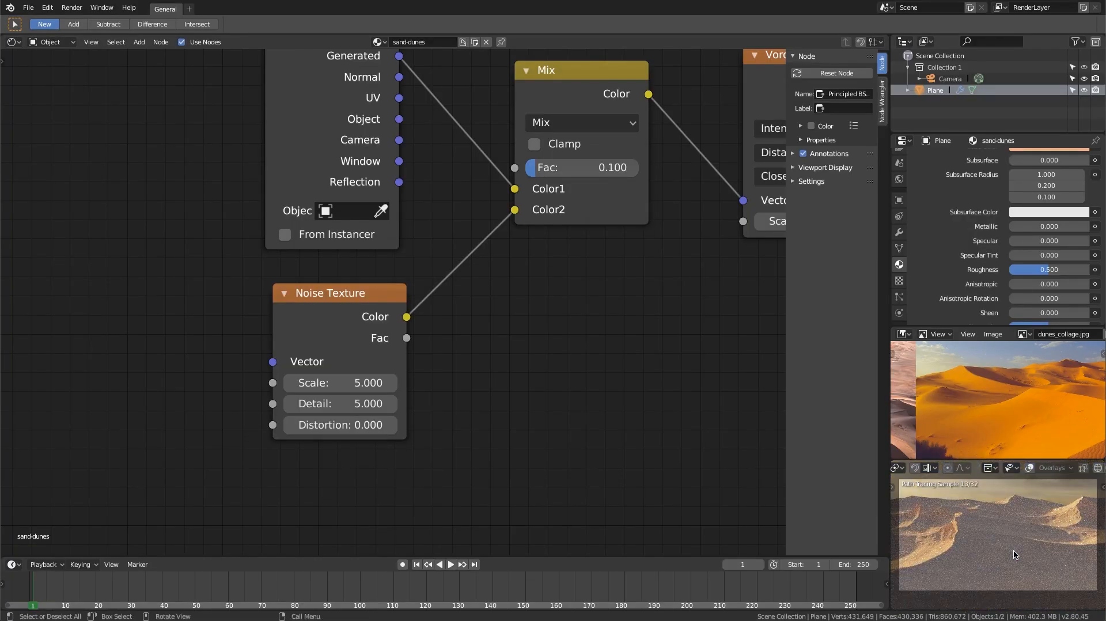
{"action": "middle_click_drag", "start_coordinate": [1039, 535], "coordinate": [987, 576]}
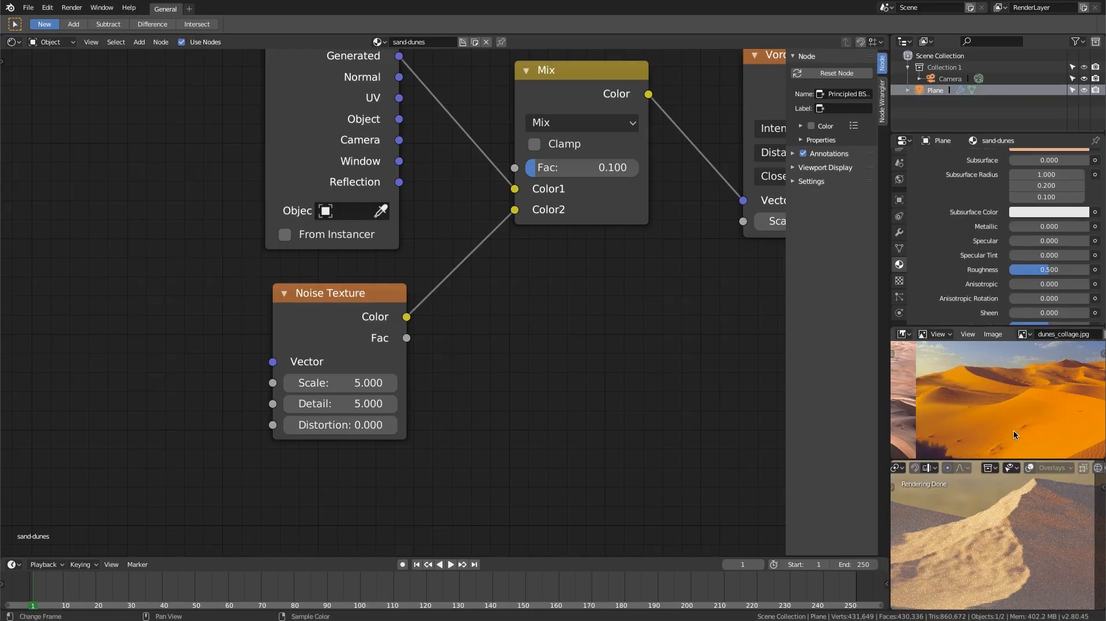
{"action": "mouse_move", "coordinate": [1014, 429]}
{"action": "middle_mouse_down"}
{"action": "mouse_move", "coordinate": [993, 378]}
{"action": "mouse_move", "coordinate": [978, 418]}
{"action": "mouse_move", "coordinate": [1020, 387]}
{"action": "mouse_move", "coordinate": [1009, 418]}
{"action": "middle_mouse_up"}
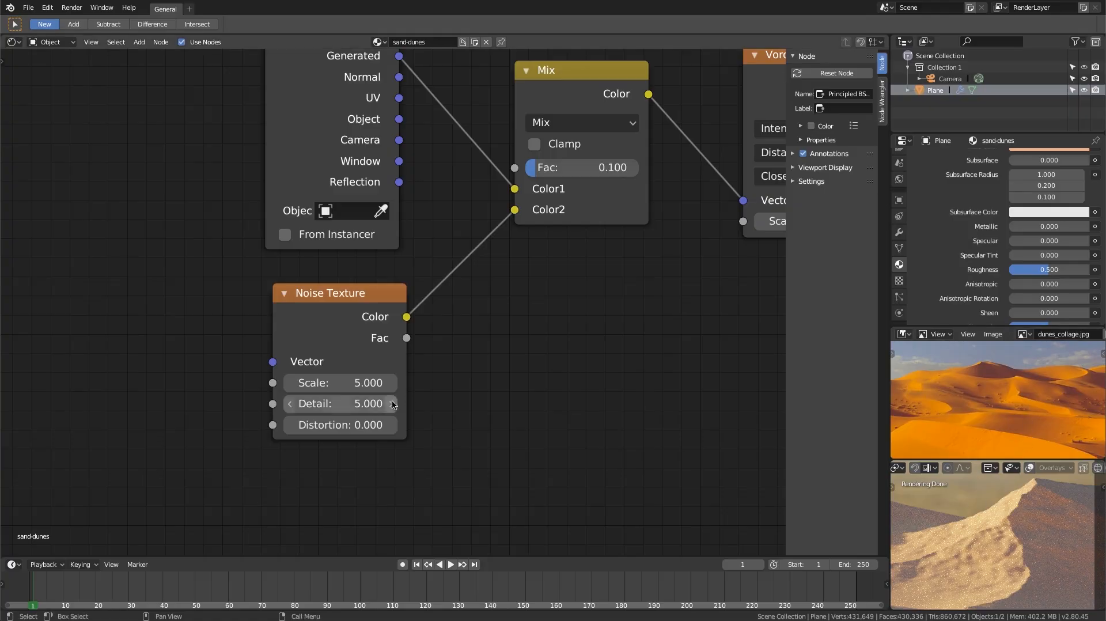
Set the Noise Texture node's Detail to 3 and inspect the smoother dunes in the rendered view
{"action": "left_click", "coordinate": [343, 405]}
{"action": "type", "text": "3"}
{"action": "key", "text": "Return"}
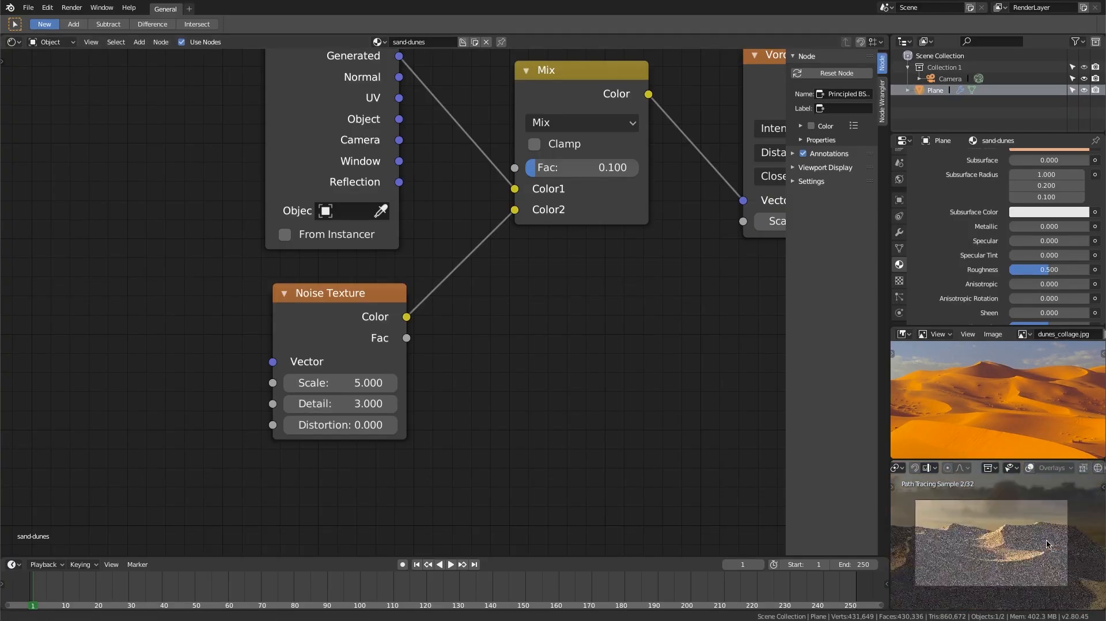
{"action": "scroll", "coordinate": [991, 540], "scroll_direction": "up", "scroll_amount": 3}
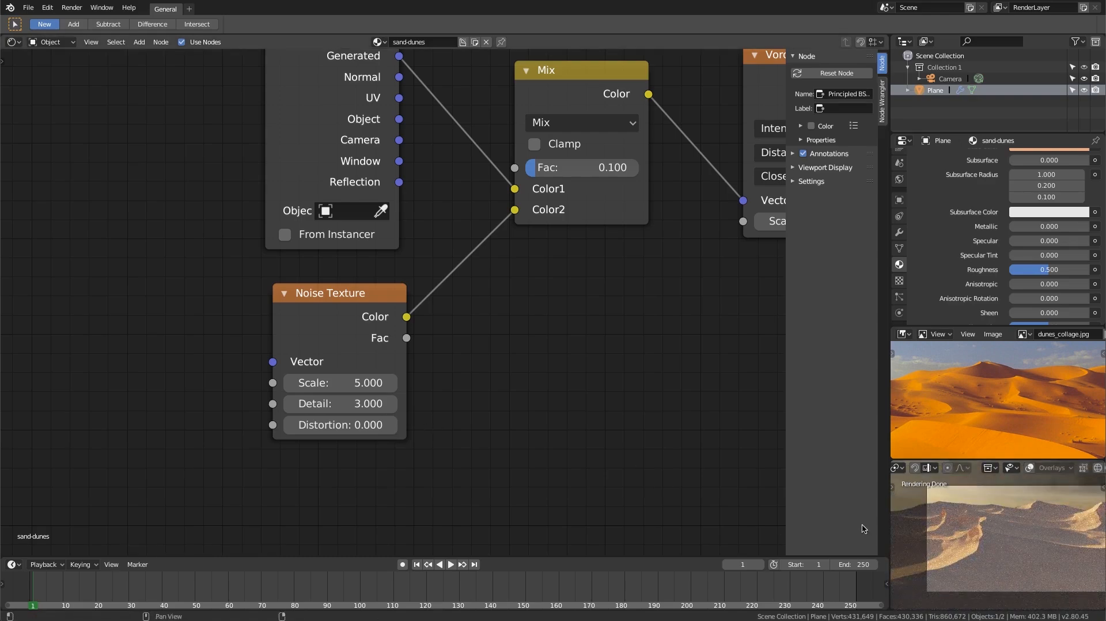
{"action": "middle_click_drag", "start_coordinate": [1001, 549], "coordinate": [1009, 576]}
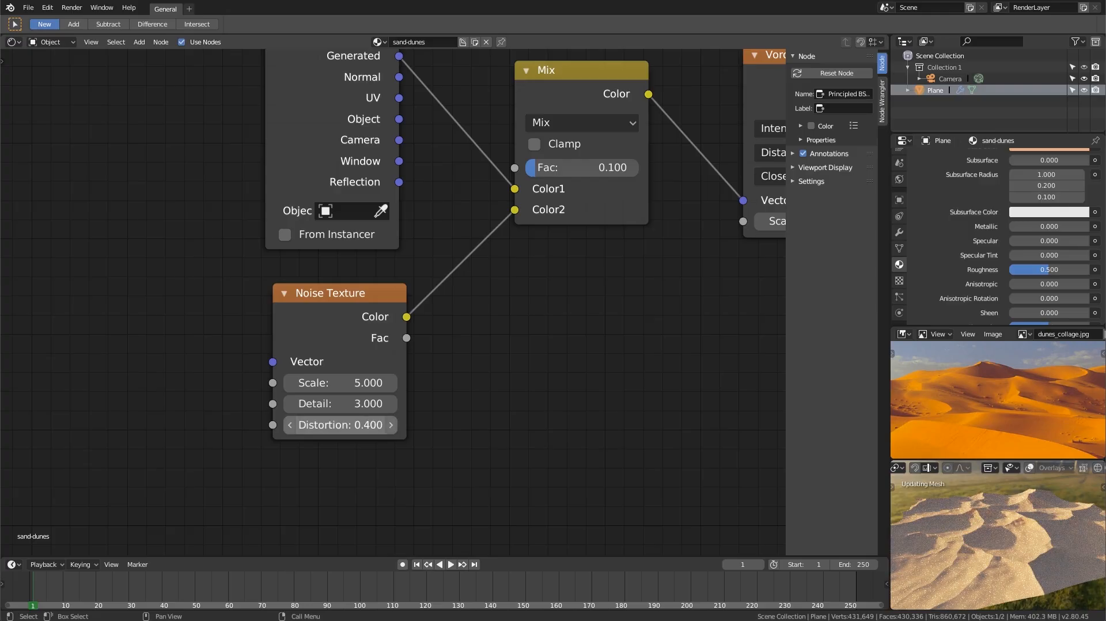
Try a Distortion of 2.5 on the Noise Texture node and inspect the dunes, including through the camera
{"action": "left_click_drag", "start_coordinate": [345, 424], "coordinate": [465, 448]}
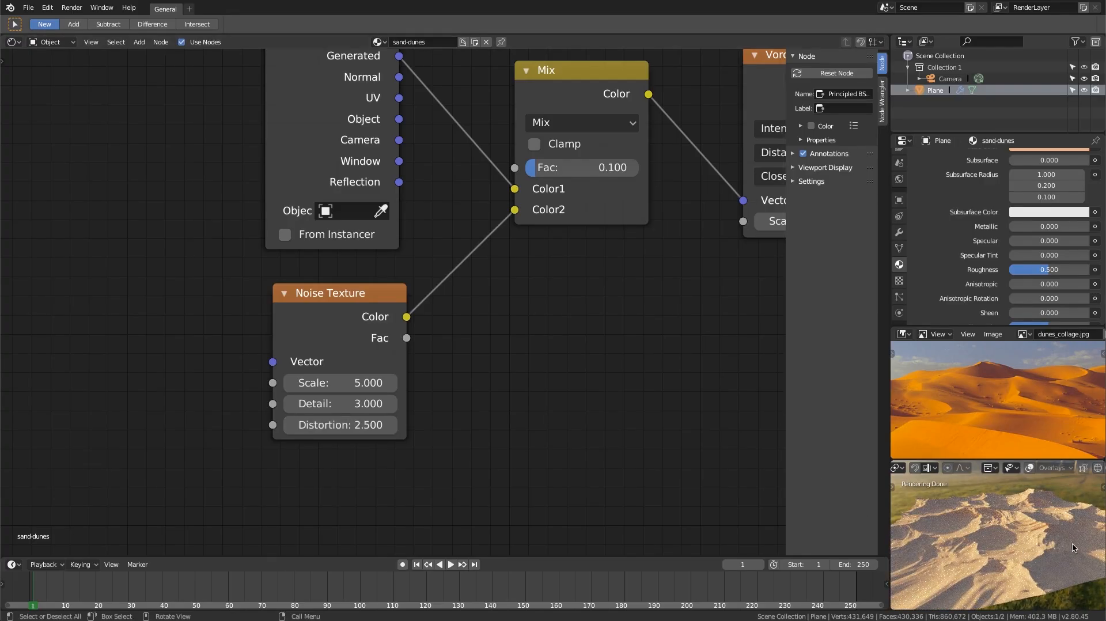
{"action": "mouse_move", "coordinate": [1015, 554]}
{"action": "middle_mouse_down"}
{"action": "mouse_move", "coordinate": [1001, 549]}
{"action": "mouse_move", "coordinate": [991, 574]}
{"action": "middle_mouse_up"}
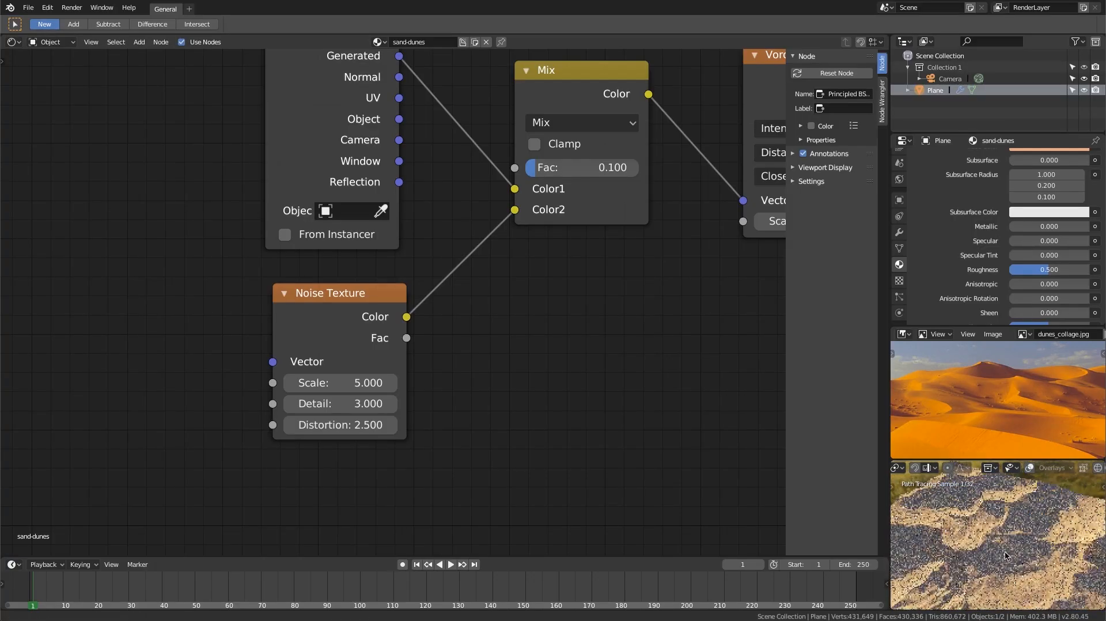
{"action": "key", "text": "KP_0"}
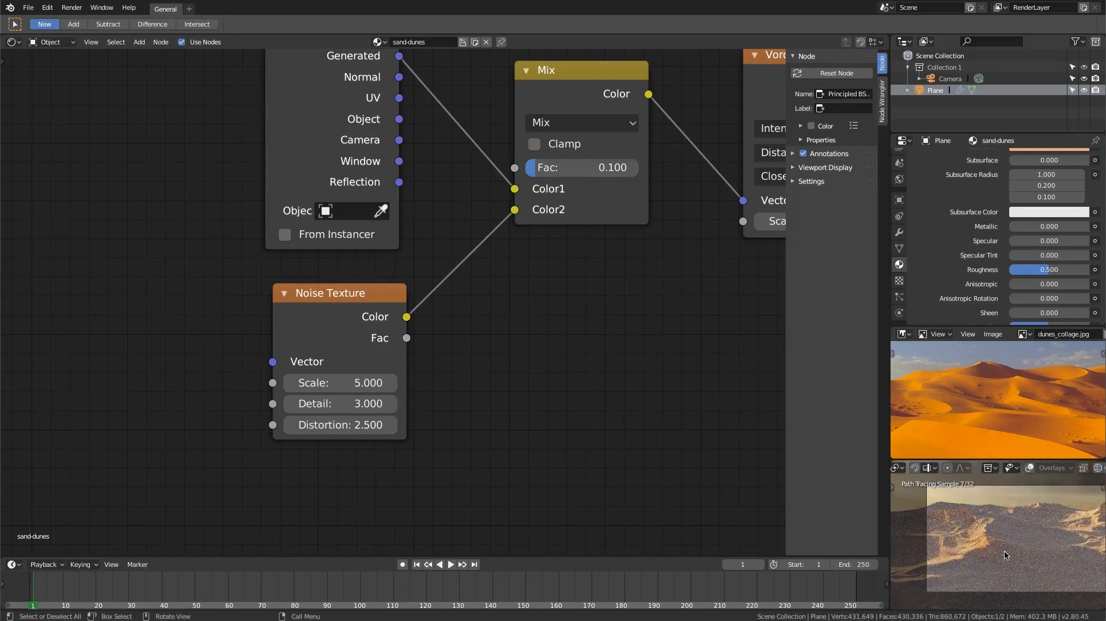
{"action": "mouse_move", "coordinate": [1041, 537]}
{"action": "middle_mouse_down", "text": "shift"}
{"action": "mouse_move", "coordinate": [1025, 533]}
{"action": "mouse_move", "coordinate": [1063, 533]}
{"action": "mouse_move", "coordinate": [1044, 536]}
{"action": "middle_mouse_up", "text": "shift"}
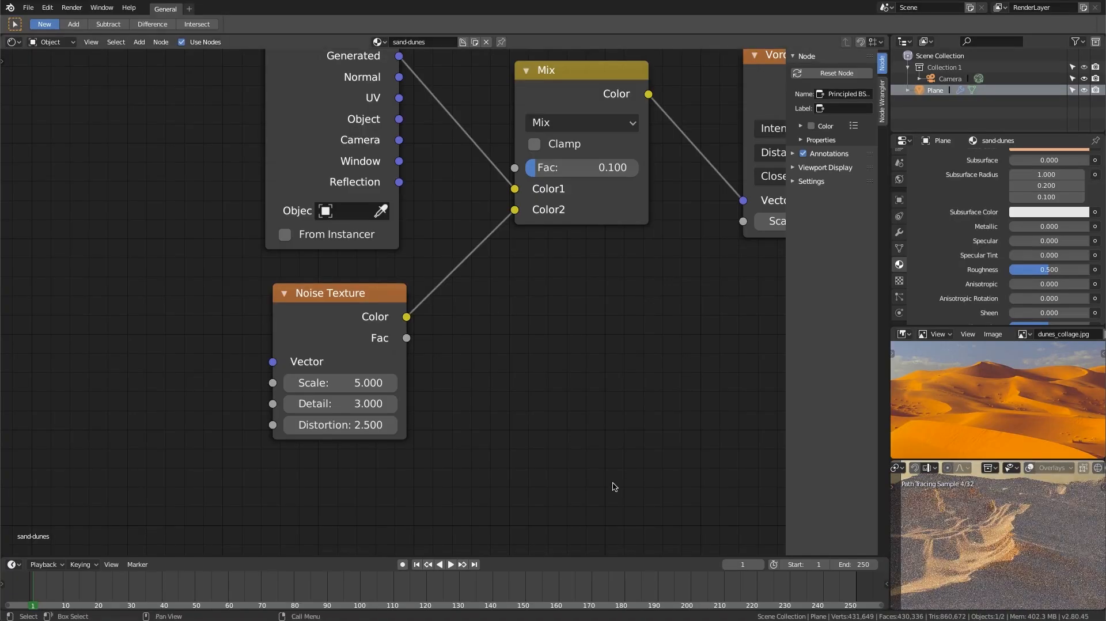
Compare Distortion values of 1 and 0 on the Noise Texture node, and set the Distortion to 1
{"action": "double_click", "coordinate": [349, 425]}
{"action": "type", "text": "1"}
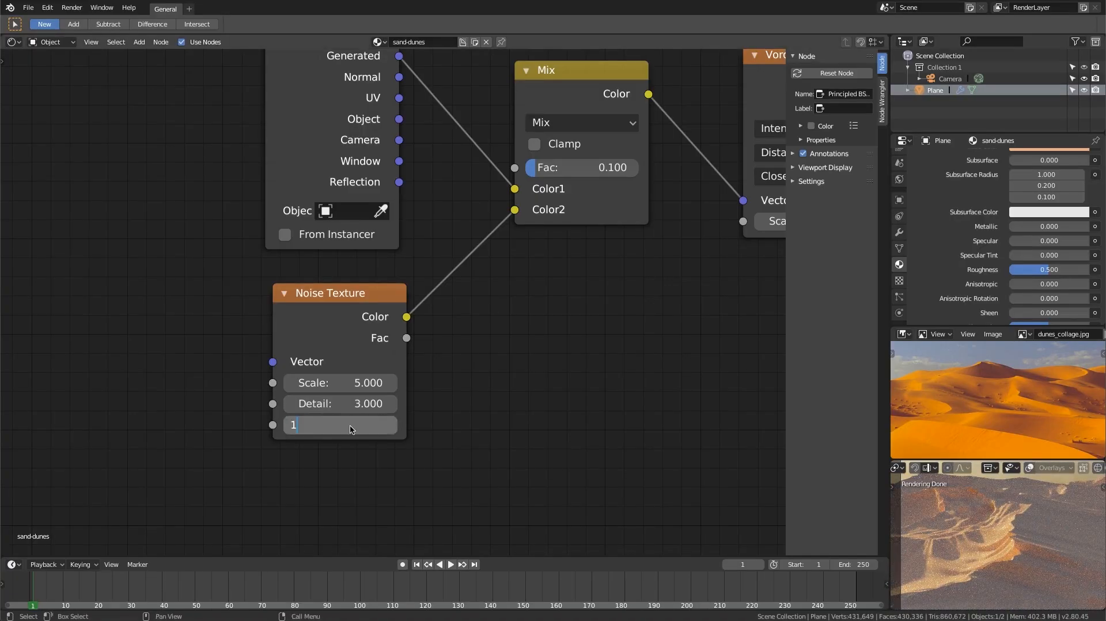
{"action": "key", "text": "Return"}
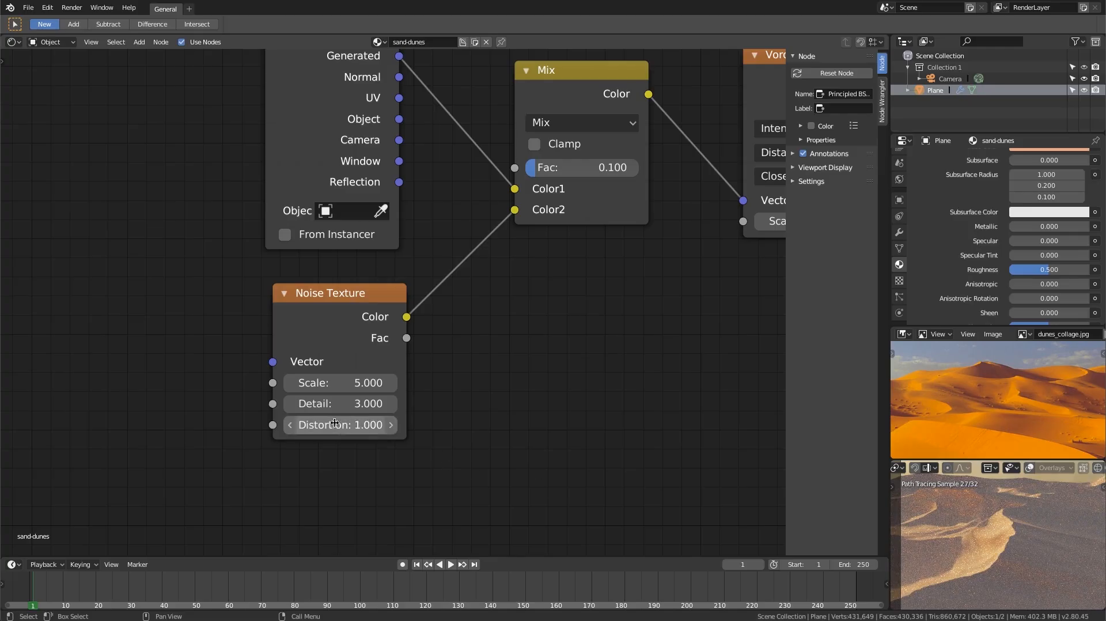
{"action": "double_click", "coordinate": [343, 425]}
{"action": "type", "text": "0"}
{"action": "key", "text": "Return"}
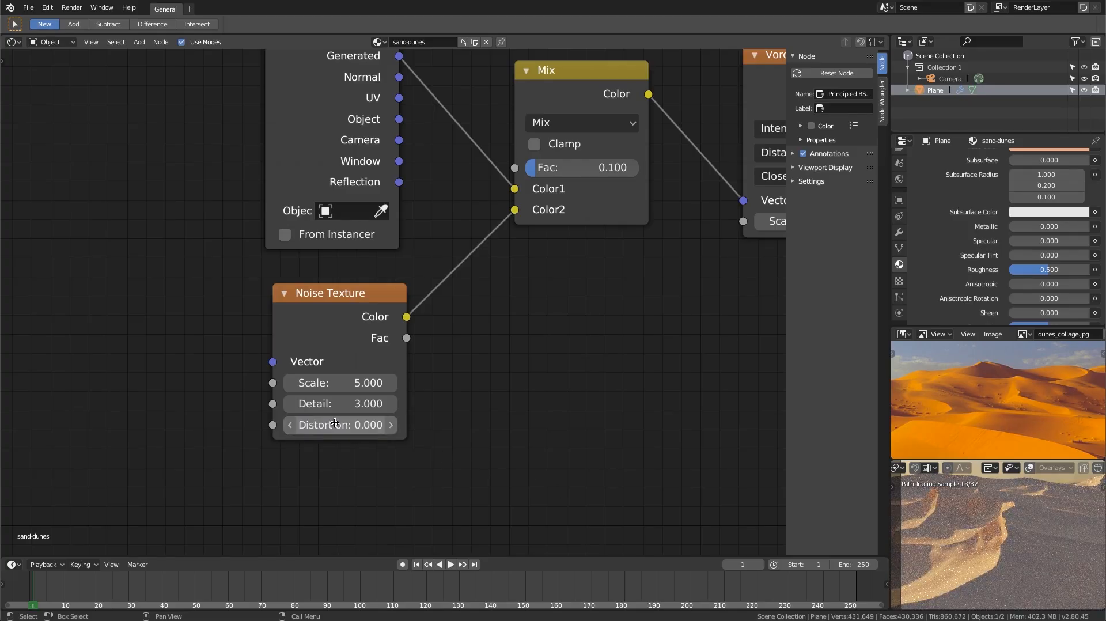
{"action": "double_click", "coordinate": [334, 424]}
{"action": "type", "text": "1"}
{"action": "key", "text": "Return"}
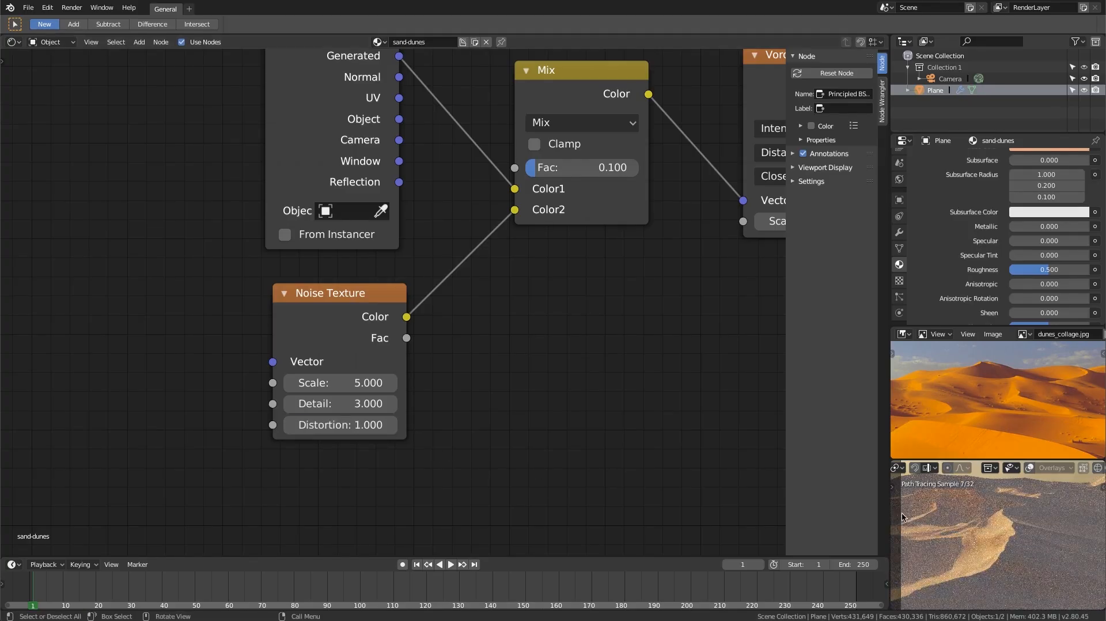
{"action": "mouse_move", "coordinate": [1040, 546]}
{"action": "middle_mouse_down", "text": "shift"}
{"action": "mouse_move", "coordinate": [986, 560]}
{"action": "mouse_move", "coordinate": [1015, 537]}
{"action": "mouse_move", "coordinate": [1009, 548]}
{"action": "middle_mouse_up", "text": "shift"}
{"action": "scroll", "coordinate": [1016, 542], "scroll_direction": "down", "scroll_amount": 1}
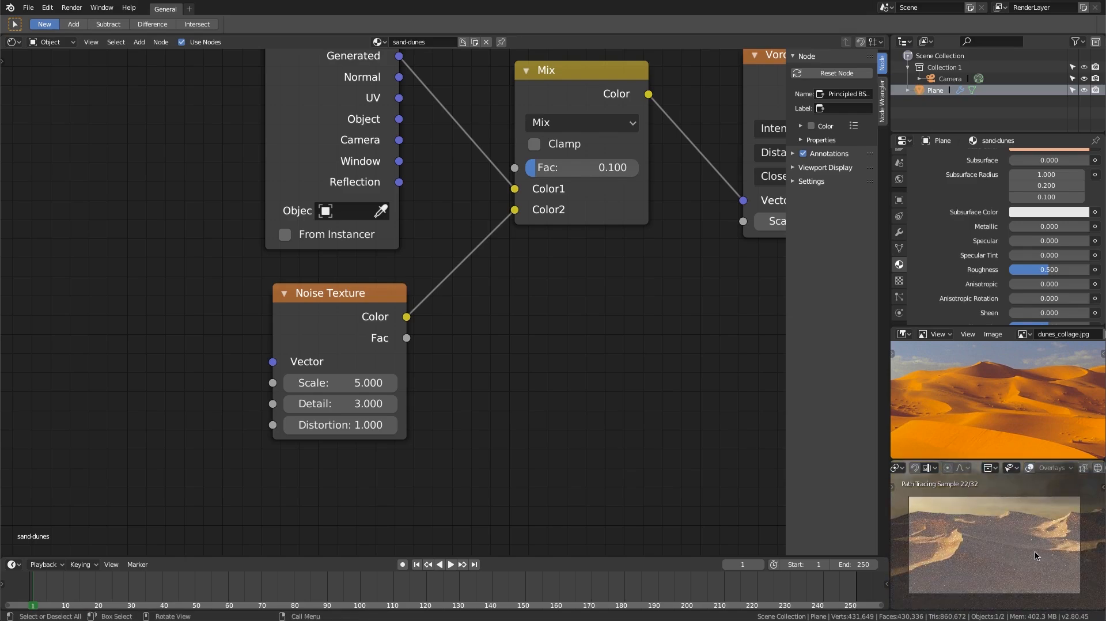
Switch the node editor to the World shader and add Texture Coordinate and Mapping nodes to the spruit_sunrise_1k.hdr environment texture
{"action": "left_click", "coordinate": [511, 362]}
{"action": "key", "text": "Home"}
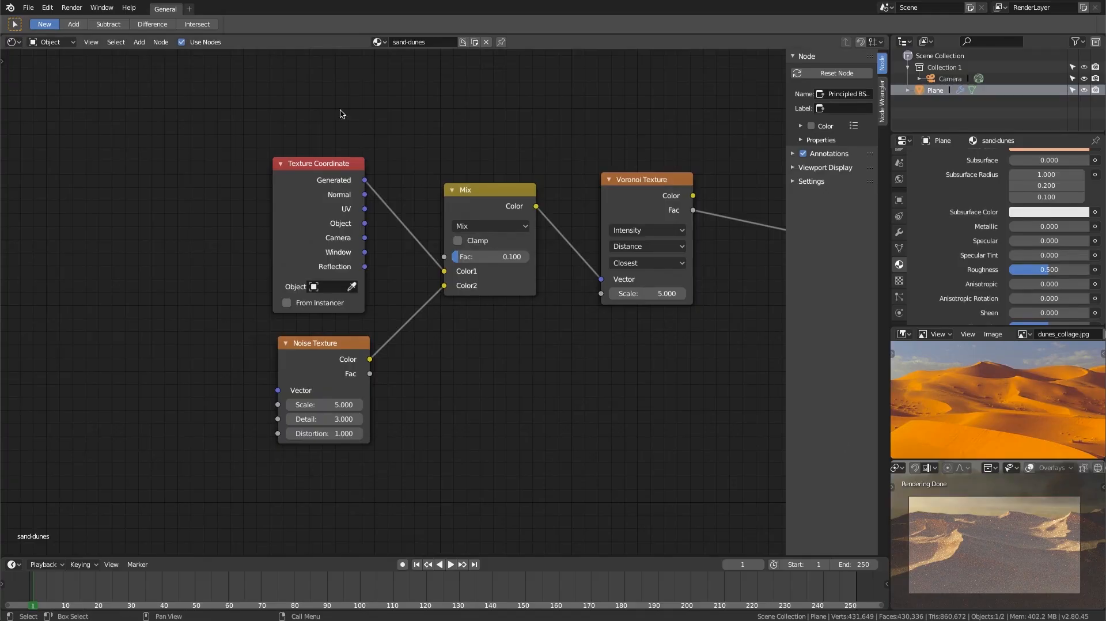
{"action": "left_click", "coordinate": [60, 42]}
{"action": "left_click", "coordinate": [58, 67]}
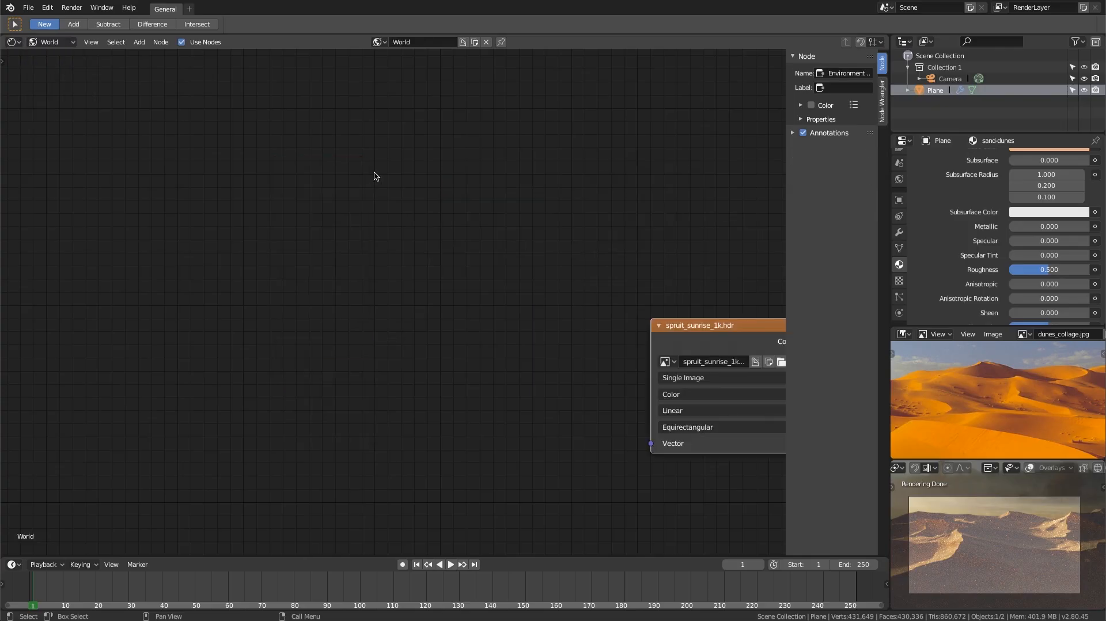
{"action": "middle_click_drag", "start_coordinate": [636, 316], "coordinate": [528, 288]}
{"action": "left_click", "coordinate": [628, 299]}
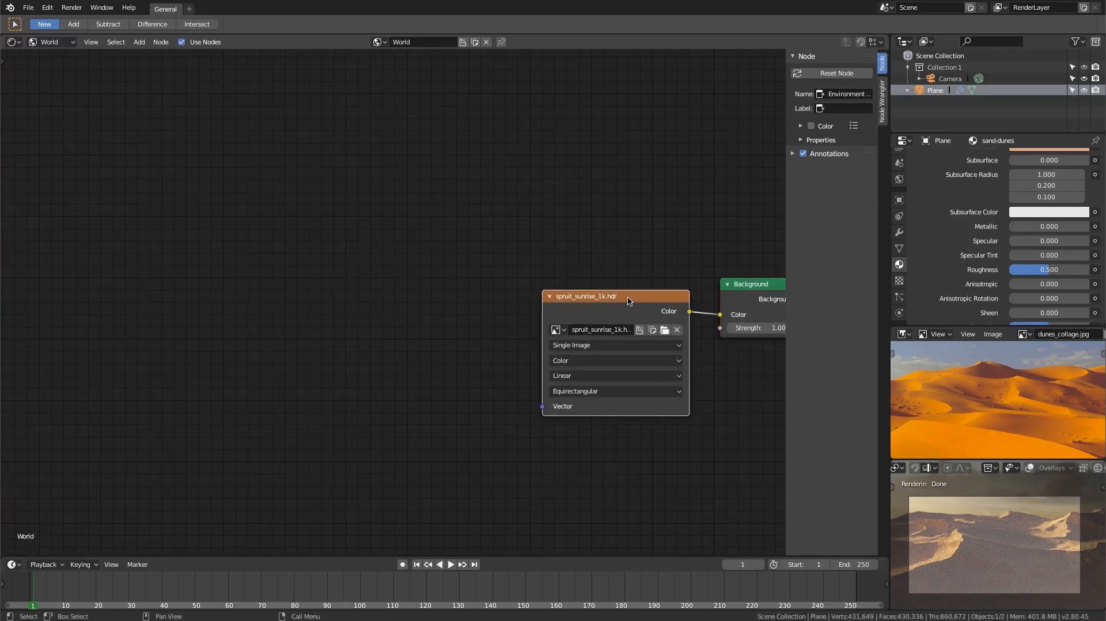
{"action": "key", "text": "ctrl+t"}
{"action": "scroll", "coordinate": [422, 292], "scroll_direction": "up", "scroll_amount": 2}
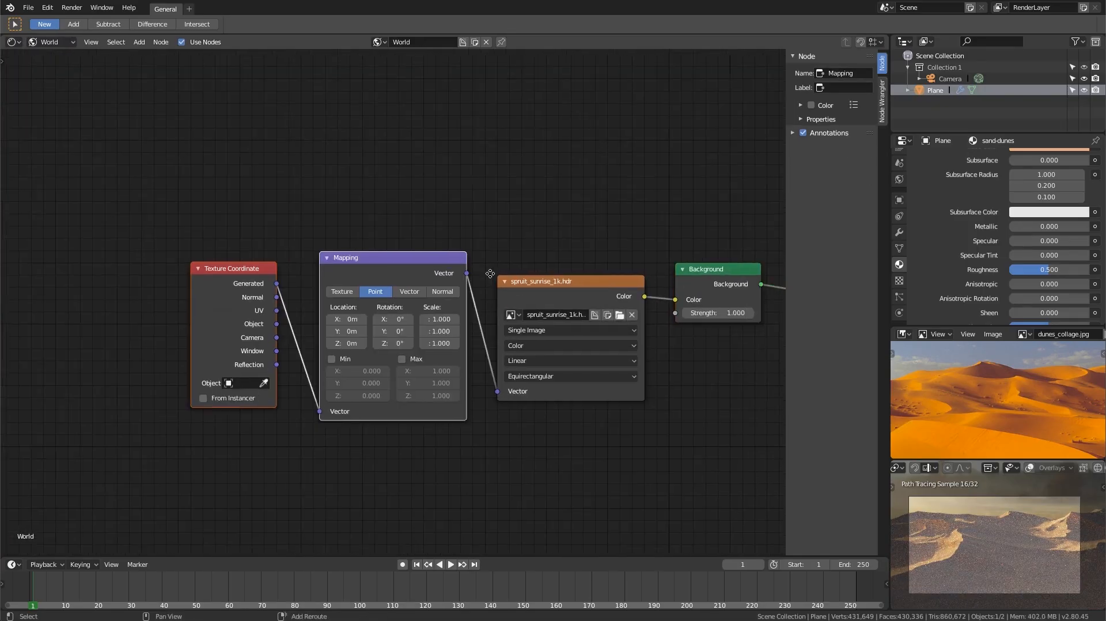
Try a Z rotation of 90° on the environment's Mapping node, and adjust it to -54.4° to change the light direction
{"action": "scroll", "coordinate": [389, 301], "scroll_direction": "up", "scroll_amount": 1}
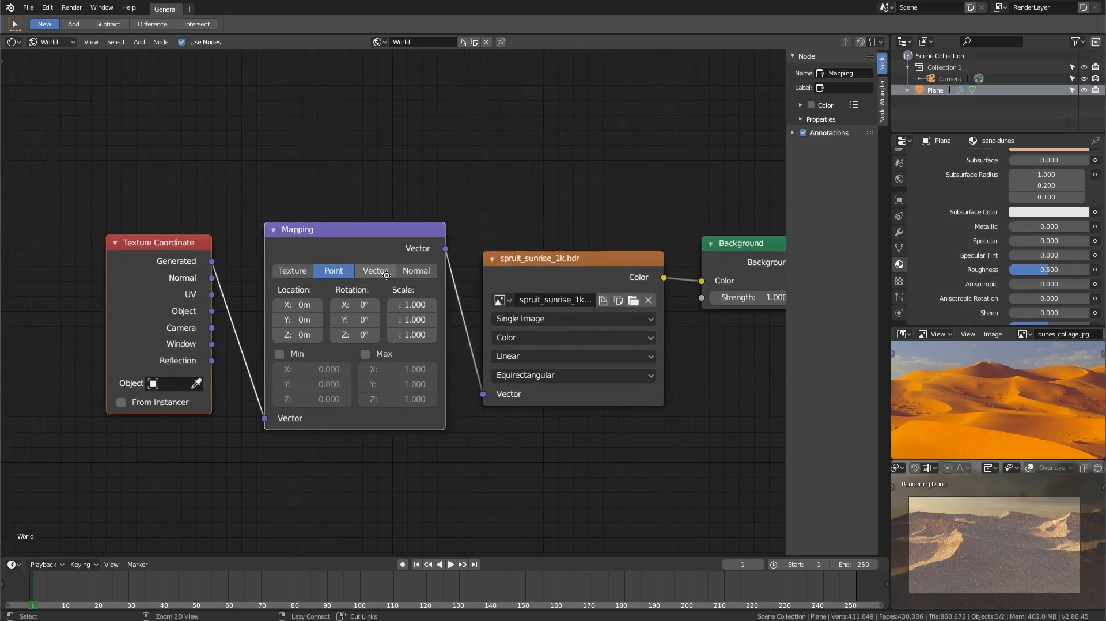
{"action": "scroll", "coordinate": [380, 330], "scroll_direction": "up", "scroll_amount": 1}
{"action": "double_click", "coordinate": [340, 344]}
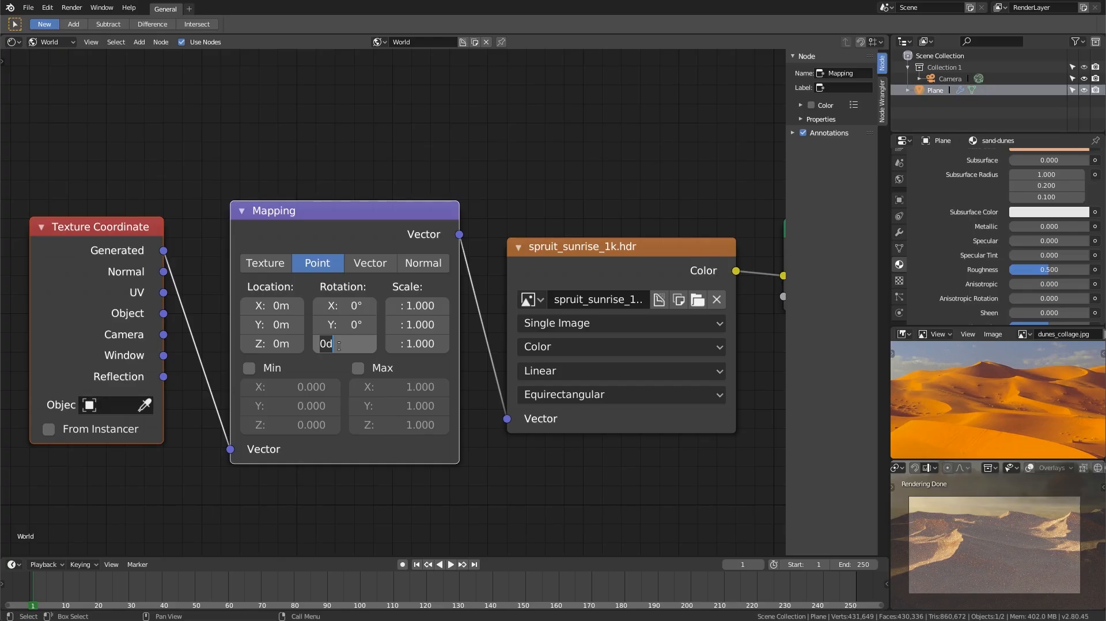
{"action": "type", "text": "90"}
{"action": "key", "text": "Return"}
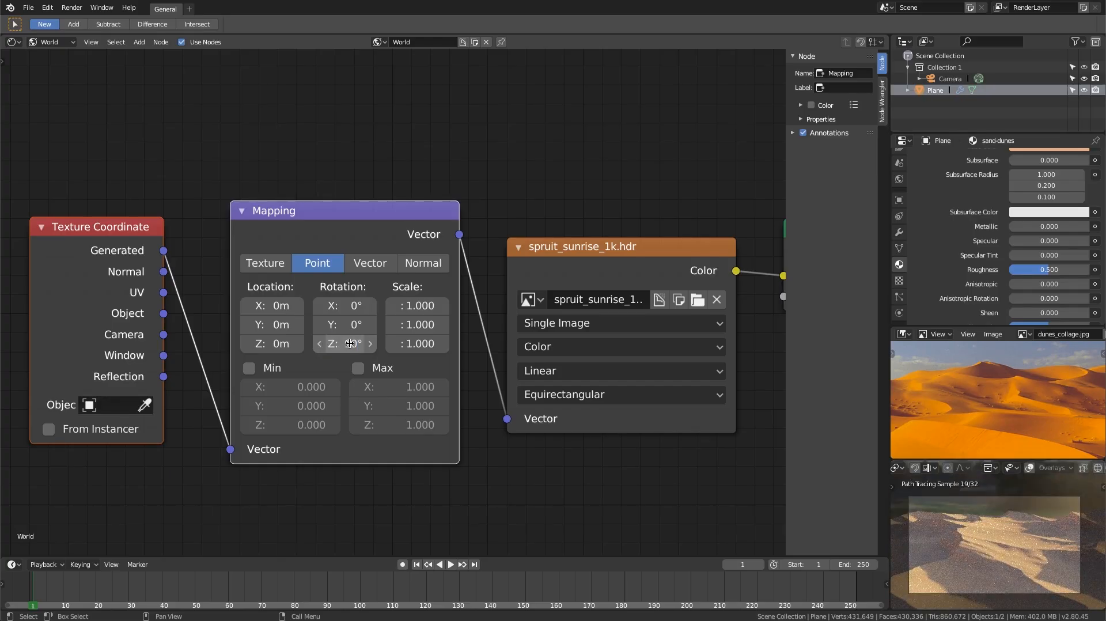
{"action": "left_click_drag", "start_coordinate": [342, 344], "coordinate": [248, 344]}
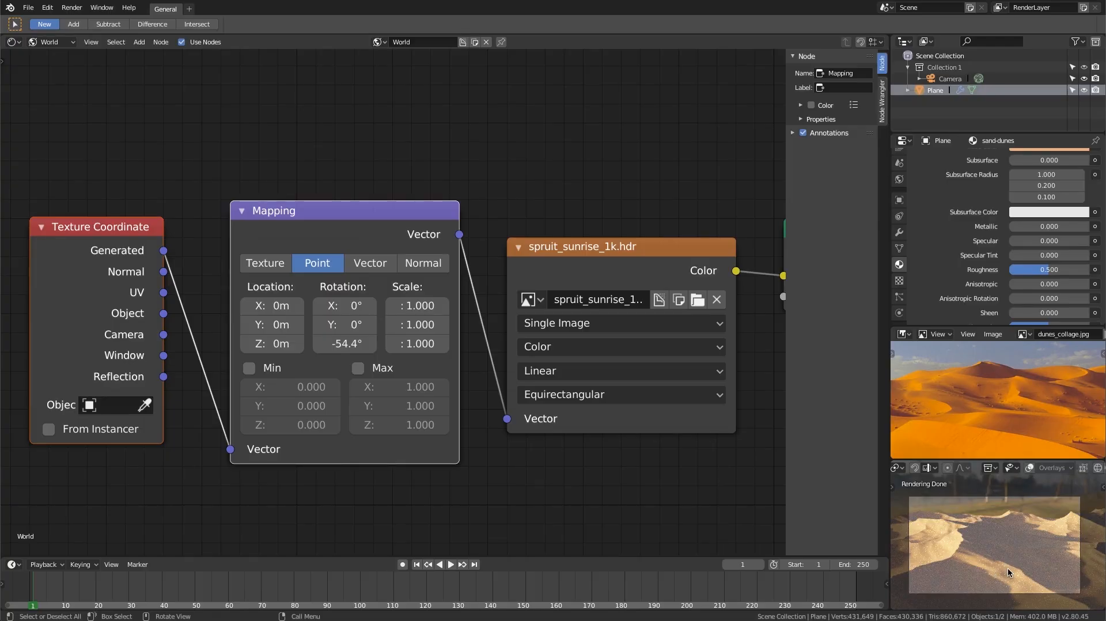
{"action": "mouse_move", "coordinate": [1008, 568]}
{"action": "middle_mouse_down"}
{"action": "mouse_move", "coordinate": [1021, 583]}
{"action": "mouse_move", "coordinate": [1015, 518]}
{"action": "mouse_move", "coordinate": [1013, 534]}
{"action": "middle_mouse_up"}
Examine the reference photos in dunes_collage.jpg for dune shapes, ridges and fine sand ripples
{"action": "middle_click_drag", "start_coordinate": [998, 348], "coordinate": [989, 455]}
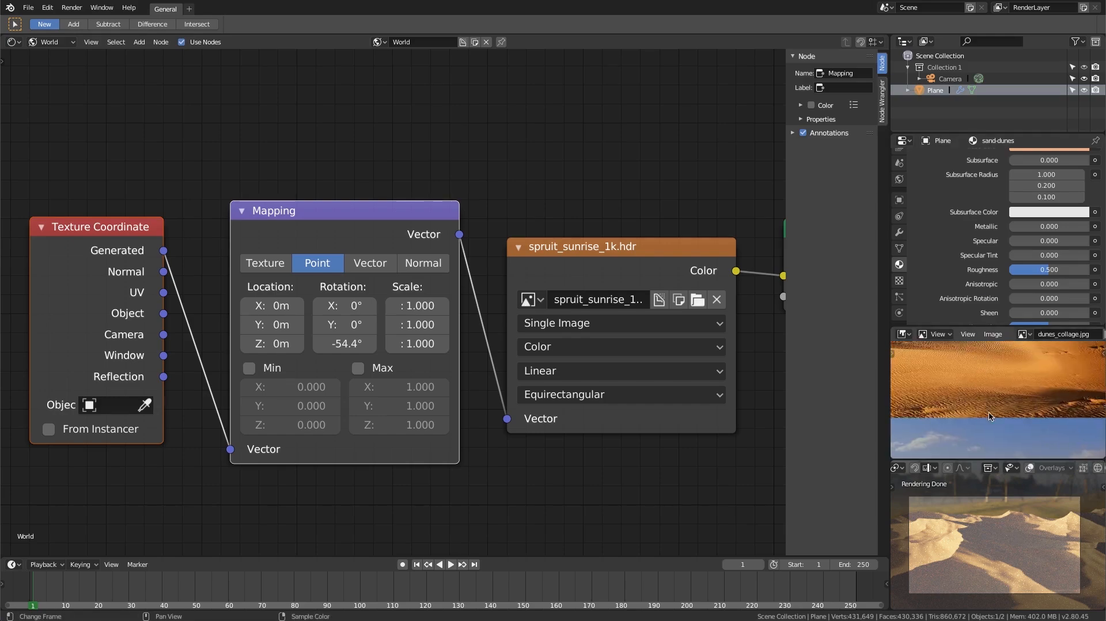
{"action": "middle_click_drag", "start_coordinate": [989, 416], "coordinate": [1057, 419]}
{"action": "scroll", "coordinate": [994, 421], "scroll_direction": "up", "scroll_amount": 2}
{"action": "scroll", "coordinate": [966, 402], "scroll_direction": "down", "scroll_amount": 5}
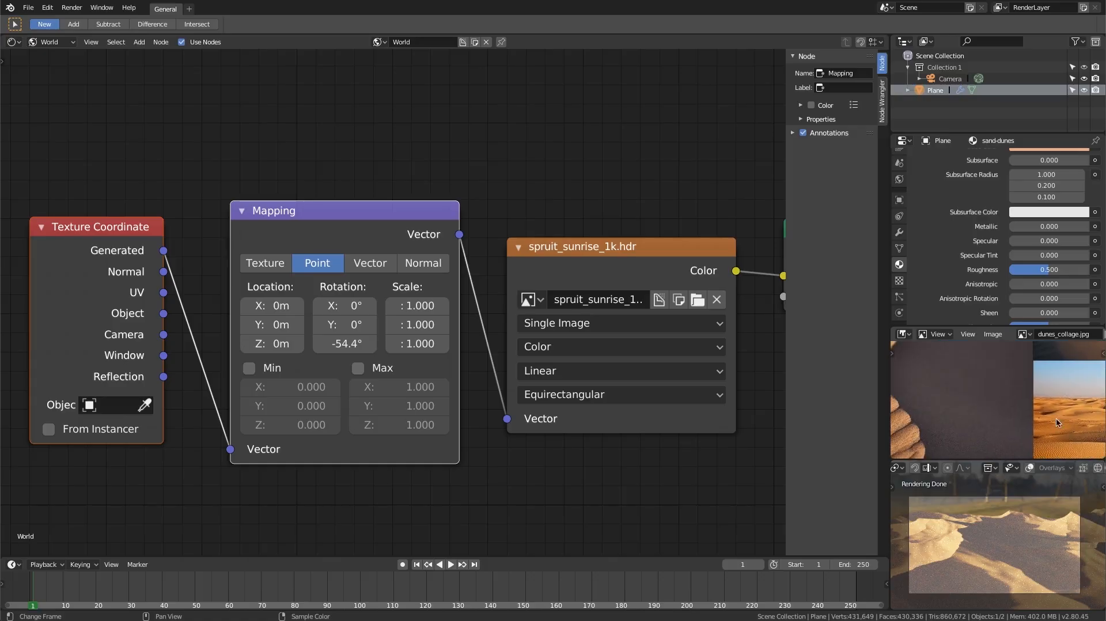
{"action": "scroll", "coordinate": [974, 410], "scroll_direction": "down", "scroll_amount": 2}
{"action": "middle_click_drag", "start_coordinate": [974, 411], "coordinate": [1003, 347]}
{"action": "scroll", "coordinate": [976, 394], "scroll_direction": "up", "scroll_amount": 2}
{"action": "middle_click_drag", "start_coordinate": [976, 394], "coordinate": [1003, 445]}
{"action": "scroll", "coordinate": [982, 415], "scroll_direction": "up", "scroll_amount": 3}
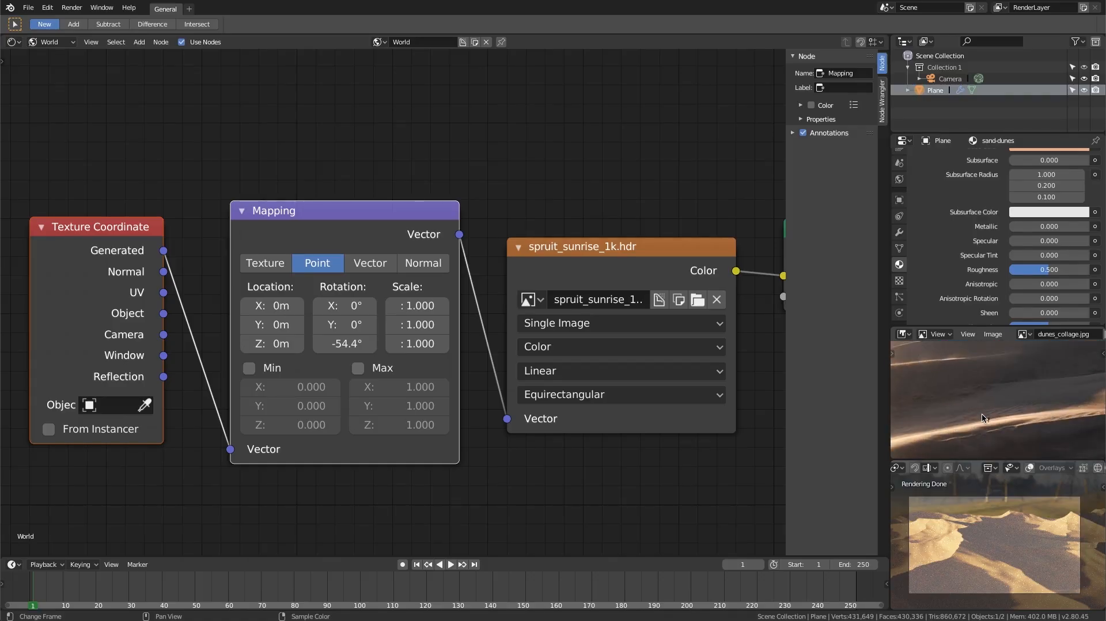
{"action": "scroll", "coordinate": [983, 419], "scroll_direction": "down", "scroll_amount": 5}
{"action": "middle_click_drag", "start_coordinate": [1044, 412], "coordinate": [1025, 400]}
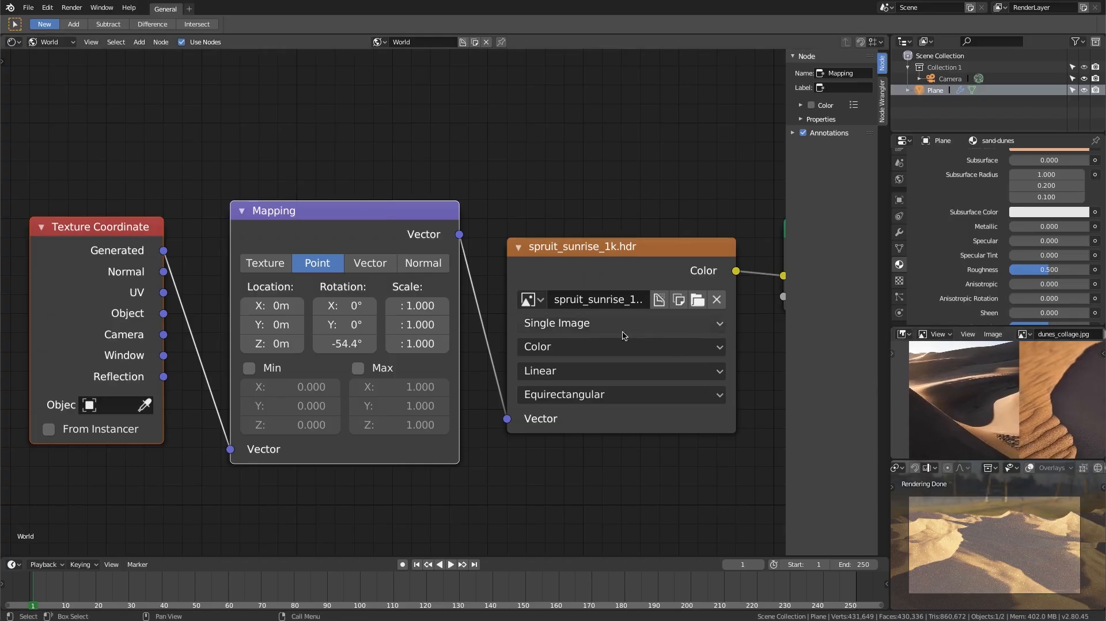
Switch the node editor from the World shader back to the plane's sand-dunes object material
{"action": "scroll", "coordinate": [625, 335], "scroll_direction": "down", "scroll_amount": 3}
{"action": "left_click", "coordinate": [51, 42]}
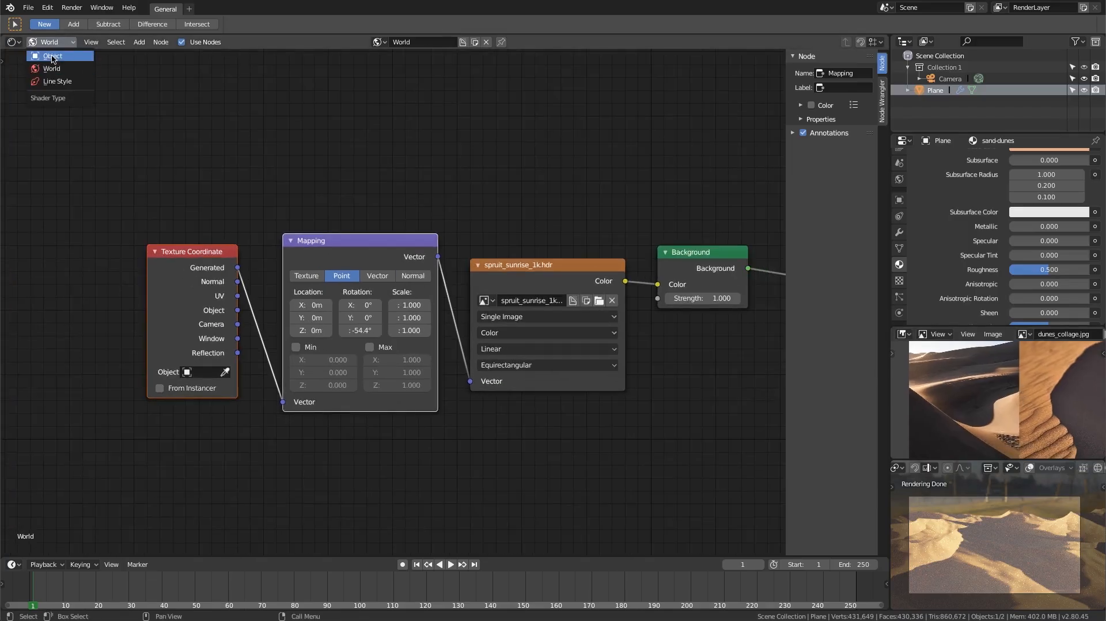
{"action": "left_click", "coordinate": [52, 59]}
{"action": "middle_click_drag", "start_coordinate": [567, 333], "coordinate": [509, 316], "text": "ctrl"}
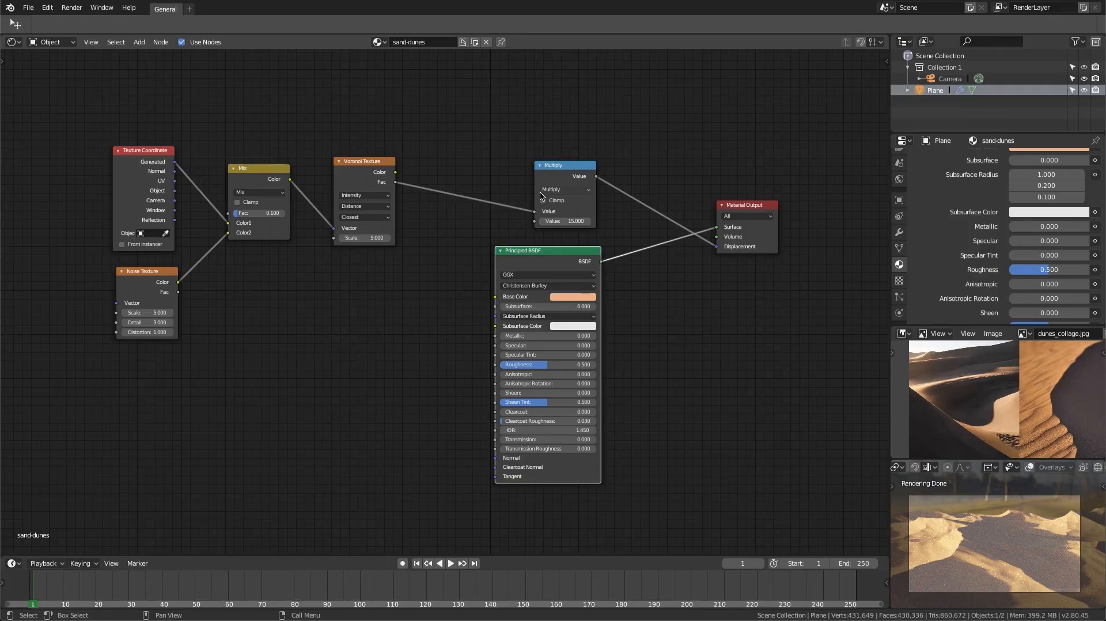
Try a Scale of 4 on the Voronoi Texture node for larger dunes
{"action": "scroll", "coordinate": [326, 181], "scroll_direction": "up", "scroll_amount": 3}
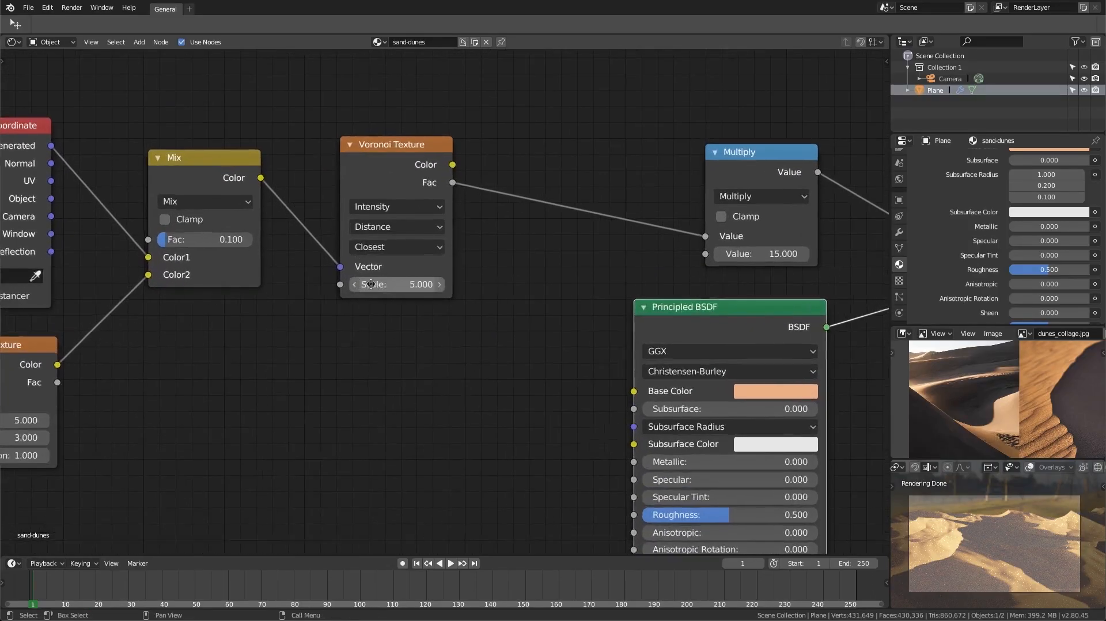
{"action": "left_click", "coordinate": [392, 285]}
{"action": "type", "text": "4"}
{"action": "key", "text": "Return"}
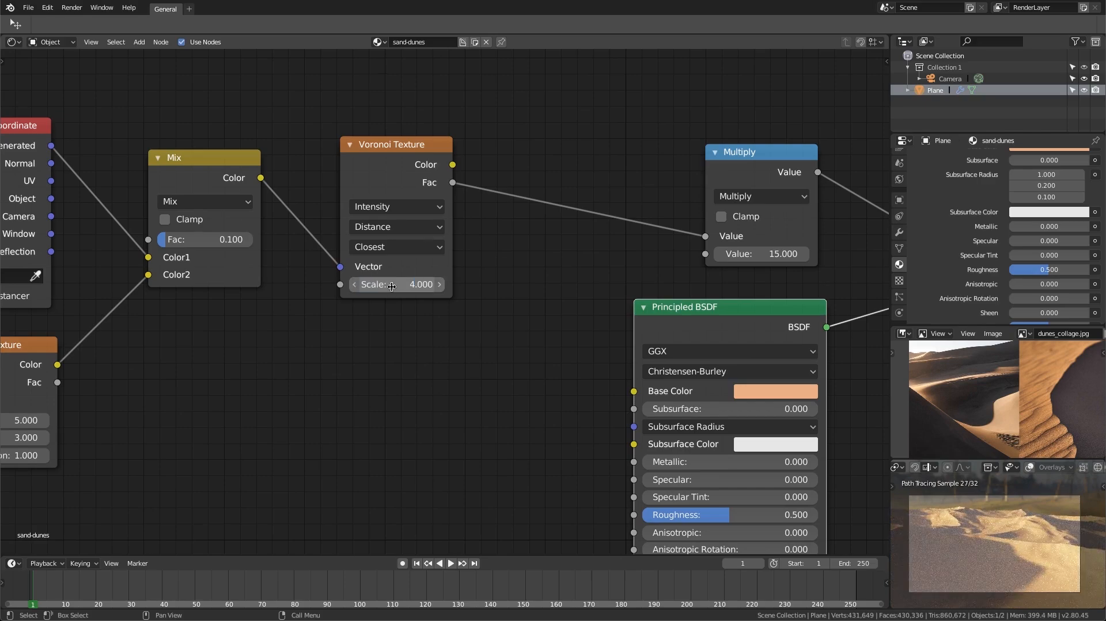
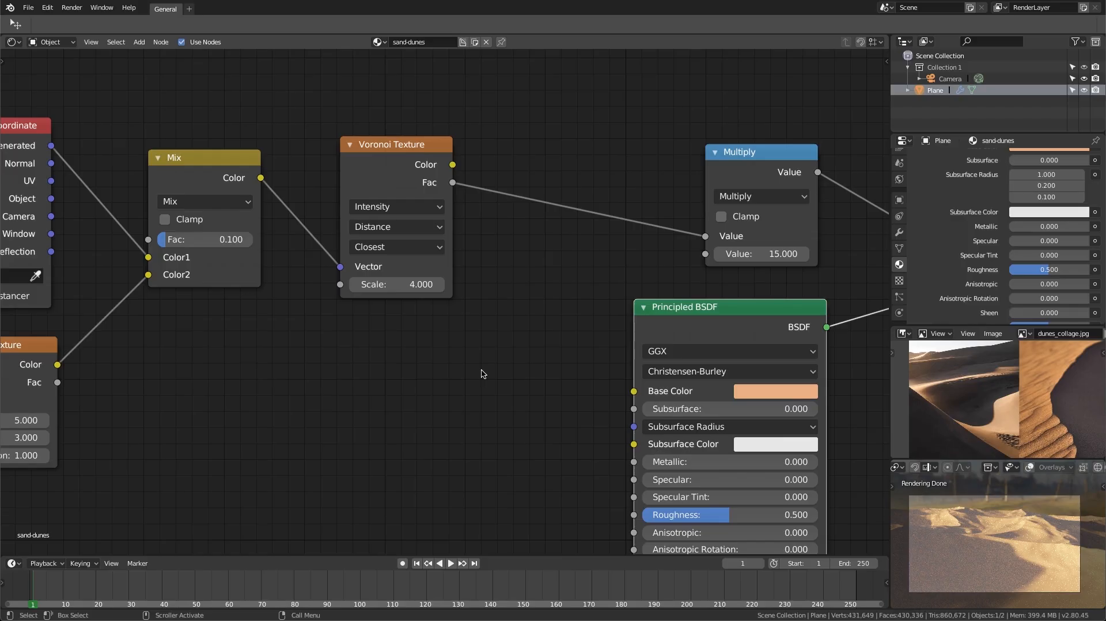
Set the Voronoi Texture node's Scale to 4.5
{"action": "scroll", "coordinate": [482, 372], "scroll_direction": "down", "scroll_amount": 3}
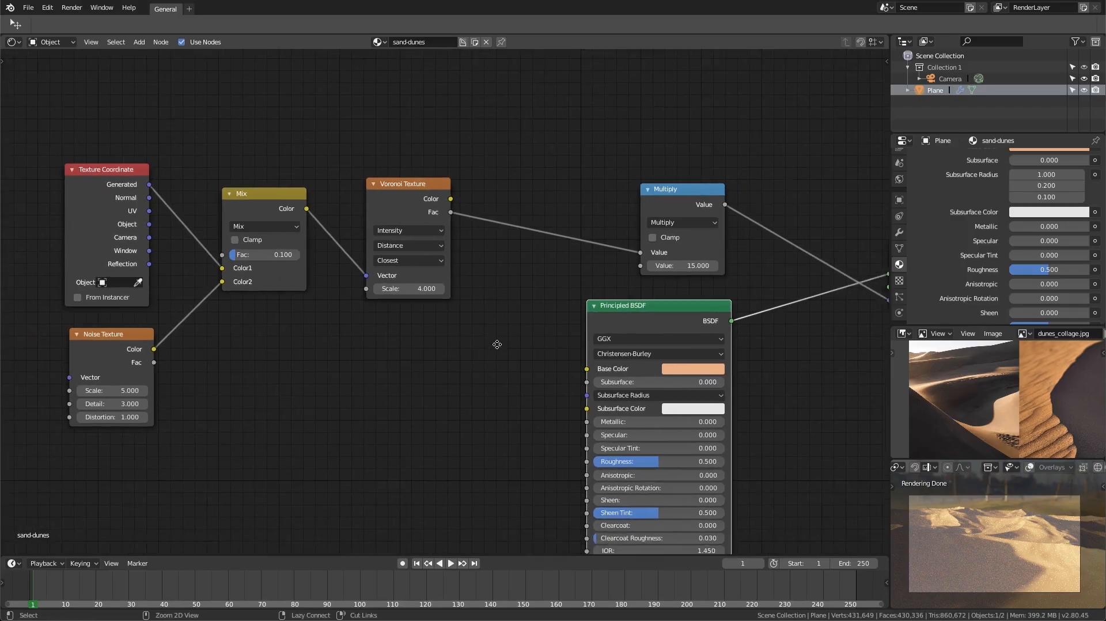
{"action": "middle_click_drag", "start_coordinate": [500, 329], "coordinate": [510, 293], "text": "ctrl"}
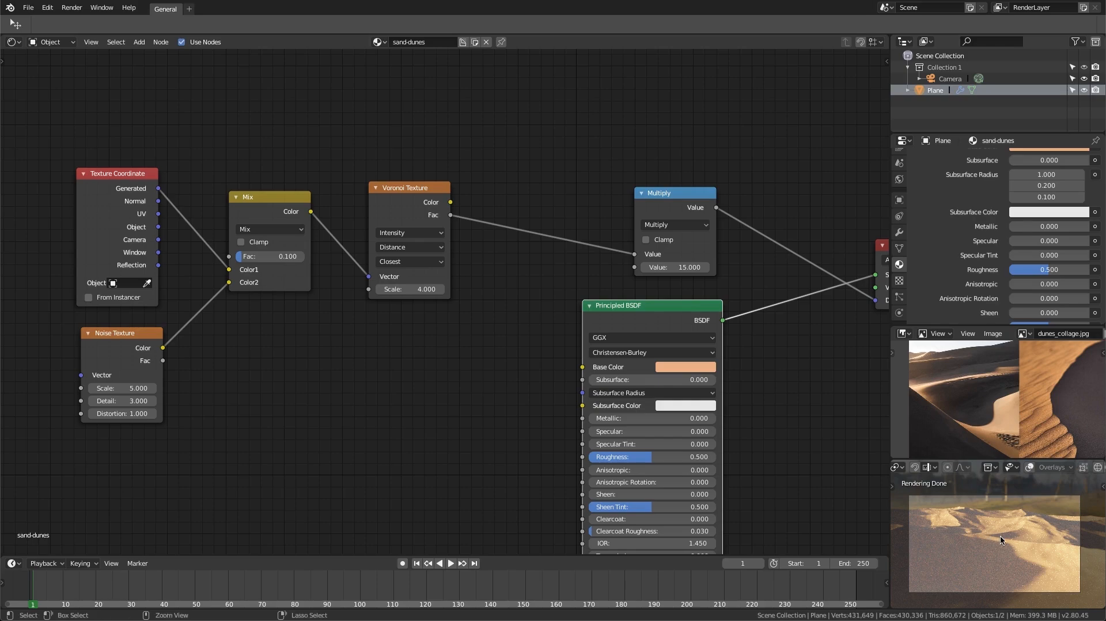
{"action": "middle_click_drag", "start_coordinate": [1000, 535], "coordinate": [1005, 542]}
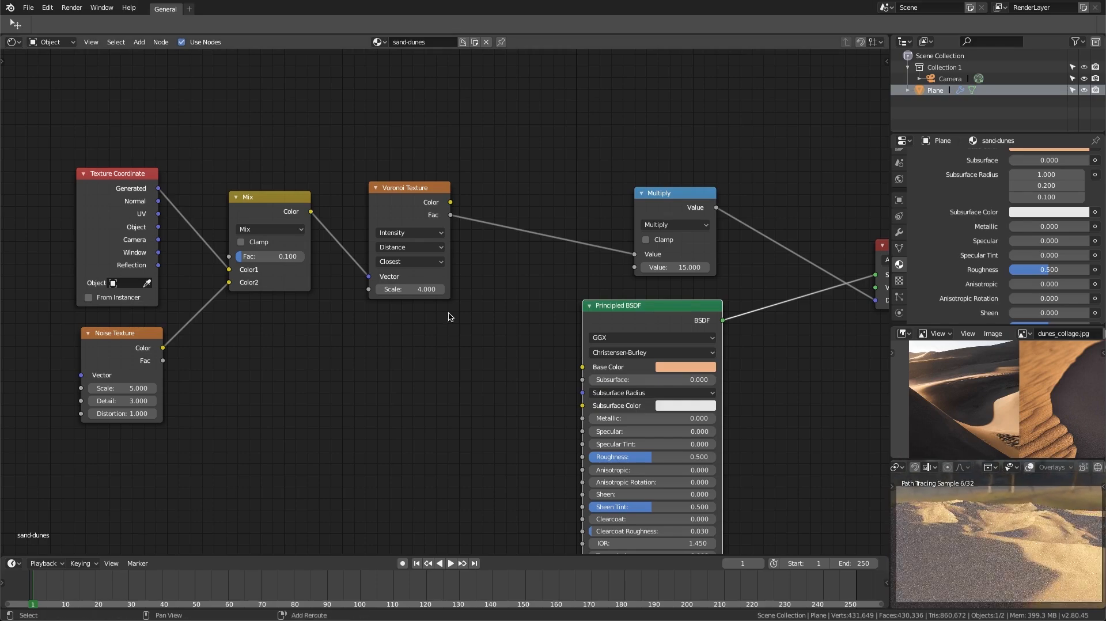
{"action": "scroll", "coordinate": [444, 323], "scroll_direction": "up", "scroll_amount": 2}
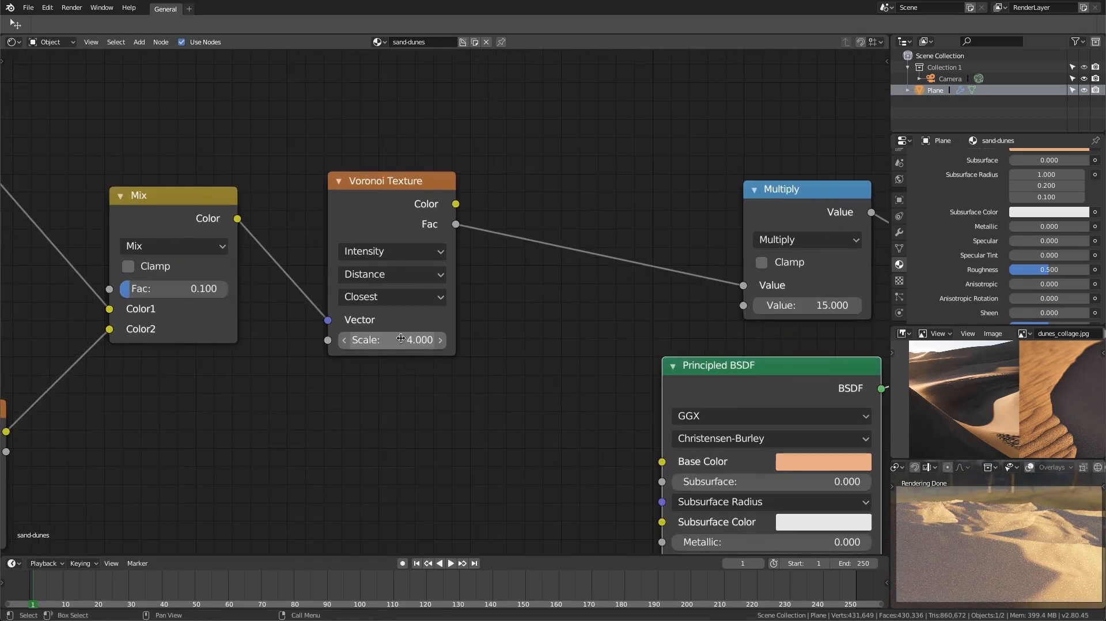
{"action": "scroll", "coordinate": [392, 341], "scroll_direction": "up", "scroll_amount": 1}
{"action": "left_click", "coordinate": [392, 342]}
{"action": "type", "text": "4.5"}
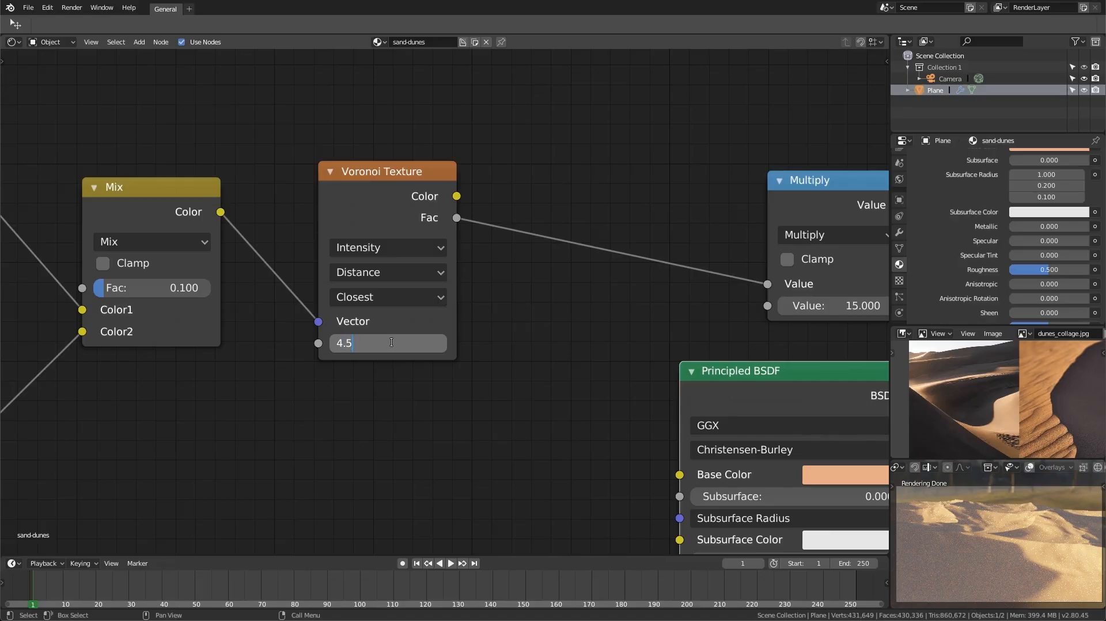
{"action": "key", "text": "Return"}
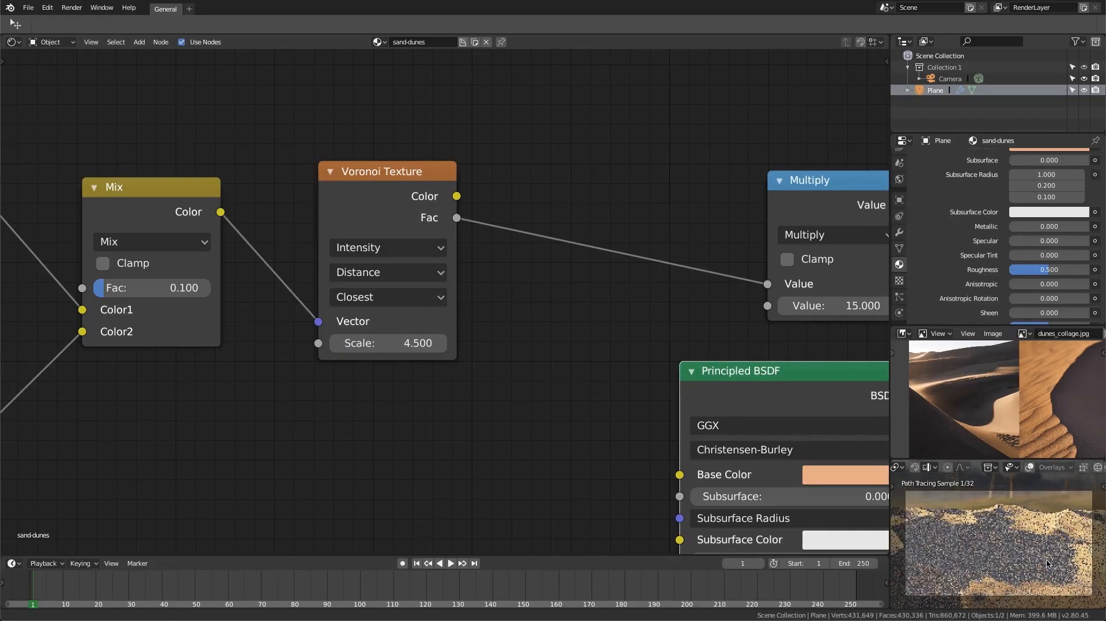
Bring the Noise Texture node's Scale, Detail and Distortion settings into close view
{"action": "middle_click_drag", "start_coordinate": [264, 327], "coordinate": [401, 311]}
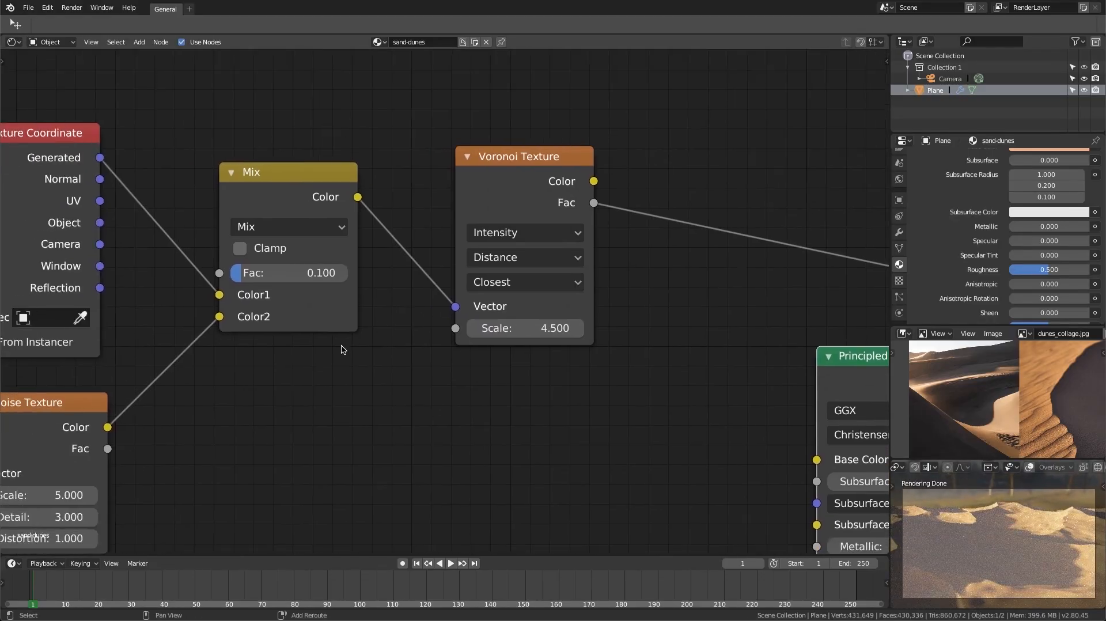
{"action": "middle_click_drag", "start_coordinate": [302, 397], "coordinate": [444, 279]}
{"action": "middle_click_drag", "start_coordinate": [365, 288], "coordinate": [365, 295], "text": "ctrl"}
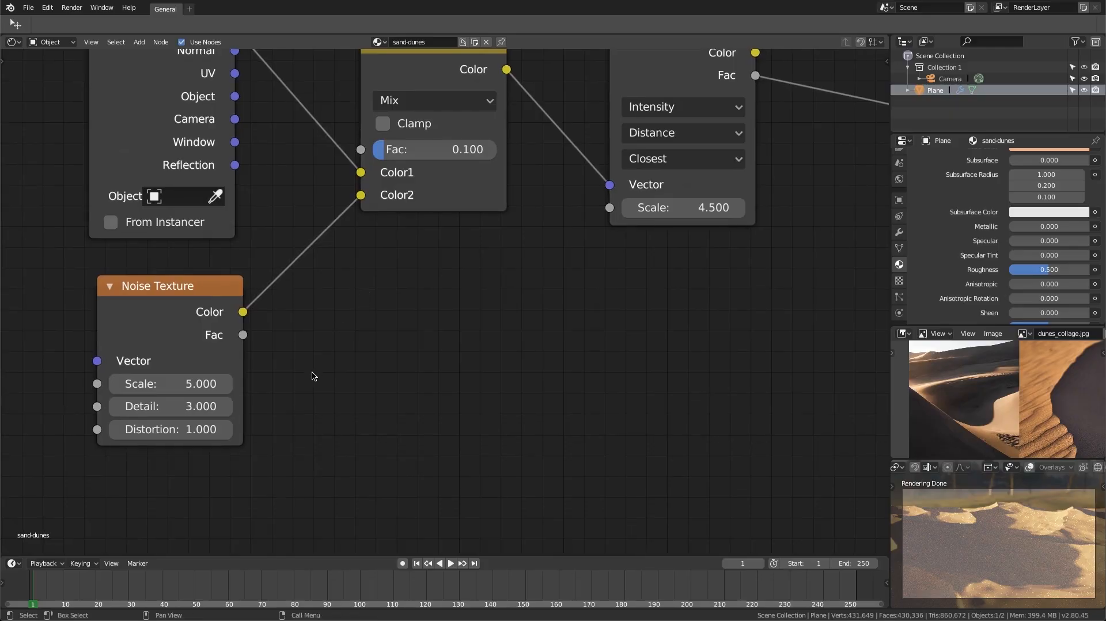
Set the Noise Texture's distortion to 2
{"action": "left_click", "coordinate": [180, 433]}
{"action": "type", "text": "2"}
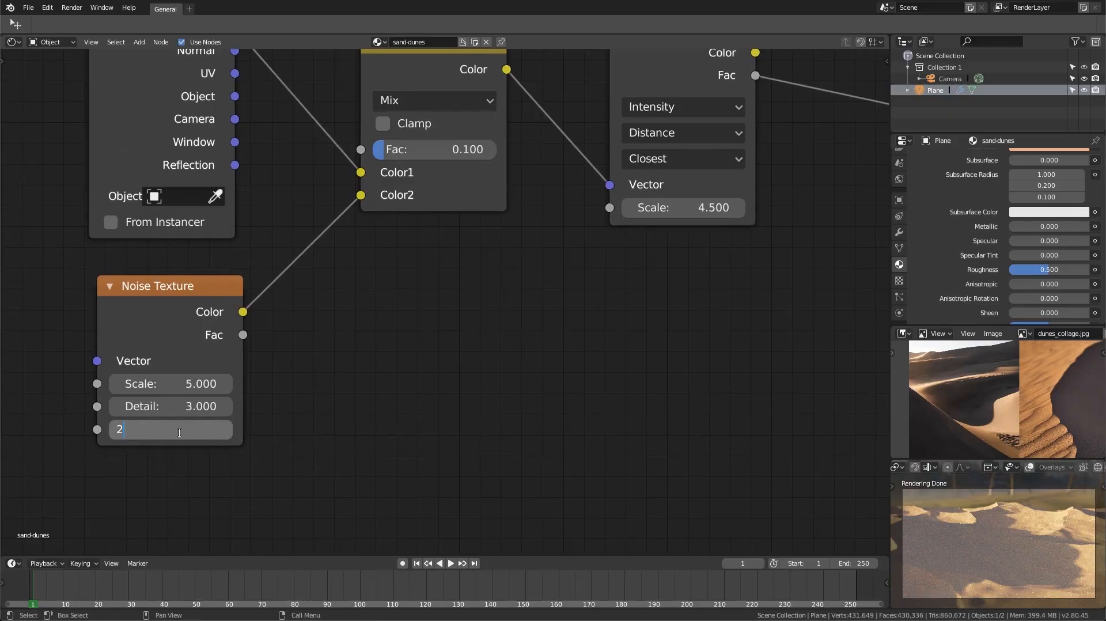
{"action": "key", "text": "Return"}
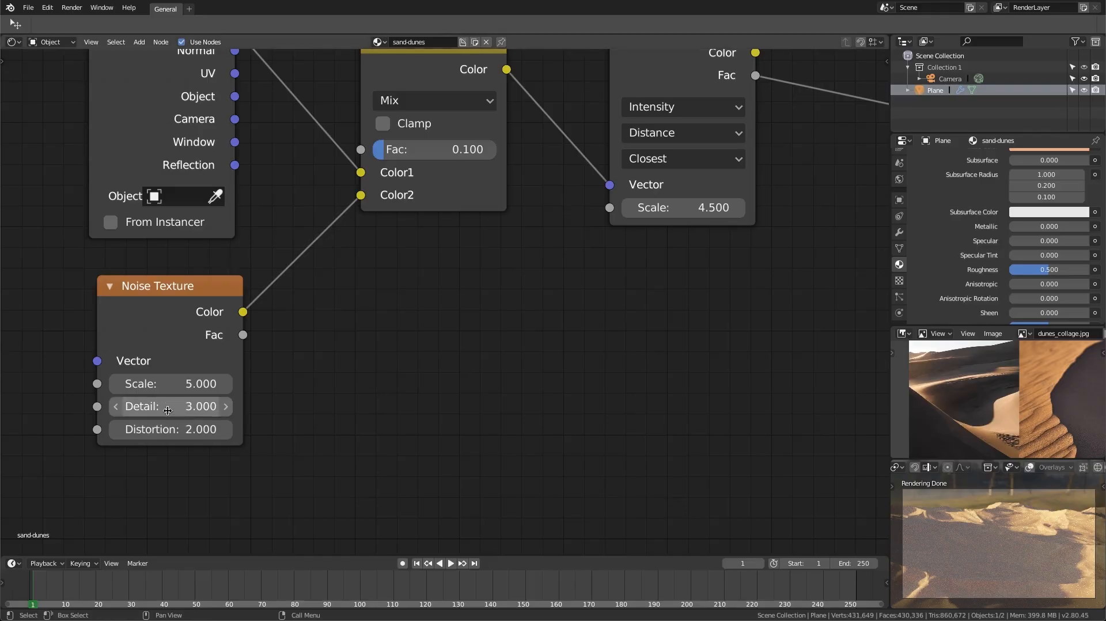
Set the Noise Texture's distortion to 1.5 and its detail to 2
{"action": "left_click", "coordinate": [175, 432]}
{"action": "type", "text": "1.5"}
{"action": "key", "text": "Return"}
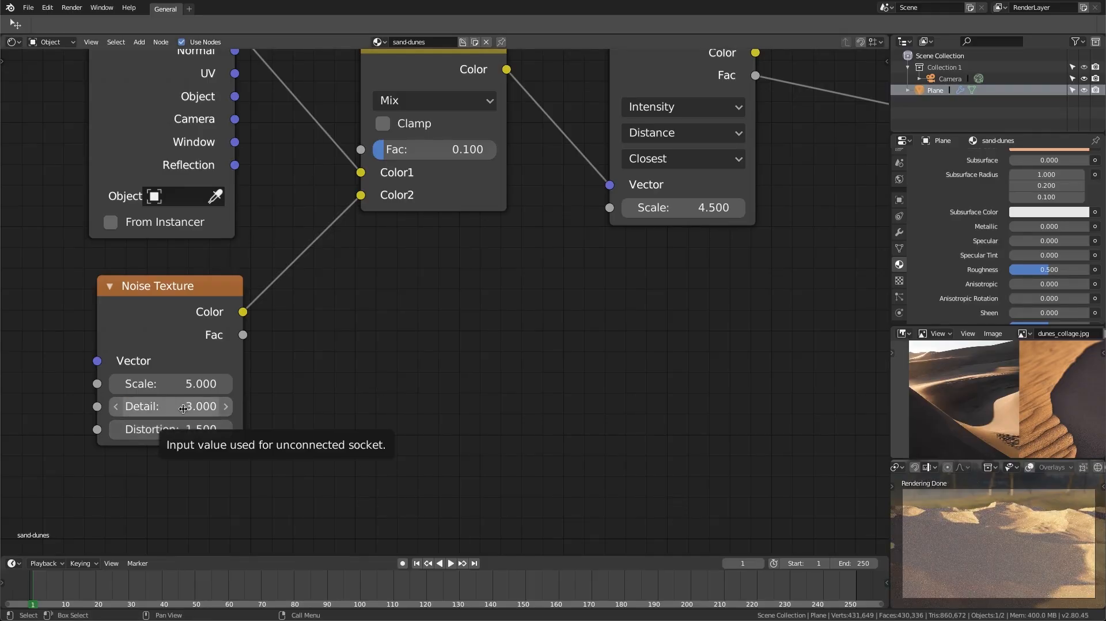
{"action": "left_click", "coordinate": [177, 409]}
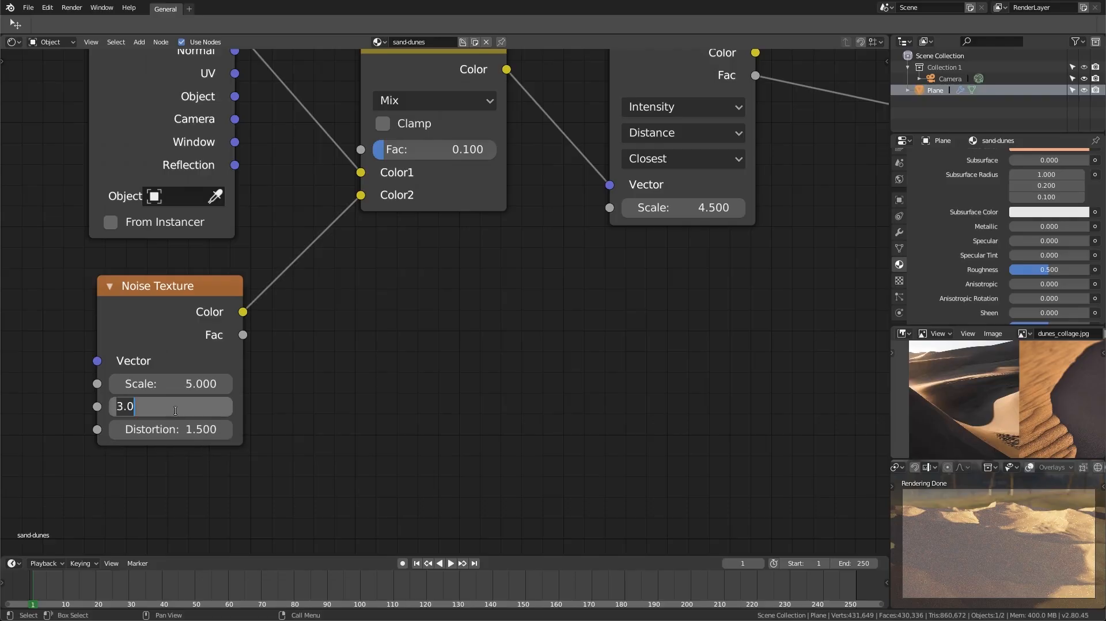
{"action": "type", "text": "2"}
{"action": "key", "text": "Return"}
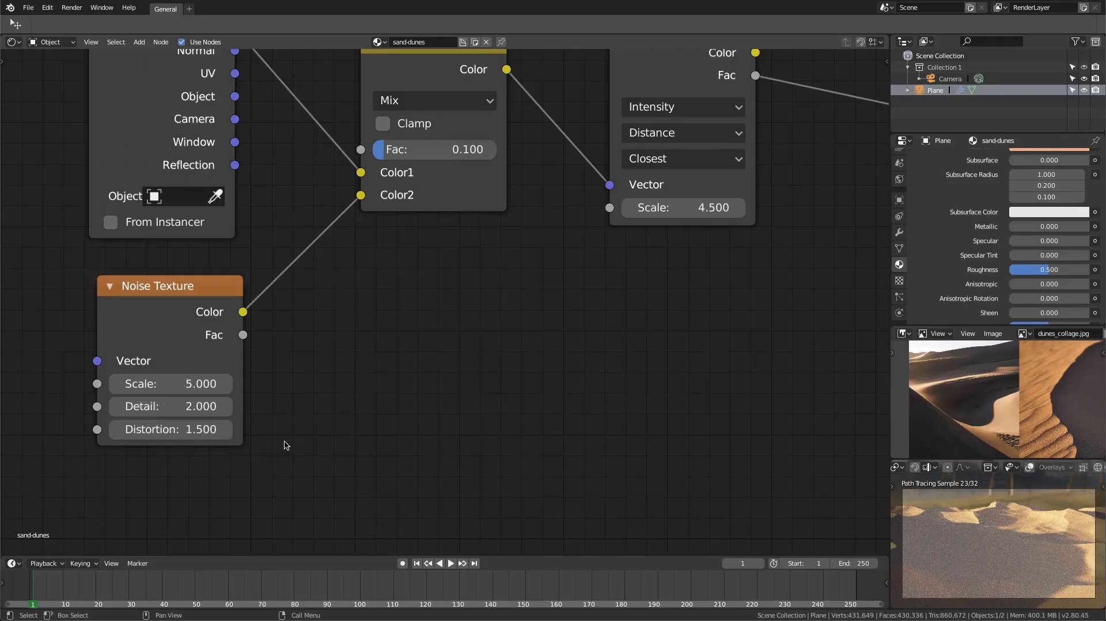
Rotate the dune plane about the global Z axis and move it about -14 m along the global X axis
{"action": "scroll", "coordinate": [568, 382], "scroll_direction": "down", "scroll_amount": 1}
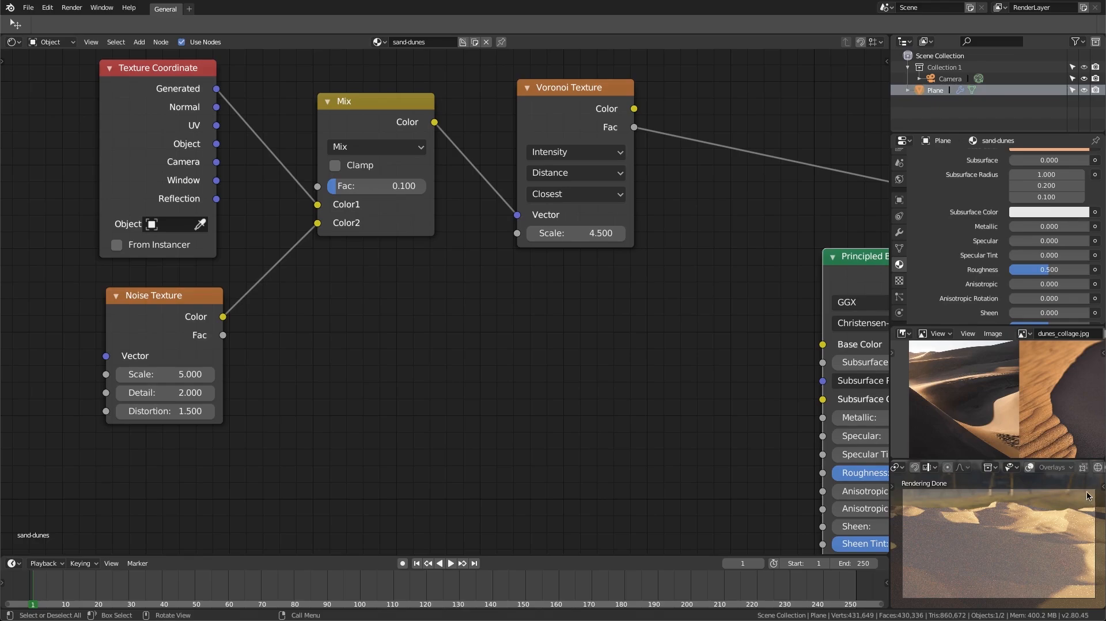
{"action": "key", "text": "r"}
{"action": "key", "text": "z"}
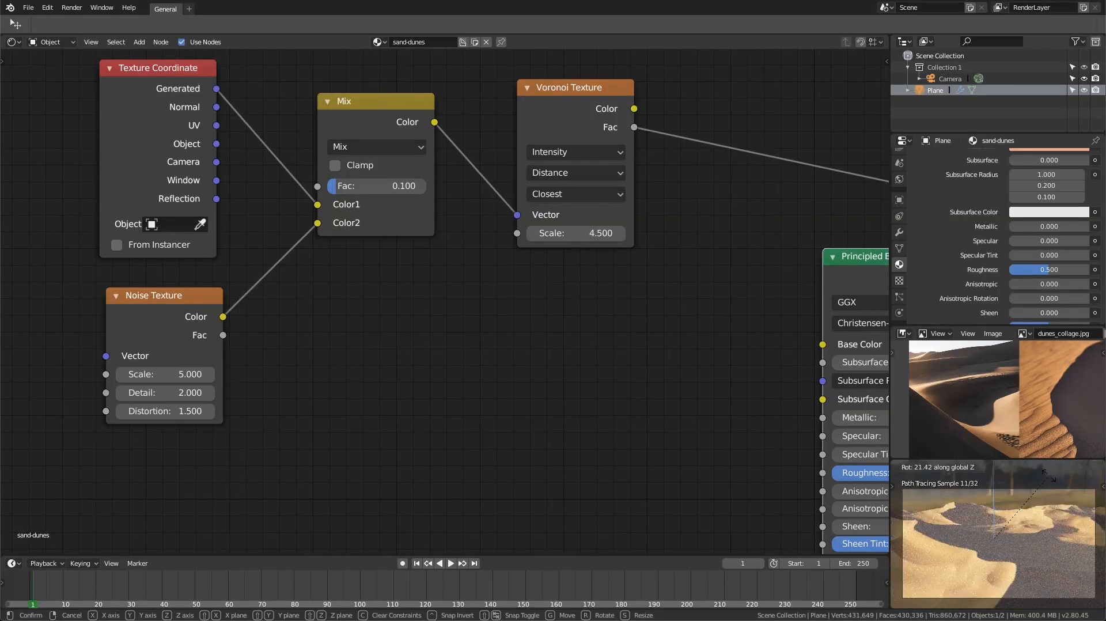
{"action": "left_click", "coordinate": [1036, 520]}
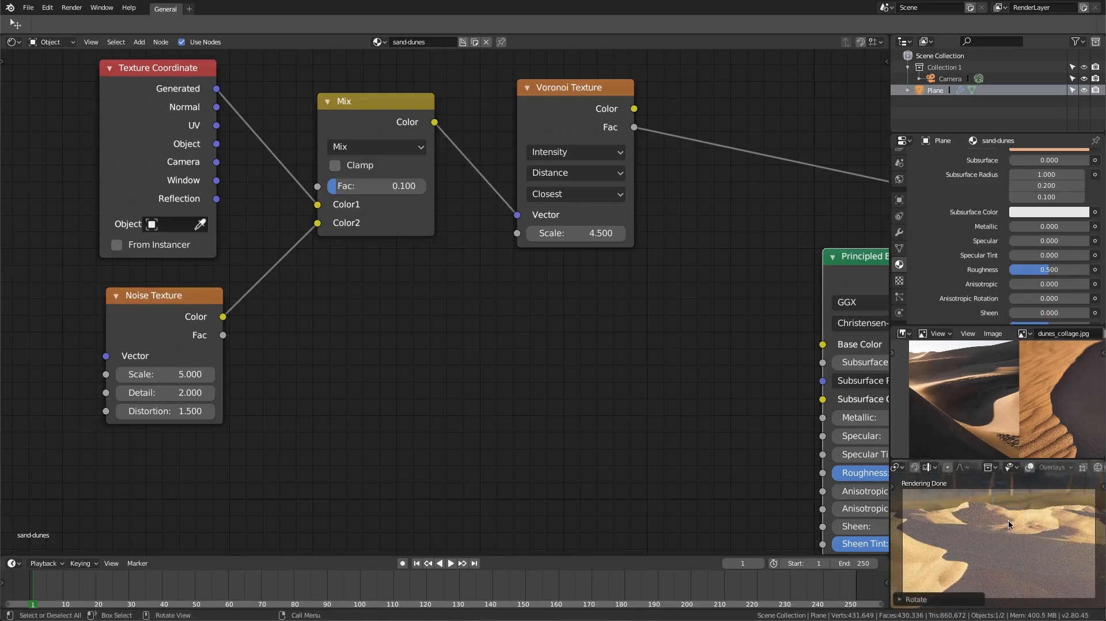
{"action": "key", "text": "g"}
{"action": "key", "text": "x"}
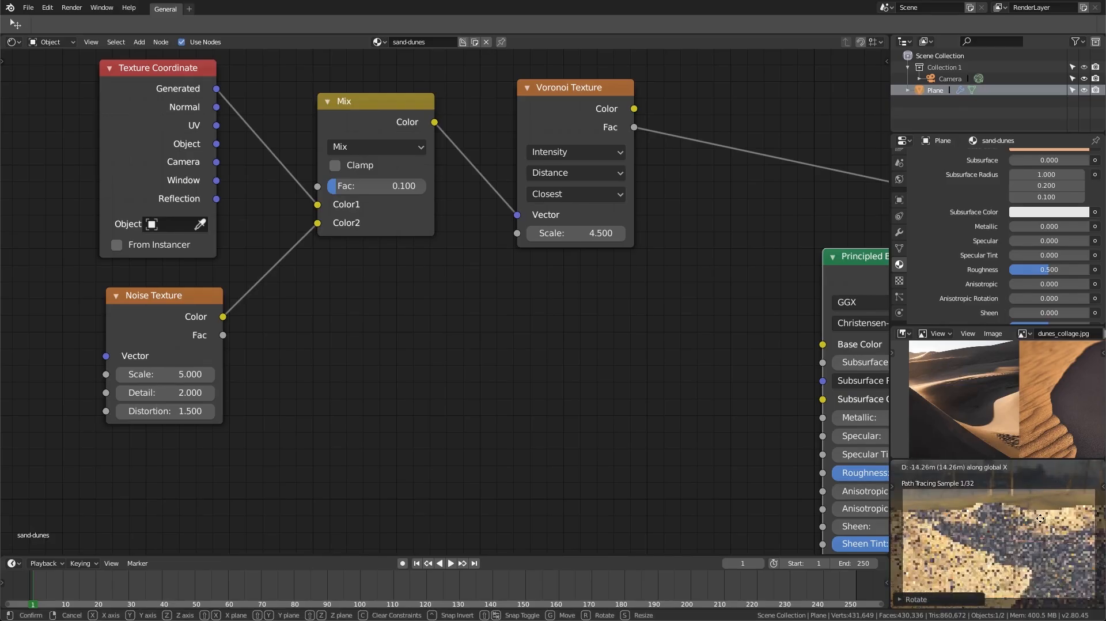
{"action": "left_click", "coordinate": [1039, 515]}
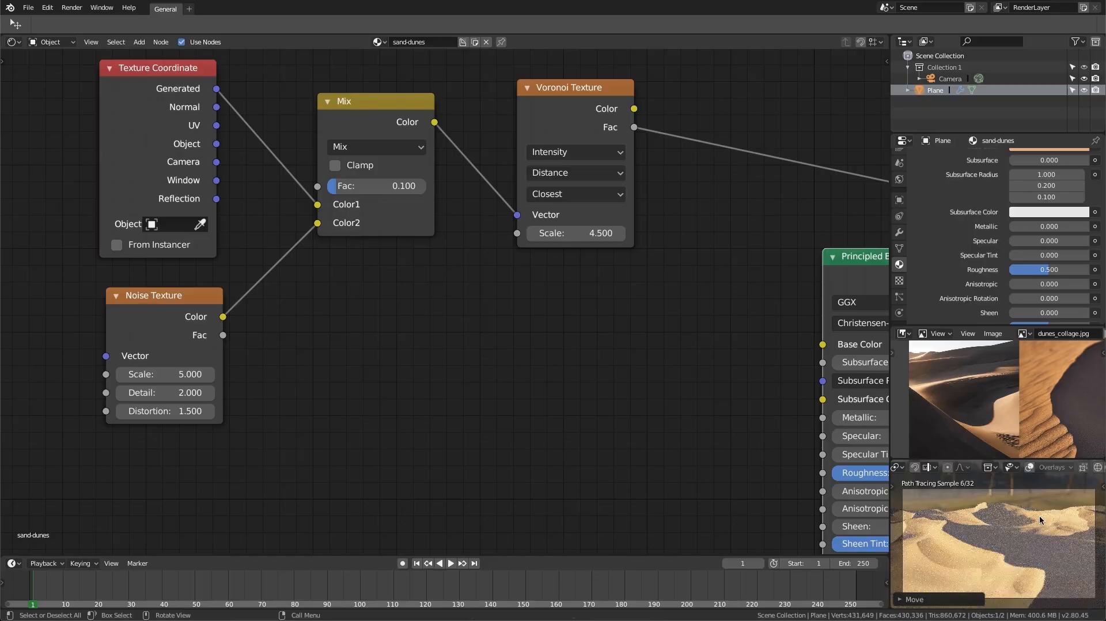
Turn the plane further about the Z axis and shift it about 4.5 m along the global X axis
{"action": "key", "text": "r"}
{"action": "key", "text": "z"}
{"action": "left_click", "coordinate": [1074, 502]}
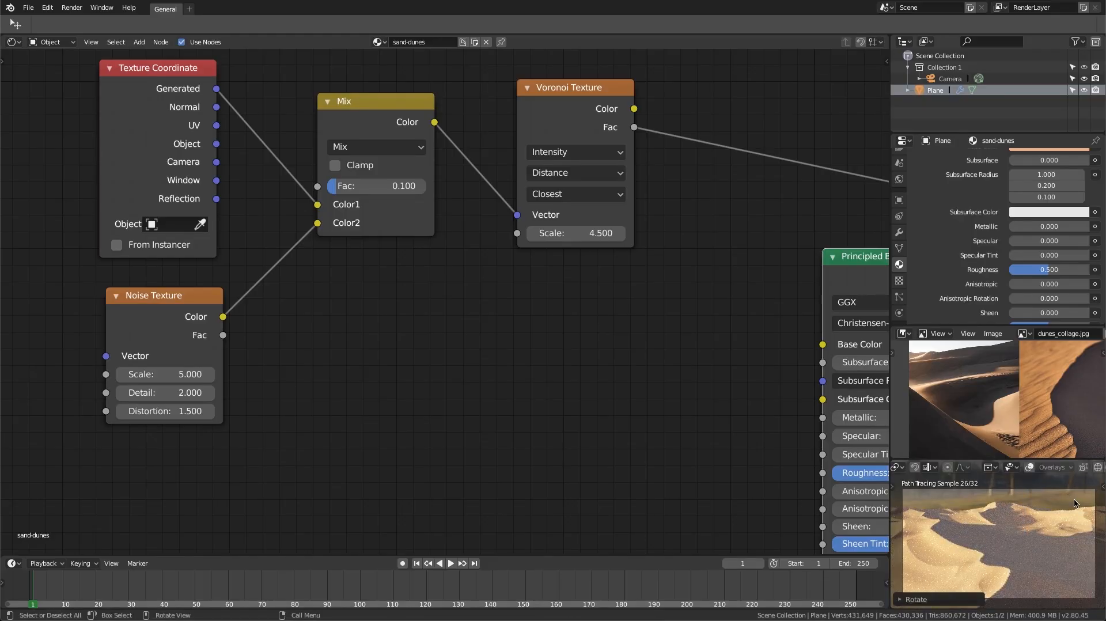
{"action": "key", "text": "g"}
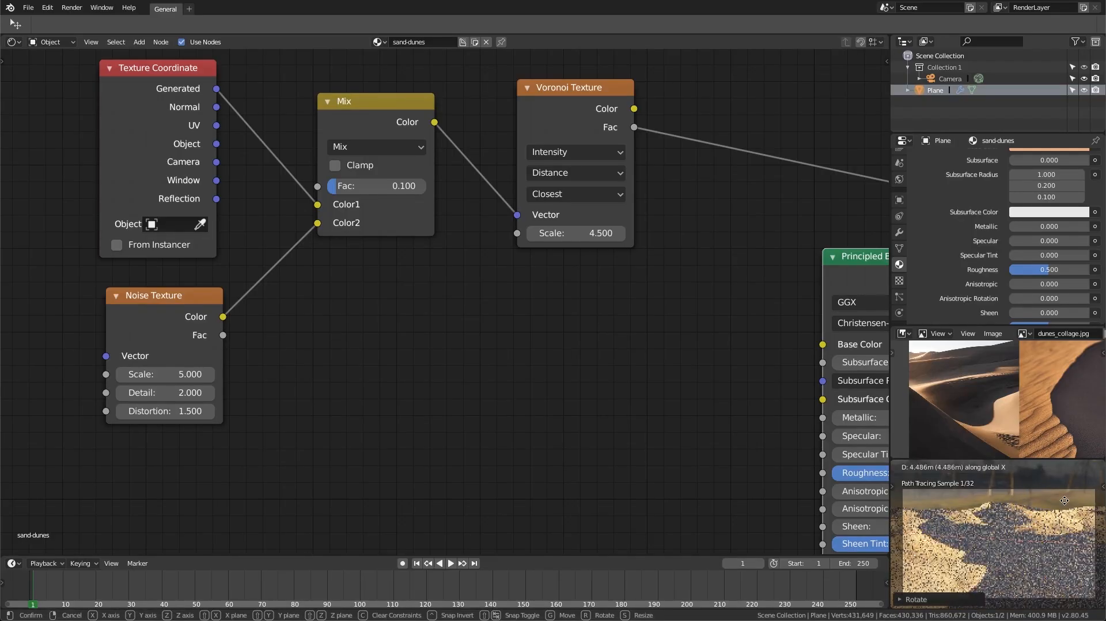
{"action": "left_click", "coordinate": [1065, 504]}
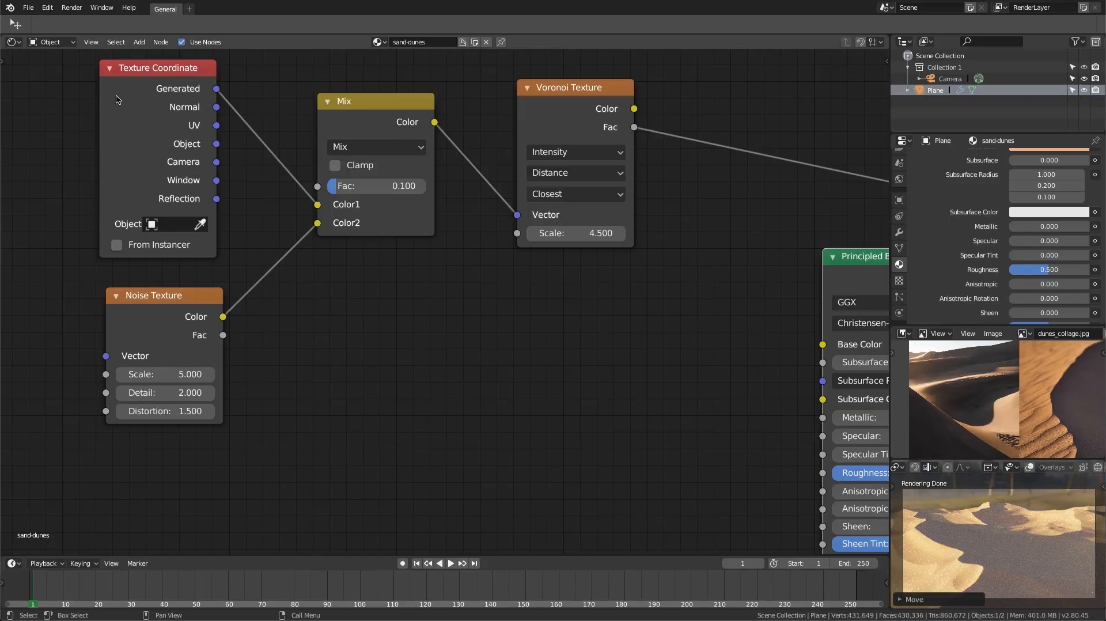
In the World shader, set the Mapping node's Z rotation to about -23.5° to change the light direction
{"action": "left_click", "coordinate": [51, 42]}
{"action": "left_click", "coordinate": [48, 69]}
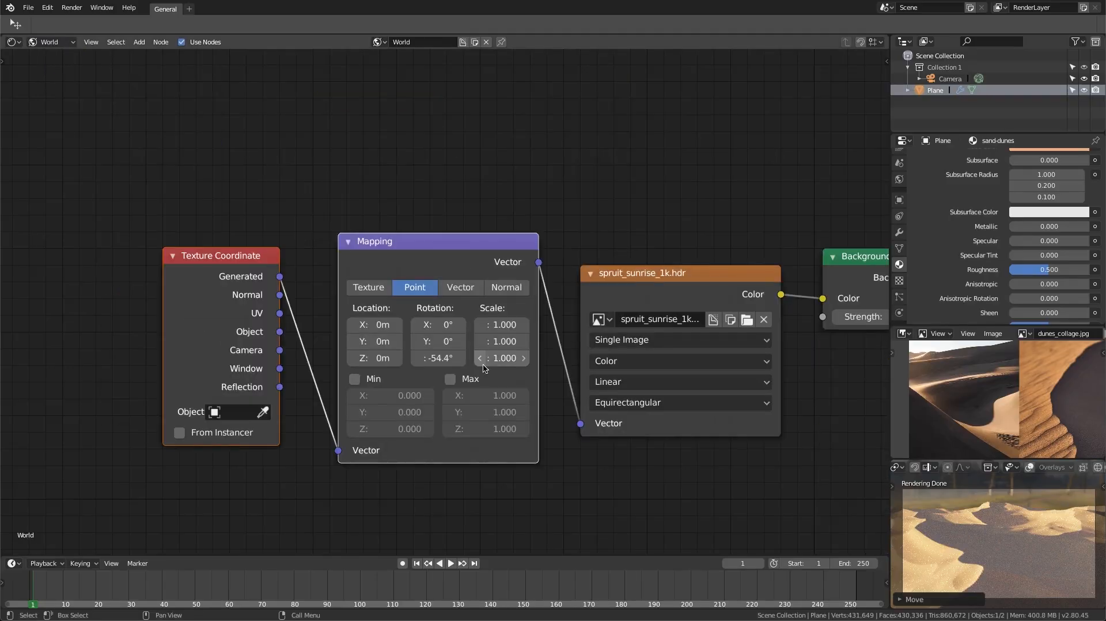
{"action": "mouse_move", "coordinate": [439, 358]}
{"action": "left_mouse_down"}
{"action": "mouse_move", "coordinate": [429, 358]}
{"action": "mouse_move", "coordinate": [495, 358]}
{"action": "left_mouse_up"}
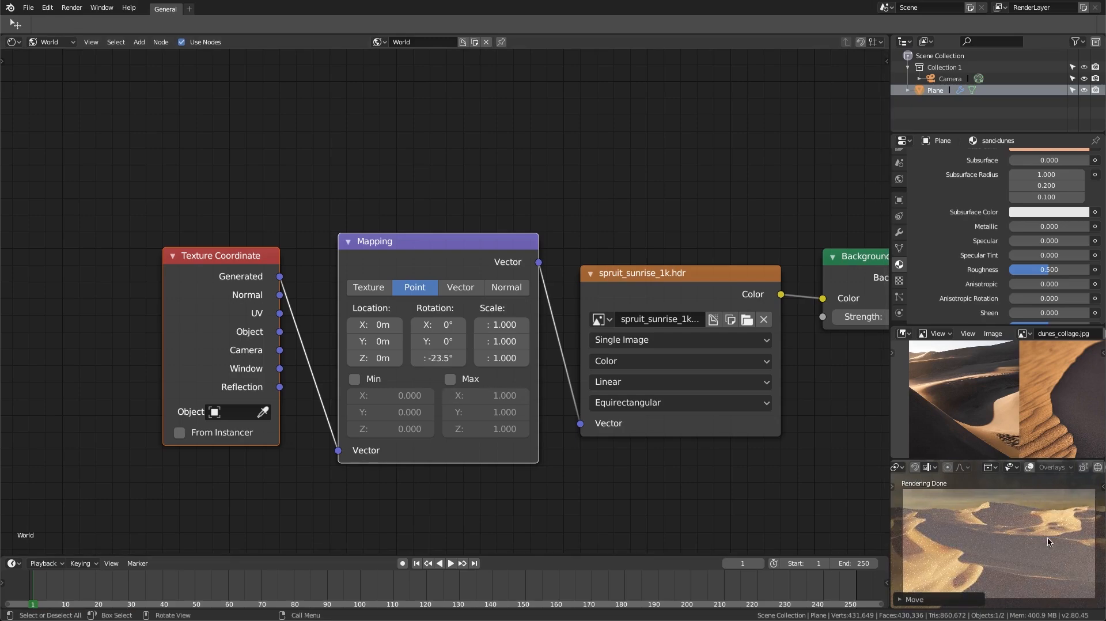
Select the camera and raise its passepartout opacity to 1.000 in the viewport display settings
{"action": "middle_click_drag", "start_coordinate": [1032, 537], "coordinate": [1034, 536], "text": "shift"}
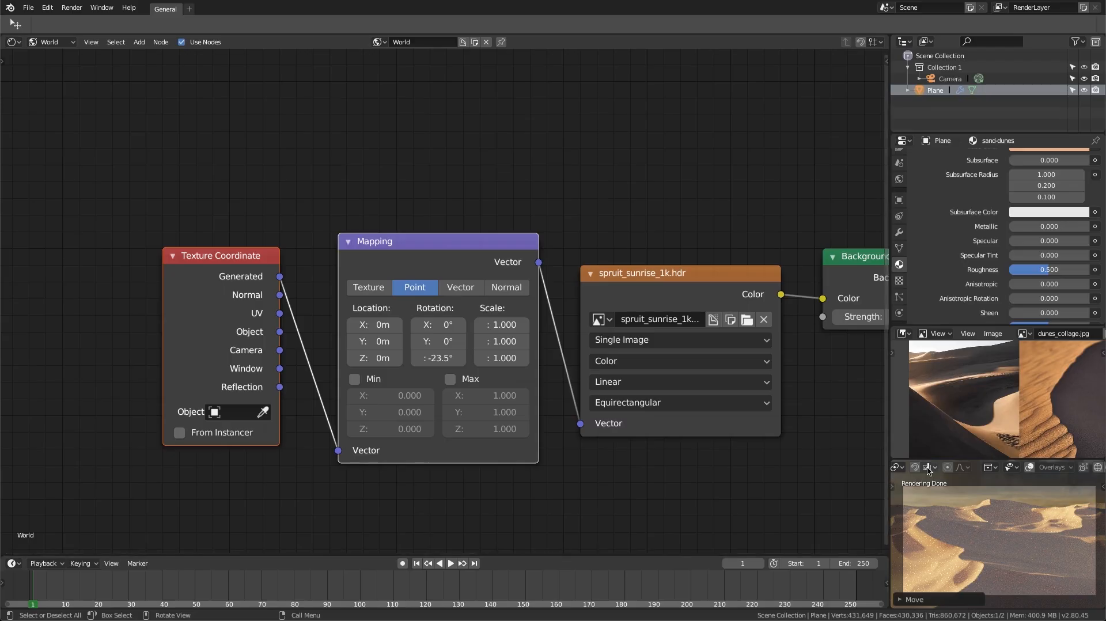
{"action": "left_click", "coordinate": [939, 79]}
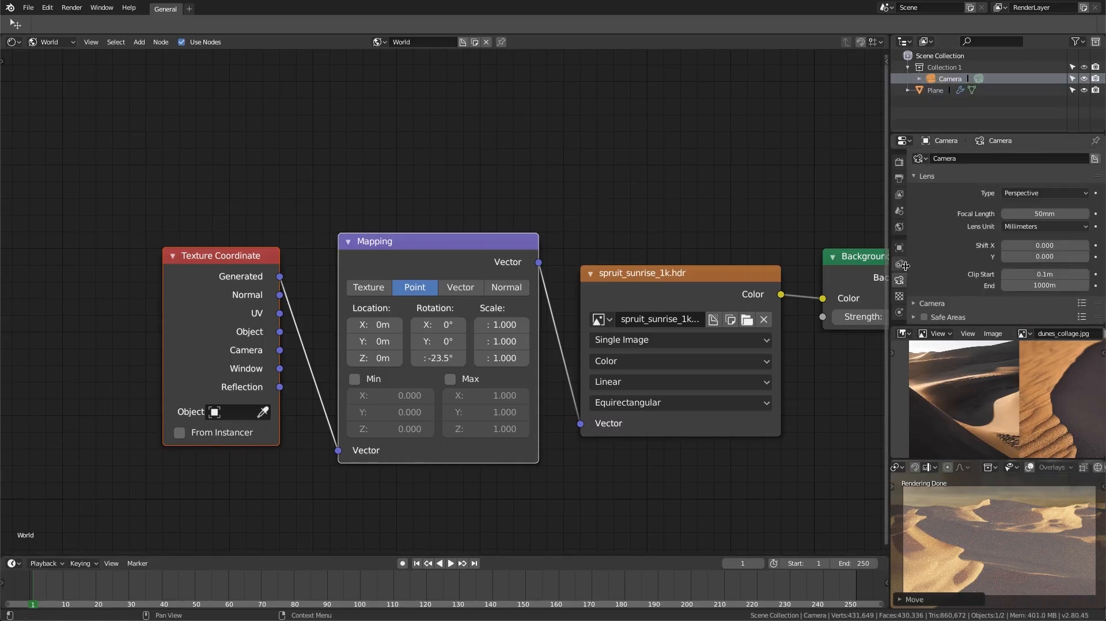
{"action": "scroll", "coordinate": [953, 263], "scroll_direction": "down", "scroll_amount": 4}
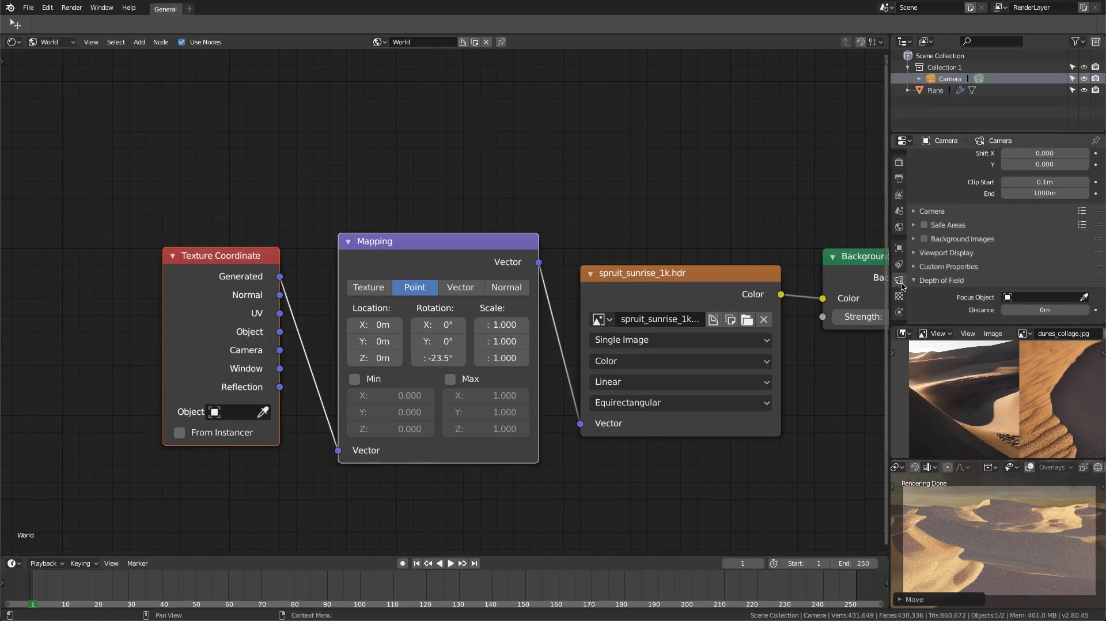
{"action": "left_click", "coordinate": [957, 251]}
{"action": "scroll", "coordinate": [994, 261], "scroll_direction": "down", "scroll_amount": 5}
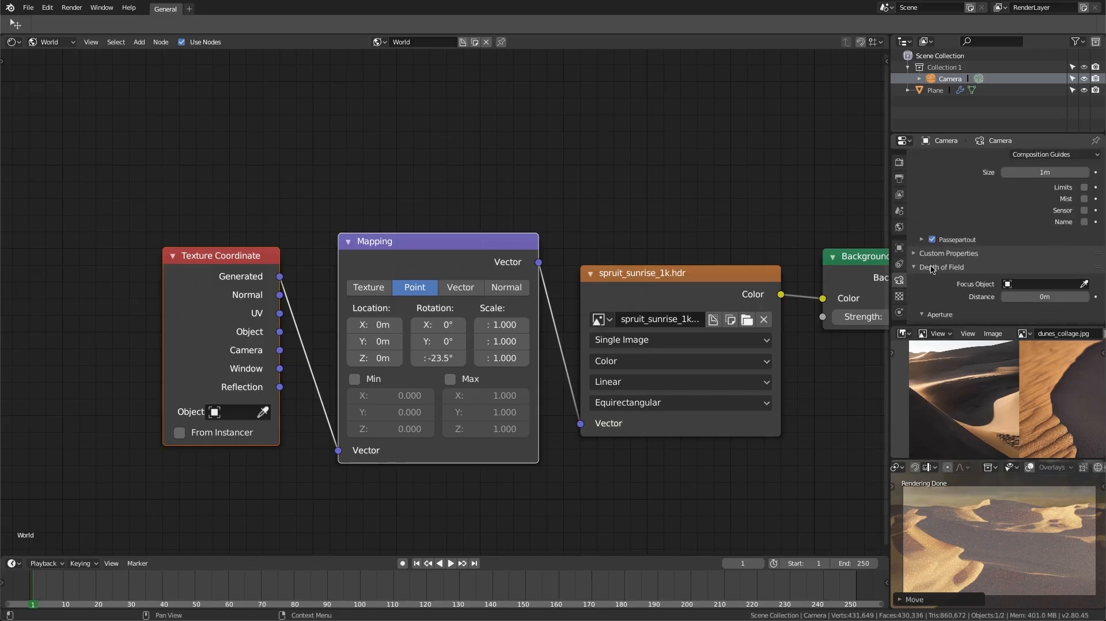
{"action": "left_click", "coordinate": [920, 239]}
{"action": "left_click_drag", "start_coordinate": [1037, 256], "coordinate": [1090, 257]}
{"action": "scroll", "coordinate": [1042, 521], "scroll_direction": "up", "scroll_amount": 1}
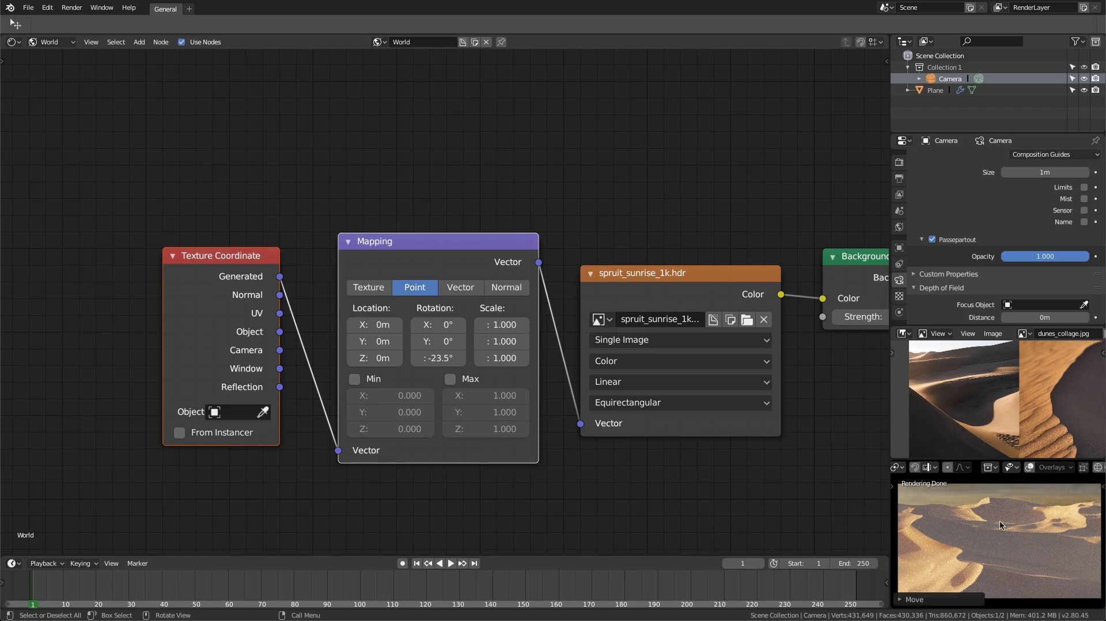
{"action": "key", "text": "n"}
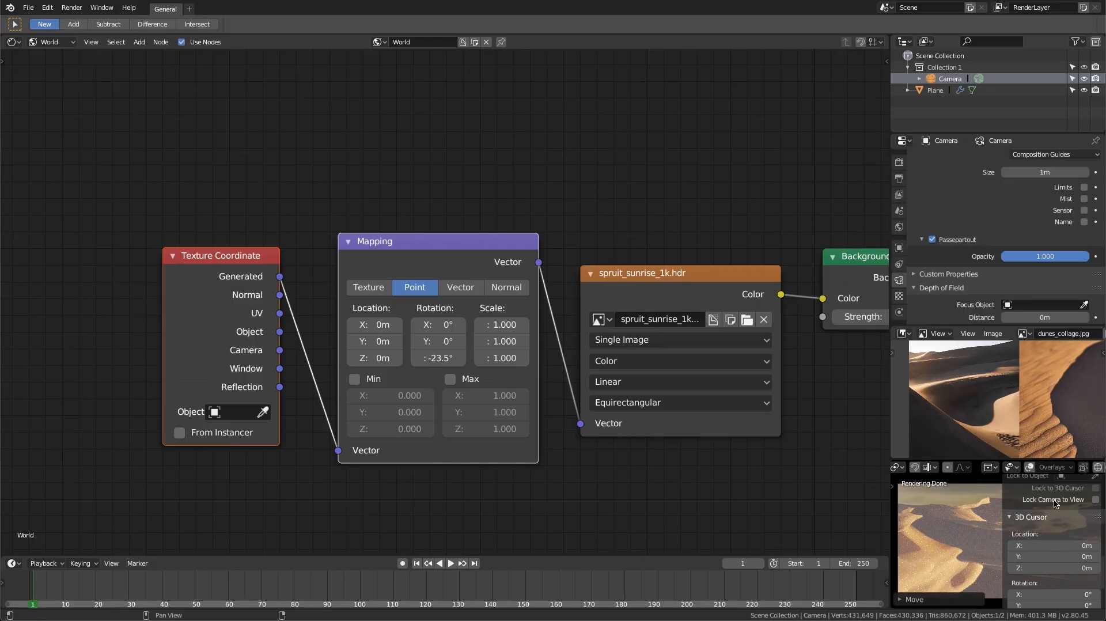
{"action": "key", "text": "n"}
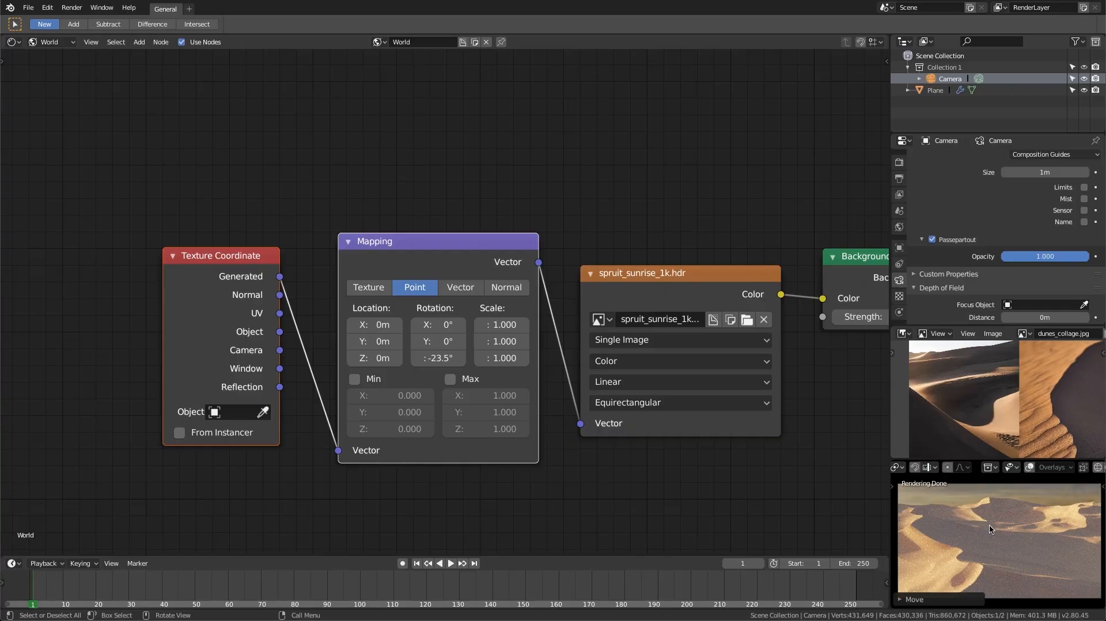
Select the dune plane and switch the shader editor from the World nodes back to its object material
{"action": "left_click", "coordinate": [47, 43]}
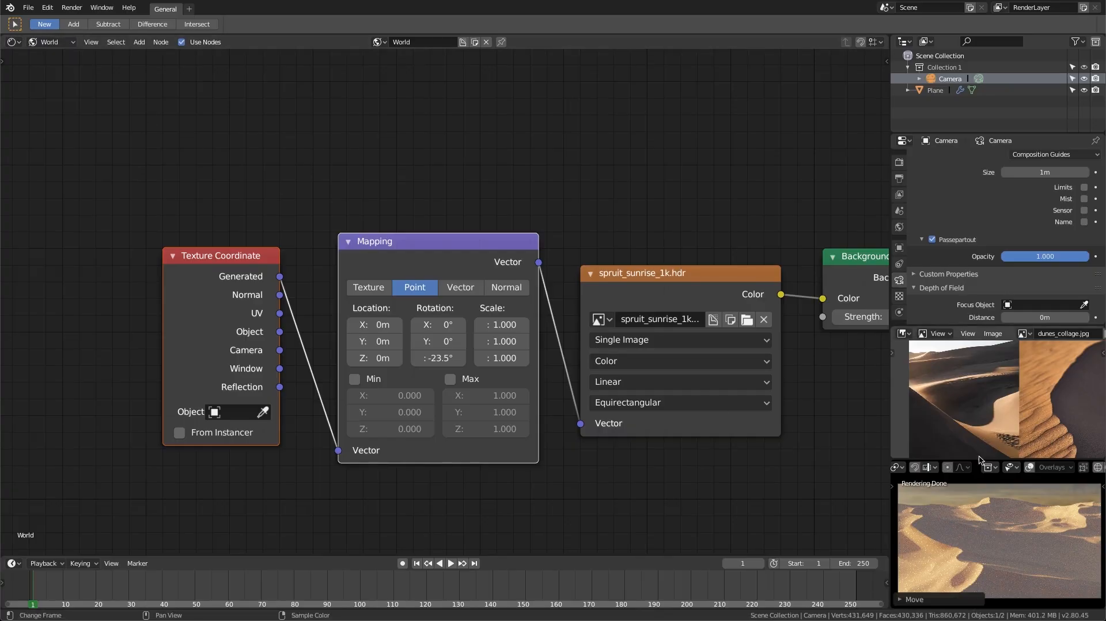
{"action": "left_click", "coordinate": [978, 532]}
{"action": "left_click", "coordinate": [46, 44]}
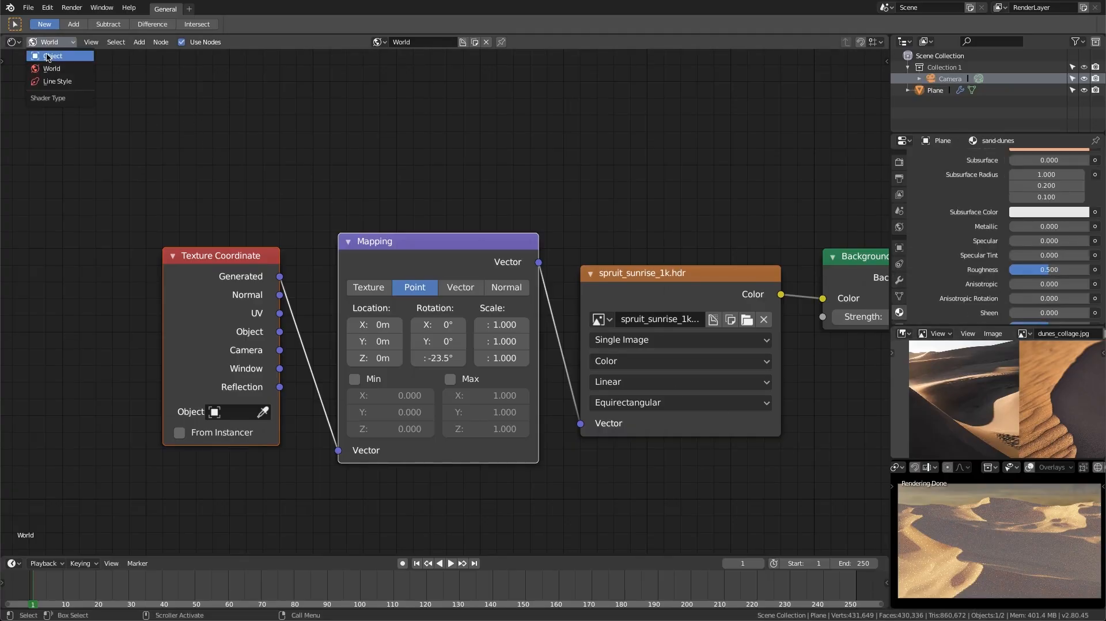
{"action": "left_click", "coordinate": [47, 57]}
{"action": "middle_click_drag", "start_coordinate": [642, 252], "coordinate": [676, 204], "text": "ctrl"}
{"action": "middle_click_drag", "start_coordinate": [676, 204], "coordinate": [521, 200]}
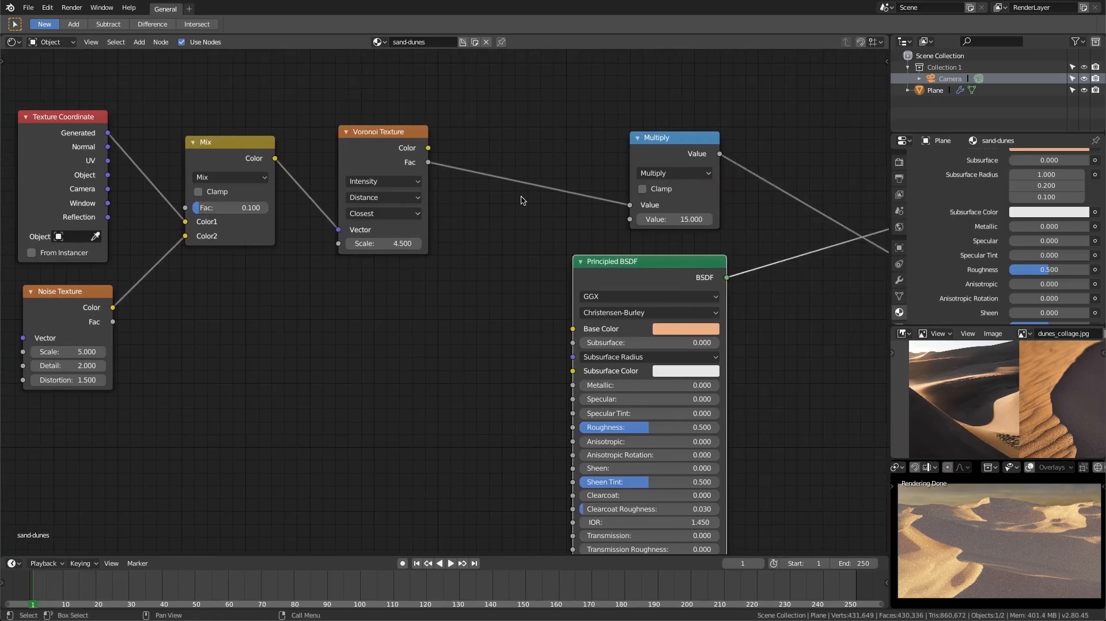
{"action": "middle_click_drag", "start_coordinate": [459, 230], "coordinate": [473, 257], "text": "ctrl"}
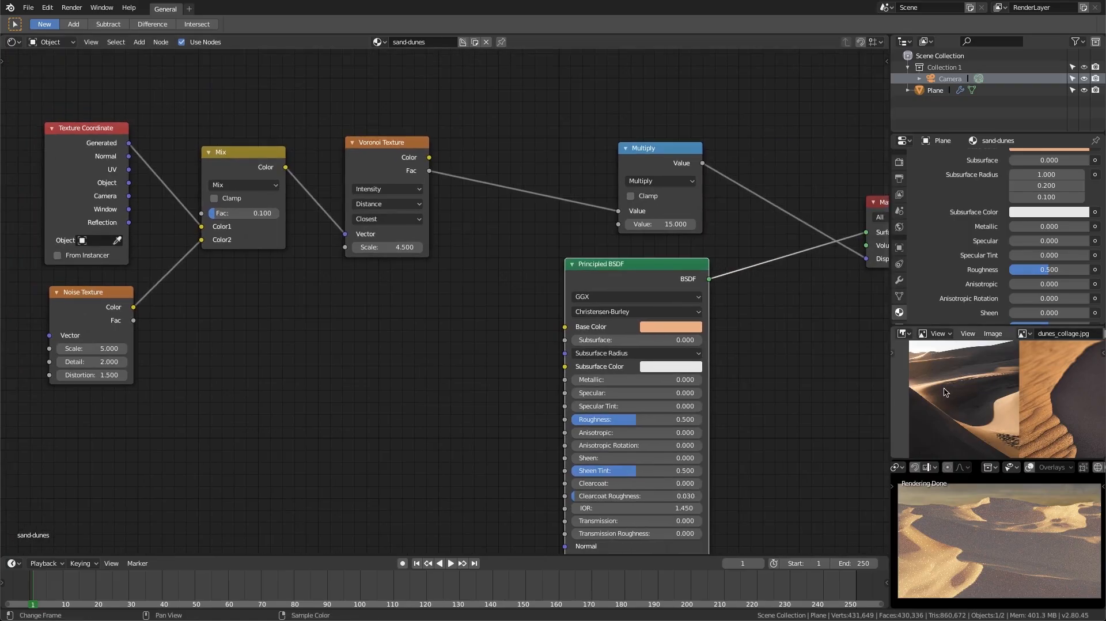
Examine the dune shapes and sand ripples in the dunes_collage.jpg reference image
{"action": "mouse_move", "coordinate": [983, 394]}
{"action": "middle_mouse_down", "text": "ctrl"}
{"action": "mouse_move", "coordinate": [963, 412]}
{"action": "mouse_move", "coordinate": [985, 409]}
{"action": "middle_mouse_up", "text": "ctrl"}
{"action": "middle_click_drag", "start_coordinate": [985, 409], "coordinate": [1009, 385], "text": "ctrl"}
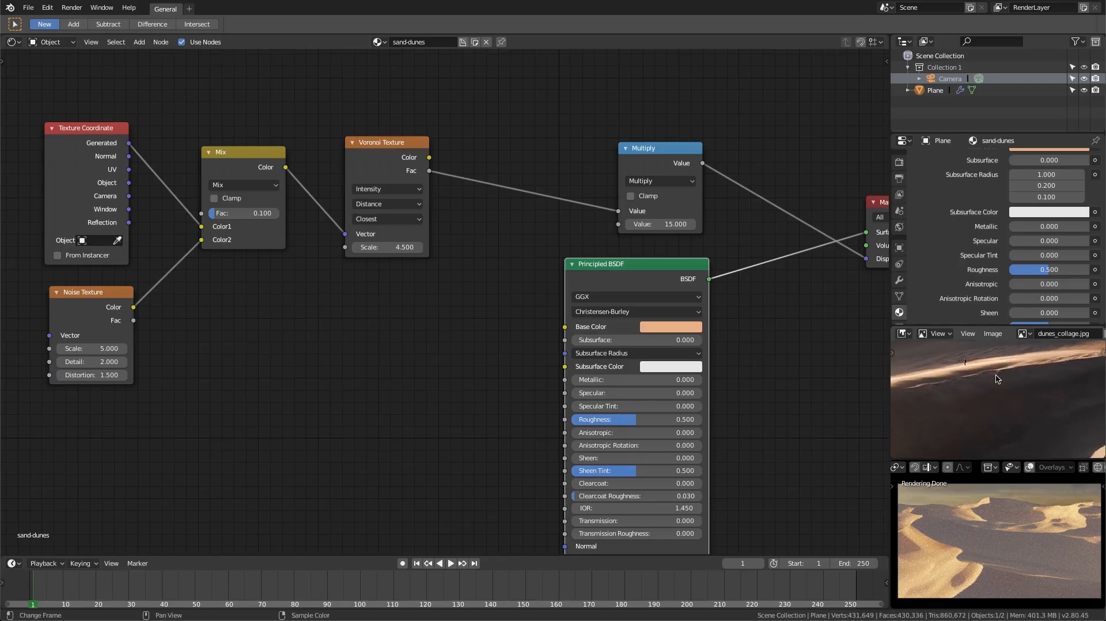
{"action": "middle_click_drag", "start_coordinate": [995, 374], "coordinate": [974, 419]}
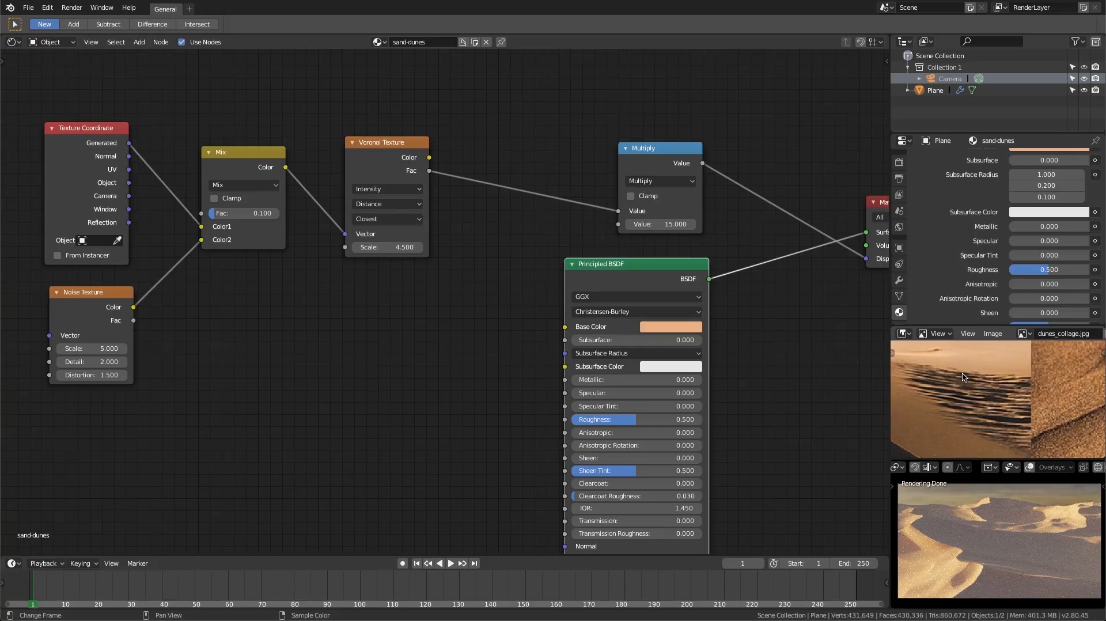
{"action": "middle_click_drag", "start_coordinate": [963, 373], "coordinate": [977, 439], "text": "ctrl"}
{"action": "scroll", "coordinate": [1017, 397], "scroll_direction": "down", "scroll_amount": 6}
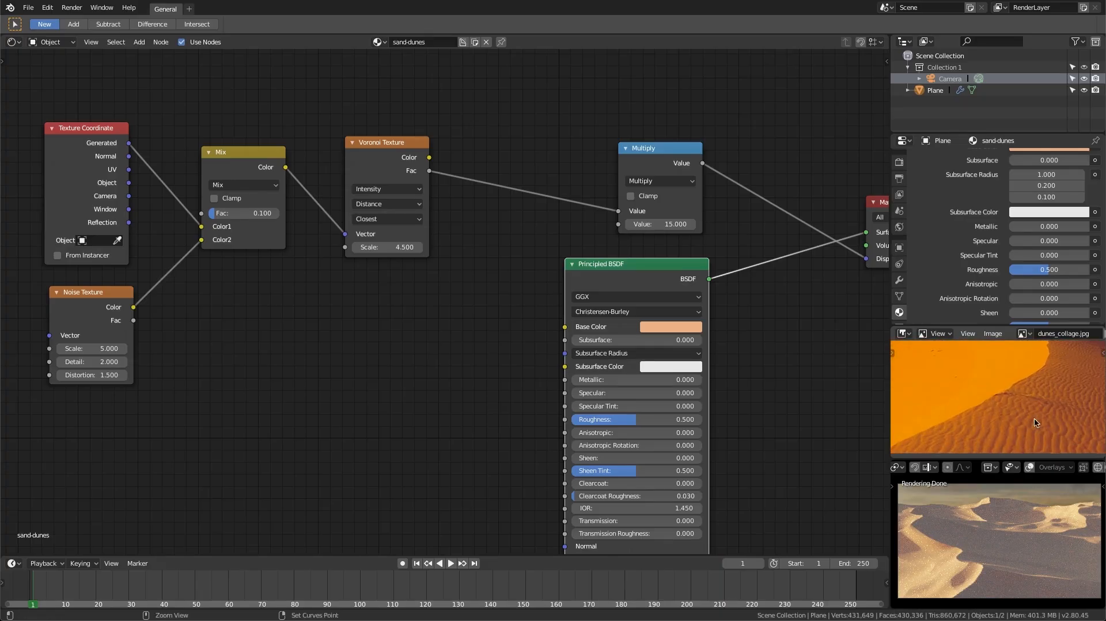
{"action": "scroll", "coordinate": [1003, 407], "scroll_direction": "down", "scroll_amount": 4}
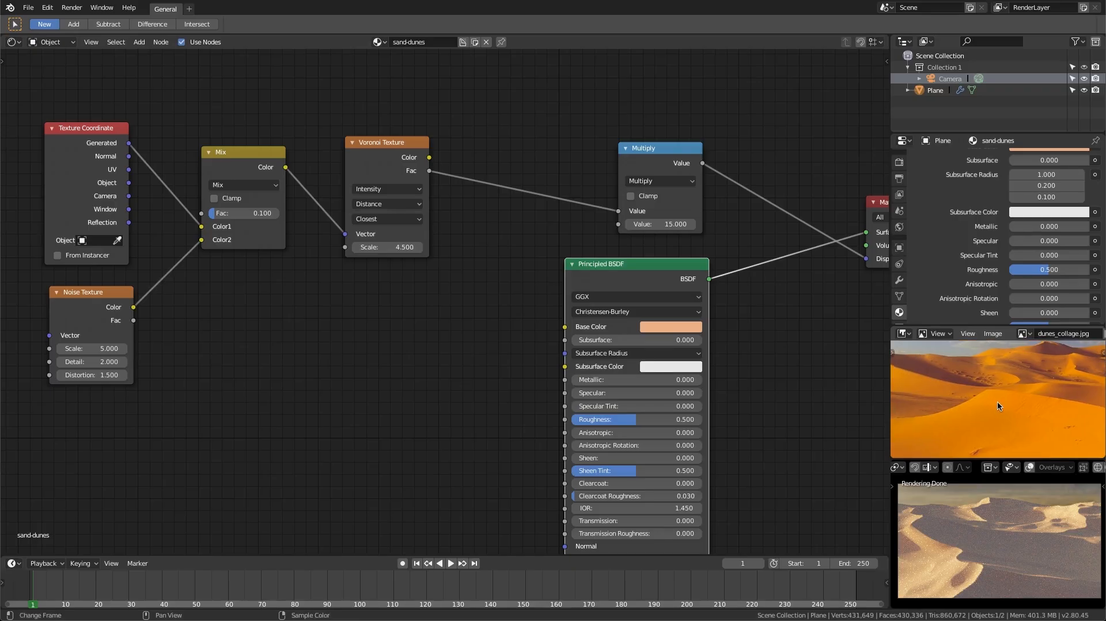
{"action": "middle_click_drag", "start_coordinate": [973, 409], "coordinate": [941, 405], "text": "ctrl"}
{"action": "mouse_move", "coordinate": [1083, 415]}
{"action": "middle_mouse_down"}
{"action": "mouse_move", "coordinate": [1011, 377]}
{"action": "mouse_move", "coordinate": [1047, 406]}
{"action": "mouse_move", "coordinate": [1085, 396]}
{"action": "middle_mouse_up"}
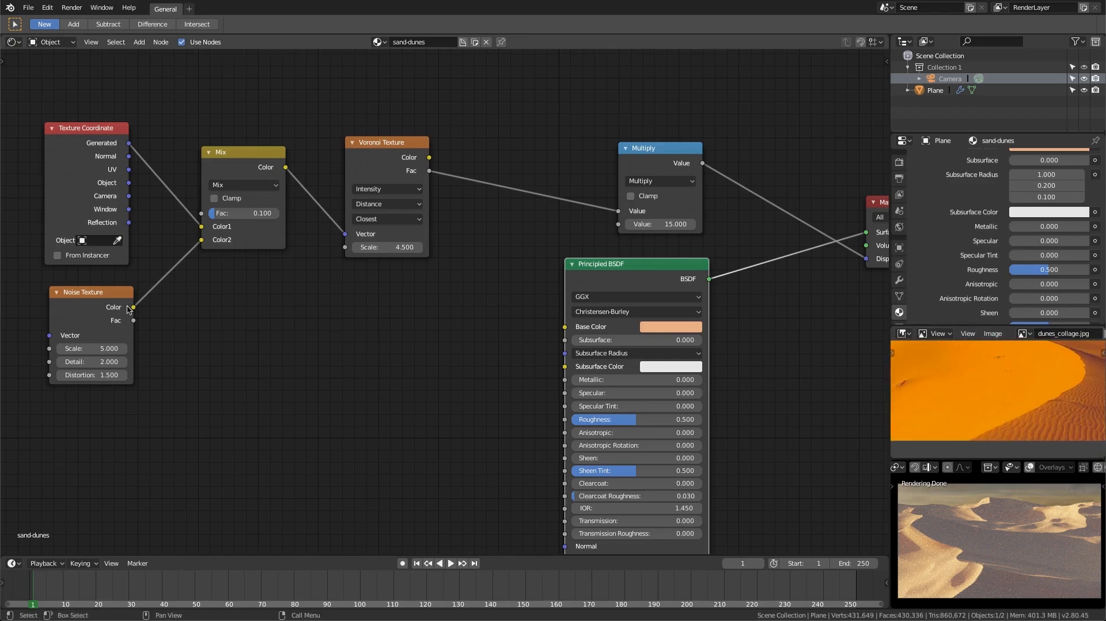
Duplicate the Noise Texture node, feed its Vector from the Mix node's Color, and place it directly below the Voronoi Texture
{"action": "left_click", "coordinate": [91, 298]}
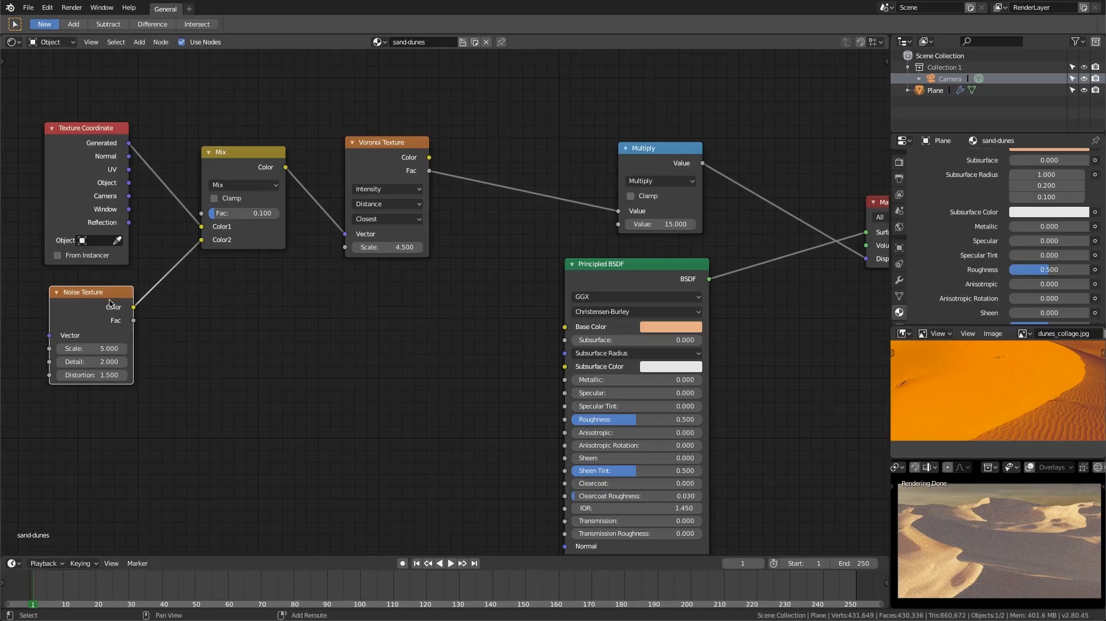
{"action": "key", "text": "shift+d"}
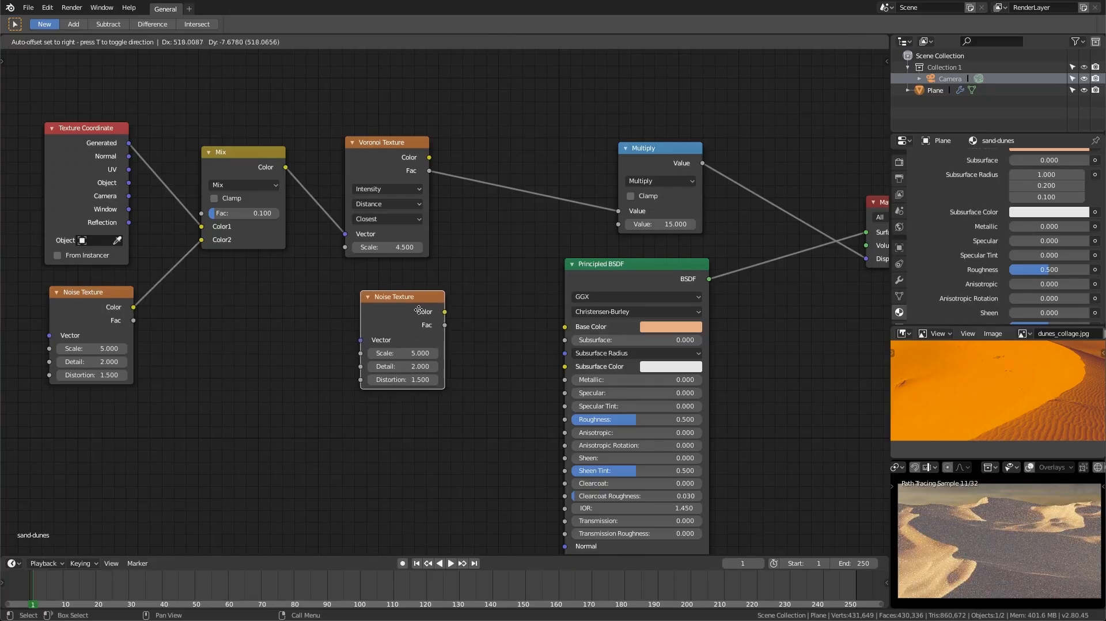
{"action": "left_click", "coordinate": [419, 310]}
{"action": "left_click_drag", "start_coordinate": [286, 167], "coordinate": [361, 340]}
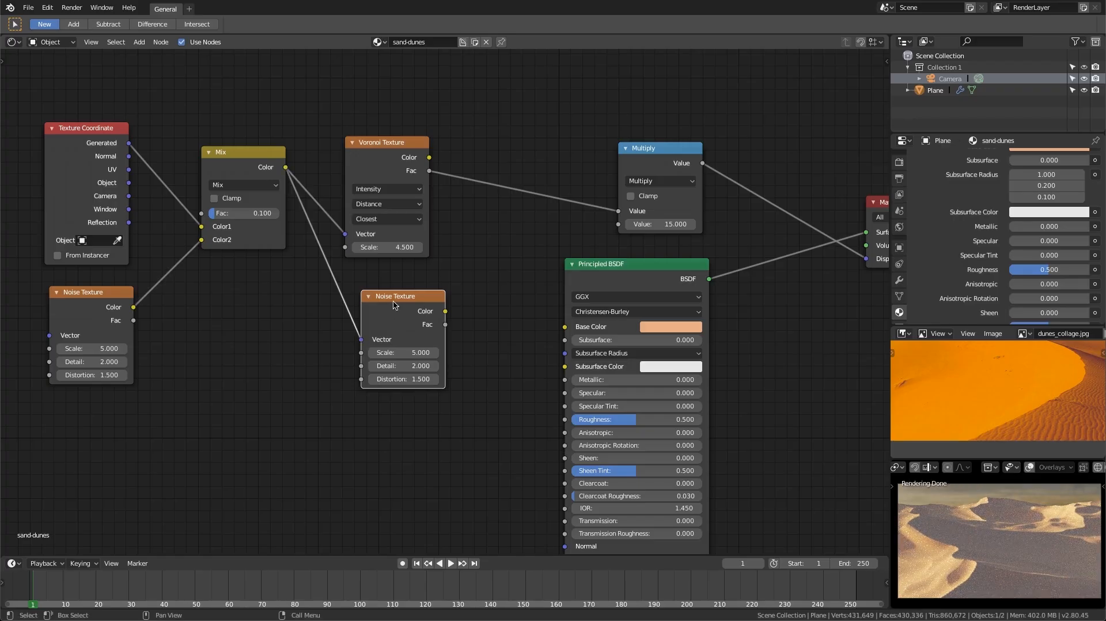
{"action": "left_click_drag", "start_coordinate": [407, 297], "coordinate": [393, 279]}
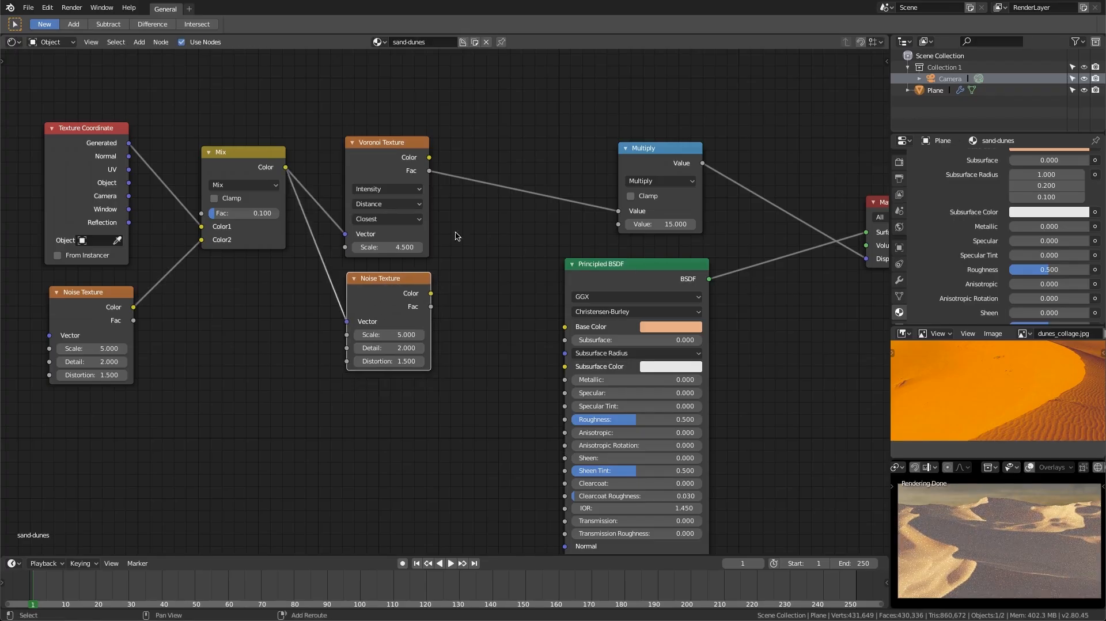
Preview the Fac output of the Noise Texture below the Voronoi Texture on the dune surface through a Viewer node
{"action": "middle_click_drag", "start_coordinate": [456, 235], "coordinate": [443, 269], "text": "shift"}
{"action": "middle_click_drag", "start_coordinate": [443, 269], "coordinate": [409, 308], "text": "ctrl"}
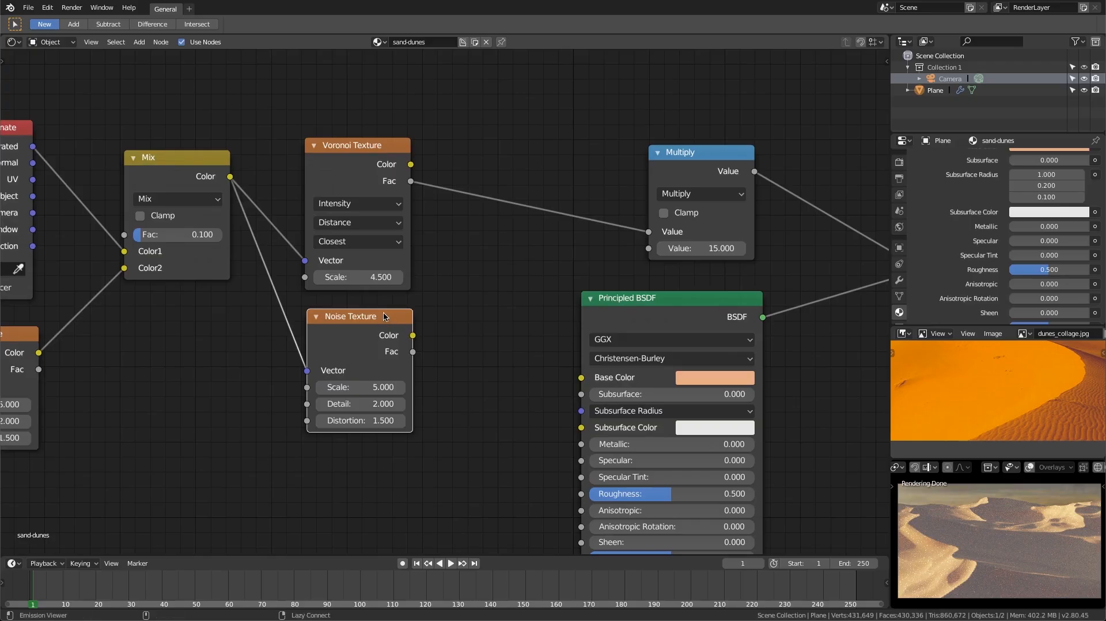
{"action": "left_click", "coordinate": [386, 317], "text": "ctrl+shift"}
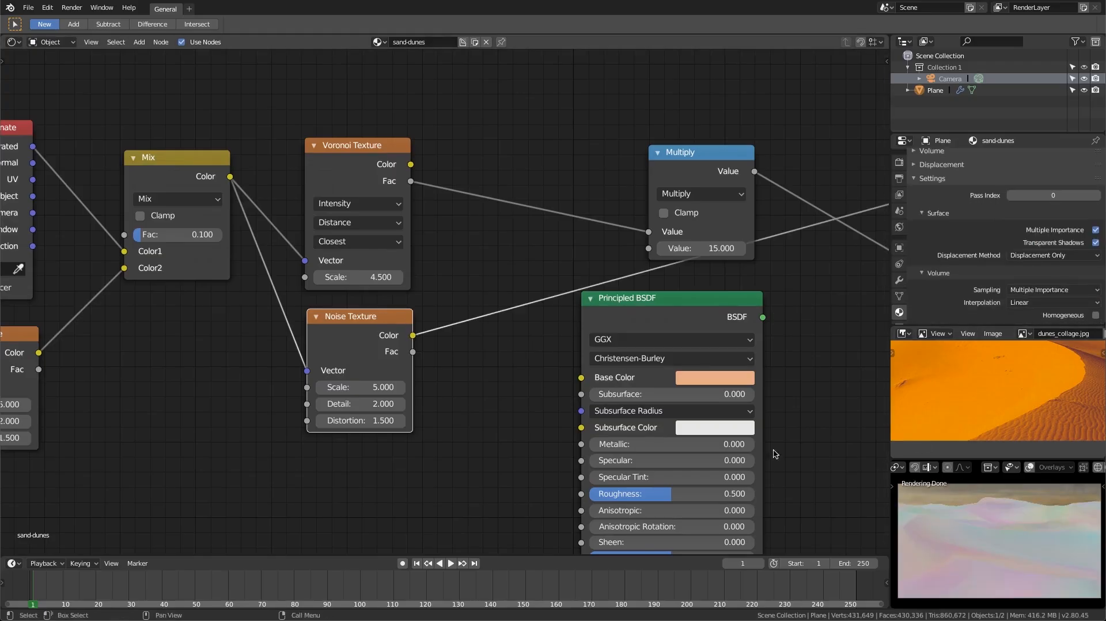
{"action": "left_click", "coordinate": [371, 320], "text": "ctrl+shift"}
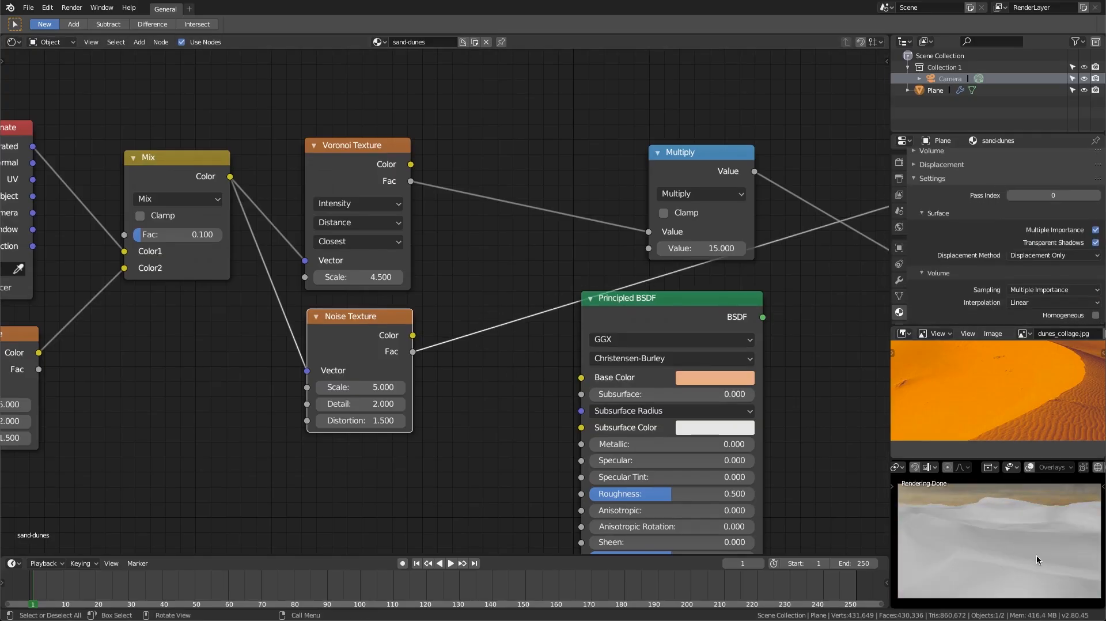
Set the Scale of the previewed Noise Texture to 20
{"action": "middle_click_drag", "start_coordinate": [501, 382], "coordinate": [439, 422], "text": "ctrl"}
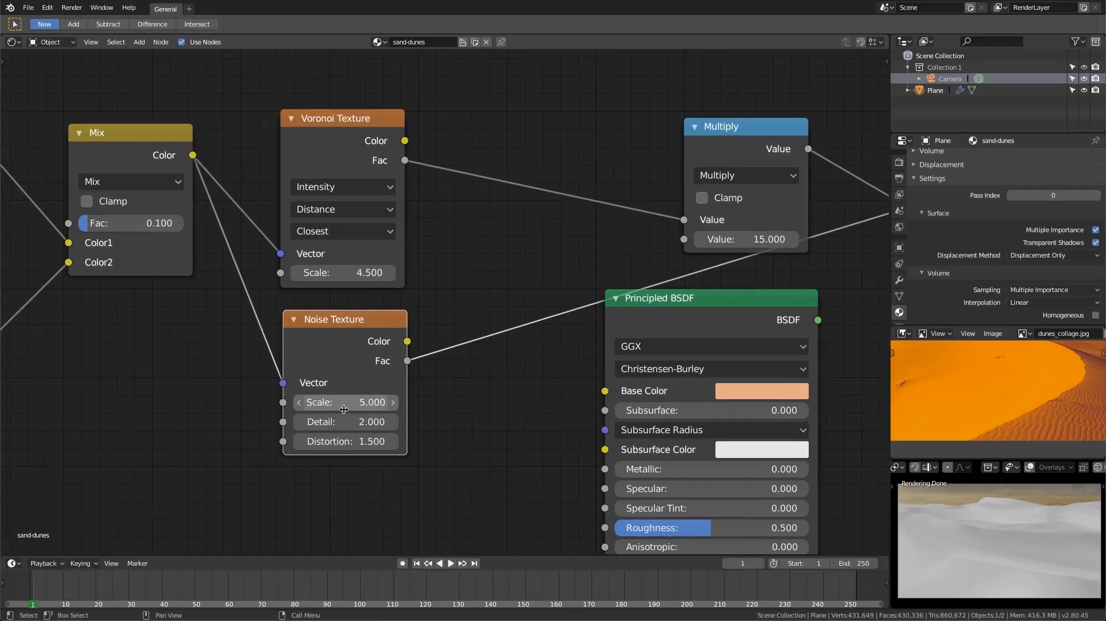
{"action": "left_click", "coordinate": [339, 405]}
{"action": "type", "text": "20"}
{"action": "key", "text": "Return"}
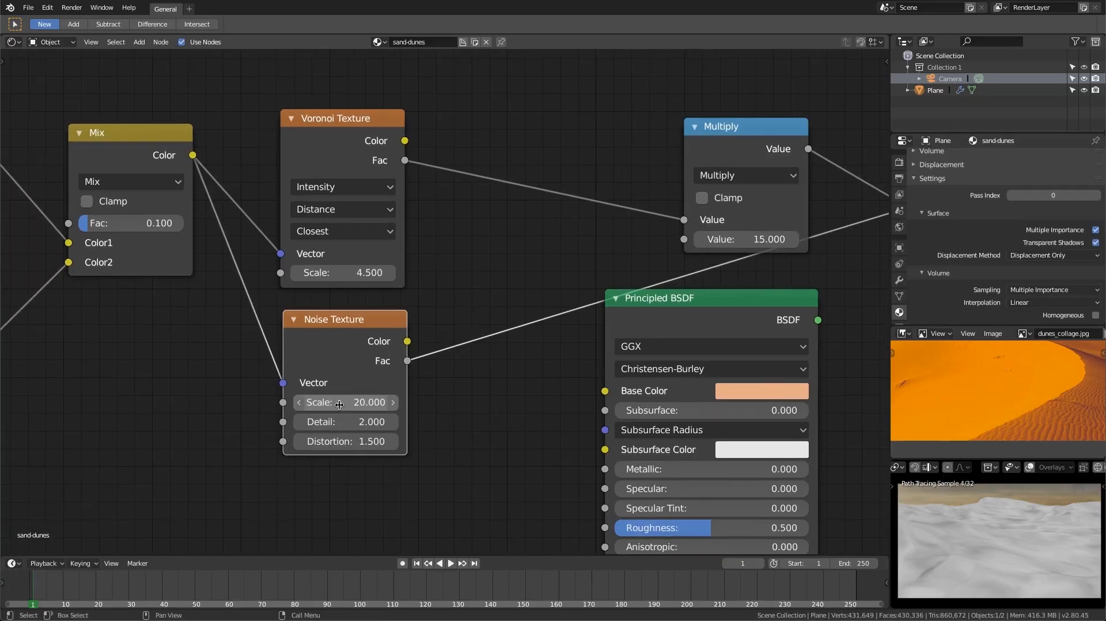
Set the Detail of the previewed Noise Texture to 5
{"action": "middle_click_drag", "start_coordinate": [1035, 523], "coordinate": [1014, 543], "text": "ctrl"}
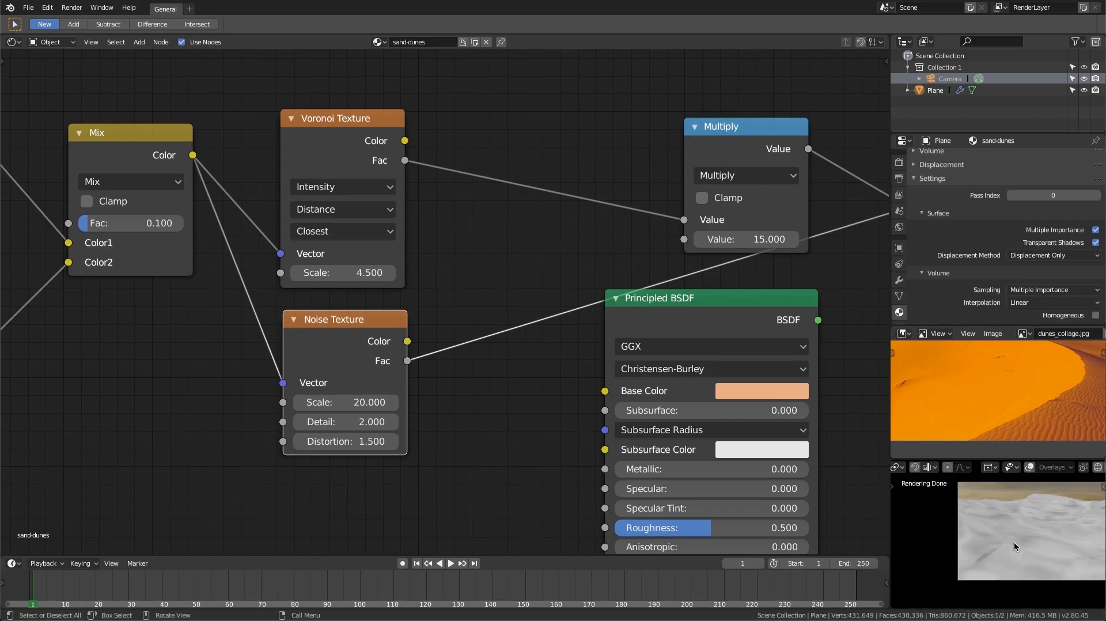
{"action": "scroll", "coordinate": [427, 410], "scroll_direction": "up", "scroll_amount": 3}
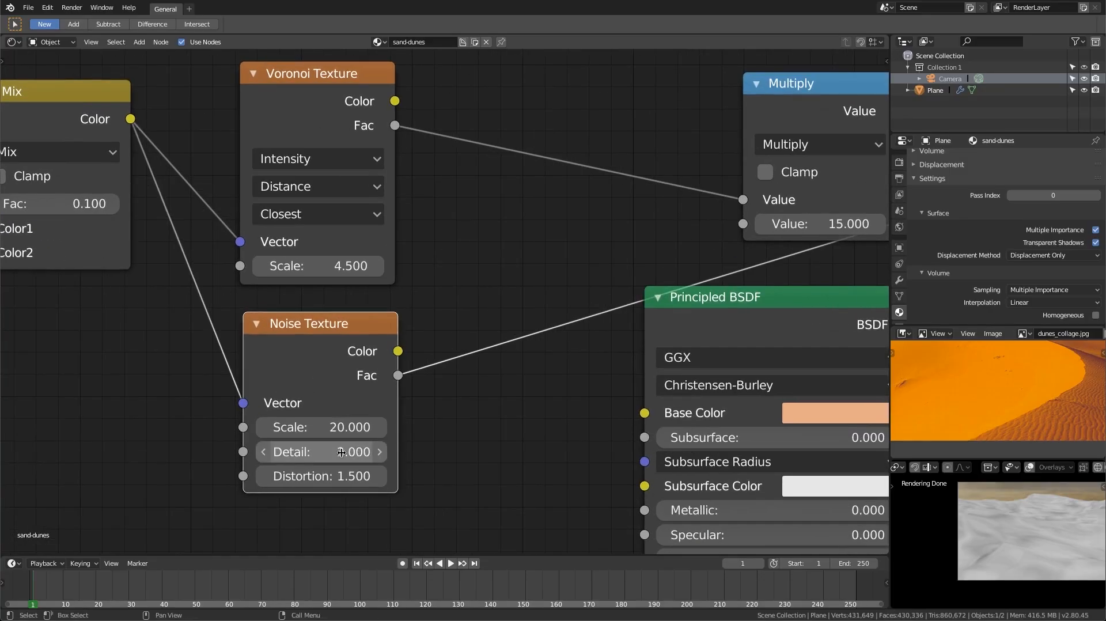
{"action": "left_click", "coordinate": [336, 452]}
{"action": "type", "text": "5"}
{"action": "key", "text": "Return"}
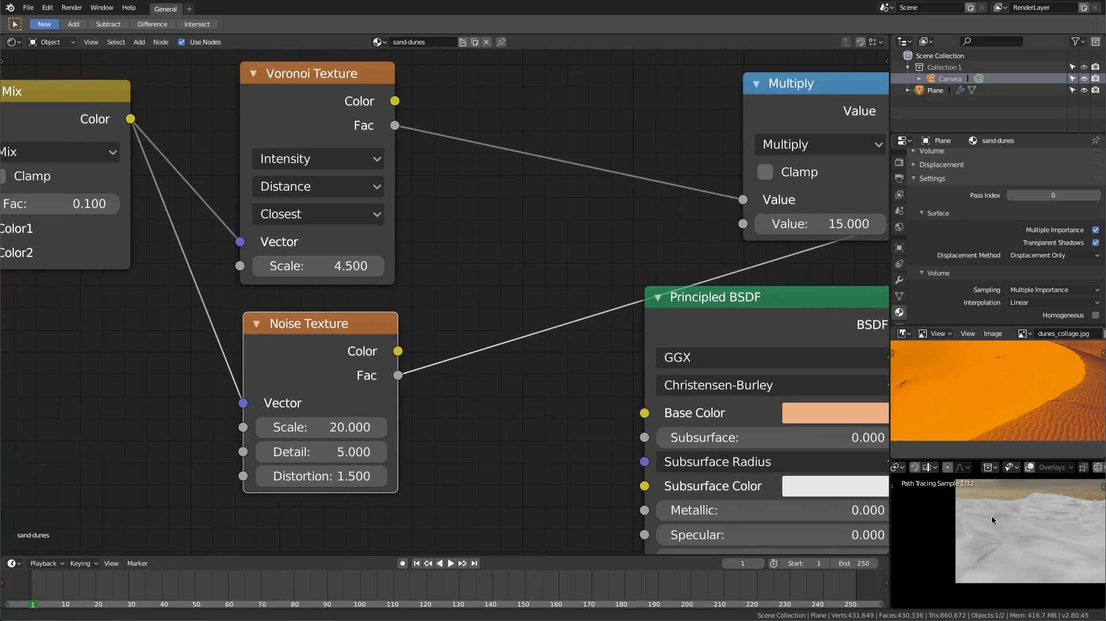
Try a Detail of 2 on the previewed Noise Texture for a close-up comparison and restore it to 5
{"action": "middle_click_drag", "start_coordinate": [991, 515], "coordinate": [966, 554], "text": "ctrl"}
{"action": "left_click", "coordinate": [349, 452]}
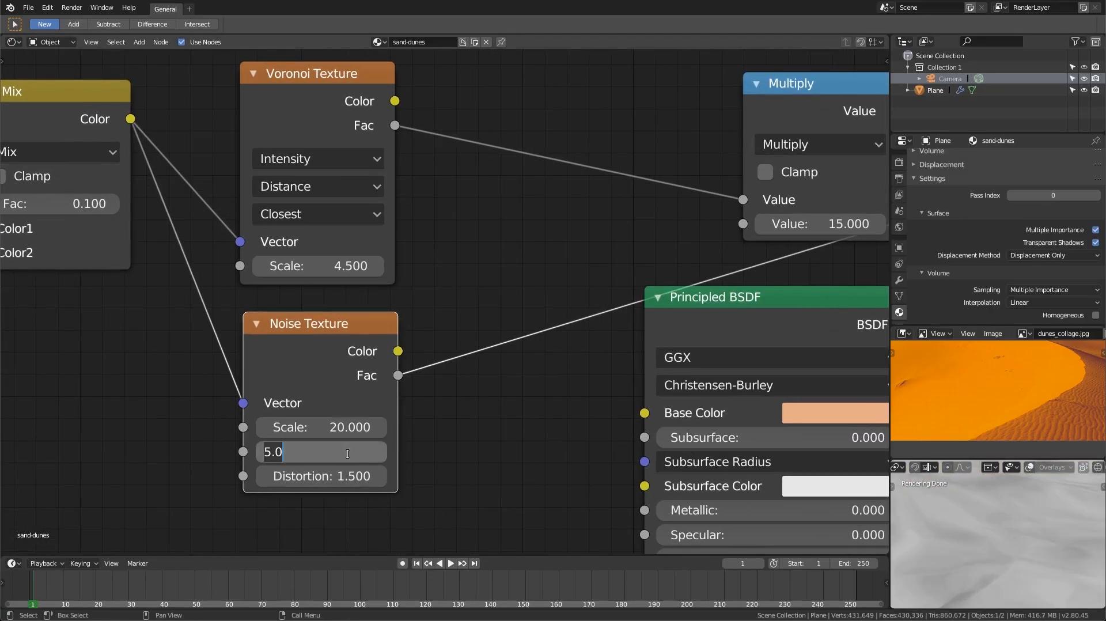
{"action": "type", "text": "2"}
{"action": "key", "text": "Return"}
{"action": "left_click", "coordinate": [350, 453]}
{"action": "type", "text": "5"}
{"action": "key", "text": "Return"}
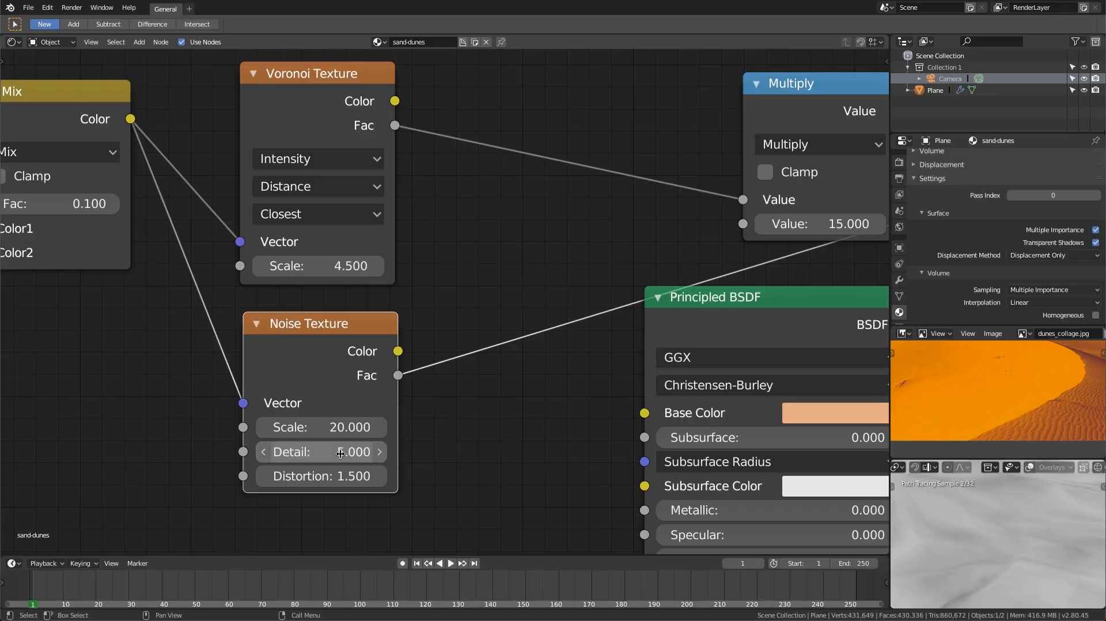
Add a MixRGB node above the link between the Voronoi Texture and Multiply nodes
{"action": "scroll", "coordinate": [535, 438], "scroll_direction": "down", "scroll_amount": 3}
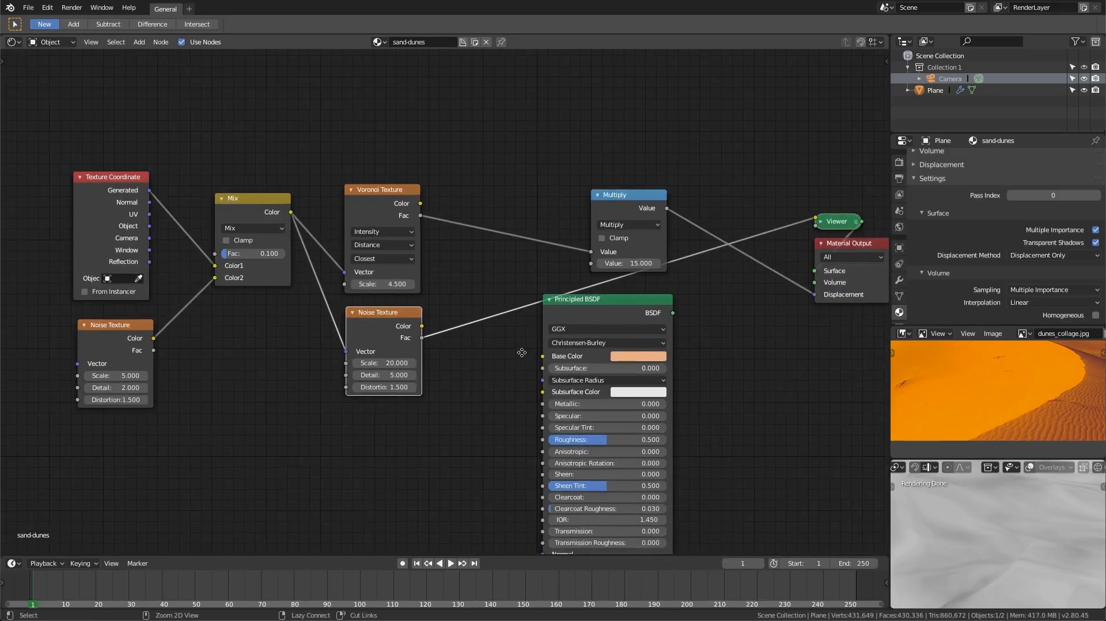
{"action": "middle_click_drag", "start_coordinate": [522, 352], "coordinate": [513, 358], "text": "ctrl"}
{"action": "middle_click_drag", "start_coordinate": [514, 256], "coordinate": [461, 263]}
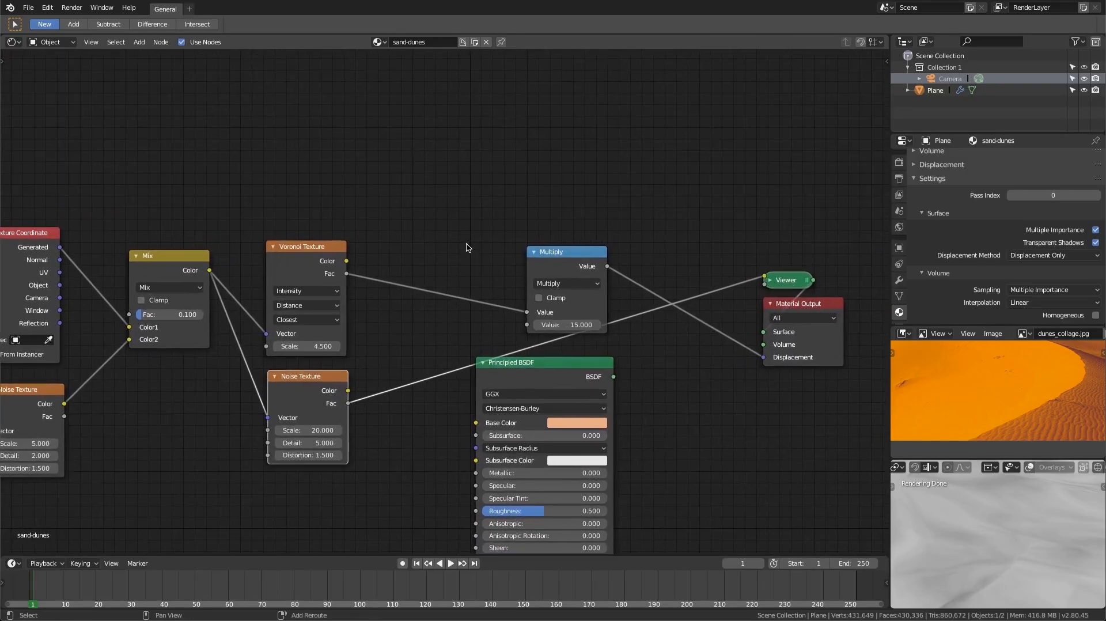
{"action": "key", "text": "shift+a"}
{"action": "mouse_move", "coordinate": [438, 221]}
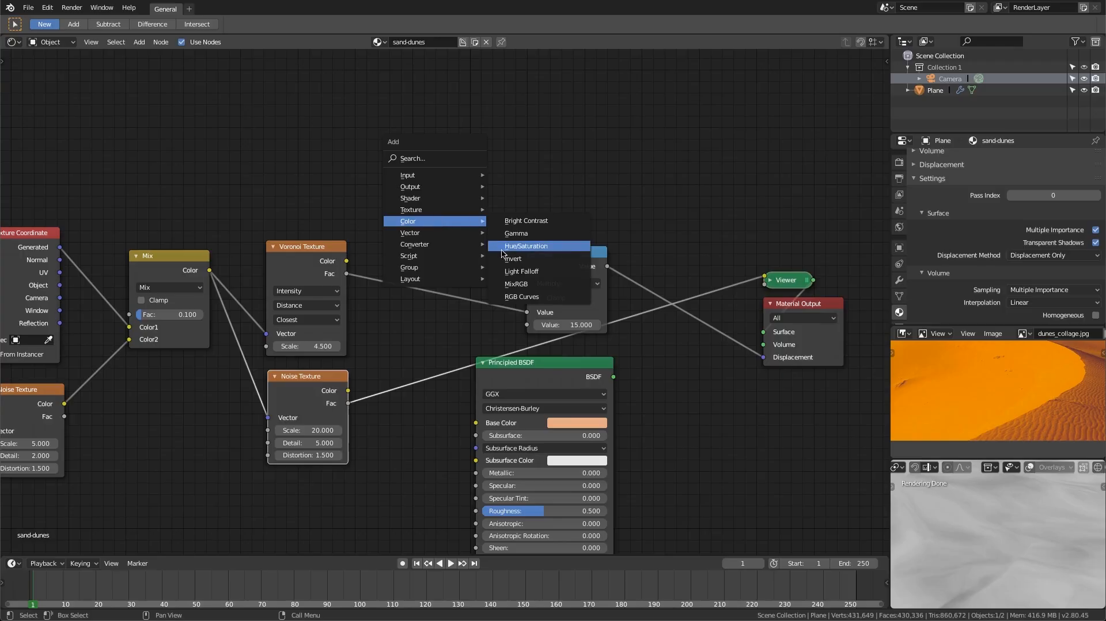
{"action": "left_click", "coordinate": [517, 284]}
{"action": "left_click", "coordinate": [509, 283]}
{"action": "middle_click_drag", "start_coordinate": [304, 246], "coordinate": [264, 216], "text": "ctrl"}
{"action": "left_click_drag", "start_coordinate": [263, 217], "coordinate": [258, 210]}
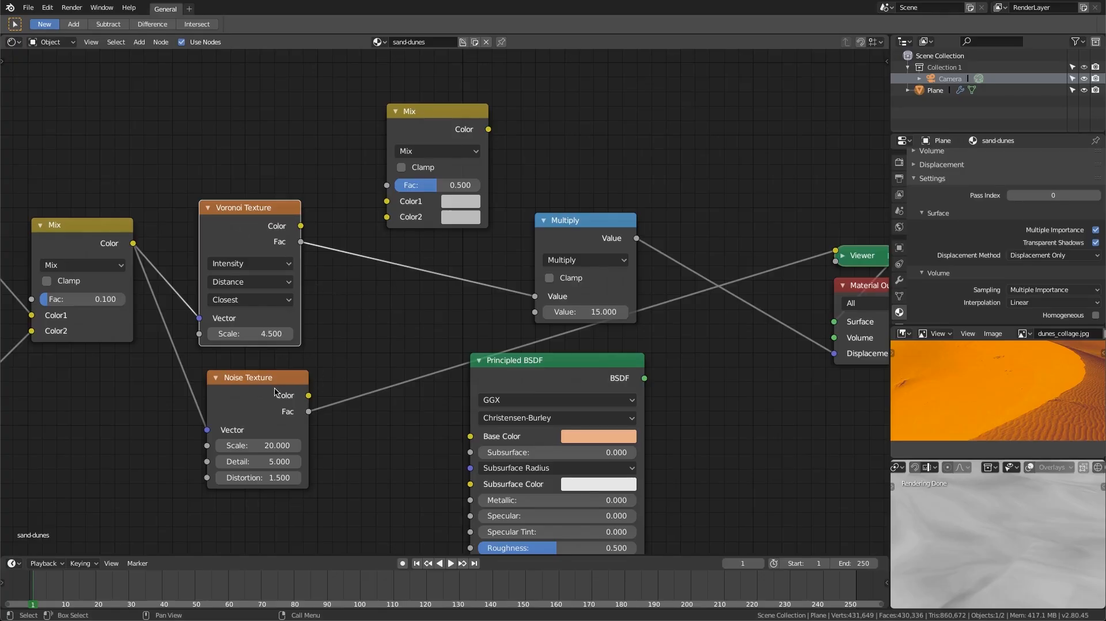
Insert the new Mix node between the Voronoi Texture and Multiply, and connect the lower Noise Texture's Fac to its Color2
{"action": "left_click_drag", "start_coordinate": [603, 362], "coordinate": [700, 435]}
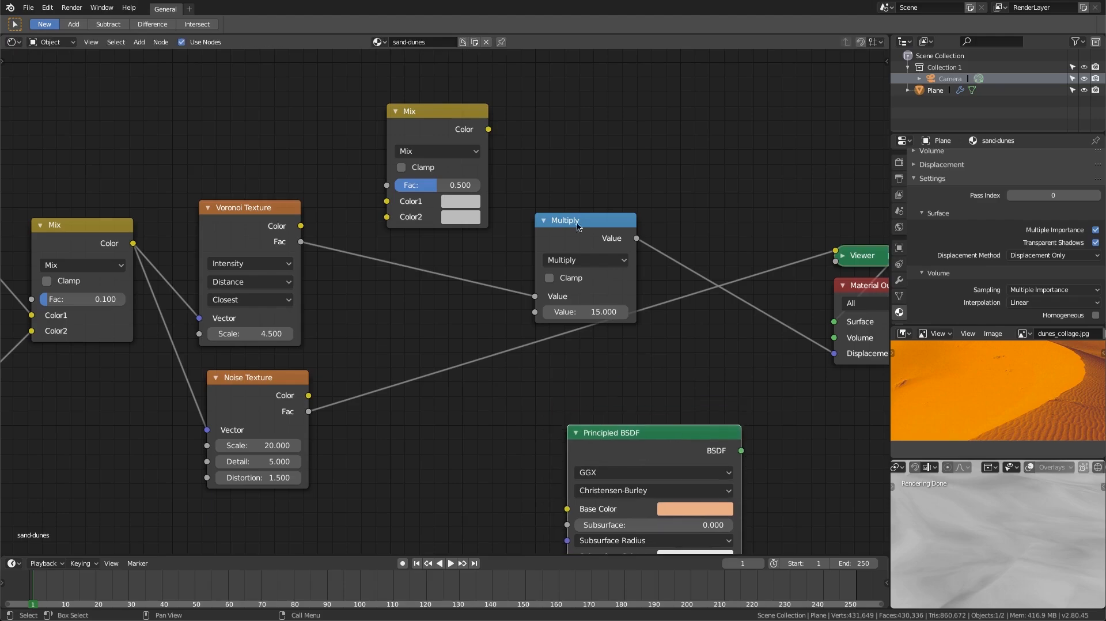
{"action": "left_click_drag", "start_coordinate": [581, 221], "coordinate": [600, 191]}
{"action": "left_click_drag", "start_coordinate": [437, 119], "coordinate": [446, 210]}
{"action": "left_click_drag", "start_coordinate": [310, 411], "coordinate": [397, 293]}
Set the blend type of the inserted Mix node to Overlay
{"action": "left_click", "coordinate": [439, 243]}
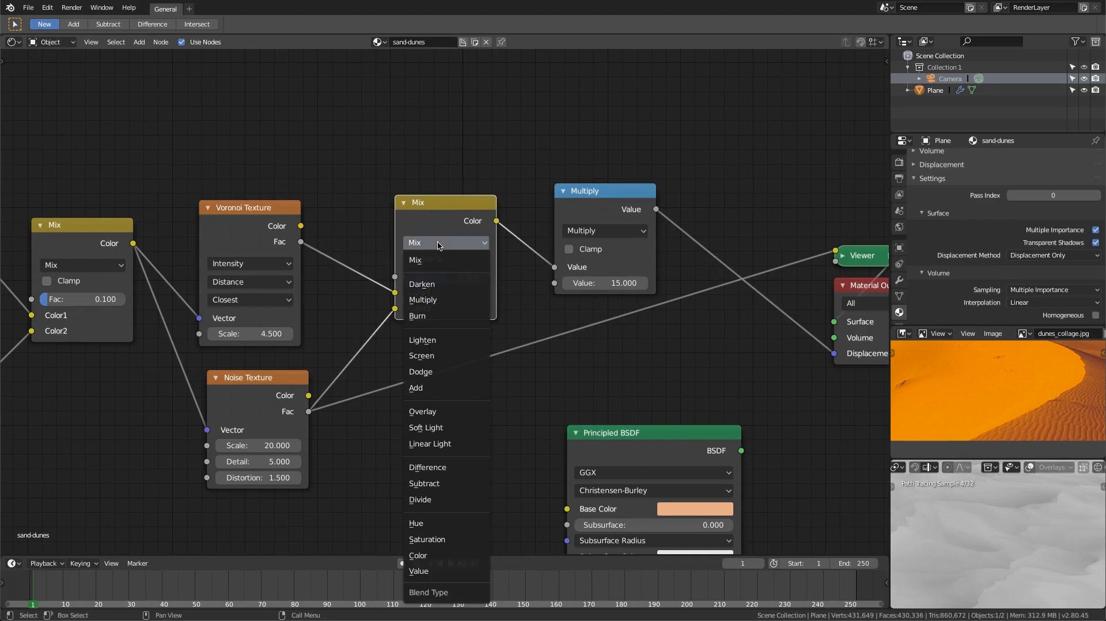
{"action": "left_click", "coordinate": [453, 413]}
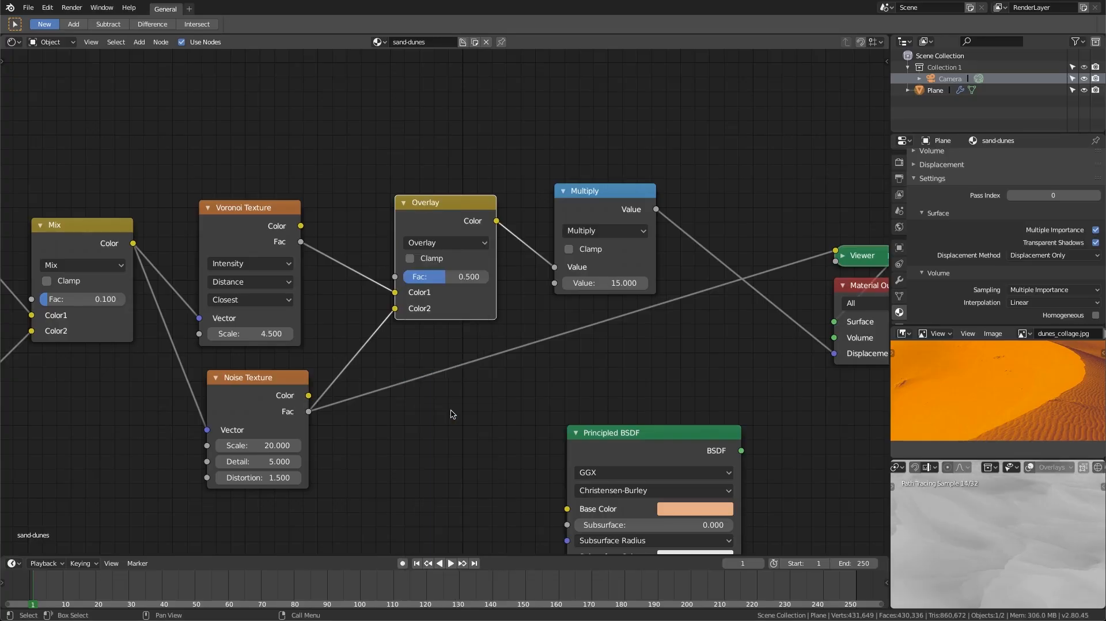
{"action": "scroll", "coordinate": [456, 384], "scroll_direction": "down", "scroll_amount": 1}
{"action": "scroll", "coordinate": [455, 384], "scroll_direction": "up", "scroll_amount": 2}
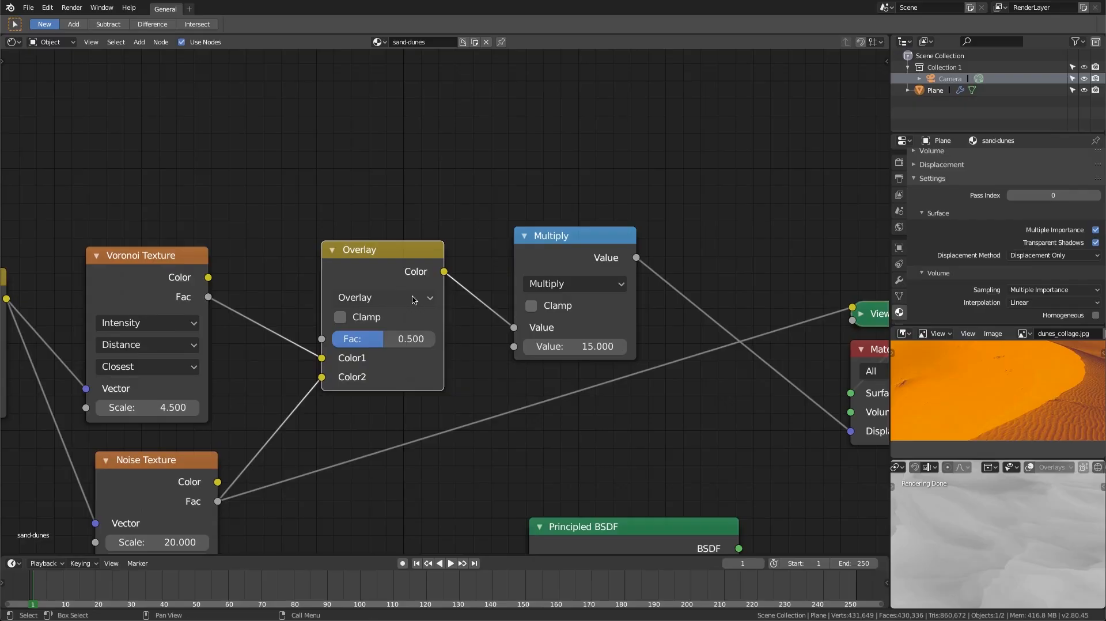
{"action": "middle_click_drag", "start_coordinate": [428, 311], "coordinate": [399, 281]}
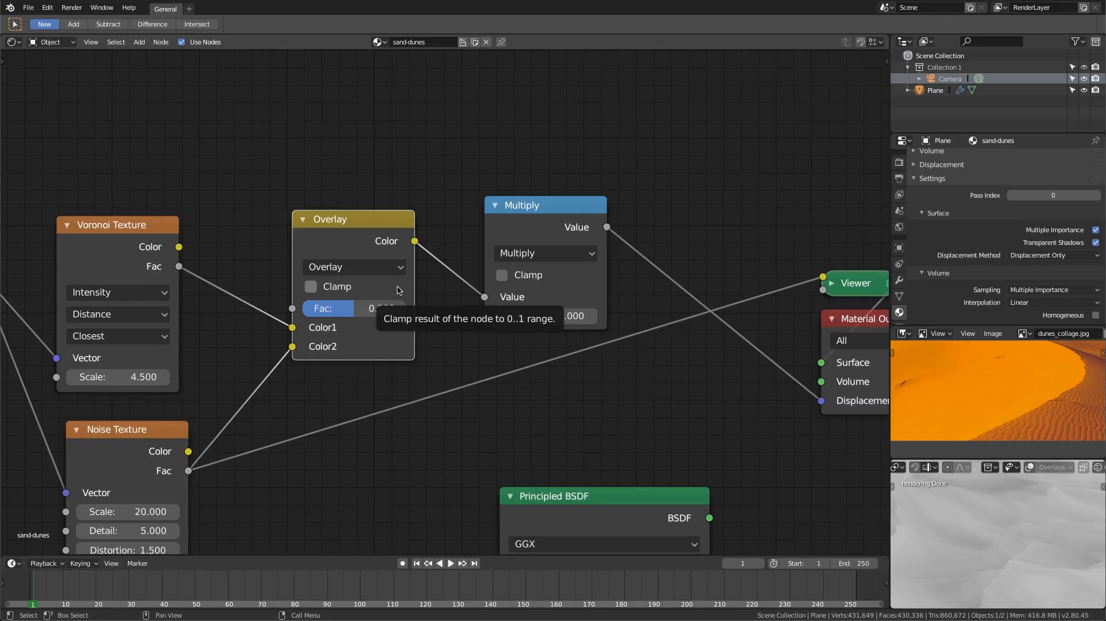
Compare the Mix blend type on the Overlay node against Overlay, ending on Overlay
{"action": "left_click", "coordinate": [369, 267]}
{"action": "left_click", "coordinate": [323, 289]}
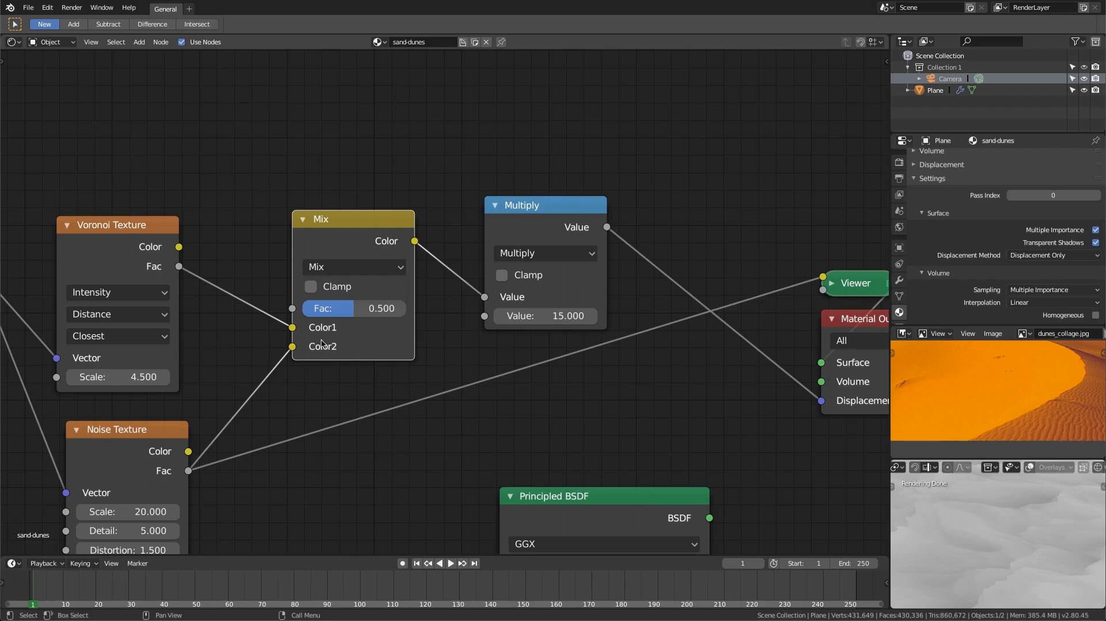
{"action": "left_click", "coordinate": [354, 266]}
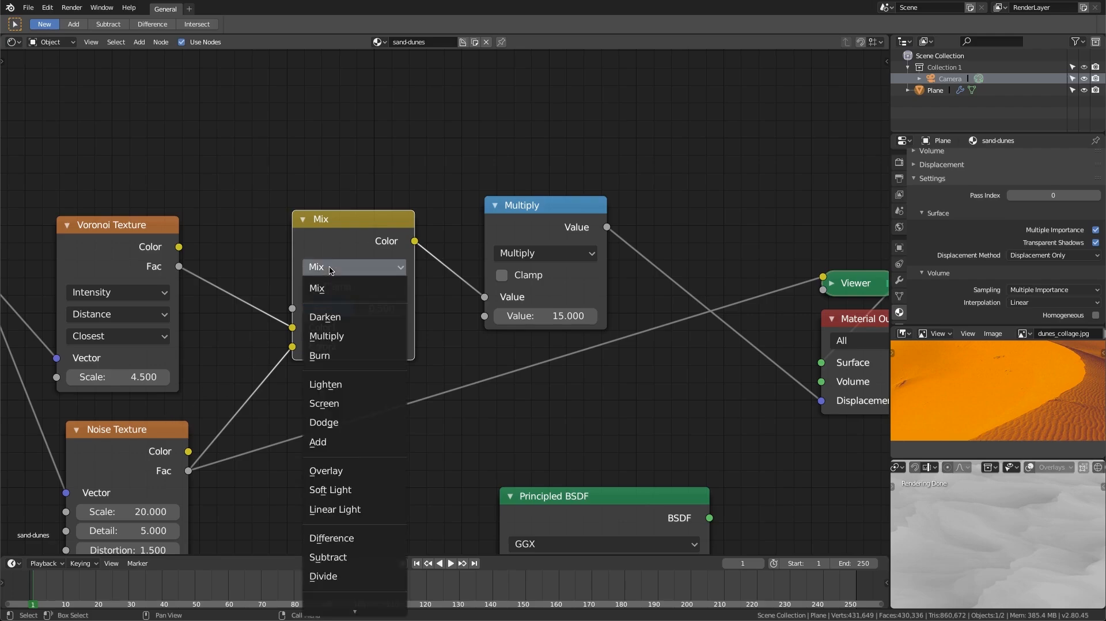
{"action": "left_click", "coordinate": [354, 471]}
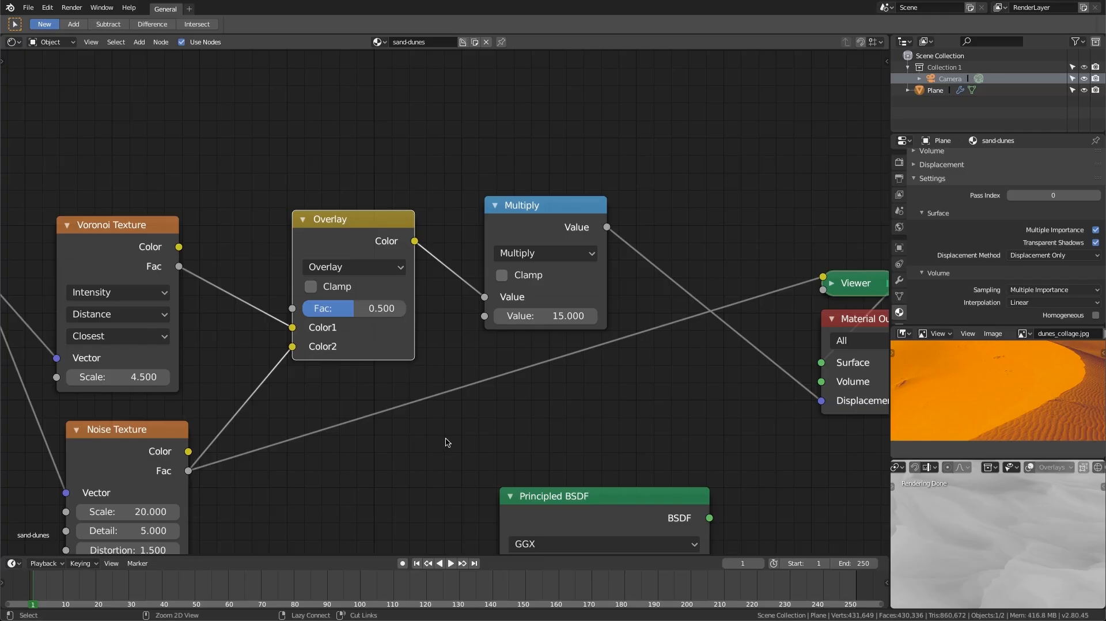
Reconnect the Principled BSDF to the Material Output's Surface in place of the Noise Texture preview
{"action": "scroll", "coordinate": [442, 422], "scroll_direction": "down", "scroll_amount": 3}
{"action": "middle_click_drag", "start_coordinate": [398, 309], "coordinate": [394, 301]}
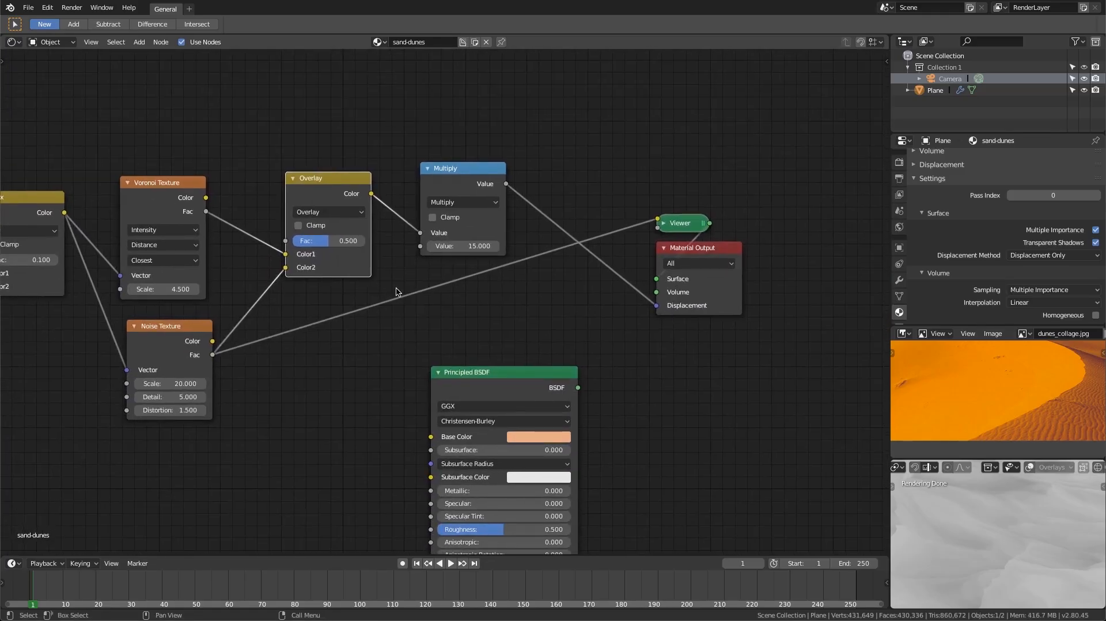
{"action": "scroll", "coordinate": [396, 289], "scroll_direction": "down", "scroll_amount": 1}
{"action": "middle_click_drag", "start_coordinate": [465, 292], "coordinate": [473, 327]}
{"action": "middle_click_drag", "start_coordinate": [519, 375], "coordinate": [423, 324]}
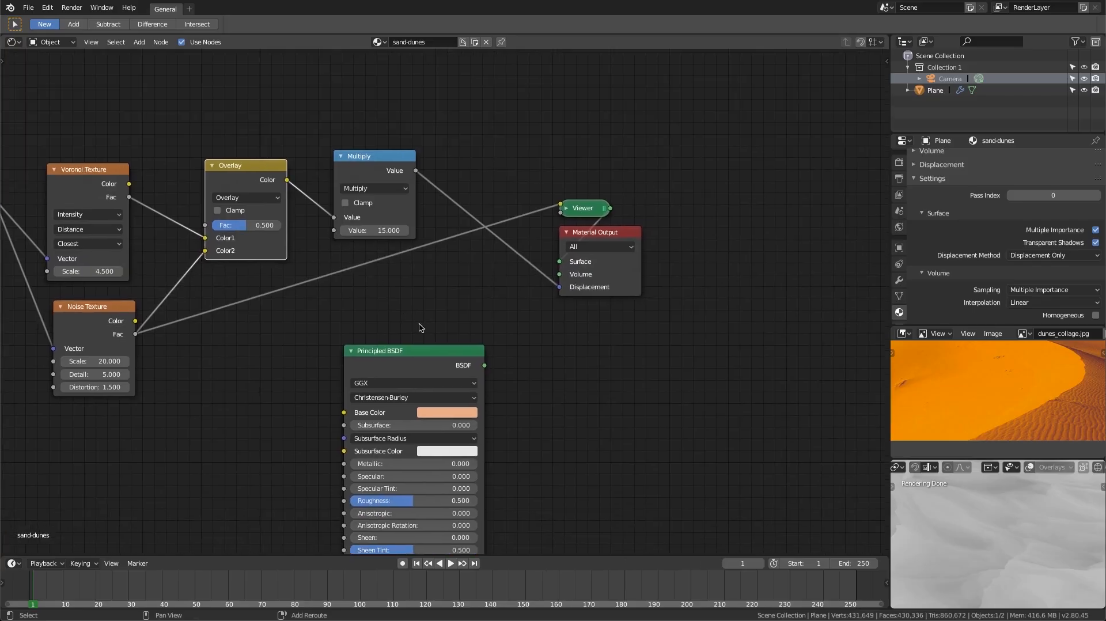
{"action": "left_click", "coordinate": [444, 355], "text": "ctrl+shift"}
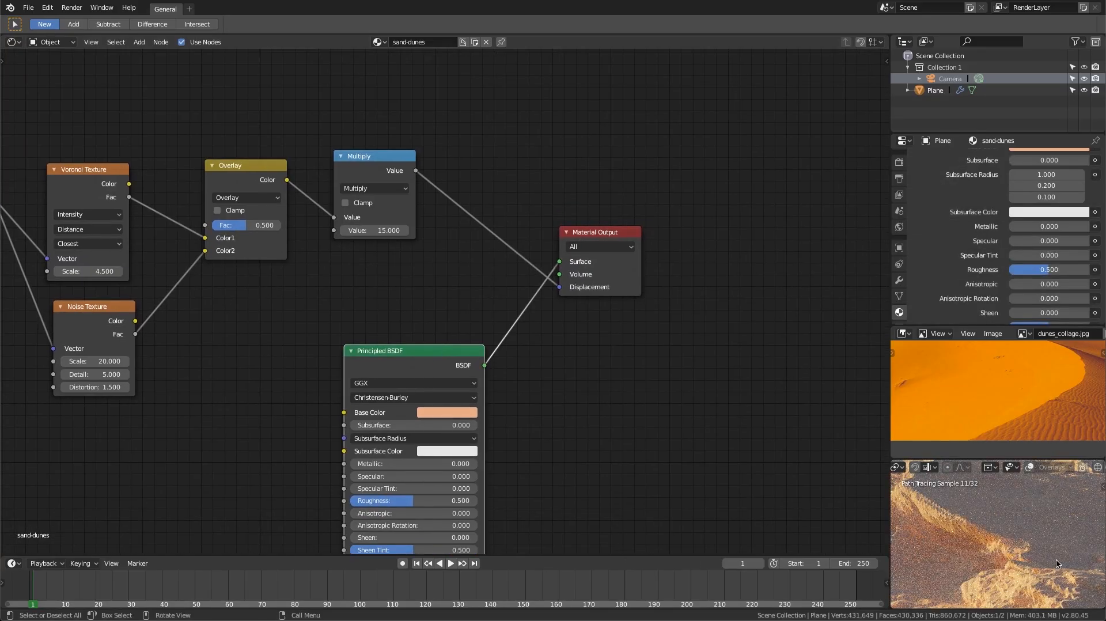
Set the Overlay node's Fac to 0.1
{"action": "scroll", "coordinate": [282, 292], "scroll_direction": "up", "scroll_amount": 4}
{"action": "middle_click_drag", "start_coordinate": [282, 292], "coordinate": [348, 283]}
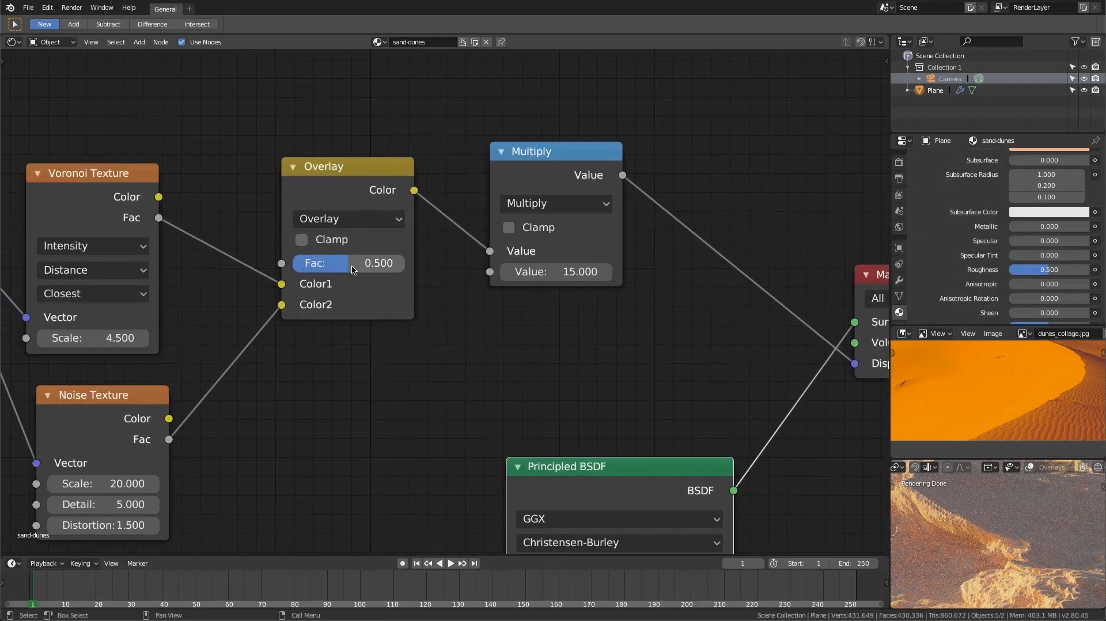
{"action": "left_click", "coordinate": [352, 265]}
{"action": "type", "text": "0.1"}
{"action": "key", "text": "Return"}
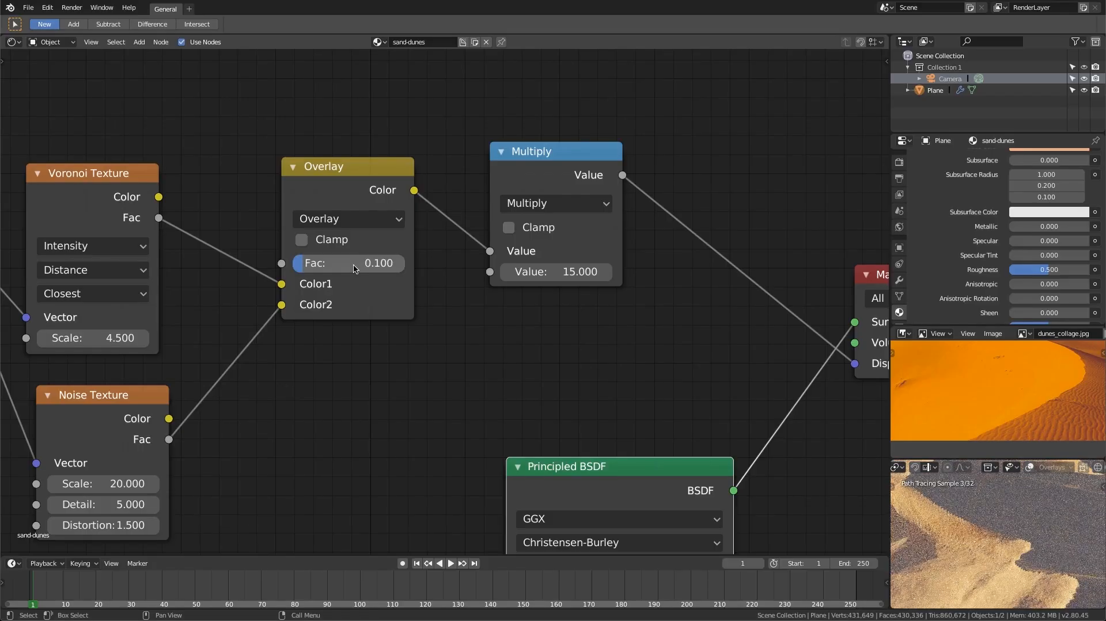
Examine the displaced sand detail in the rendered view, both up close and across the whole camera frame
{"action": "mouse_move", "coordinate": [1022, 556]}
{"action": "middle_mouse_down", "text": "shift"}
{"action": "mouse_move", "coordinate": [990, 519]}
{"action": "mouse_move", "coordinate": [1014, 535]}
{"action": "middle_mouse_up", "text": "shift"}
{"action": "scroll", "coordinate": [990, 519], "scroll_direction": "up", "scroll_amount": 2}
{"action": "middle_click_drag", "start_coordinate": [934, 532], "coordinate": [966, 568], "text": "shift"}
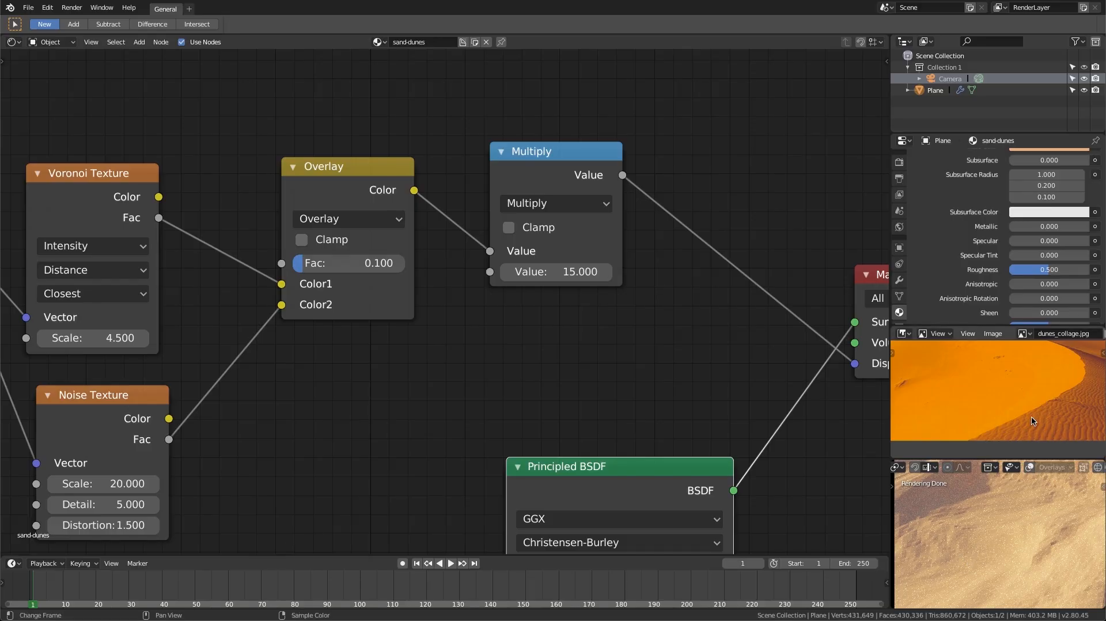
{"action": "scroll", "coordinate": [1035, 508], "scroll_direction": "down", "scroll_amount": 5}
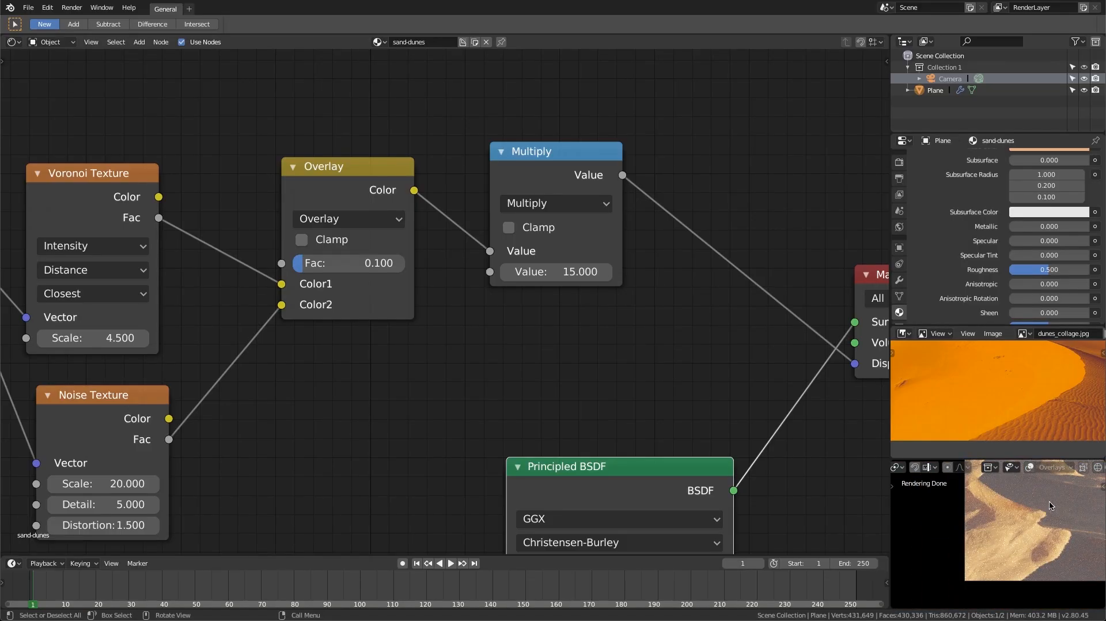
{"action": "scroll", "coordinate": [511, 309], "scroll_direction": "down", "scroll_amount": 4}
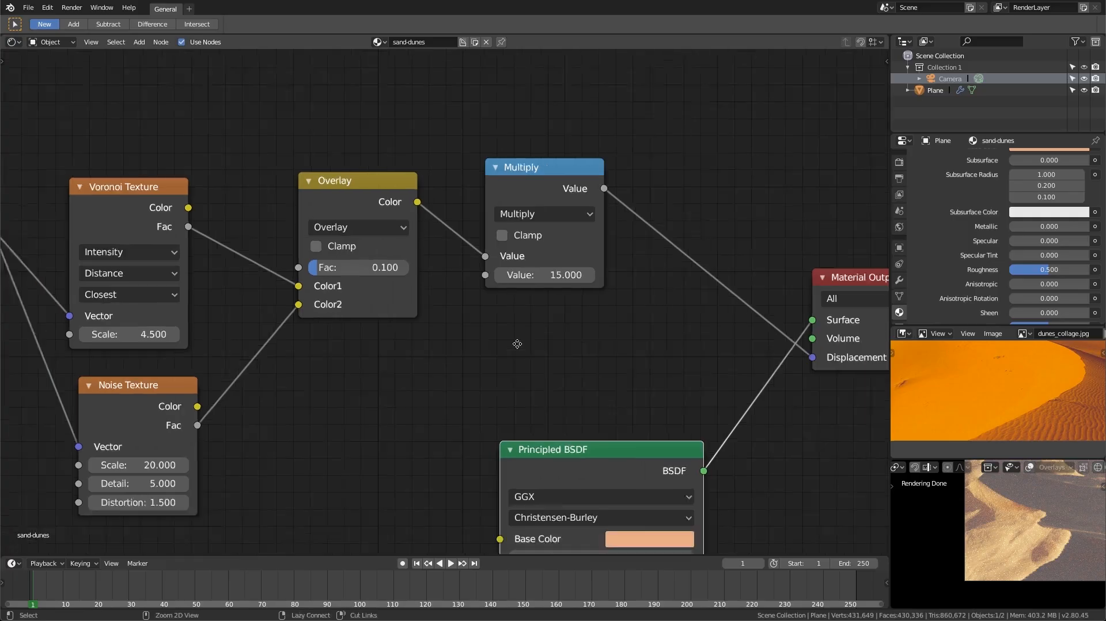
{"action": "middle_click_drag", "start_coordinate": [489, 262], "coordinate": [511, 304]}
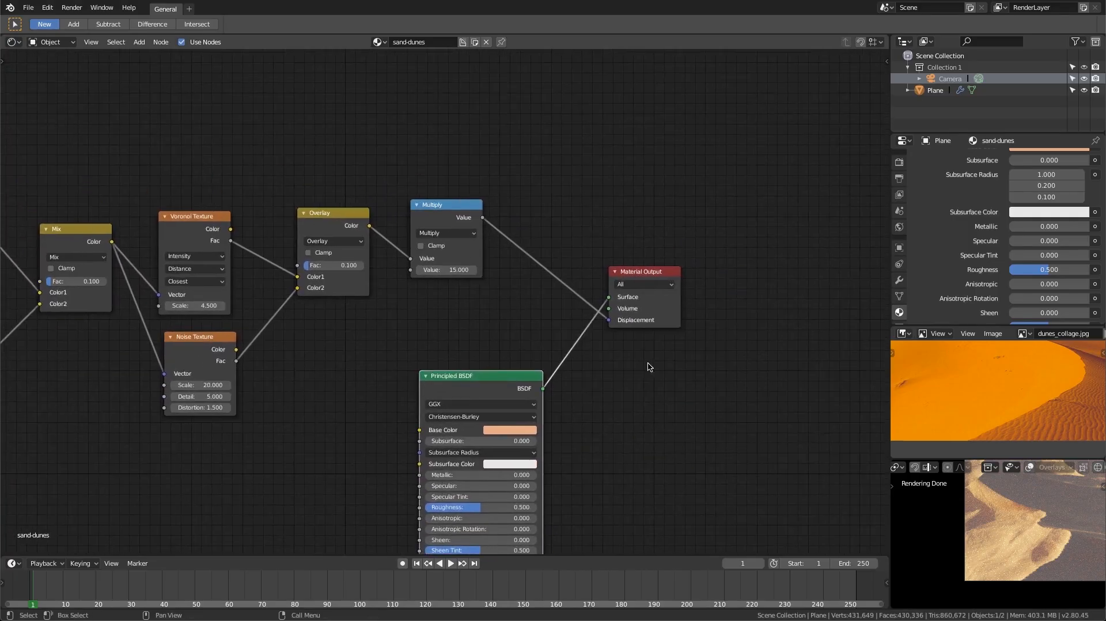
{"action": "scroll", "coordinate": [1074, 548], "scroll_direction": "down", "scroll_amount": 1}
{"action": "scroll", "coordinate": [1074, 548], "scroll_direction": "up", "scroll_amount": 2}
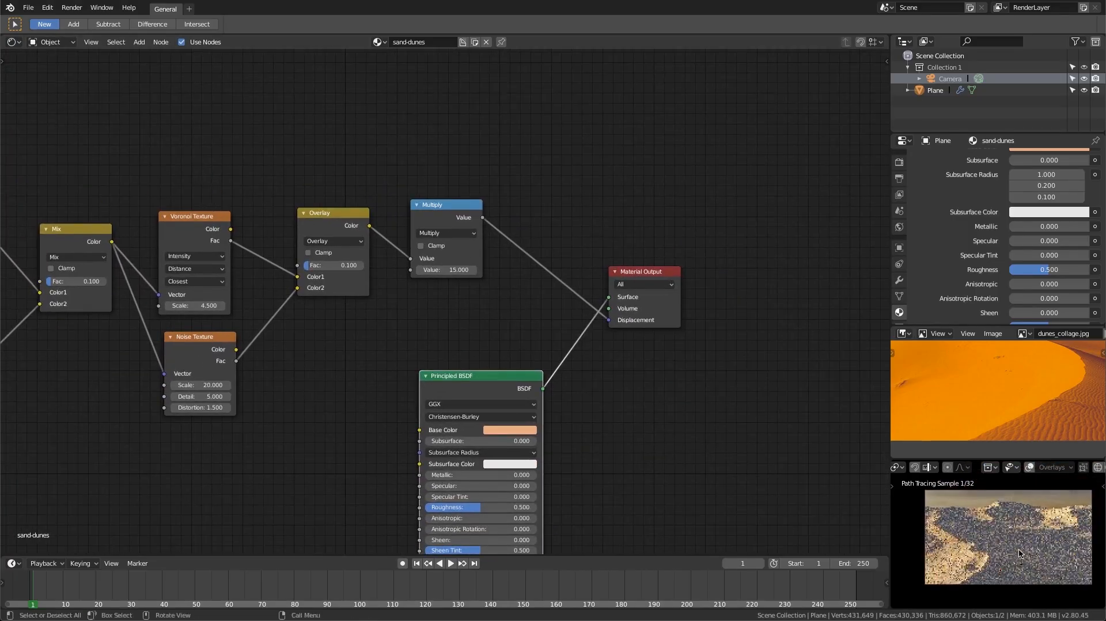
{"action": "scroll", "coordinate": [1023, 554], "scroll_direction": "down", "scroll_amount": 1}
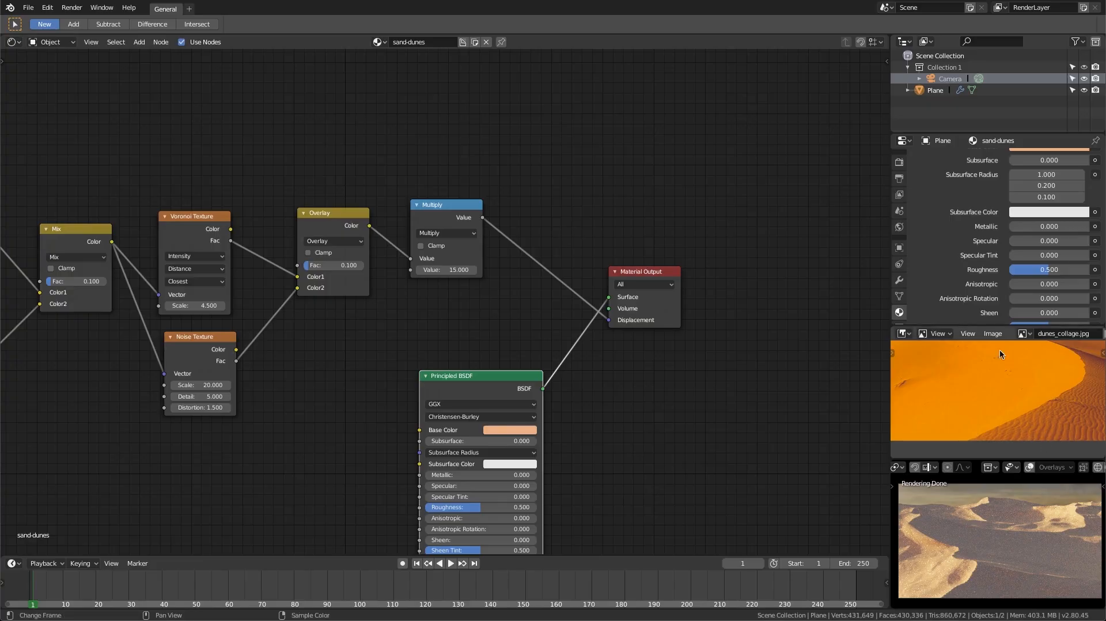
Pause the viewport render preview and enable Adaptive subdivision on the plane's Subdivision modifier
{"action": "left_click", "coordinate": [899, 280]}
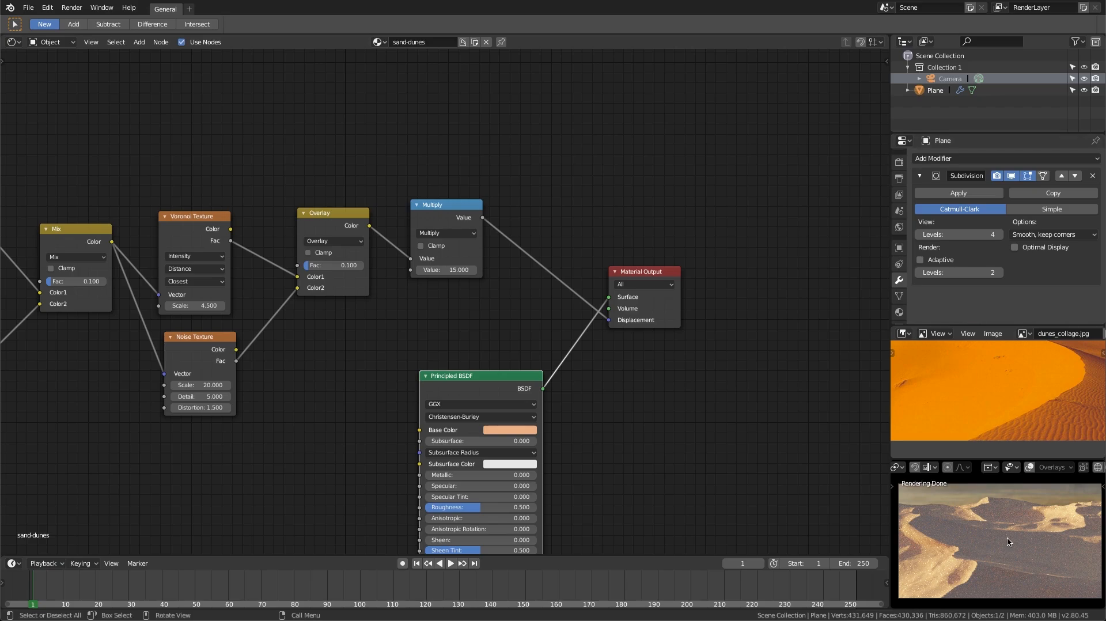
{"action": "scroll", "coordinate": [1055, 468], "scroll_direction": "down", "scroll_amount": 3}
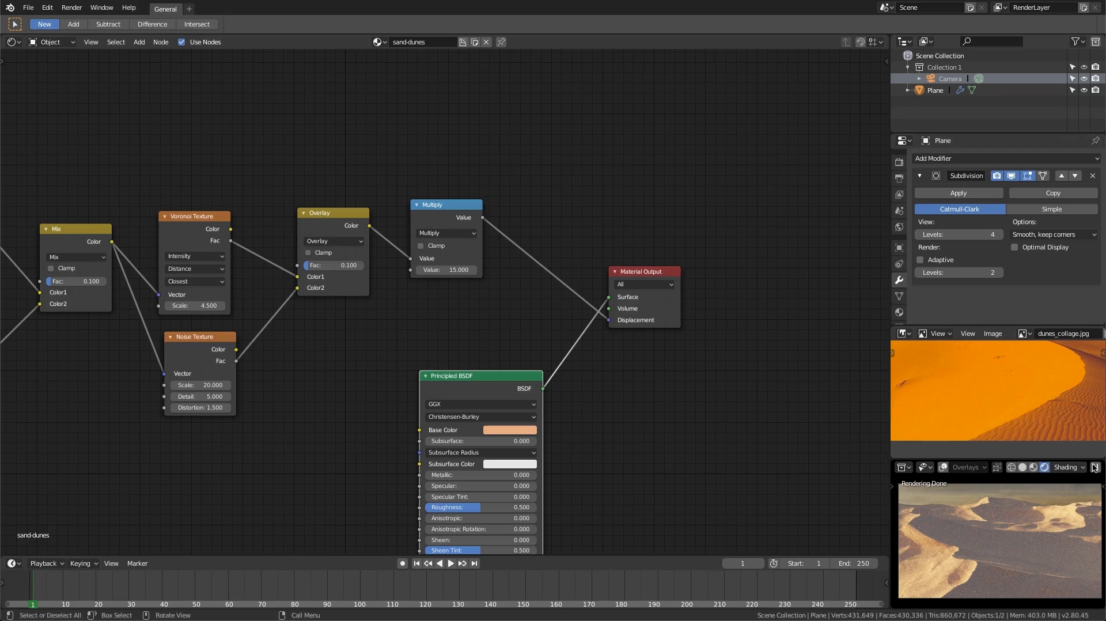
{"action": "left_click", "coordinate": [1094, 467]}
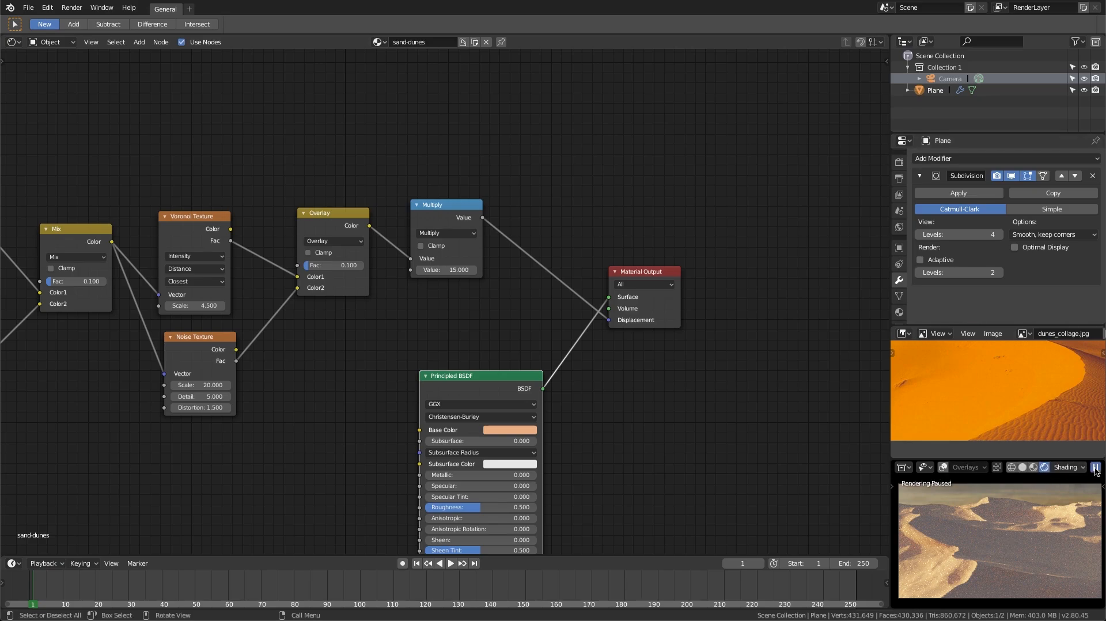
{"action": "left_click", "coordinate": [920, 259]}
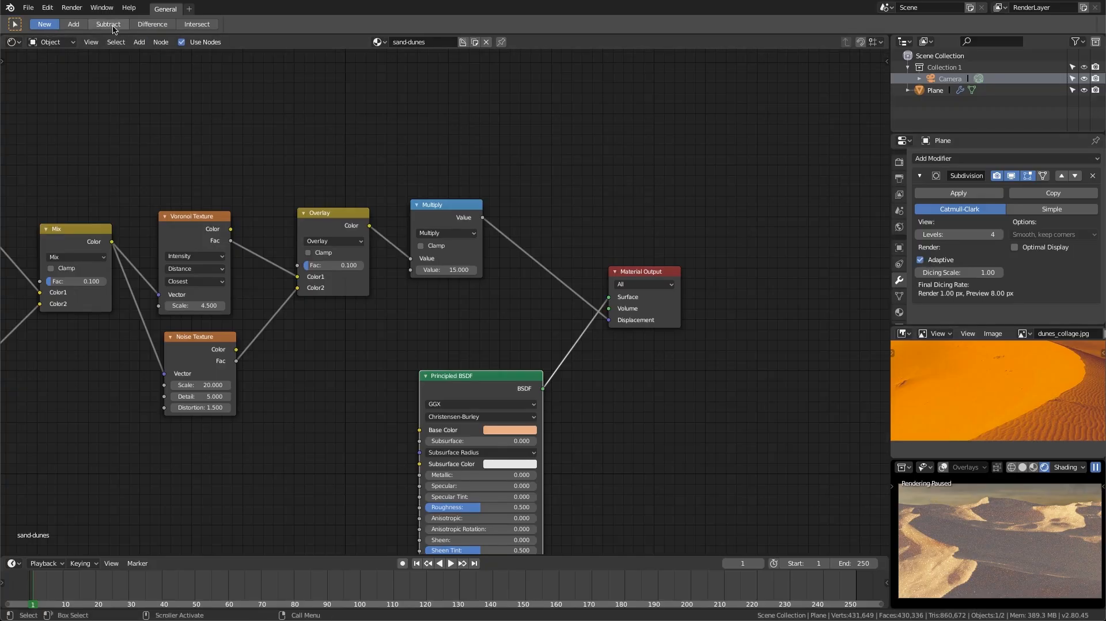
Set the render output's resolution percentage to 50%
{"action": "left_click", "coordinate": [71, 8]}
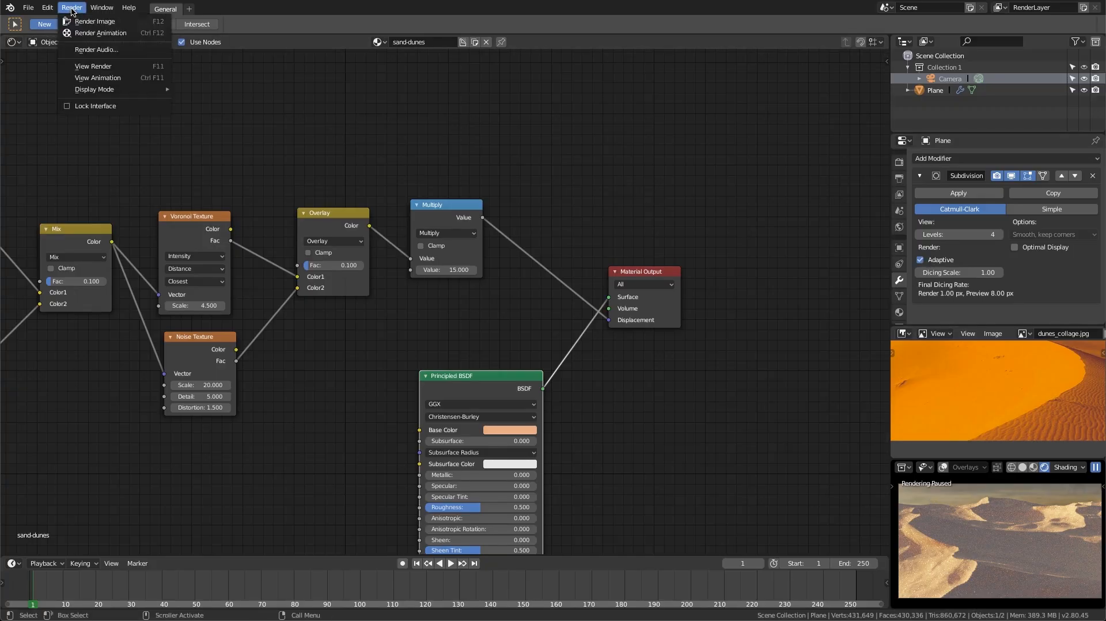
{"action": "left_click", "coordinate": [900, 179]}
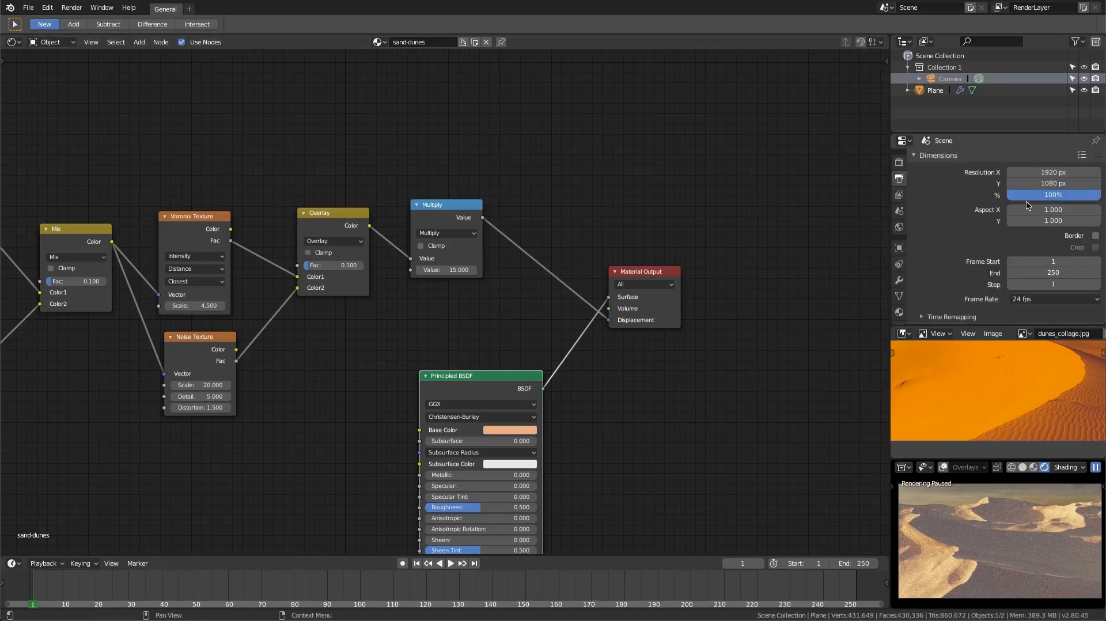
{"action": "left_click", "coordinate": [1049, 196]}
{"action": "type", "text": "50"}
{"action": "key", "text": "Return"}
{"action": "scroll", "coordinate": [949, 213], "scroll_direction": "down", "scroll_amount": 2}
{"action": "scroll", "coordinate": [950, 213], "scroll_direction": "down", "scroll_amount": 5}
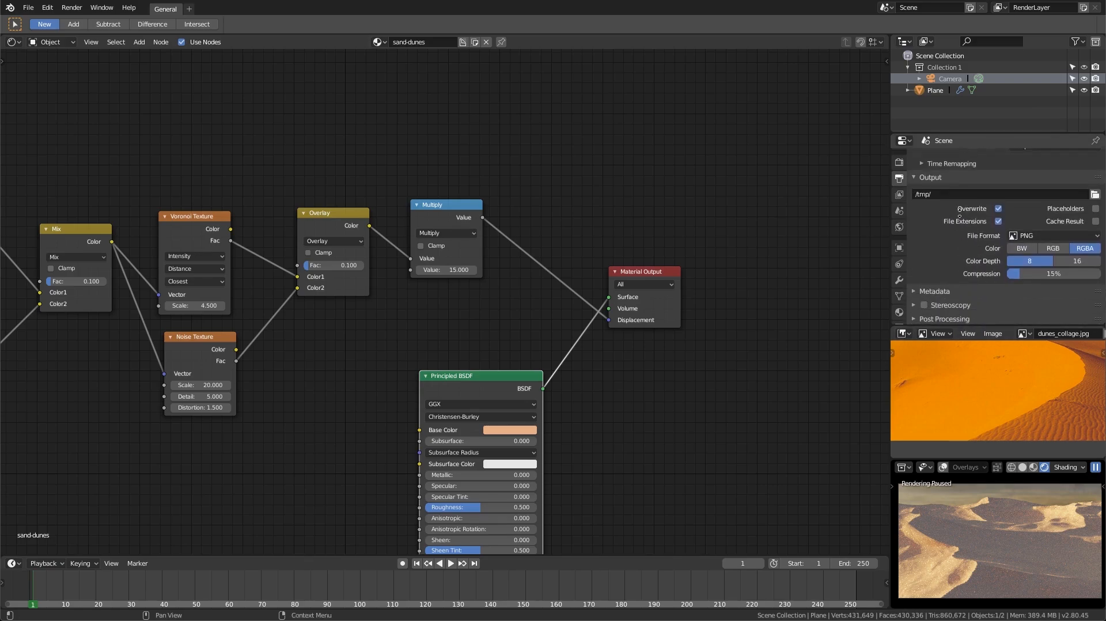
{"action": "scroll", "coordinate": [959, 211], "scroll_direction": "up", "scroll_amount": 4}
Set the Cycles render sampling to 64 samples
{"action": "left_click", "coordinate": [899, 162]}
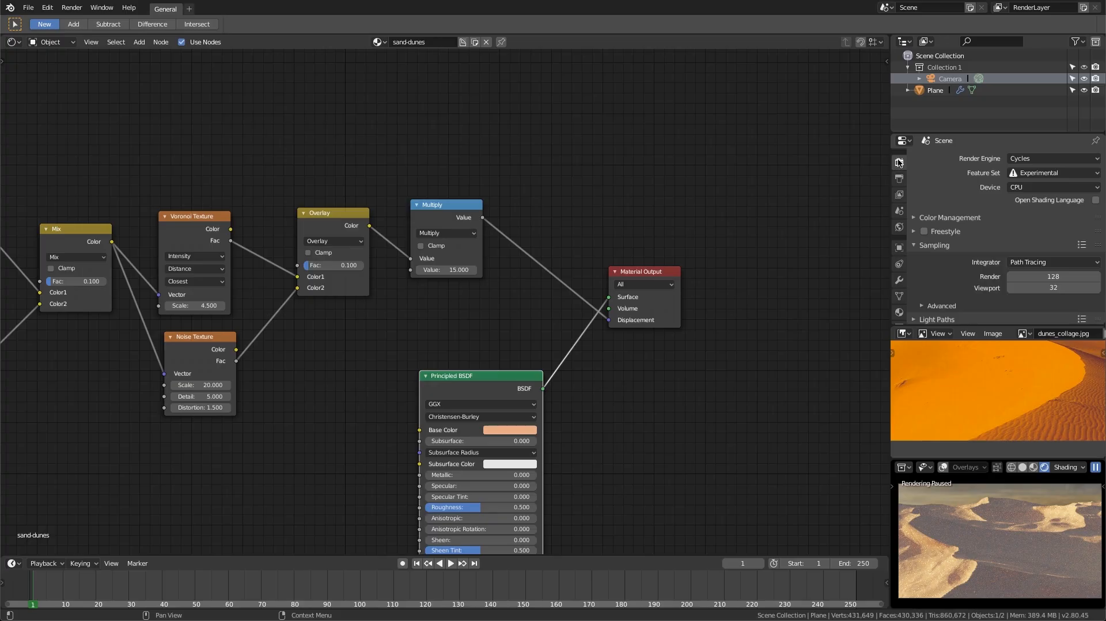
{"action": "left_click", "coordinate": [1036, 278]}
{"action": "type", "text": "64"}
{"action": "key", "text": "Return"}
Set the Cycles render tile size to 32 in both X and Y
{"action": "left_click", "coordinate": [903, 194]}
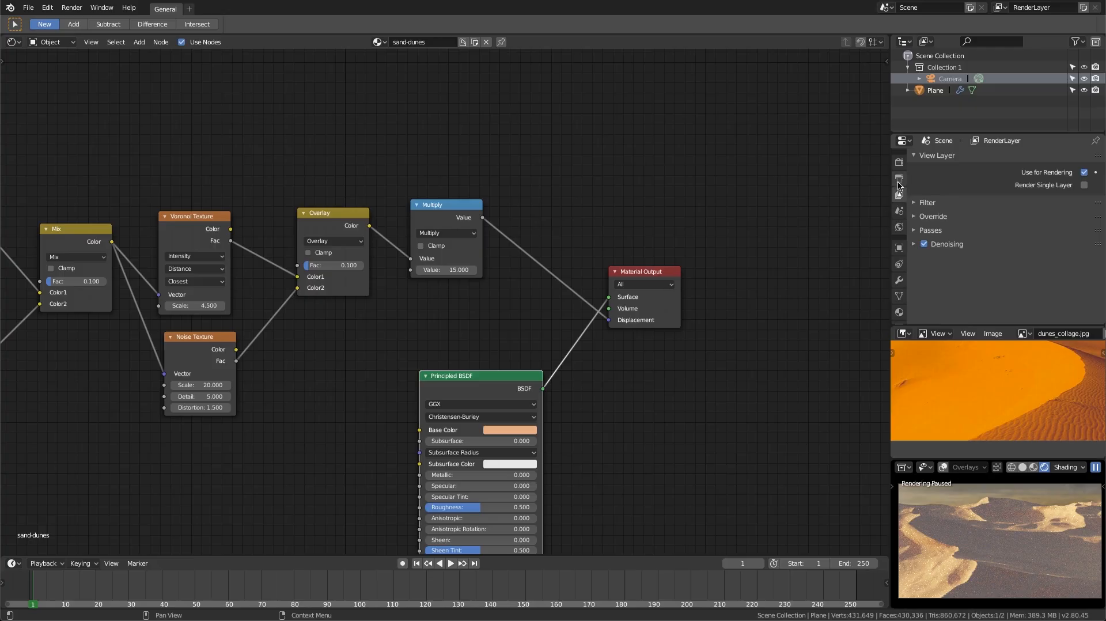
{"action": "left_click", "coordinate": [899, 162]}
{"action": "scroll", "coordinate": [953, 247], "scroll_direction": "down", "scroll_amount": 8}
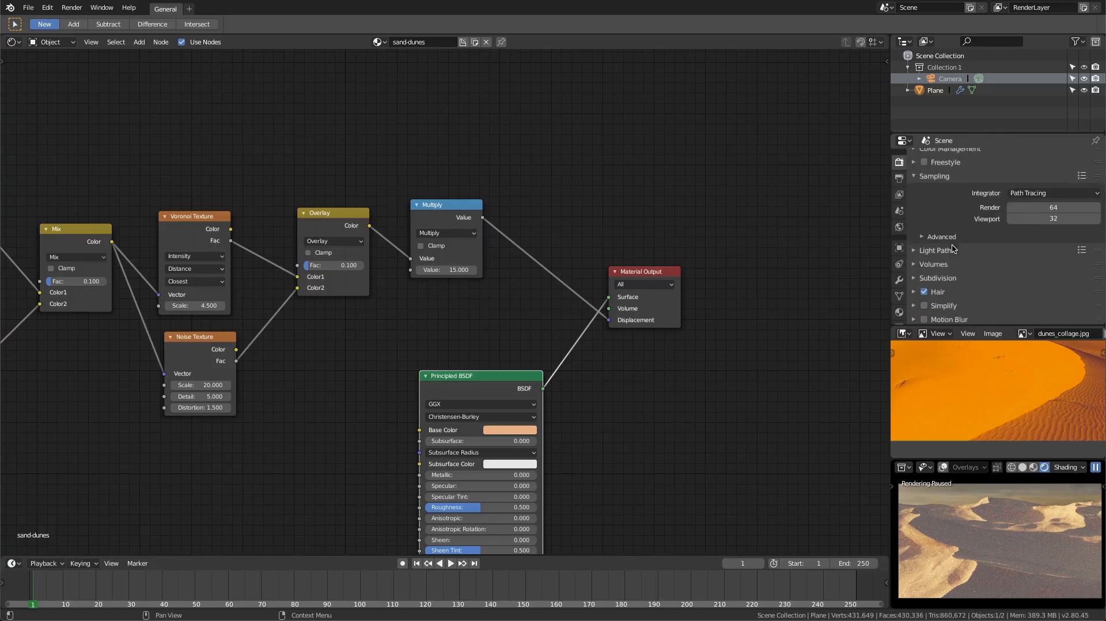
{"action": "scroll", "coordinate": [954, 248], "scroll_direction": "down", "scroll_amount": 2}
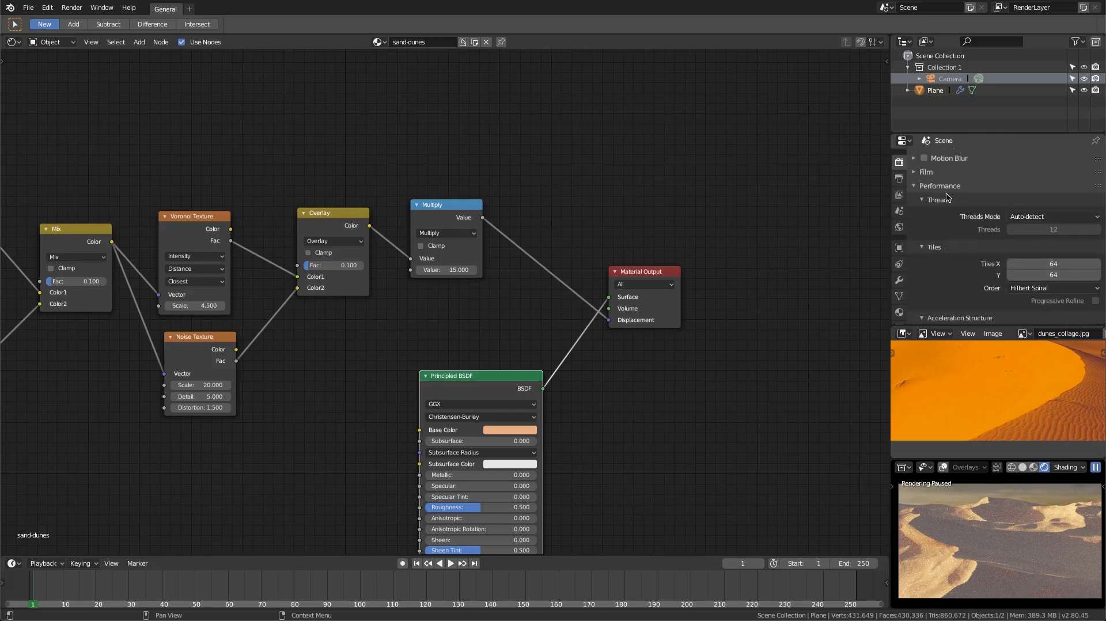
{"action": "left_click", "coordinate": [1053, 264]}
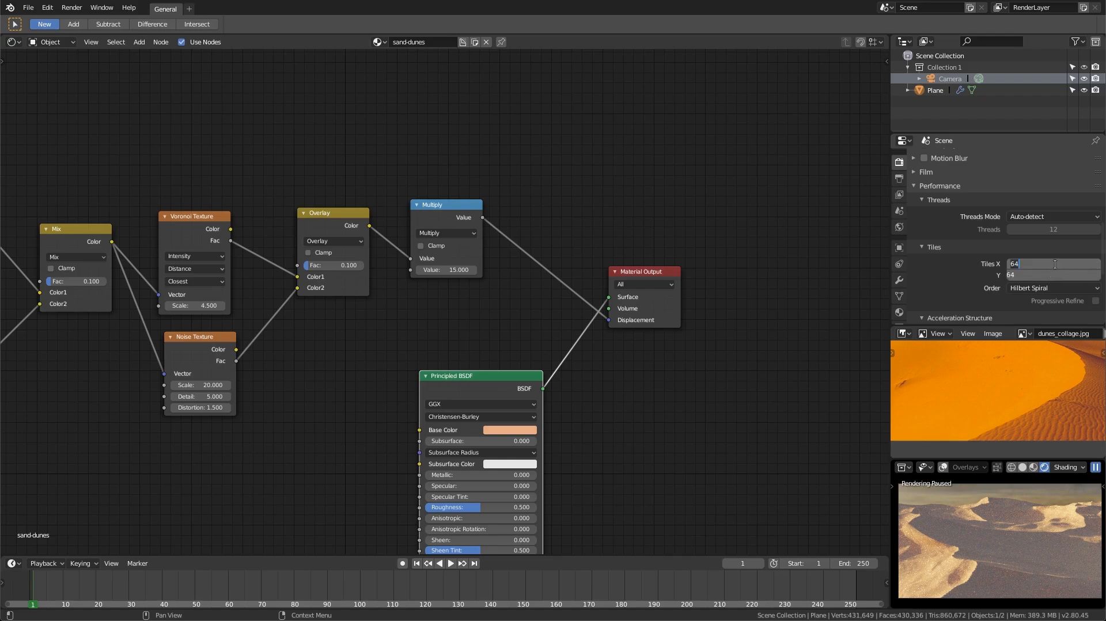
{"action": "type", "text": "32"}
{"action": "key", "text": "Return"}
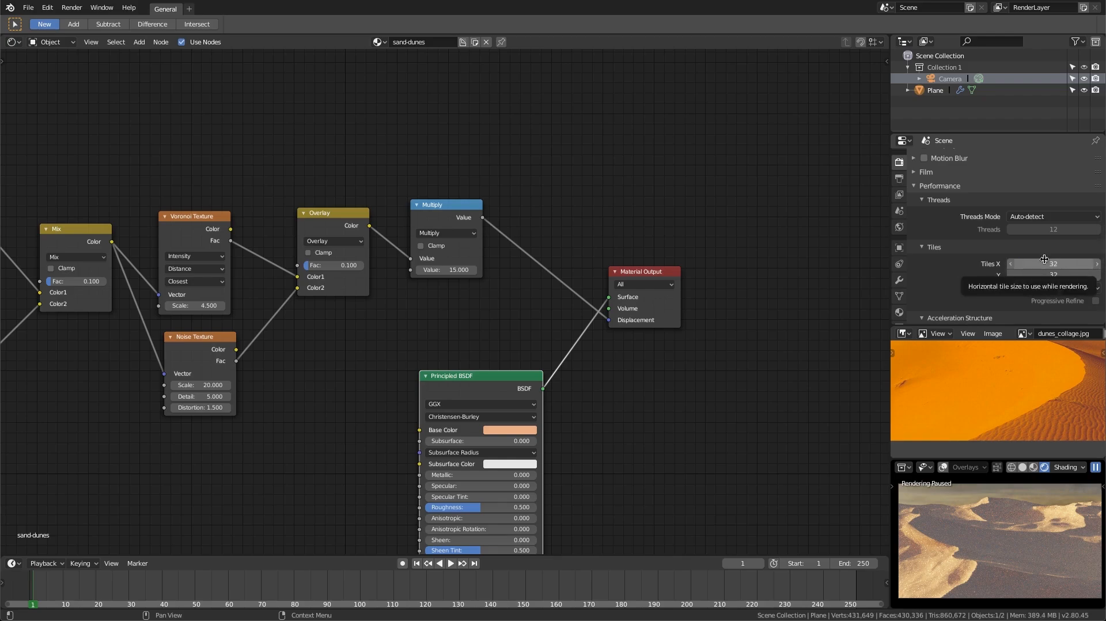
{"action": "left_click", "coordinate": [915, 188]}
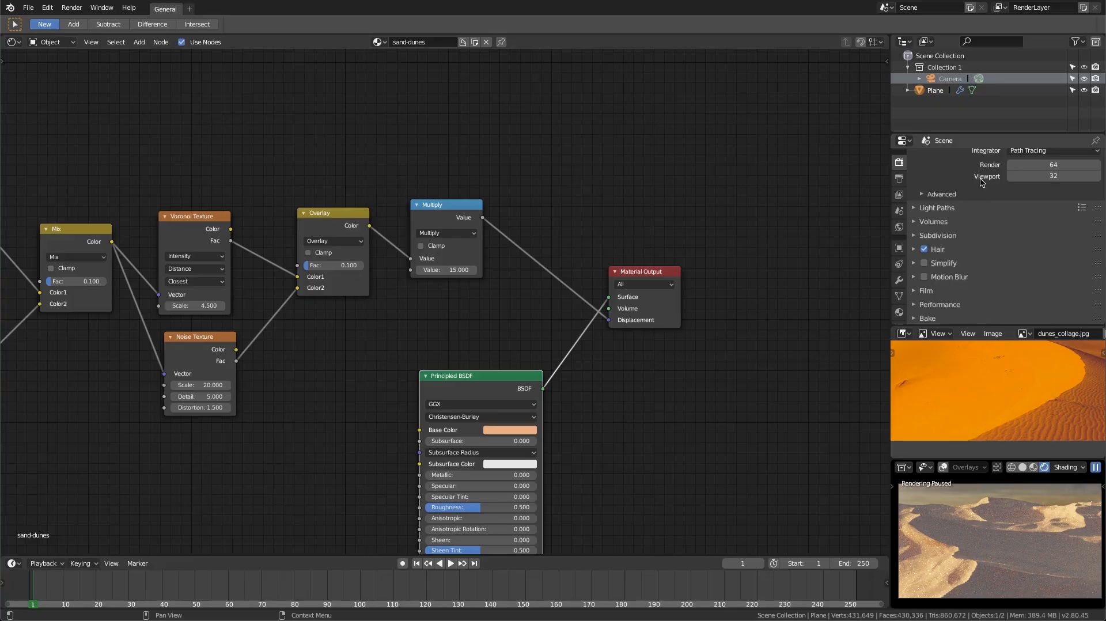
Render the dunes as a still image, and bring the rippled sand in the reference collage into close view
{"action": "scroll", "coordinate": [984, 182], "scroll_direction": "up", "scroll_amount": 4}
{"action": "left_click", "coordinate": [71, 8]}
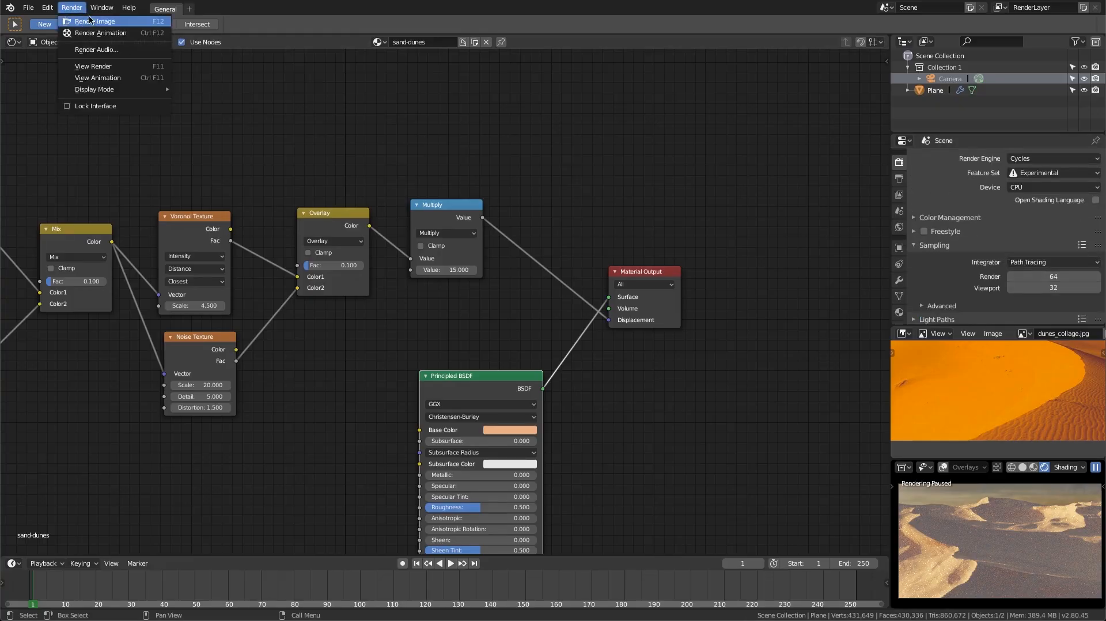
{"action": "left_click", "coordinate": [94, 21]}
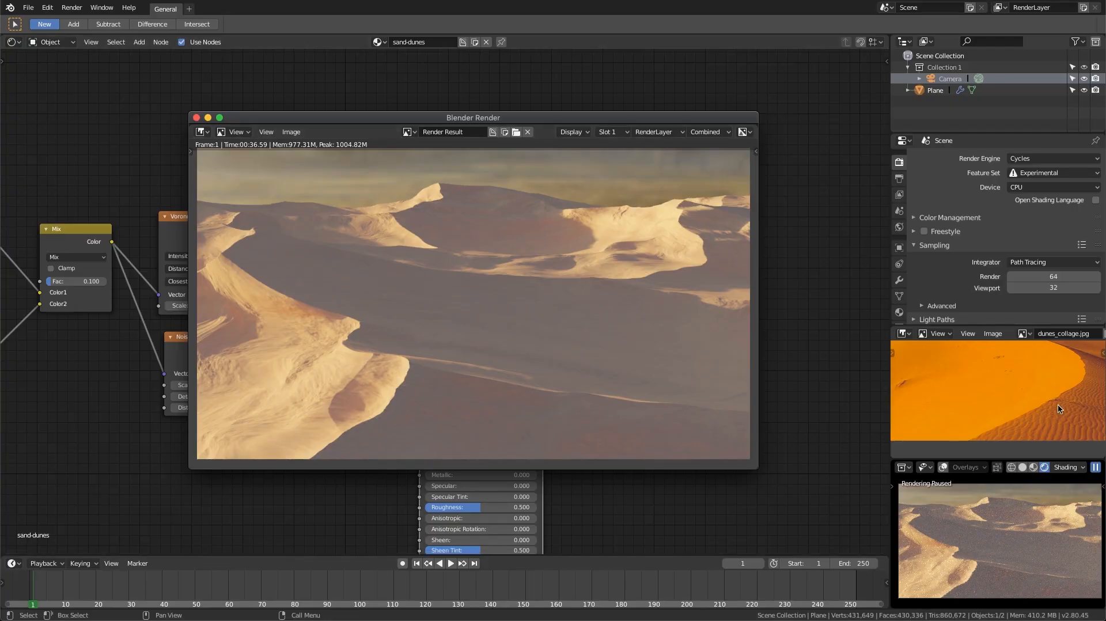
{"action": "left_click", "coordinate": [1045, 379]}
{"action": "scroll", "coordinate": [1020, 420], "scroll_direction": "up", "scroll_amount": 3}
{"action": "scroll", "coordinate": [1021, 421], "scroll_direction": "up", "scroll_amount": 2}
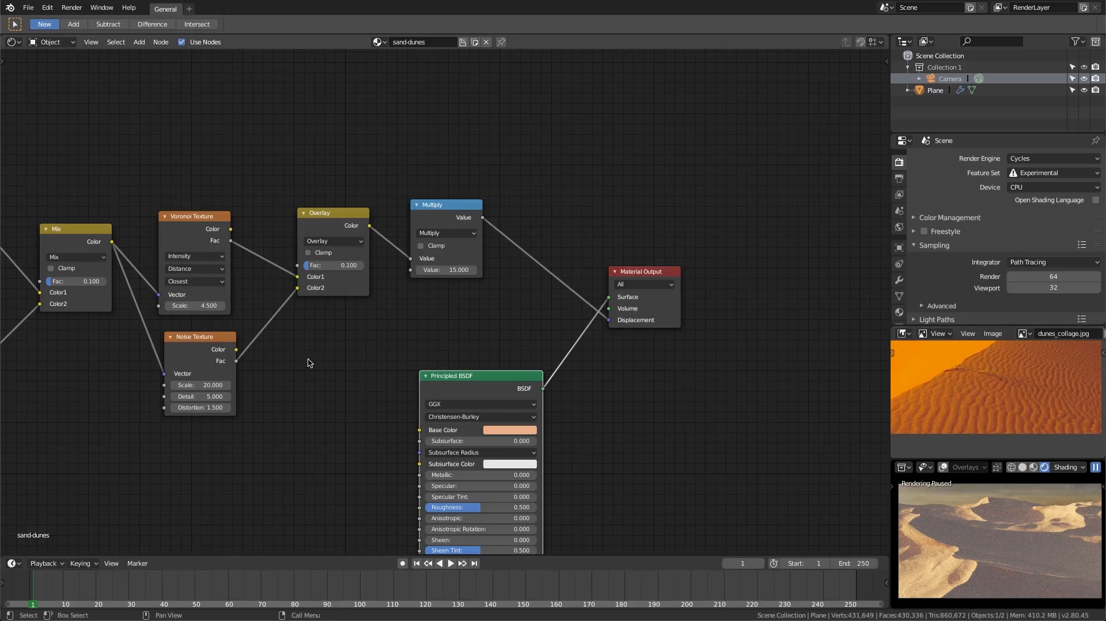
Duplicate the dune Voronoi Texture node and place the copy below the Noise Texture, keeping its Vector input linked to the Mix node
{"action": "middle_click_drag", "start_coordinate": [290, 357], "coordinate": [327, 331]}
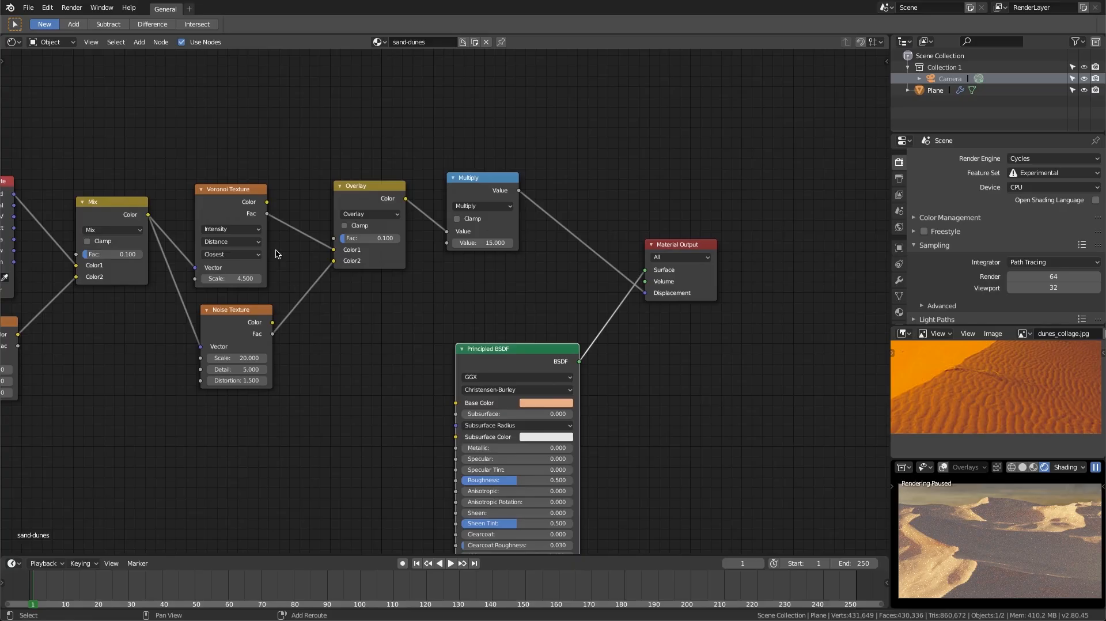
{"action": "left_click", "coordinate": [240, 216]}
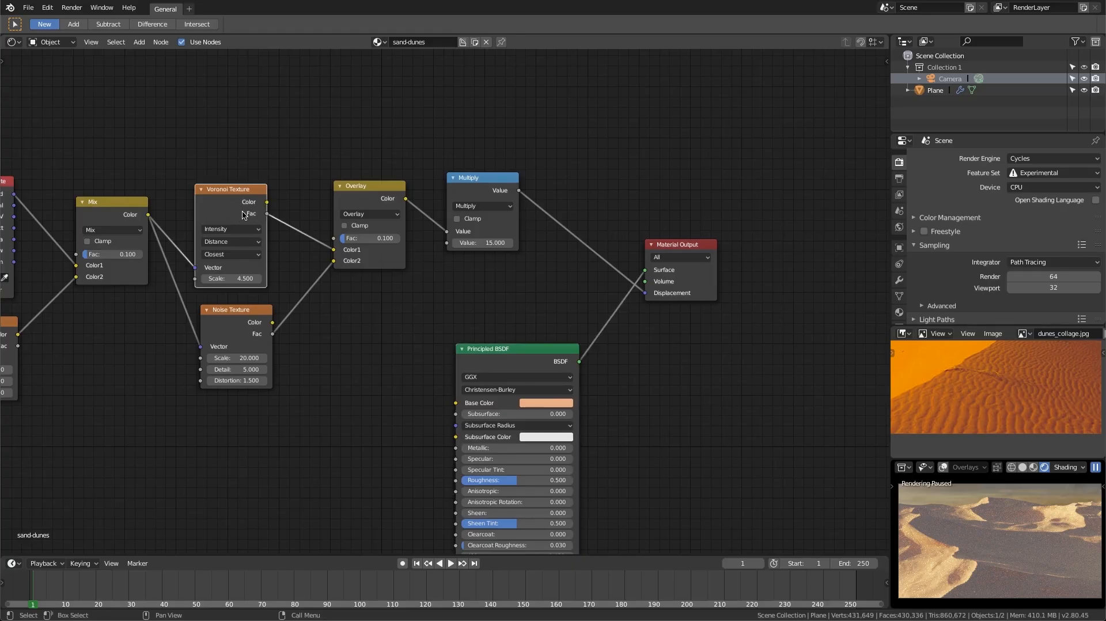
{"action": "key", "text": "shift+d"}
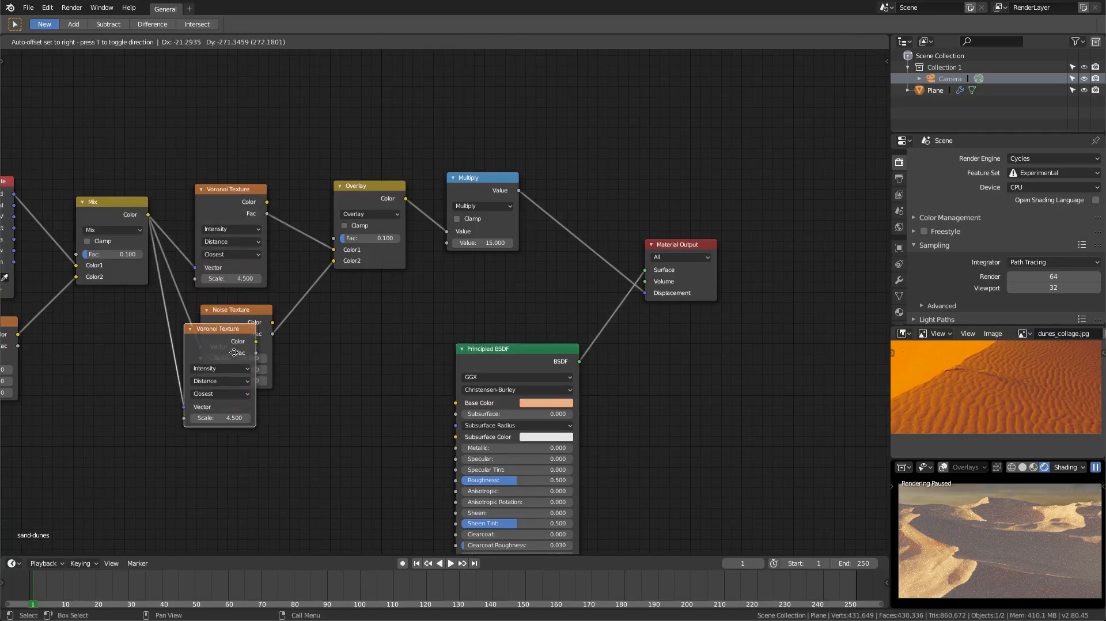
{"action": "left_click", "coordinate": [252, 419]}
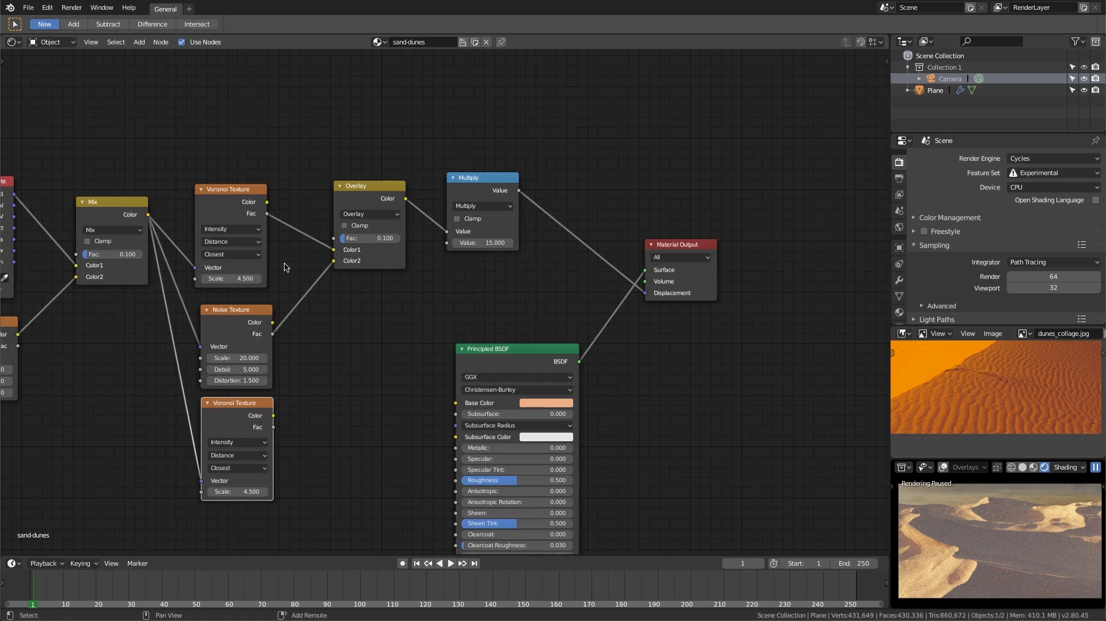
{"action": "middle_click_drag", "start_coordinate": [291, 268], "coordinate": [361, 279]}
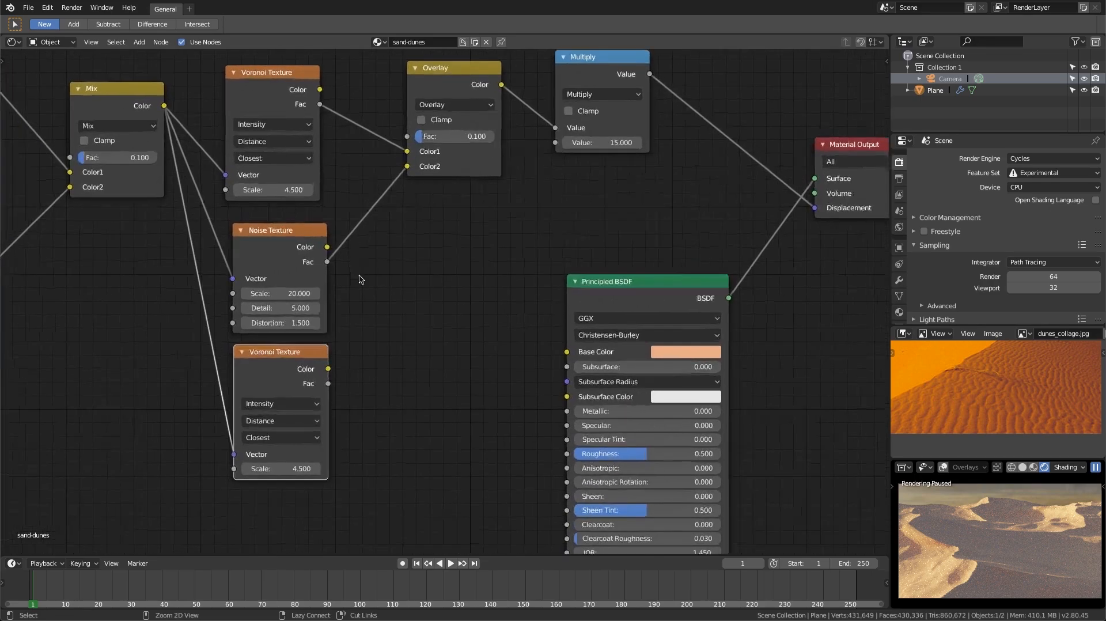
{"action": "left_click", "coordinate": [268, 472]}
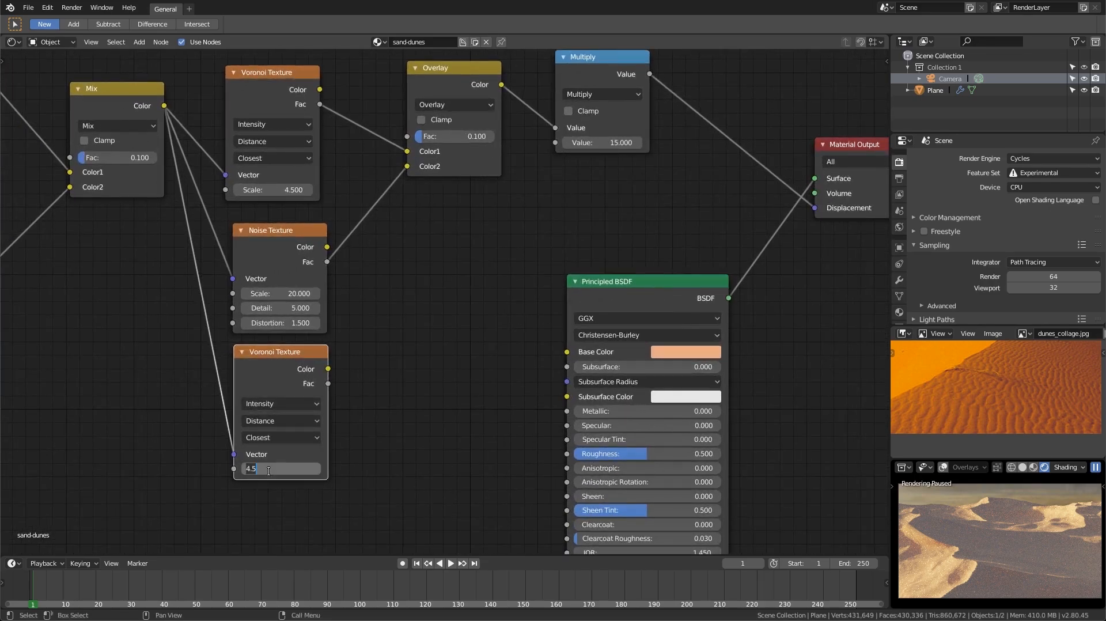
{"action": "key", "text": "Return"}
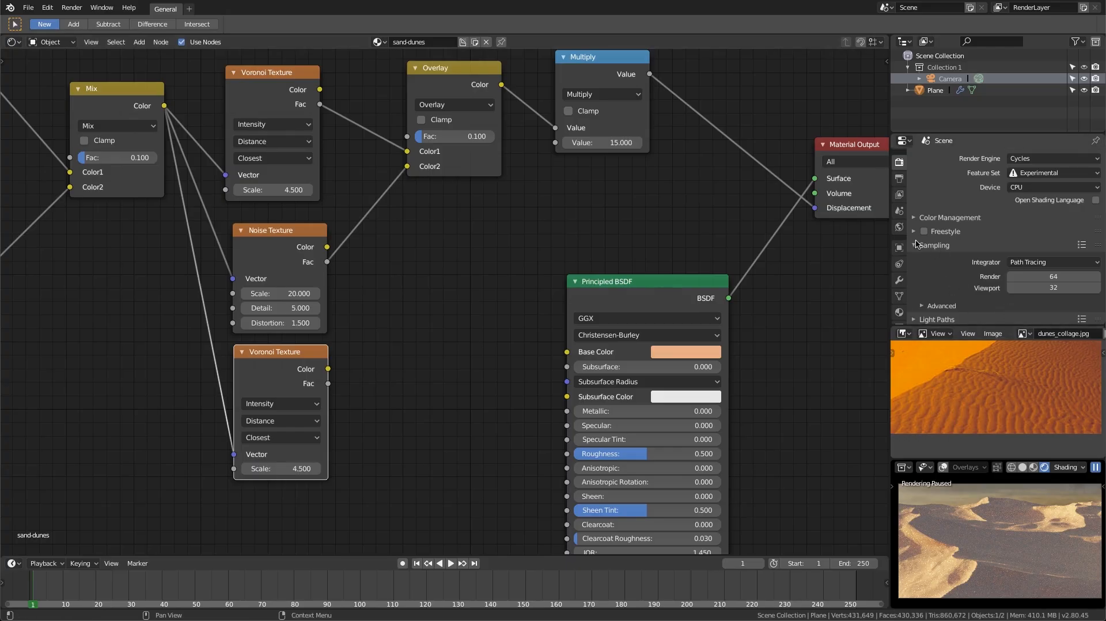
Disable Adaptive subdivision on the plane's modifier and resume the viewport render preview
{"action": "left_click", "coordinate": [900, 280]}
{"action": "left_click", "coordinate": [921, 261]}
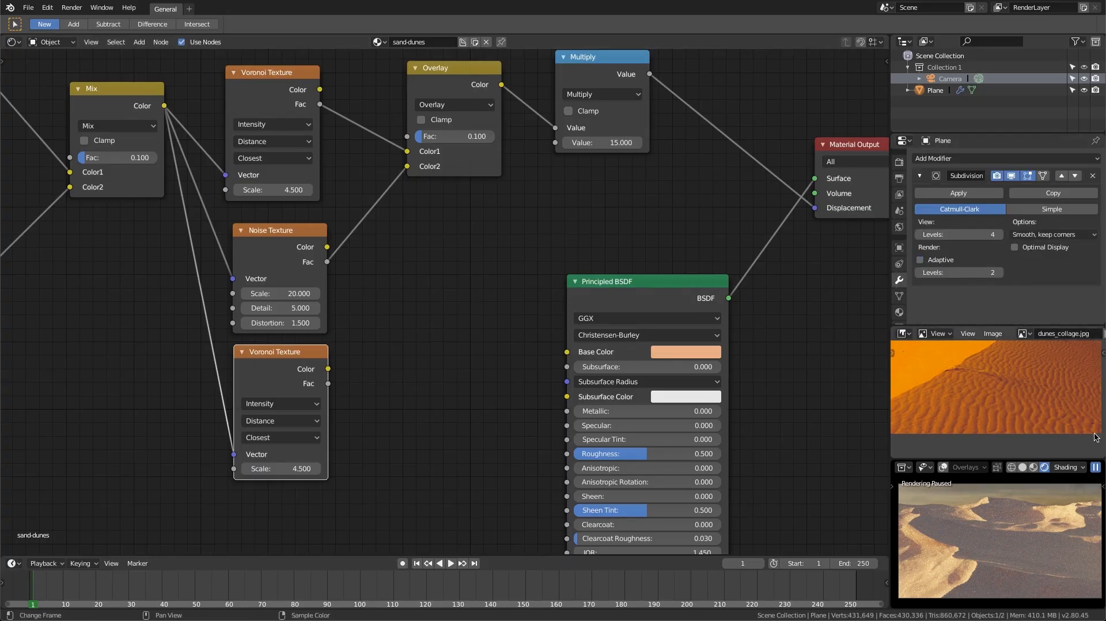
{"action": "left_click", "coordinate": [1096, 468]}
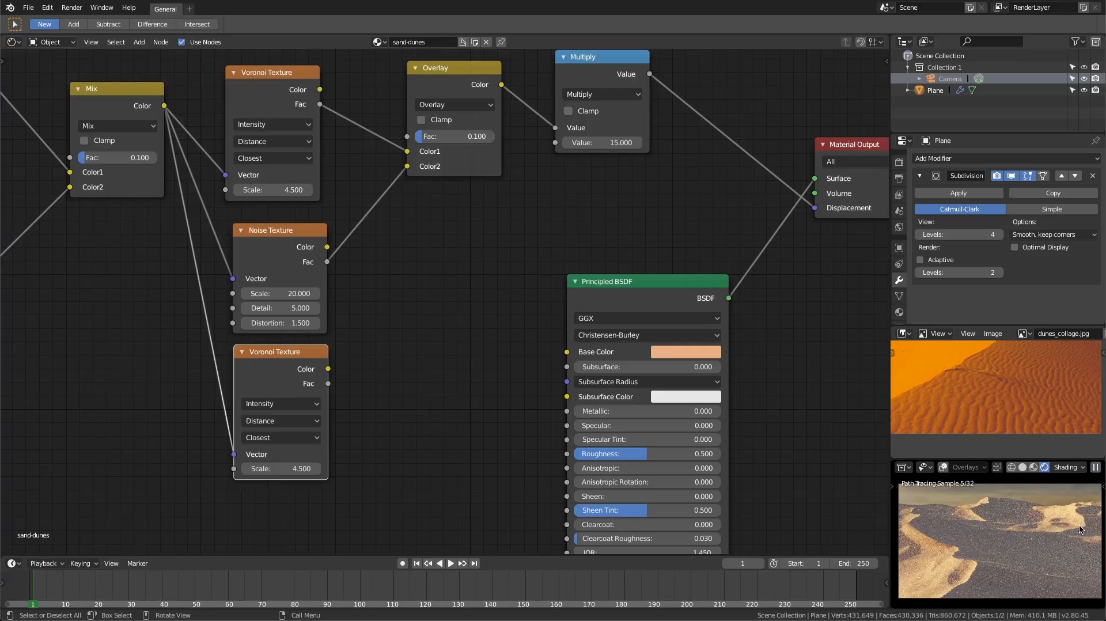
Preview the duplicated Voronoi Texture's Color output on the plane through a Viewer, and look at the plane from above
{"action": "left_click", "coordinate": [298, 361], "text": "ctrl+shift"}
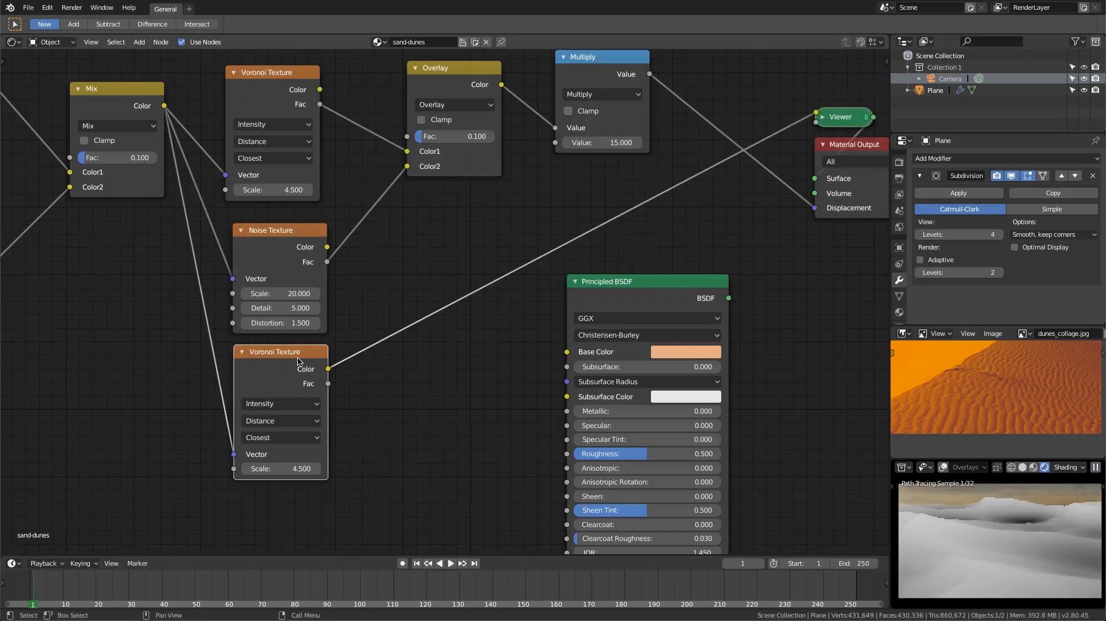
{"action": "scroll", "coordinate": [298, 361], "scroll_direction": "up", "scroll_amount": 2}
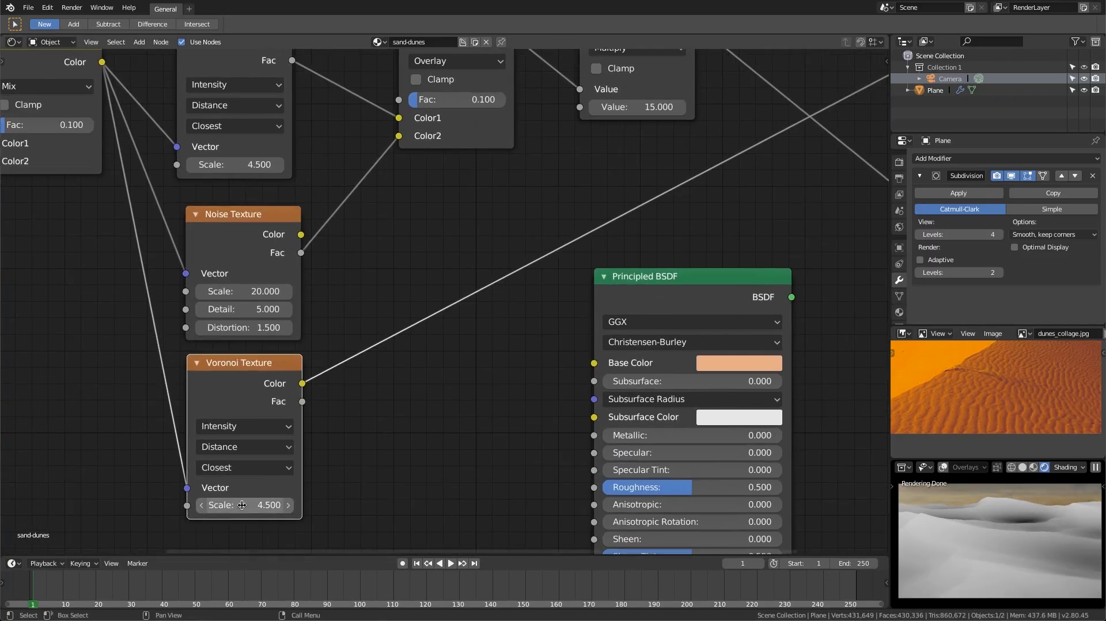
{"action": "mouse_move", "coordinate": [1001, 521]}
{"action": "middle_mouse_down"}
{"action": "mouse_move", "coordinate": [999, 551]}
{"action": "mouse_move", "coordinate": [1012, 520]}
{"action": "mouse_move", "coordinate": [1007, 564]}
{"action": "mouse_move", "coordinate": [1009, 531]}
{"action": "middle_mouse_up"}
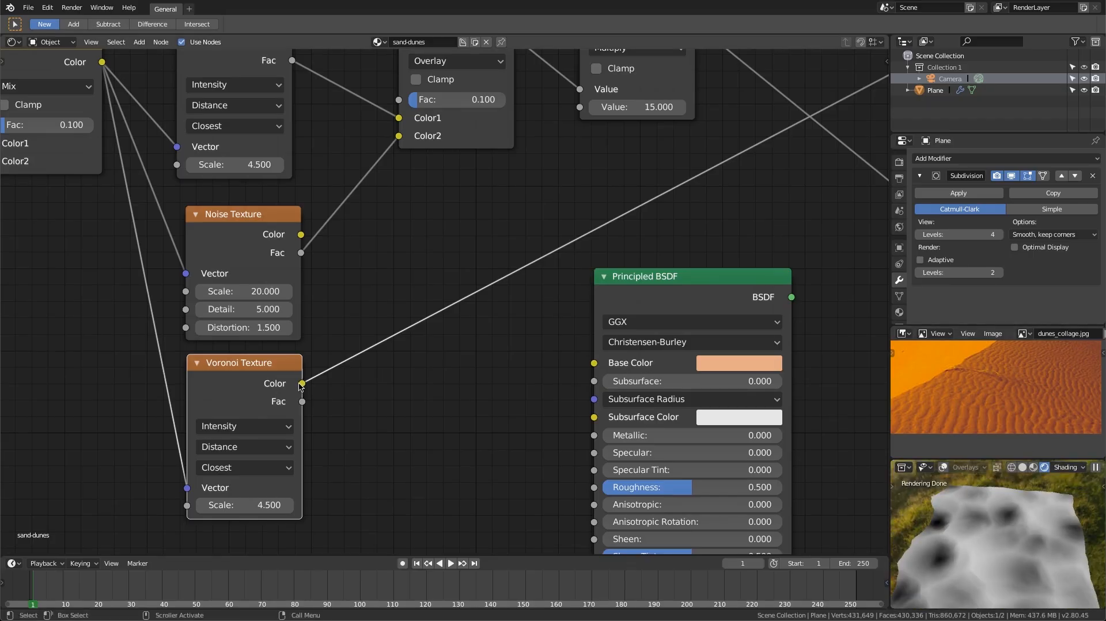
Try a Scale of 200 on the duplicated Voronoi Texture, and set it to 300
{"action": "left_click", "coordinate": [236, 504]}
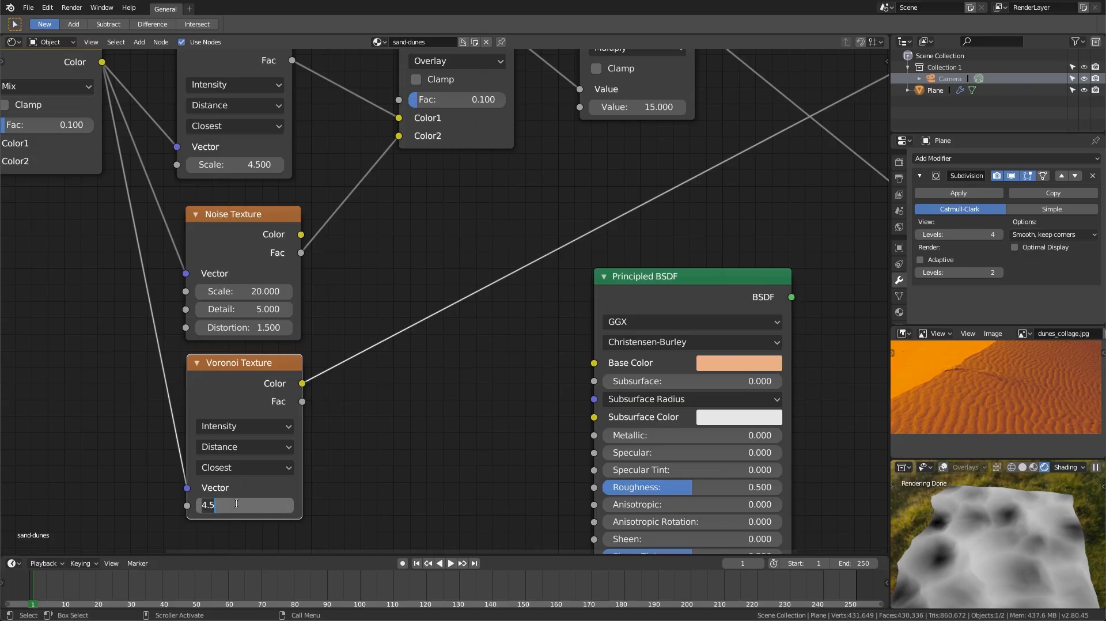
{"action": "type", "text": "200"}
{"action": "key", "text": "Return"}
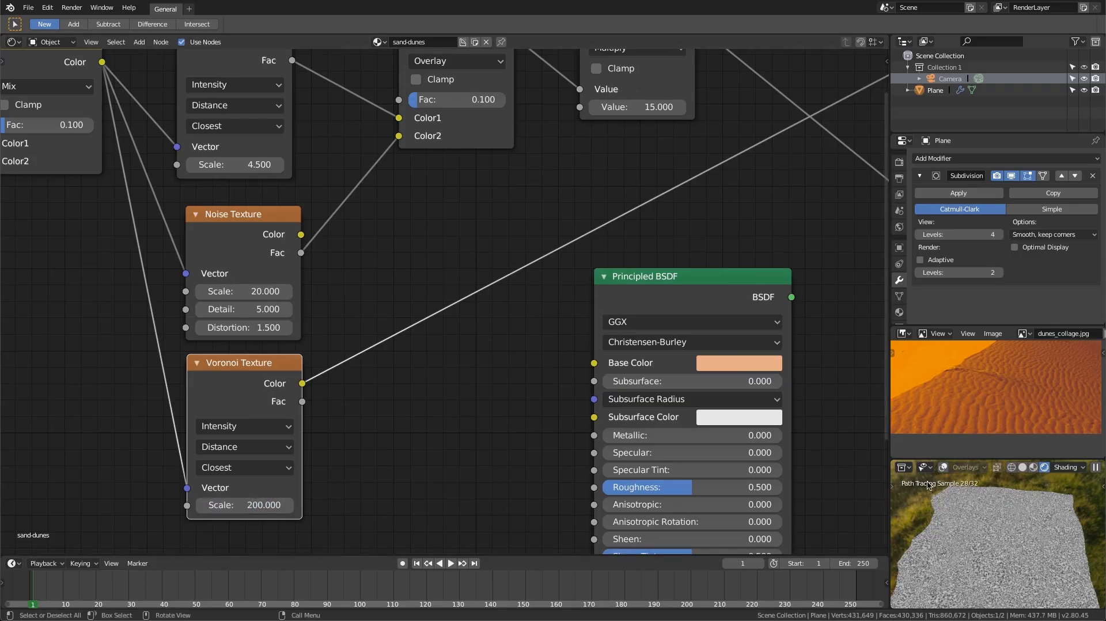
{"action": "left_click", "coordinate": [242, 505]}
{"action": "type", "text": "300"}
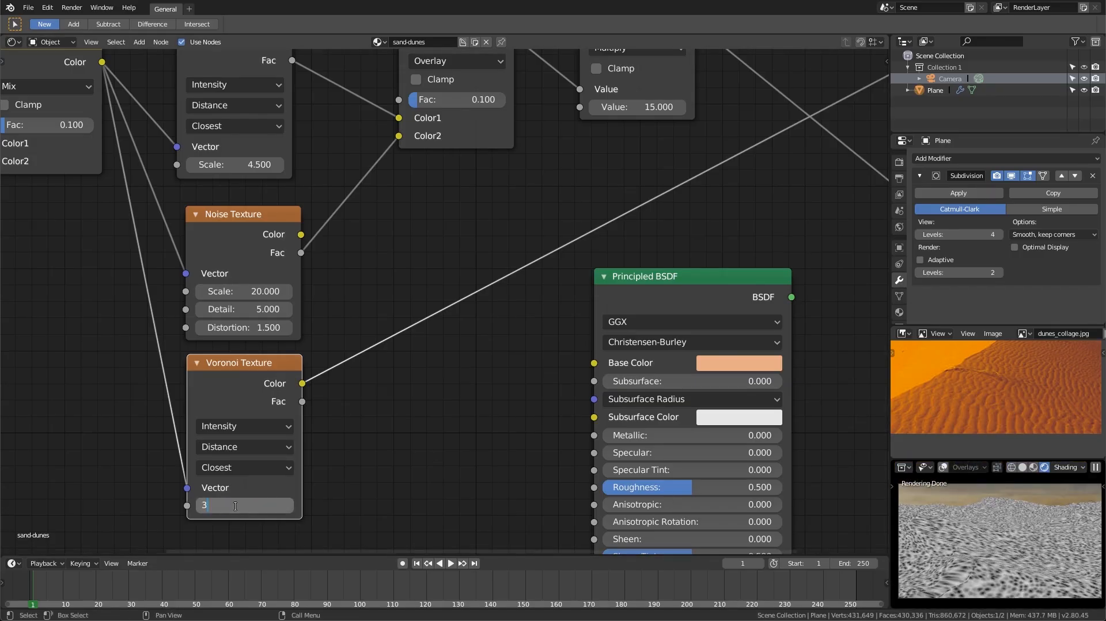
{"action": "key", "text": "Return"}
Insert a Mapping node between the Mix node and the duplicated Voronoi Texture, and line the Voronoi Texture up beside it
{"action": "scroll", "coordinate": [518, 277], "scroll_direction": "down", "scroll_amount": 6}
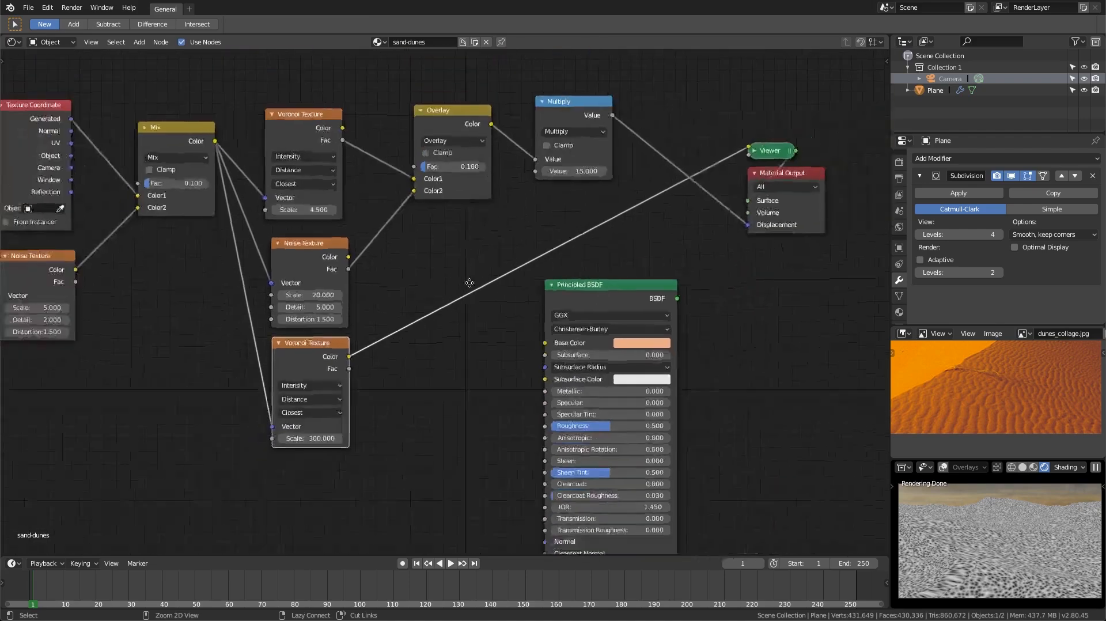
{"action": "scroll", "coordinate": [378, 343], "scroll_direction": "up", "scroll_amount": 2}
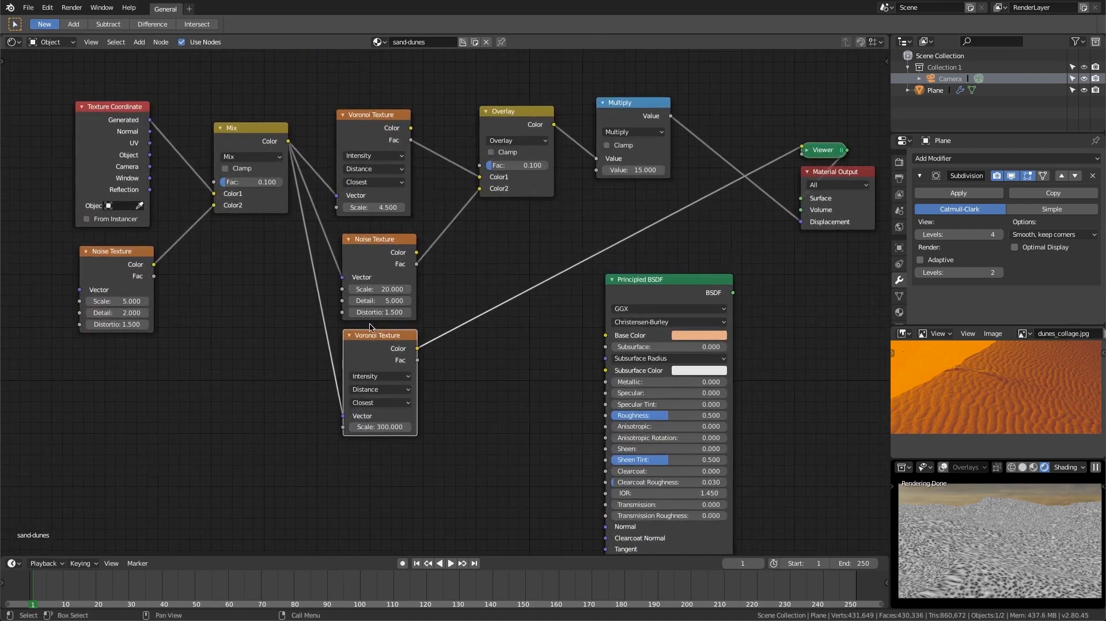
{"action": "key", "text": "shift+a"}
{"action": "mouse_move", "coordinate": [380, 304]}
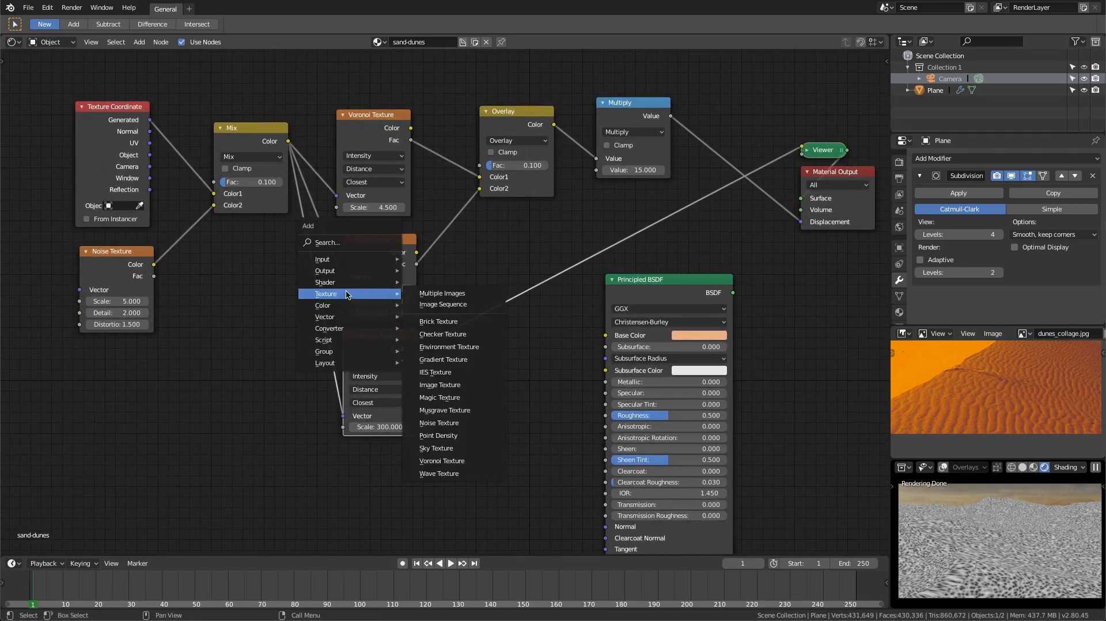
{"action": "left_click", "coordinate": [447, 342]}
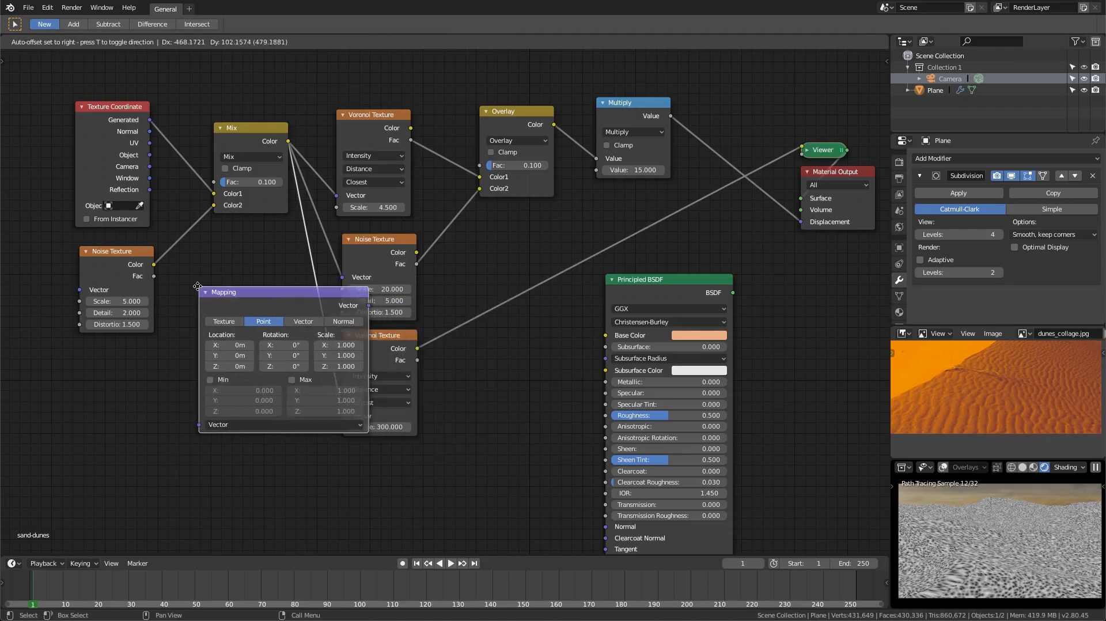
{"action": "left_click", "coordinate": [425, 316]}
{"action": "left_click_drag", "start_coordinate": [425, 315], "coordinate": [405, 345]}
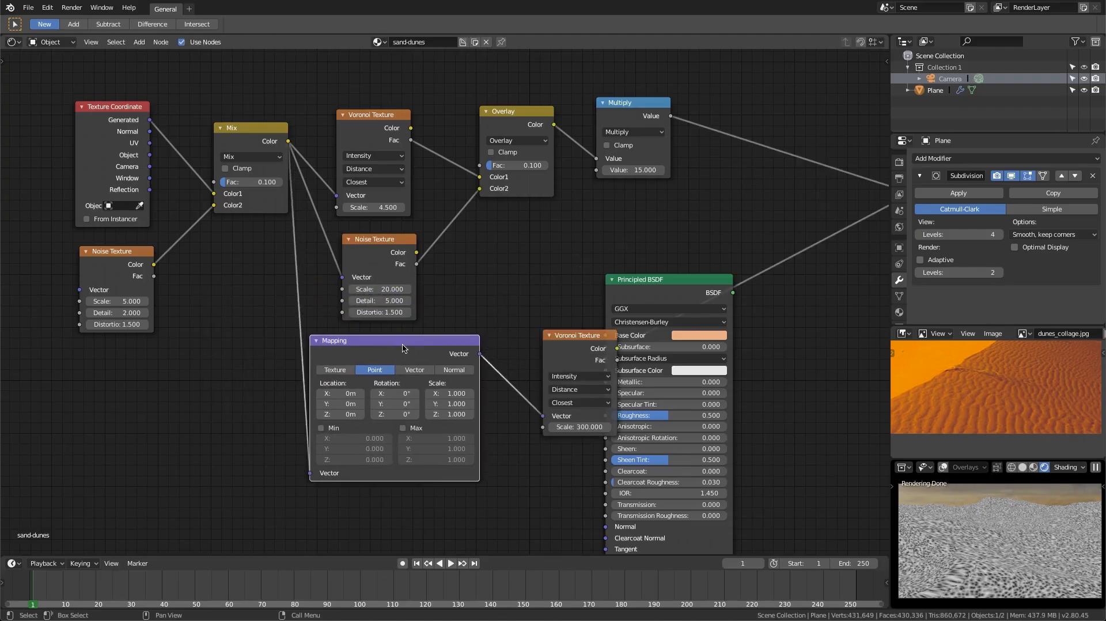
{"action": "left_click", "coordinate": [565, 340]}
{"action": "left_click", "coordinate": [507, 344]}
Move the Overlay, Multiply, Principled BSDF and output nodes together farther from the texture nodes to free up space
{"action": "scroll", "coordinate": [507, 344], "scroll_direction": "down", "scroll_amount": 3}
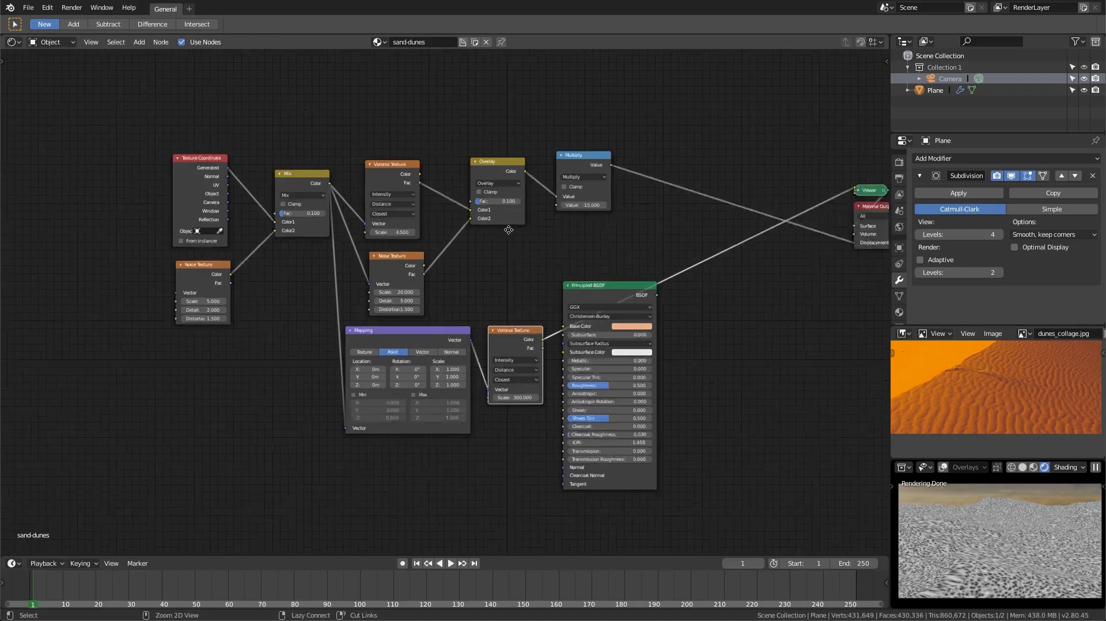
{"action": "key", "text": "b"}
{"action": "left_click_drag", "start_coordinate": [468, 136], "coordinate": [854, 322]}
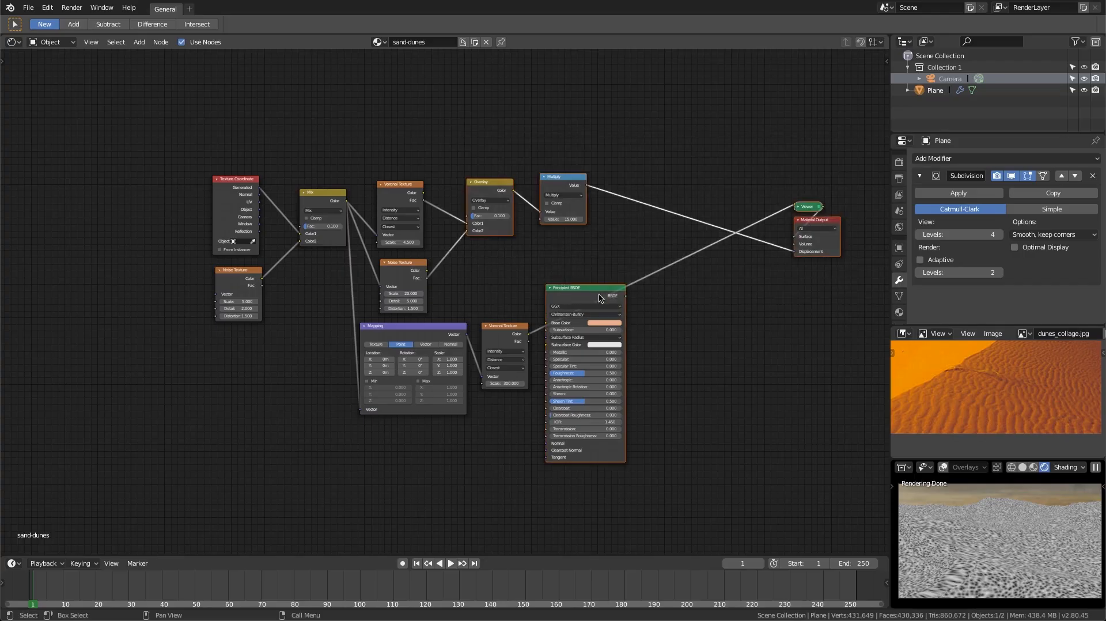
{"action": "left_click_drag", "start_coordinate": [575, 291], "coordinate": [710, 291]}
{"action": "scroll", "coordinate": [533, 337], "scroll_direction": "up", "scroll_amount": 2}
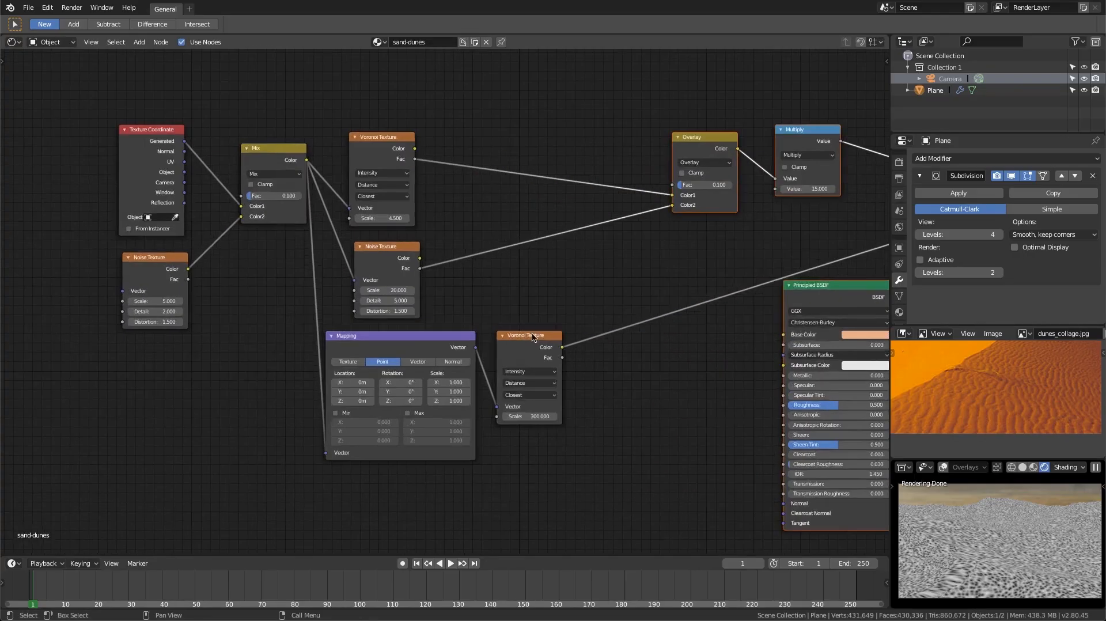
Try an X Scale of 0.1 on the Mapping node to stretch the ripple pattern
{"action": "middle_click_drag", "start_coordinate": [493, 281], "coordinate": [415, 292]}
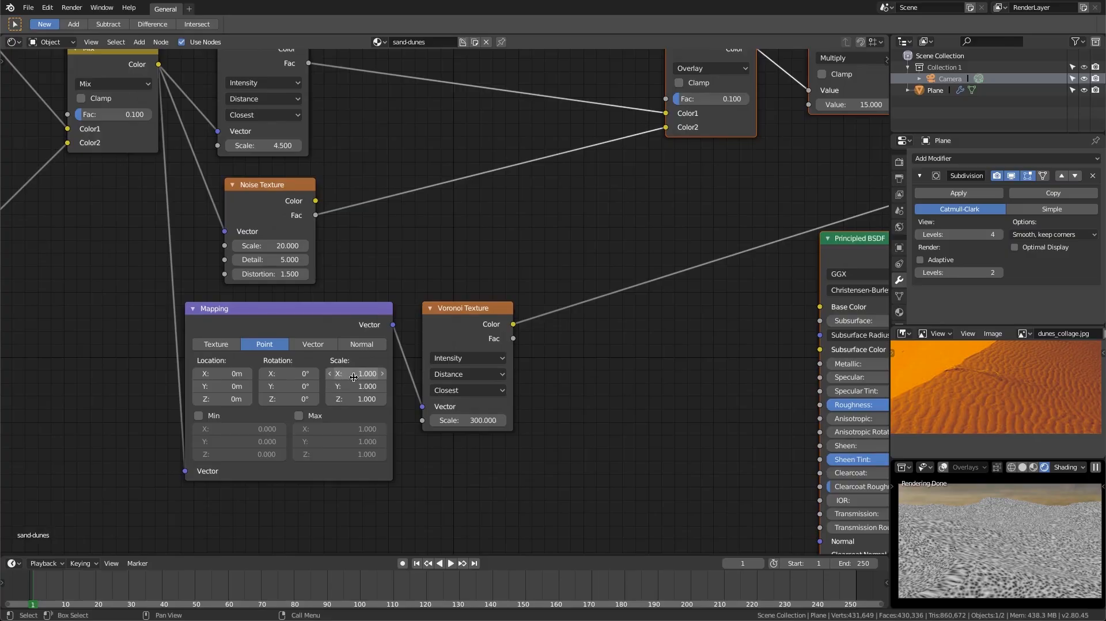
{"action": "left_click", "coordinate": [352, 378]}
{"action": "type", "text": ".1"}
{"action": "key", "text": "Return"}
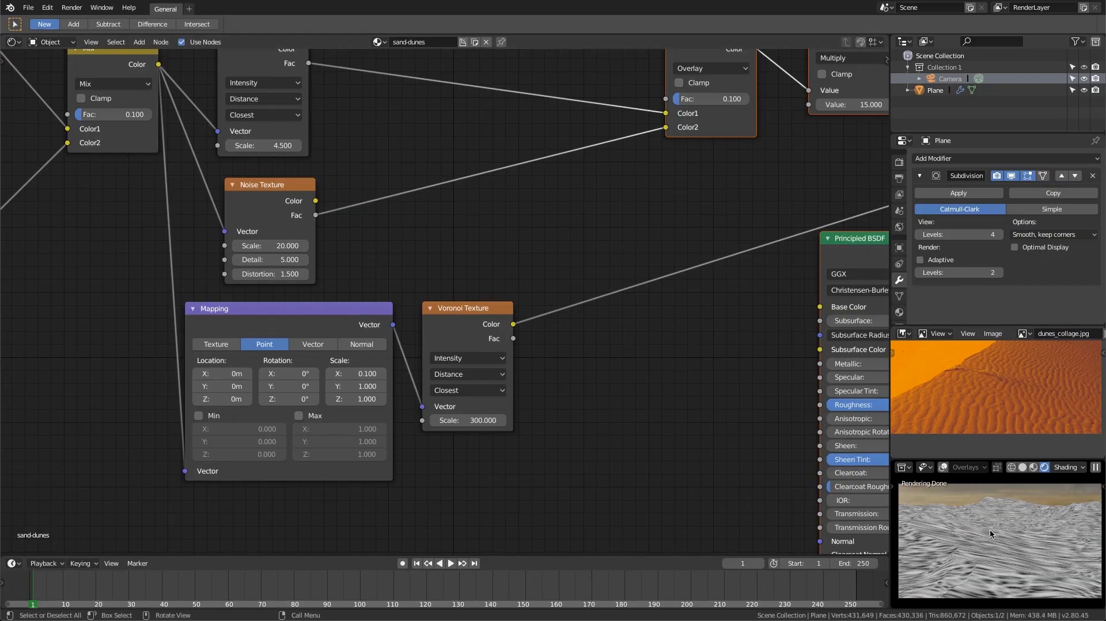
{"action": "scroll", "coordinate": [334, 398], "scroll_direction": "up", "scroll_amount": 2}
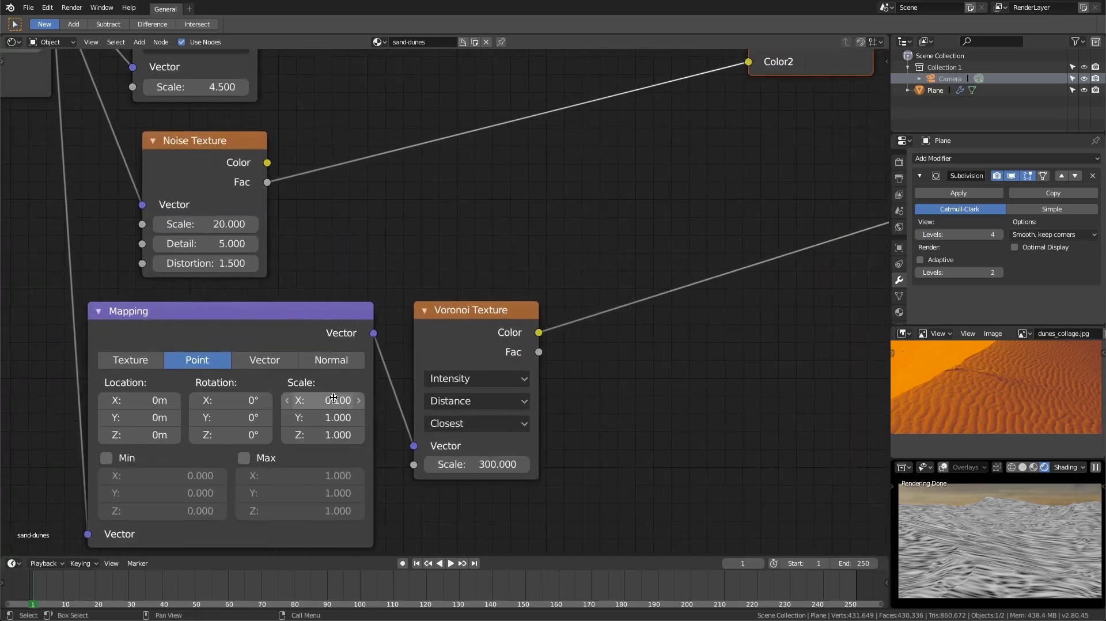
Reset the Mapping node's X Scale to its default and try a Y Scale of 0.1 instead
{"action": "key", "text": "BackSpace"}
{"action": "left_click", "coordinate": [329, 417]}
{"action": "type", "text": "."}
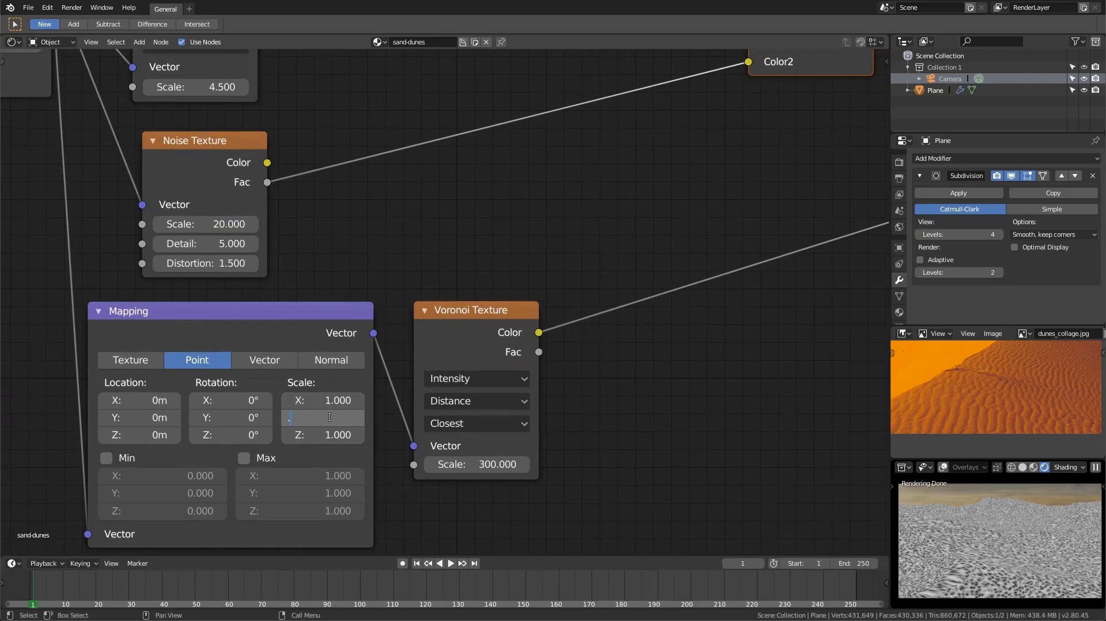
{"action": "type", "text": "1"}
{"action": "key", "text": "Return"}
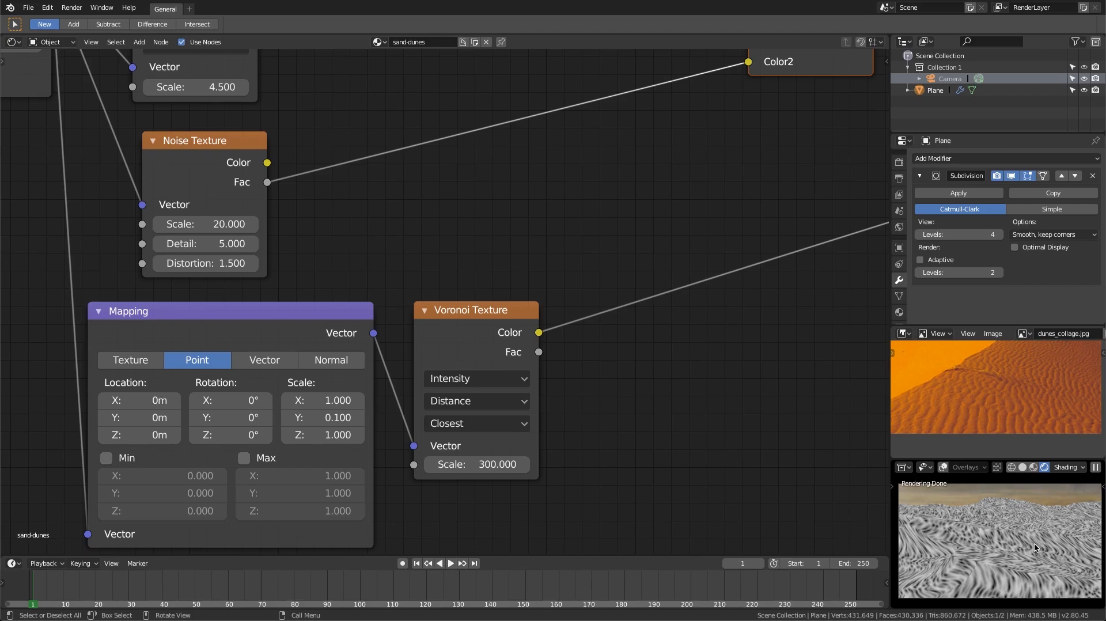
Set the Mapping node's Y Scale back to 1 and its X Scale to 0.1
{"action": "left_click", "coordinate": [322, 417]}
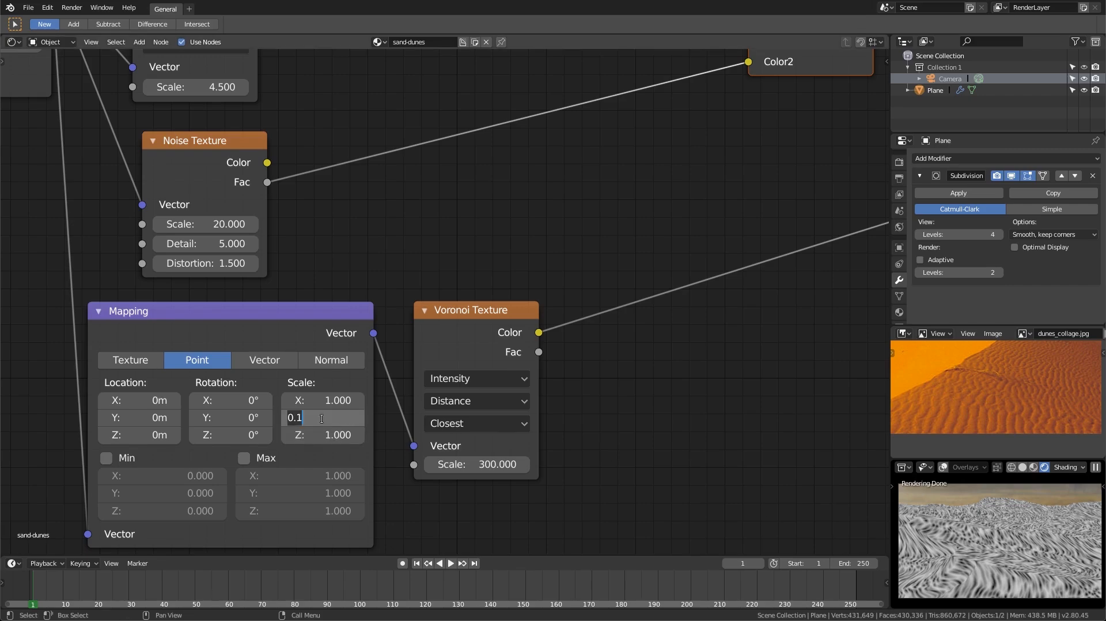
{"action": "type", "text": "1"}
{"action": "key", "text": "Return"}
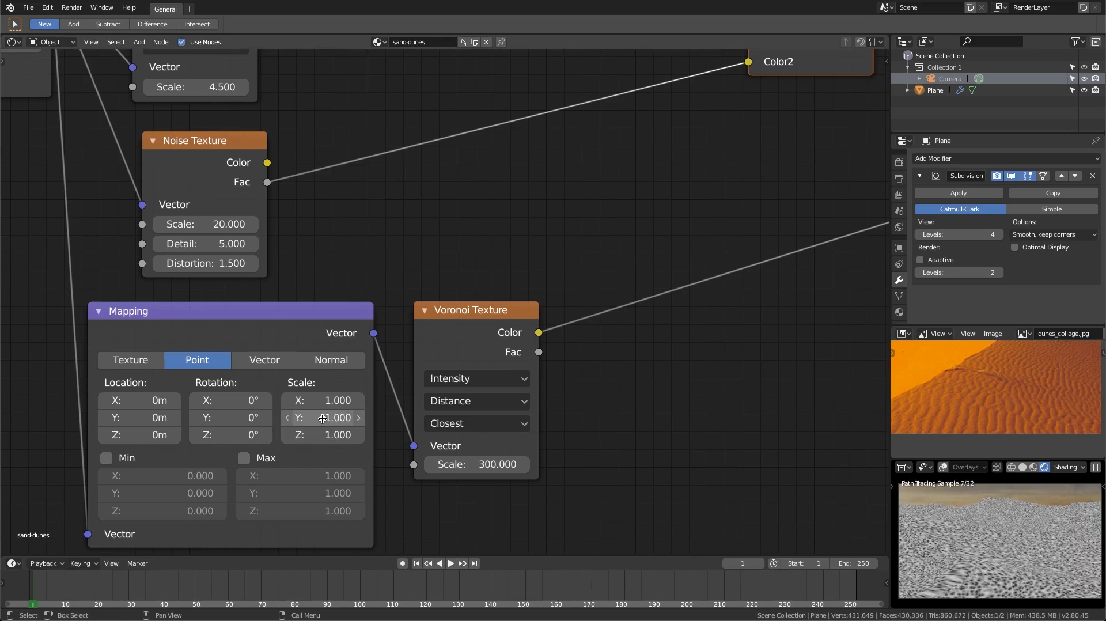
{"action": "left_click", "coordinate": [336, 400]}
{"action": "type", "text": ".1"}
{"action": "key", "text": "Return"}
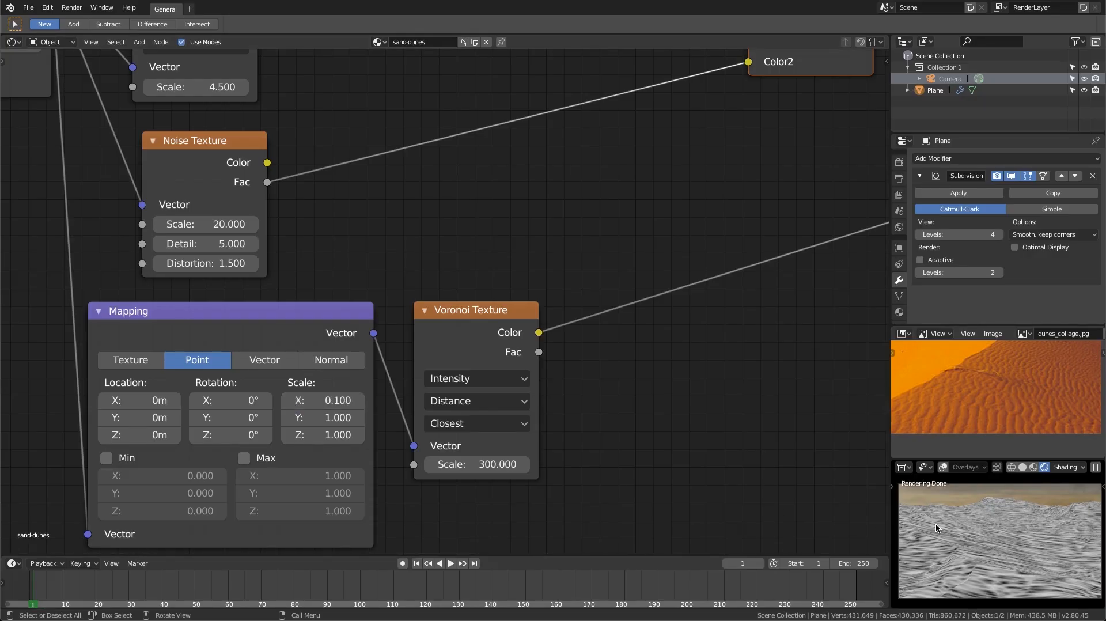
Insert a MixRGB node between the Noise Texture and the Overlay node, and feed the ripple Voronoi's Color into its Color2
{"action": "scroll", "coordinate": [584, 345], "scroll_direction": "down", "scroll_amount": 3}
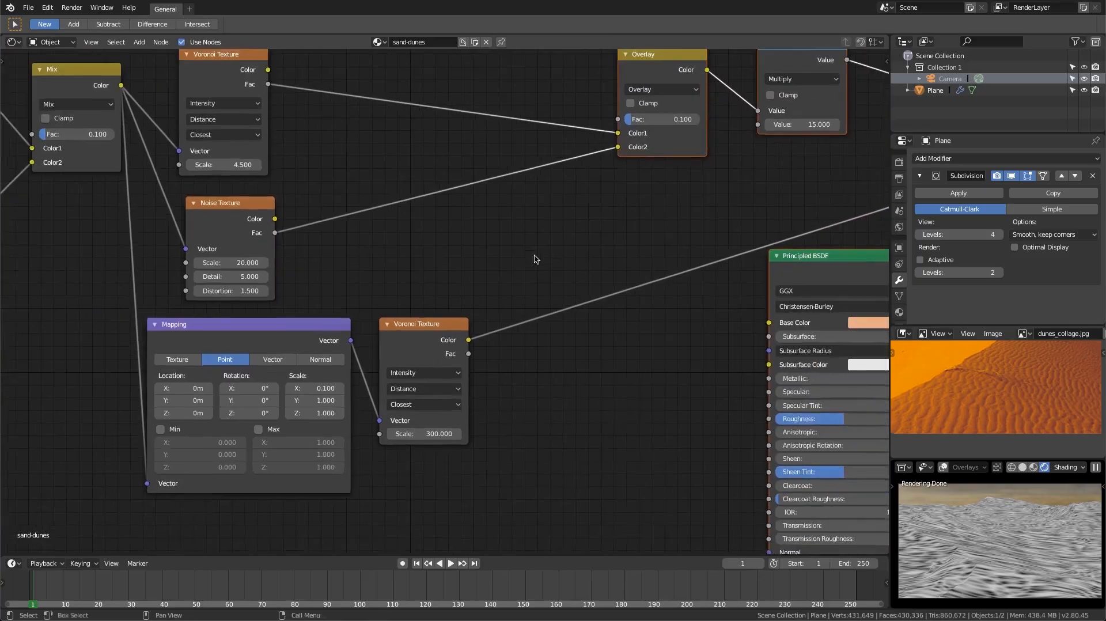
{"action": "scroll", "coordinate": [536, 271], "scroll_direction": "up", "scroll_amount": 2, "text": "shift"}
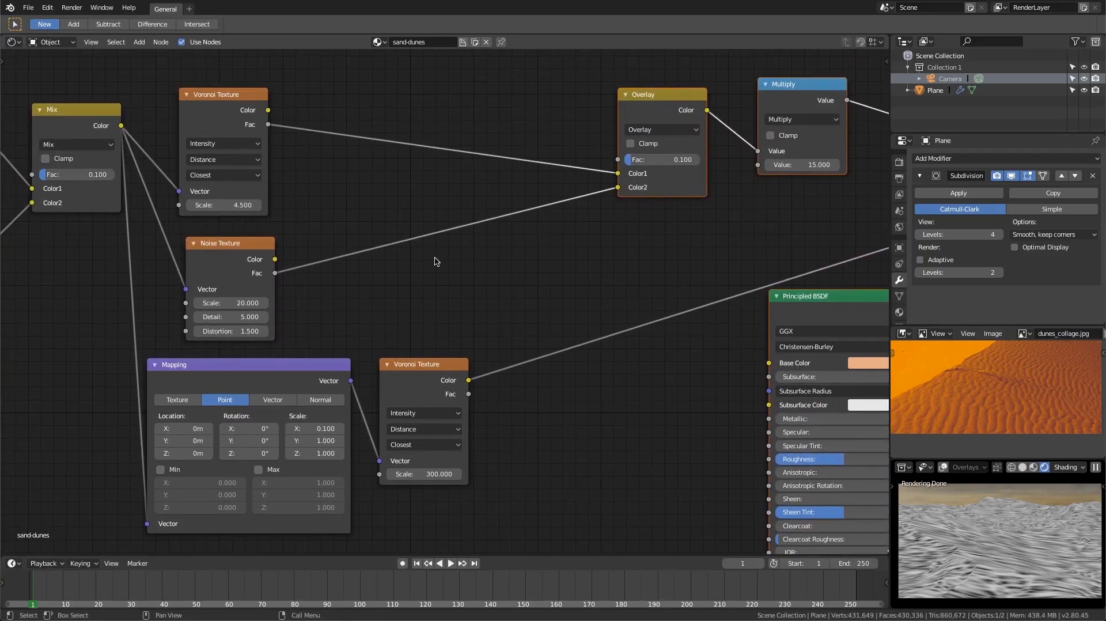
{"action": "middle_click_drag", "start_coordinate": [436, 261], "coordinate": [515, 293]}
{"action": "mouse_move", "coordinate": [314, 282]}
{"action": "left_mouse_down"}
{"action": "mouse_move", "coordinate": [337, 278]}
{"action": "mouse_move", "coordinate": [328, 282]}
{"action": "left_mouse_up"}
{"action": "key", "text": "shift+a"}
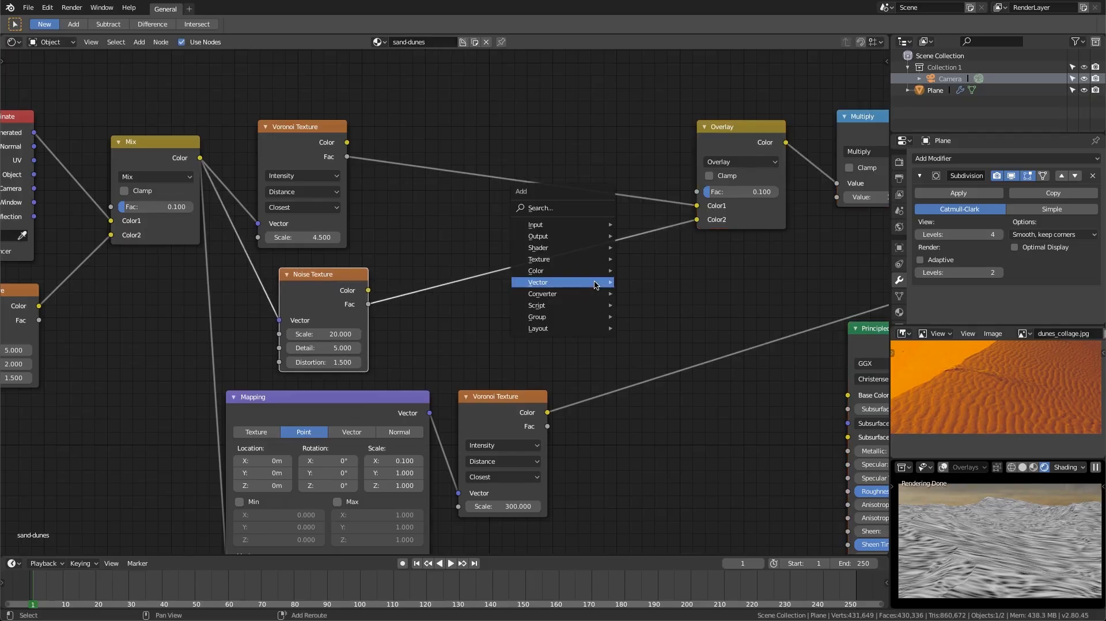
{"action": "mouse_move", "coordinate": [577, 271]}
{"action": "left_click", "coordinate": [644, 334]}
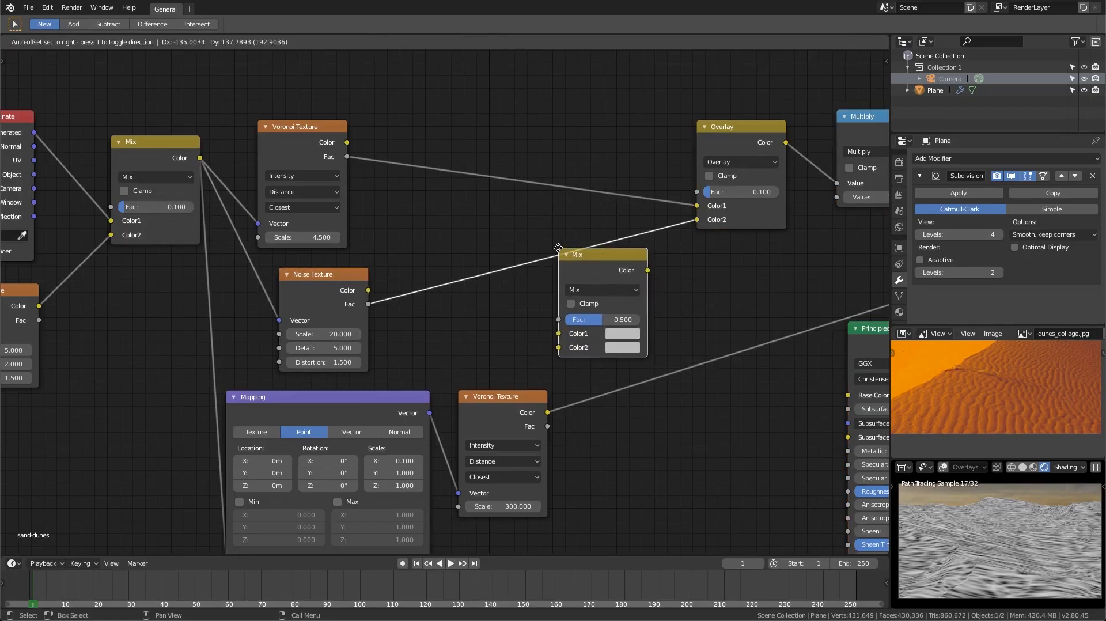
{"action": "left_click", "coordinate": [576, 271]}
{"action": "left_click_drag", "start_coordinate": [548, 413], "coordinate": [582, 349]}
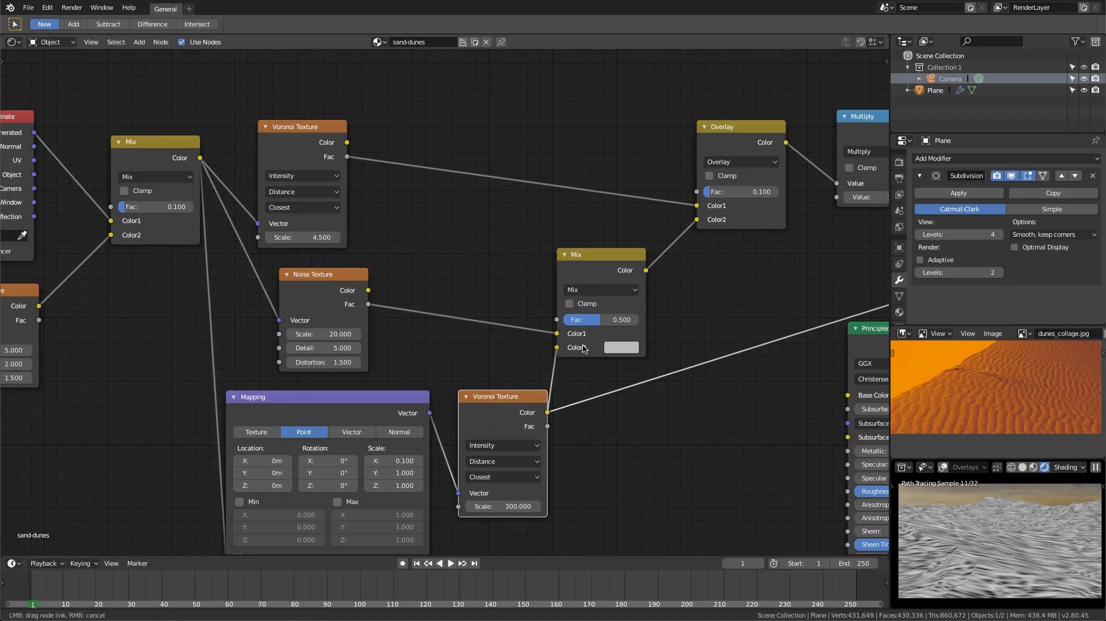
Set the new Mix node's blending mode to Overlay
{"action": "scroll", "coordinate": [582, 349], "scroll_direction": "up", "scroll_amount": 2}
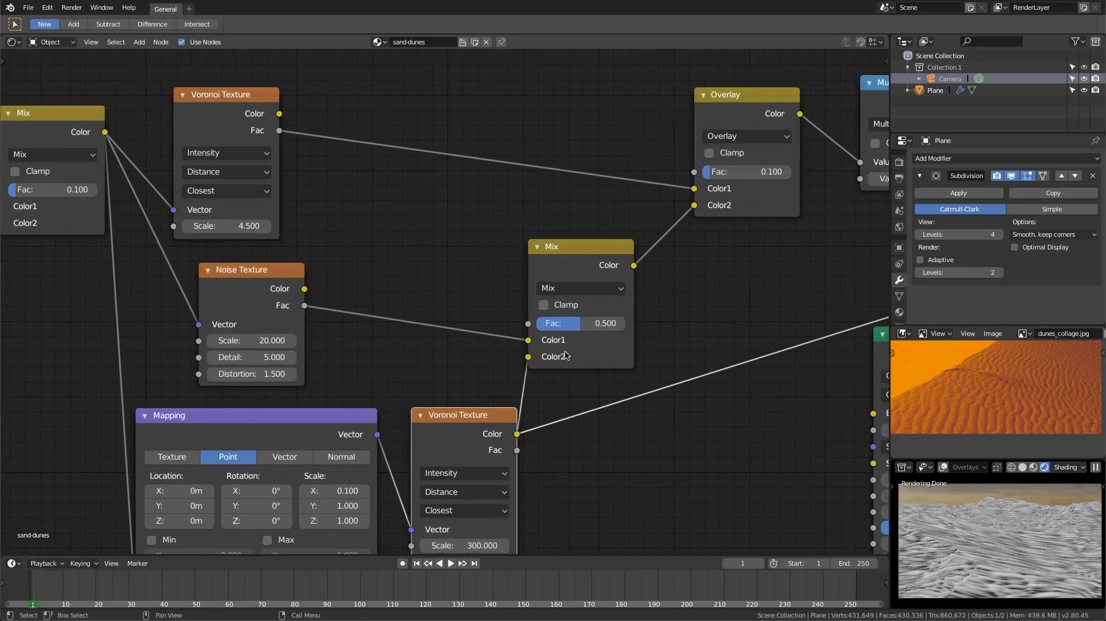
{"action": "left_click", "coordinate": [579, 288]}
{"action": "left_click", "coordinate": [576, 459]}
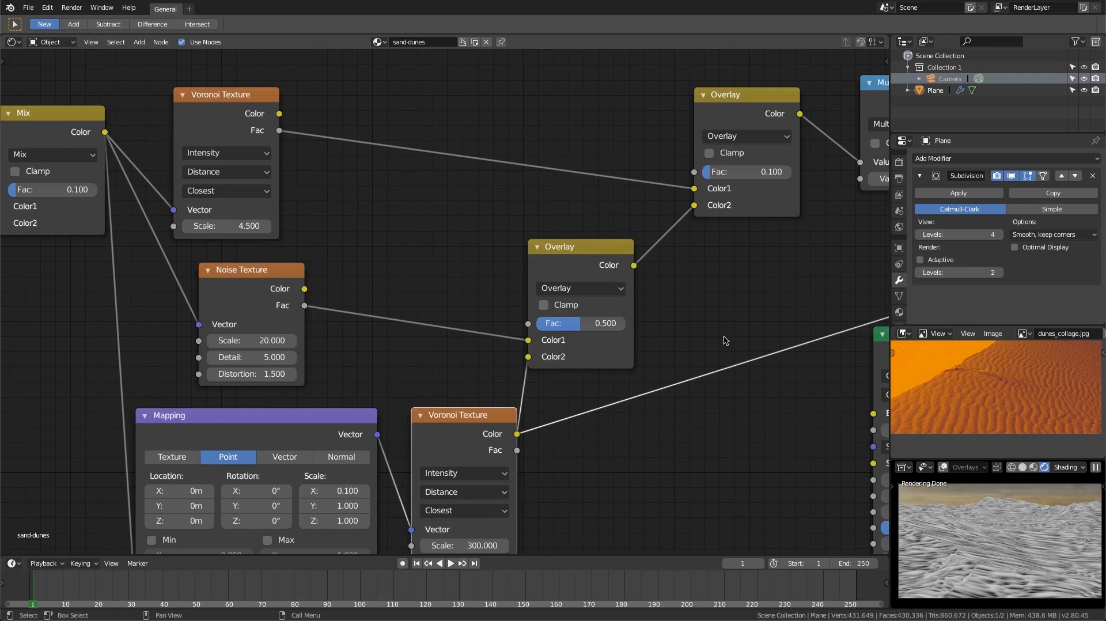
Preview the new Overlay node's Color output on the plane through a Viewer, and inspect the ripples up close
{"action": "left_click_drag", "start_coordinate": [582, 254], "coordinate": [591, 260]}
{"action": "mouse_move", "coordinate": [678, 311]}
{"action": "middle_mouse_down"}
{"action": "mouse_move", "coordinate": [592, 319]}
{"action": "mouse_move", "coordinate": [553, 350]}
{"action": "mouse_move", "coordinate": [634, 340]}
{"action": "middle_mouse_up"}
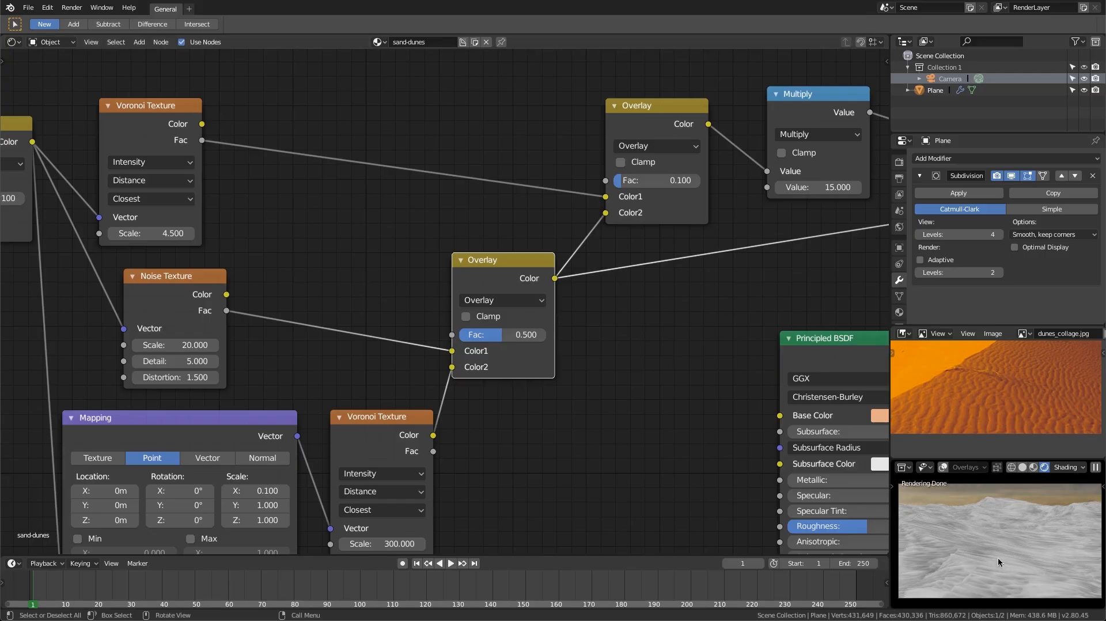
{"action": "middle_click_drag", "start_coordinate": [998, 558], "coordinate": [1010, 534]}
{"action": "middle_click_drag", "start_coordinate": [972, 536], "coordinate": [1006, 512], "text": "shift"}
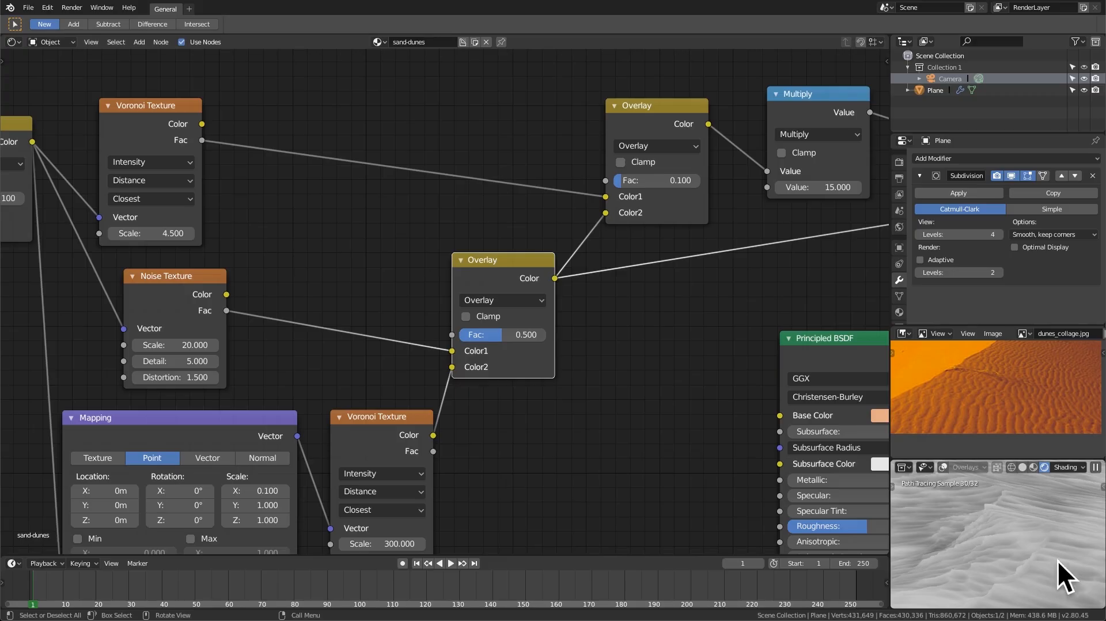
{"action": "middle_click_drag", "start_coordinate": [1058, 560], "coordinate": [987, 554], "text": "shift"}
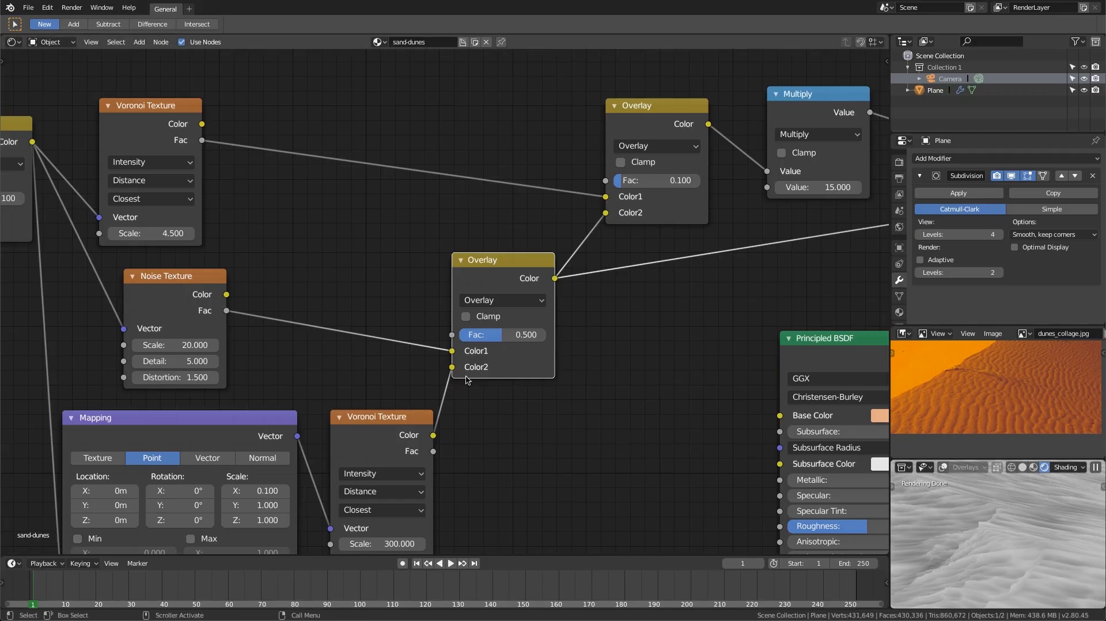
Try a Fac of 0.1 on the new Overlay node, and set it to 0.2
{"action": "left_click", "coordinate": [492, 335]}
{"action": "type", "text": "0.1"}
{"action": "key", "text": "Return"}
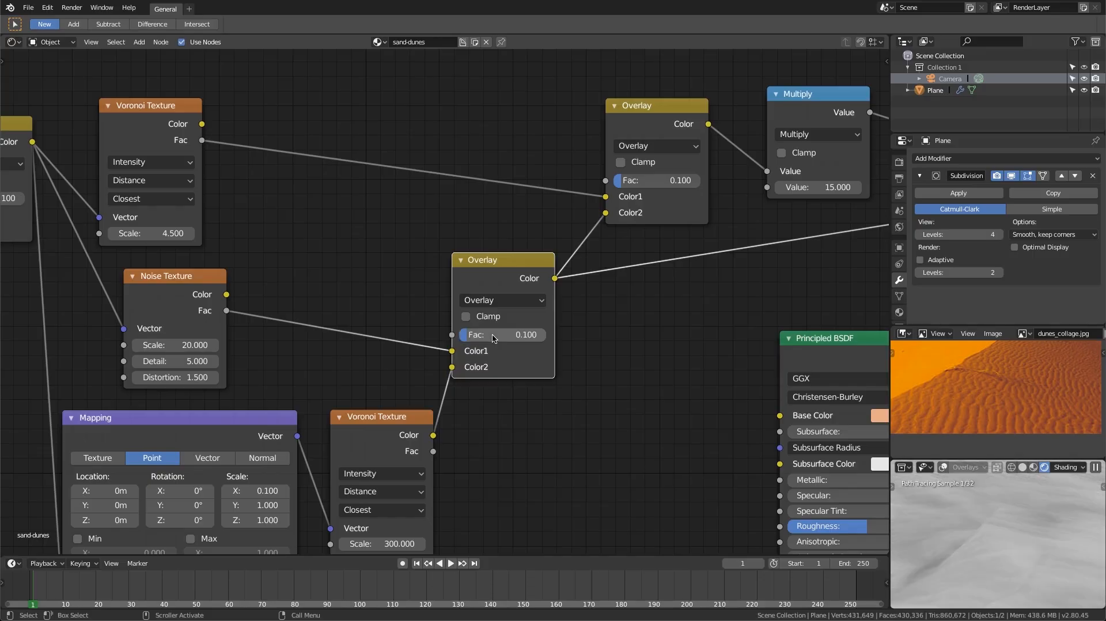
{"action": "left_click", "coordinate": [493, 336]}
{"action": "type", "text": "0.2"}
{"action": "key", "text": "Return"}
{"action": "scroll", "coordinate": [1018, 539], "scroll_direction": "down", "scroll_amount": 3}
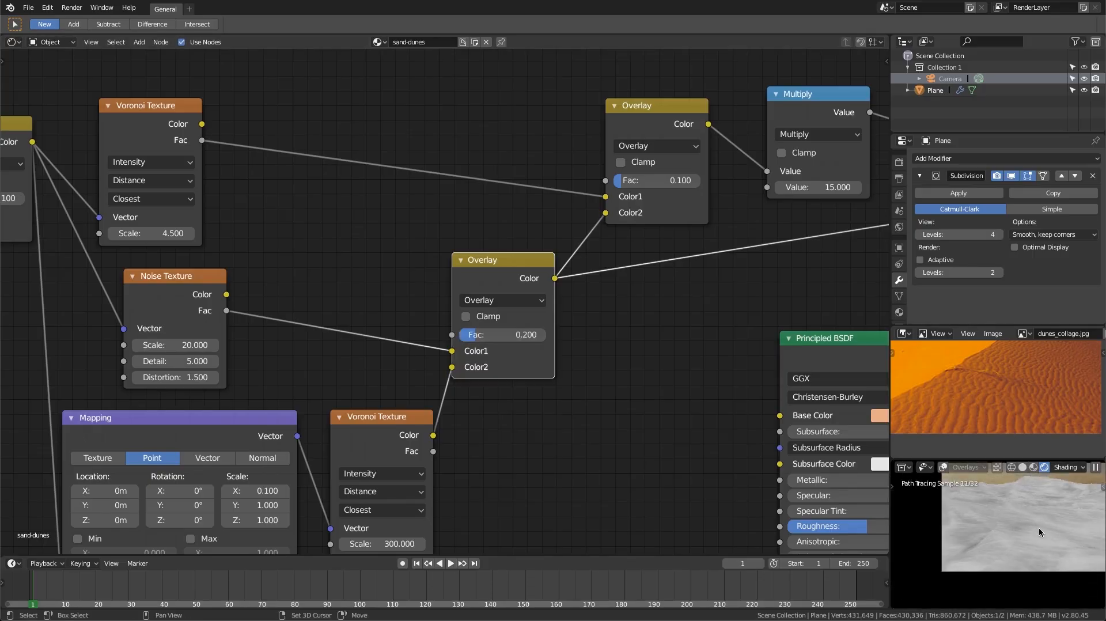
Connect the Principled BSDF to the Material Output's Surface again and examine the shaded dunes up close
{"action": "middle_click_drag", "start_coordinate": [470, 337], "coordinate": [263, 315]}
{"action": "left_click", "coordinate": [645, 332], "text": "ctrl+shift"}
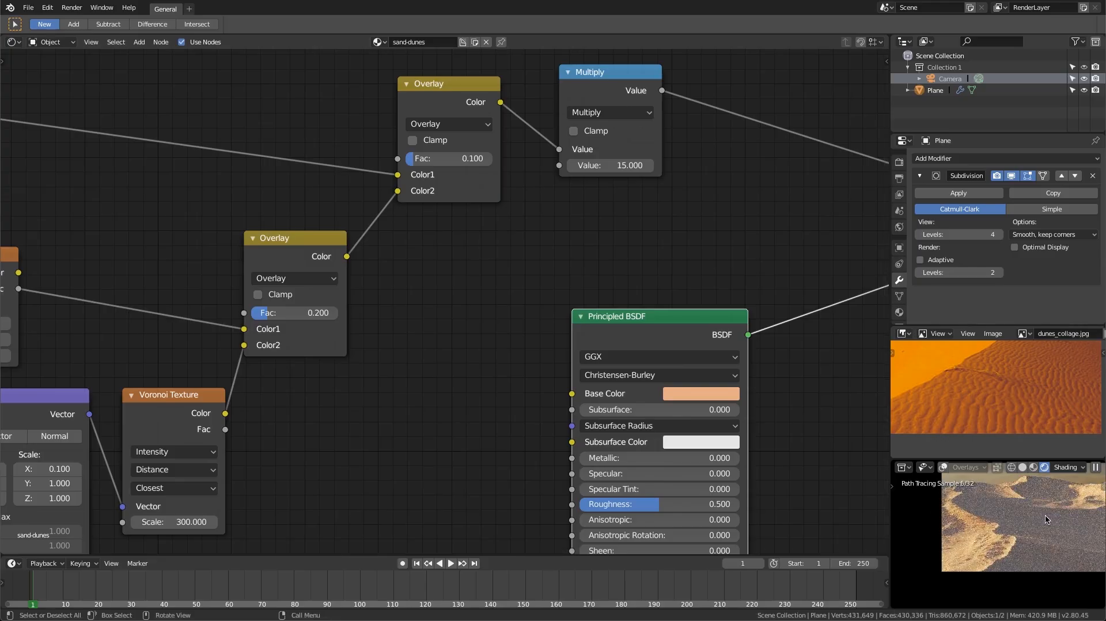
{"action": "scroll", "coordinate": [1015, 536], "scroll_direction": "up", "scroll_amount": 2}
{"action": "scroll", "coordinate": [1015, 535], "scroll_direction": "up", "scroll_amount": 2}
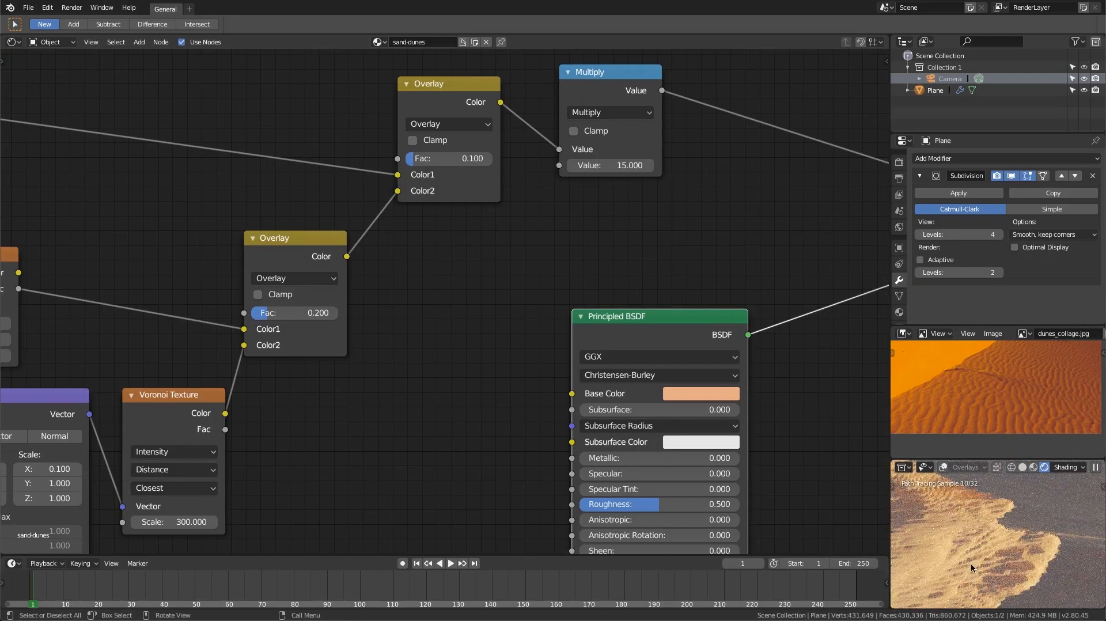
{"action": "scroll", "coordinate": [952, 550], "scroll_direction": "down", "scroll_amount": 2}
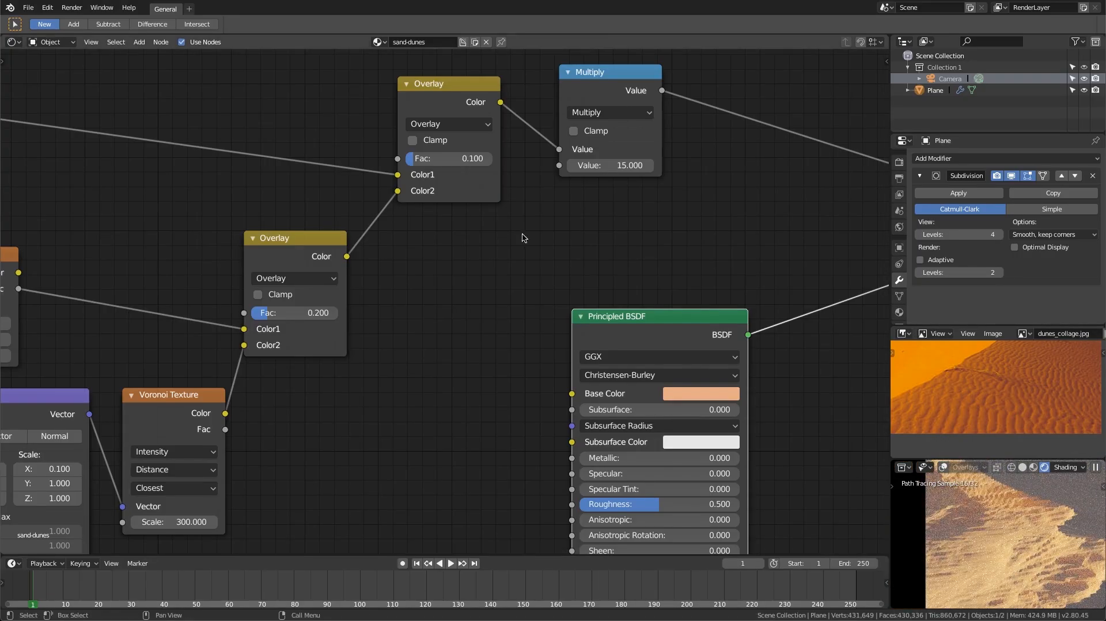
Set the Fac of the Overlay node feeding the Multiply node to 0.05, and check the dunes in the render preview
{"action": "middle_click_drag", "start_coordinate": [480, 207], "coordinate": [483, 295]}
{"action": "left_click", "coordinate": [442, 247]}
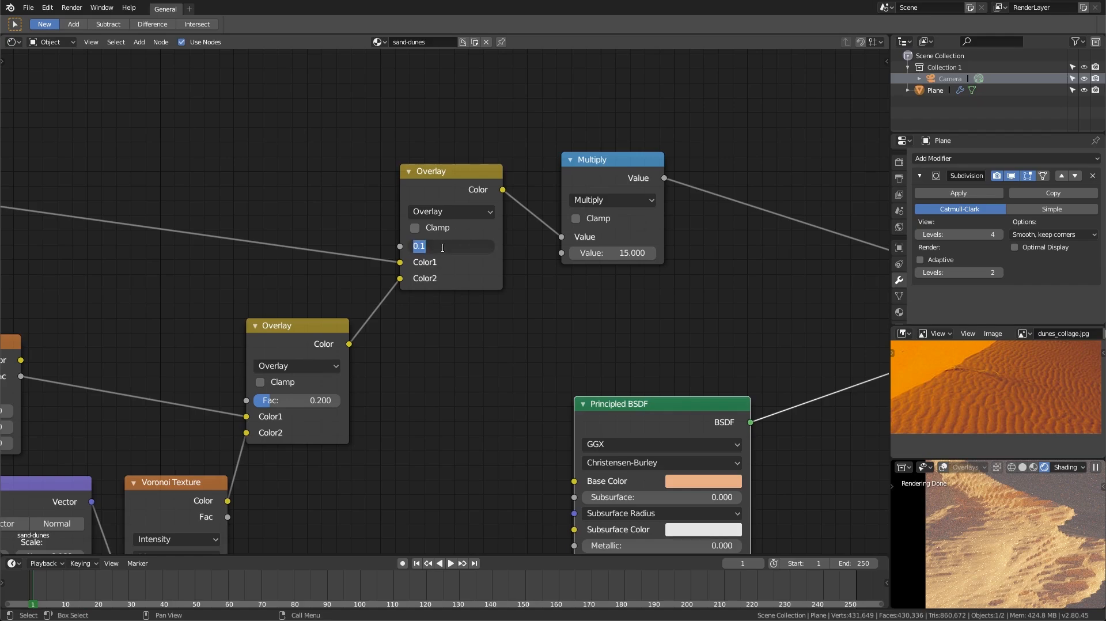
{"action": "type", "text": ".05"}
{"action": "key", "text": "Return"}
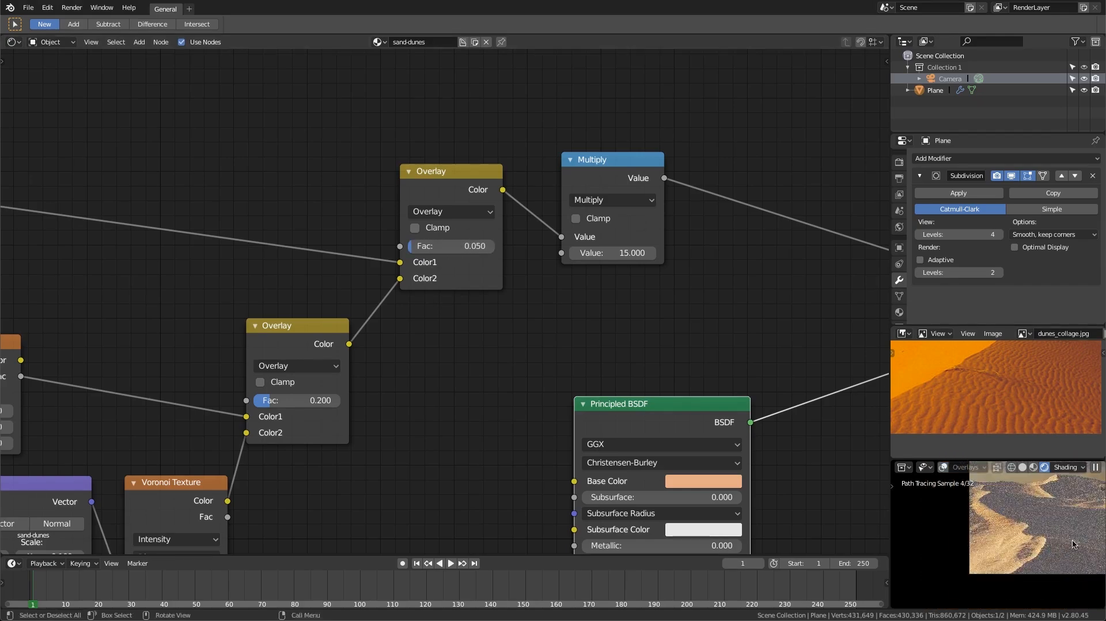
{"action": "middle_click_drag", "start_coordinate": [1072, 545], "coordinate": [968, 550], "text": "shift"}
{"action": "middle_click_drag", "start_coordinate": [344, 388], "coordinate": [384, 364], "text": "ctrl"}
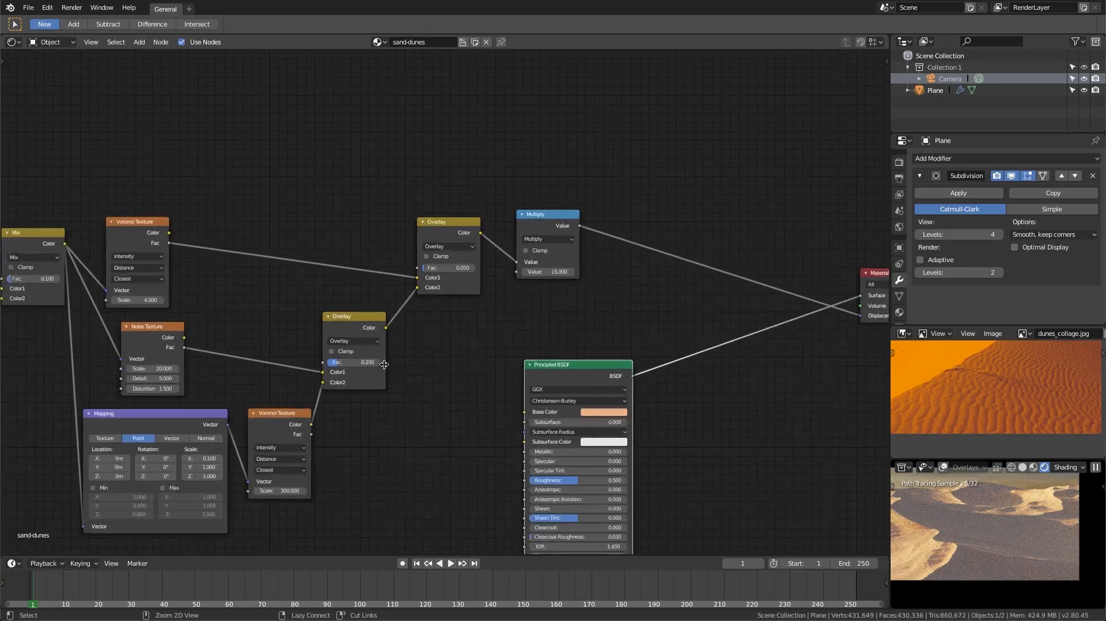
{"action": "middle_click_drag", "start_coordinate": [593, 358], "coordinate": [565, 276]}
{"action": "middle_click_drag", "start_coordinate": [735, 286], "coordinate": [613, 311]}
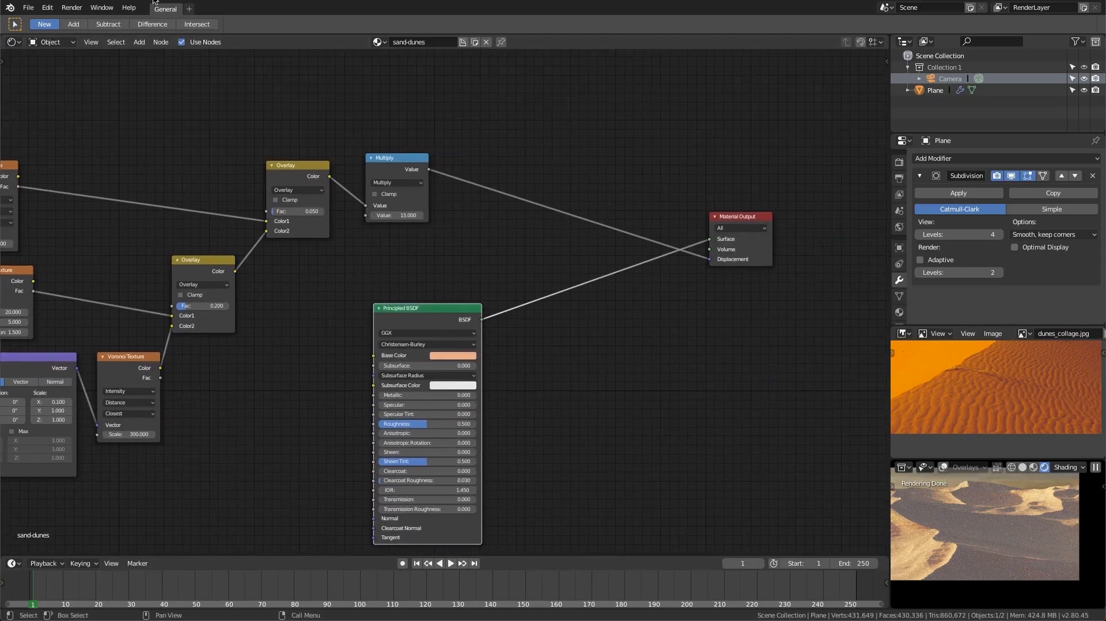
Bring up the last rendered image and switch the render result to Slot 2
{"action": "left_click", "coordinate": [72, 8]}
{"action": "left_click", "coordinate": [75, 67]}
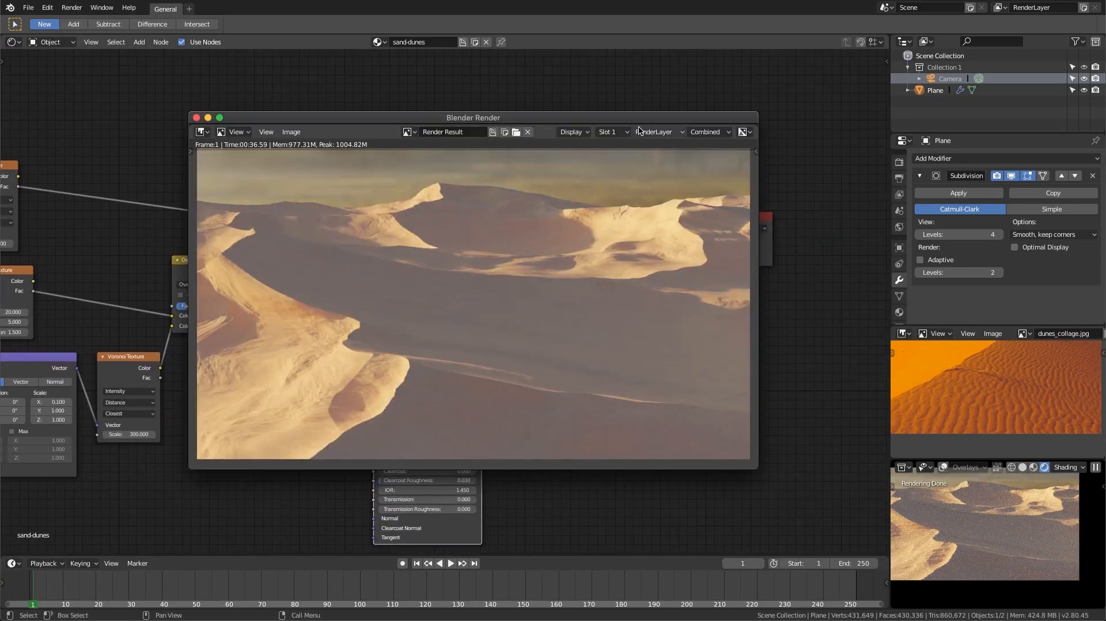
{"action": "left_click", "coordinate": [615, 132]}
{"action": "left_click", "coordinate": [616, 155]}
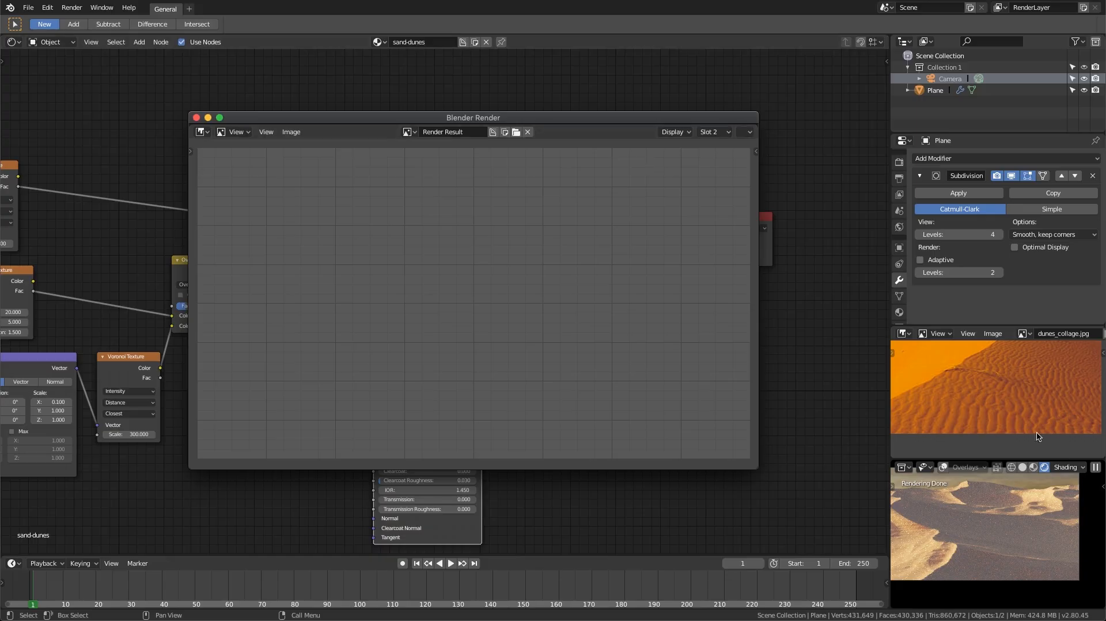
With the preview rendering paused, enable Adaptive subdivision on the plane and render the image
{"action": "left_click", "coordinate": [1099, 467]}
{"action": "left_click", "coordinate": [1100, 467]}
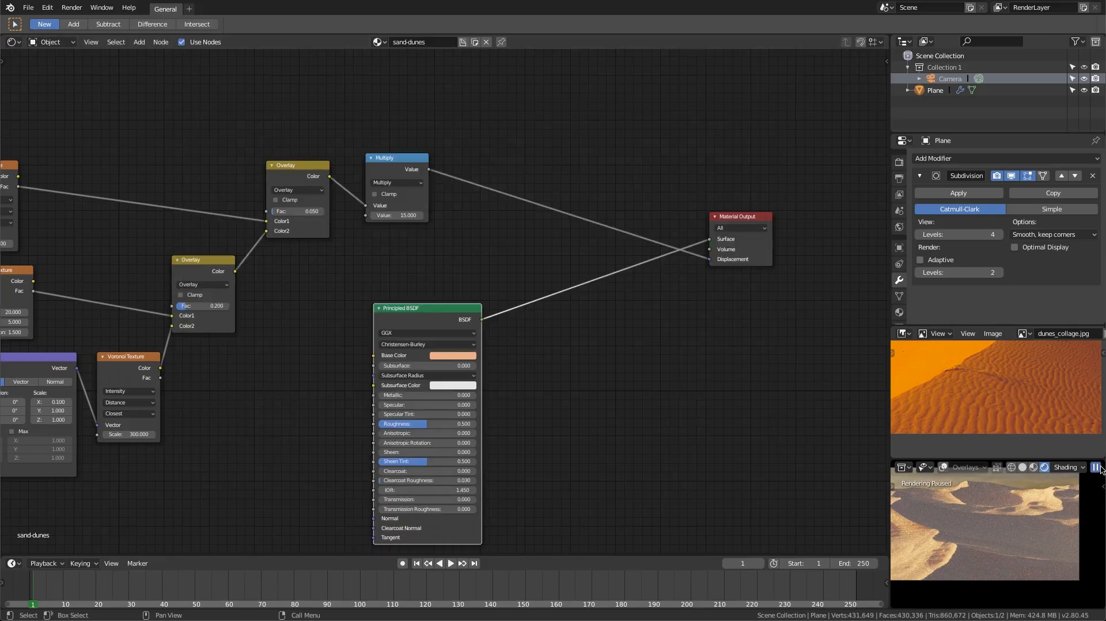
{"action": "left_click", "coordinate": [920, 260]}
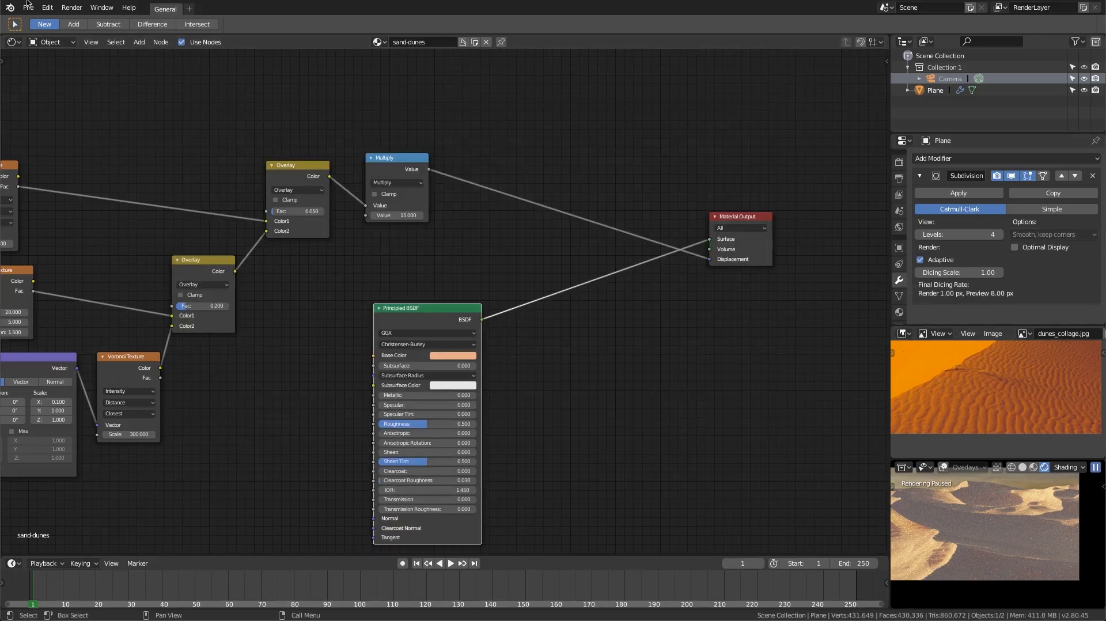
{"action": "left_click", "coordinate": [71, 7]}
{"action": "left_click", "coordinate": [81, 20]}
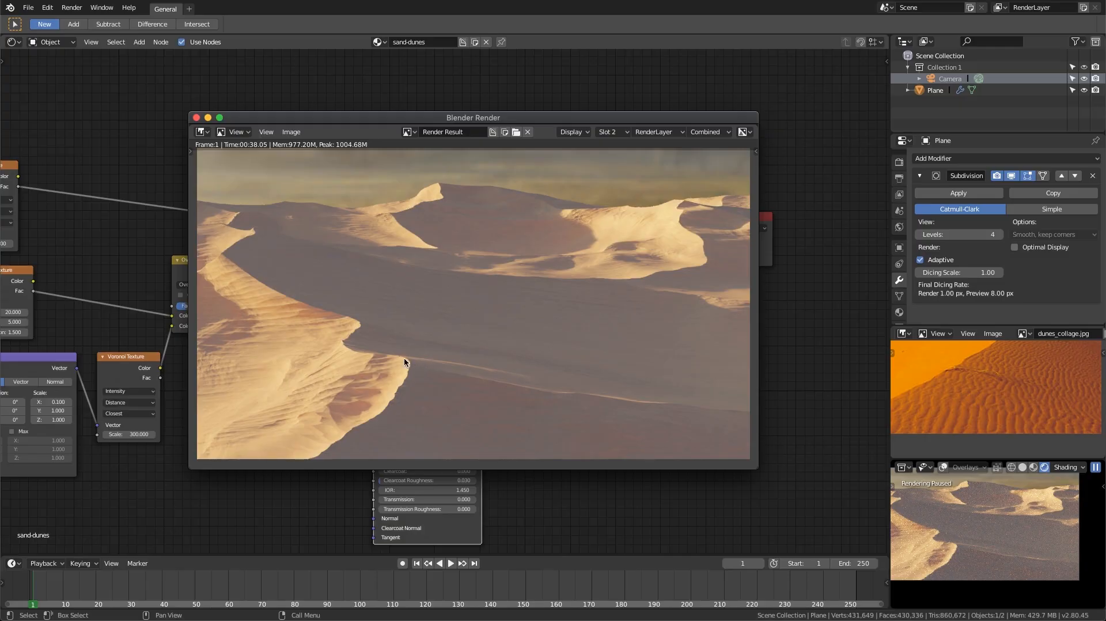
Examine the sand ripples and dune edges up close across the rendered image
{"action": "scroll", "coordinate": [403, 357], "scroll_direction": "up", "scroll_amount": 4}
{"action": "middle_click_drag", "start_coordinate": [450, 285], "coordinate": [444, 323]}
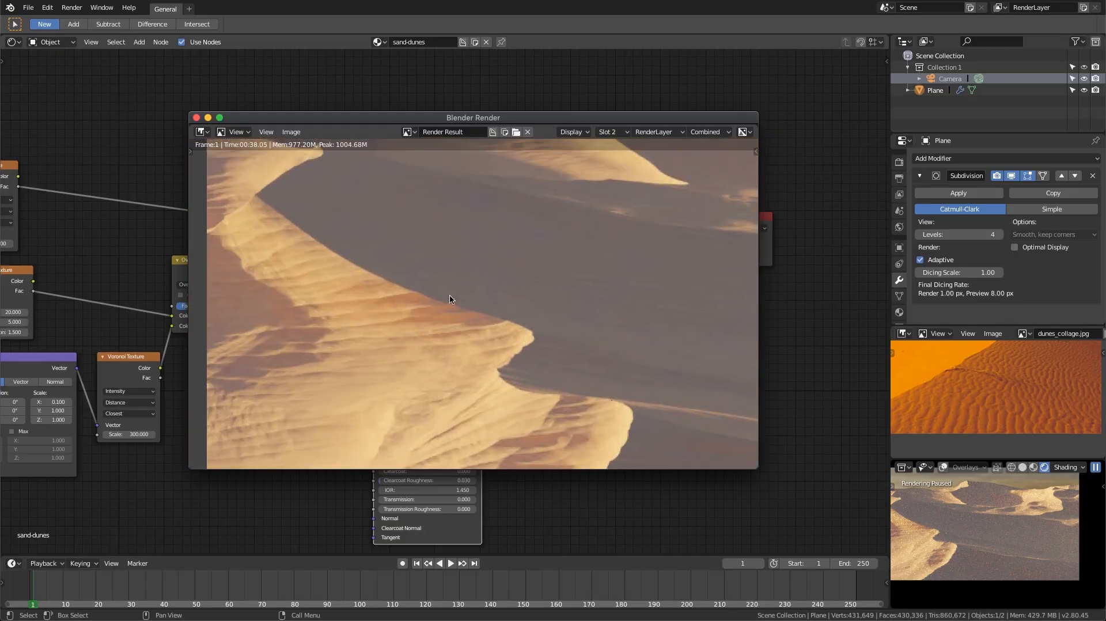
{"action": "middle_click_drag", "start_coordinate": [529, 263], "coordinate": [493, 340]}
{"action": "middle_click_drag", "start_coordinate": [638, 281], "coordinate": [363, 250]}
{"action": "middle_click_drag", "start_coordinate": [611, 294], "coordinate": [490, 288]}
{"action": "scroll", "coordinate": [502, 292], "scroll_direction": "down", "scroll_amount": 1}
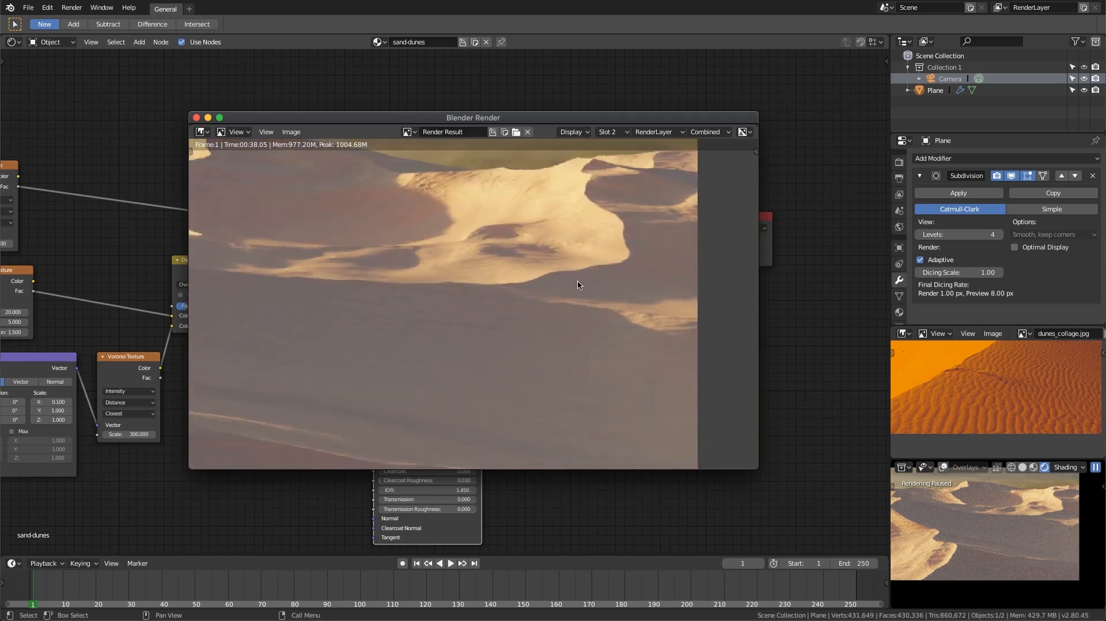
{"action": "middle_click_drag", "start_coordinate": [578, 281], "coordinate": [645, 291]}
{"action": "scroll", "coordinate": [576, 291], "scroll_direction": "down", "scroll_amount": 1}
{"action": "scroll", "coordinate": [562, 288], "scroll_direction": "down", "scroll_amount": 2}
{"action": "middle_click_drag", "start_coordinate": [520, 283], "coordinate": [568, 281]}
{"action": "scroll", "coordinate": [575, 279], "scroll_direction": "up", "scroll_amount": 1}
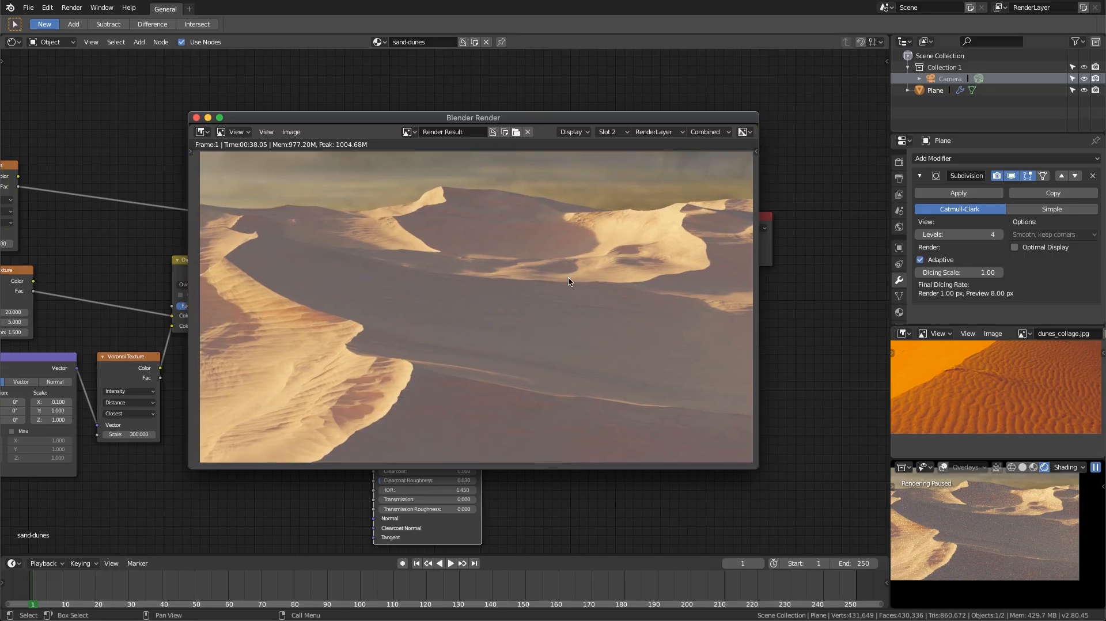
{"action": "scroll", "coordinate": [998, 386], "scroll_direction": "down", "scroll_amount": 2}
Examine the smooth slopes and ripples of the orange dunes in the reference collage
{"action": "left_click", "coordinate": [993, 385]}
{"action": "scroll", "coordinate": [990, 385], "scroll_direction": "down", "scroll_amount": 3}
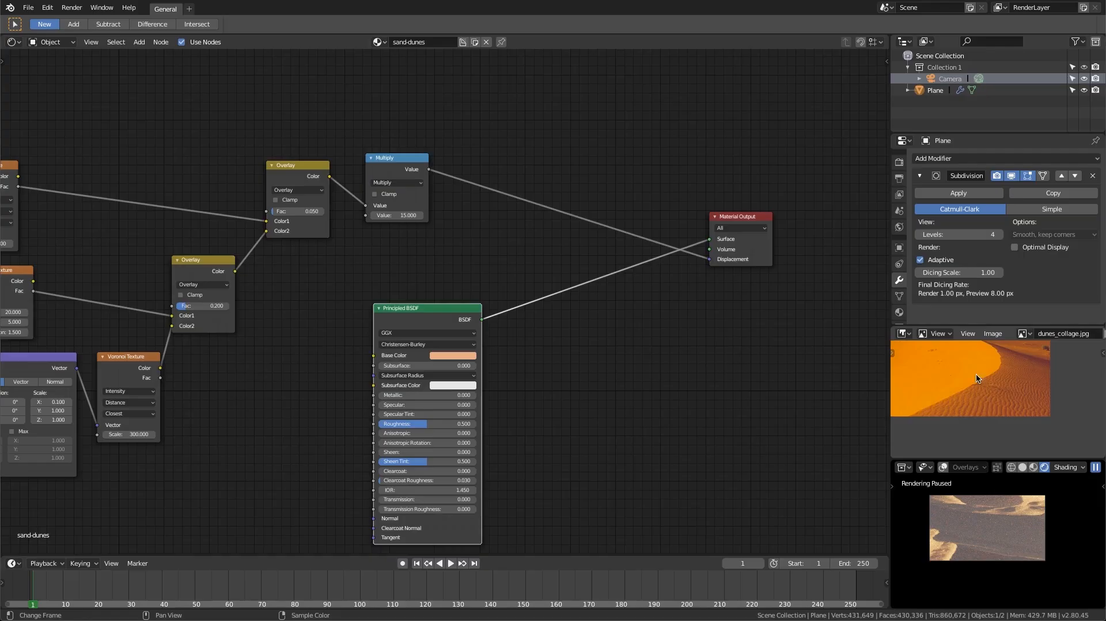
{"action": "scroll", "coordinate": [974, 377], "scroll_direction": "down", "scroll_amount": 1}
{"action": "scroll", "coordinate": [968, 381], "scroll_direction": "up", "scroll_amount": 4}
{"action": "middle_click_drag", "start_coordinate": [969, 386], "coordinate": [995, 405]}
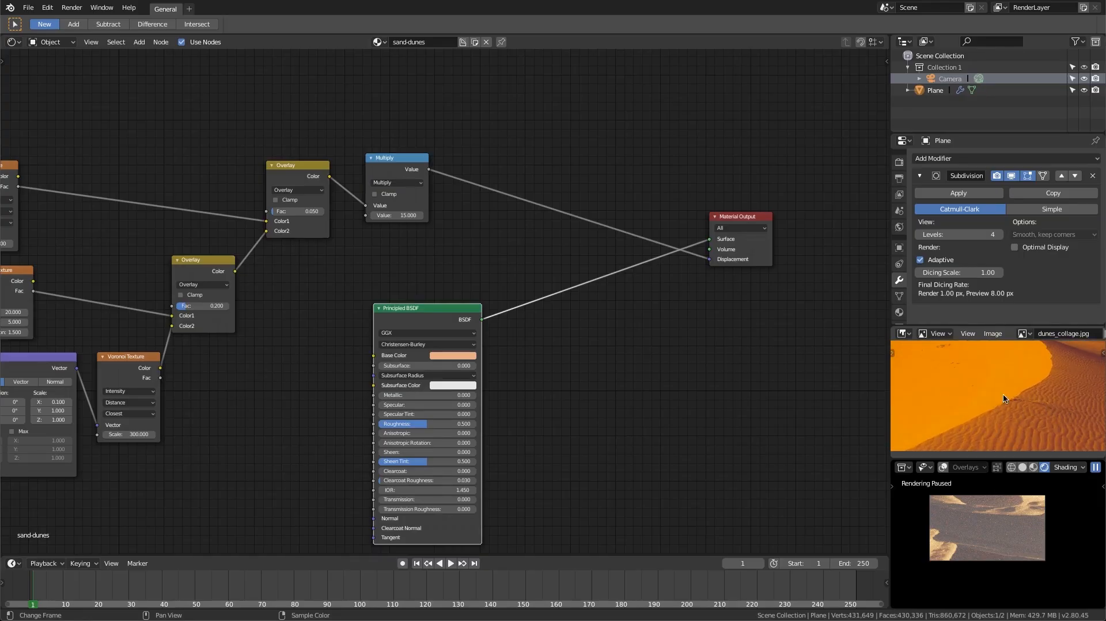
{"action": "middle_click_drag", "start_coordinate": [1004, 393], "coordinate": [1022, 358]}
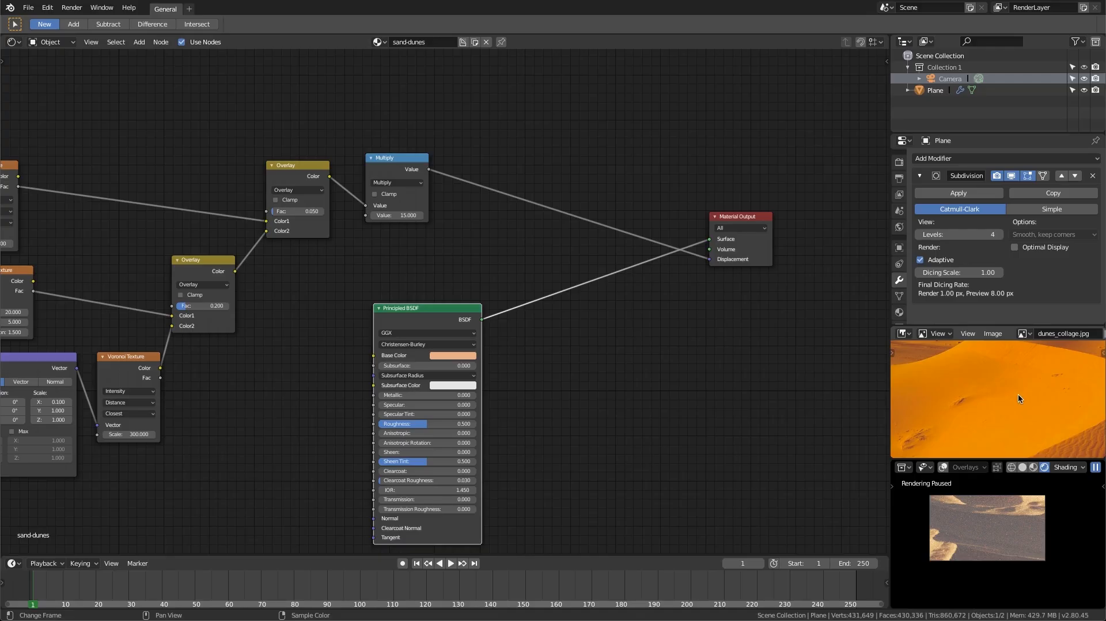
Maximize the reference collage to compare smooth and rippled areas in the shadowed dune and close-up ripple photos, and restore the layout
{"action": "key", "text": "ctrl+space"}
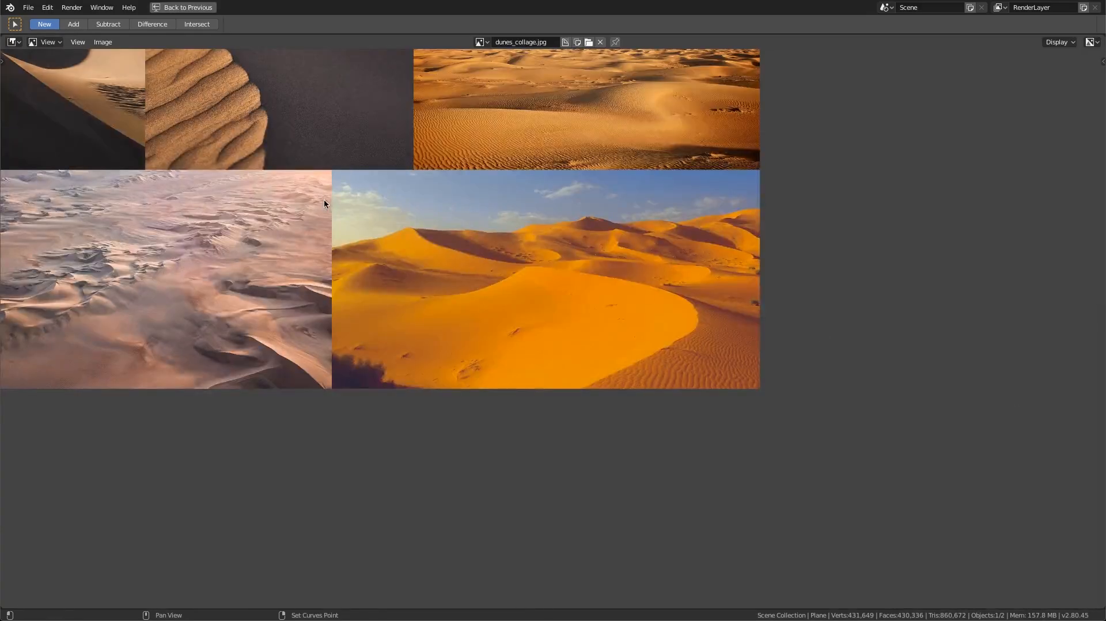
{"action": "scroll", "coordinate": [510, 283], "scroll_direction": "up", "scroll_amount": 3}
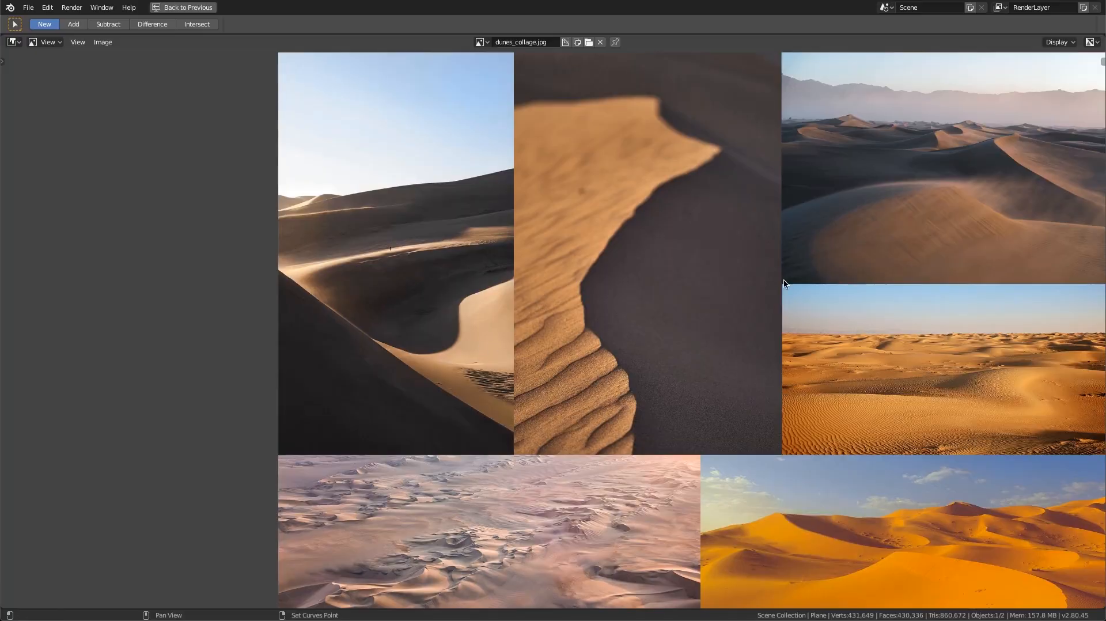
{"action": "scroll", "coordinate": [456, 290], "scroll_direction": "up", "scroll_amount": 4}
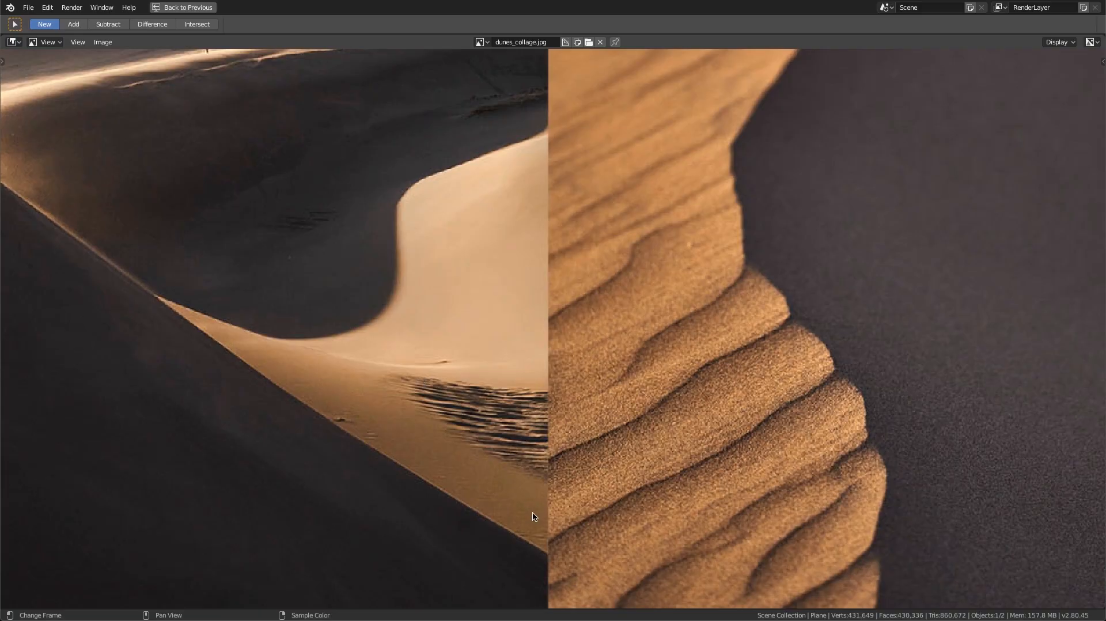
{"action": "middle_click_drag", "start_coordinate": [313, 219], "coordinate": [374, 305]}
{"action": "middle_click_drag", "start_coordinate": [349, 353], "coordinate": [361, 303], "text": "ctrl"}
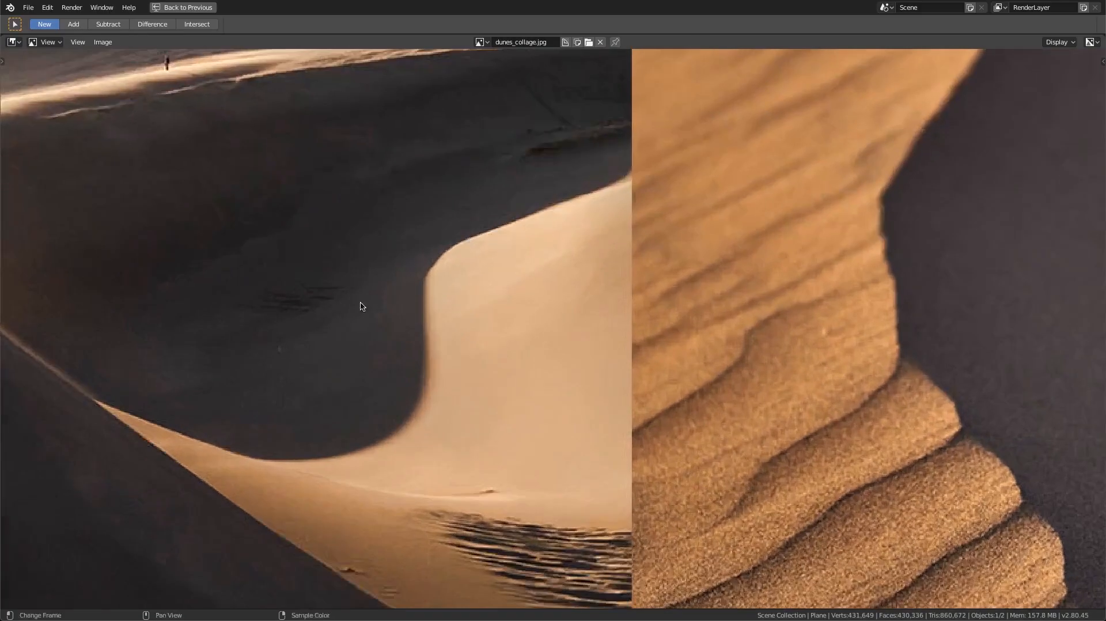
{"action": "middle_click_drag", "start_coordinate": [304, 231], "coordinate": [307, 363]}
{"action": "middle_click_drag", "start_coordinate": [340, 278], "coordinate": [340, 309], "text": "ctrl"}
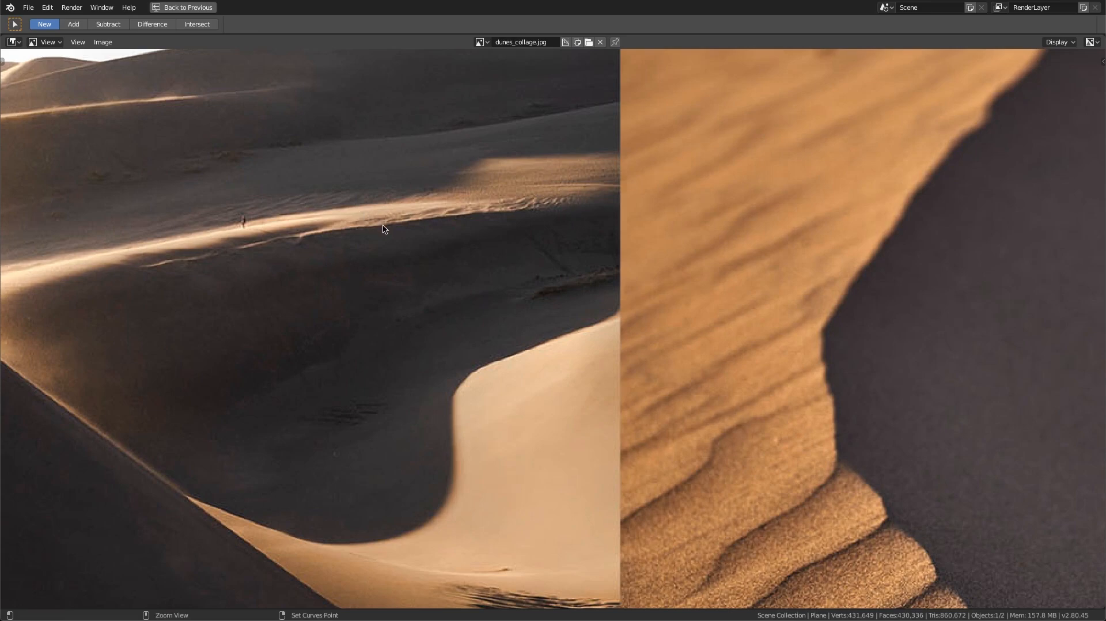
{"action": "middle_click_drag", "start_coordinate": [382, 221], "coordinate": [386, 190], "text": "ctrl"}
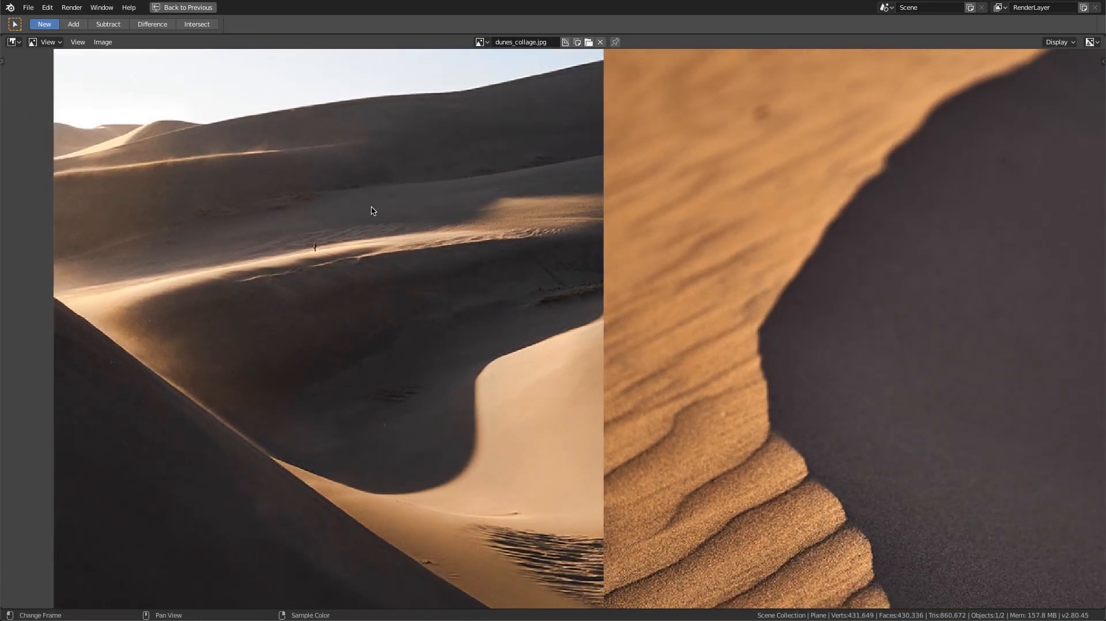
{"action": "scroll", "coordinate": [373, 210], "scroll_direction": "down", "scroll_amount": 2}
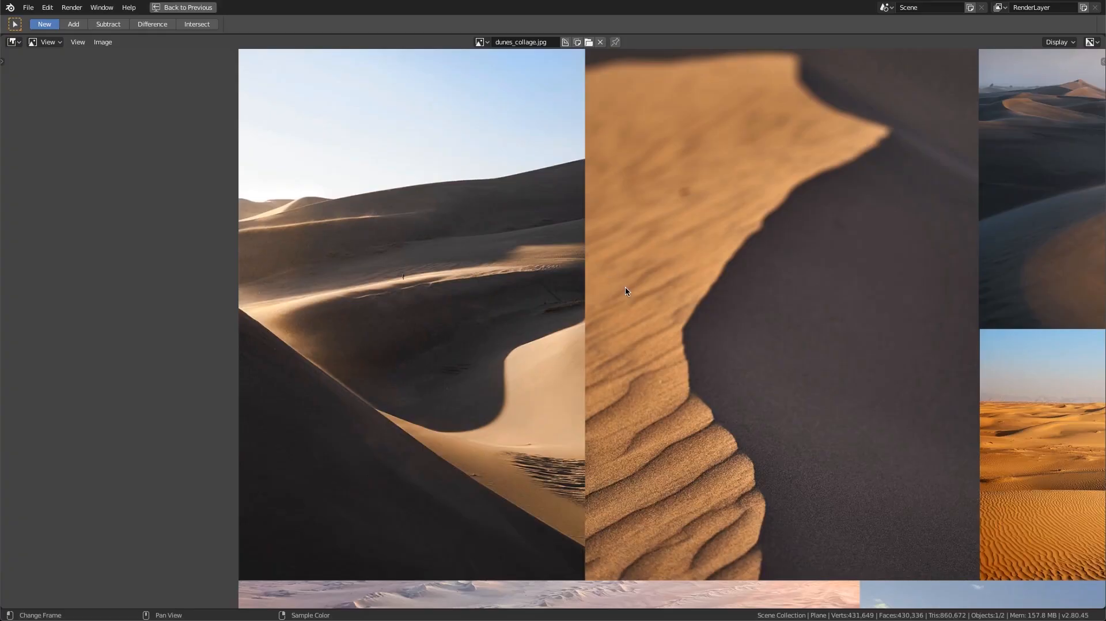
{"action": "key", "text": "ctrl+space"}
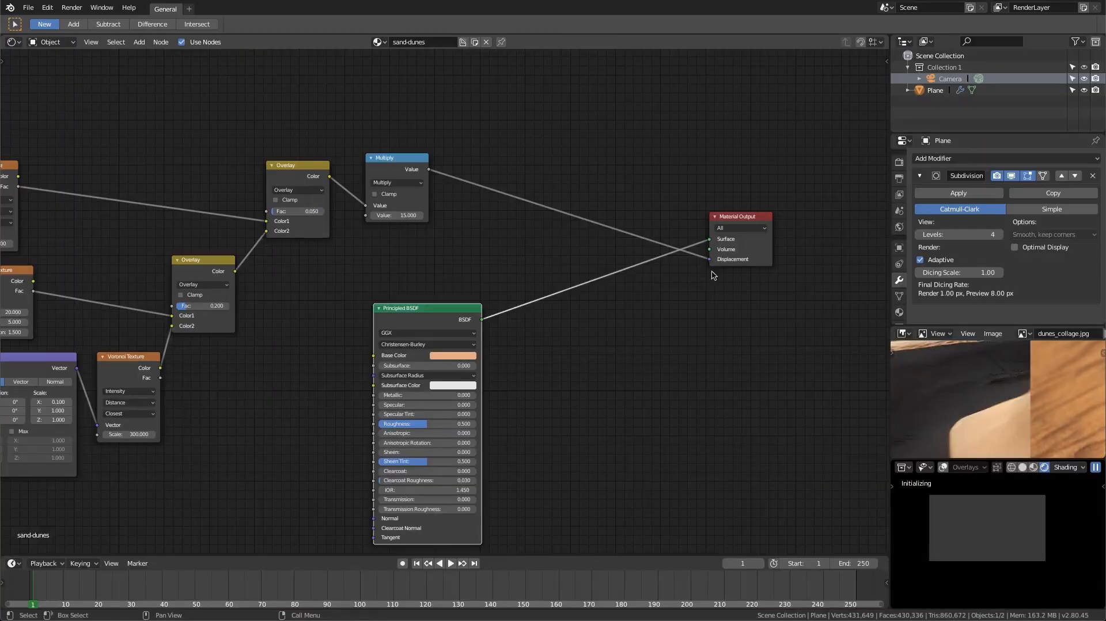
Examine the rippled sand and smooth patches in the golden desert plain reference photo
{"action": "middle_click_drag", "start_coordinate": [1057, 380], "coordinate": [948, 394]}
{"action": "scroll", "coordinate": [1003, 395], "scroll_direction": "up", "scroll_amount": 5}
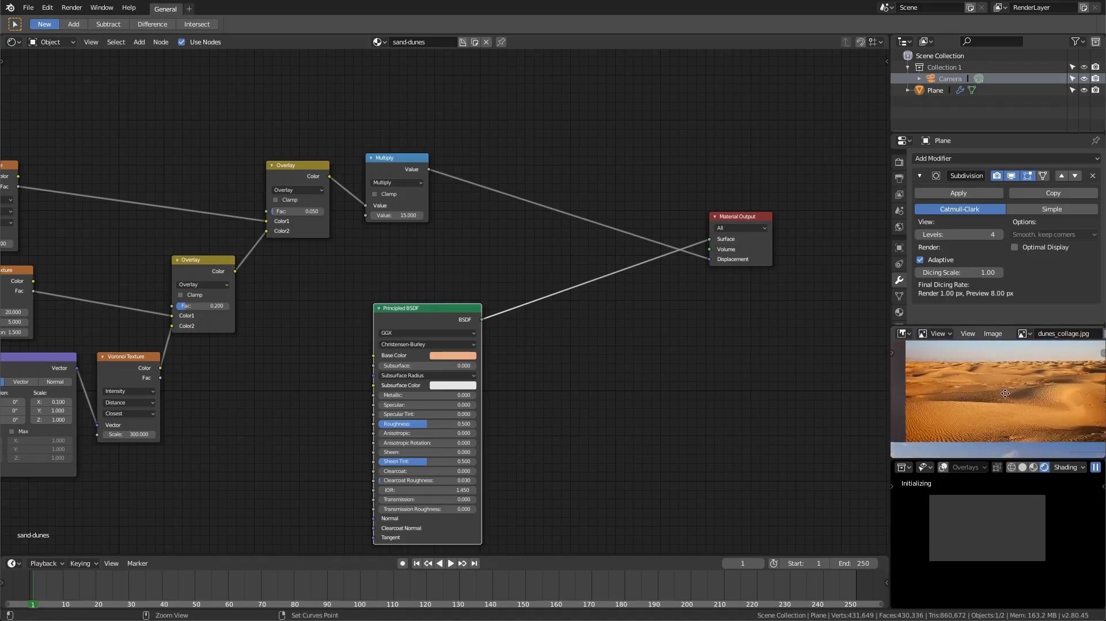
{"action": "mouse_move", "coordinate": [984, 386]}
{"action": "middle_mouse_down"}
{"action": "mouse_move", "coordinate": [953, 403]}
{"action": "mouse_move", "coordinate": [972, 400]}
{"action": "middle_mouse_up"}
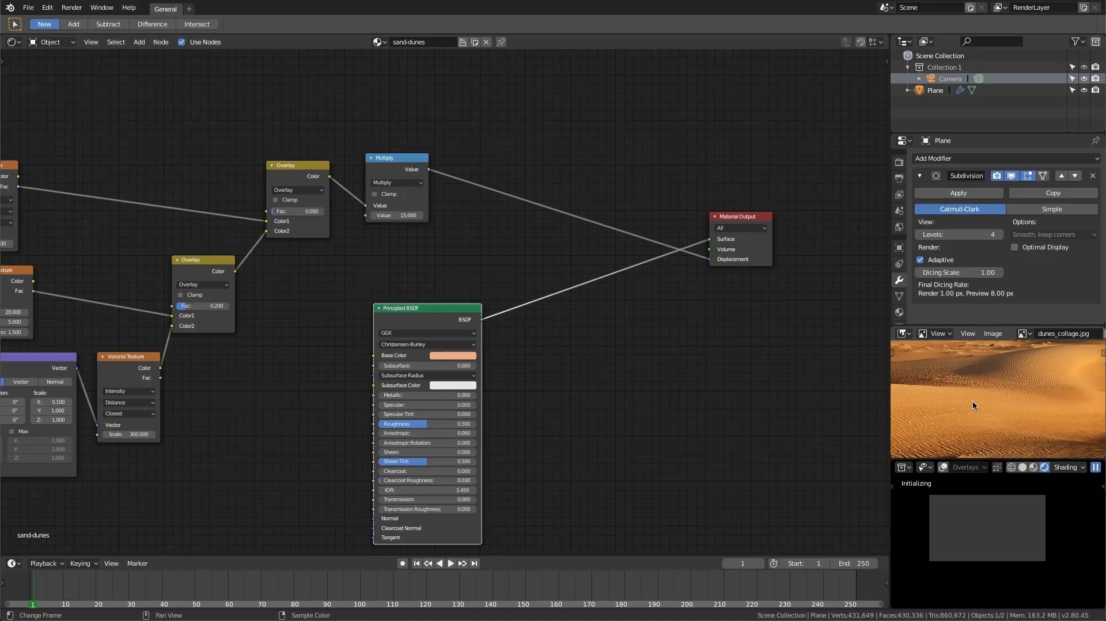
{"action": "scroll", "coordinate": [983, 532], "scroll_direction": "up", "scroll_amount": 3}
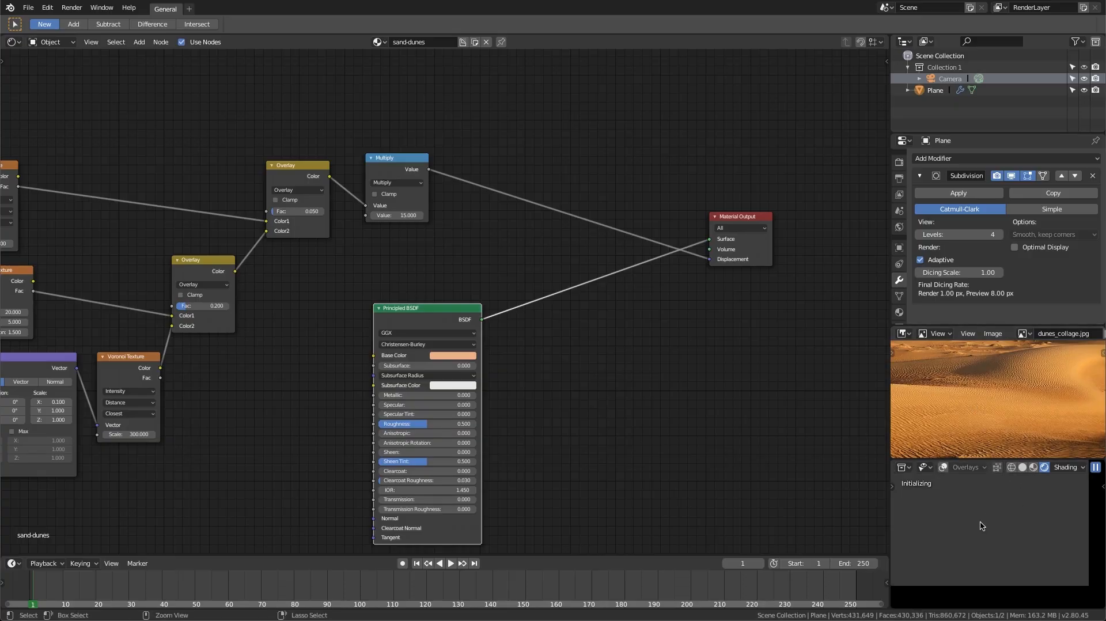
Turn off Adaptive subdivision on the plane and resume the render preview with the camera view enlarged
{"action": "scroll", "coordinate": [980, 520], "scroll_direction": "down", "scroll_amount": 1}
{"action": "middle_click_drag", "start_coordinate": [980, 515], "coordinate": [993, 532], "text": "shift"}
{"action": "scroll", "coordinate": [995, 535], "scroll_direction": "up", "scroll_amount": 2}
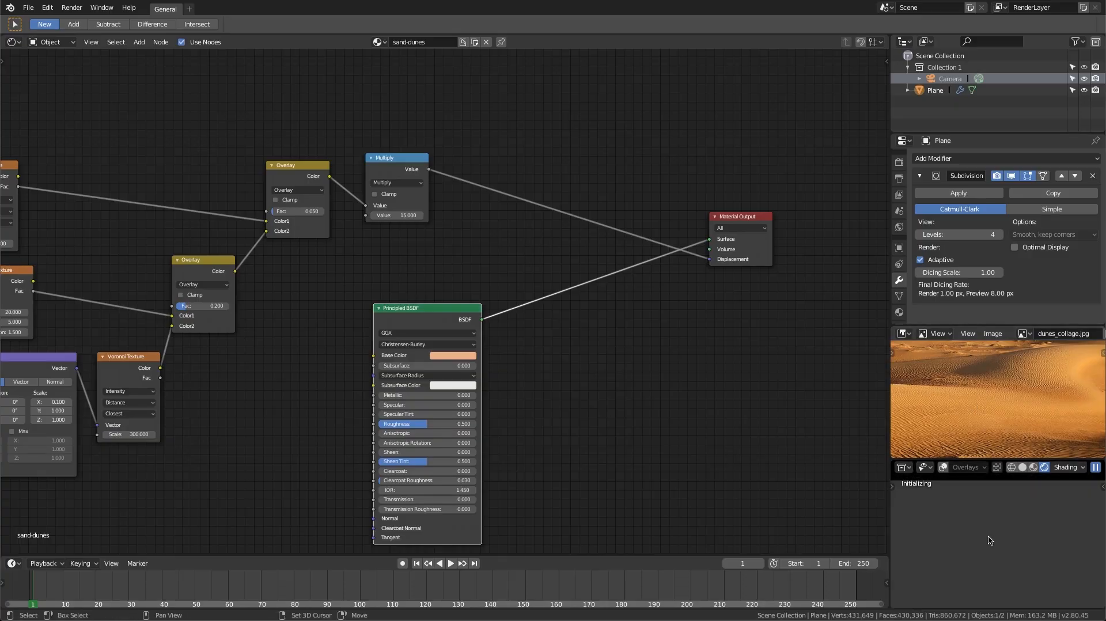
{"action": "left_click", "coordinate": [920, 261]}
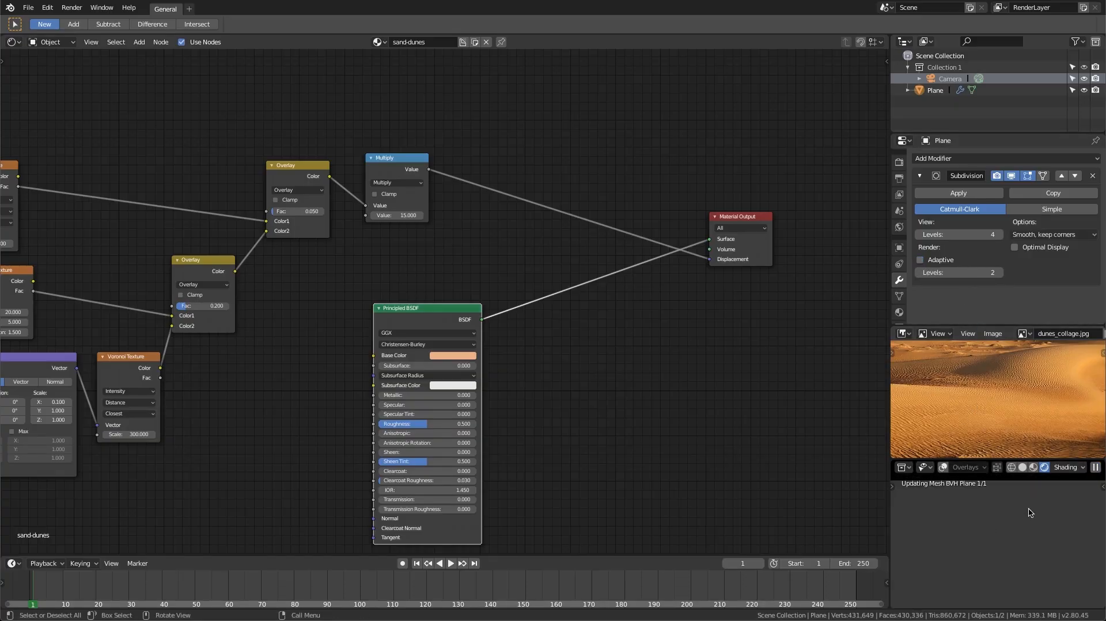
Duplicate the Noise Texture node and place the copy above the dune Voronoi Texture
{"action": "middle_click_drag", "start_coordinate": [36, 250], "coordinate": [254, 325]}
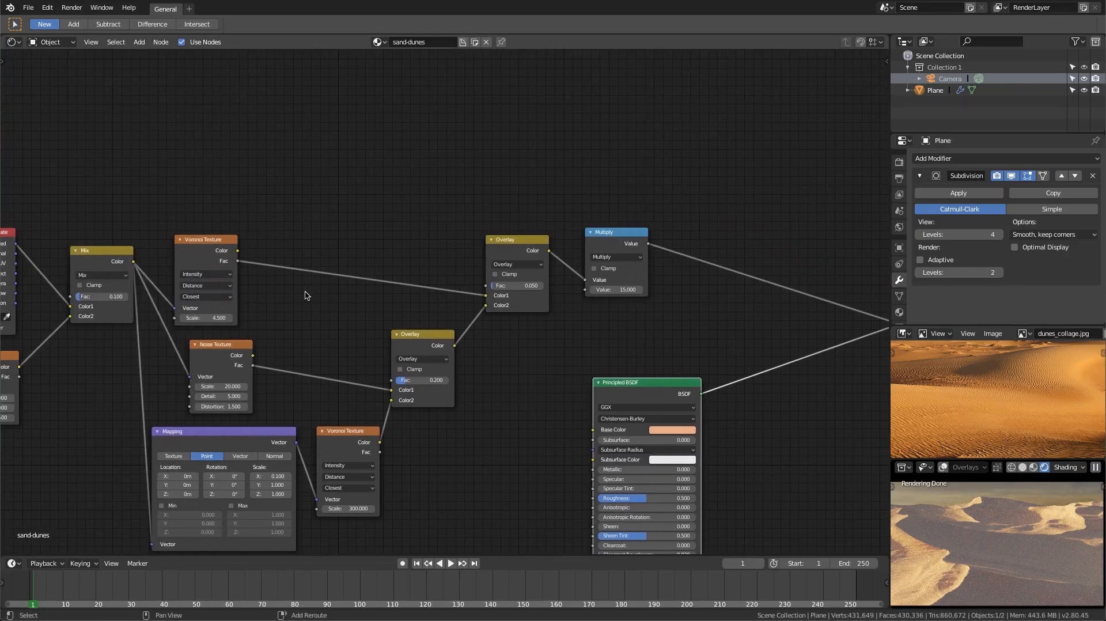
{"action": "left_click", "coordinate": [228, 347]}
{"action": "key", "text": "shift+d"}
{"action": "left_click", "coordinate": [274, 134]}
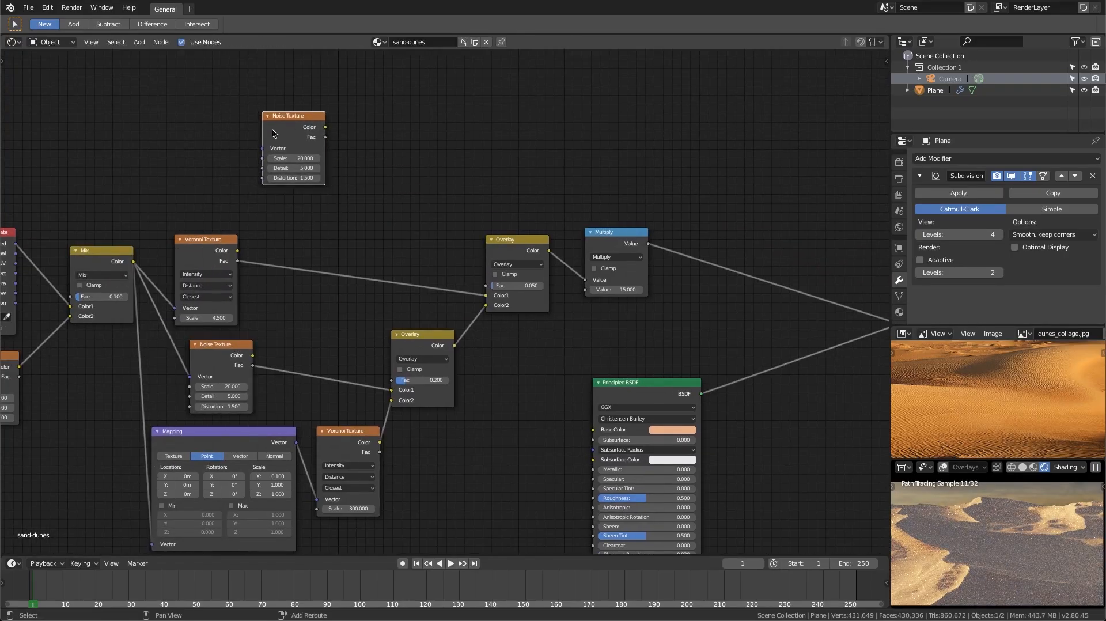
{"action": "middle_click_drag", "start_coordinate": [275, 134], "coordinate": [361, 221]}
{"action": "scroll", "coordinate": [323, 242], "scroll_direction": "up", "scroll_amount": 2}
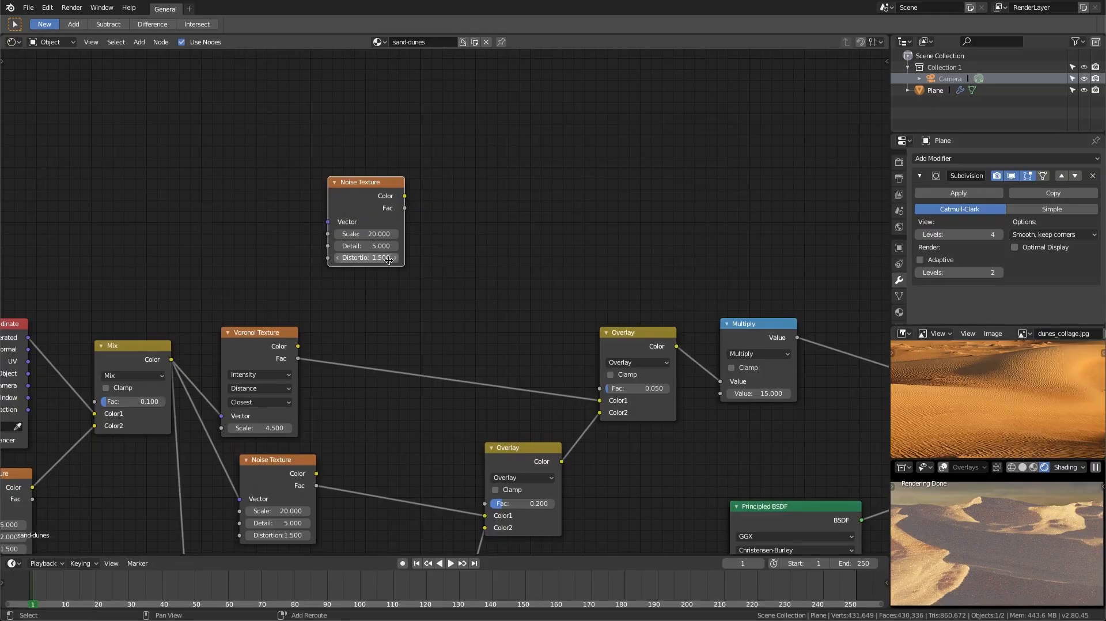
{"action": "scroll", "coordinate": [341, 296], "scroll_direction": "up", "scroll_amount": 1}
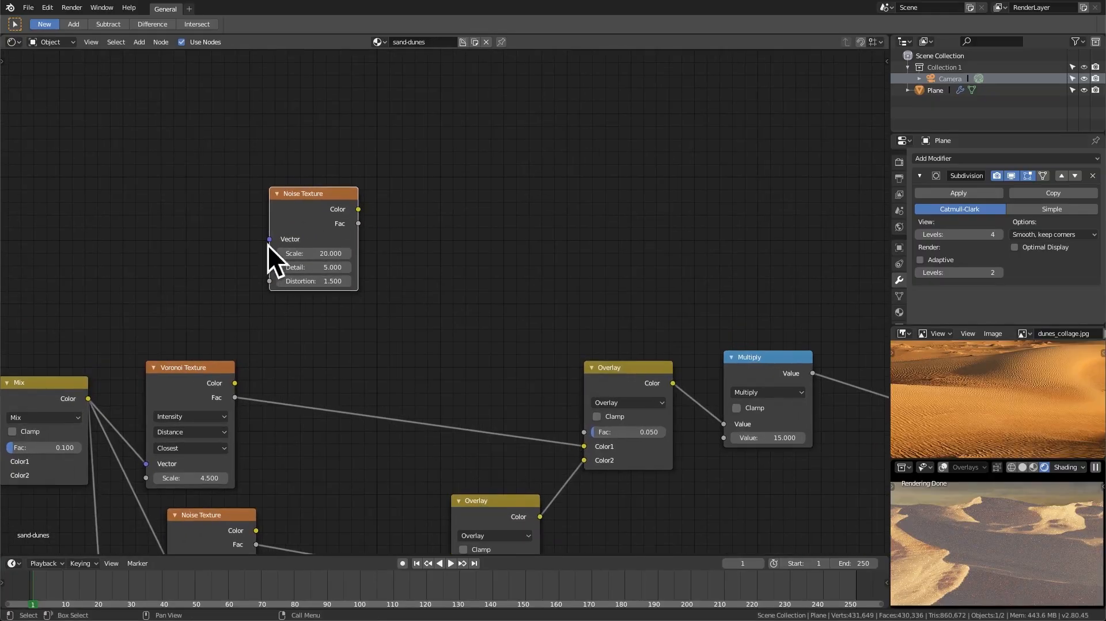
Preview the duplicated Noise Texture's Fac output on the plane and set its Scale to 5
{"action": "left_click", "coordinate": [330, 201], "text": "ctrl+shift"}
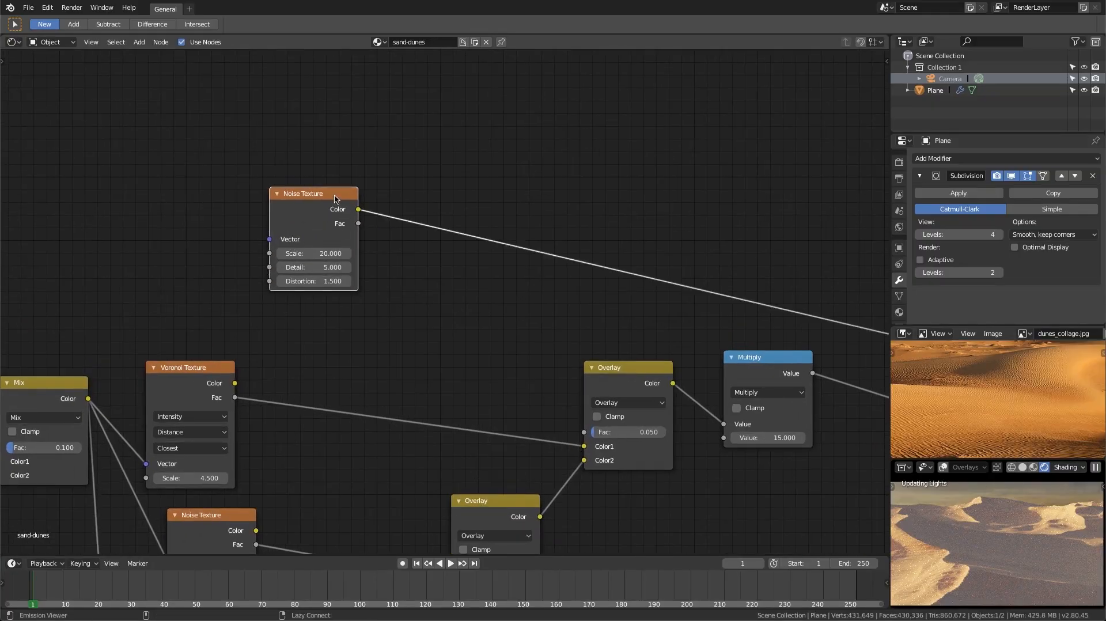
{"action": "scroll", "coordinate": [440, 306], "scroll_direction": "up", "scroll_amount": 1}
{"action": "scroll", "coordinate": [352, 266], "scroll_direction": "up", "scroll_amount": 1}
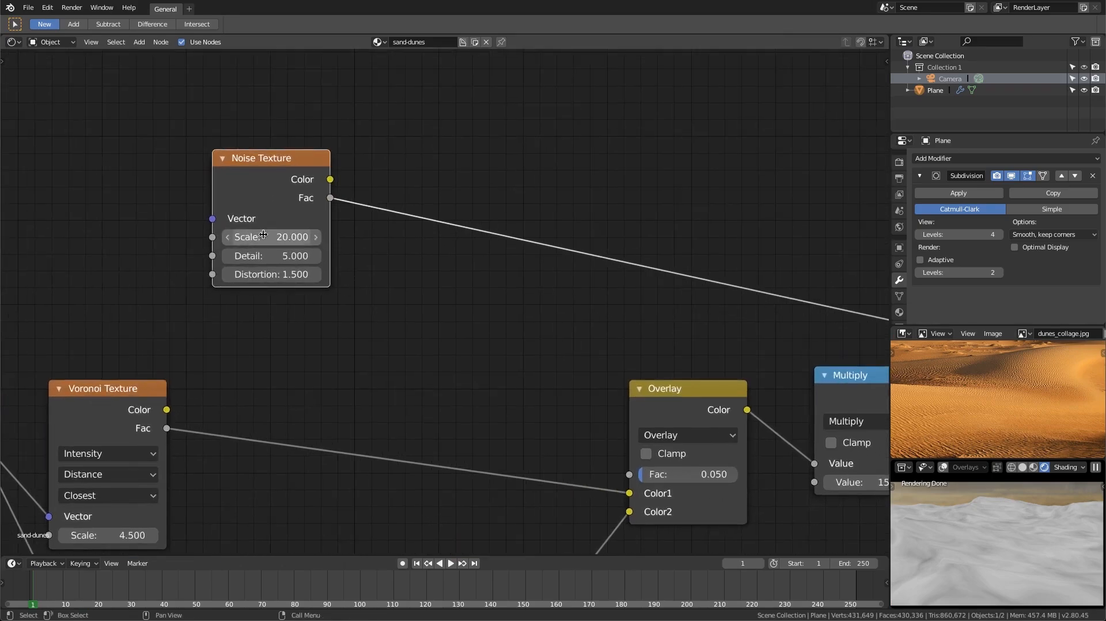
{"action": "left_click", "coordinate": [261, 240]}
{"action": "type", "text": "5"}
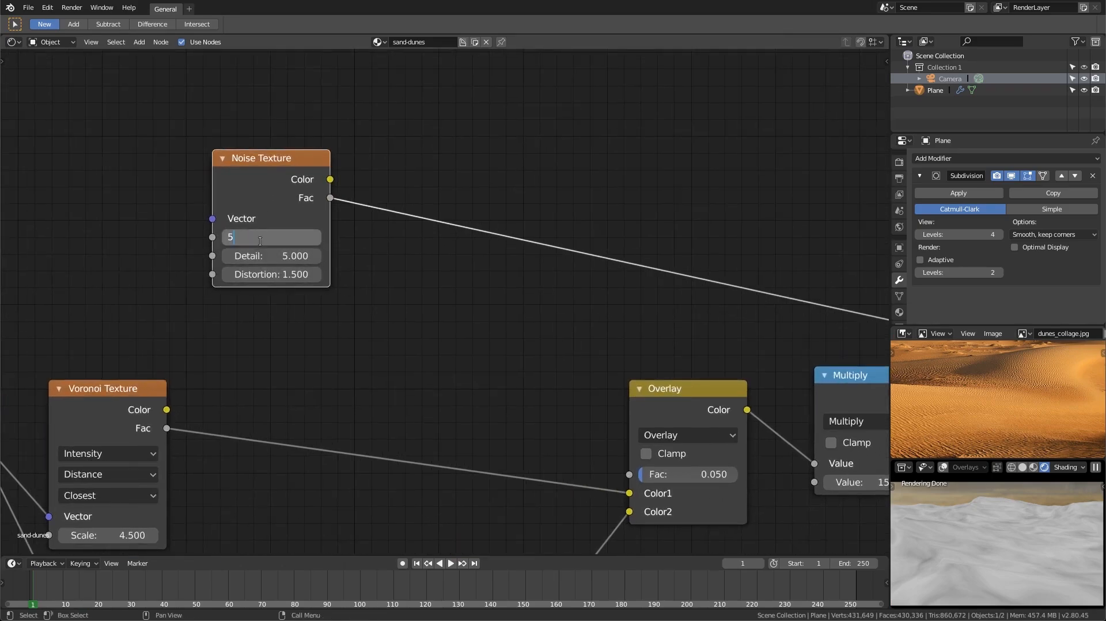
{"action": "key", "text": "Return"}
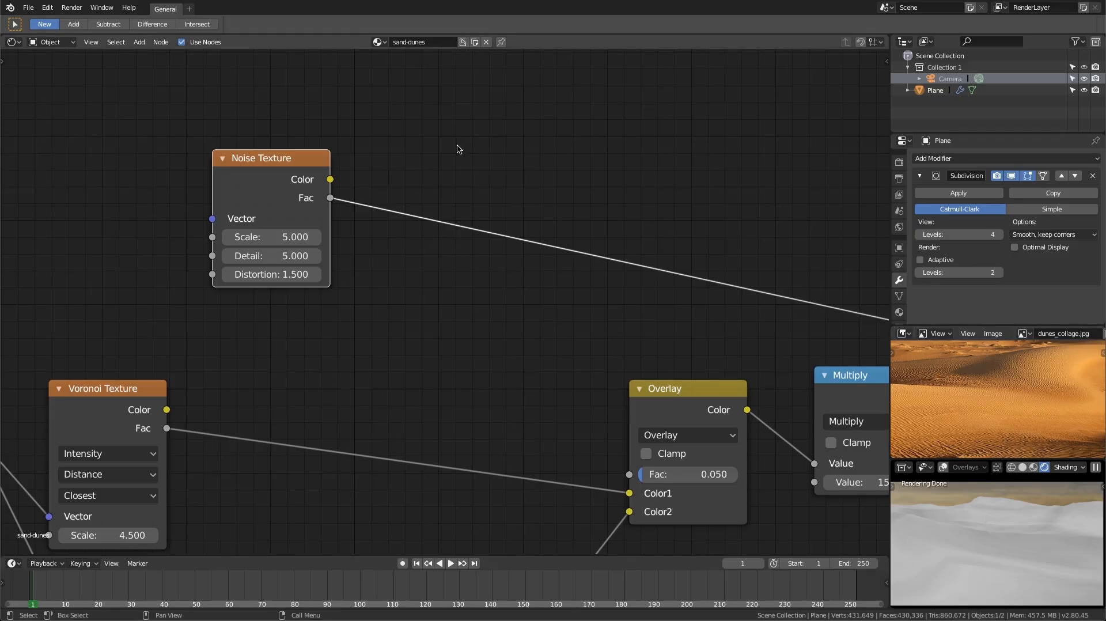
Insert a Bright/Contrast node after the new Noise Texture's Fac output and raise its Contrast to 2.230
{"action": "key", "text": "shift+a"}
{"action": "mouse_move", "coordinate": [459, 147]}
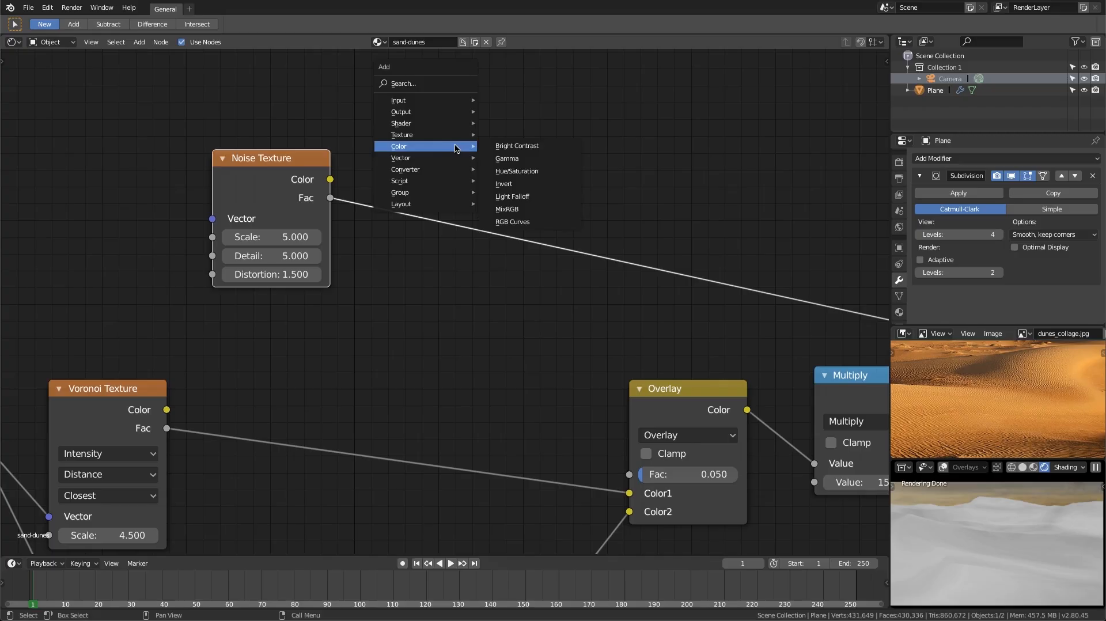
{"action": "left_click", "coordinate": [501, 146]}
{"action": "left_click", "coordinate": [507, 159]}
{"action": "scroll", "coordinate": [327, 219], "scroll_direction": "up", "scroll_amount": 1}
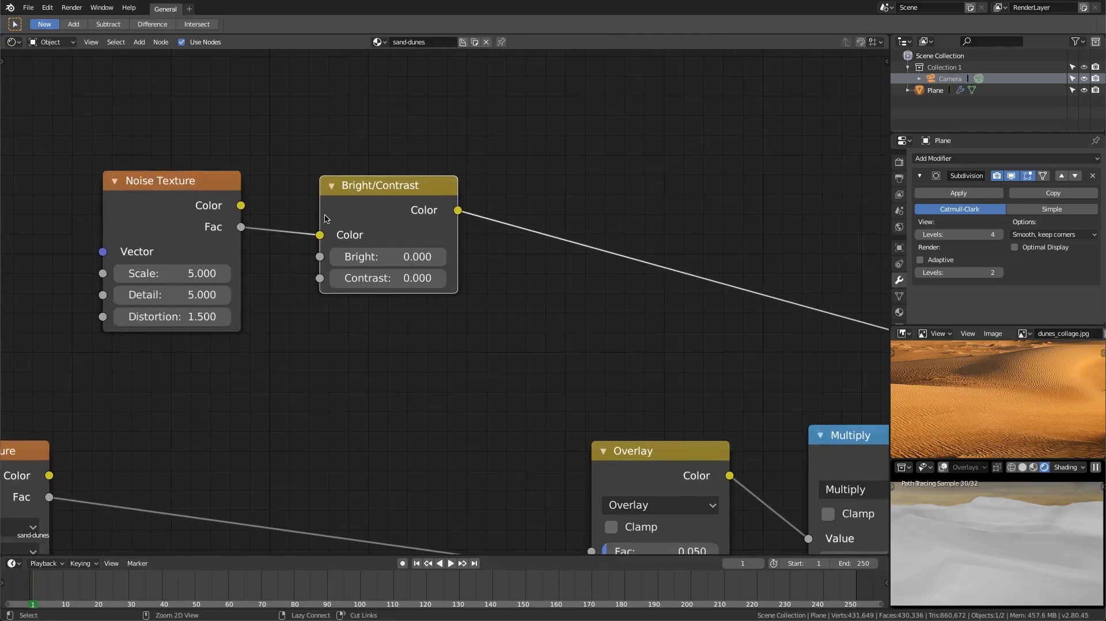
{"action": "left_click_drag", "start_coordinate": [381, 281], "coordinate": [518, 280]}
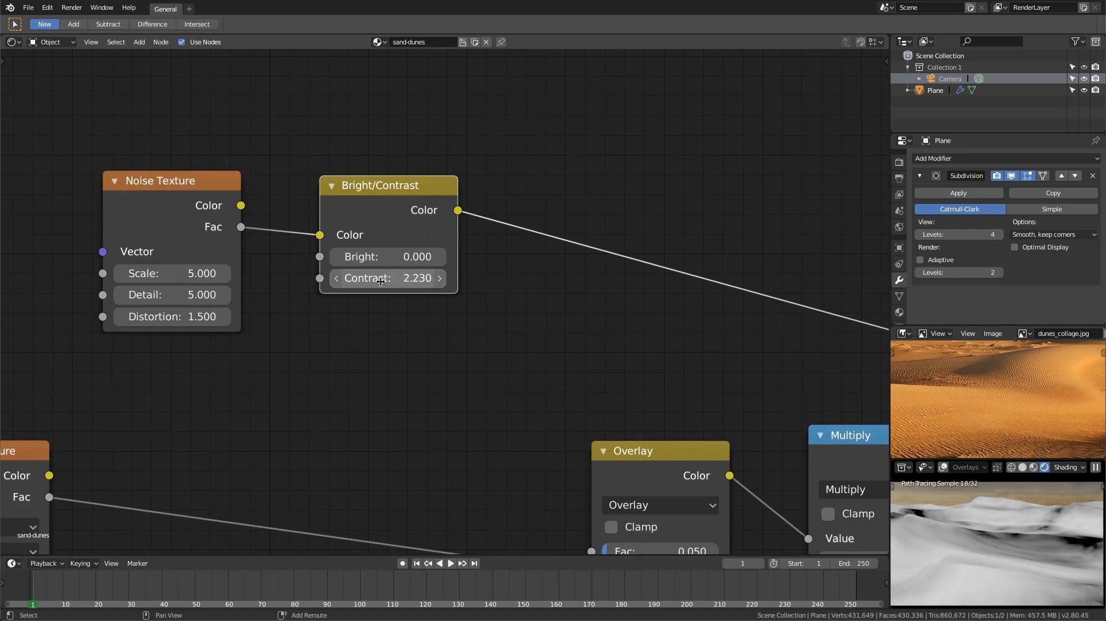
Tune the ripple mask: Noise Texture Scale 4.160, and the Bright/Contrast node's Bright and Contrast both at -0.420
{"action": "left_click", "coordinate": [185, 276]}
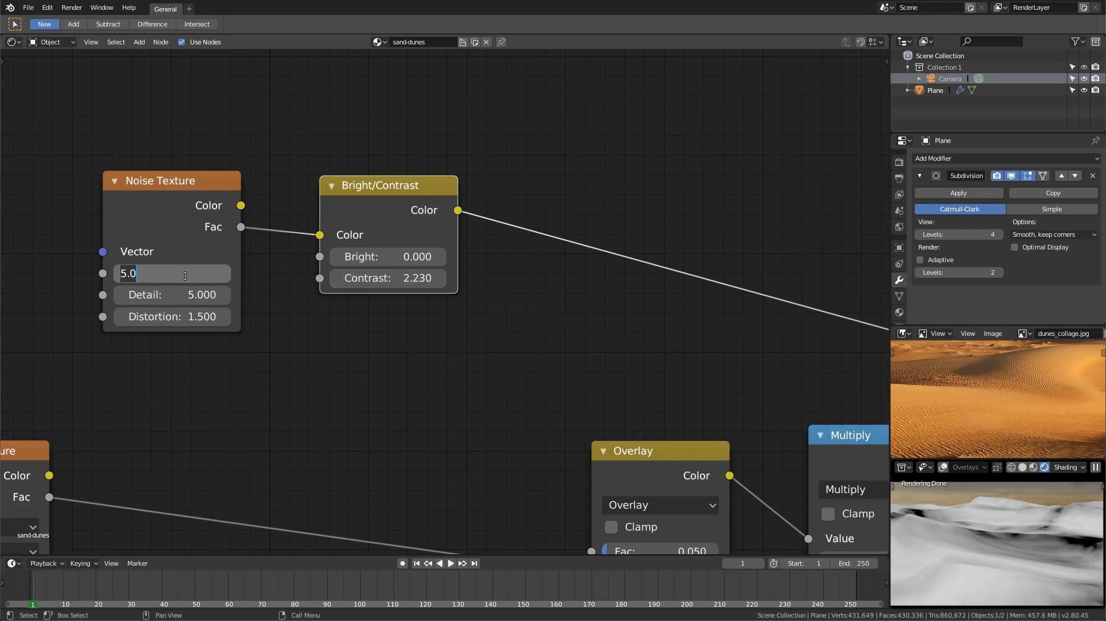
{"action": "left_click", "coordinate": [402, 213]}
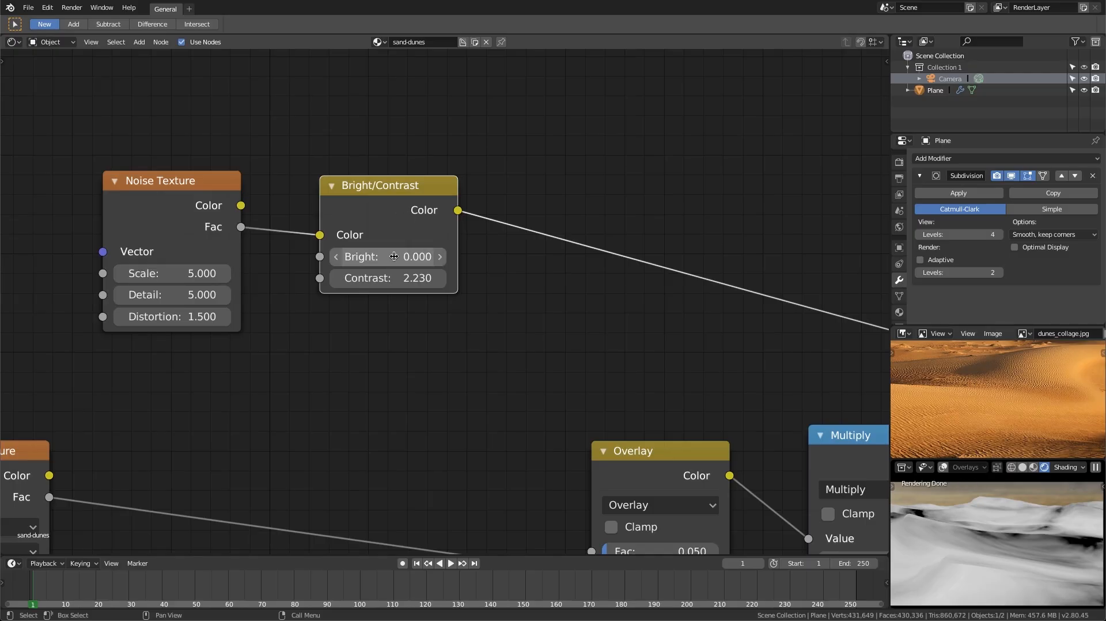
{"action": "mouse_move", "coordinate": [397, 257]}
{"action": "left_mouse_down"}
{"action": "mouse_move", "coordinate": [388, 257]}
{"action": "mouse_move", "coordinate": [403, 278]}
{"action": "mouse_move", "coordinate": [392, 257]}
{"action": "left_mouse_up"}
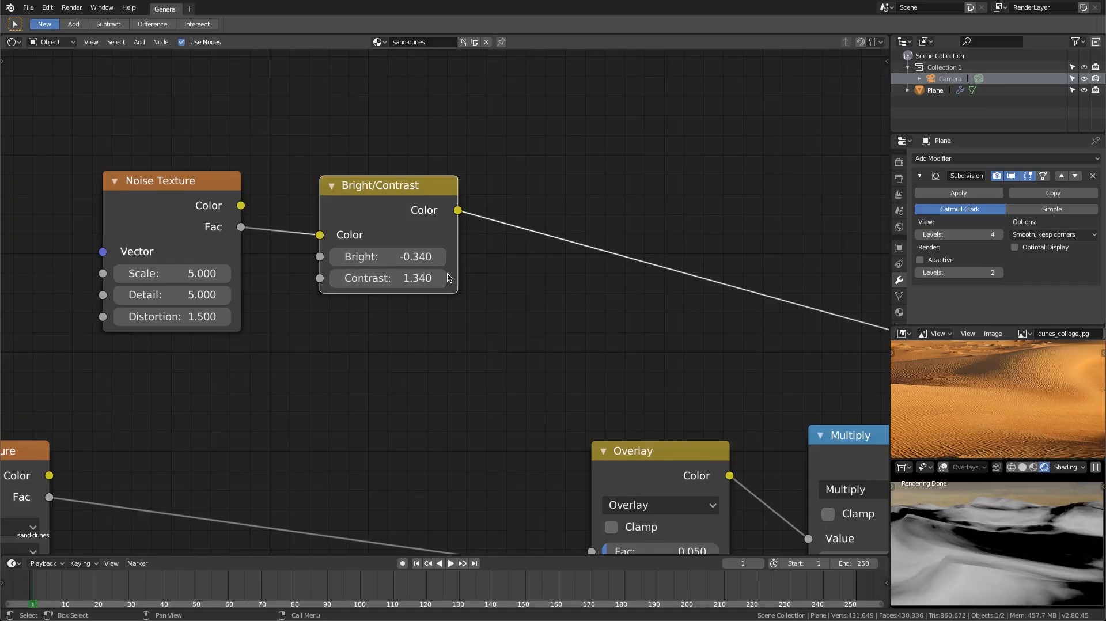
{"action": "left_click_drag", "start_coordinate": [164, 274], "coordinate": [144, 273]}
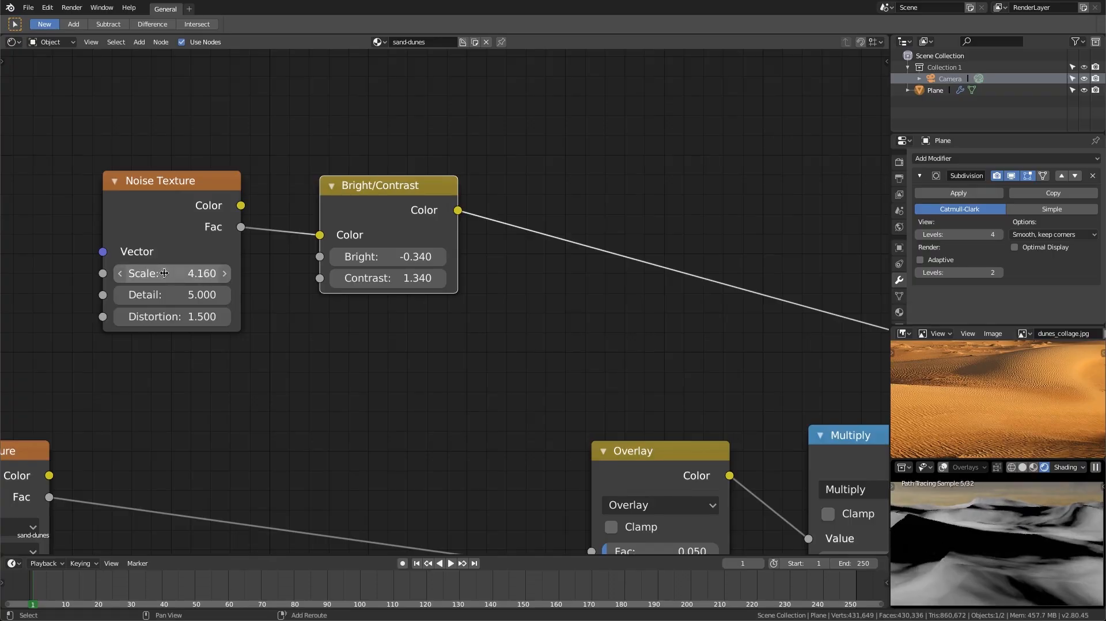
{"action": "left_click_drag", "start_coordinate": [392, 257], "coordinate": [384, 257]}
{"action": "left_click_drag", "start_coordinate": [392, 279], "coordinate": [404, 257]}
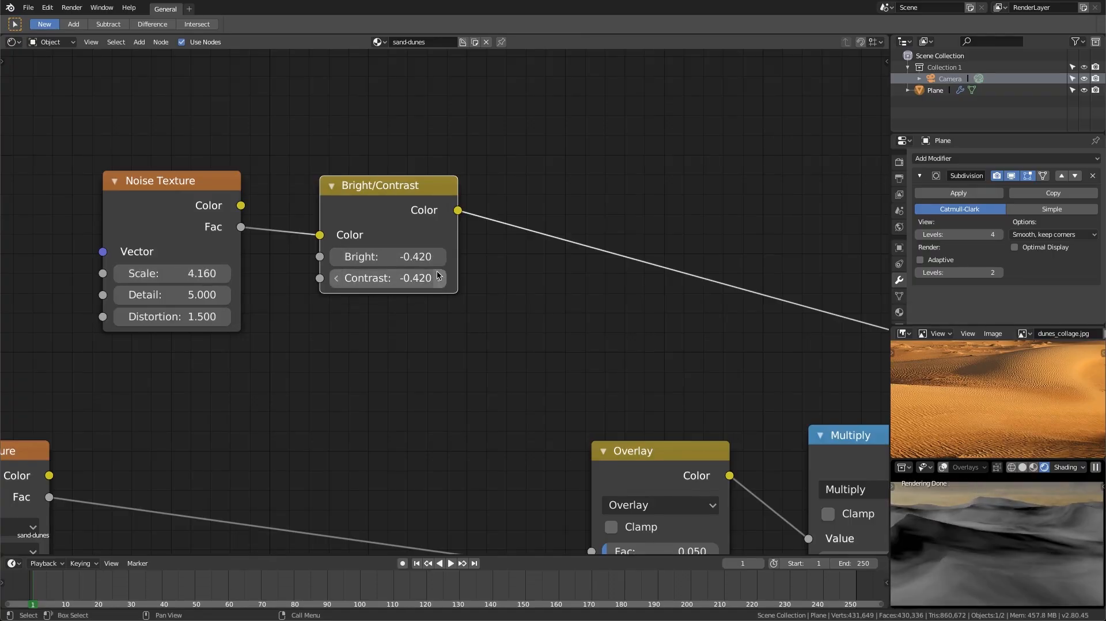
{"action": "scroll", "coordinate": [518, 300], "scroll_direction": "down", "scroll_amount": 3}
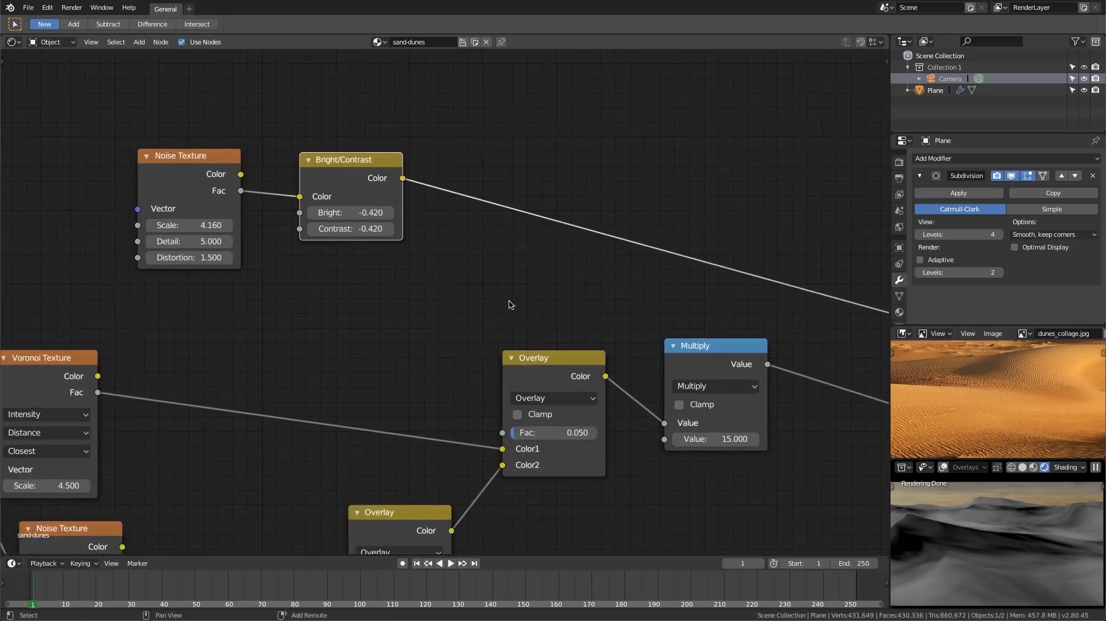
{"action": "middle_click_drag", "start_coordinate": [510, 301], "coordinate": [478, 242], "text": "shift"}
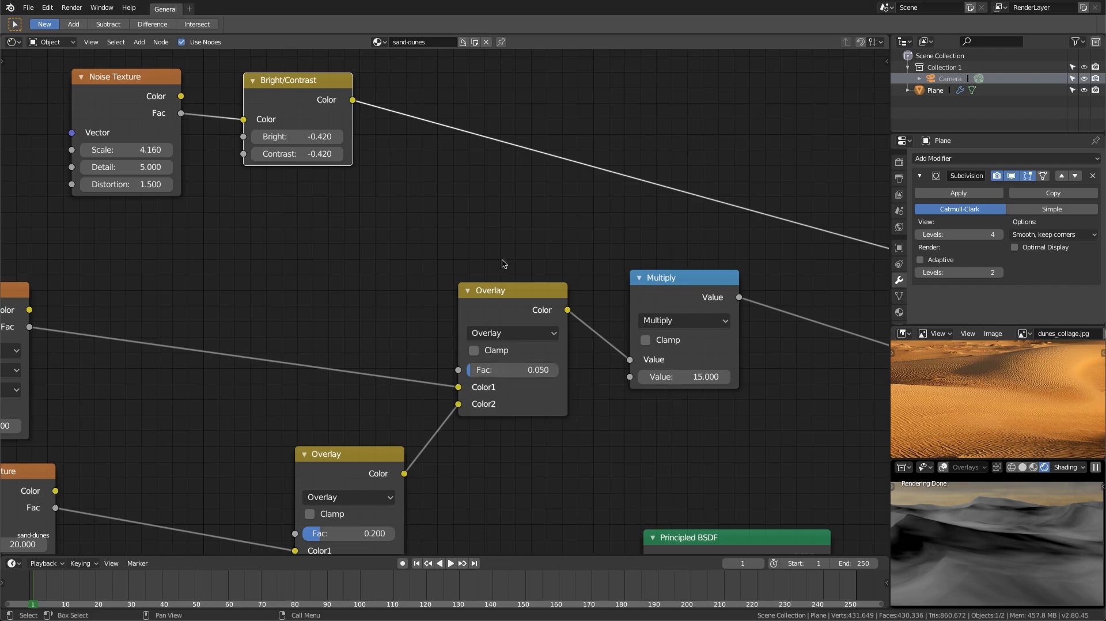
Insert a Math node after the Bright/Contrast node's Color output and set its operation to Multiply
{"action": "middle_click_drag", "start_coordinate": [507, 262], "coordinate": [518, 302]}
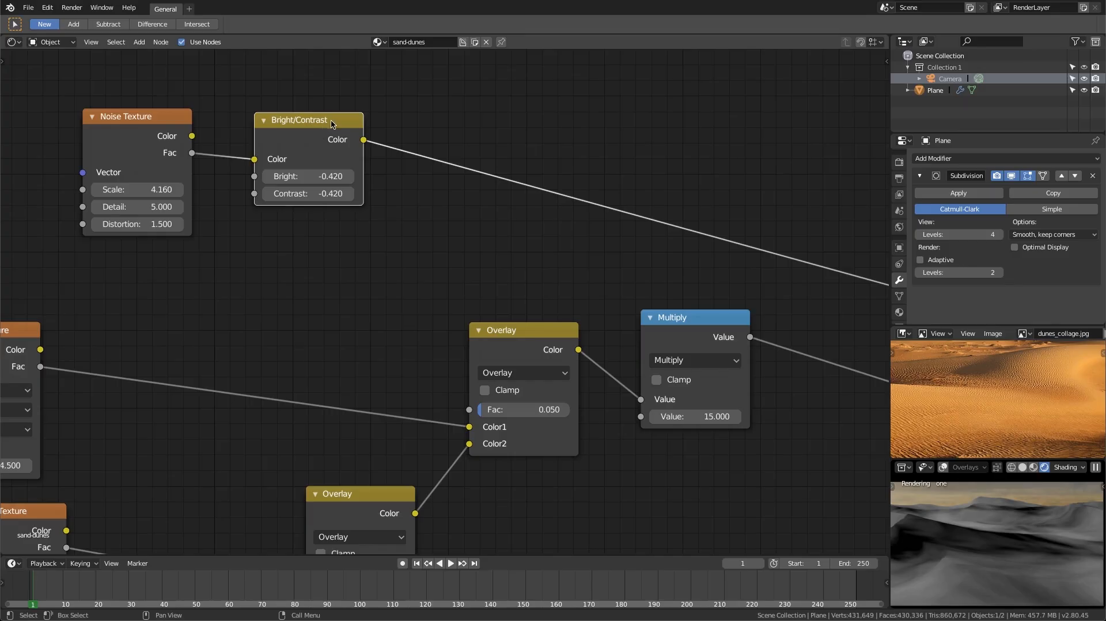
{"action": "key", "text": "shift+a"}
{"action": "mouse_move", "coordinate": [311, 142]}
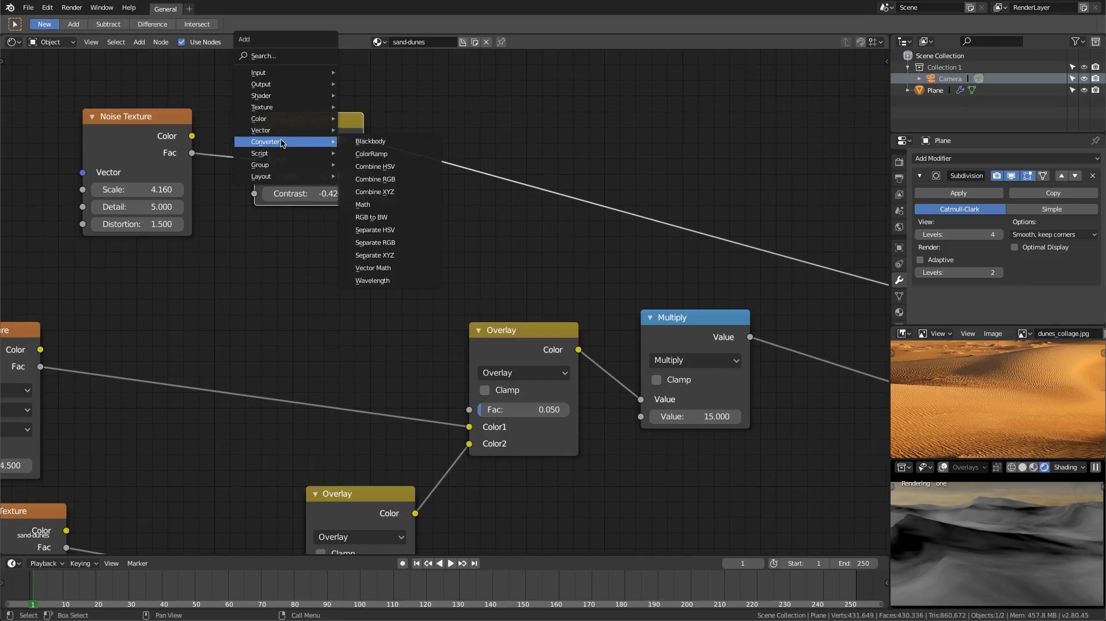
{"action": "left_click", "coordinate": [379, 205]}
{"action": "left_click", "coordinate": [480, 173]}
{"action": "left_click", "coordinate": [480, 184]}
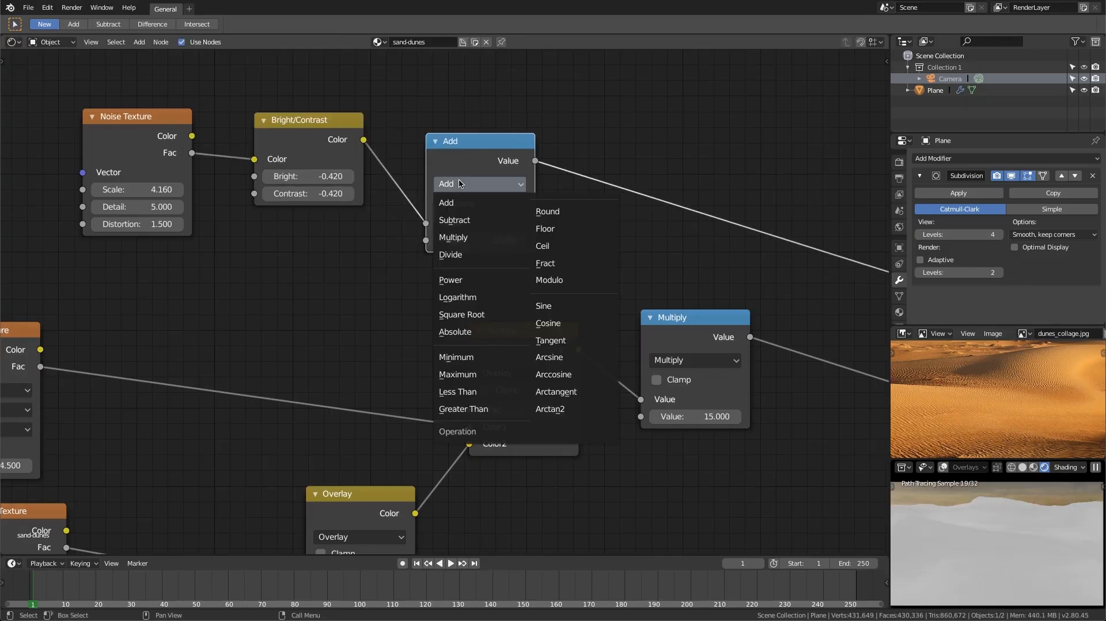
{"action": "left_click", "coordinate": [481, 238]}
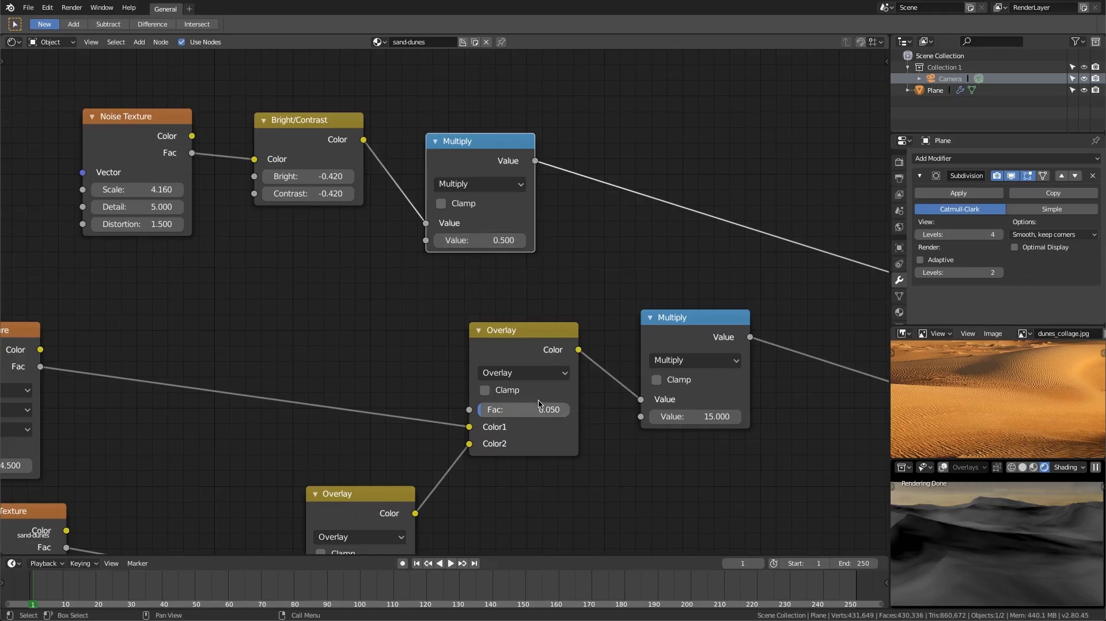
Set the new Multiply node's value to 0.1 and connect its output to the Fac of the Overlay that mixes the dune Voronoi
{"action": "left_click", "coordinate": [481, 241]}
{"action": "left_click", "coordinate": [564, 212]}
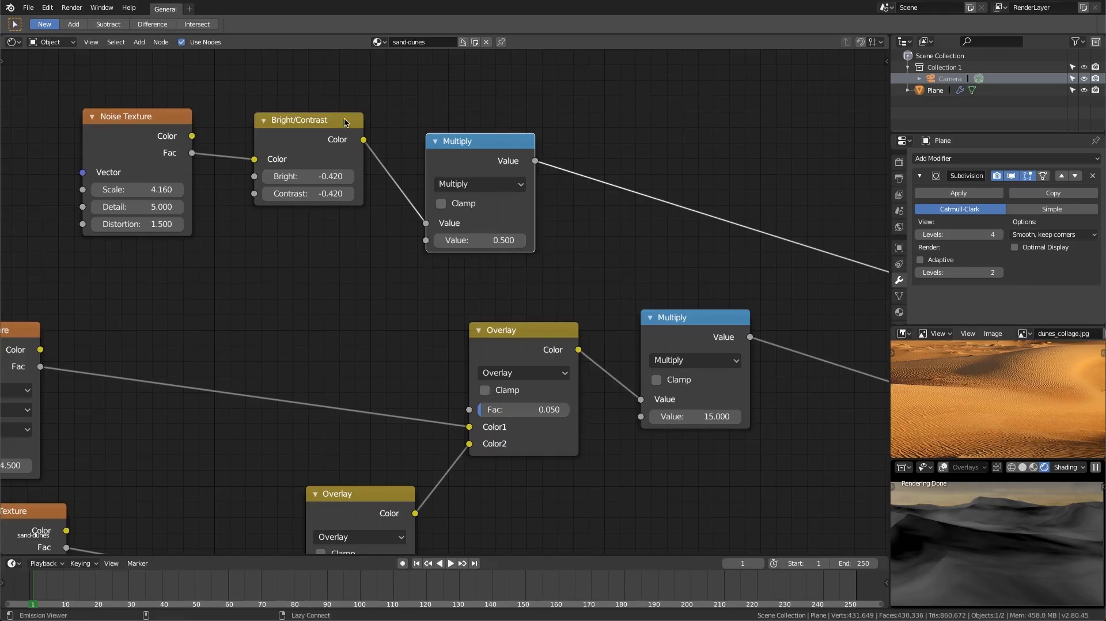
{"action": "middle_click_drag", "start_coordinate": [380, 127], "coordinate": [354, 135]}
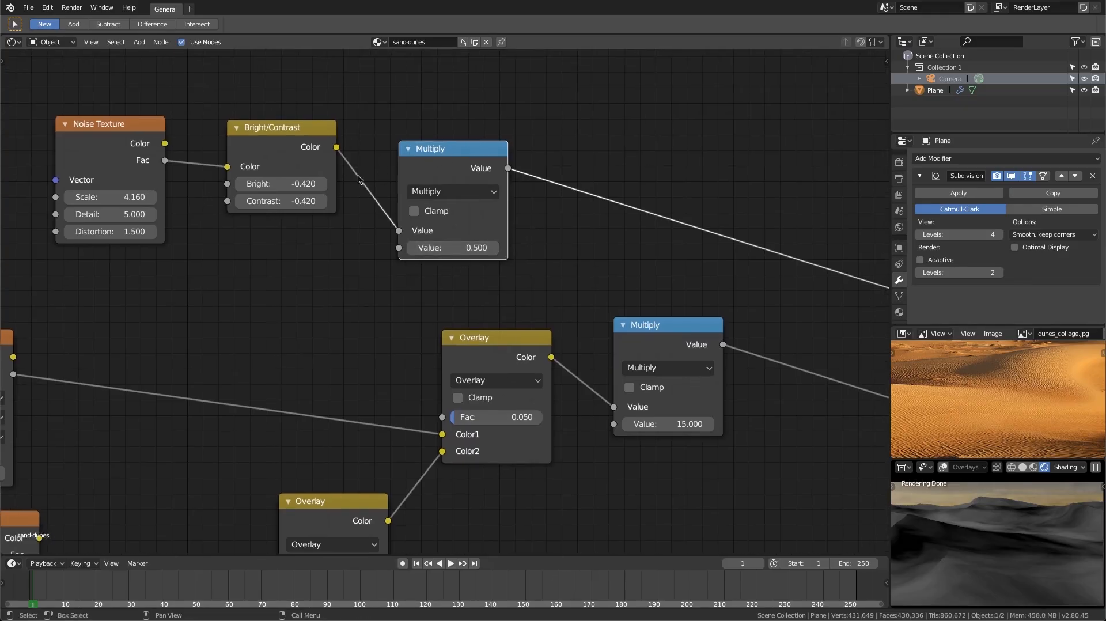
{"action": "left_click", "coordinate": [460, 251]}
{"action": "type", "text": "0.1"}
{"action": "key", "text": "Return"}
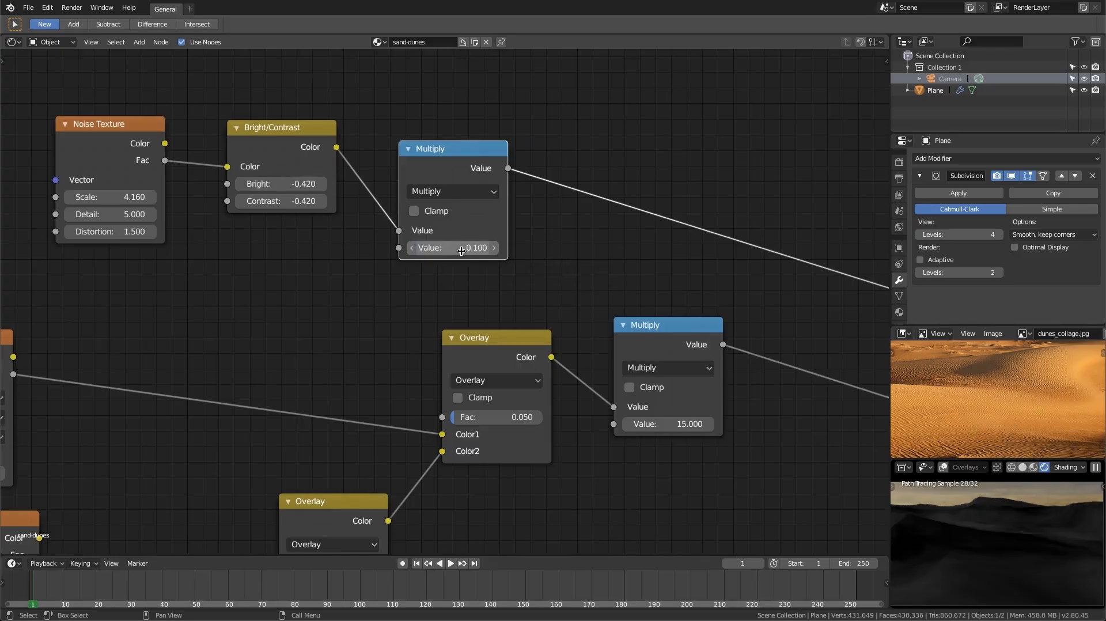
{"action": "left_click_drag", "start_coordinate": [508, 168], "coordinate": [442, 417]}
{"action": "scroll", "coordinate": [436, 274], "scroll_direction": "down", "scroll_amount": 1}
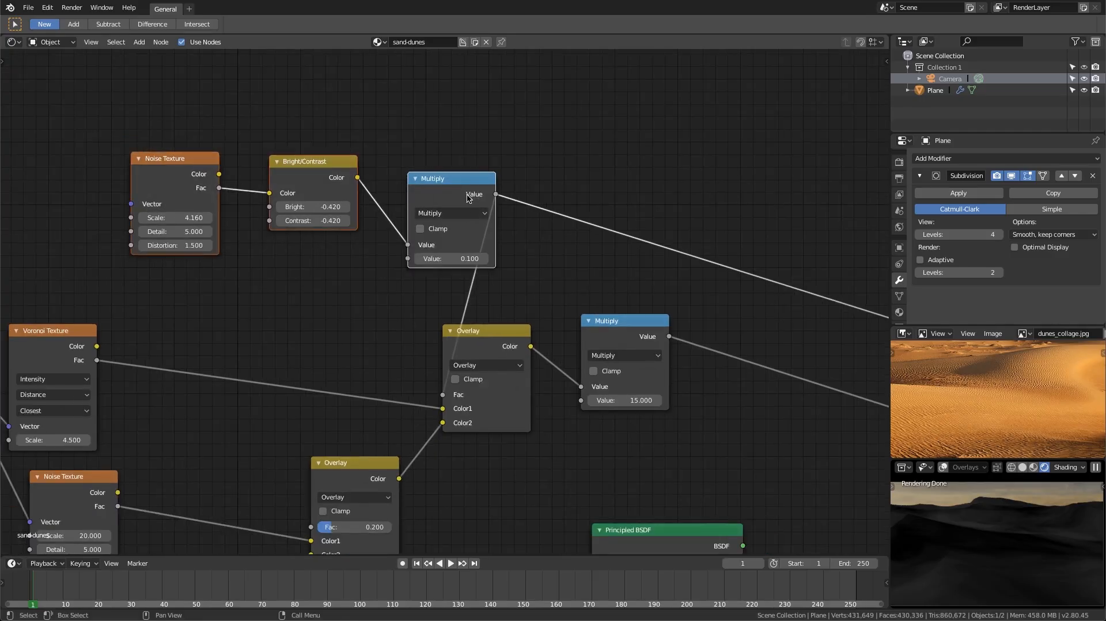
{"action": "left_click_drag", "start_coordinate": [456, 194], "coordinate": [388, 191]}
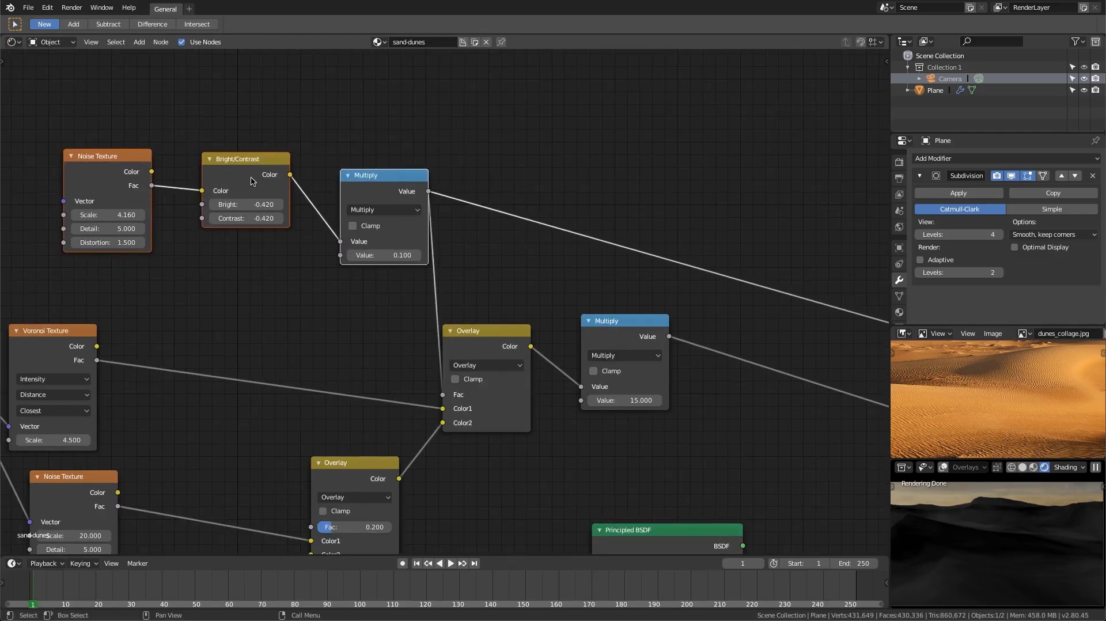
Reconnect the Principled BSDF to the Material Output's Surface and inspect the ripples up close in the render preview
{"action": "scroll", "coordinate": [569, 307], "scroll_direction": "down", "scroll_amount": 1}
{"action": "middle_click_drag", "start_coordinate": [605, 277], "coordinate": [505, 256]}
{"action": "scroll", "coordinate": [571, 303], "scroll_direction": "down", "scroll_amount": 2}
{"action": "middle_click_drag", "start_coordinate": [573, 305], "coordinate": [456, 220]}
{"action": "left_click", "coordinate": [426, 361], "text": "ctrl+shift"}
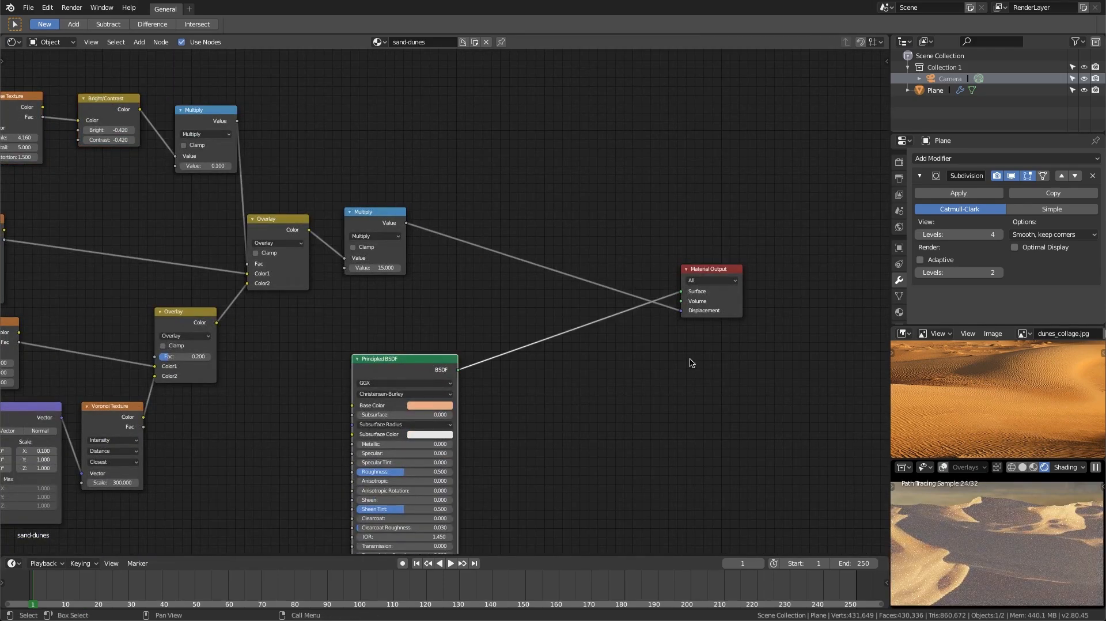
{"action": "scroll", "coordinate": [1007, 551], "scroll_direction": "up", "scroll_amount": 3}
{"action": "middle_click_drag", "start_coordinate": [917, 582], "coordinate": [1021, 499], "text": "shift"}
{"action": "scroll", "coordinate": [990, 540], "scroll_direction": "up", "scroll_amount": 2}
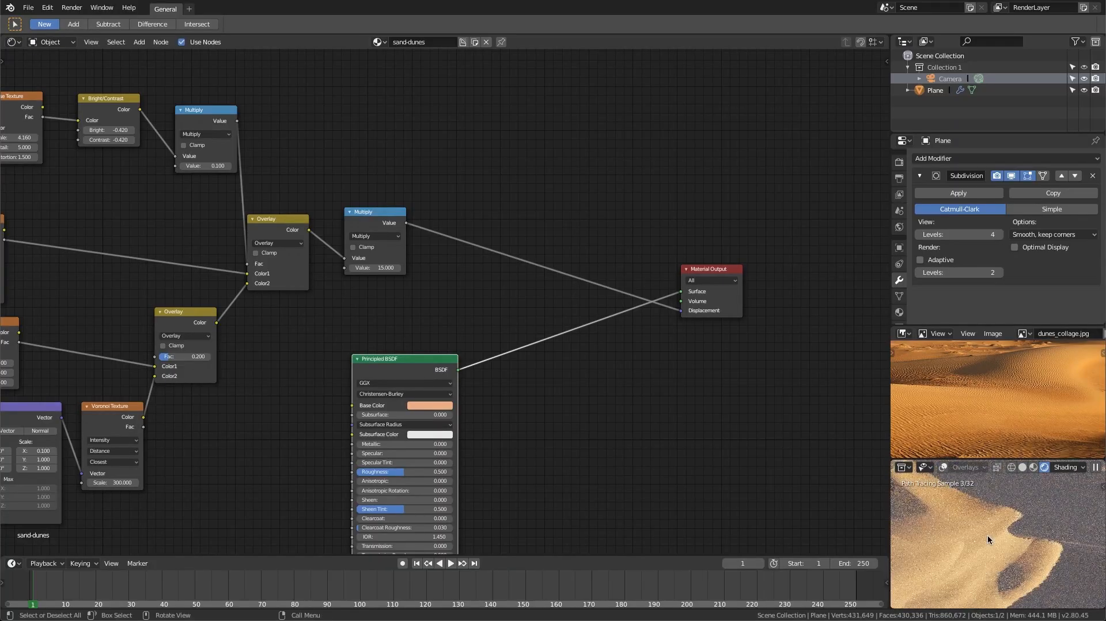
{"action": "scroll", "coordinate": [1021, 500], "scroll_direction": "up", "scroll_amount": 3}
Raise the mask's Multiply value to 0.3, trying 0.2 first, and check the whole camera view
{"action": "middle_click_drag", "start_coordinate": [260, 165], "coordinate": [371, 277]}
{"action": "scroll", "coordinate": [371, 277], "scroll_direction": "up", "scroll_amount": 2}
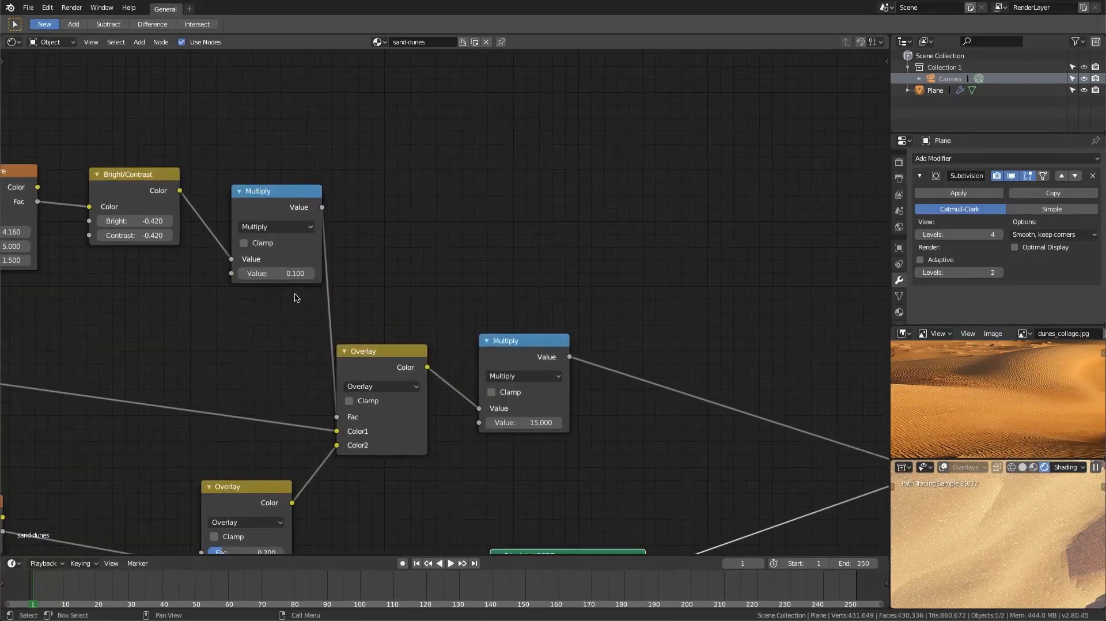
{"action": "double_click", "coordinate": [277, 273]}
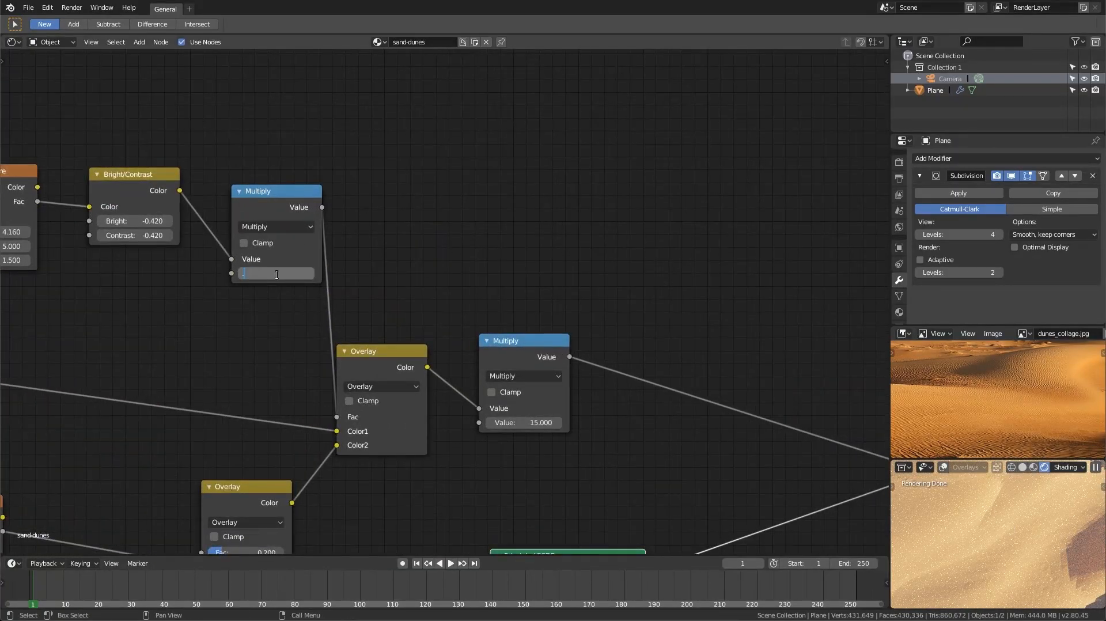
{"action": "type", "text": ".2"}
{"action": "key", "text": "Return"}
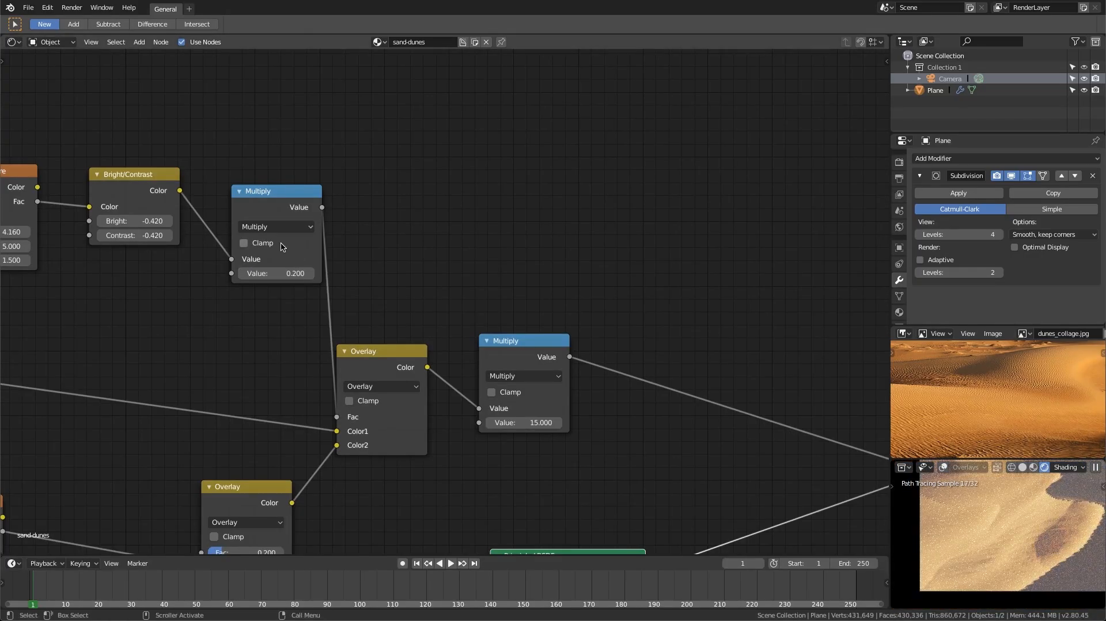
{"action": "double_click", "coordinate": [271, 273]}
{"action": "type", "text": ".3"}
{"action": "key", "text": "Return"}
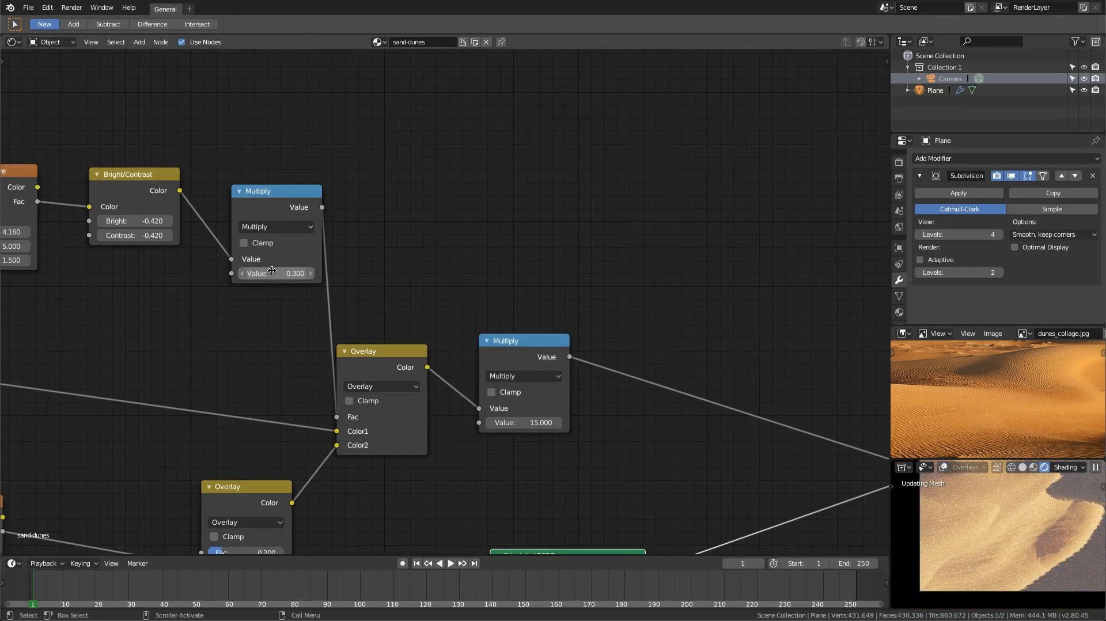
{"action": "middle_click_drag", "start_coordinate": [1037, 525], "coordinate": [894, 576], "text": "shift"}
{"action": "mouse_move", "coordinate": [1028, 496]}
{"action": "middle_mouse_down", "text": "ctrl"}
{"action": "mouse_move", "coordinate": [1021, 525]}
{"action": "mouse_move", "coordinate": [1058, 532]}
{"action": "mouse_move", "coordinate": [1023, 528]}
{"action": "middle_mouse_up", "text": "ctrl"}
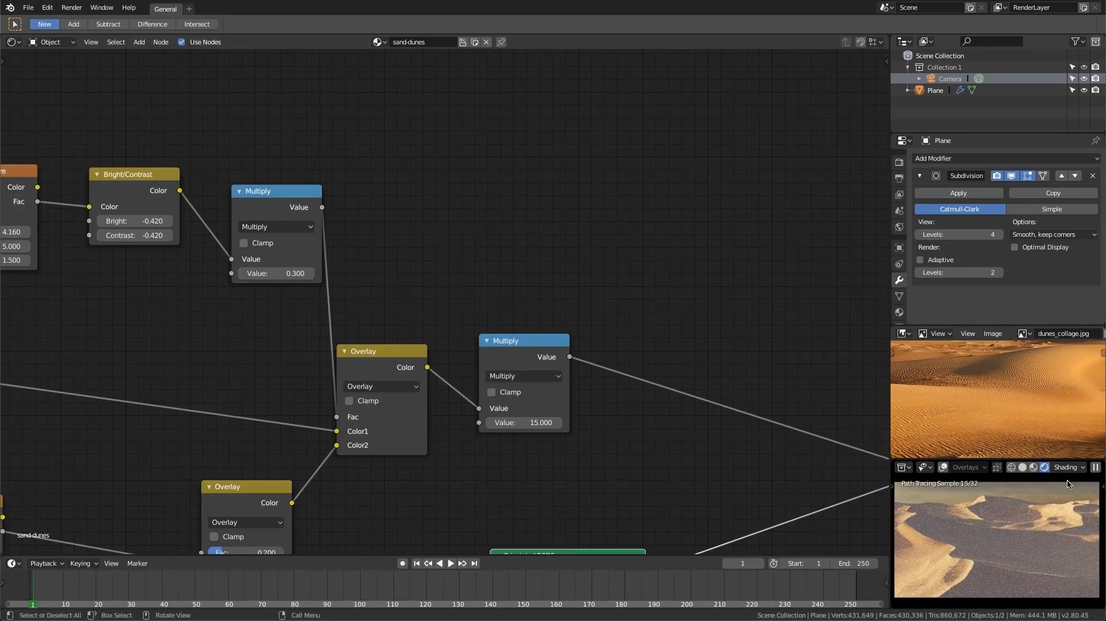
Render the image into Slot 3 with the viewport preview paused and Adaptive subdivision enabled on the plane
{"action": "left_click", "coordinate": [1096, 468]}
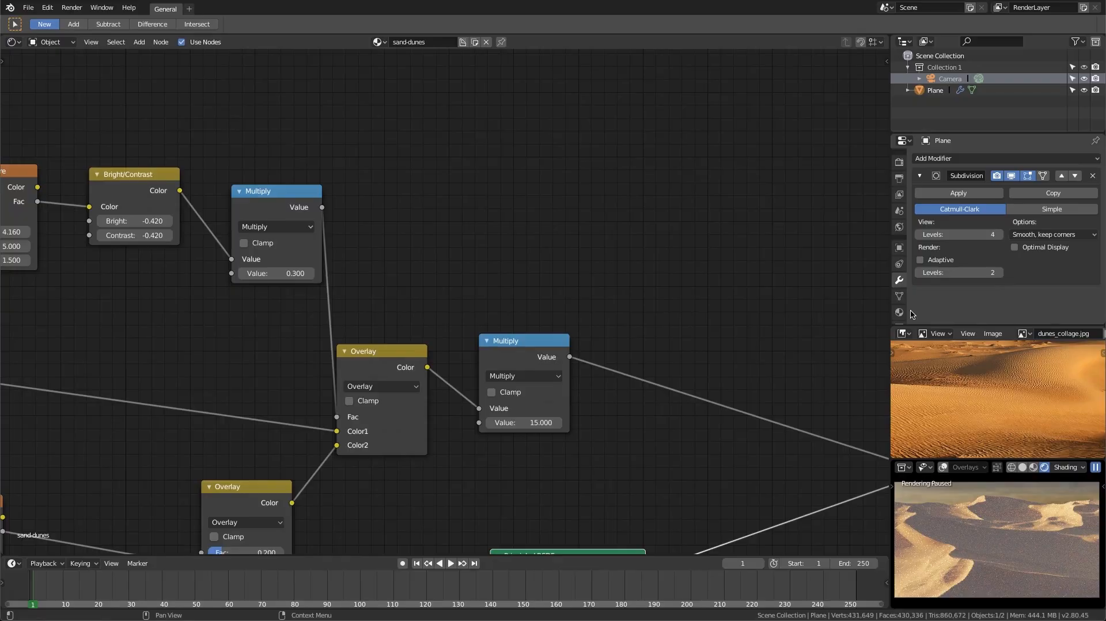
{"action": "left_click", "coordinate": [921, 260]}
{"action": "left_click", "coordinate": [72, 7]}
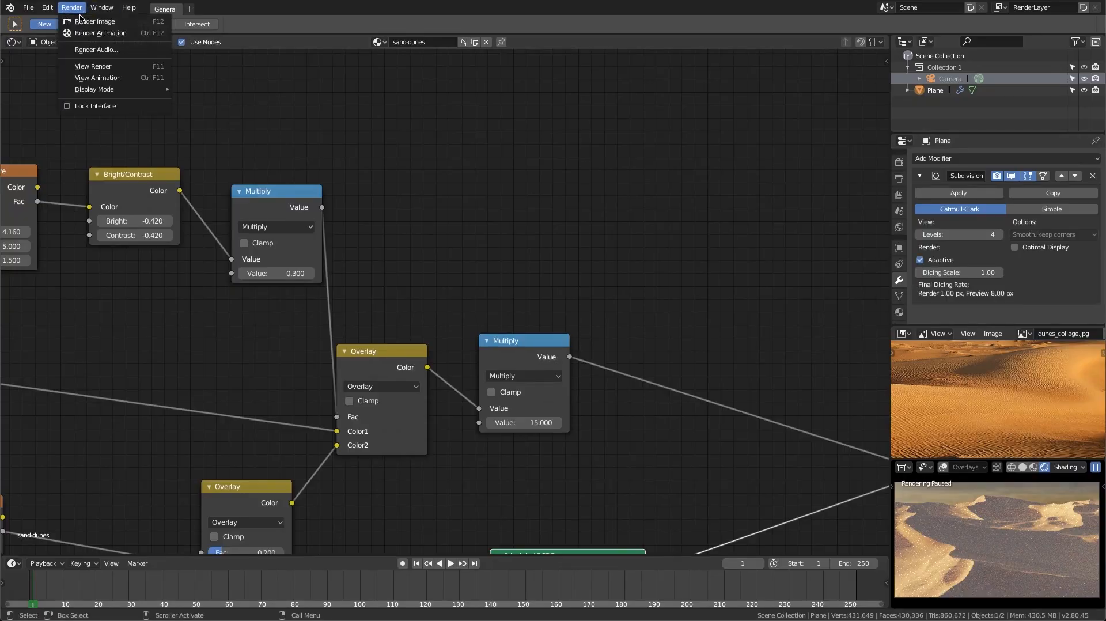
{"action": "left_click", "coordinate": [92, 65]}
{"action": "left_click", "coordinate": [614, 134]}
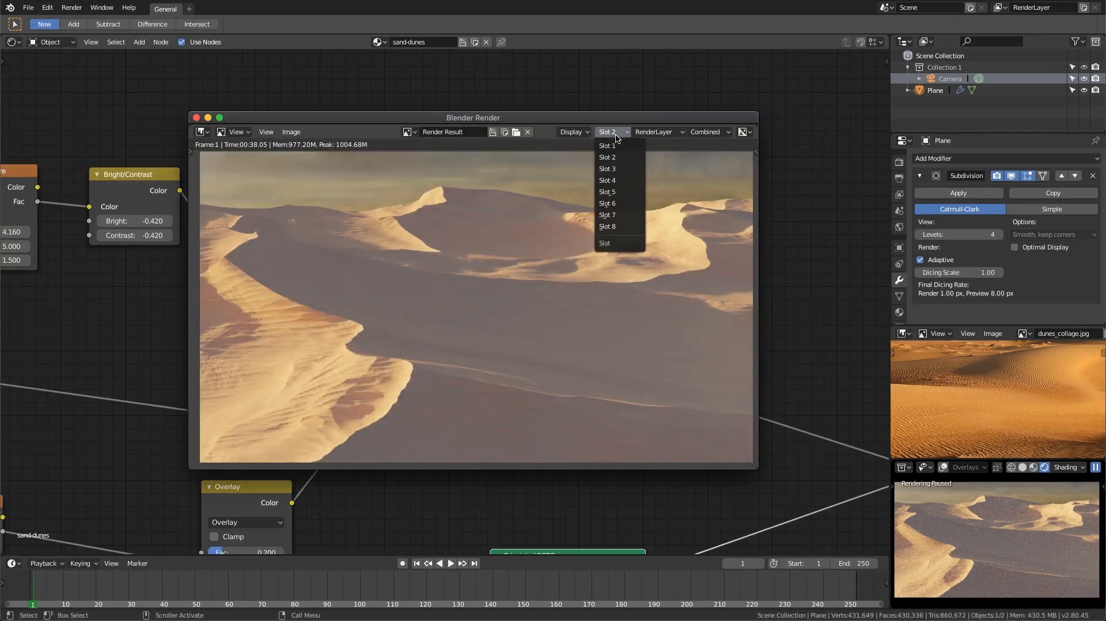
{"action": "left_click", "coordinate": [612, 168]}
{"action": "left_click", "coordinate": [74, 8]}
{"action": "left_click", "coordinate": [89, 19]}
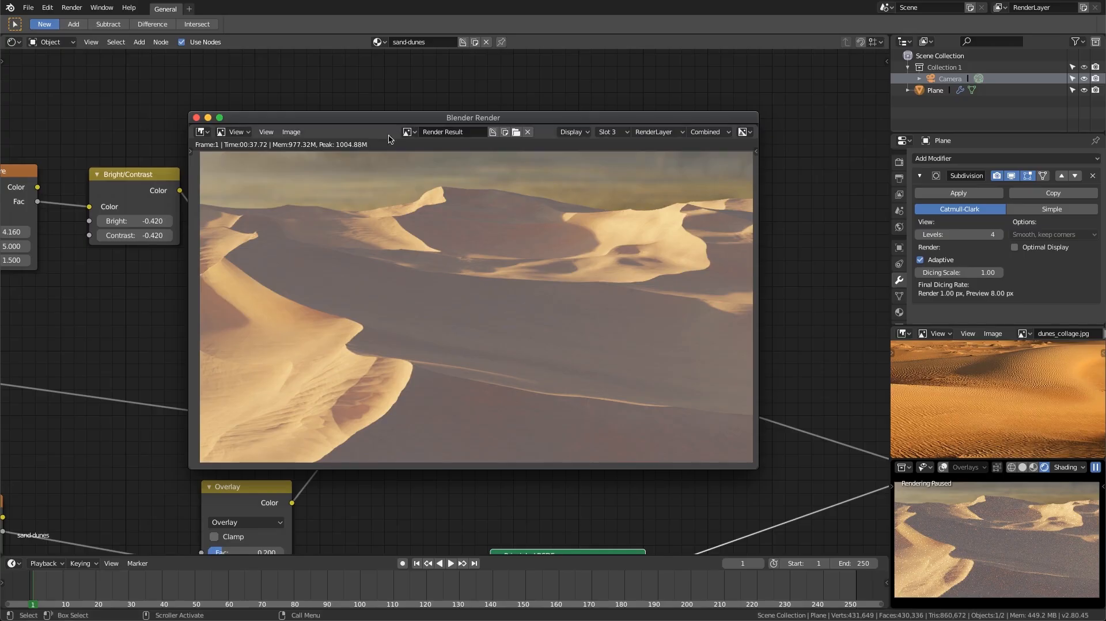
Switch render slots to compare the new render with an earlier one and return to the node editor
{"action": "left_click", "coordinate": [609, 132]}
{"action": "left_click", "coordinate": [614, 175]}
{"action": "left_click", "coordinate": [266, 64]}
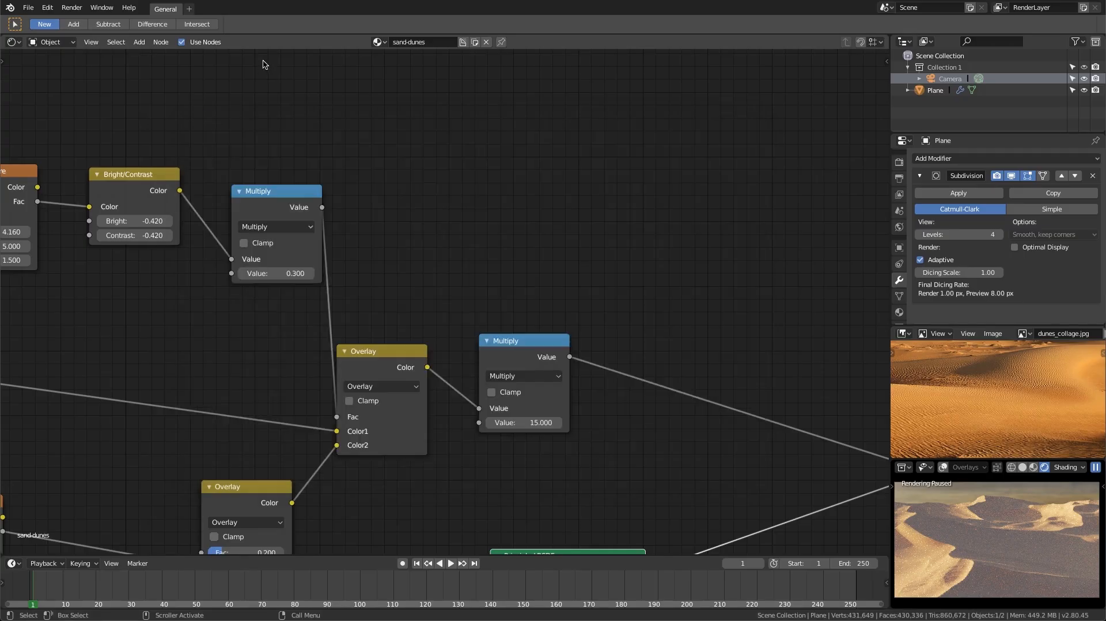
Move the Principled BSDF aside to make room and add a Fresnel node between the ripple Voronoi Texture and it
{"action": "middle_click_drag", "start_coordinate": [481, 386], "coordinate": [477, 236]}
{"action": "middle_click_drag", "start_coordinate": [516, 368], "coordinate": [486, 256]}
{"action": "left_click_drag", "start_coordinate": [531, 313], "coordinate": [659, 341]}
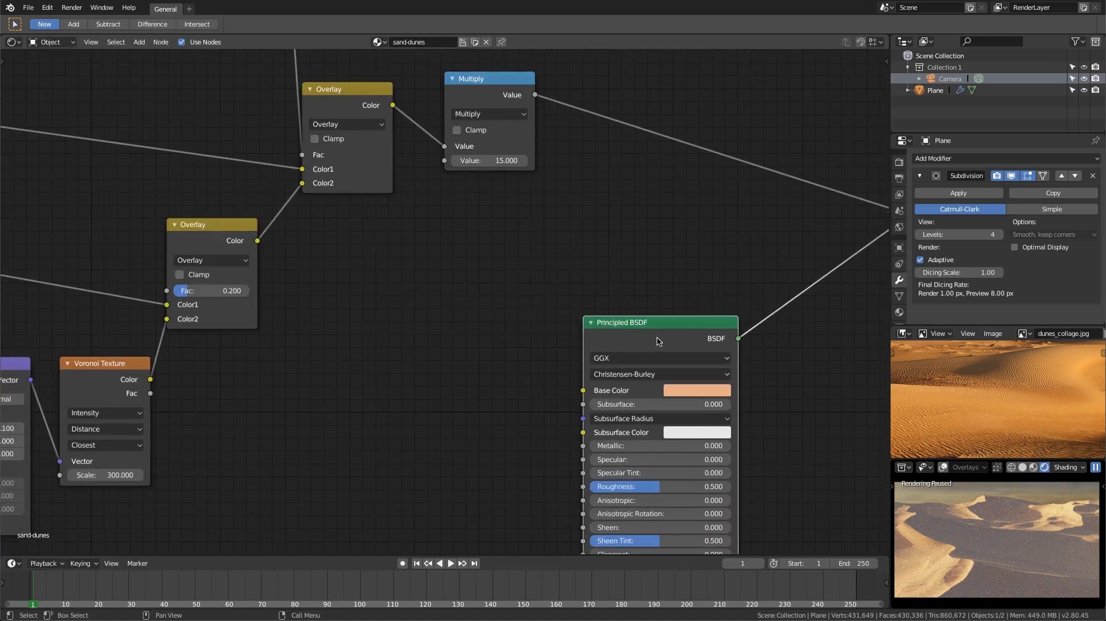
{"action": "middle_click_drag", "start_coordinate": [396, 268], "coordinate": [376, 212]}
{"action": "key", "text": "shift+a"}
{"action": "mouse_move", "coordinate": [361, 140]}
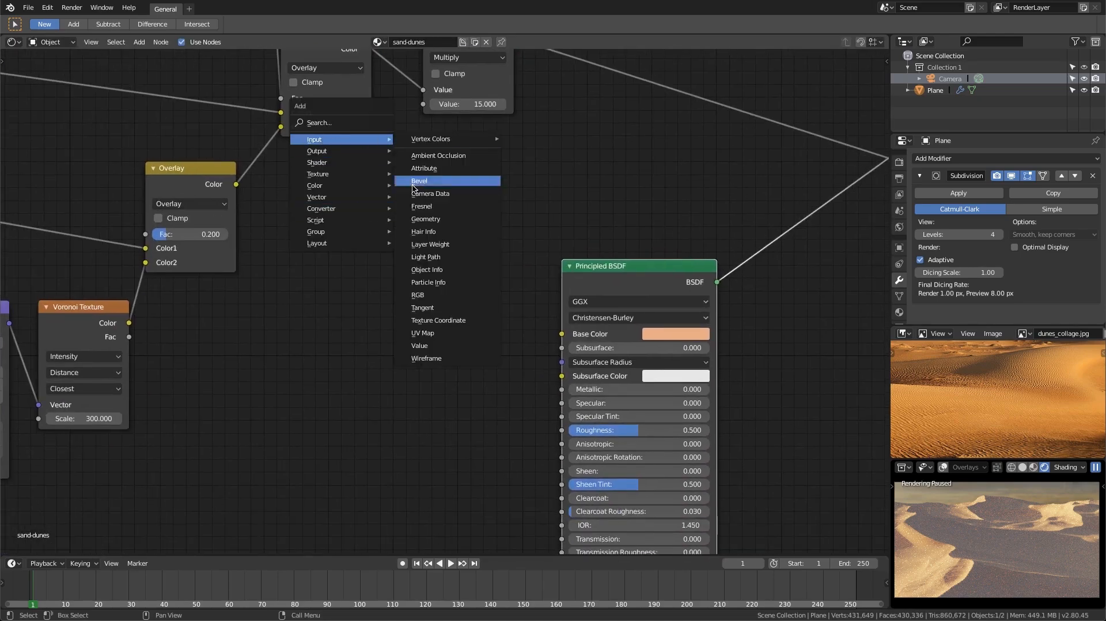
{"action": "left_click", "coordinate": [416, 207]}
{"action": "left_click", "coordinate": [235, 313]}
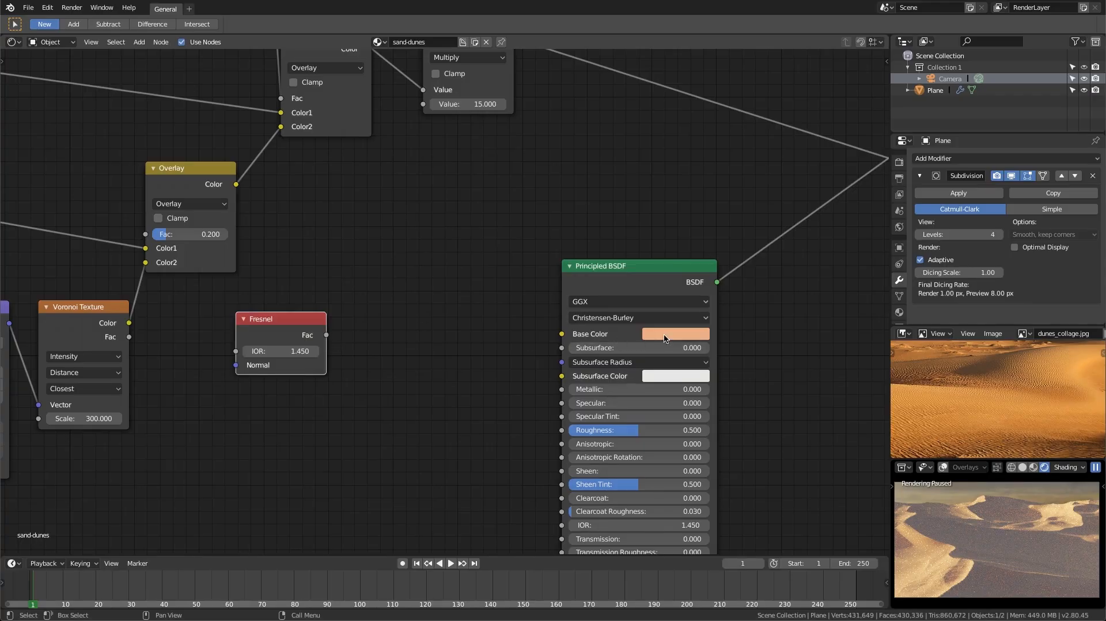
Add a MixRGB node between Fresnel and Principled BSDF, and preview the Fresnel output with Adaptive off and the viewport render resumed
{"action": "key", "text": "shift+a"}
{"action": "mouse_move", "coordinate": [369, 357]}
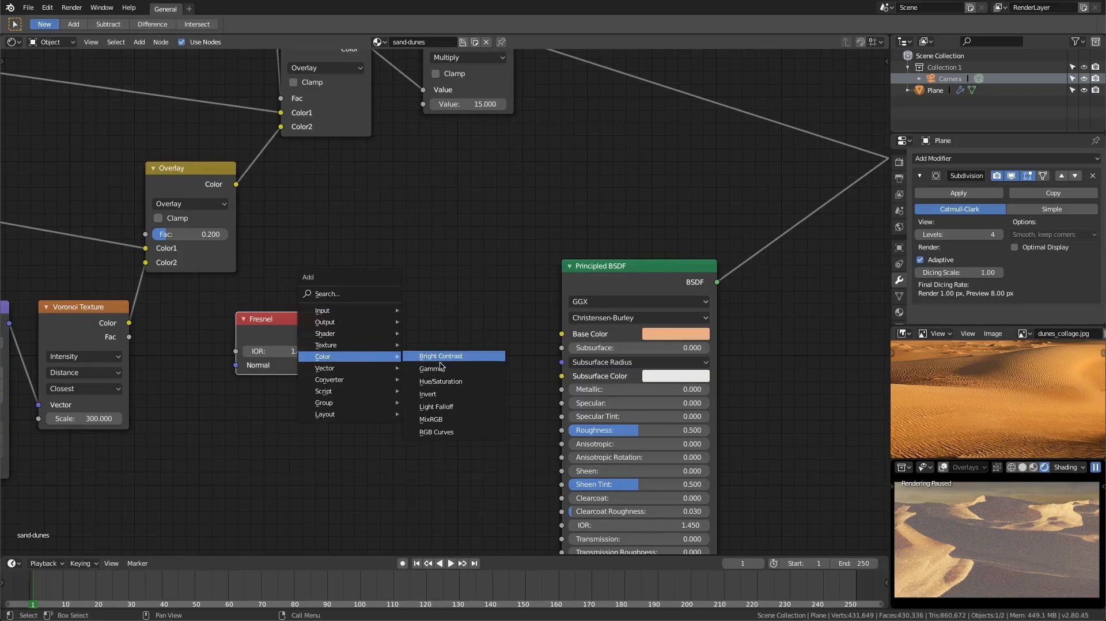
{"action": "left_click", "coordinate": [431, 419]}
{"action": "left_click", "coordinate": [426, 383]}
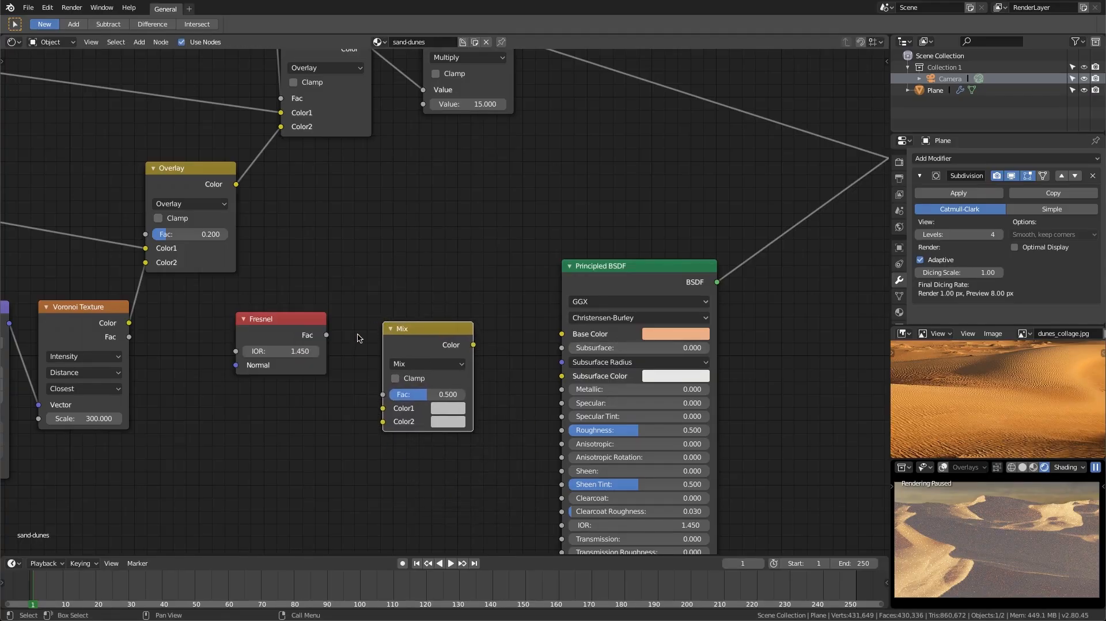
{"action": "left_click", "coordinate": [299, 326], "text": "ctrl+shift"}
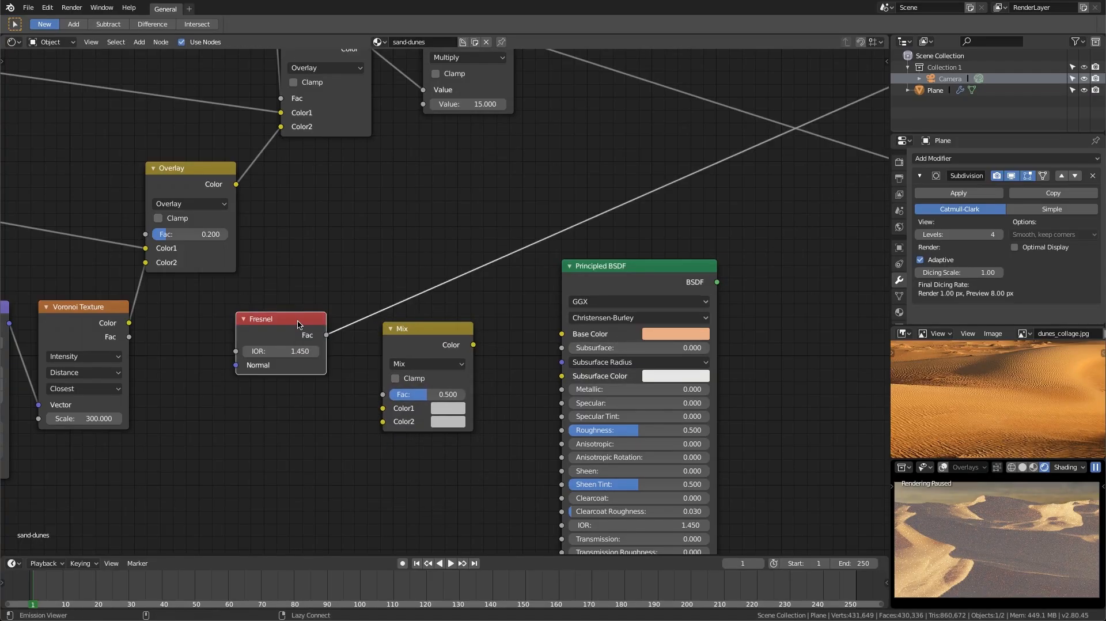
{"action": "left_click", "coordinate": [1096, 468]}
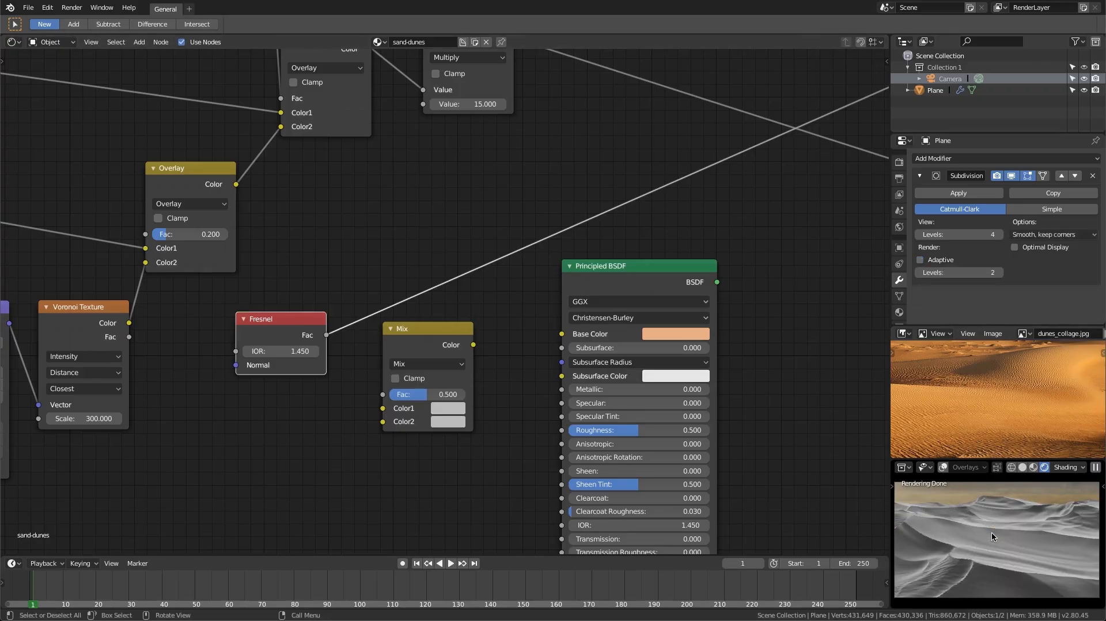
Connect the Fresnel output to the Mix node's Color2 and copy the Principled BSDF's orange base colour into Color1, previewing the mix
{"action": "middle_click_drag", "start_coordinate": [425, 313], "coordinate": [380, 272]}
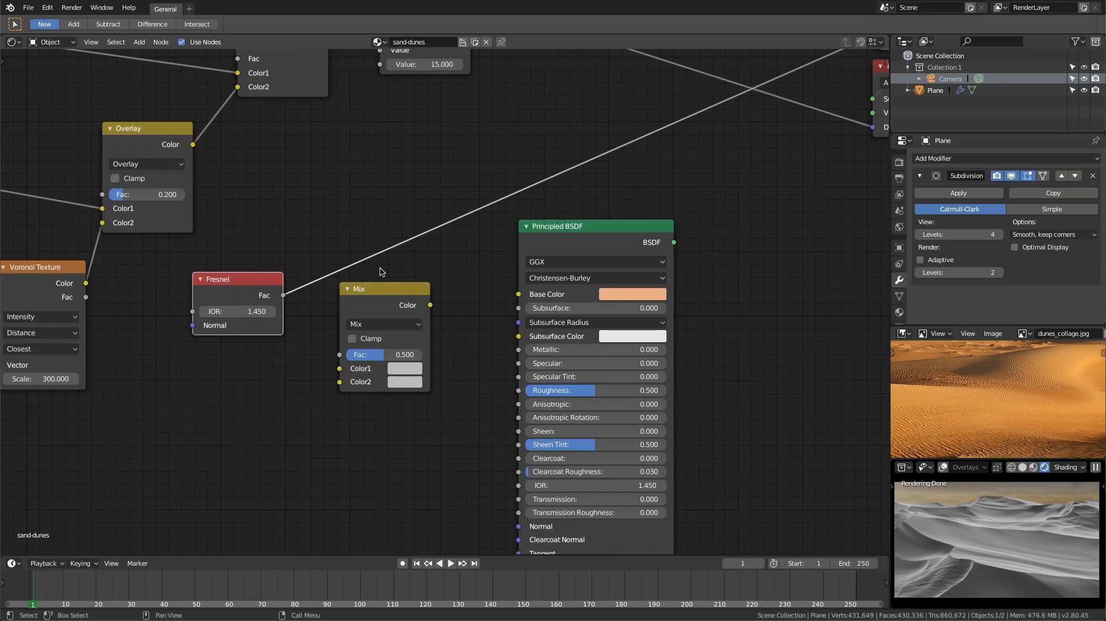
{"action": "scroll", "coordinate": [380, 272], "scroll_direction": "up", "scroll_amount": 2}
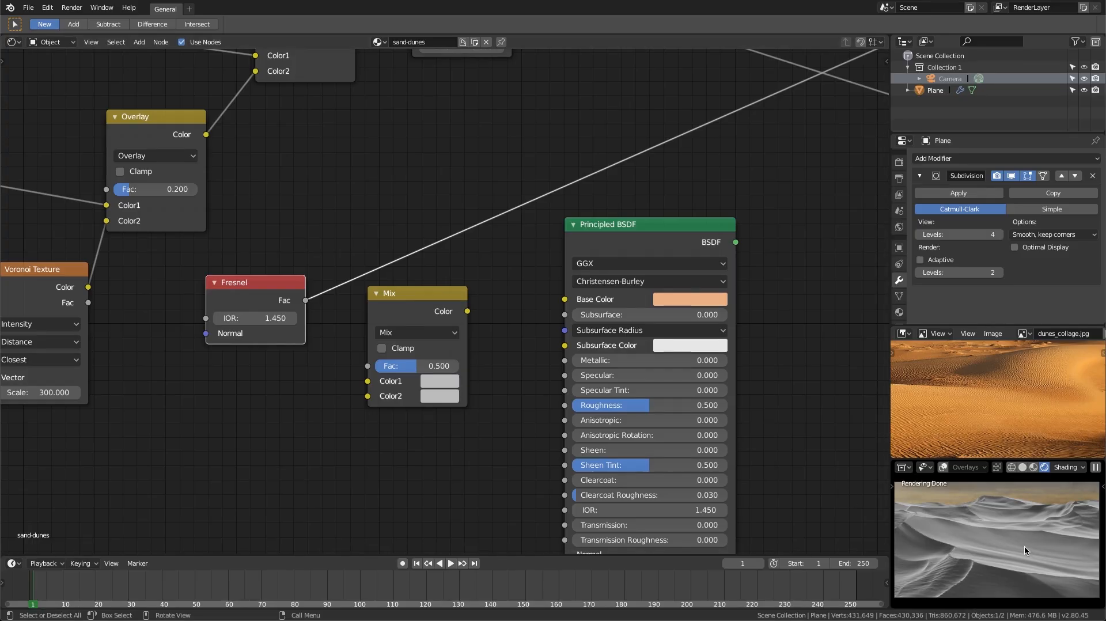
{"action": "mouse_move", "coordinate": [1010, 558]}
{"action": "middle_mouse_down"}
{"action": "mouse_move", "coordinate": [1014, 514]}
{"action": "mouse_move", "coordinate": [1020, 543]}
{"action": "mouse_move", "coordinate": [1009, 513]}
{"action": "mouse_move", "coordinate": [1006, 534]}
{"action": "middle_mouse_up"}
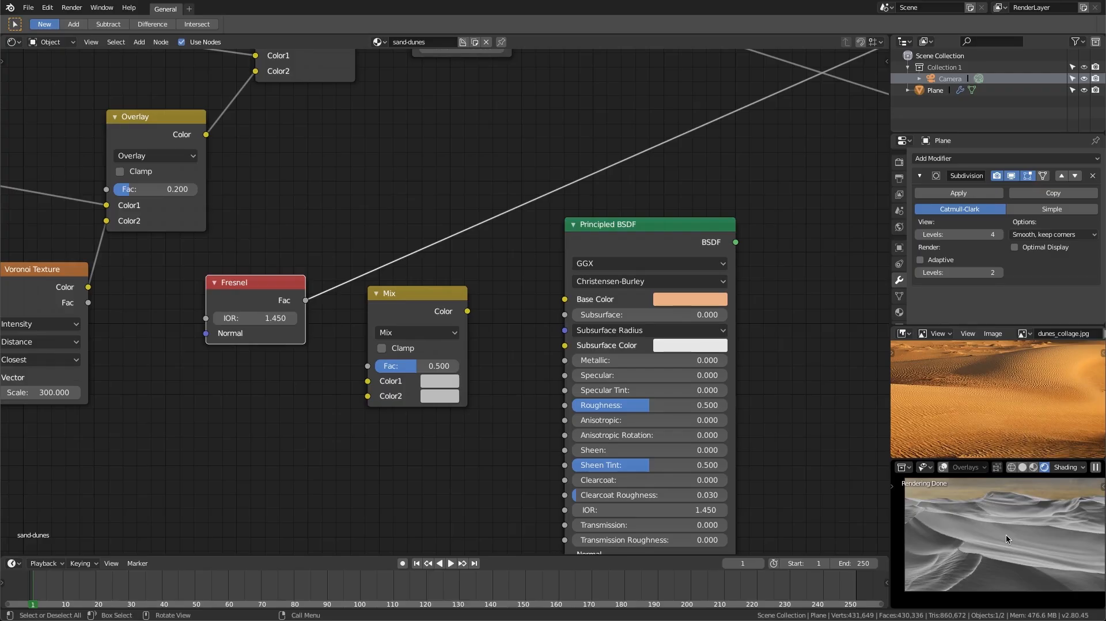
{"action": "left_click_drag", "start_coordinate": [305, 302], "coordinate": [368, 396]}
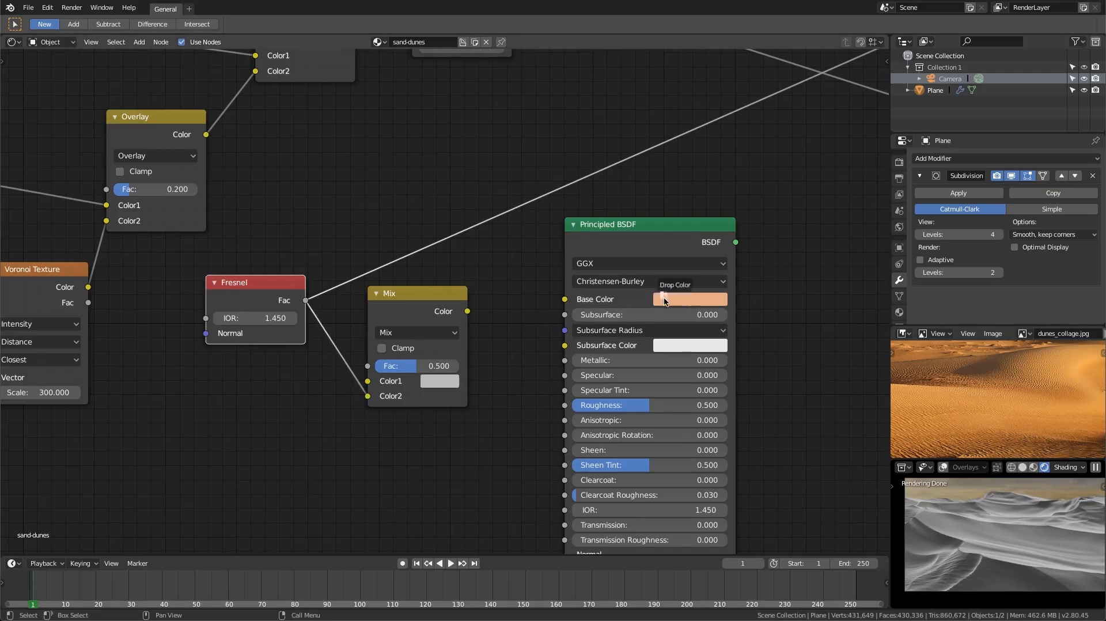
{"action": "left_click_drag", "start_coordinate": [441, 388], "coordinate": [441, 385]}
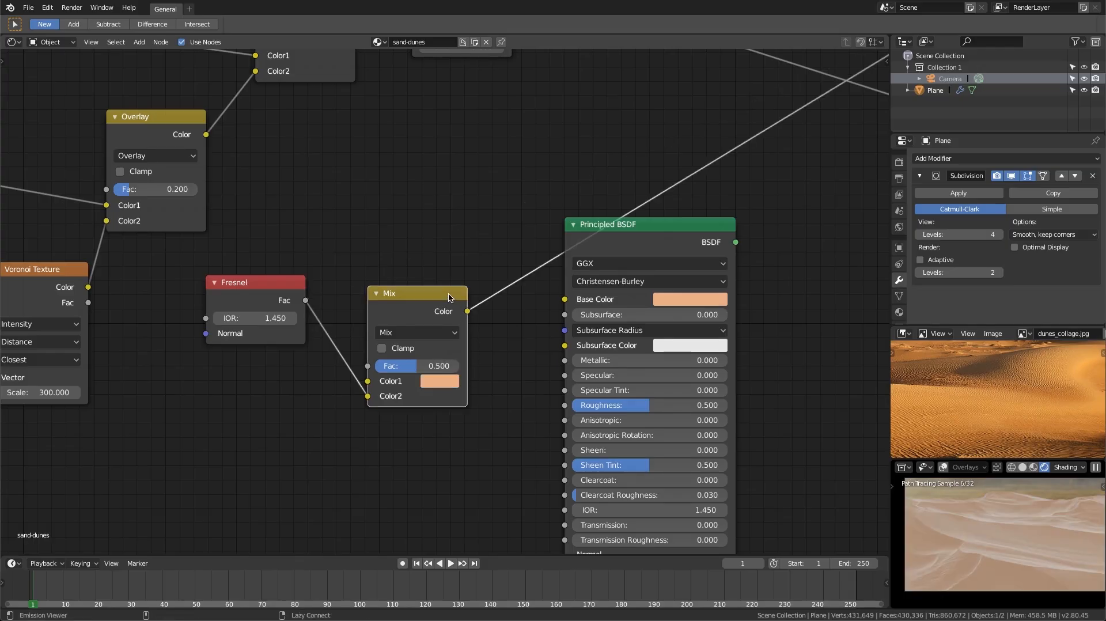
Set the Mix node's blend mode to Overlay and tone its Color1 down to a darker, less saturated brown
{"action": "left_click", "coordinate": [397, 333]}
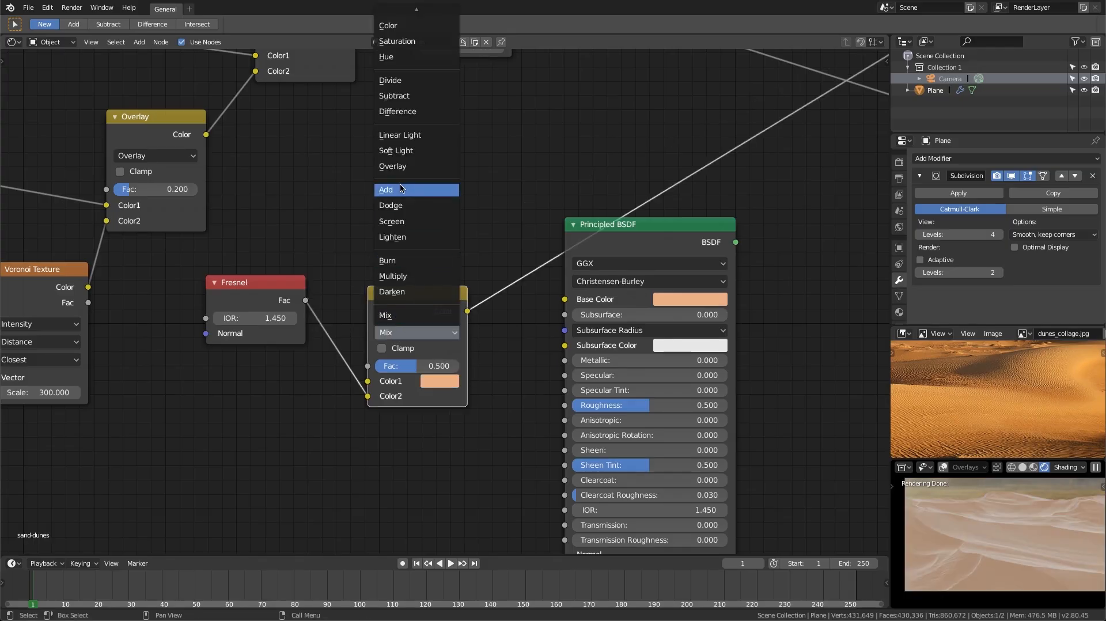
{"action": "left_click", "coordinate": [394, 191]}
{"action": "left_click", "coordinate": [406, 333]}
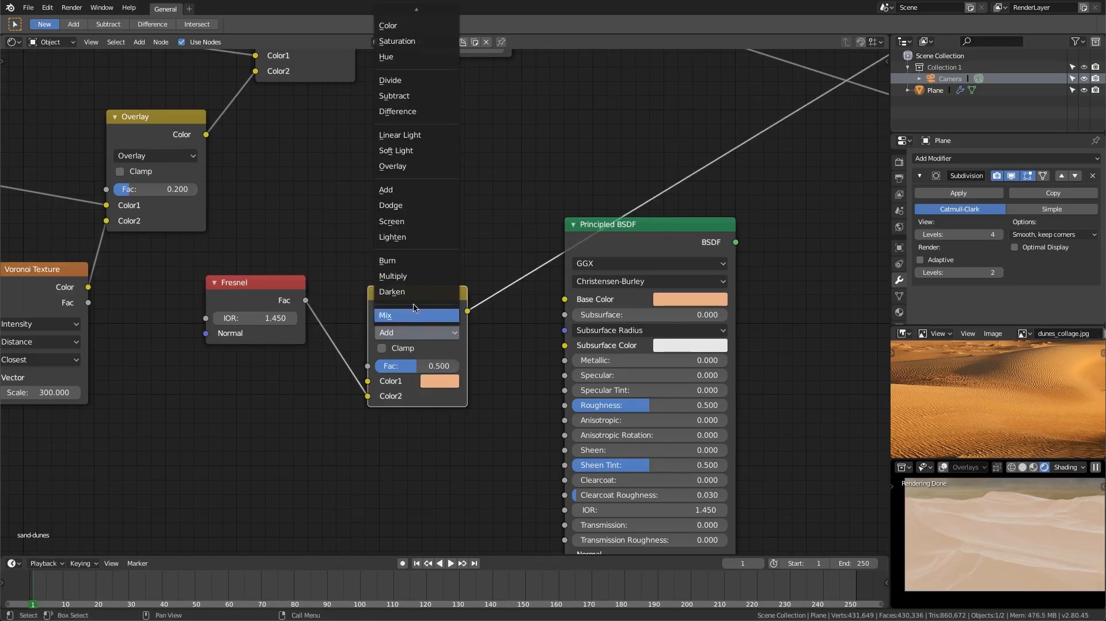
{"action": "left_click", "coordinate": [402, 168]}
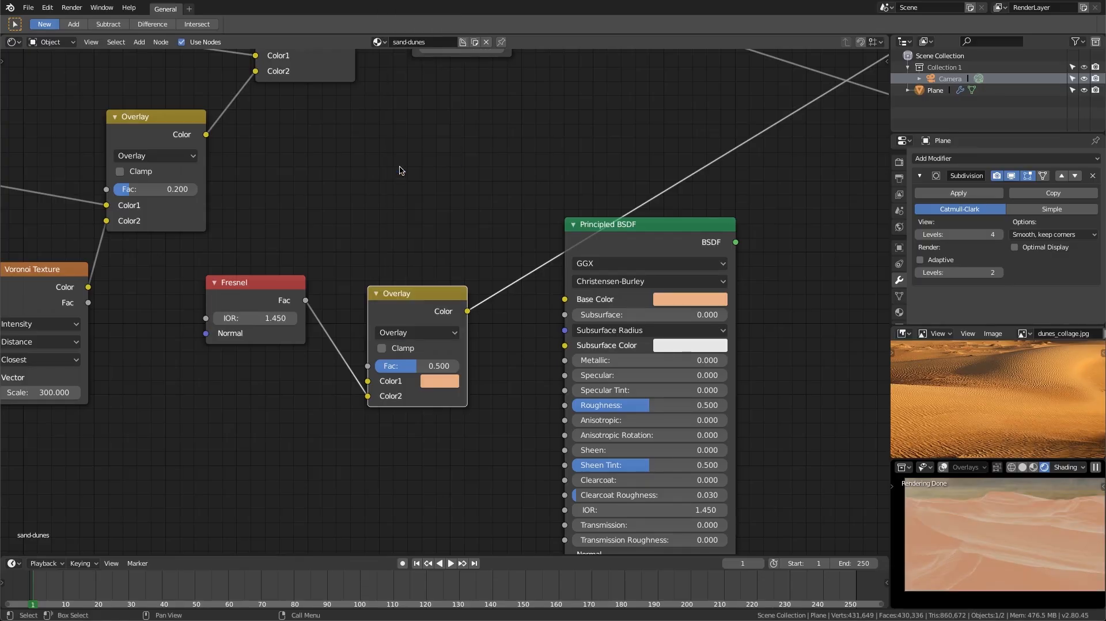
{"action": "left_click", "coordinate": [442, 382]}
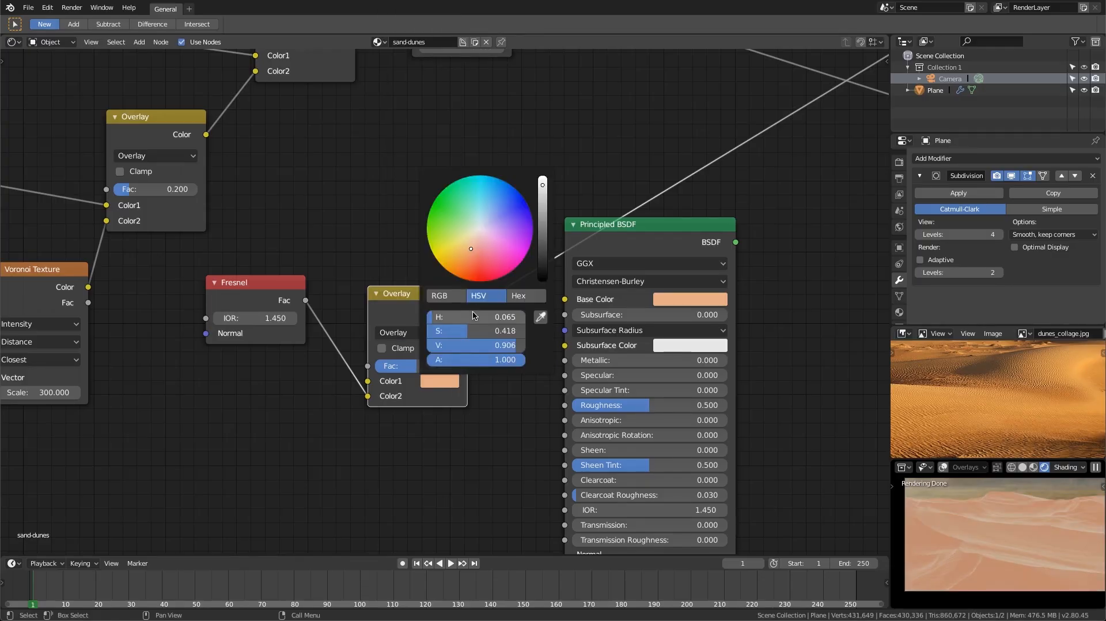
{"action": "left_click_drag", "start_coordinate": [464, 333], "coordinate": [438, 346]}
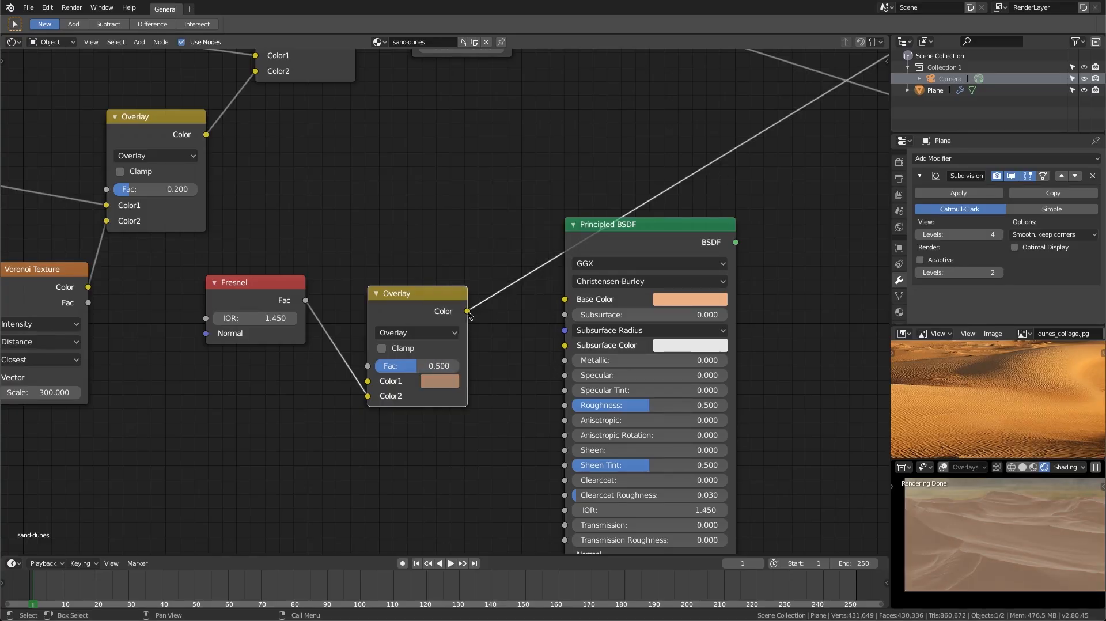
Connect the Overlay colour to the Principled BSDF's Base Color and route the shader back to the Material Output surface
{"action": "left_click_drag", "start_coordinate": [468, 312], "coordinate": [565, 299]}
{"action": "middle_click_drag", "start_coordinate": [565, 299], "coordinate": [419, 320]}
{"action": "left_click", "coordinate": [592, 257], "text": "ctrl+shift"}
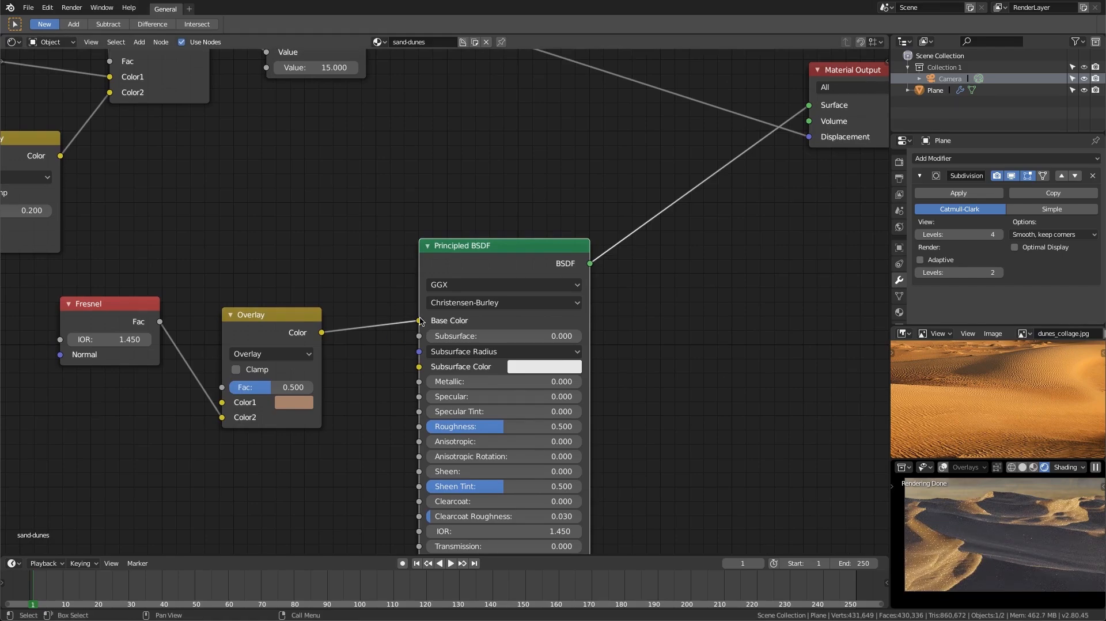
Compare the dunes with and without the Fresnel overlay, using the same brown as plain base colour, and leave the overlay connected
{"action": "left_click_drag", "start_coordinate": [420, 321], "coordinate": [377, 331]}
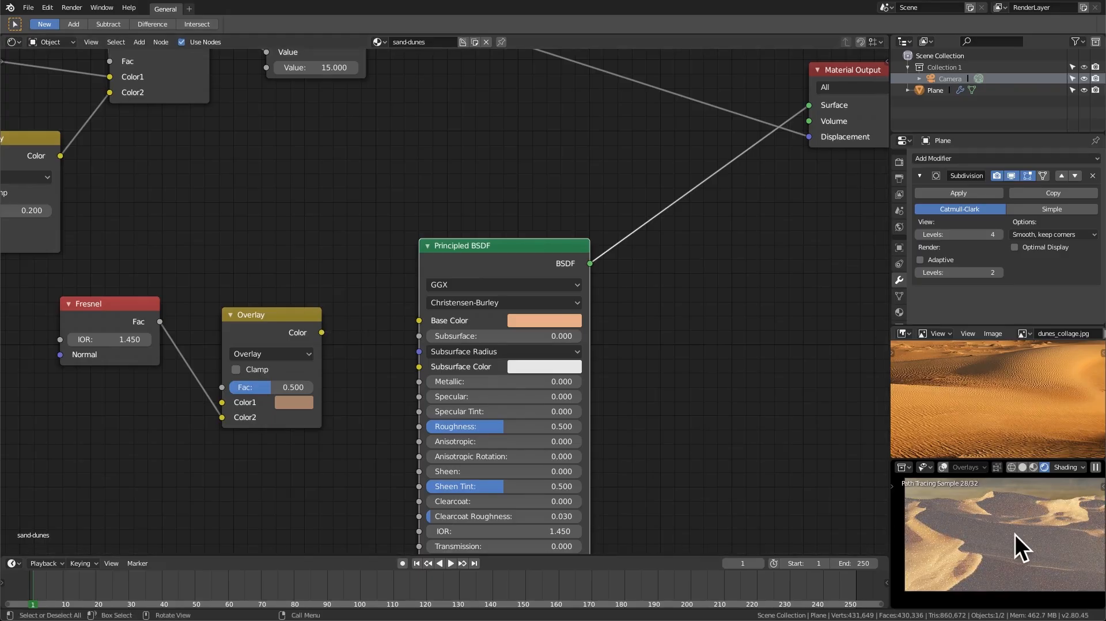
{"action": "left_click_drag", "start_coordinate": [520, 329], "coordinate": [528, 325]}
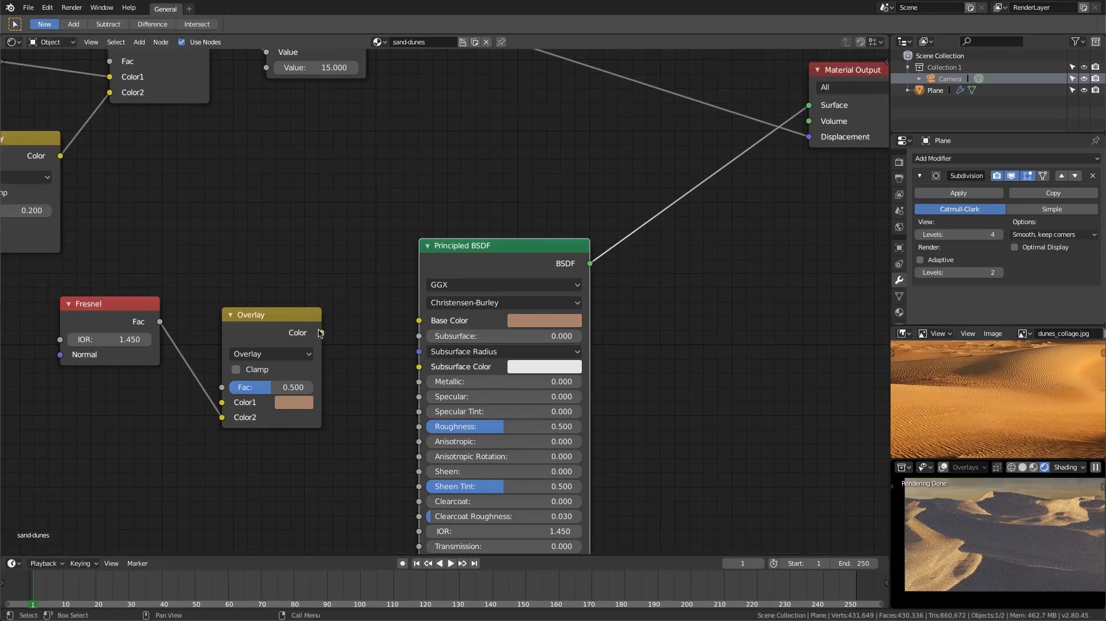
{"action": "left_click_drag", "start_coordinate": [321, 333], "coordinate": [419, 320]}
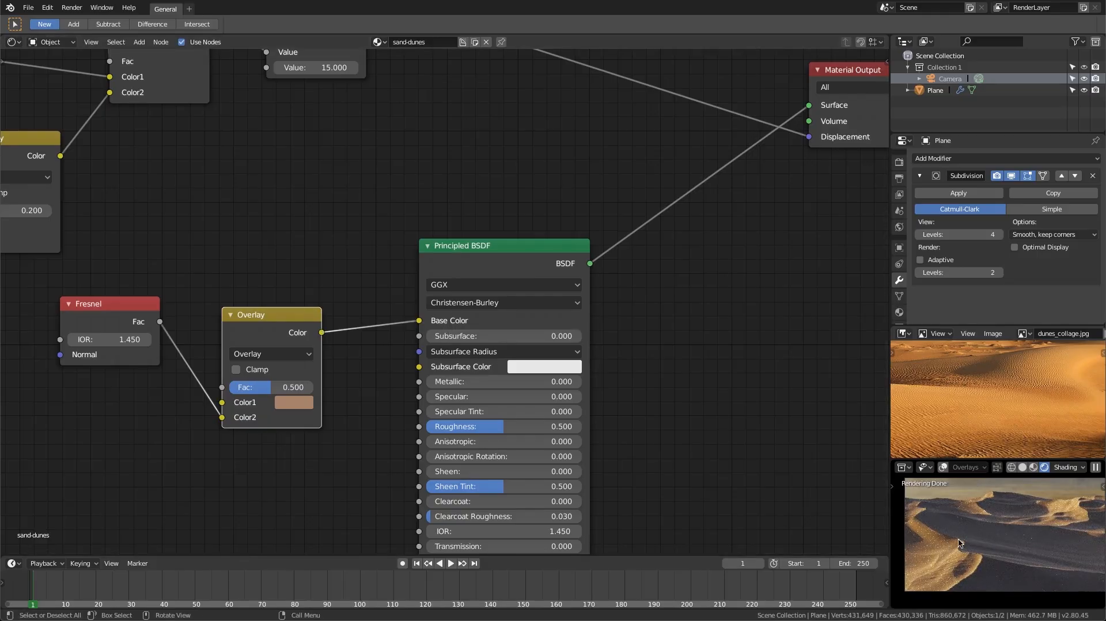
{"action": "left_click_drag", "start_coordinate": [419, 320], "coordinate": [388, 323]}
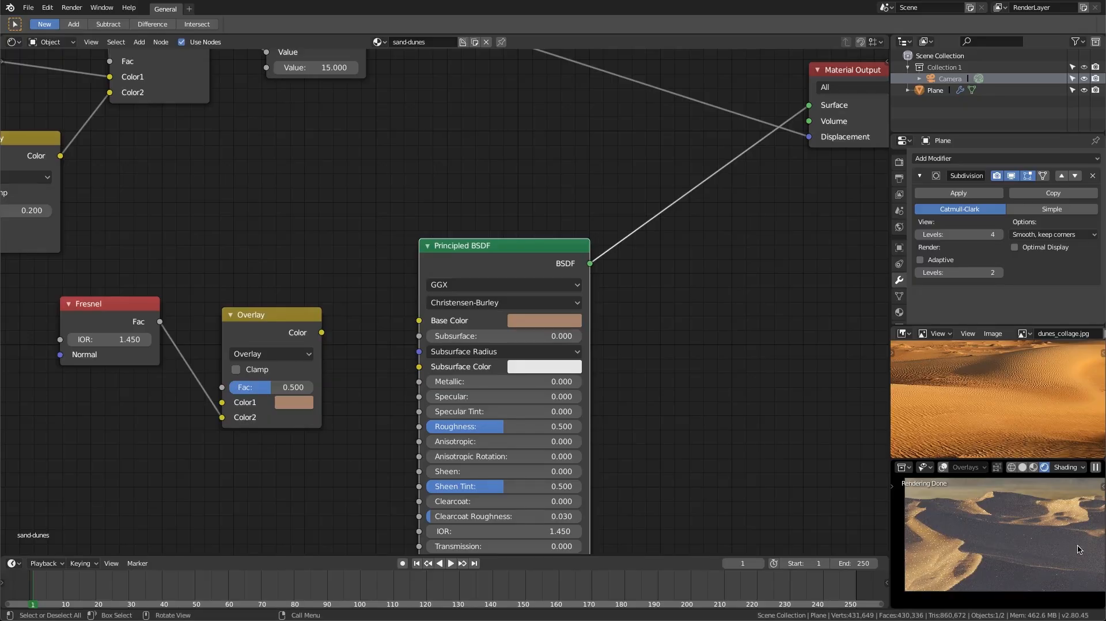
{"action": "left_click_drag", "start_coordinate": [321, 333], "coordinate": [421, 322]}
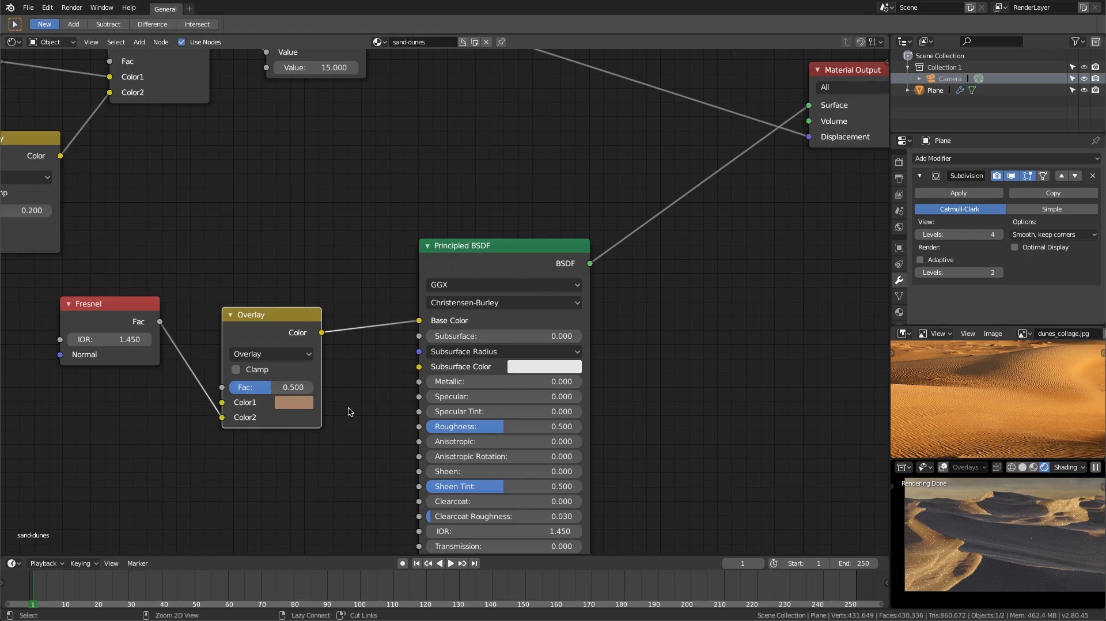
{"action": "left_click", "coordinate": [71, 7]}
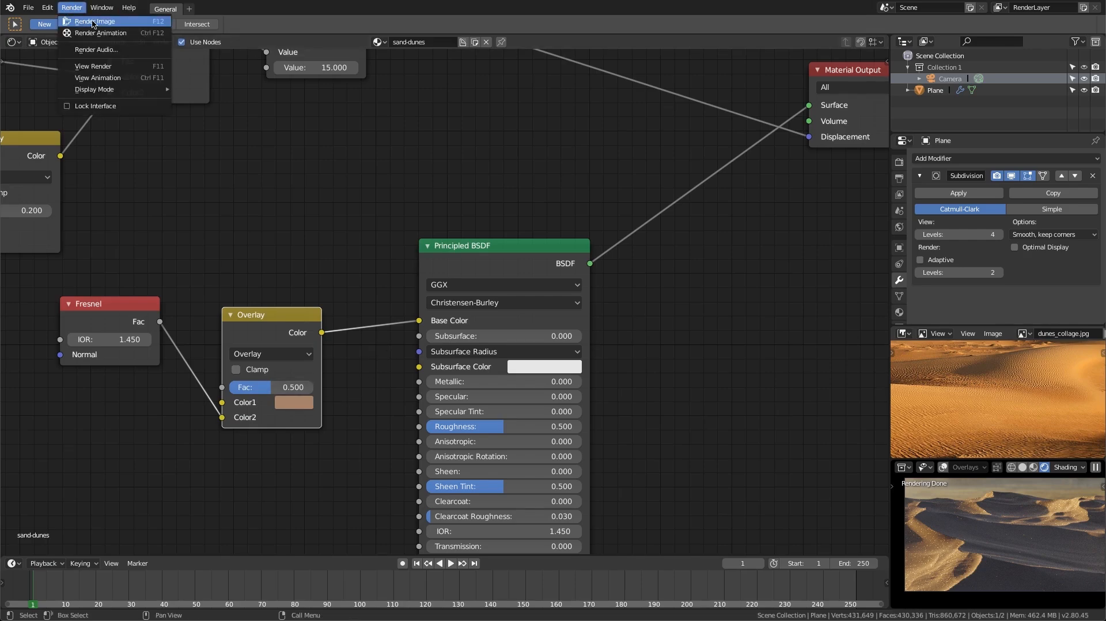
{"action": "left_click", "coordinate": [95, 22]}
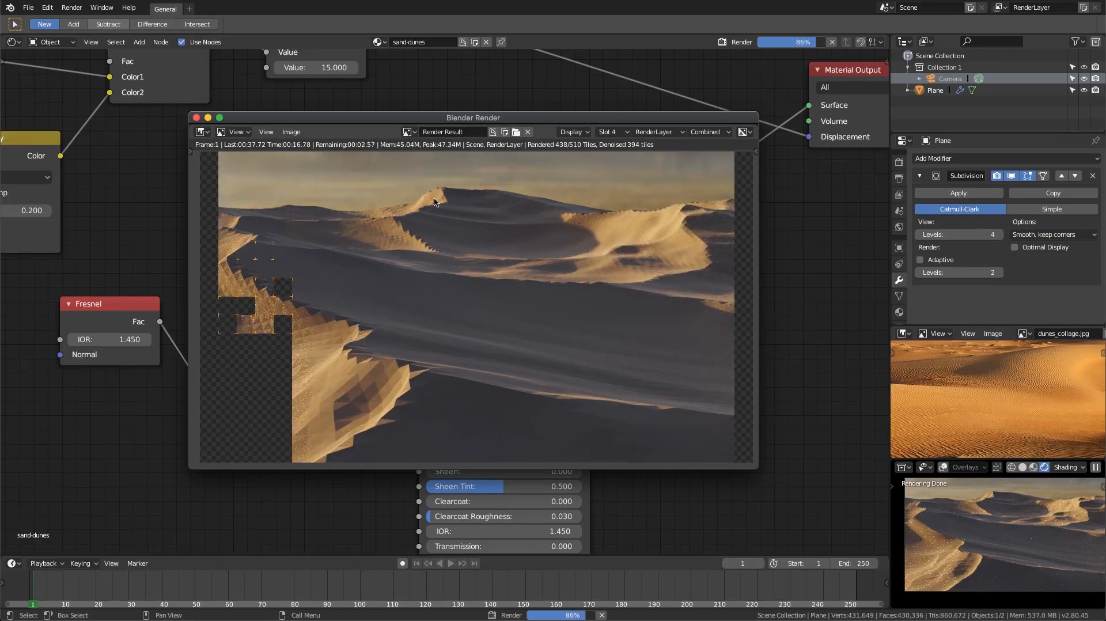
{"action": "key", "text": "Escape"}
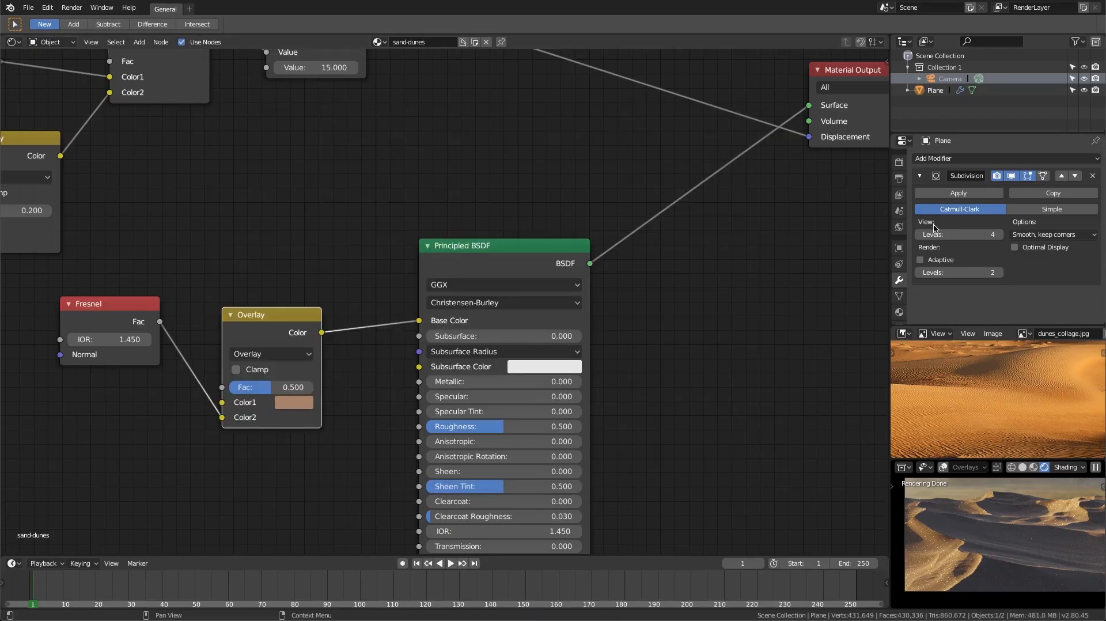
Render the image into Slot 4 with the viewport preview paused and Adaptive subdivision enabled on the plane
{"action": "left_click", "coordinate": [1096, 467]}
{"action": "left_click", "coordinate": [920, 260]}
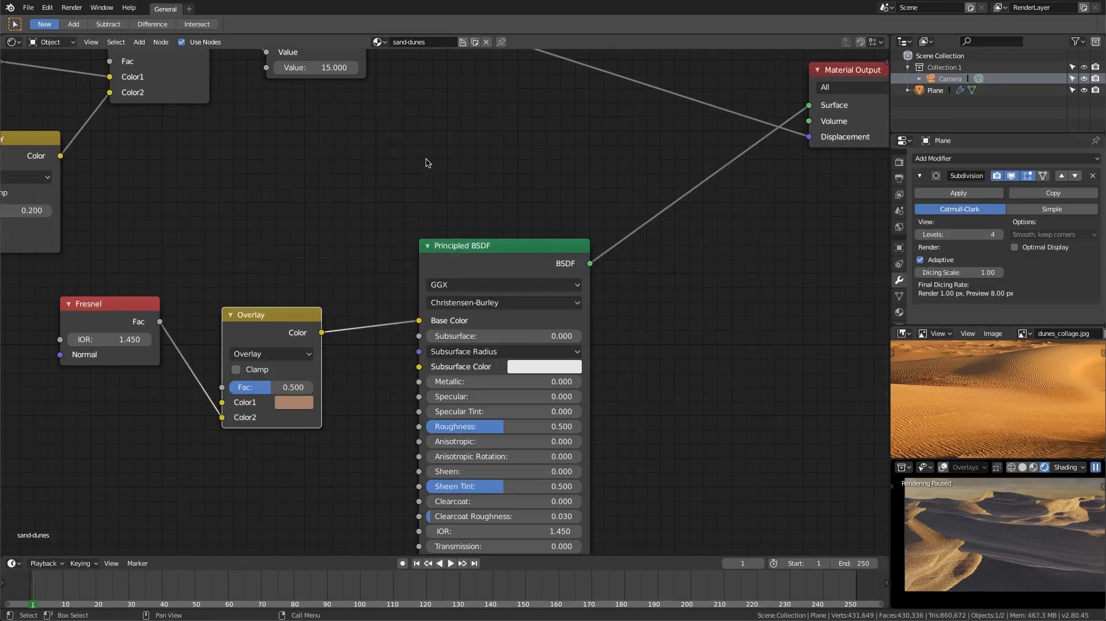
{"action": "left_click", "coordinate": [72, 7]}
{"action": "left_click", "coordinate": [87, 21]}
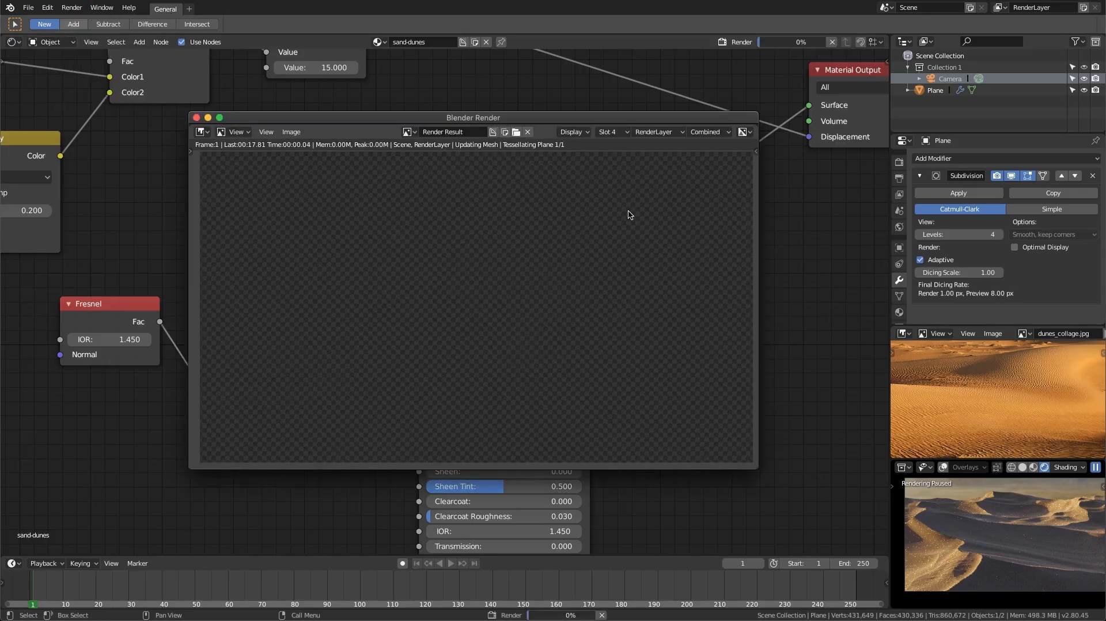
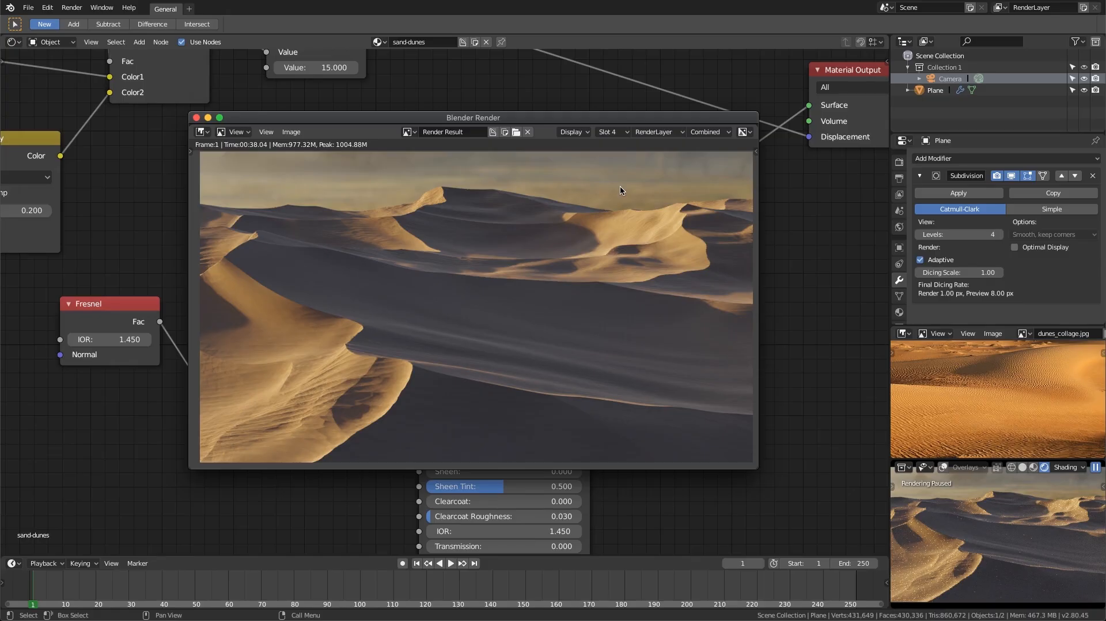
{"action": "left_click", "coordinate": [795, 237]}
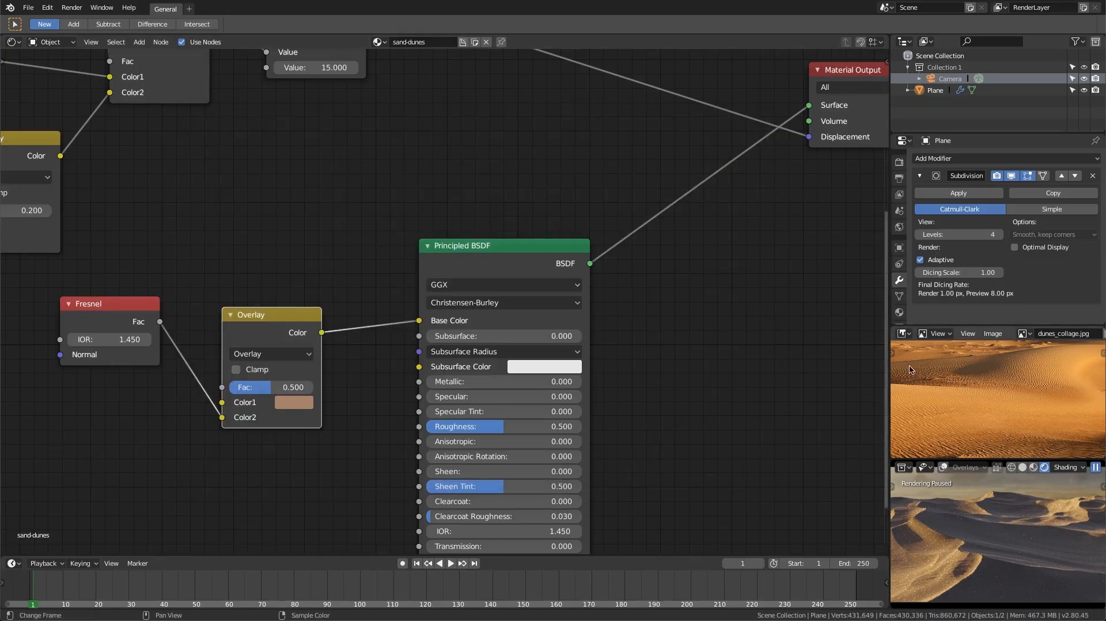
Examine the lit and shaded sand colours in the dunes_collage.jpg reference photos in a maximized view
{"action": "scroll", "coordinate": [1000, 396], "scroll_direction": "down", "scroll_amount": 3}
{"action": "scroll", "coordinate": [1001, 395], "scroll_direction": "down", "scroll_amount": 3}
{"action": "middle_click_drag", "start_coordinate": [1001, 395], "coordinate": [980, 423]}
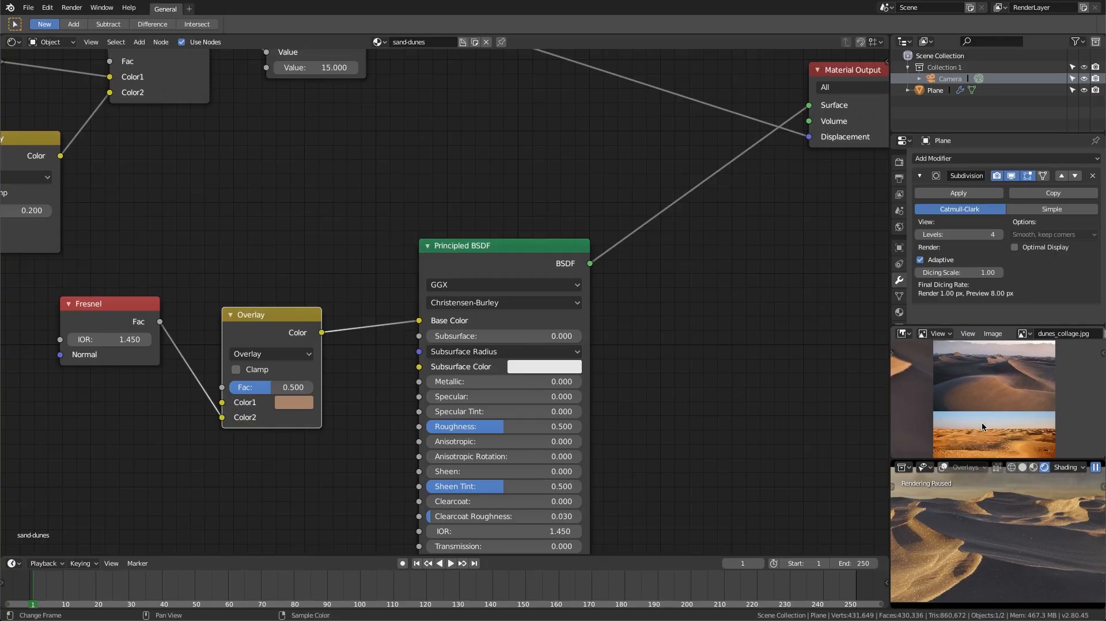
{"action": "key", "text": "ctrl+space"}
{"action": "scroll", "coordinate": [525, 330], "scroll_direction": "up", "scroll_amount": 4}
{"action": "middle_click_drag", "start_coordinate": [467, 308], "coordinate": [736, 347]}
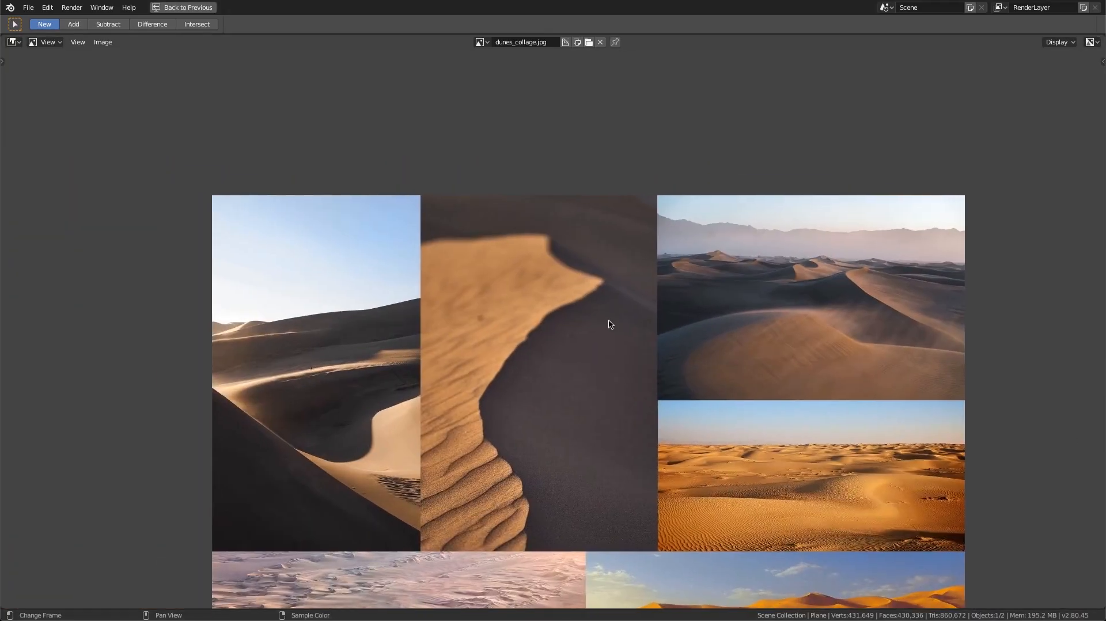
{"action": "middle_click_drag", "start_coordinate": [599, 318], "coordinate": [463, 309], "text": "ctrl"}
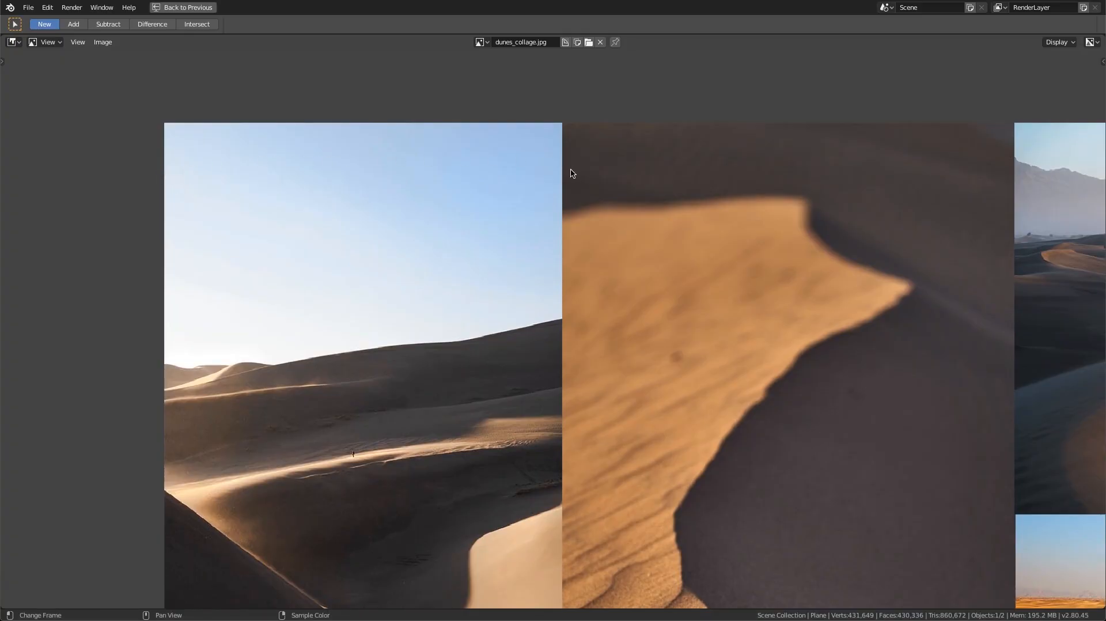
{"action": "scroll", "coordinate": [572, 174], "scroll_direction": "down", "scroll_amount": 4}
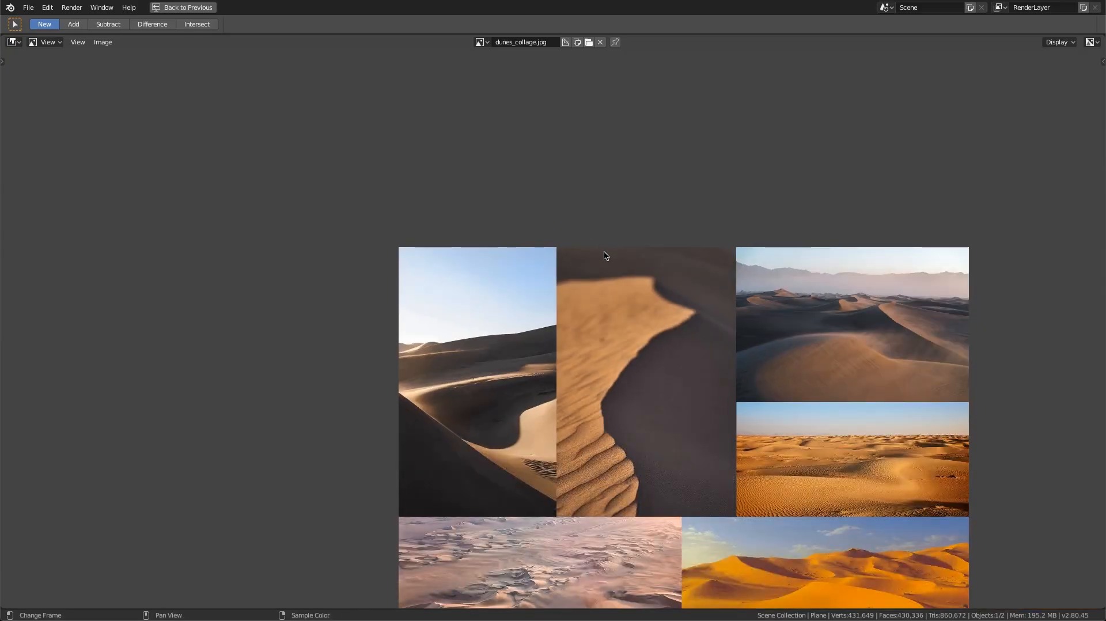
{"action": "key", "text": "ctrl+space"}
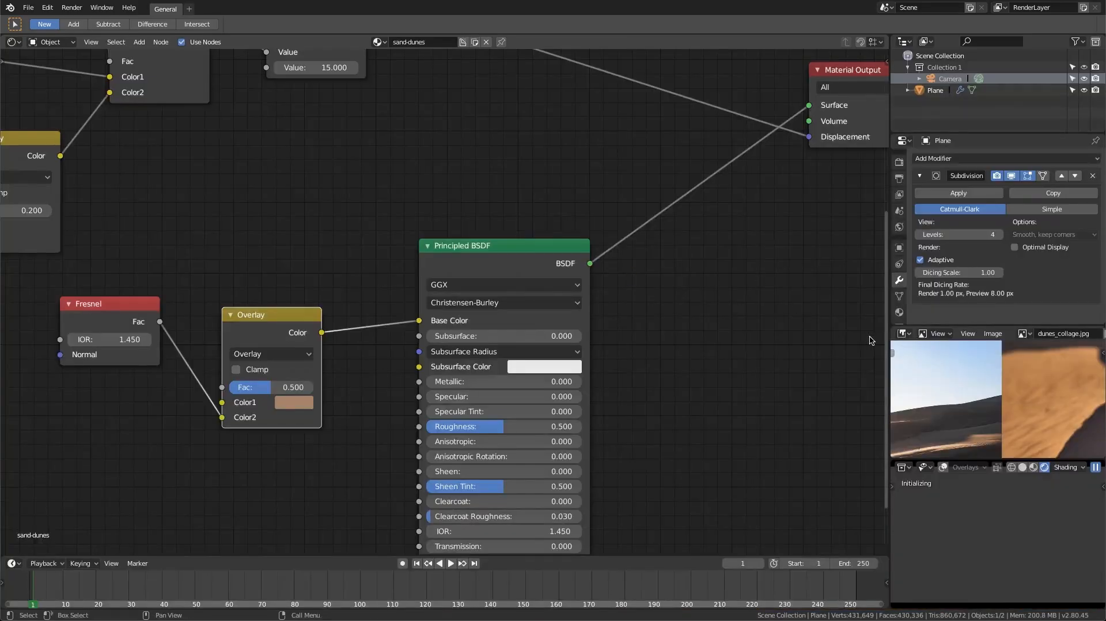
Disable Adaptive subdivision, resume the viewport render and switch the node editor to the World shader nodes
{"action": "left_click", "coordinate": [920, 260]}
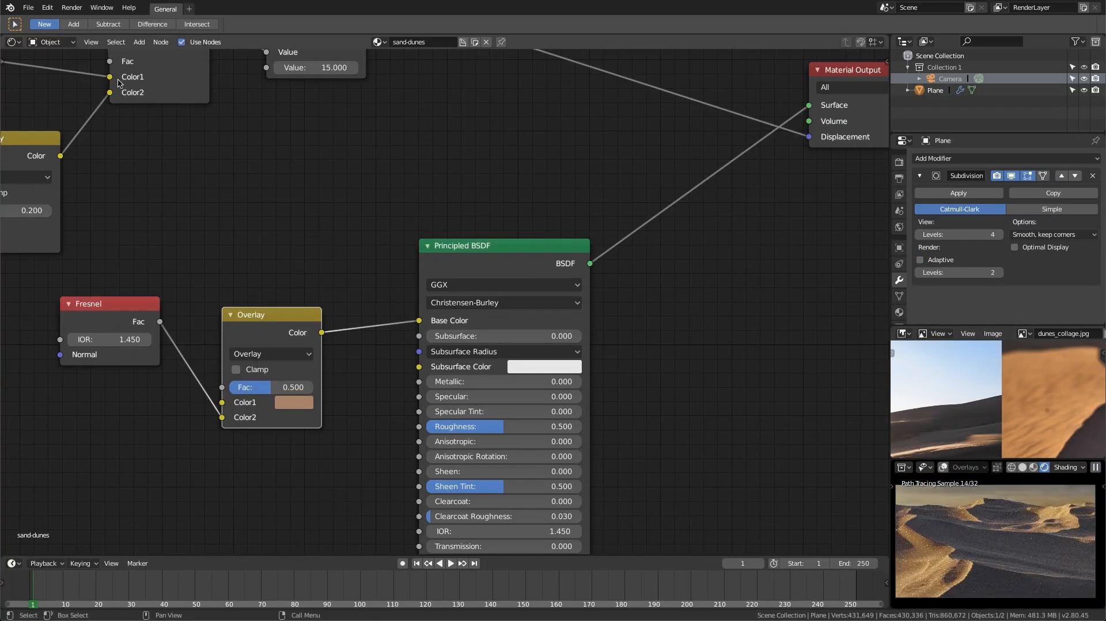
{"action": "left_click", "coordinate": [51, 42]}
{"action": "left_click", "coordinate": [56, 69]}
{"action": "middle_click_drag", "start_coordinate": [114, 137], "coordinate": [693, 232], "text": "shift"}
{"action": "middle_click_drag", "start_coordinate": [353, 184], "coordinate": [500, 166], "text": "shift"}
{"action": "middle_click_drag", "start_coordinate": [499, 167], "coordinate": [499, 160], "text": "ctrl"}
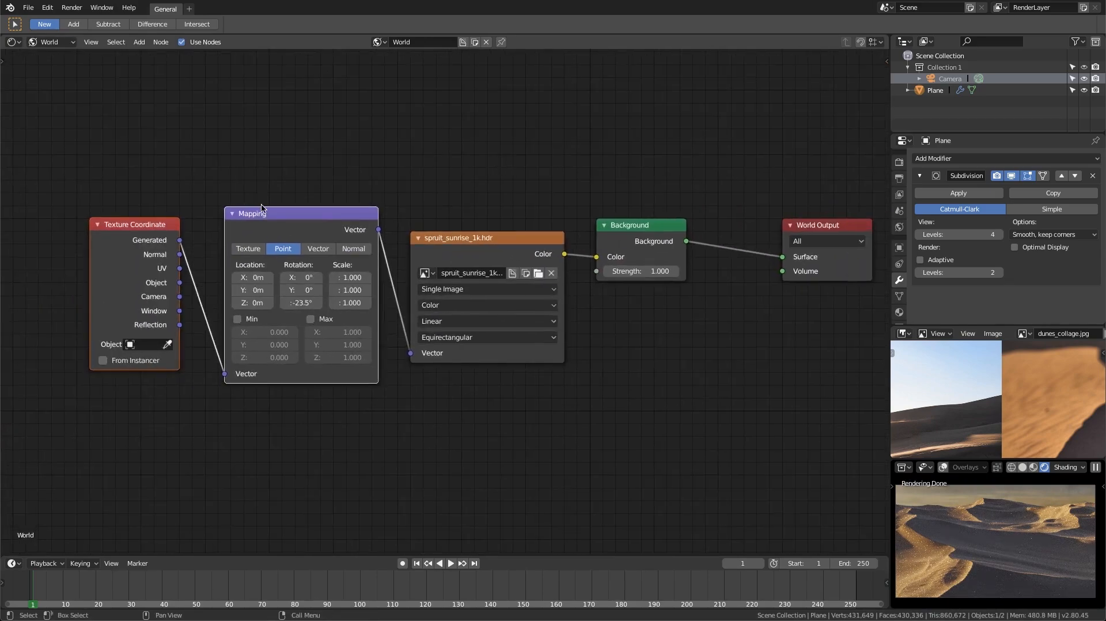
Set the Z rotation of the environment's Mapping node to -23.6°
{"action": "middle_click_drag", "start_coordinate": [336, 220], "coordinate": [283, 214], "text": "shift"}
{"action": "middle_click_drag", "start_coordinate": [283, 214], "coordinate": [287, 260], "text": "ctrl"}
{"action": "left_click_drag", "start_coordinate": [224, 298], "coordinate": [230, 298]}
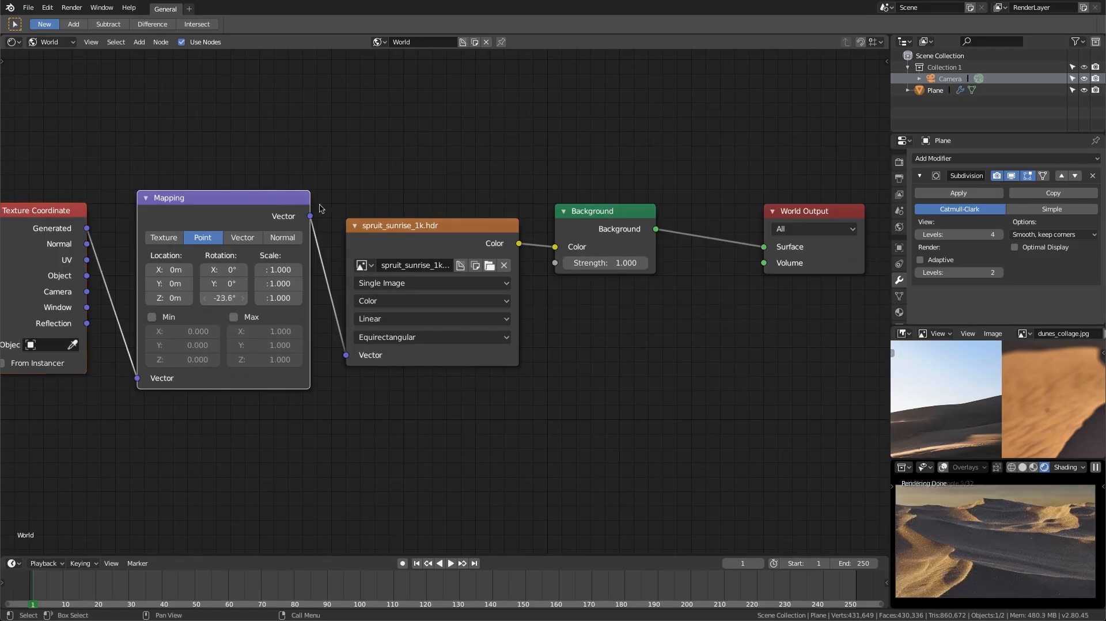
Duplicate the Mapping, spruit_sunrise_1k.hdr and Background nodes and place the copies below the originals
{"action": "left_click", "coordinate": [437, 227], "text": "shift"}
{"action": "left_click", "coordinate": [570, 215], "text": "shift"}
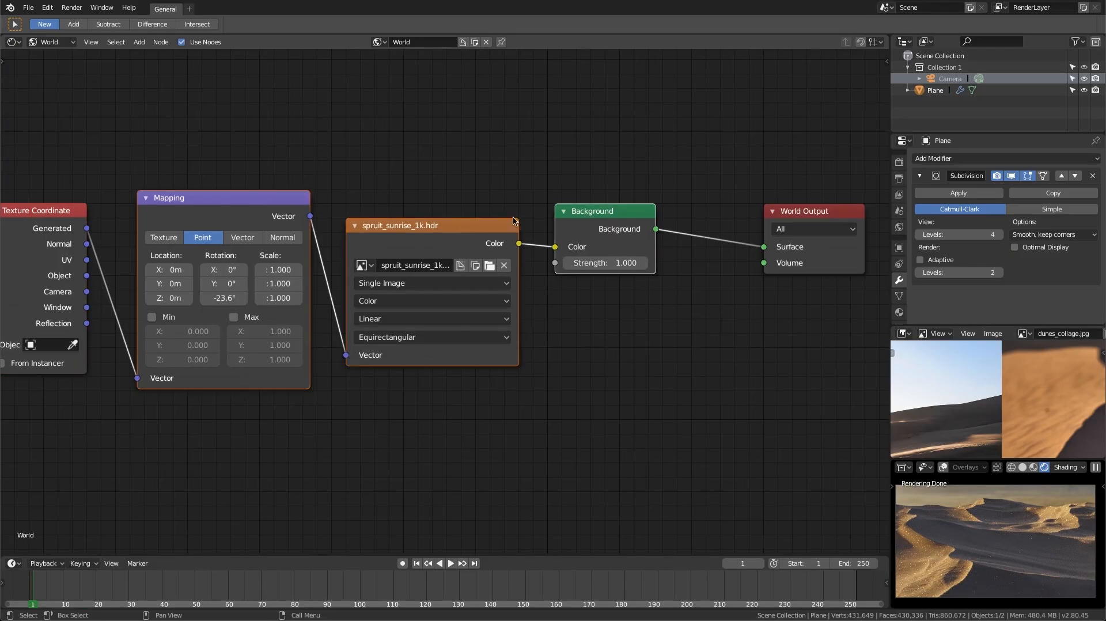
{"action": "middle_click_drag", "start_coordinate": [450, 196], "coordinate": [450, 177]}
{"action": "key", "text": "shift+d"}
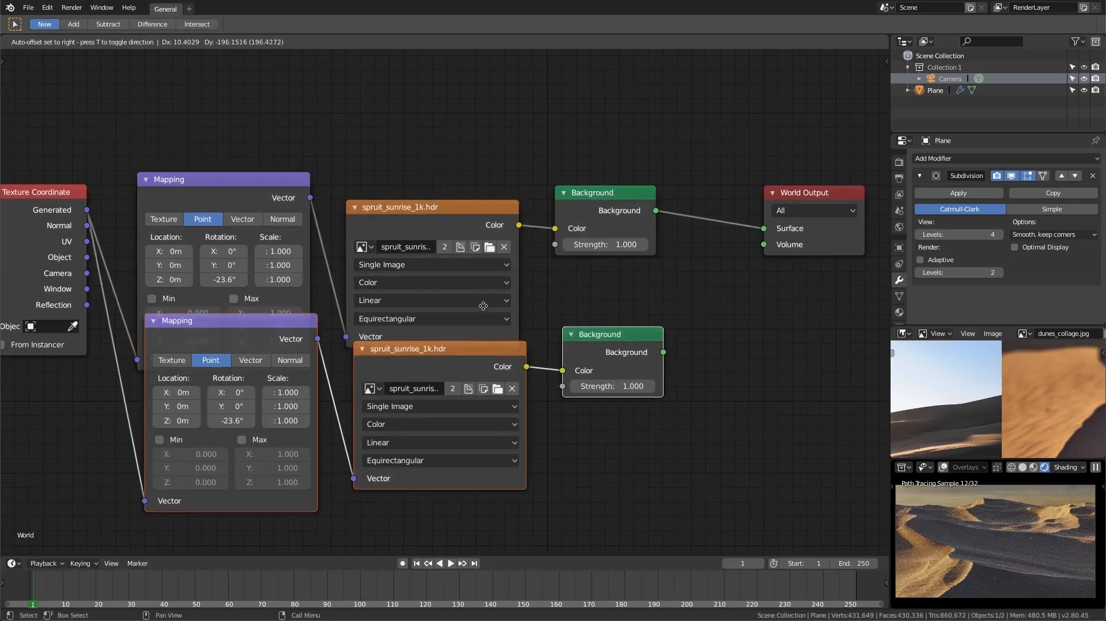
{"action": "left_click", "coordinate": [476, 374]}
Move the World Output node farther from the two Background nodes to make room between them
{"action": "scroll", "coordinate": [588, 210], "scroll_direction": "down", "scroll_amount": 3}
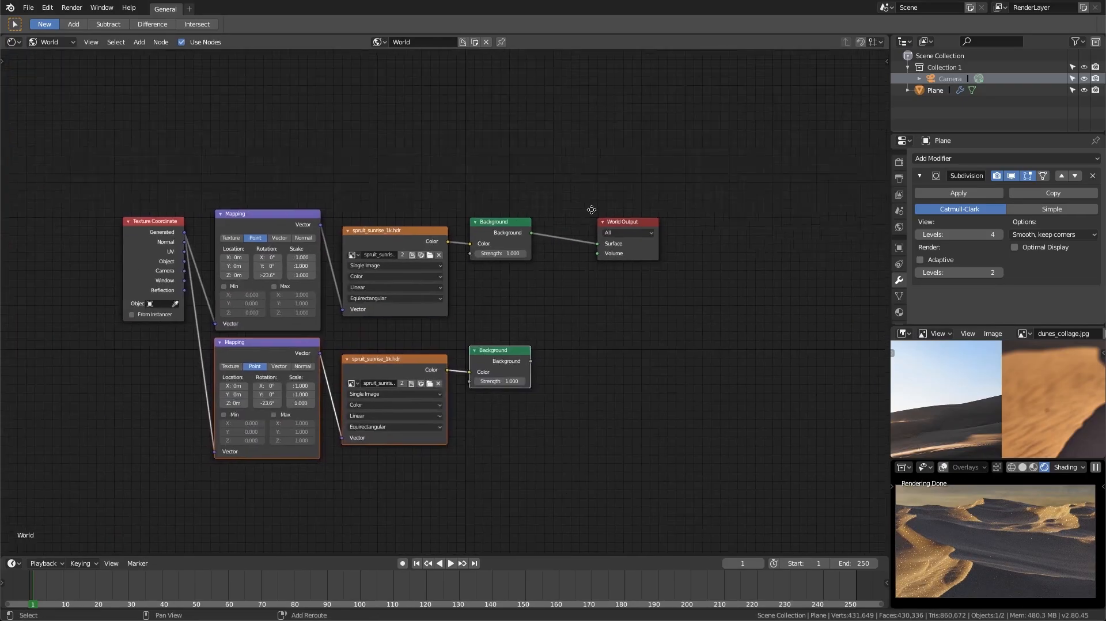
{"action": "scroll", "coordinate": [634, 207], "scroll_direction": "up", "scroll_amount": 2}
{"action": "left_click_drag", "start_coordinate": [680, 206], "coordinate": [754, 255]}
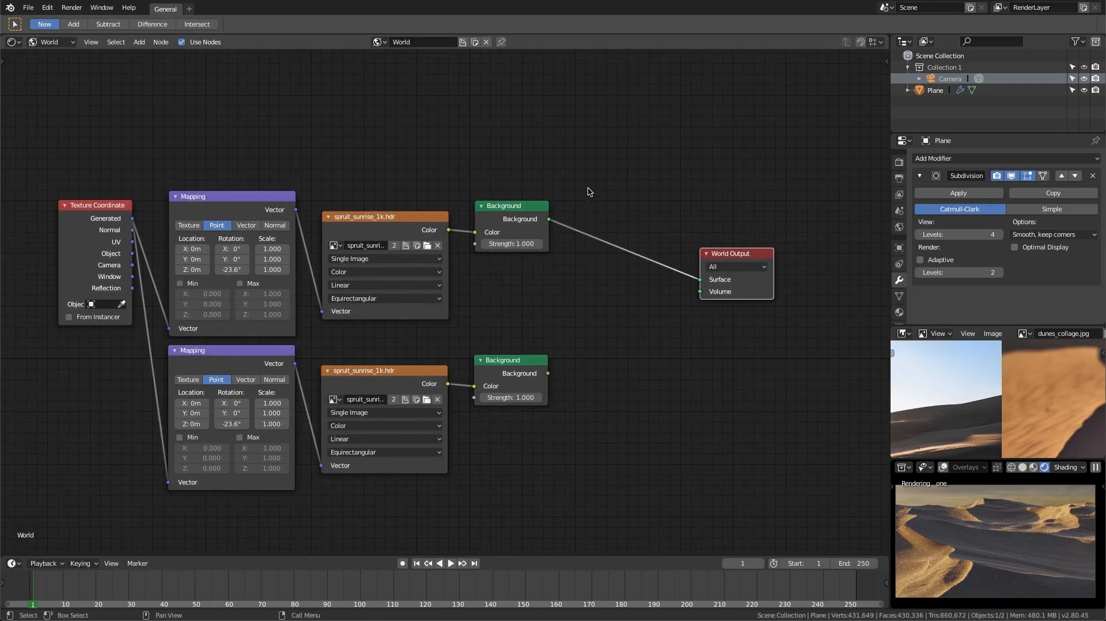
Insert a Mix Shader between the upper Background and World Output nodes, and connect the lower Background to its second Shader input
{"action": "middle_click_drag", "start_coordinate": [579, 189], "coordinate": [546, 223]}
{"action": "scroll", "coordinate": [546, 222], "scroll_direction": "up", "scroll_amount": 1}
{"action": "key", "text": "shift+a"}
{"action": "mouse_move", "coordinate": [586, 182]}
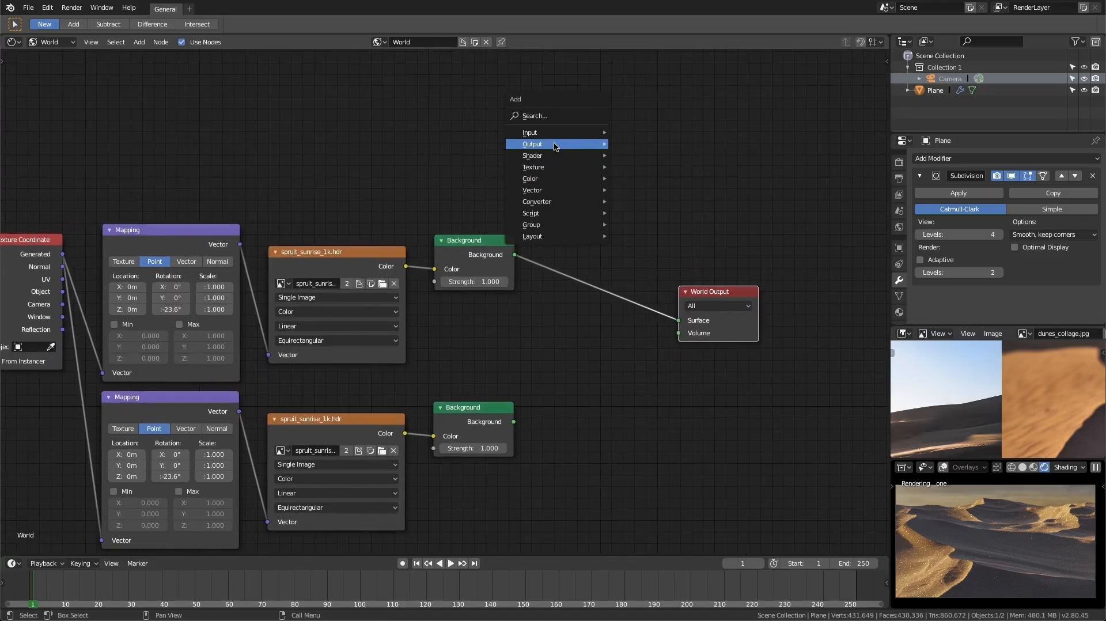
{"action": "mouse_move", "coordinate": [533, 156]}
{"action": "left_click", "coordinate": [640, 179]}
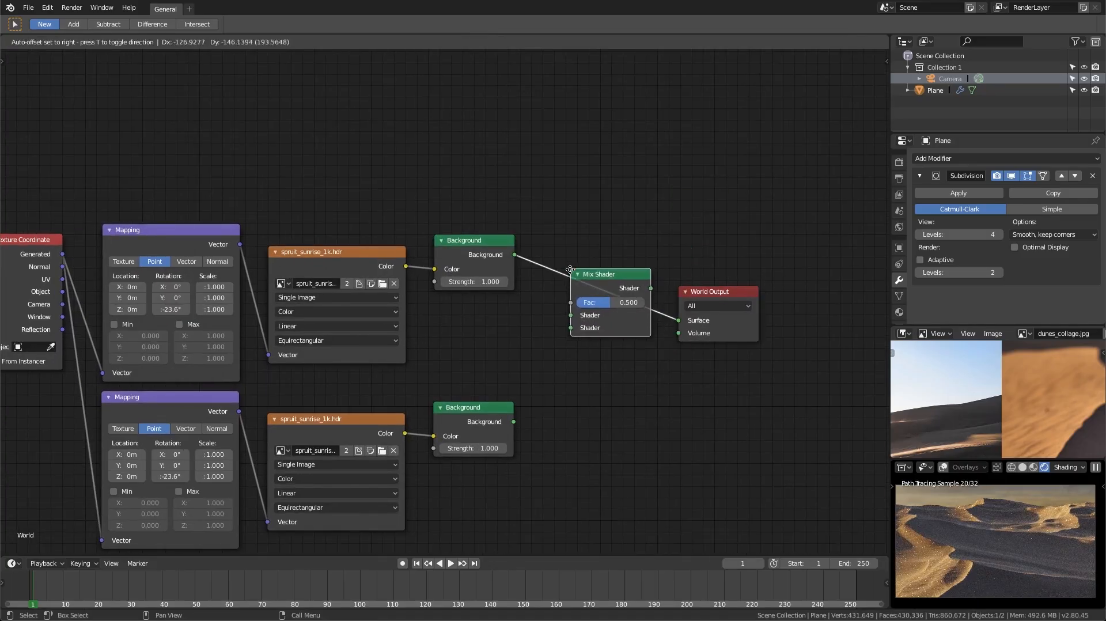
{"action": "left_click", "coordinate": [570, 269]}
{"action": "left_click_drag", "start_coordinate": [514, 421], "coordinate": [570, 329]}
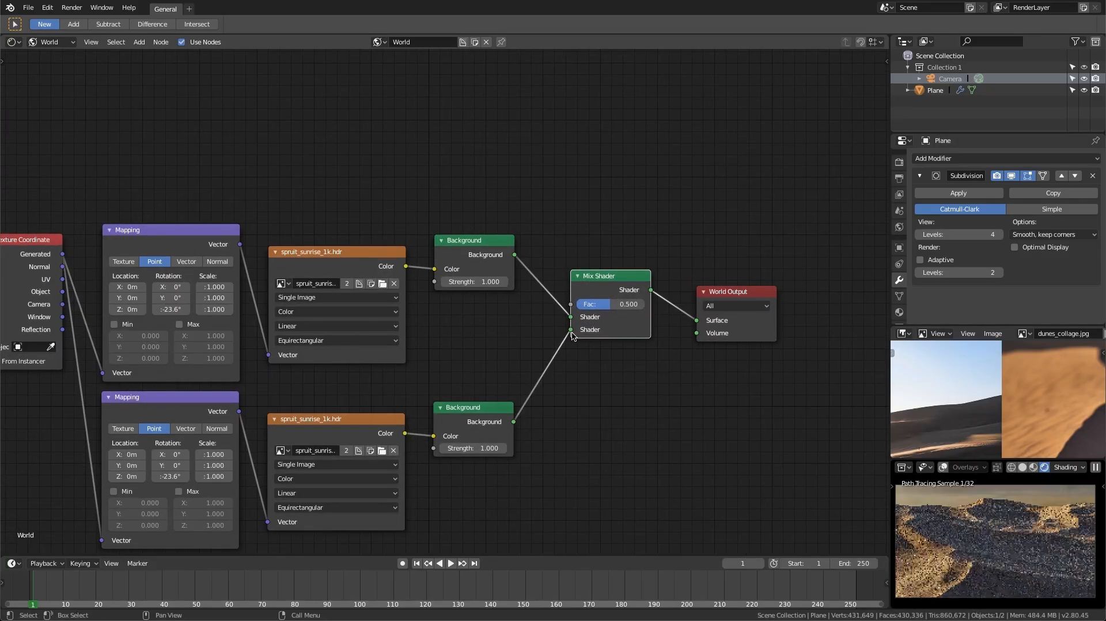
Add a Light Path node above the Background nodes and connect its Is Camera Ray output to the Mix Shader's Fac
{"action": "scroll", "coordinate": [578, 345], "scroll_direction": "down", "scroll_amount": 2}
{"action": "middle_click_drag", "start_coordinate": [503, 170], "coordinate": [508, 254]}
{"action": "scroll", "coordinate": [509, 254], "scroll_direction": "up", "scroll_amount": 1}
{"action": "key", "text": "shift+a"}
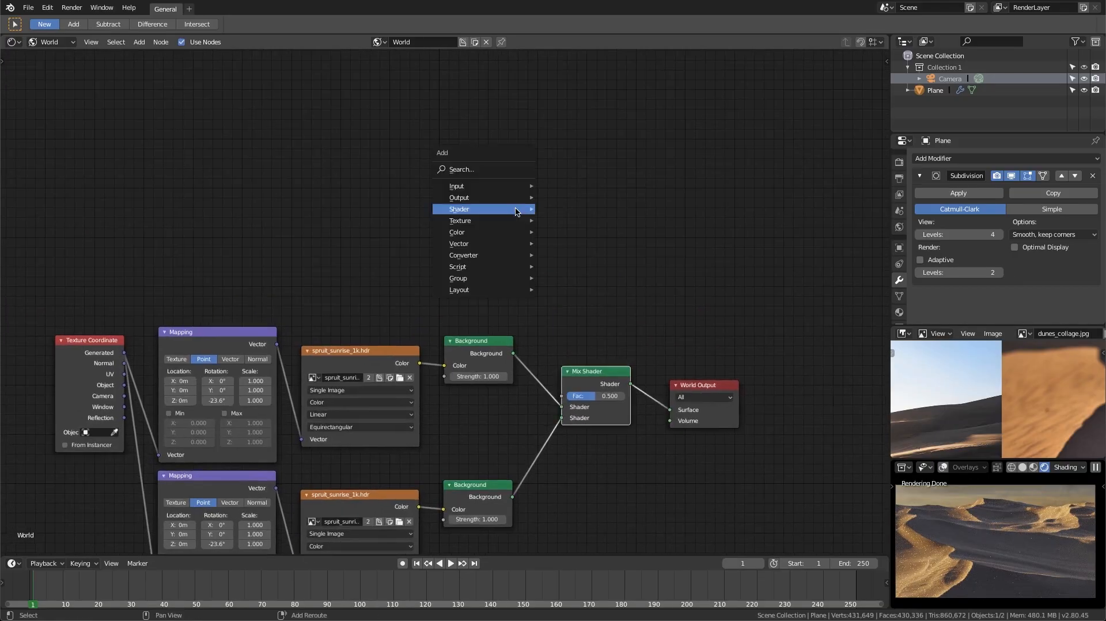
{"action": "mouse_move", "coordinate": [507, 186]}
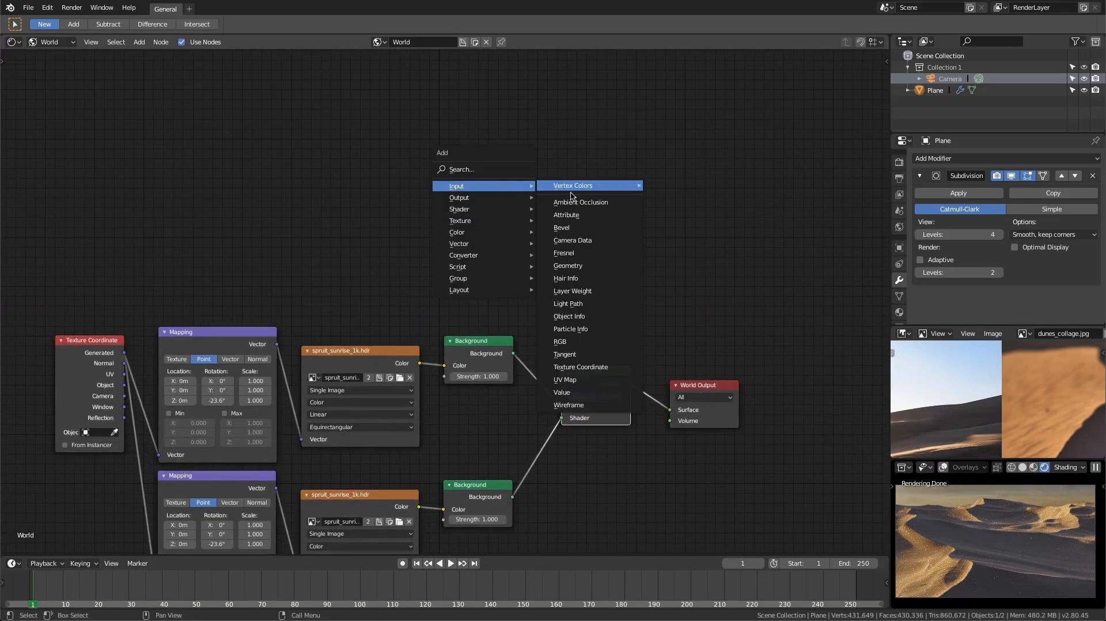
{"action": "left_click", "coordinate": [576, 304]}
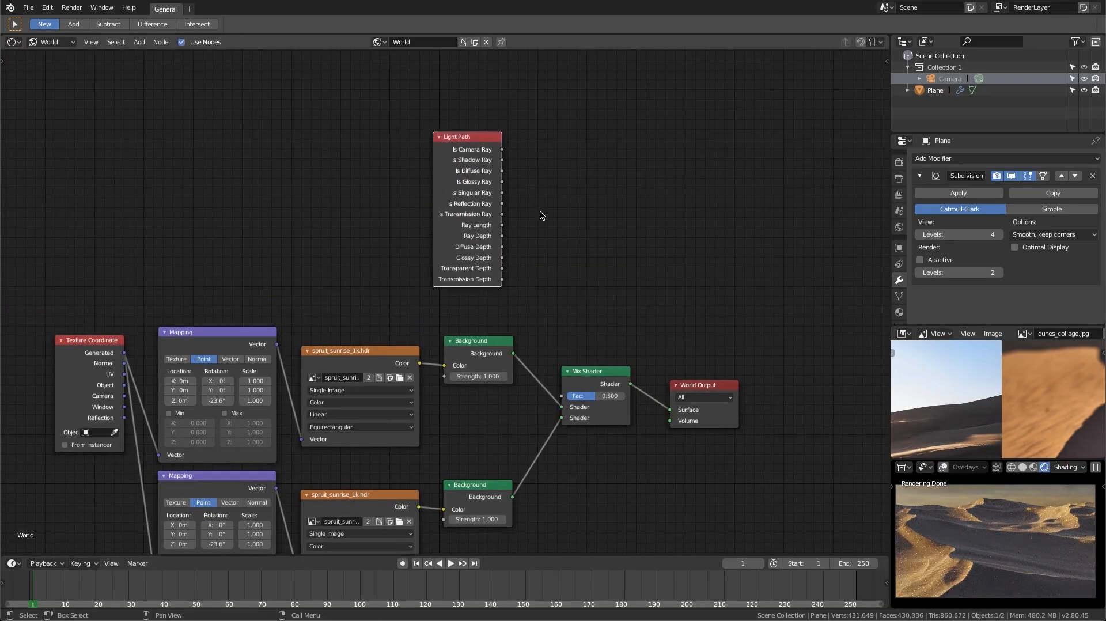
{"action": "middle_click_drag", "start_coordinate": [541, 215], "coordinate": [470, 212]}
{"action": "scroll", "coordinate": [470, 212], "scroll_direction": "up", "scroll_amount": 1}
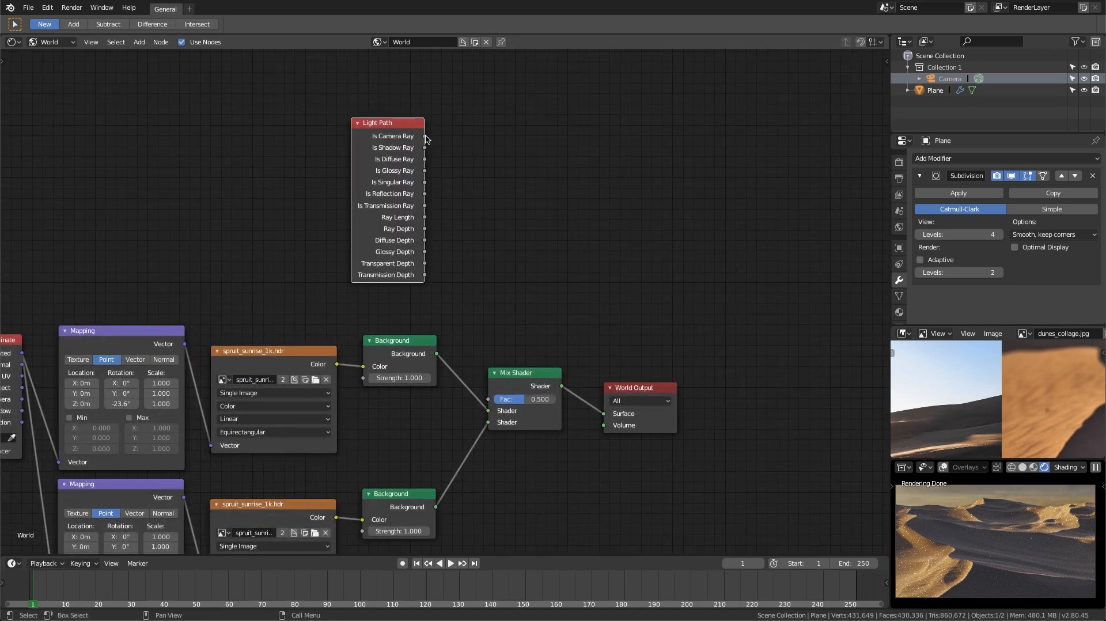
{"action": "left_click_drag", "start_coordinate": [424, 137], "coordinate": [488, 399]}
{"action": "middle_click_drag", "start_coordinate": [518, 358], "coordinate": [544, 300]}
{"action": "scroll", "coordinate": [545, 300], "scroll_direction": "up", "scroll_amount": 1}
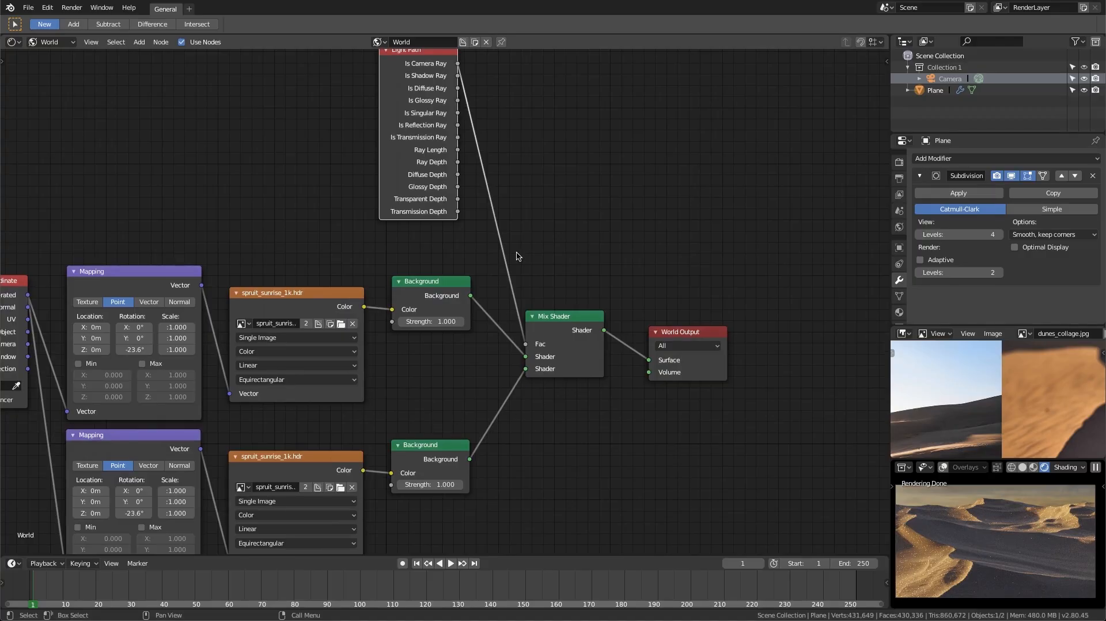
{"action": "middle_click_drag", "start_coordinate": [469, 237], "coordinate": [475, 248]}
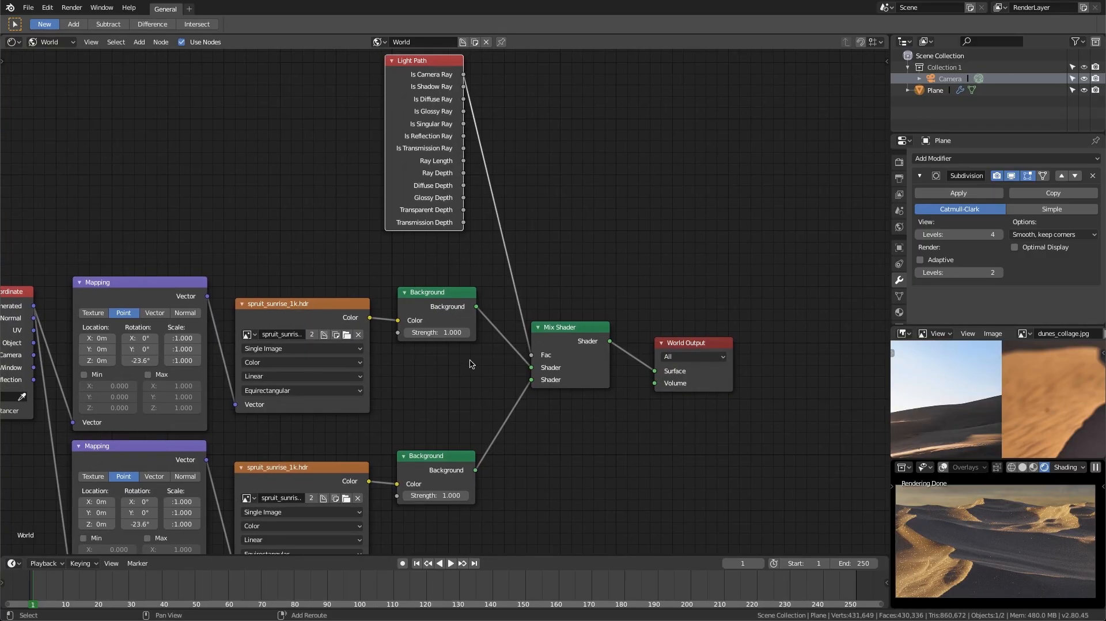
Set the lower Mapping node's rotation to -36.9° on X and -8.4° on Y
{"action": "middle_click_drag", "start_coordinate": [470, 361], "coordinate": [524, 281]}
{"action": "middle_click_drag", "start_coordinate": [429, 310], "coordinate": [394, 408]}
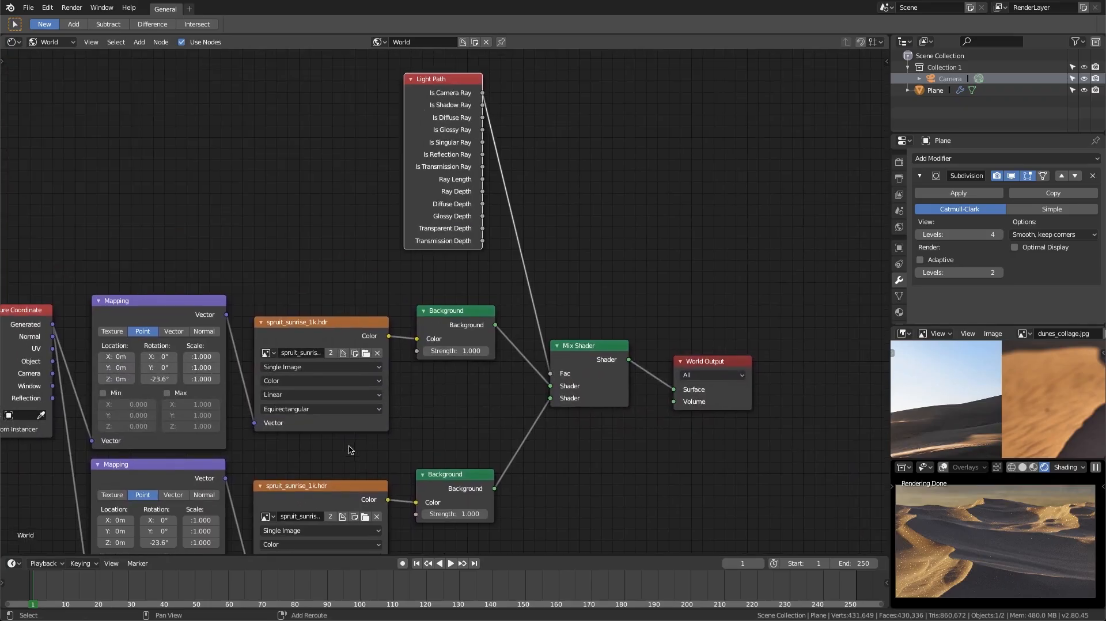
{"action": "middle_click_drag", "start_coordinate": [348, 450], "coordinate": [453, 295]}
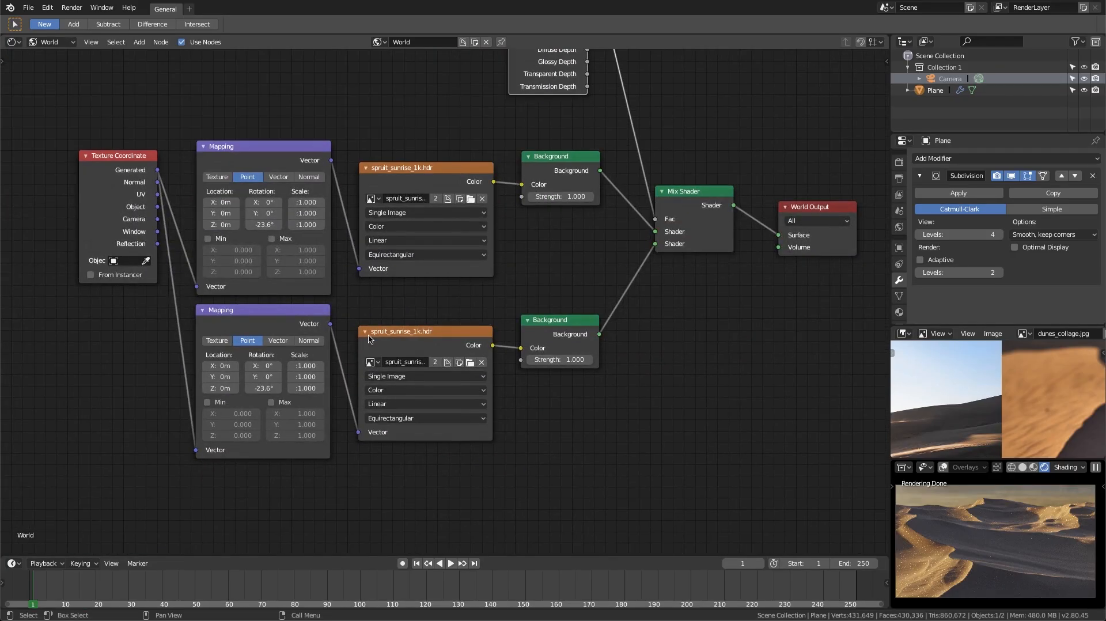
{"action": "mouse_move", "coordinate": [264, 388]}
{"action": "left_mouse_down"}
{"action": "mouse_move", "coordinate": [228, 388]}
{"action": "mouse_move", "coordinate": [272, 388]}
{"action": "left_mouse_up"}
{"action": "right_click", "coordinate": [264, 388]}
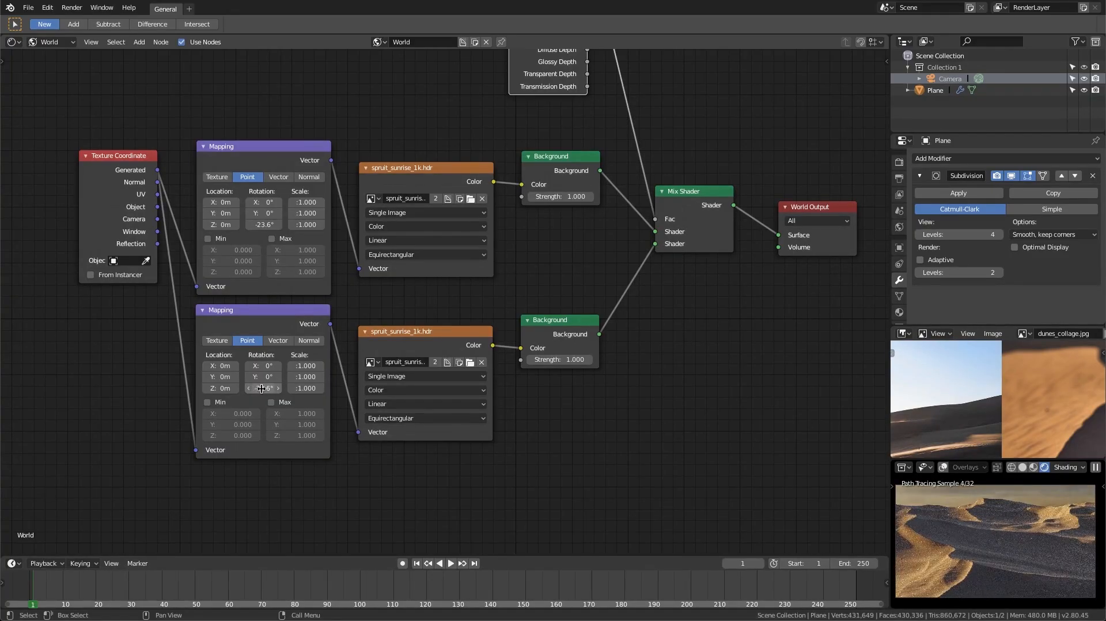
{"action": "scroll", "coordinate": [225, 327], "scroll_direction": "up", "scroll_amount": 3}
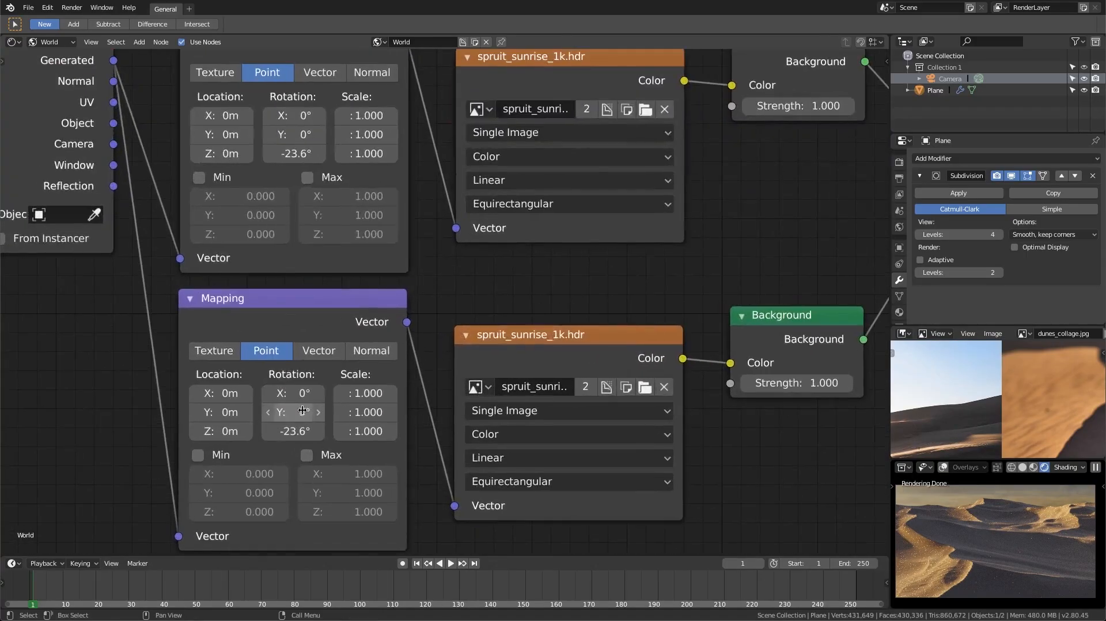
{"action": "left_click_drag", "start_coordinate": [297, 393], "coordinate": [268, 393]}
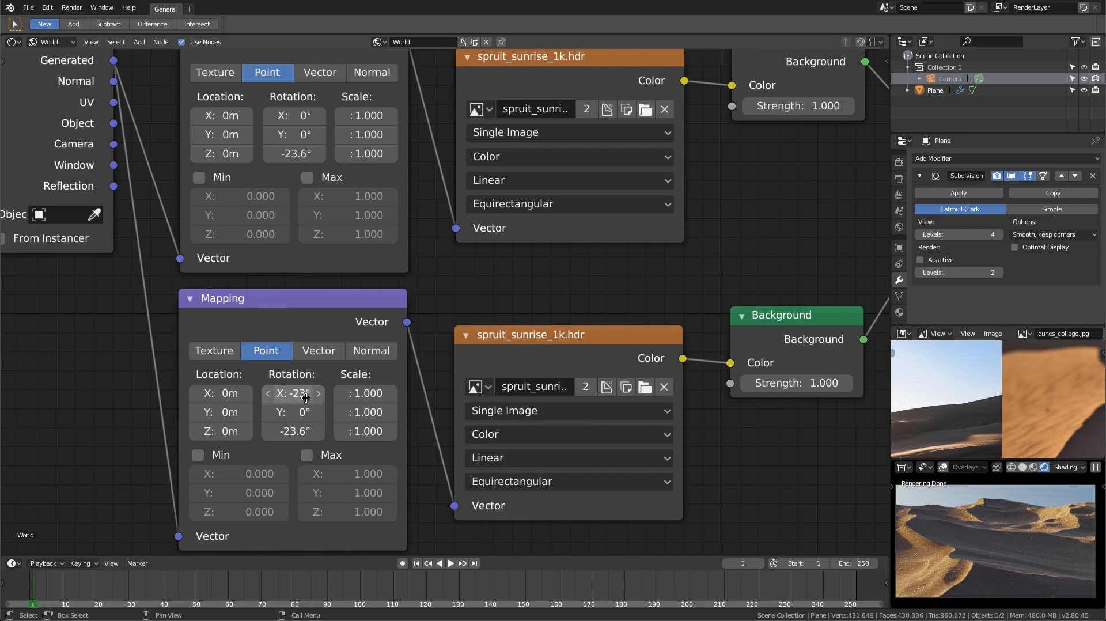
{"action": "left_click_drag", "start_coordinate": [294, 394], "coordinate": [296, 394]}
{"action": "middle_click_drag", "start_coordinate": [1012, 557], "coordinate": [1012, 561], "text": "shift"}
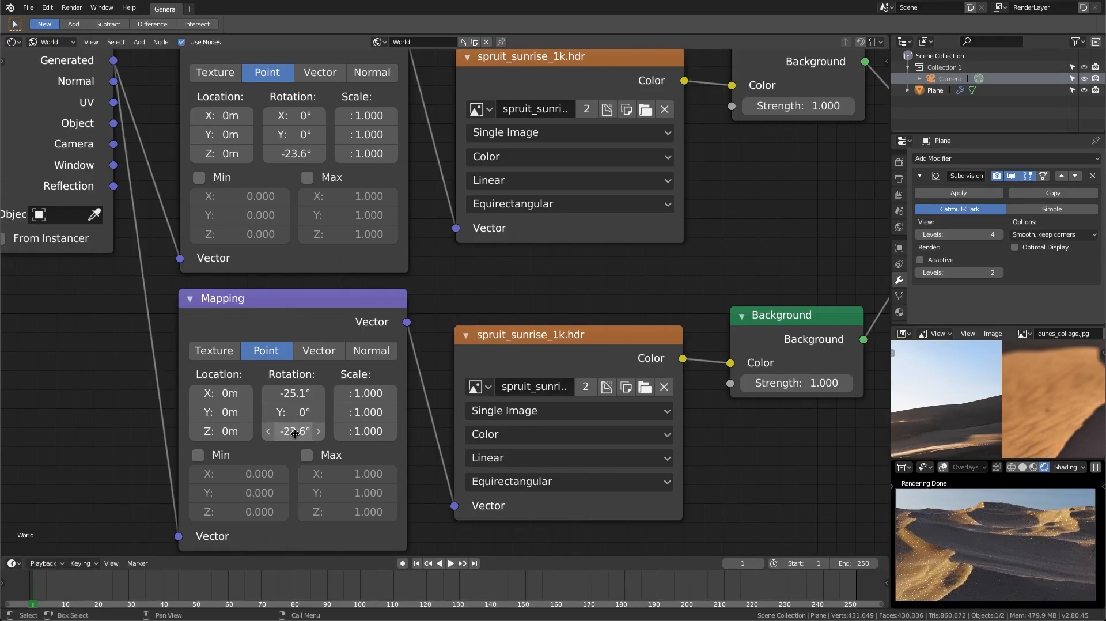
{"action": "left_click_drag", "start_coordinate": [295, 412], "coordinate": [274, 393]}
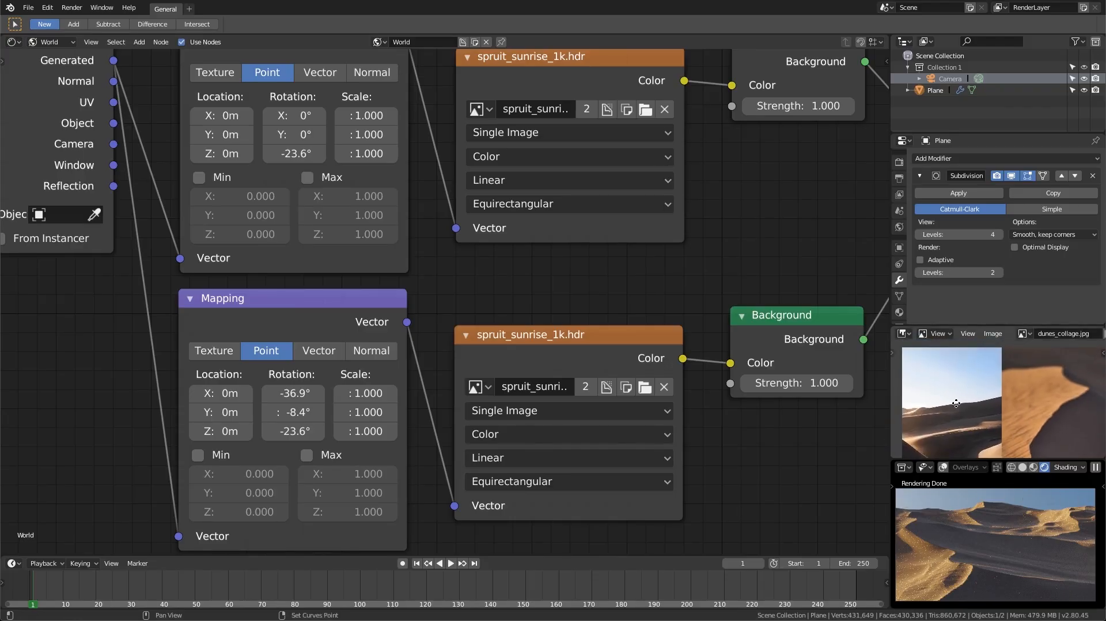
Set the lower Background node's Strength to 2
{"action": "middle_click_drag", "start_coordinate": [717, 462], "coordinate": [527, 463]}
{"action": "left_click", "coordinate": [608, 384]}
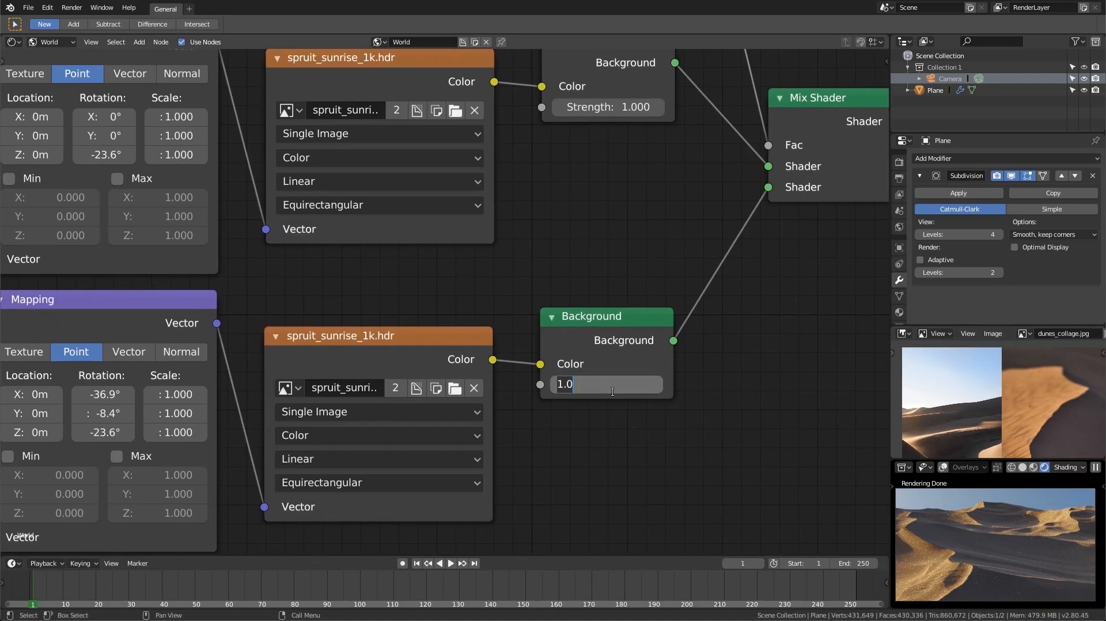
{"action": "type", "text": "2"}
{"action": "key", "text": "Return"}
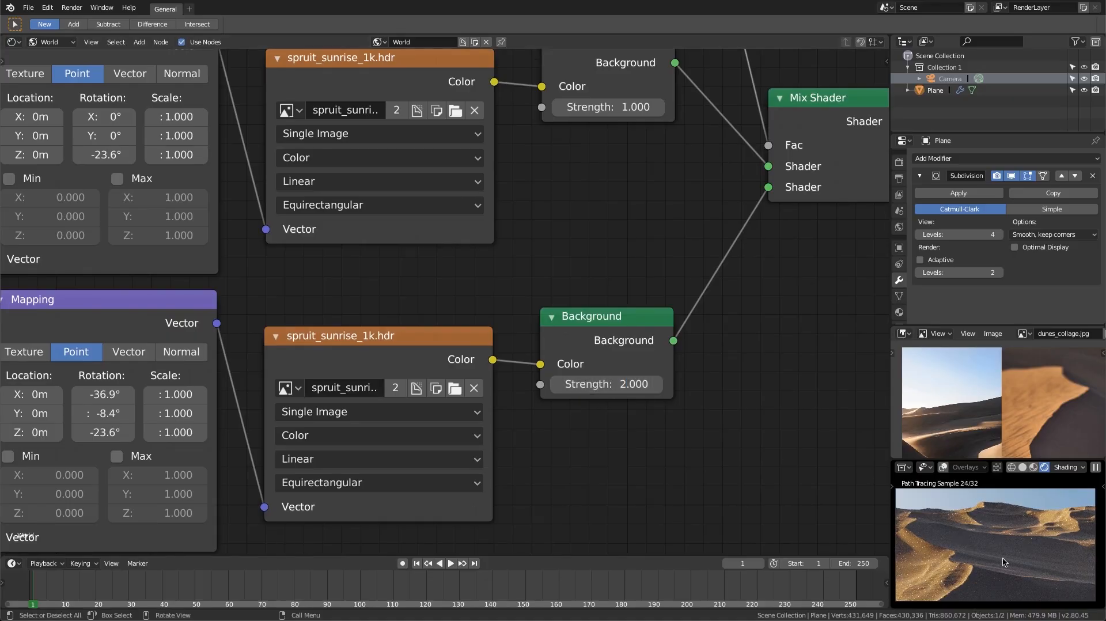
Try a Strength of 3 on the lower Background node and return it to 2
{"action": "left_click", "coordinate": [605, 384]}
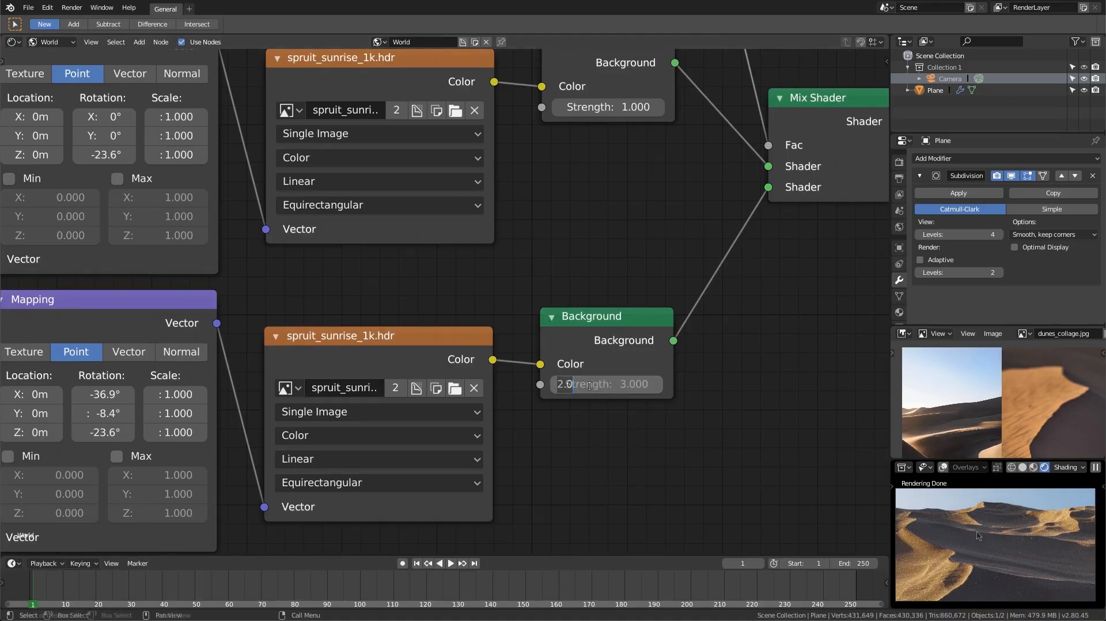
{"action": "type", "text": "3"}
{"action": "key", "text": "Return"}
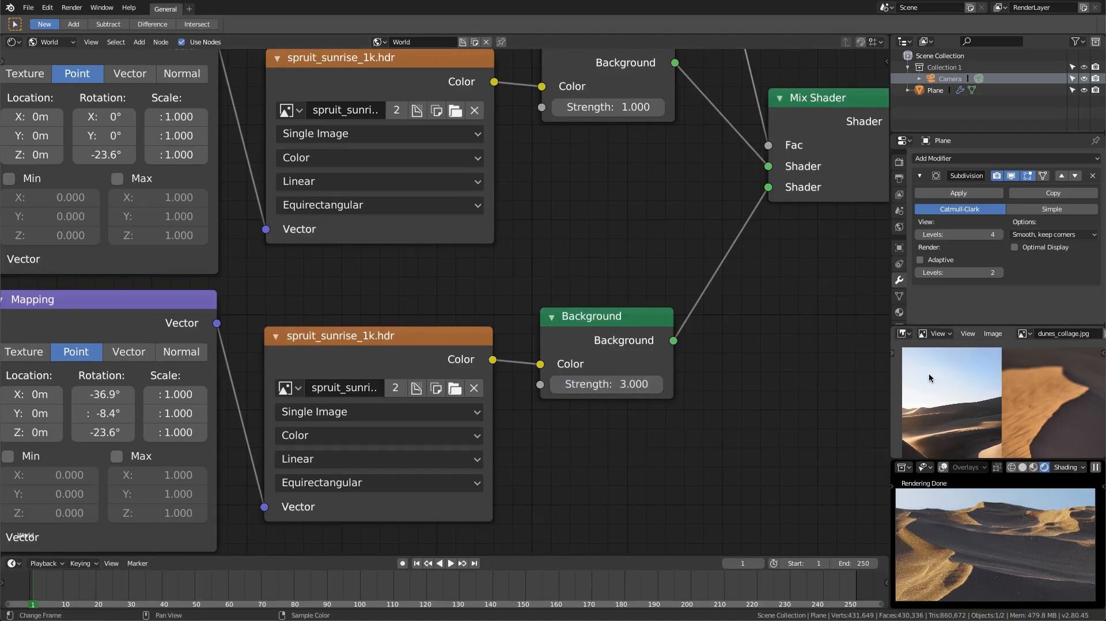
{"action": "left_click", "coordinate": [605, 384]}
{"action": "type", "text": "2"}
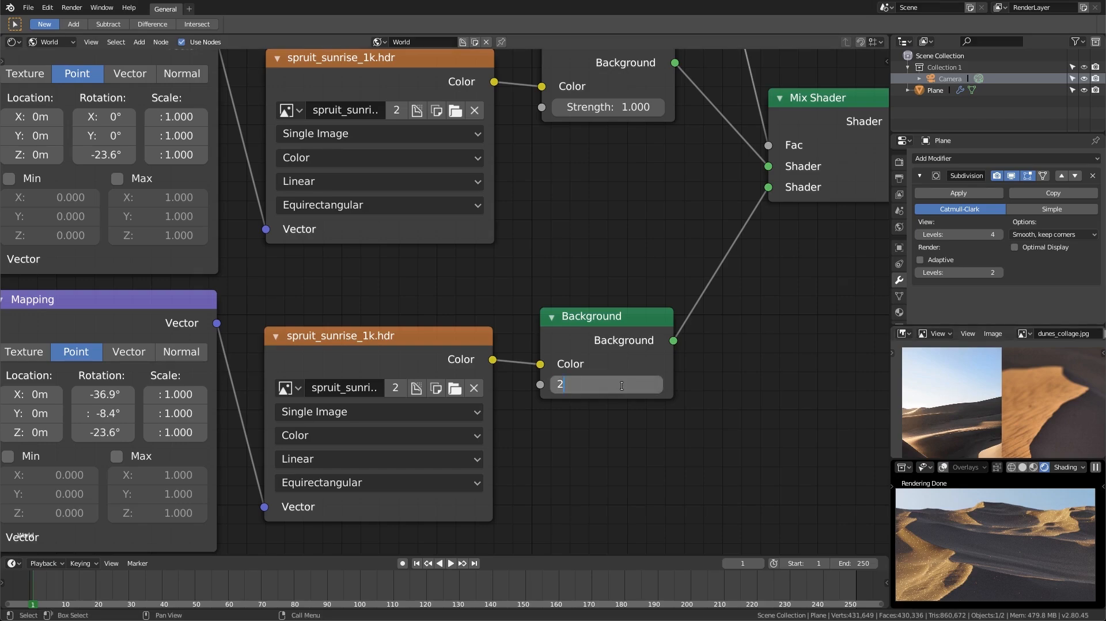
{"action": "key", "text": "Return"}
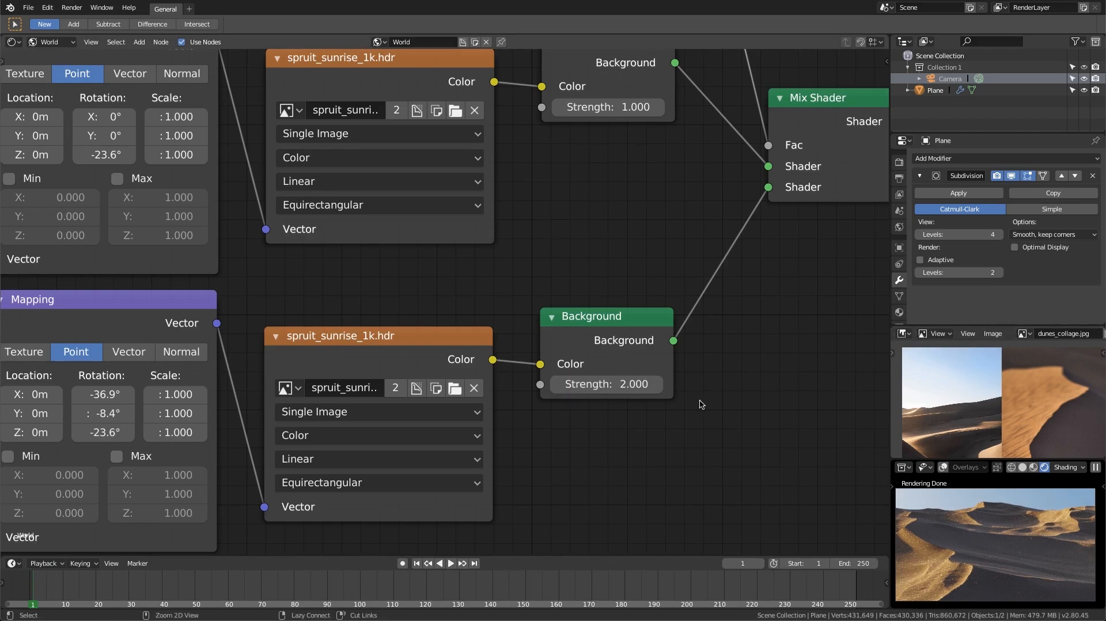
Change the World node editor area to a 3D Viewport and locate the camera near the plane's edge
{"action": "middle_click_drag", "start_coordinate": [714, 407], "coordinate": [696, 359], "text": "ctrl"}
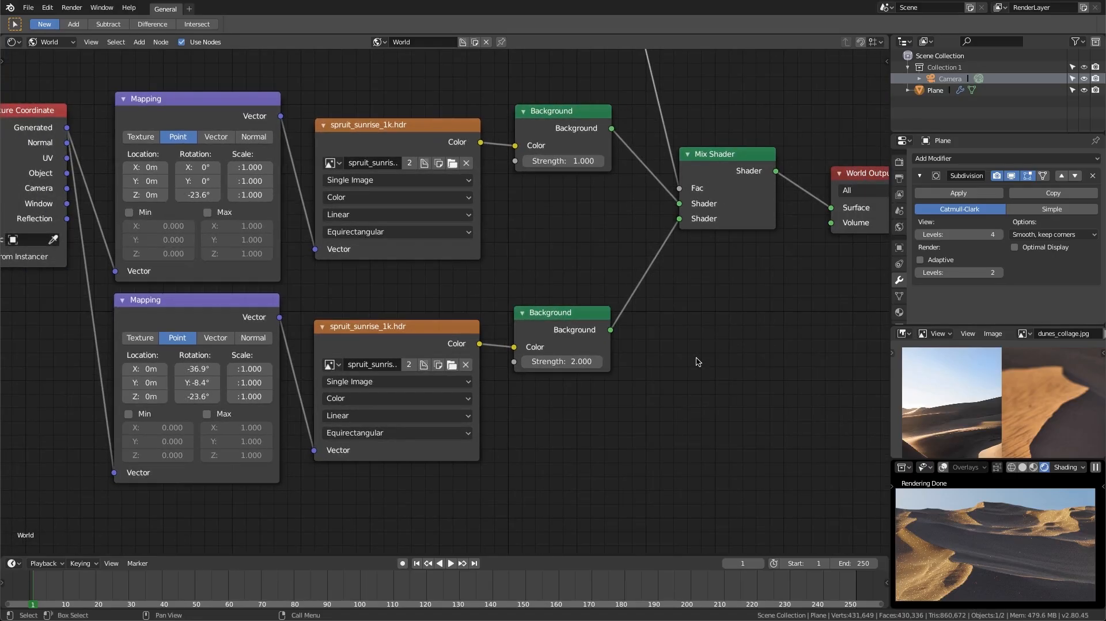
{"action": "middle_click_drag", "start_coordinate": [429, 81], "coordinate": [424, 104]}
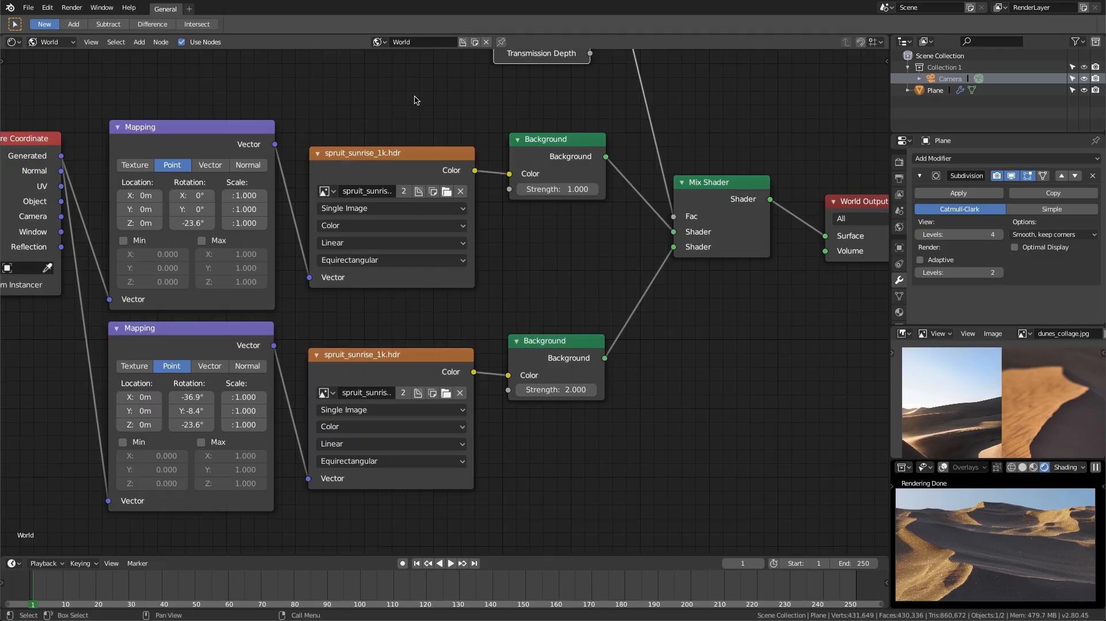
{"action": "left_click", "coordinate": [50, 43]}
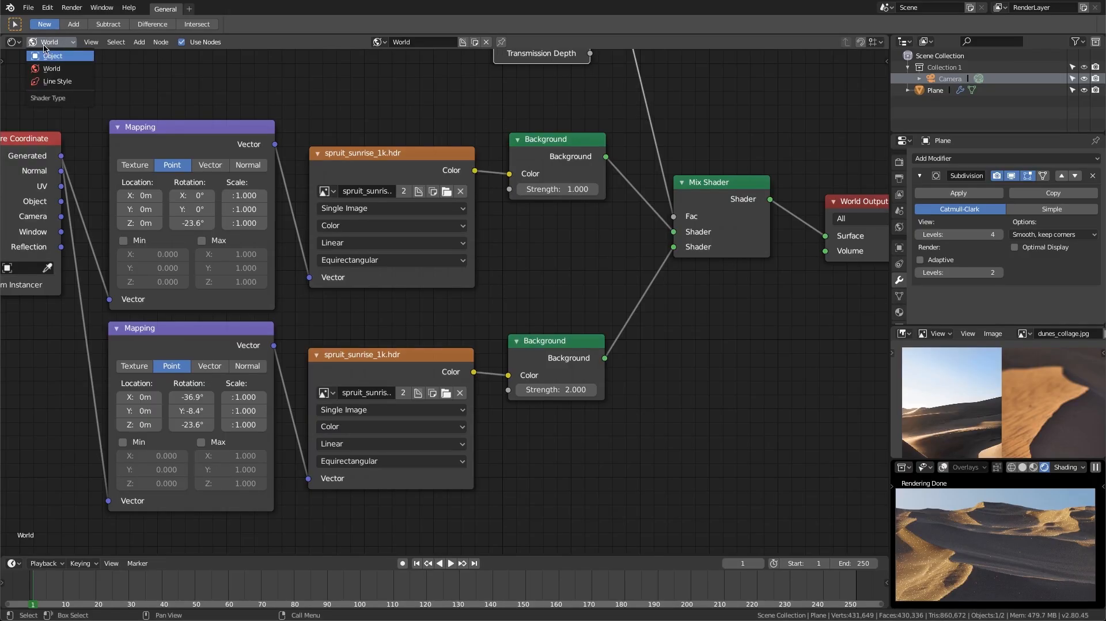
{"action": "left_click", "coordinate": [11, 43]}
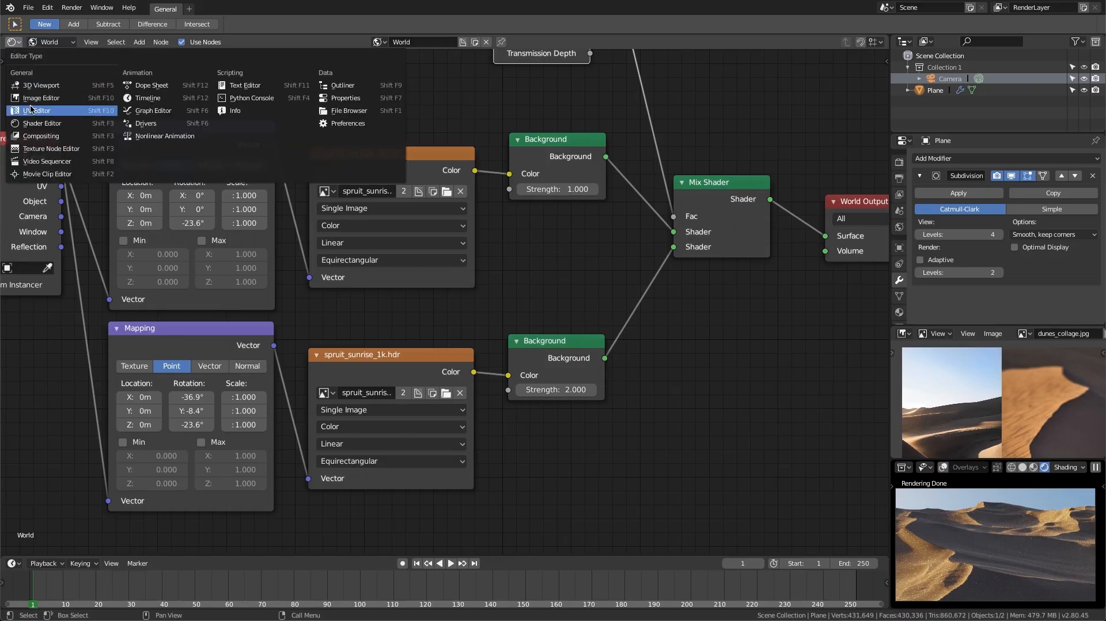
{"action": "left_click", "coordinate": [54, 86]}
{"action": "middle_click_drag", "start_coordinate": [54, 89], "coordinate": [413, 202]}
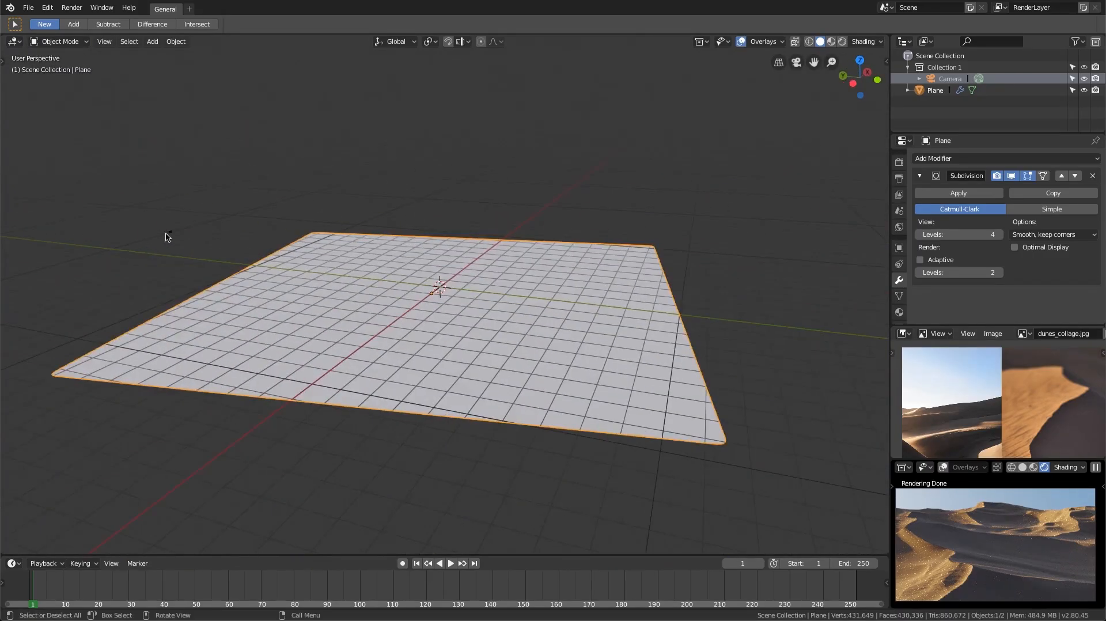
{"action": "left_click", "coordinate": [166, 236]}
{"action": "key", "text": "KP_Decimal"}
{"action": "middle_click_drag", "start_coordinate": [509, 266], "coordinate": [534, 203]}
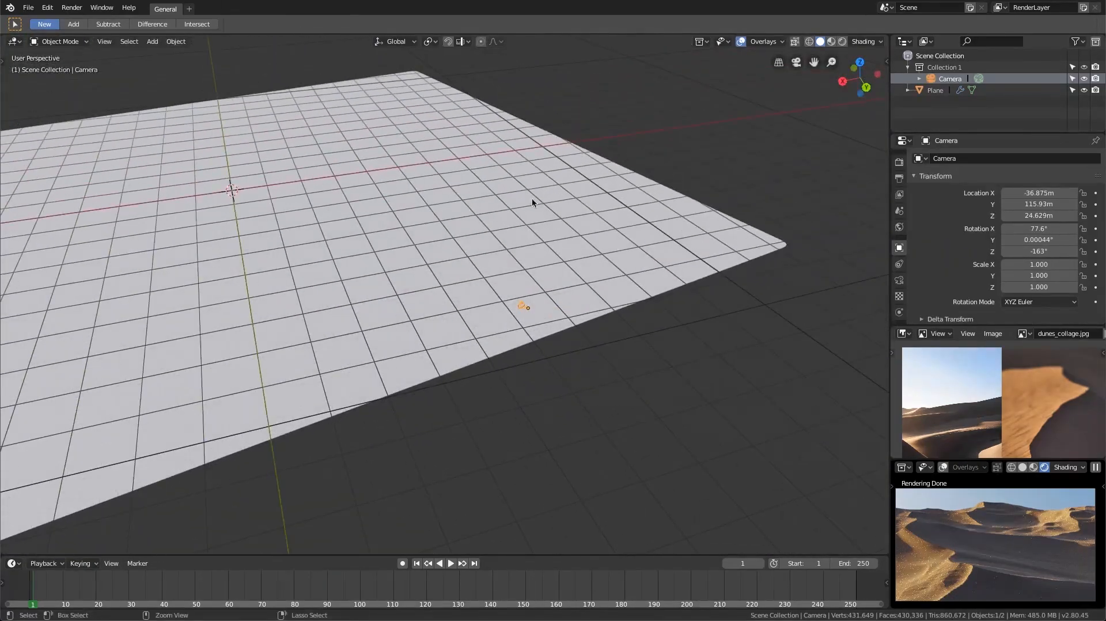
{"action": "left_click", "coordinate": [335, 204]}
{"action": "middle_click_drag", "start_coordinate": [334, 205], "coordinate": [324, 260]}
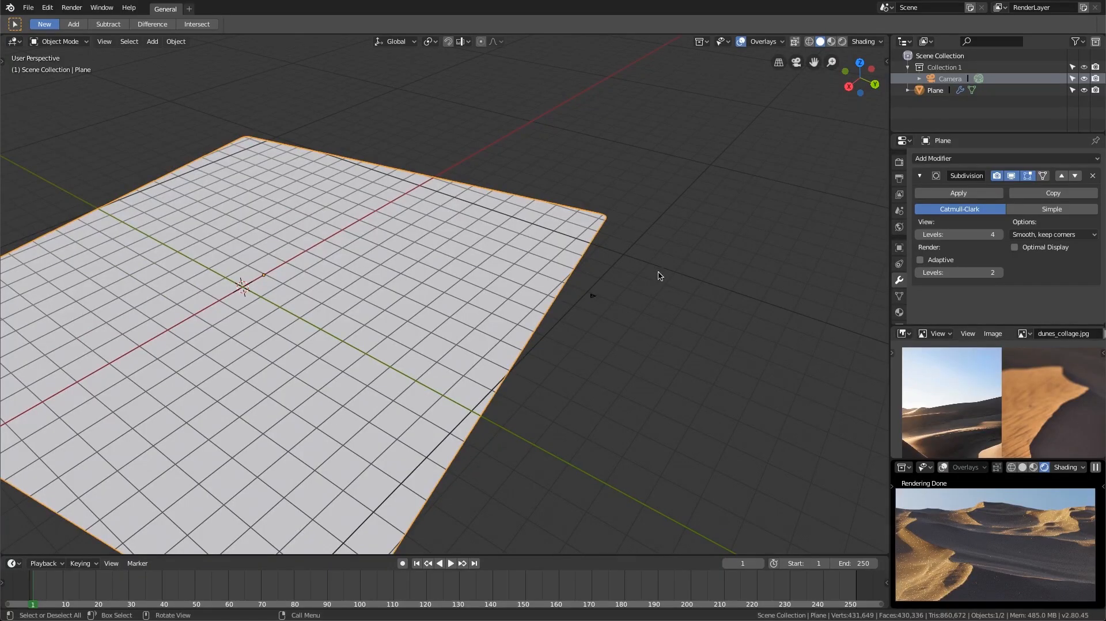
Select the camera and pick the Plane as its Depth of Field focus object
{"action": "left_click", "coordinate": [594, 297]}
{"action": "left_click", "coordinate": [899, 280]}
{"action": "scroll", "coordinate": [1054, 244], "scroll_direction": "down", "scroll_amount": 8}
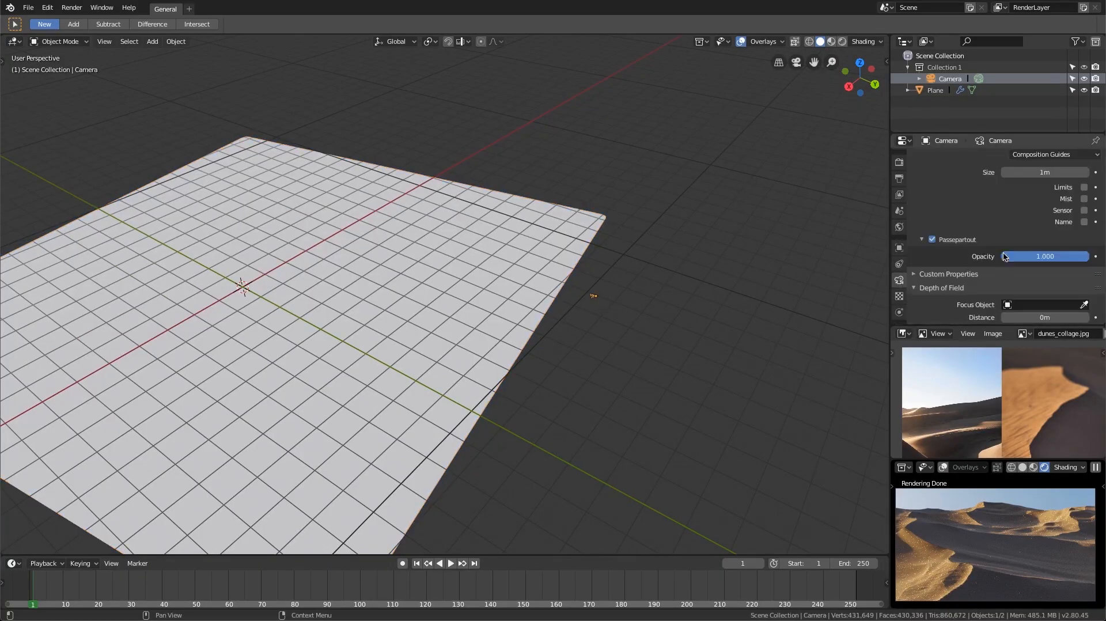
{"action": "scroll", "coordinate": [1054, 244], "scroll_direction": "down", "scroll_amount": 2}
{"action": "left_click", "coordinate": [1084, 190]}
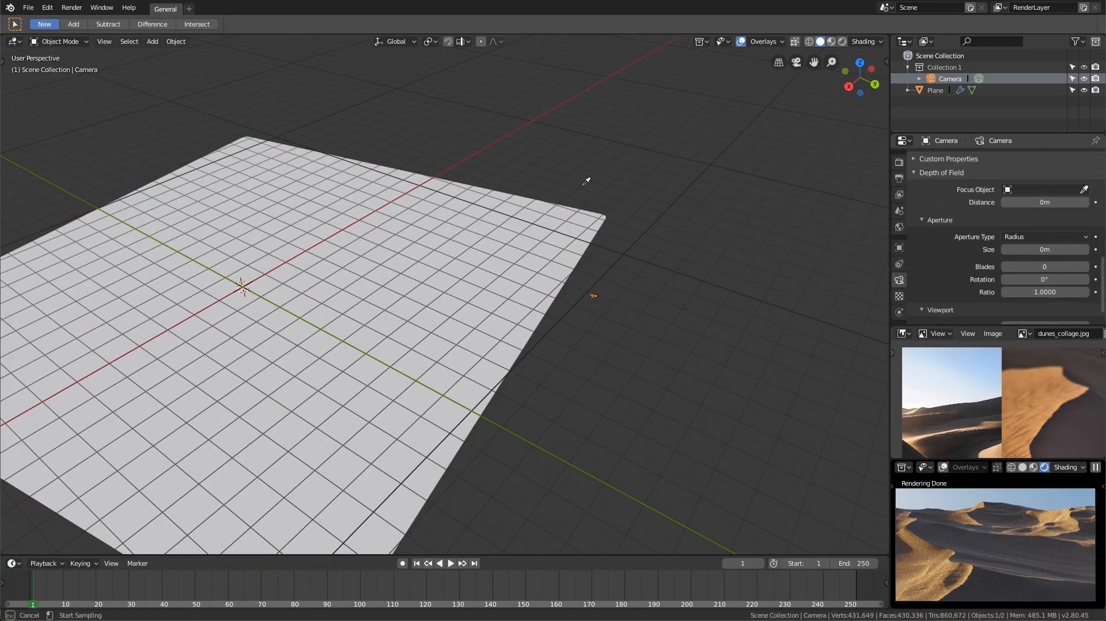
{"action": "left_click", "coordinate": [494, 192]}
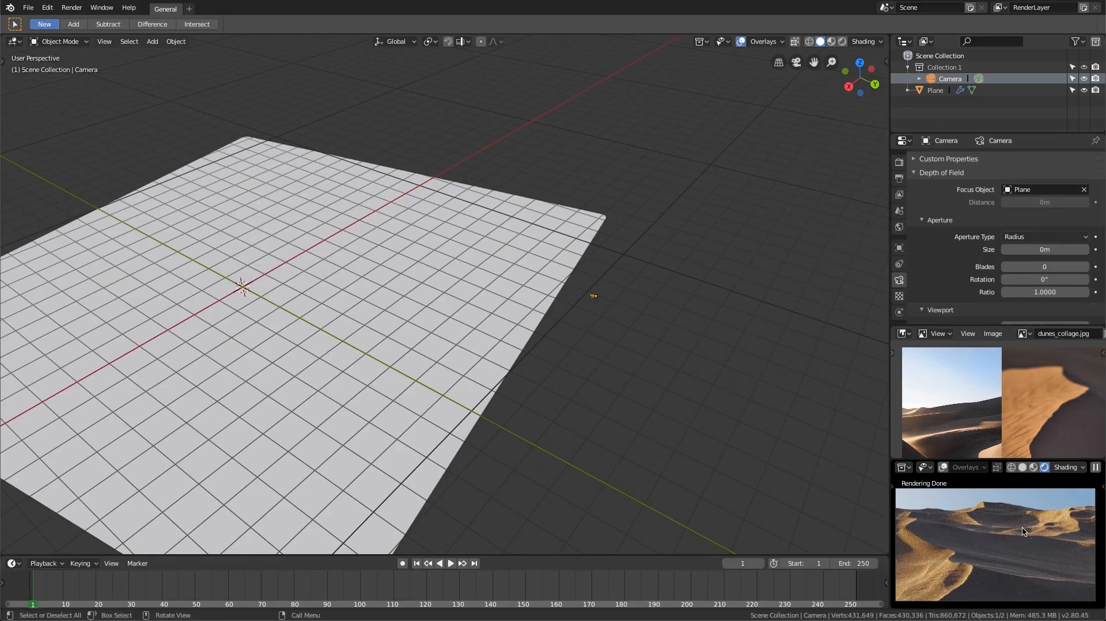
Set the camera's Depth of Field aperture size to 1 m and inspect the blur in the rendered preview
{"action": "left_click", "coordinate": [1031, 250]}
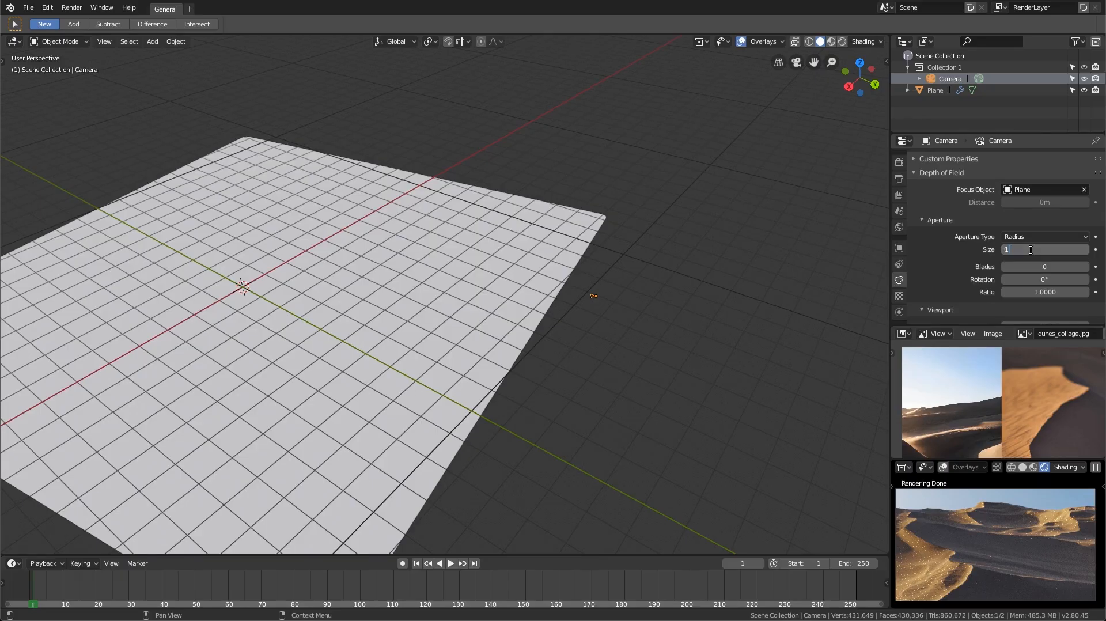
{"action": "key", "text": "Return"}
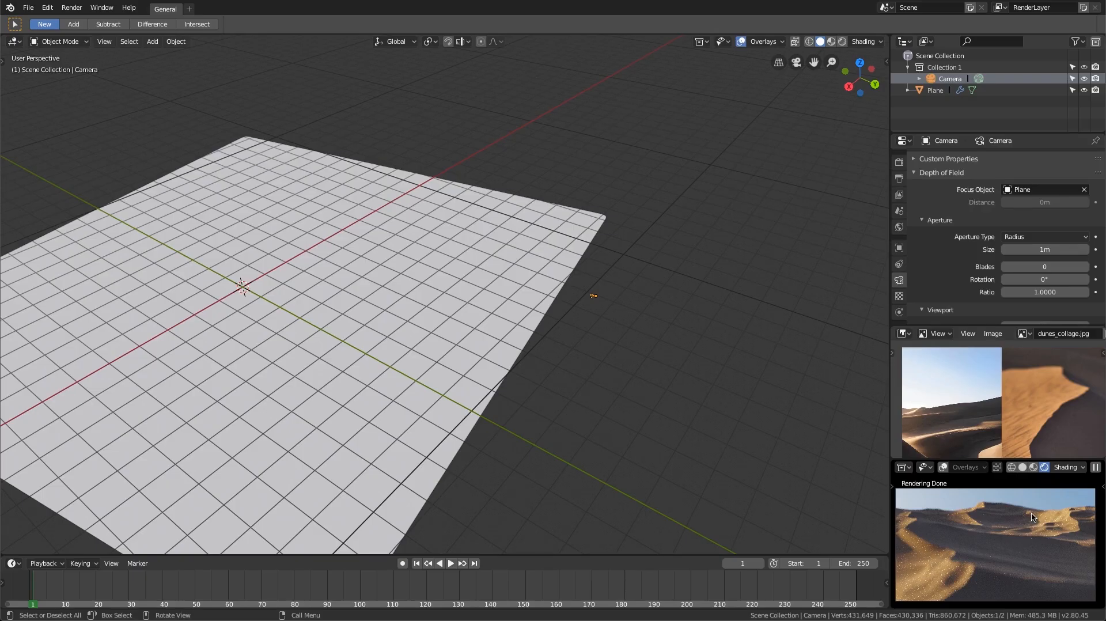
{"action": "middle_click_drag", "start_coordinate": [411, 301], "coordinate": [375, 322]}
{"action": "middle_click_drag", "start_coordinate": [1015, 557], "coordinate": [950, 540], "text": "ctrl"}
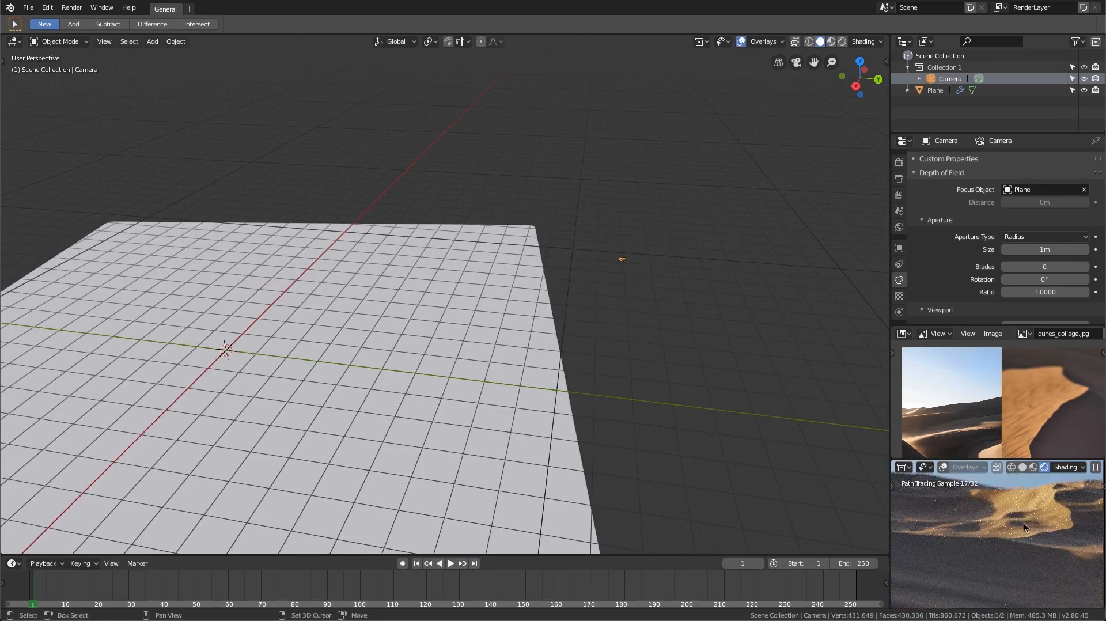
Clear the Plane from the camera's Depth of Field focus object and set the focus Distance to 47 m
{"action": "middle_click_drag", "start_coordinate": [1025, 525], "coordinate": [1060, 523], "text": "shift"}
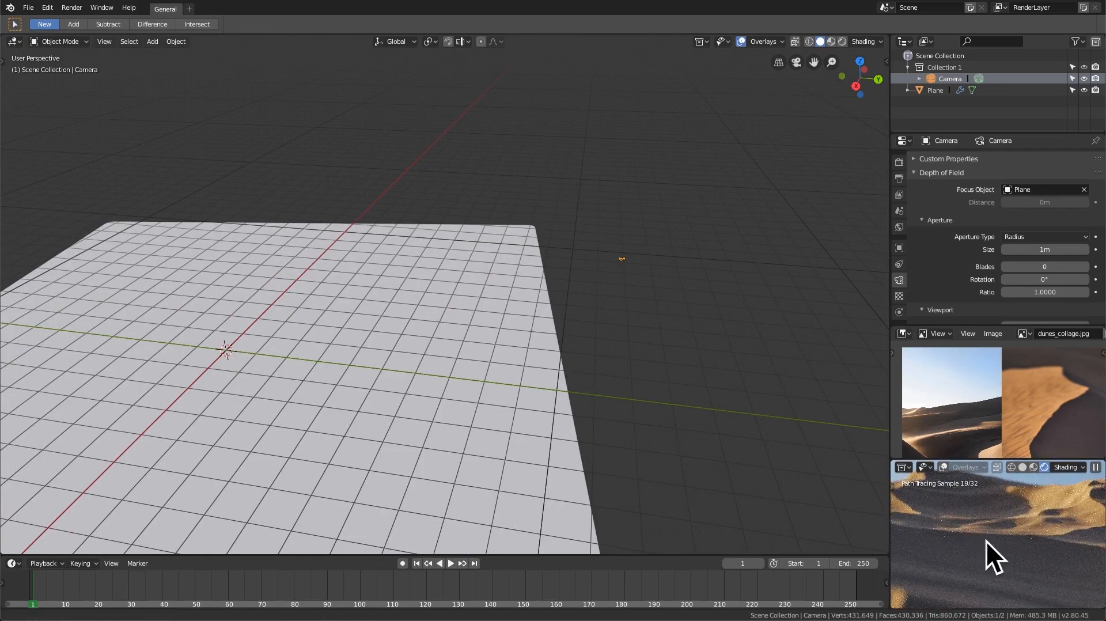
{"action": "middle_click_drag", "start_coordinate": [986, 541], "coordinate": [985, 534], "text": "ctrl"}
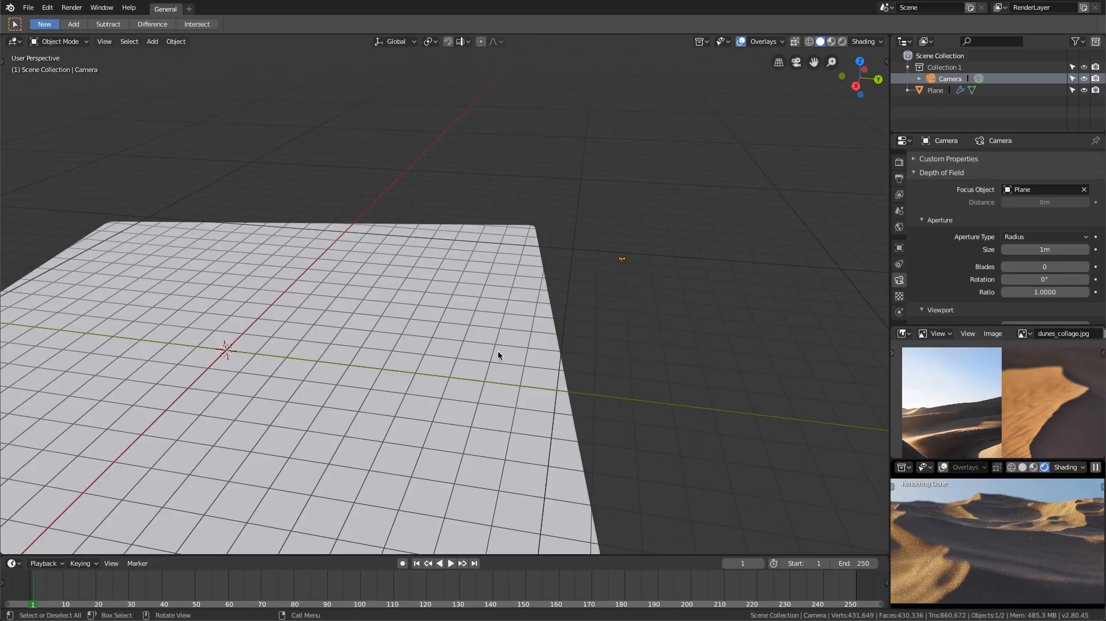
{"action": "middle_click_drag", "start_coordinate": [366, 316], "coordinate": [520, 291], "text": "shift"}
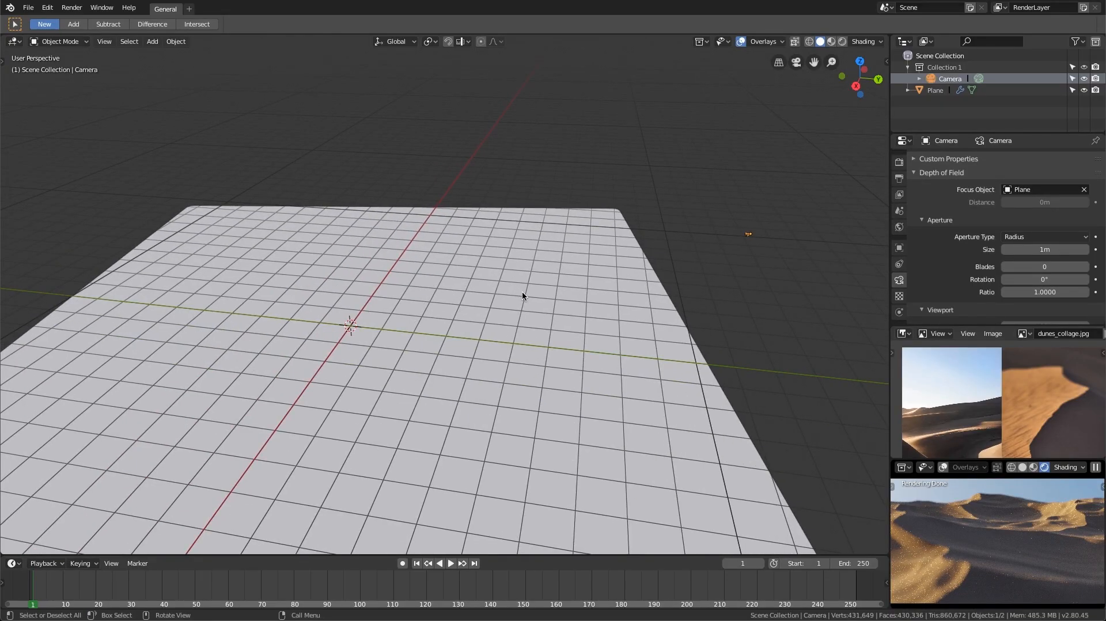
{"action": "scroll", "coordinate": [449, 284], "scroll_direction": "up", "scroll_amount": 1}
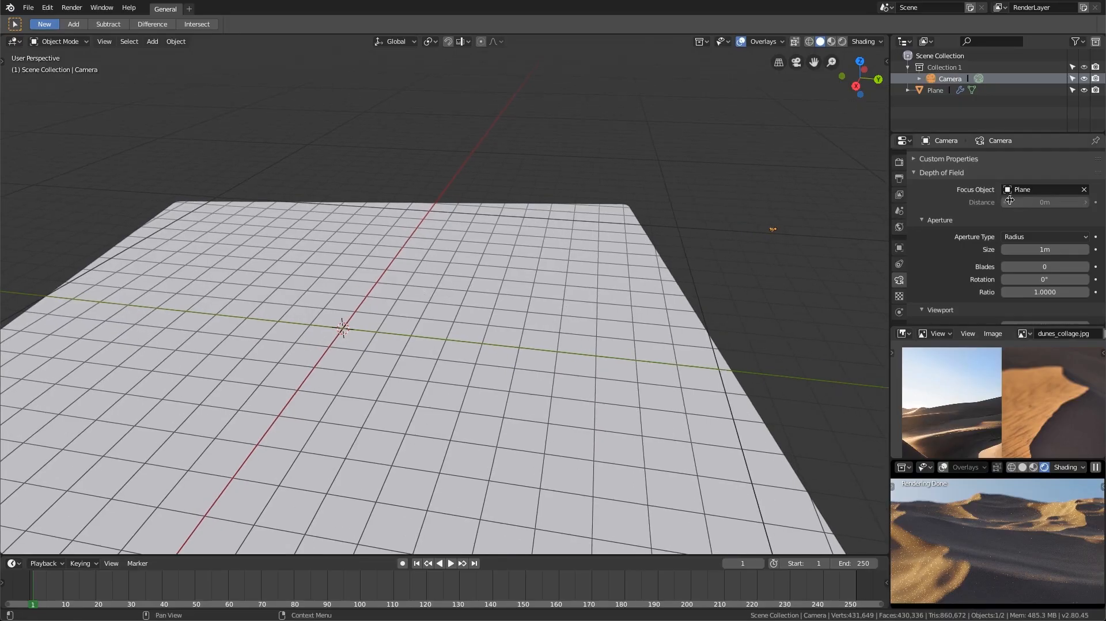
{"action": "left_click", "coordinate": [1084, 189]}
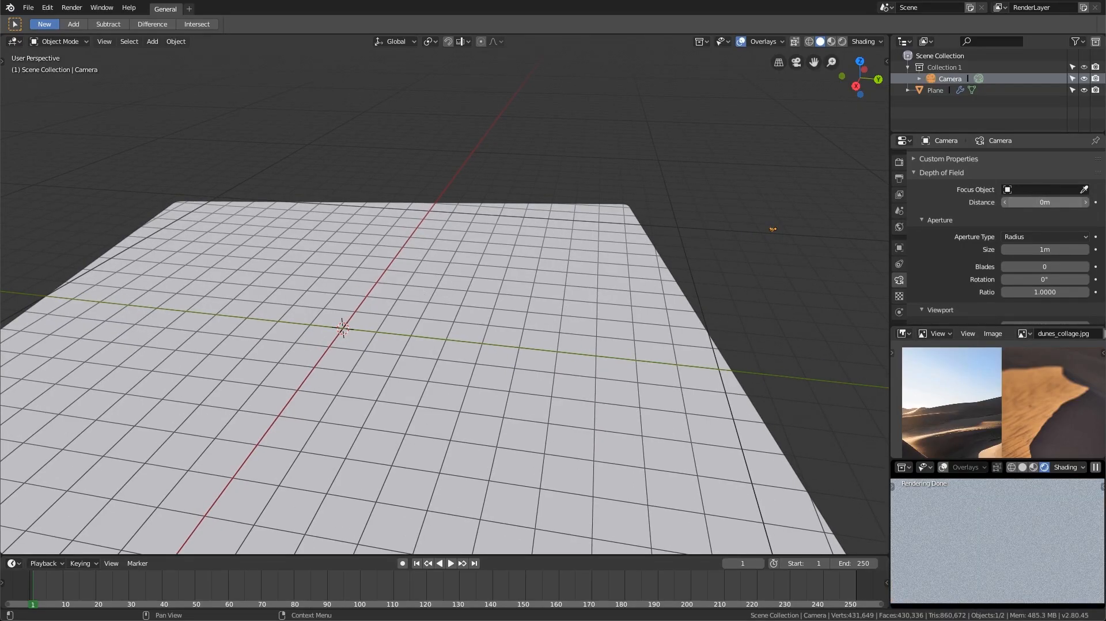
{"action": "left_click_drag", "start_coordinate": [1020, 202], "coordinate": [1076, 202]}
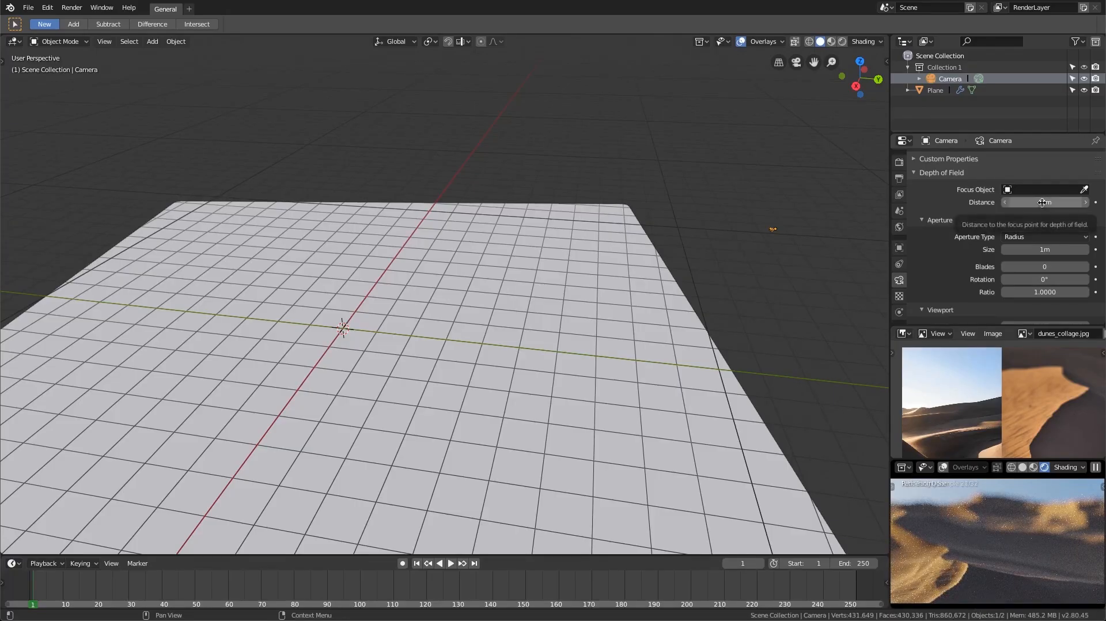
Enable the camera's Limits display and inspect its focus point along the line over the plane
{"action": "scroll", "coordinate": [937, 173], "scroll_direction": "up", "scroll_amount": 5}
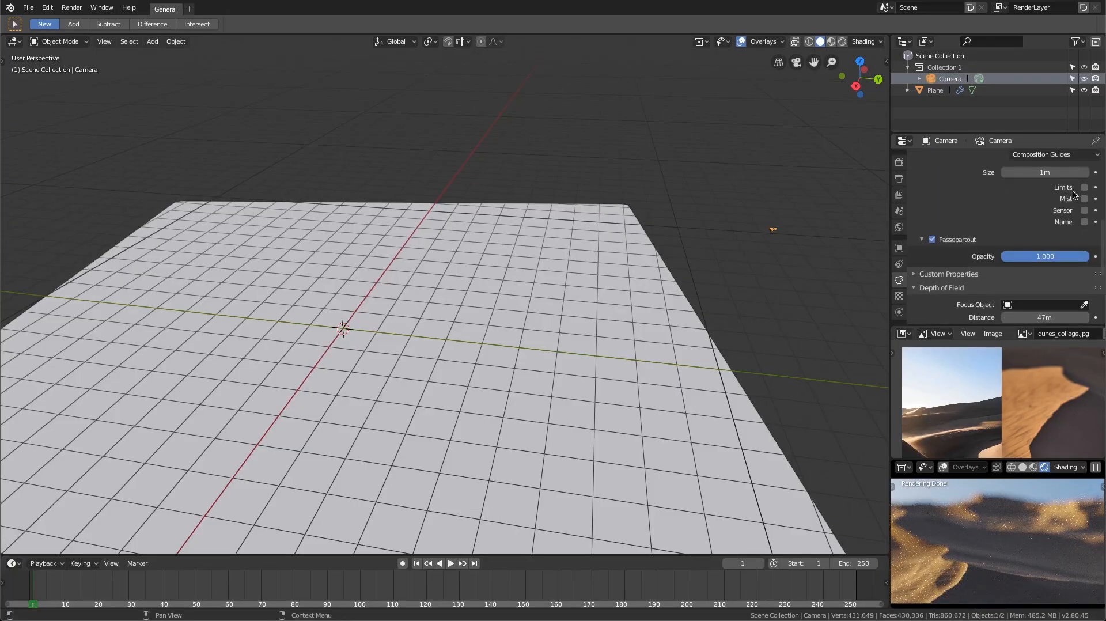
{"action": "scroll", "coordinate": [999, 203], "scroll_direction": "up", "scroll_amount": 3}
{"action": "scroll", "coordinate": [989, 233], "scroll_direction": "down", "scroll_amount": 1}
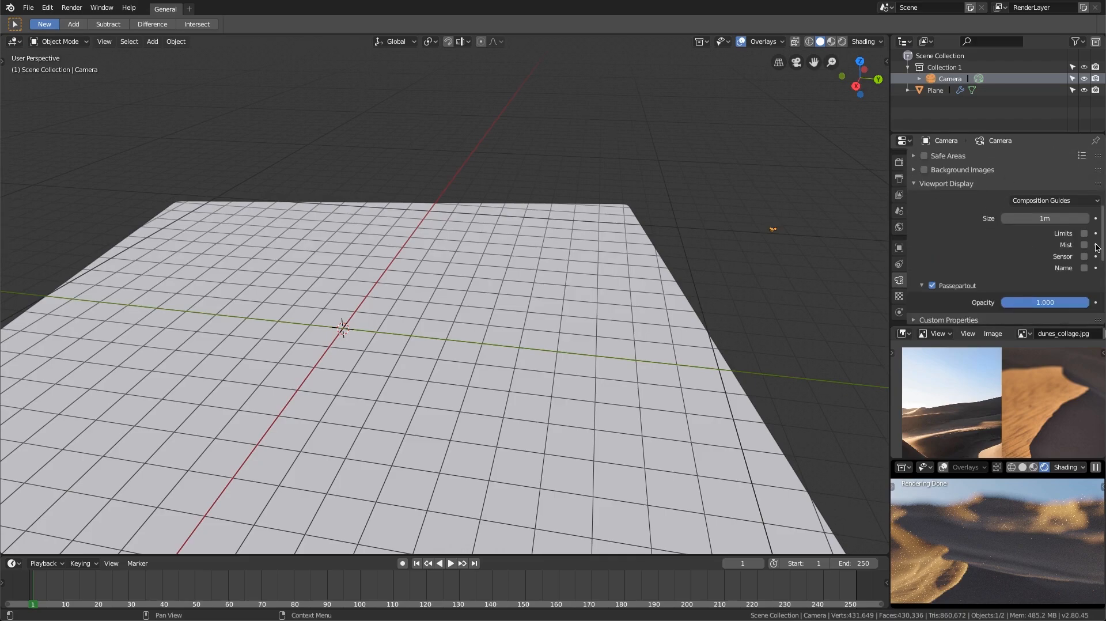
{"action": "left_click", "coordinate": [1084, 234]}
{"action": "scroll", "coordinate": [625, 301], "scroll_direction": "up", "scroll_amount": 2}
{"action": "middle_click_drag", "start_coordinate": [624, 300], "coordinate": [685, 225]}
Try a focus Distance of 86 m, set it to 110 m, and check the dunes' blur in the rendered preview
{"action": "scroll", "coordinate": [1034, 266], "scroll_direction": "down", "scroll_amount": 4}
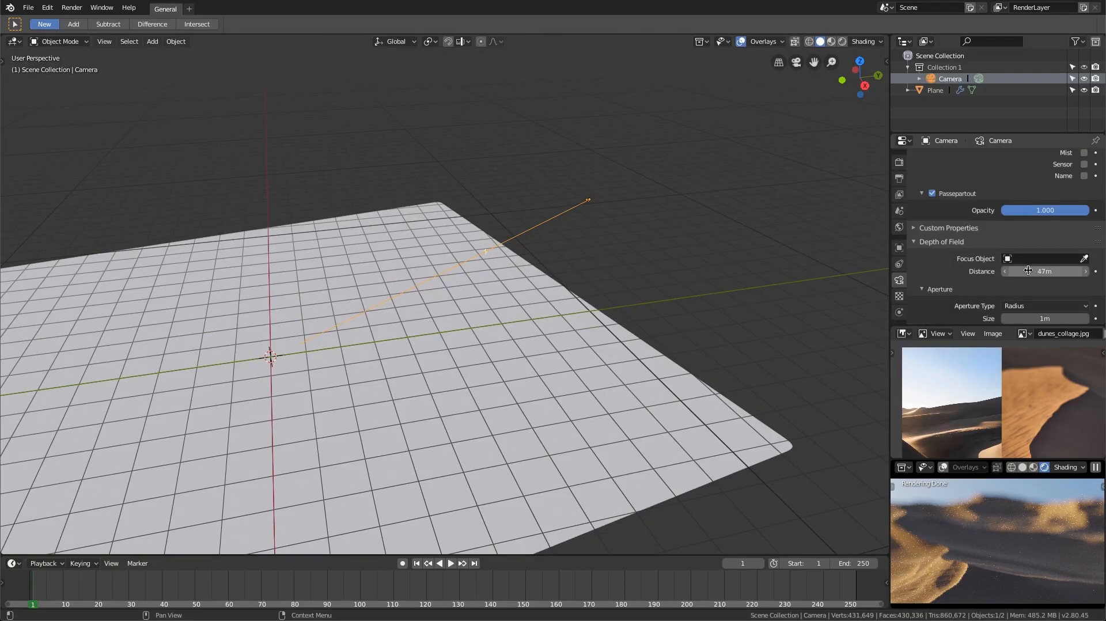
{"action": "left_click_drag", "start_coordinate": [1029, 270], "coordinate": [1058, 270]}
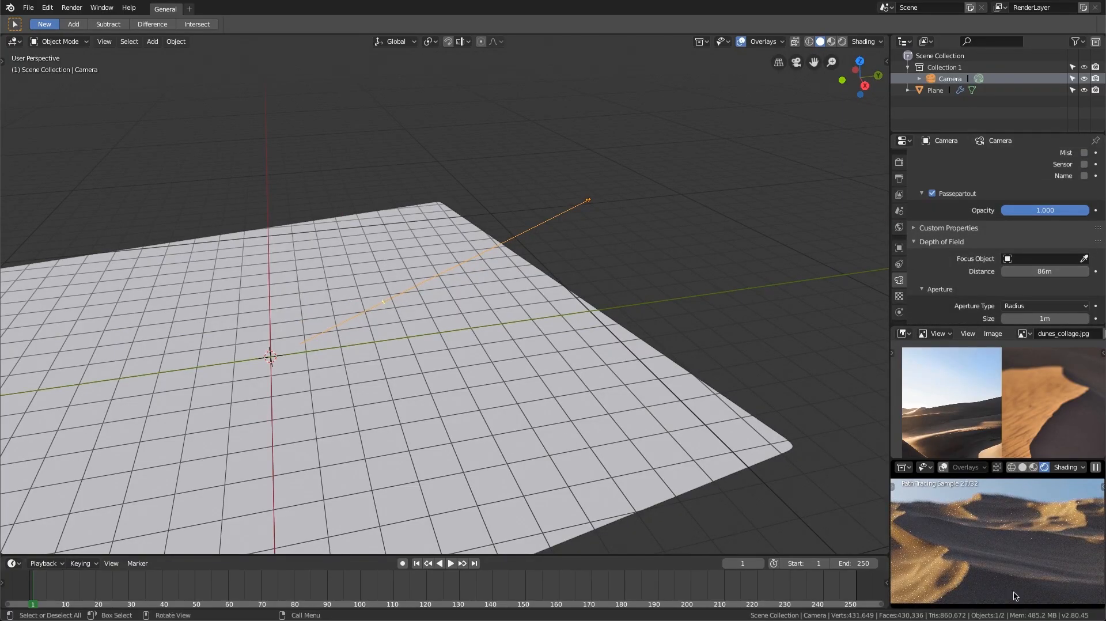
{"action": "mouse_move", "coordinate": [1016, 597]}
{"action": "middle_mouse_down", "text": "ctrl"}
{"action": "mouse_move", "coordinate": [1015, 580]}
{"action": "mouse_move", "coordinate": [1010, 590]}
{"action": "middle_mouse_up", "text": "ctrl"}
{"action": "mouse_move", "coordinate": [1057, 555]}
{"action": "middle_mouse_down", "text": "shift"}
{"action": "mouse_move", "coordinate": [981, 549]}
{"action": "mouse_move", "coordinate": [990, 578]}
{"action": "middle_mouse_up", "text": "shift"}
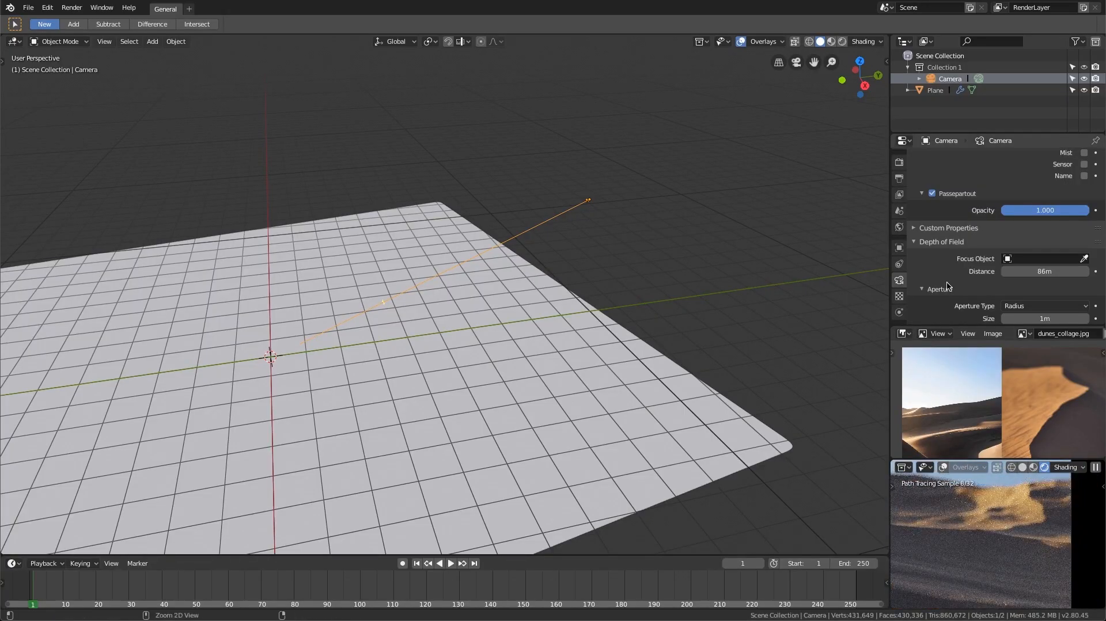
{"action": "left_click_drag", "start_coordinate": [1044, 271], "coordinate": [1071, 271]}
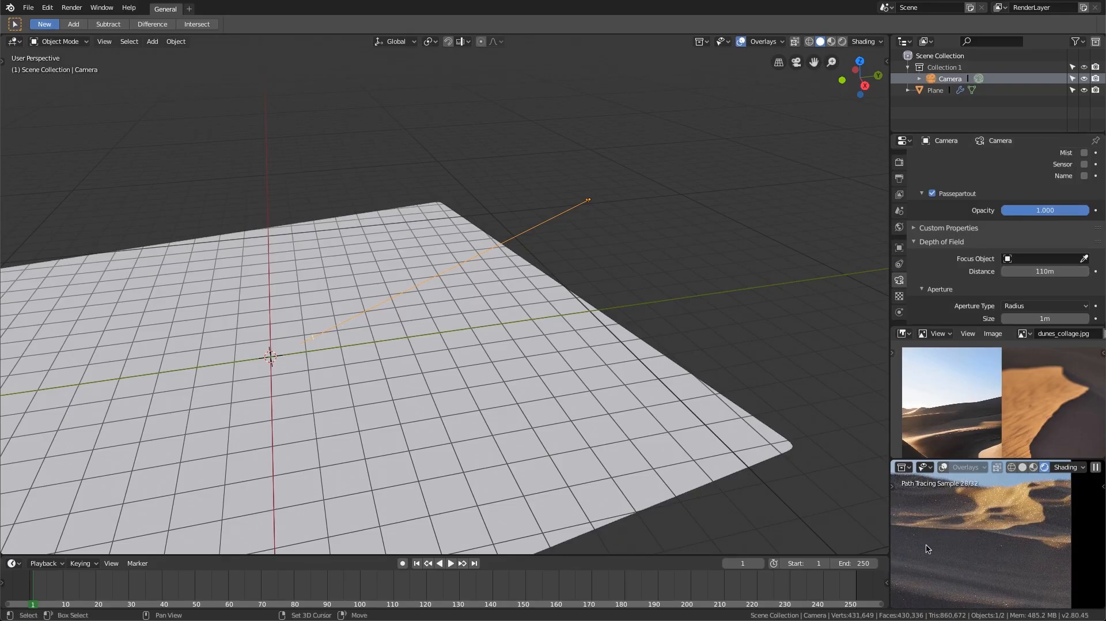
{"action": "mouse_move", "coordinate": [927, 546]}
{"action": "middle_mouse_down", "text": "shift"}
{"action": "mouse_move", "coordinate": [1005, 545]}
{"action": "mouse_move", "coordinate": [999, 529]}
{"action": "mouse_move", "coordinate": [1028, 521]}
{"action": "mouse_move", "coordinate": [1029, 507]}
{"action": "middle_mouse_up", "text": "shift"}
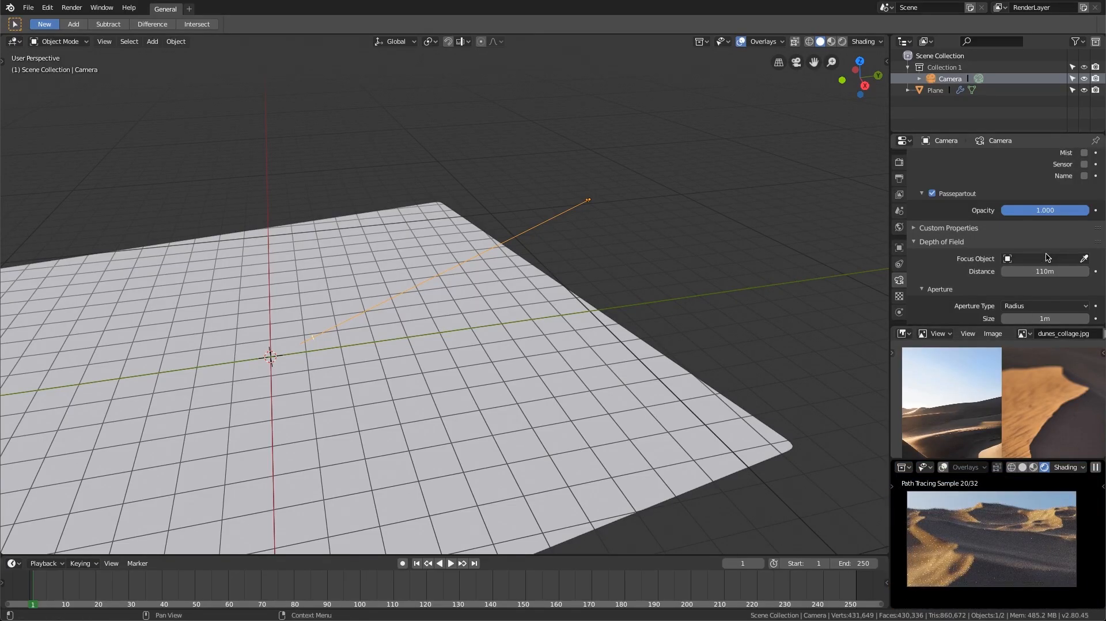
{"action": "scroll", "coordinate": [1048, 258], "scroll_direction": "down", "scroll_amount": 3}
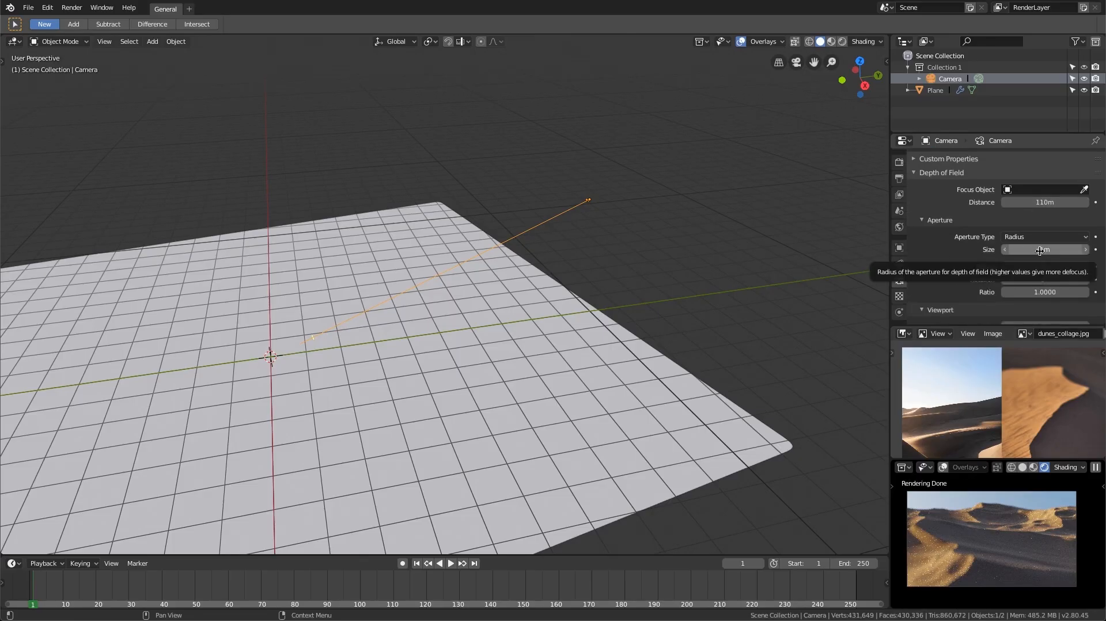
Set the camera's depth-of-field aperture size to 0.1 m and pause the preview rendering
{"action": "left_click", "coordinate": [1030, 249]}
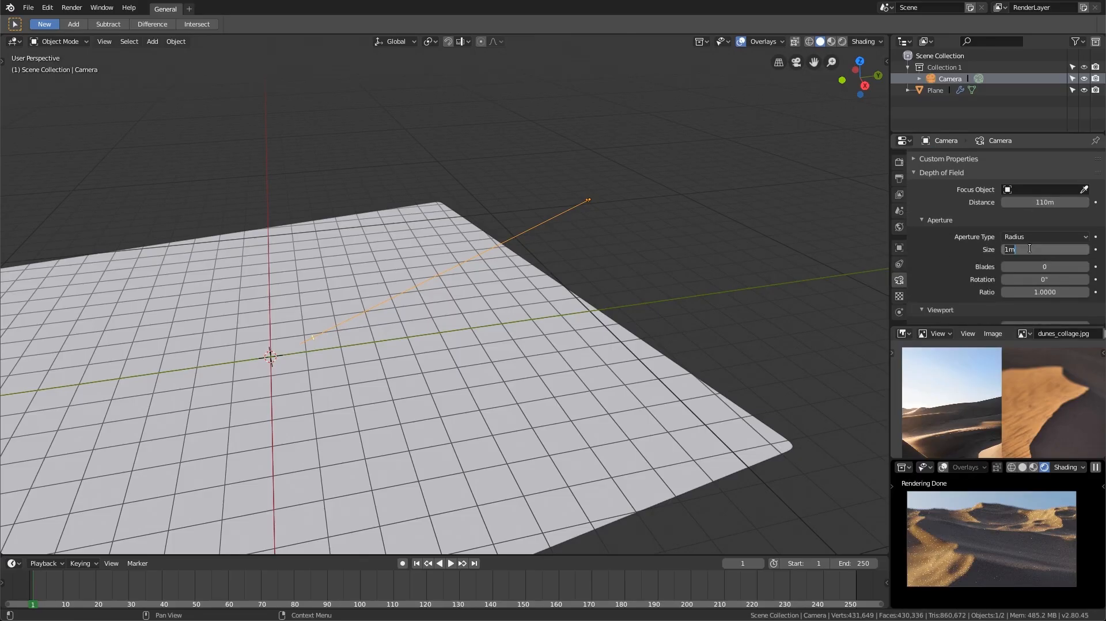
{"action": "type", "text": ".1"}
{"action": "key", "text": "Return"}
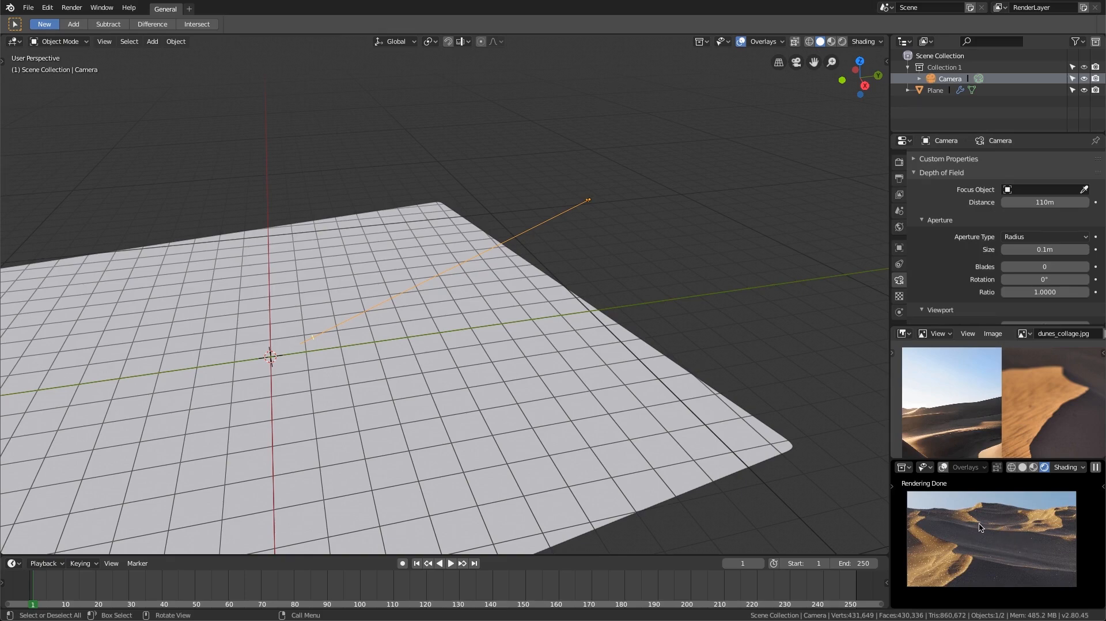
{"action": "left_click", "coordinate": [1096, 468]}
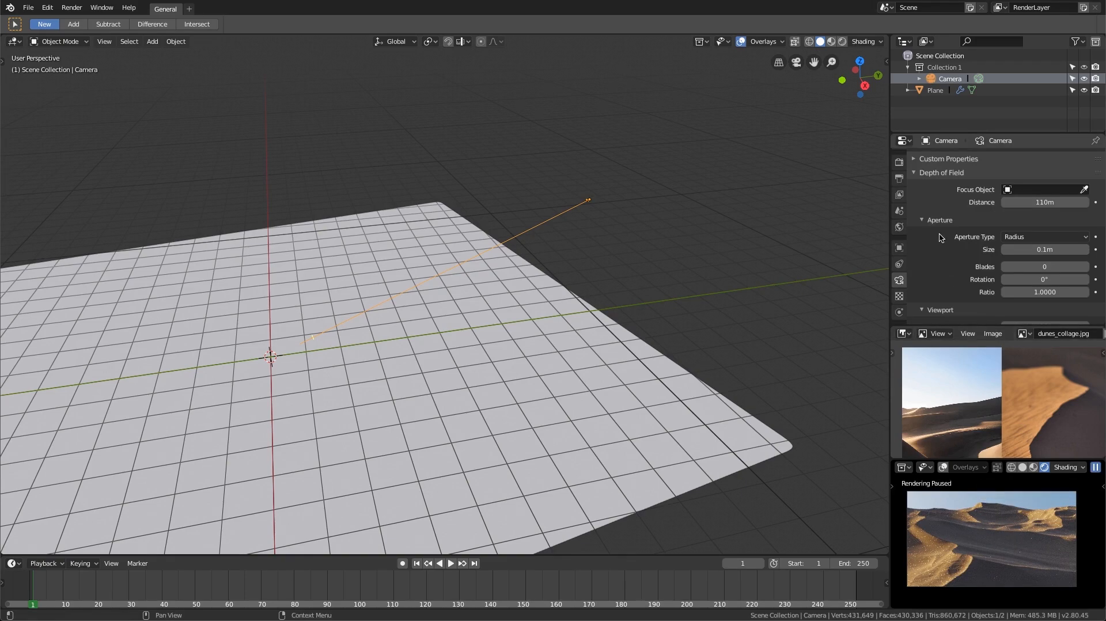
Enable adaptive subdivision on the plane's Subdivision modifier and render the still image
{"action": "scroll", "coordinate": [945, 219], "scroll_direction": "up", "scroll_amount": 3}
{"action": "scroll", "coordinate": [976, 269], "scroll_direction": "up", "scroll_amount": 2}
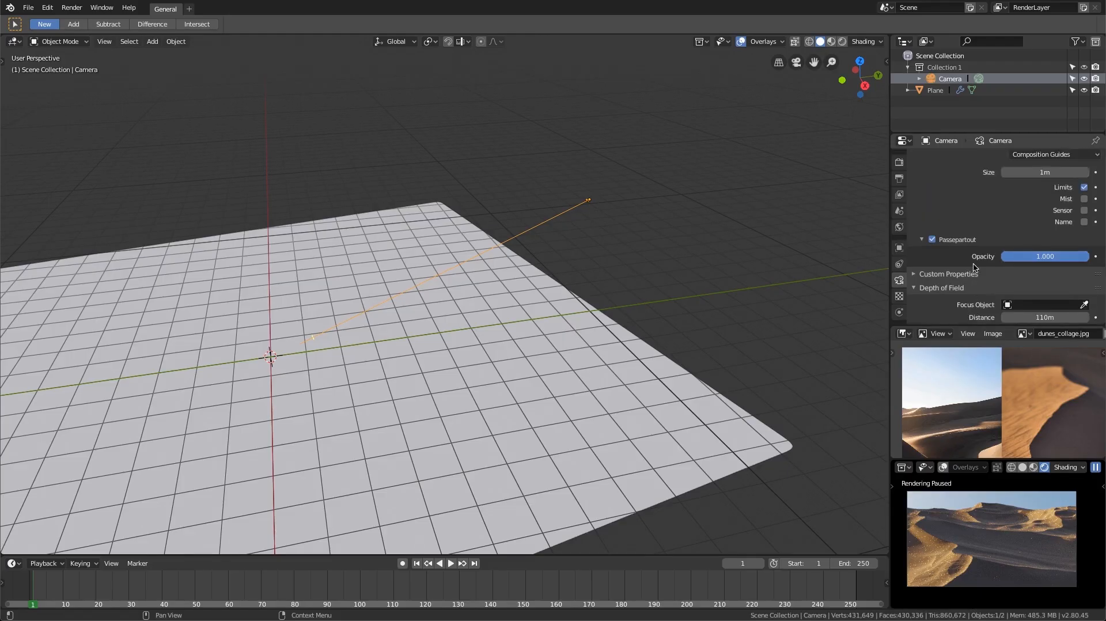
{"action": "scroll", "coordinate": [974, 268], "scroll_direction": "down", "scroll_amount": 2}
{"action": "left_click", "coordinate": [1020, 562]}
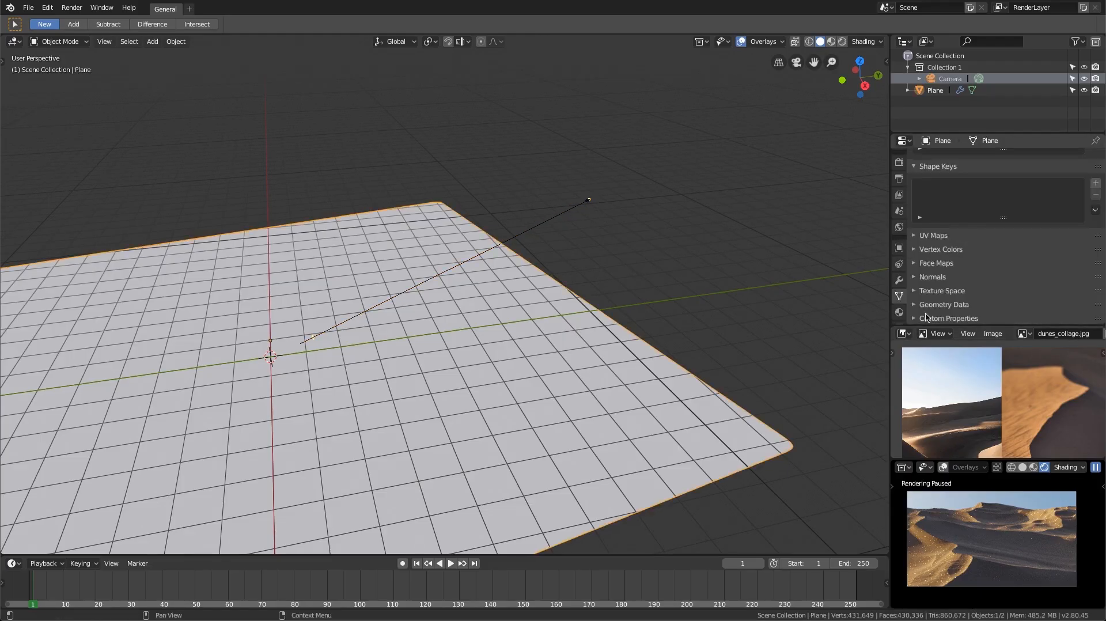
{"action": "left_click", "coordinate": [899, 280]}
{"action": "left_click", "coordinate": [920, 260]}
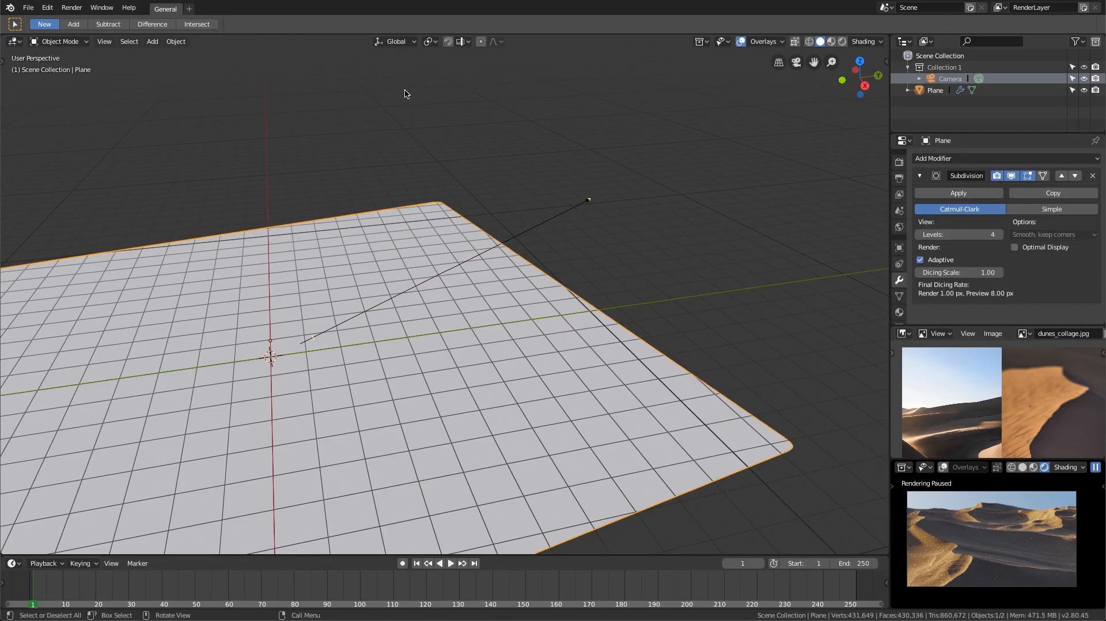
{"action": "left_click", "coordinate": [71, 7]}
{"action": "left_click", "coordinate": [81, 20]}
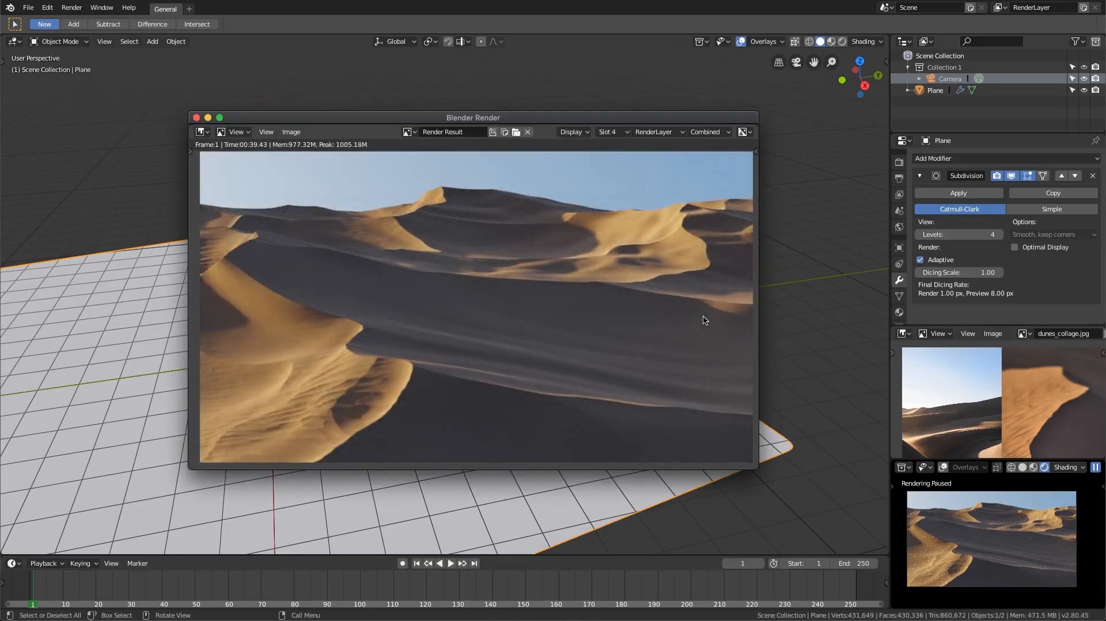
Examine the rendered dunes up close, from the foreground slopes to the distant ridges and sky, and close the render
{"action": "scroll", "coordinate": [434, 349], "scroll_direction": "up", "scroll_amount": 5}
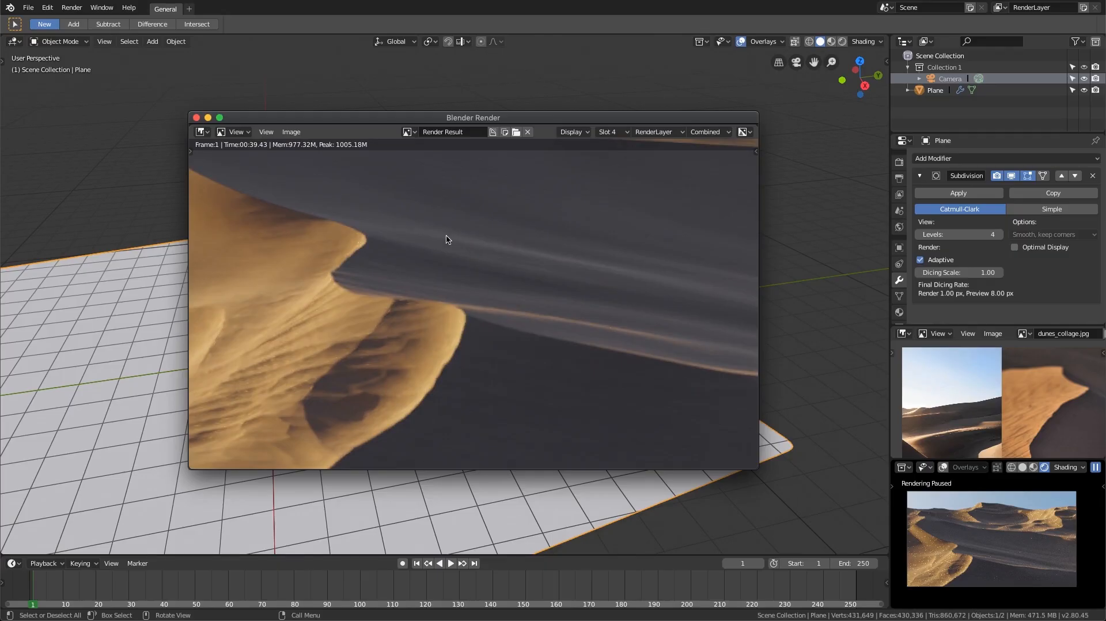
{"action": "middle_click_drag", "start_coordinate": [449, 240], "coordinate": [416, 337]}
{"action": "middle_click_drag", "start_coordinate": [521, 247], "coordinate": [479, 331]}
{"action": "scroll", "coordinate": [477, 323], "scroll_direction": "up", "scroll_amount": 2}
{"action": "middle_click_drag", "start_coordinate": [472, 291], "coordinate": [506, 338]}
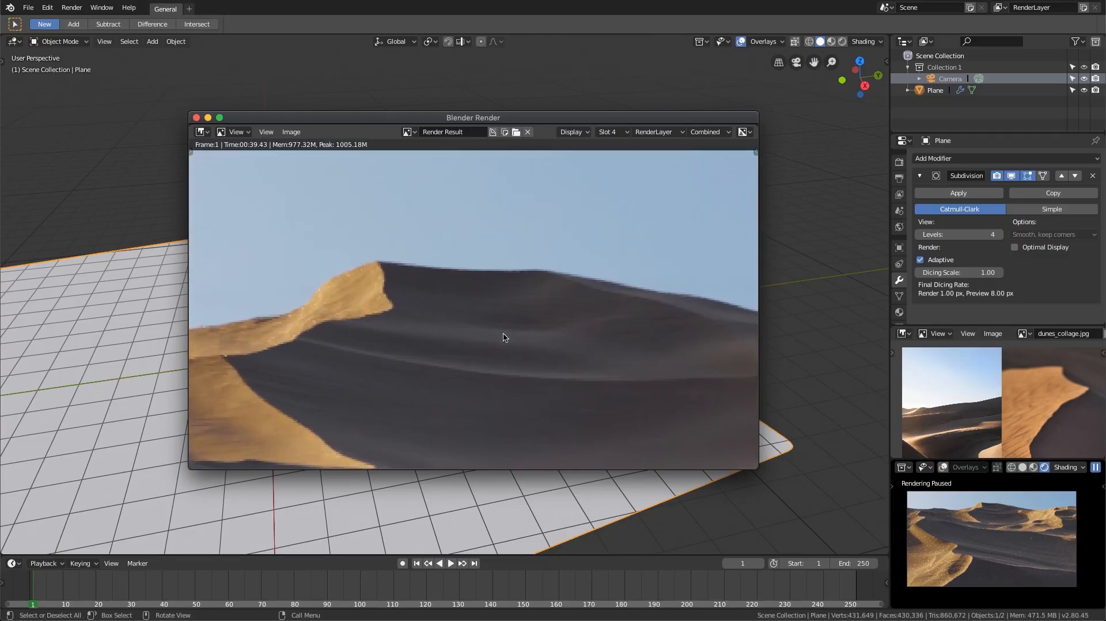
{"action": "middle_click_drag", "start_coordinate": [618, 324], "coordinate": [449, 250]}
{"action": "middle_click_drag", "start_coordinate": [720, 320], "coordinate": [495, 288]}
{"action": "scroll", "coordinate": [560, 300], "scroll_direction": "down", "scroll_amount": 4}
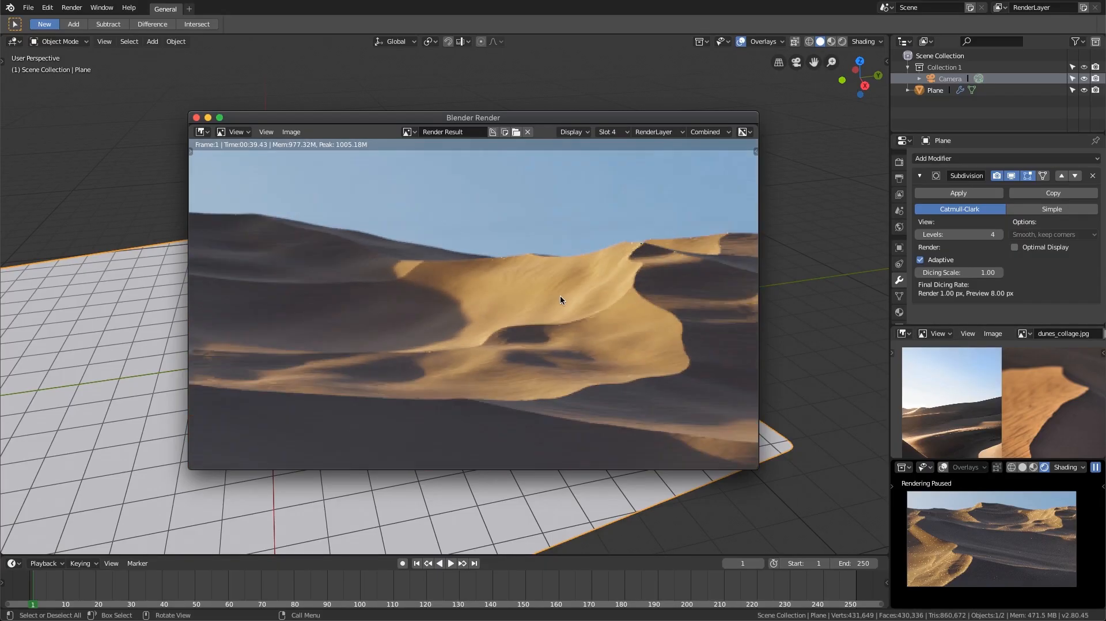
{"action": "middle_click_drag", "start_coordinate": [430, 346], "coordinate": [517, 284]}
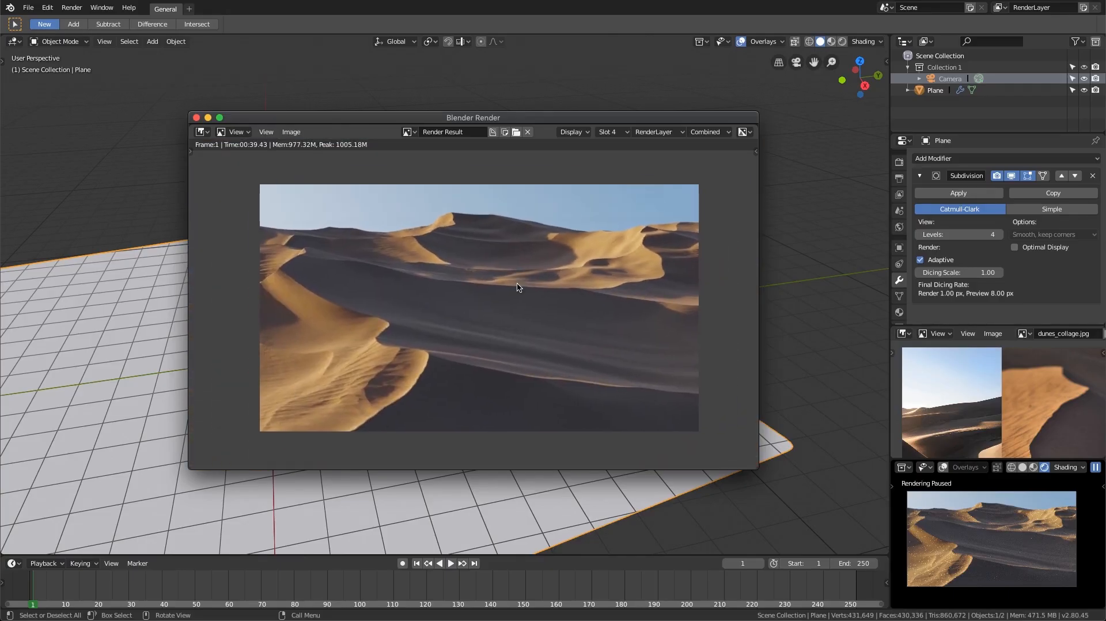
{"action": "scroll", "coordinate": [518, 287], "scroll_direction": "up", "scroll_amount": 1}
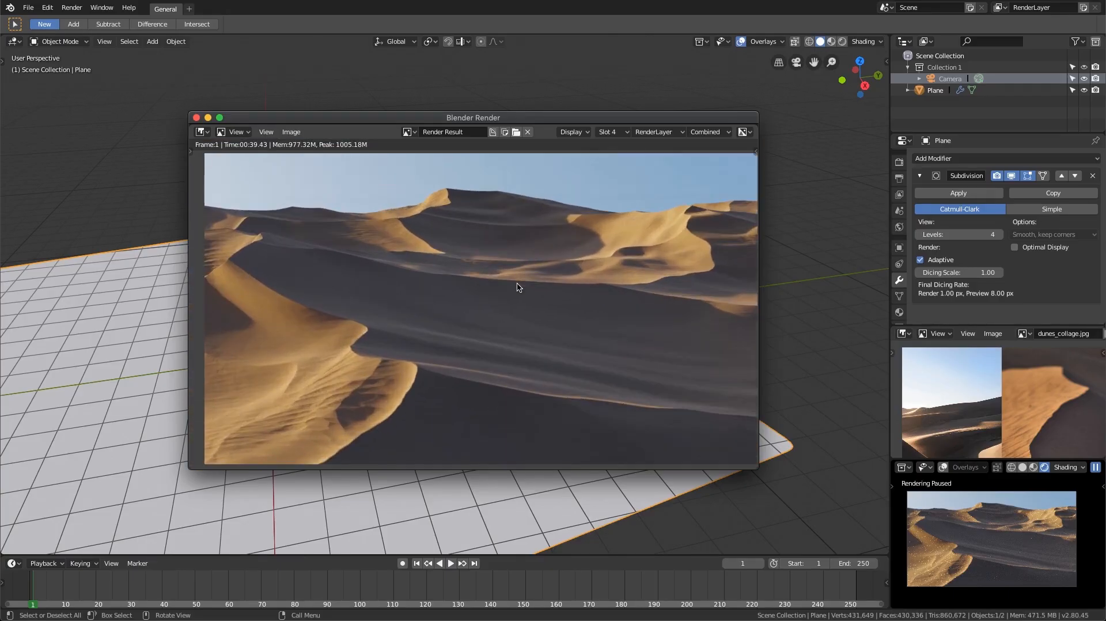
{"action": "middle_click_drag", "start_coordinate": [509, 284], "coordinate": [500, 281]}
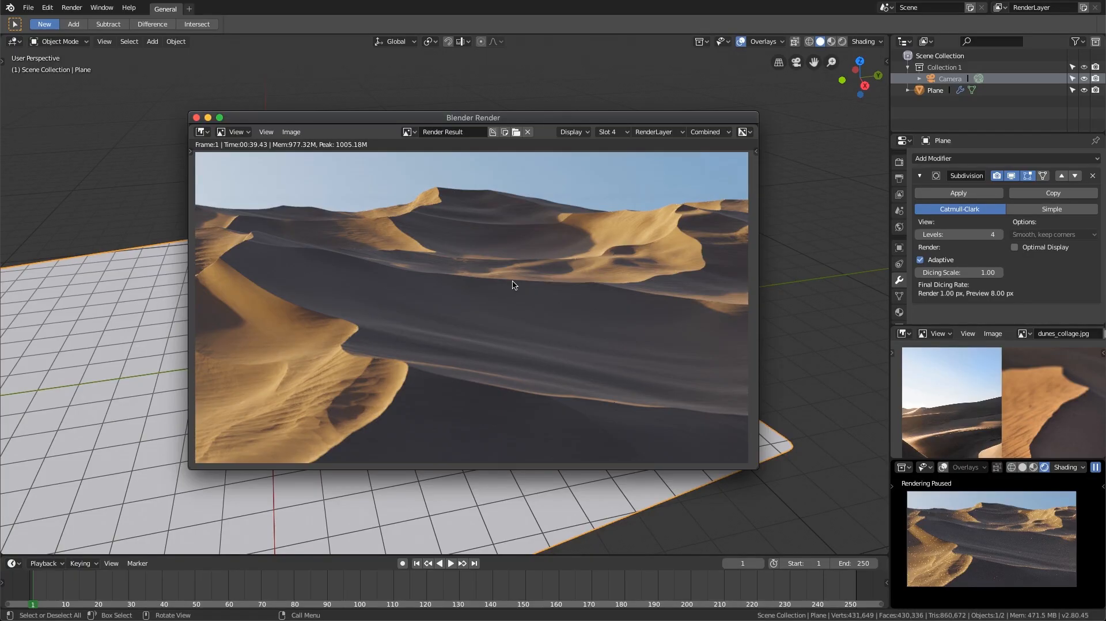
{"action": "key", "text": "Escape"}
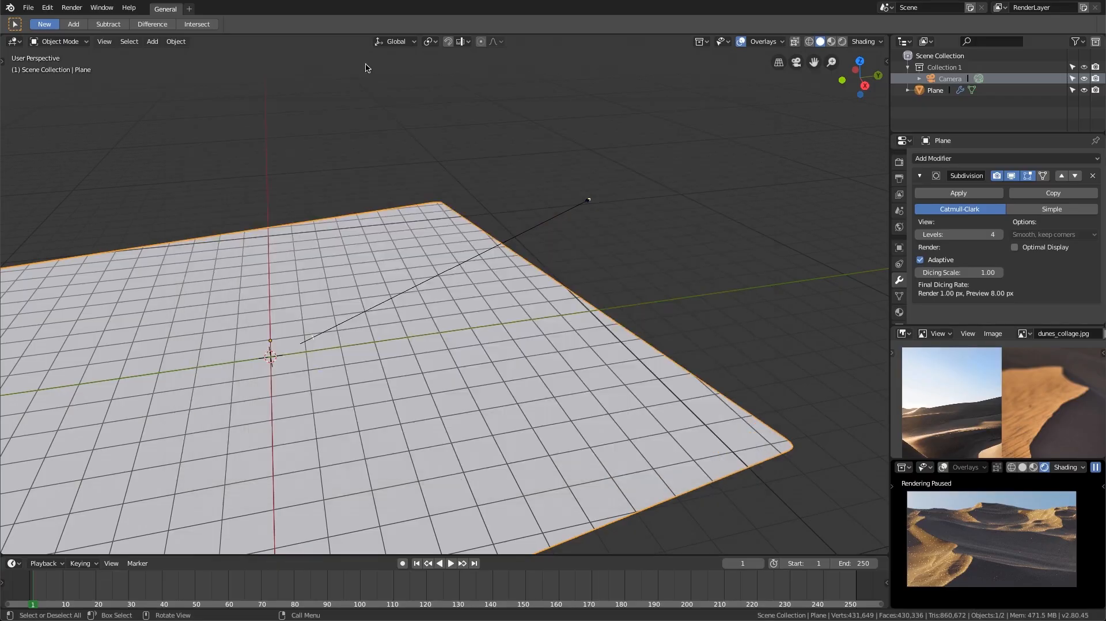
Change the main viewport to the Compositing editor with nodes enabled and move the Render Layers node well away from Composite
{"action": "left_click", "coordinate": [13, 41]}
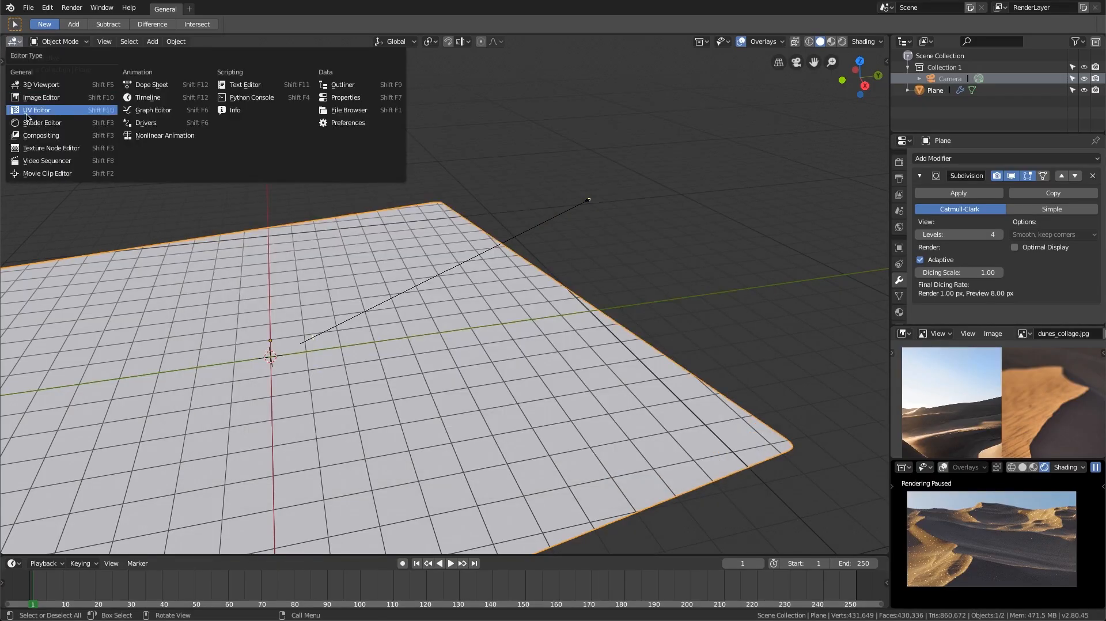
{"action": "left_click", "coordinate": [46, 135]}
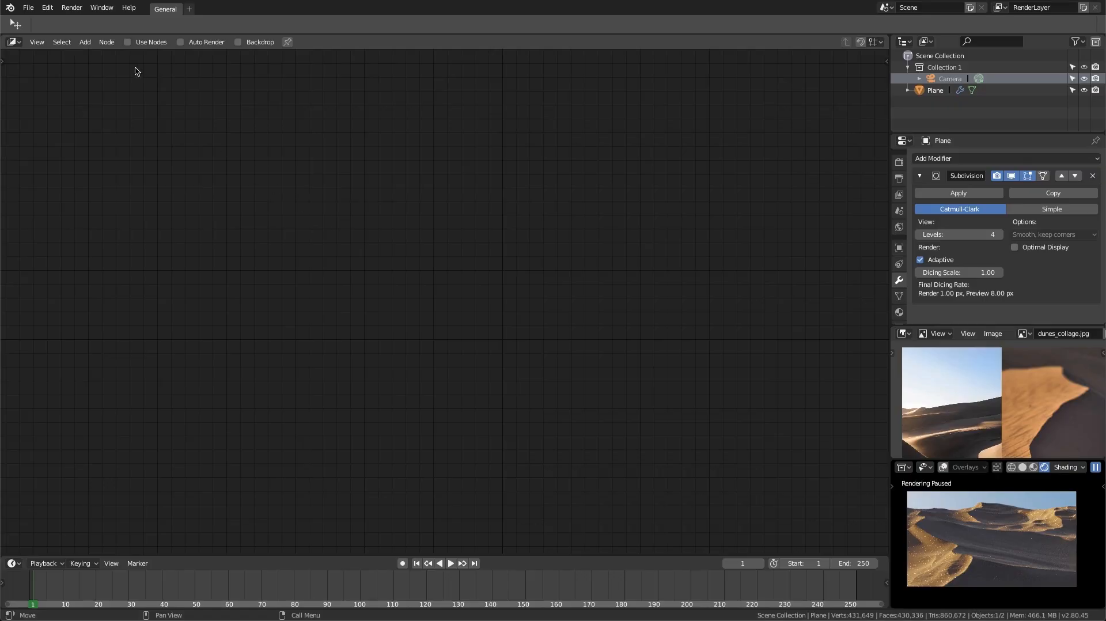
{"action": "left_click", "coordinate": [128, 42]}
{"action": "scroll", "coordinate": [582, 203], "scroll_direction": "down", "scroll_amount": 4}
{"action": "middle_click_drag", "start_coordinate": [555, 141], "coordinate": [541, 177]}
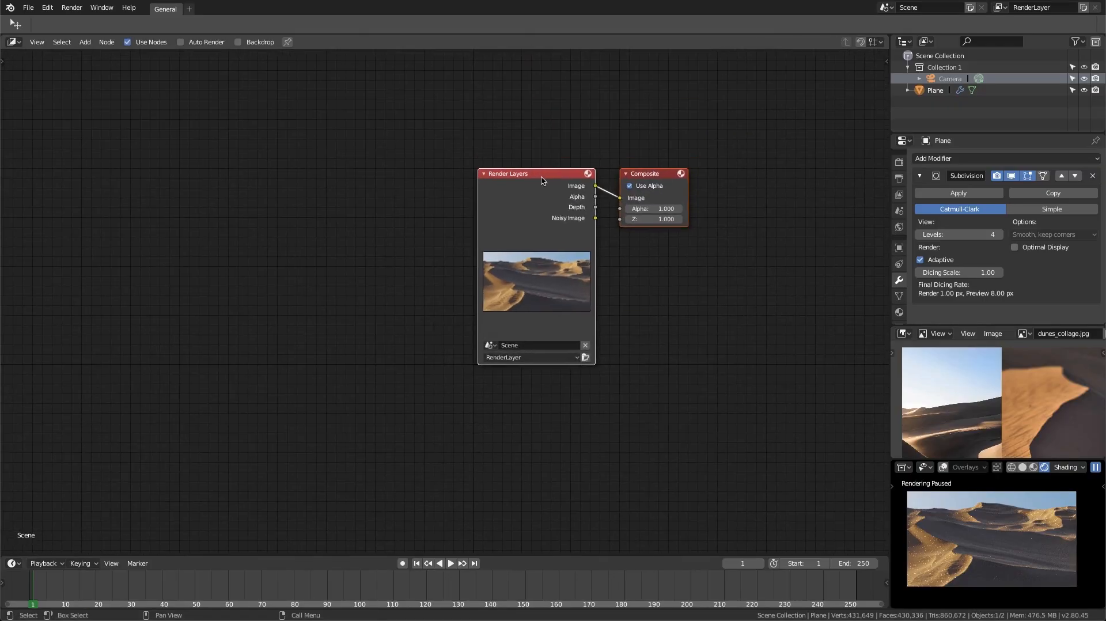
{"action": "left_click_drag", "start_coordinate": [541, 180], "coordinate": [171, 181]}
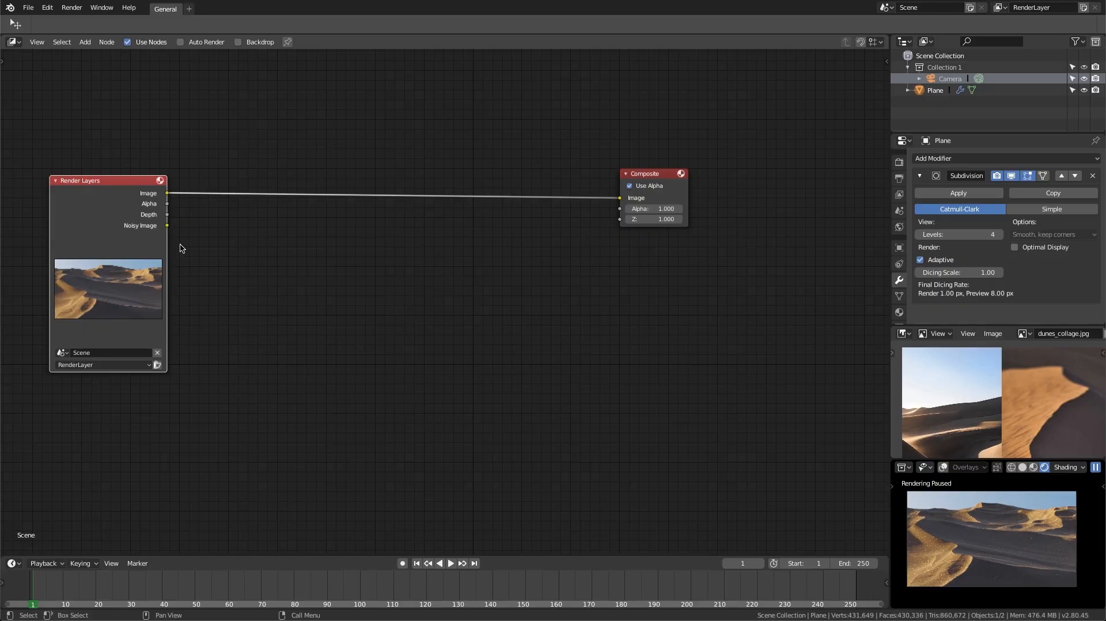
Add an Ellipse Mask node below Render Layers and preview it through a Viewer node with the backdrop enabled
{"action": "key", "text": "shift+a"}
{"action": "mouse_move", "coordinate": [193, 242]}
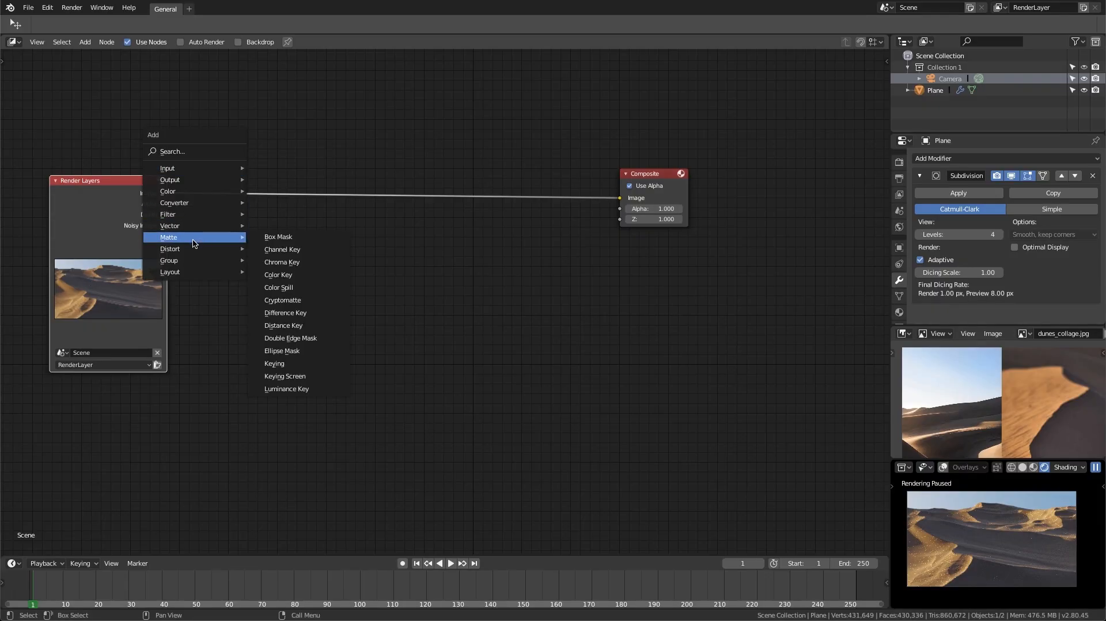
{"action": "left_click", "coordinate": [282, 351]}
{"action": "left_click", "coordinate": [154, 412]}
{"action": "left_click", "coordinate": [173, 406], "text": "ctrl+shift"}
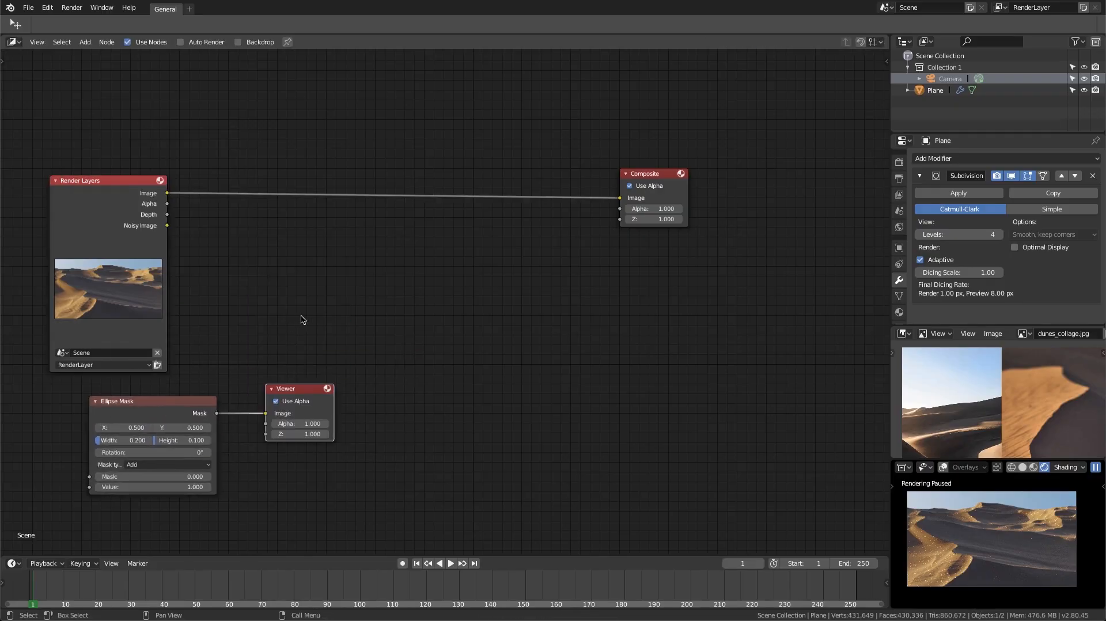
{"action": "left_click_drag", "start_coordinate": [292, 390], "coordinate": [585, 274]}
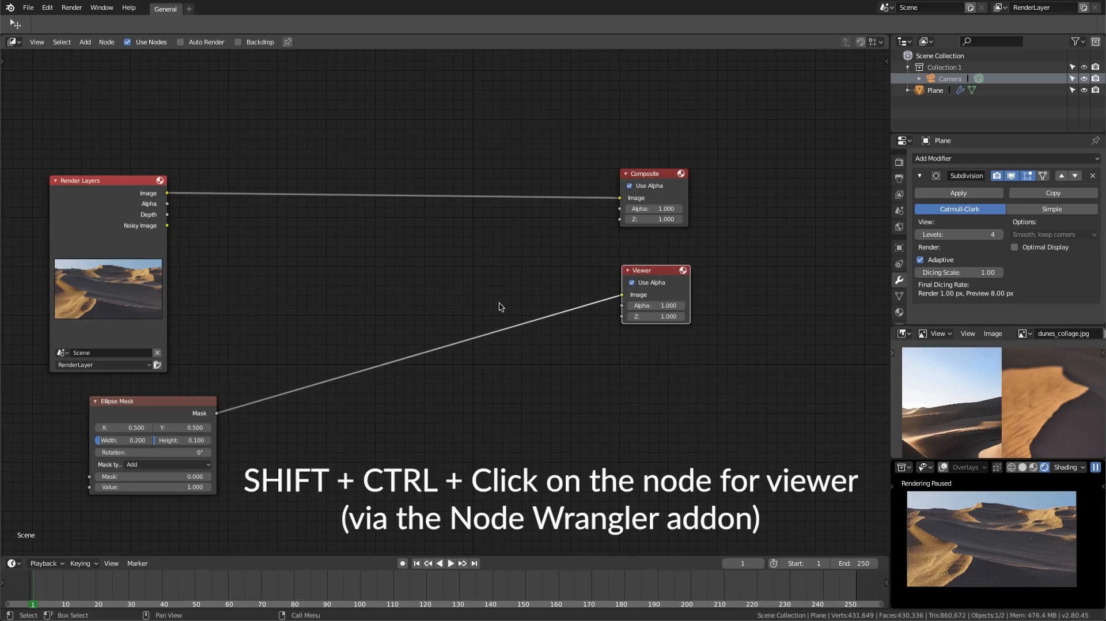
{"action": "left_click", "coordinate": [238, 42]}
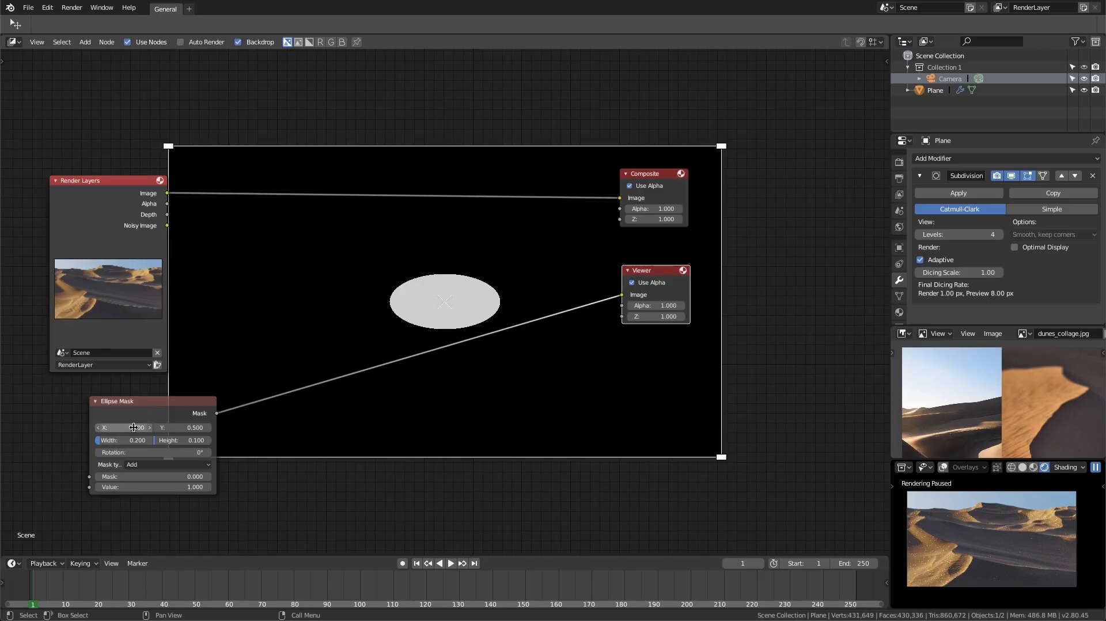
Adjust the ellipse mask to X 0.190, Y 0.600, width 0.623 and height 0.536
{"action": "left_click_drag", "start_coordinate": [136, 428], "coordinate": [157, 441], "text": "ctrl"}
{"action": "left_click_drag", "start_coordinate": [165, 440], "coordinate": [165, 440]}
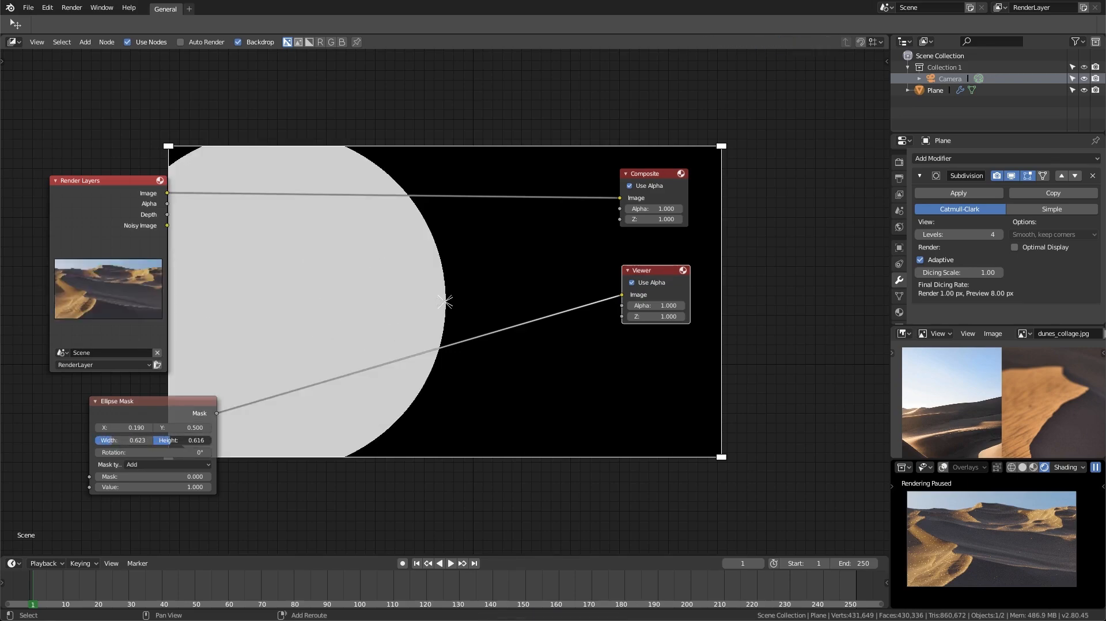
{"action": "left_click", "coordinate": [208, 427]}
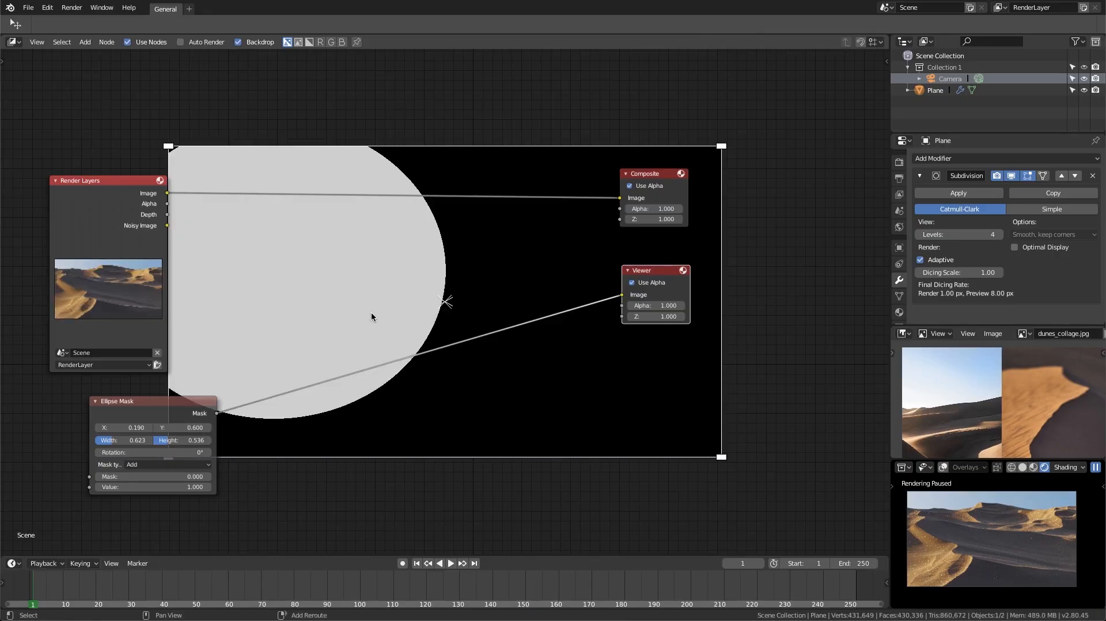
Insert a Blur node between the Ellipse Mask and the Viewer
{"action": "key", "text": "shift+a"}
{"action": "mouse_move", "coordinate": [346, 288]}
{"action": "left_click", "coordinate": [420, 298]}
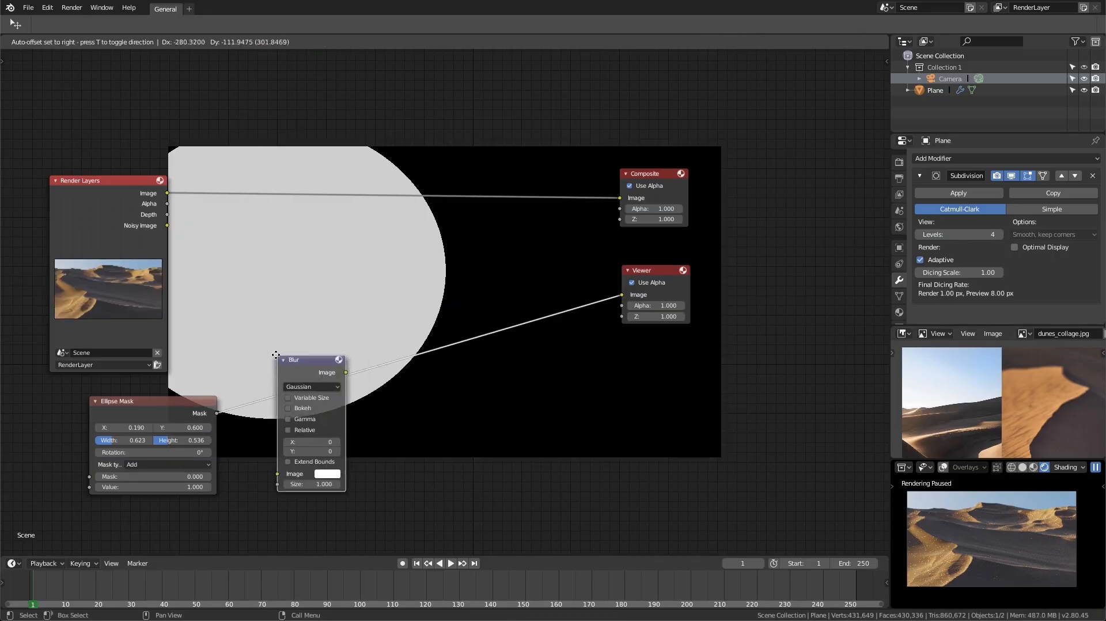
{"action": "left_click", "coordinate": [254, 367]}
Configure the mask blur as Fast Gaussian with X and Y at 200 and size 3
{"action": "left_click", "coordinate": [290, 398]}
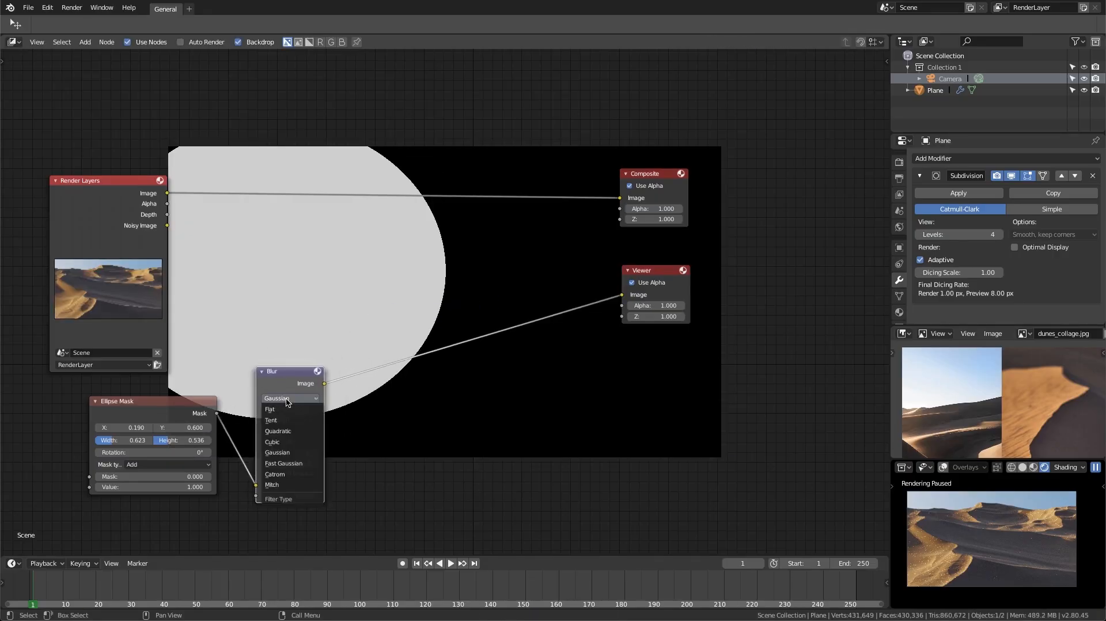
{"action": "left_click", "coordinate": [287, 464]}
{"action": "left_click", "coordinate": [293, 420]}
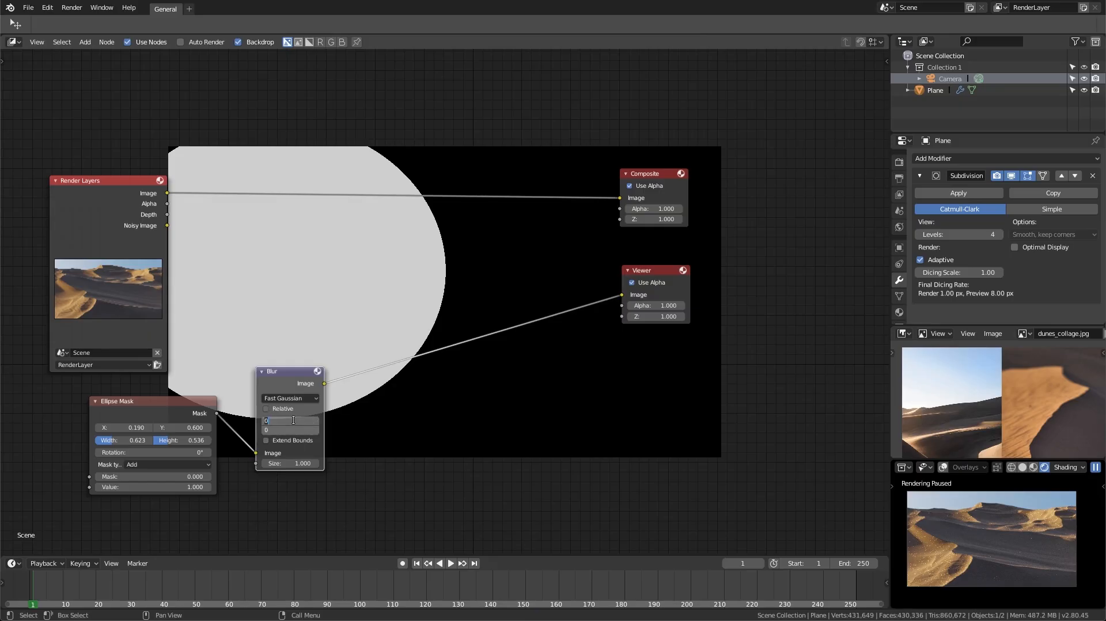
{"action": "type", "text": "200"}
{"action": "key", "text": "Return"}
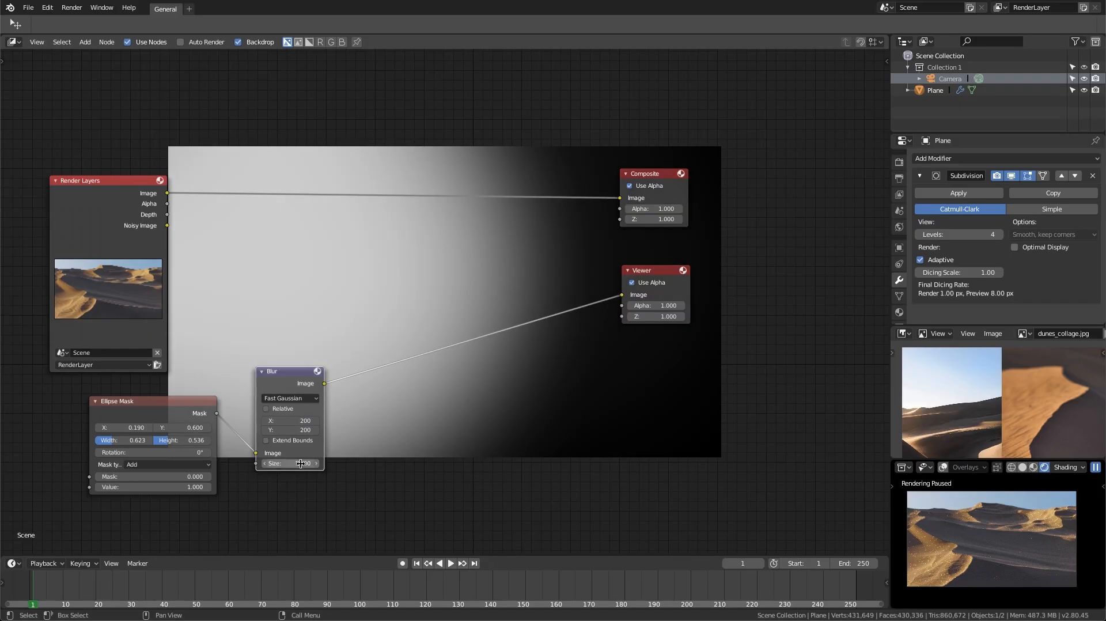
{"action": "key", "text": "Return"}
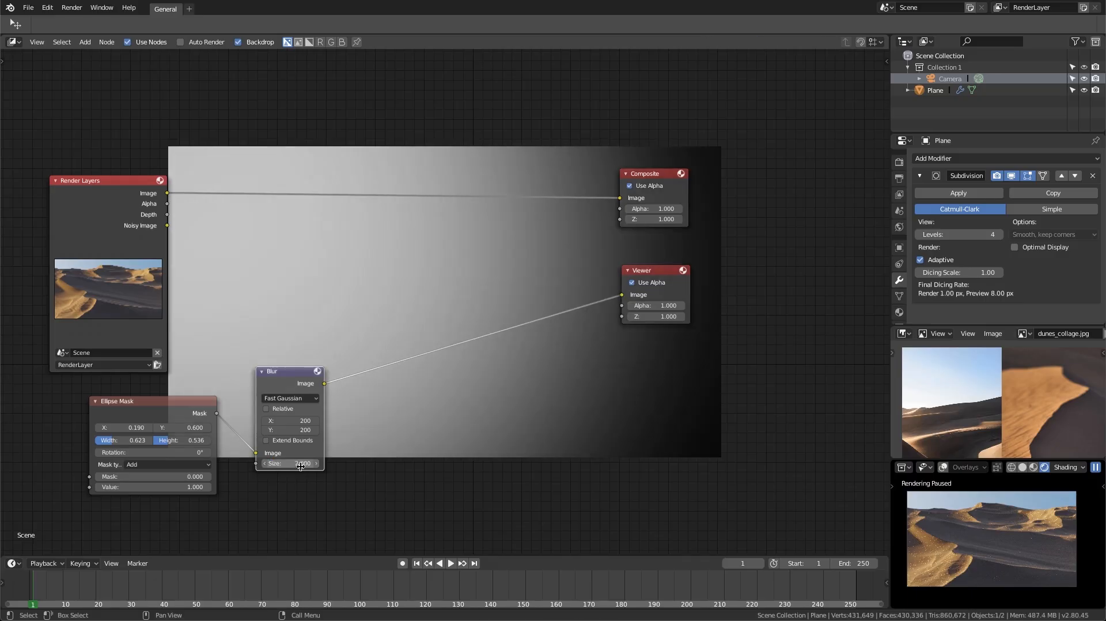
{"action": "type", "text": "3"}
{"action": "key", "text": "Return"}
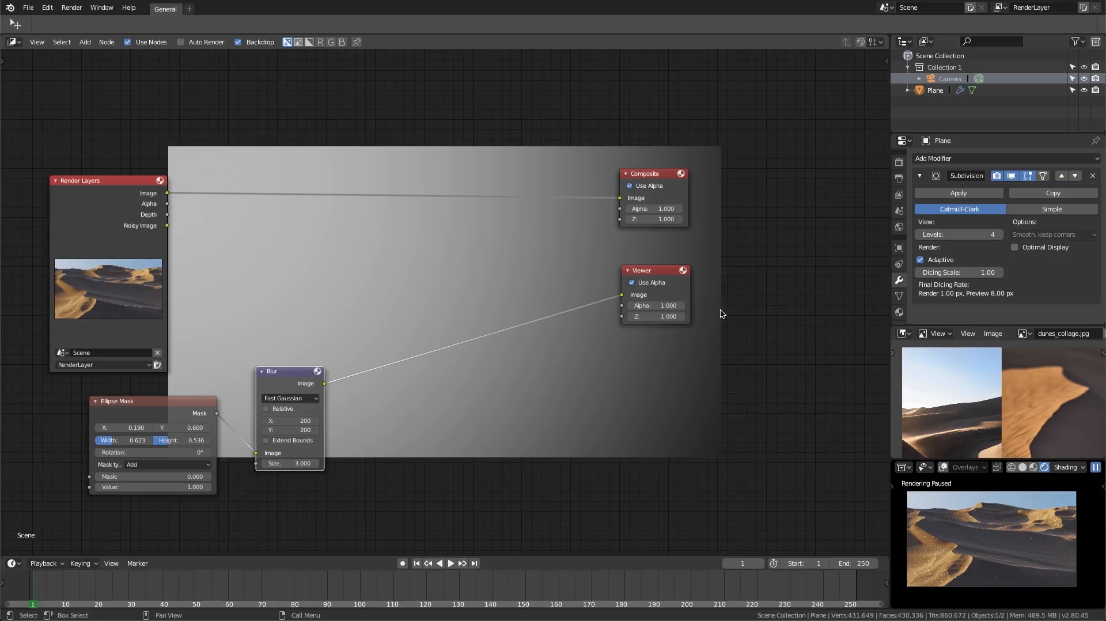
Insert a Mix color node on the link between Render Layers and Composite
{"action": "middle_click_drag", "start_coordinate": [403, 231], "coordinate": [448, 255]}
{"action": "key", "text": "shift+a"}
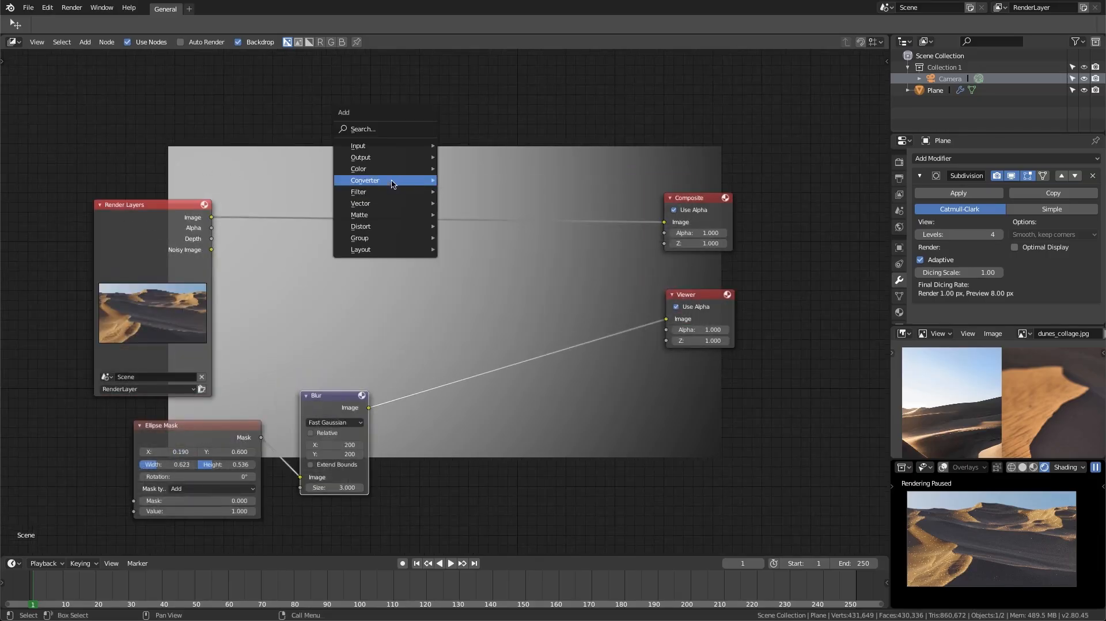
{"action": "mouse_move", "coordinate": [397, 175]}
{"action": "left_click", "coordinate": [490, 272]}
{"action": "left_click", "coordinate": [358, 195]}
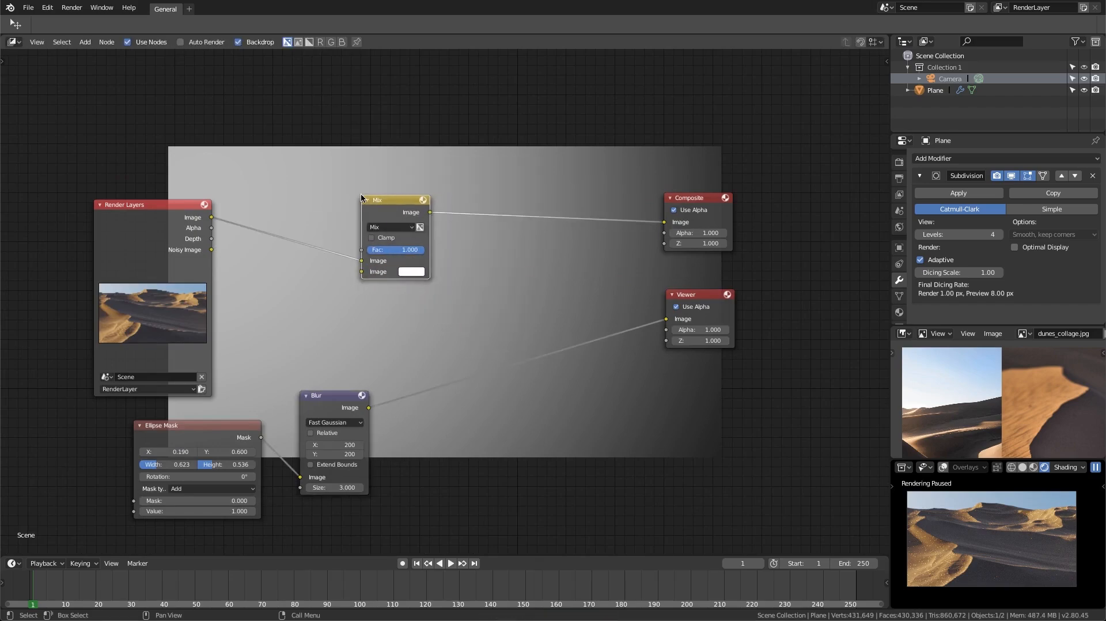
Connect the blurred mask to the Mix node's second image input and set the blend type to Soft Light
{"action": "left_click", "coordinate": [173, 425]}
{"action": "left_click_drag", "start_coordinate": [173, 426], "coordinate": [64, 426]}
{"action": "left_click", "coordinate": [342, 397]}
{"action": "left_click_drag", "start_coordinate": [342, 396], "coordinate": [362, 272]}
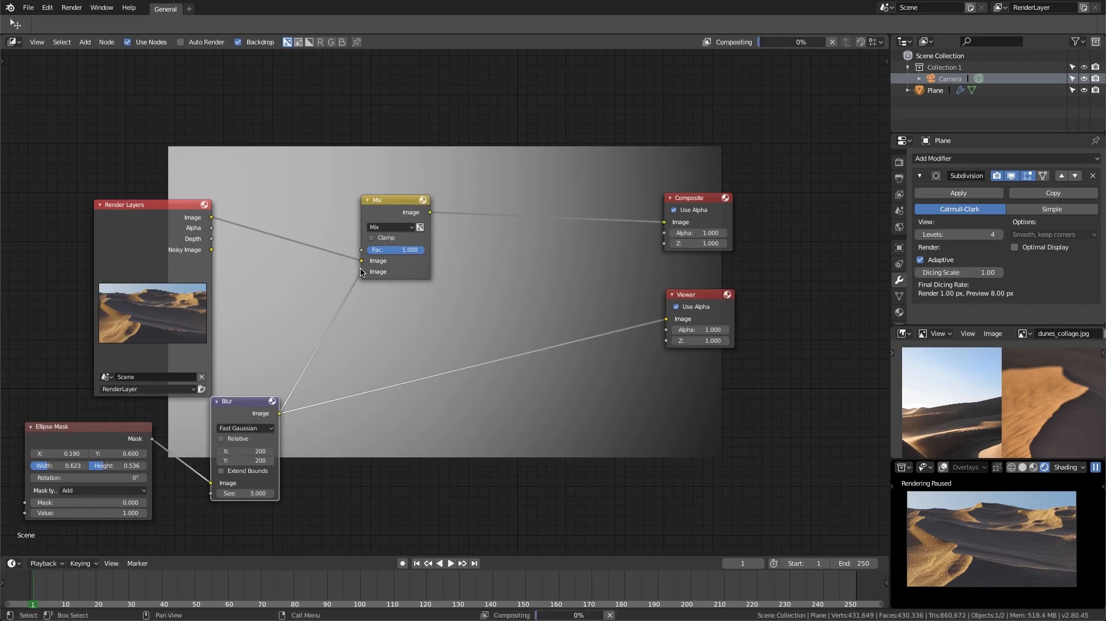
{"action": "left_click", "coordinate": [392, 228]}
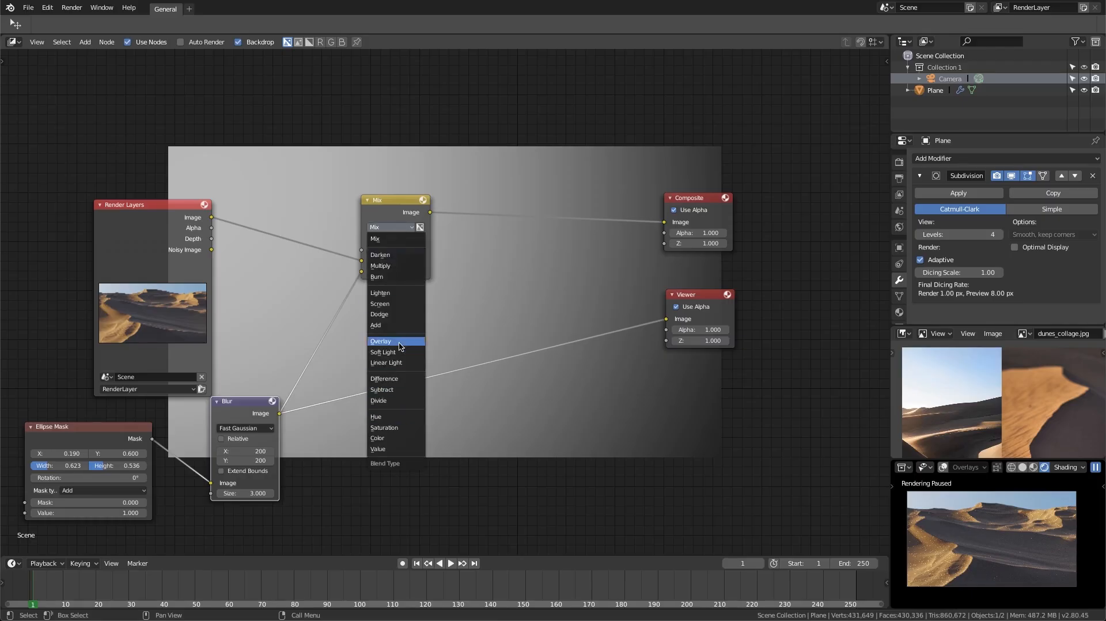
{"action": "left_click", "coordinate": [402, 352]}
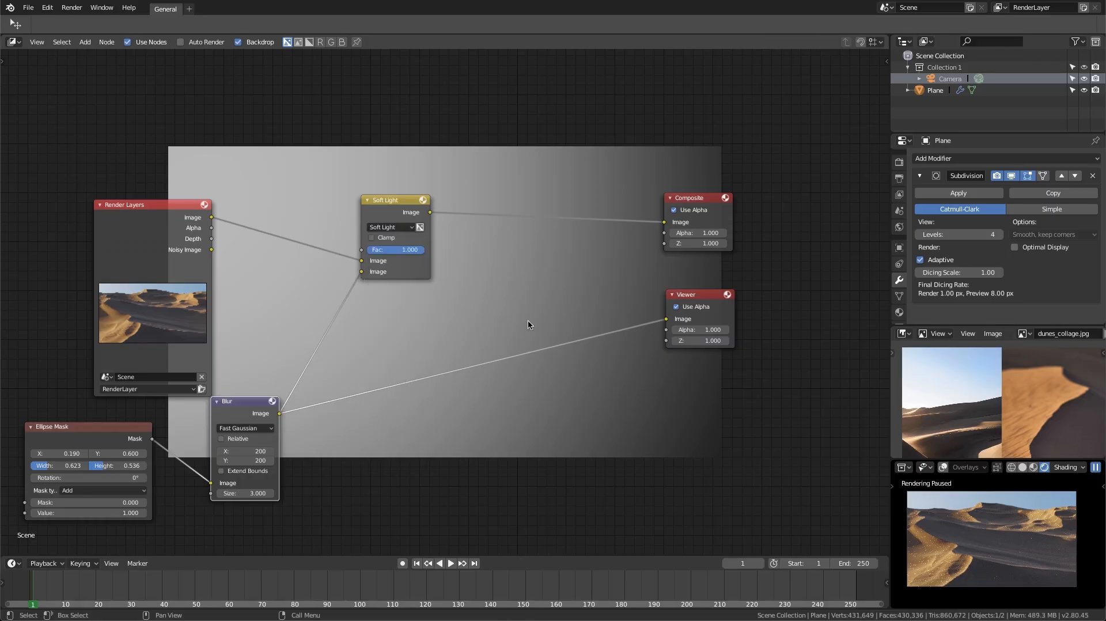
Route the Soft Light node's output to the Viewer to preview the masked lighting over the render
{"action": "left_click", "coordinate": [426, 213], "text": "ctrl+shift"}
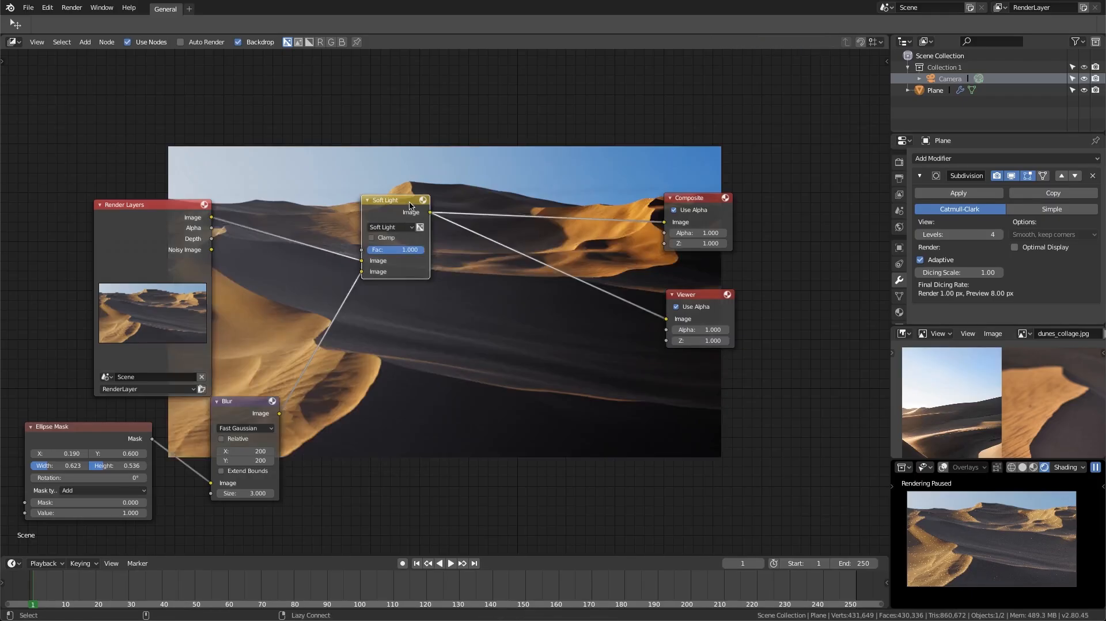
{"action": "middle_click_drag", "start_coordinate": [472, 191], "coordinate": [540, 338]}
{"action": "middle_click_drag", "start_coordinate": [540, 338], "coordinate": [511, 254], "text": "ctrl"}
{"action": "middle_click_drag", "start_coordinate": [512, 254], "coordinate": [514, 328]}
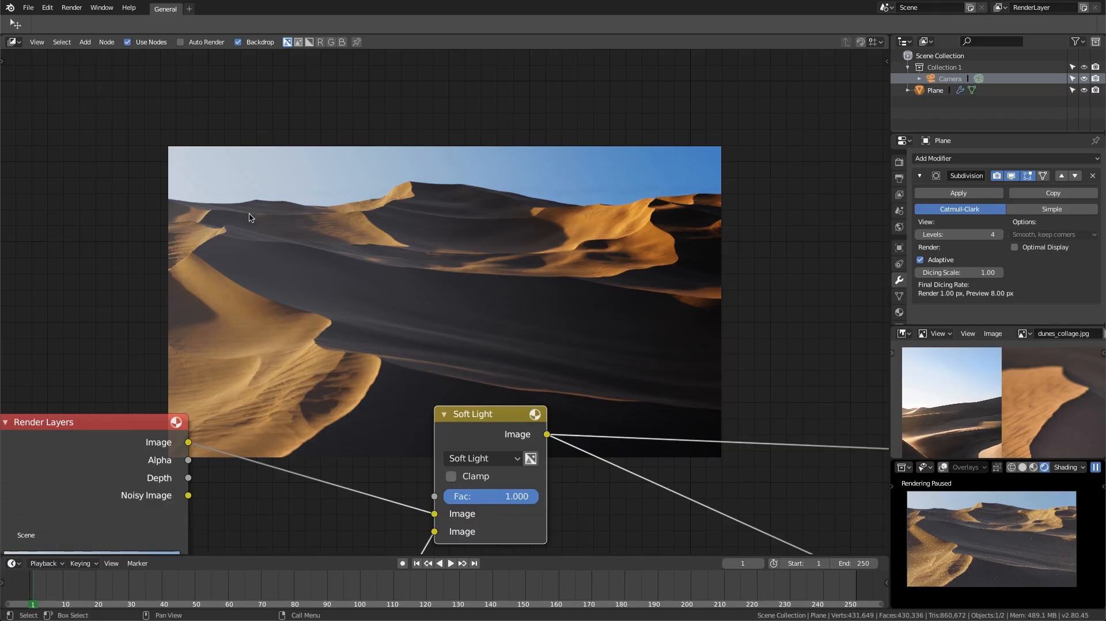
Compare the render with the Soft Light factor at 0 and at 1
{"action": "scroll", "coordinate": [505, 403], "scroll_direction": "down", "scroll_amount": 2}
{"action": "left_click", "coordinate": [503, 445]}
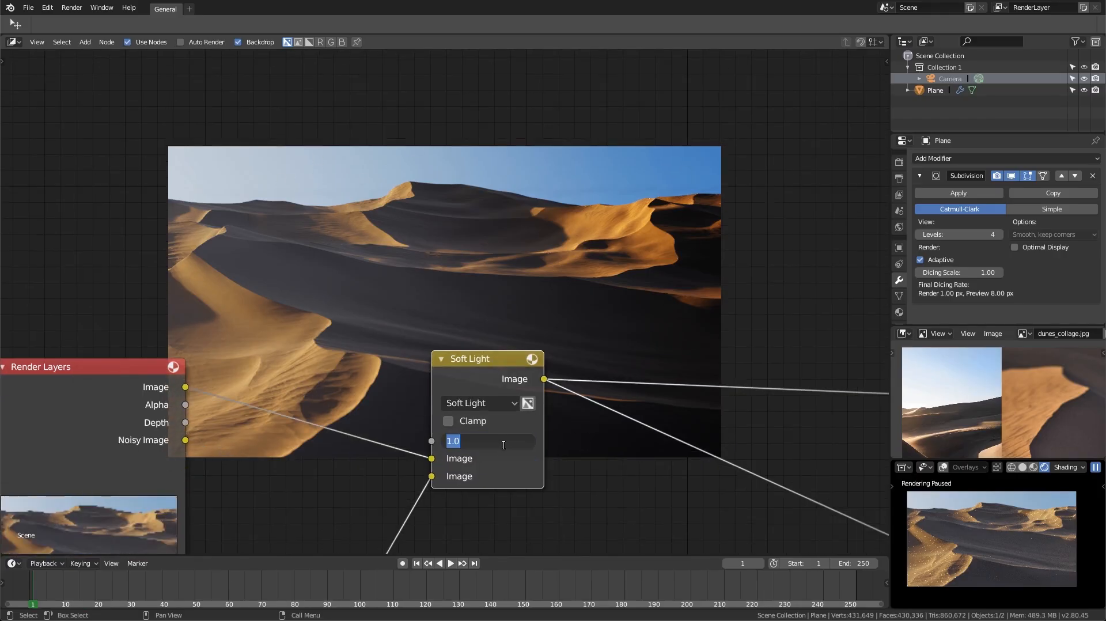
{"action": "type", "text": "0"}
{"action": "key", "text": "Return"}
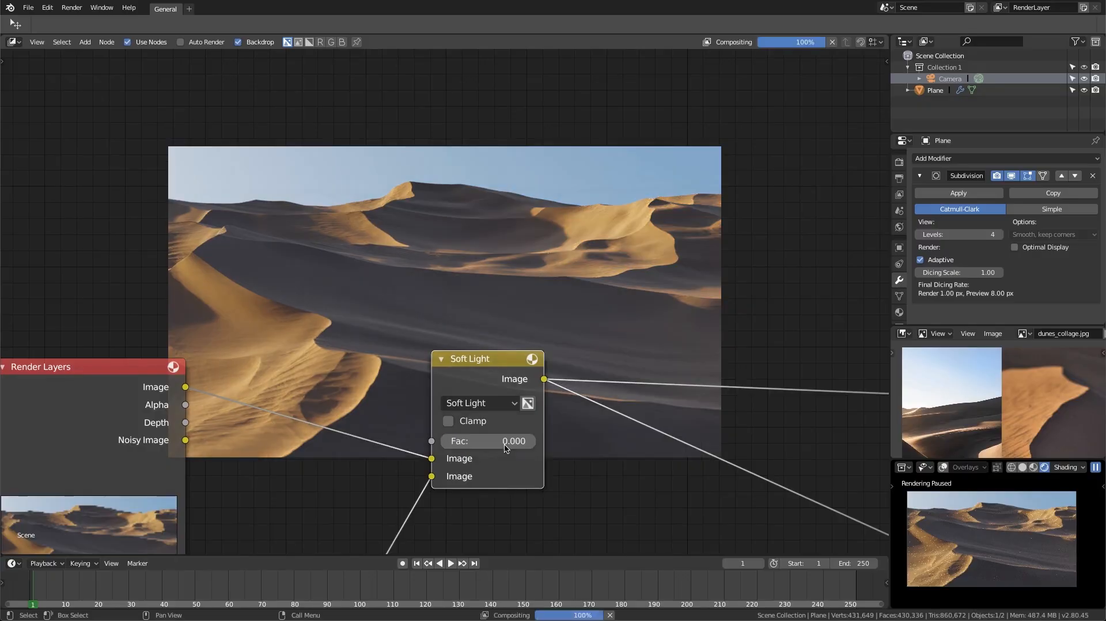
{"action": "left_click_drag", "start_coordinate": [454, 442], "coordinate": [539, 443]}
Reduce the Soft Light node's factor, trying 0.5 and settling on 0.4
{"action": "left_click", "coordinate": [476, 442]}
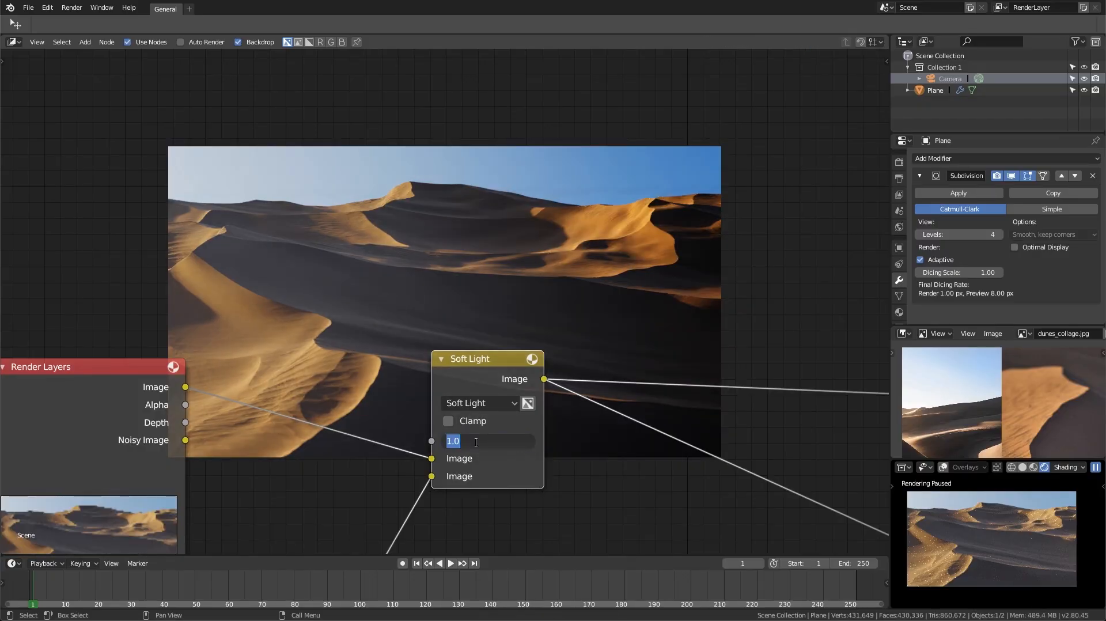
{"action": "type", "text": "0.5"}
{"action": "key", "text": "Return"}
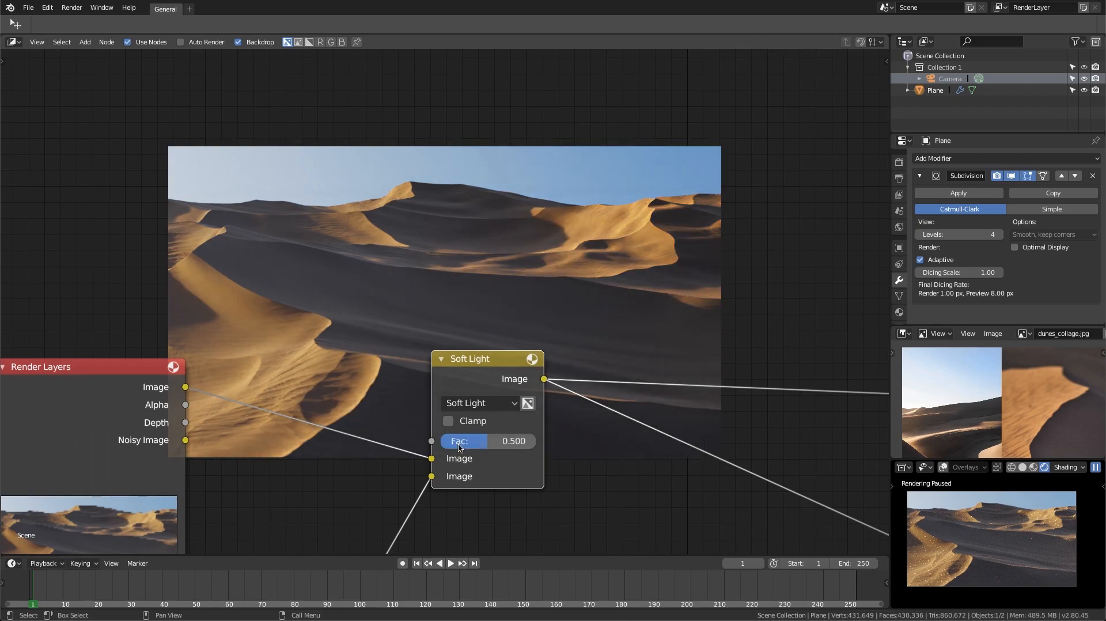
{"action": "middle_click_drag", "start_coordinate": [659, 301], "coordinate": [714, 343]}
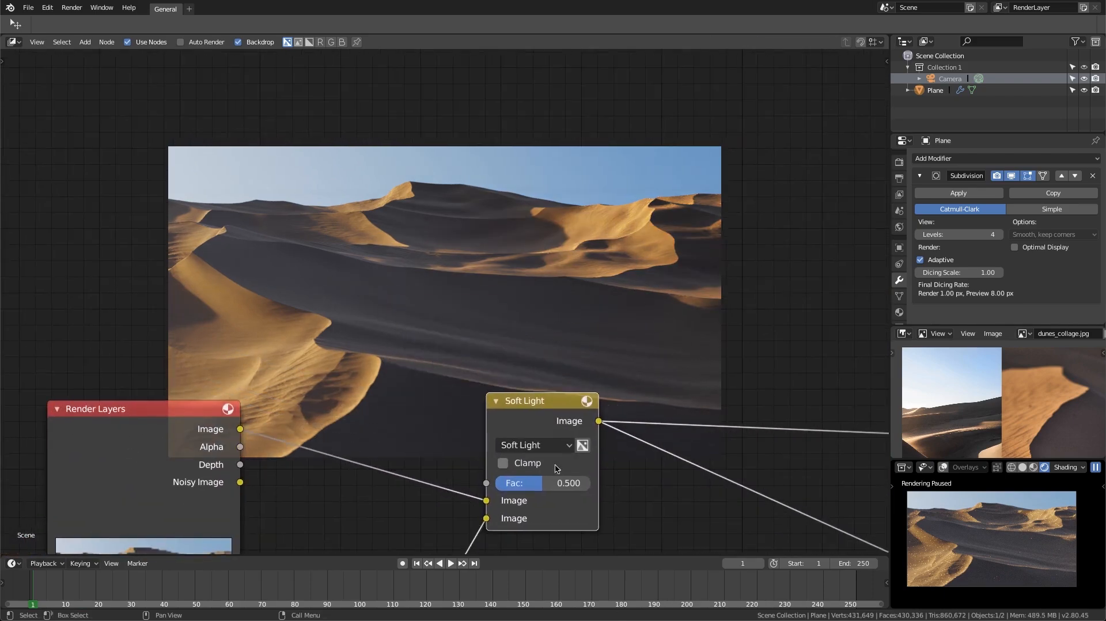
{"action": "left_click", "coordinate": [554, 481]}
{"action": "type", "text": "0.4"}
{"action": "key", "text": "Return"}
Move the Render Layers node away from the backdrop image and add a Box Mask node below the Ellipse Mask
{"action": "scroll", "coordinate": [600, 386], "scroll_direction": "down", "scroll_amount": 3}
{"action": "middle_click_drag", "start_coordinate": [664, 370], "coordinate": [531, 379], "text": "shift"}
{"action": "scroll", "coordinate": [490, 219], "scroll_direction": "down", "scroll_amount": 2}
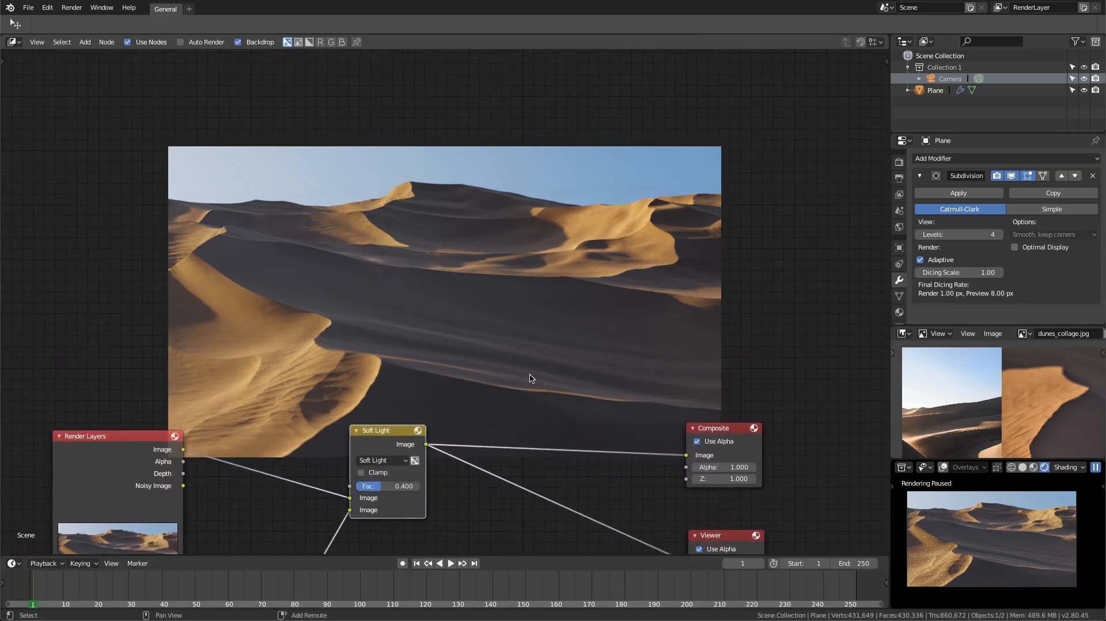
{"action": "middle_click_drag", "start_coordinate": [520, 446], "coordinate": [494, 279]}
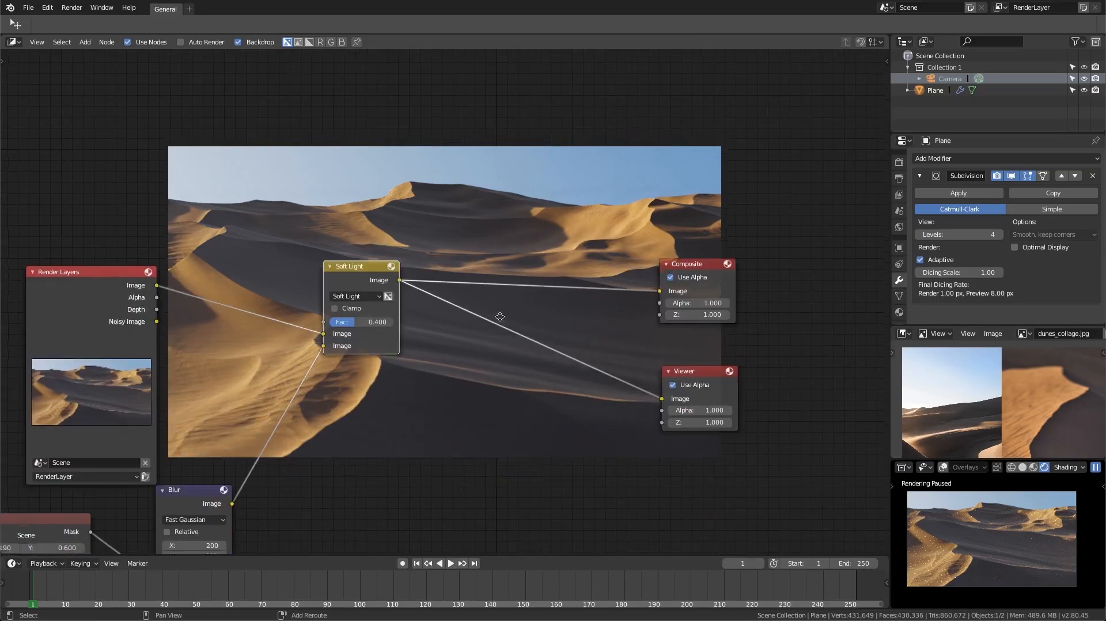
{"action": "middle_click_drag", "start_coordinate": [362, 405], "coordinate": [456, 261]}
{"action": "left_click_drag", "start_coordinate": [178, 138], "coordinate": [100, 115]}
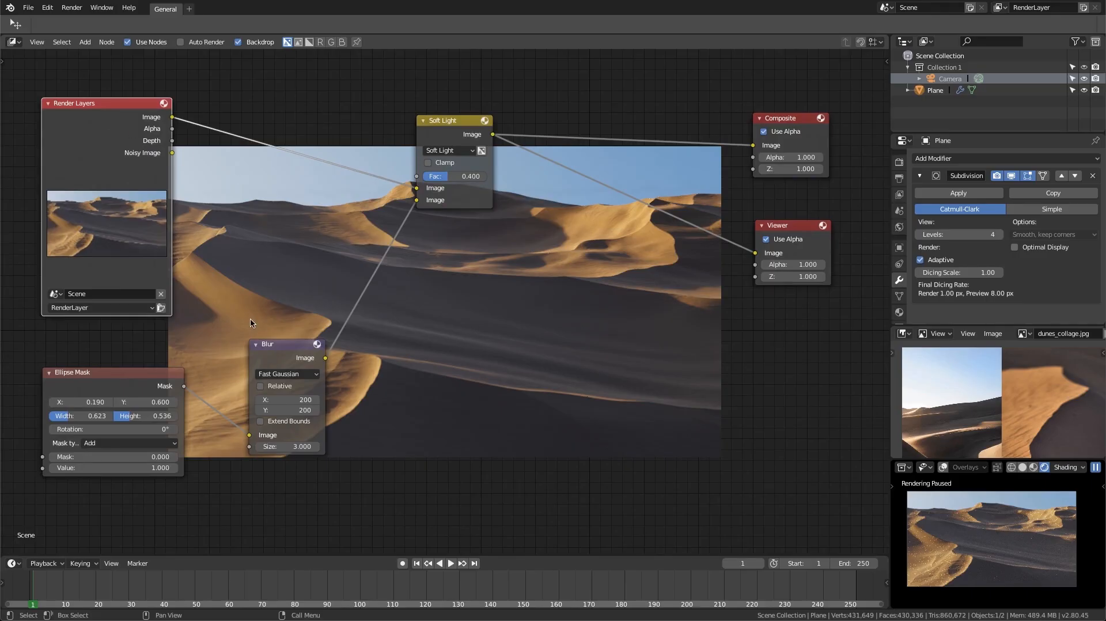
{"action": "middle_click_drag", "start_coordinate": [298, 340], "coordinate": [311, 303]}
{"action": "key", "text": "shift+a"}
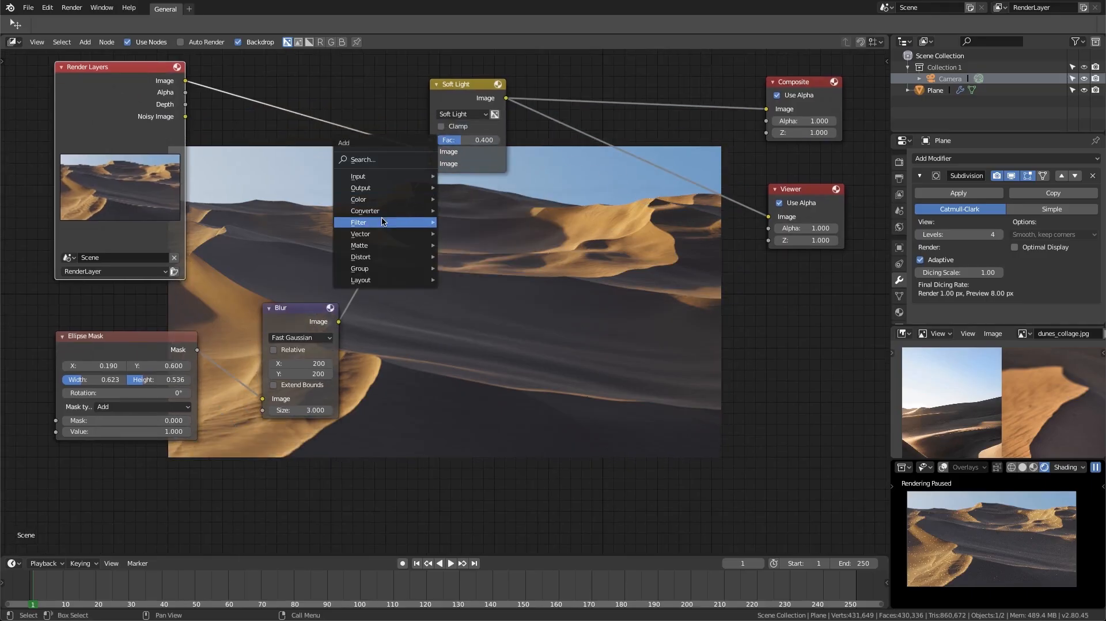
{"action": "mouse_move", "coordinate": [383, 246]}
{"action": "left_click", "coordinate": [445, 246]}
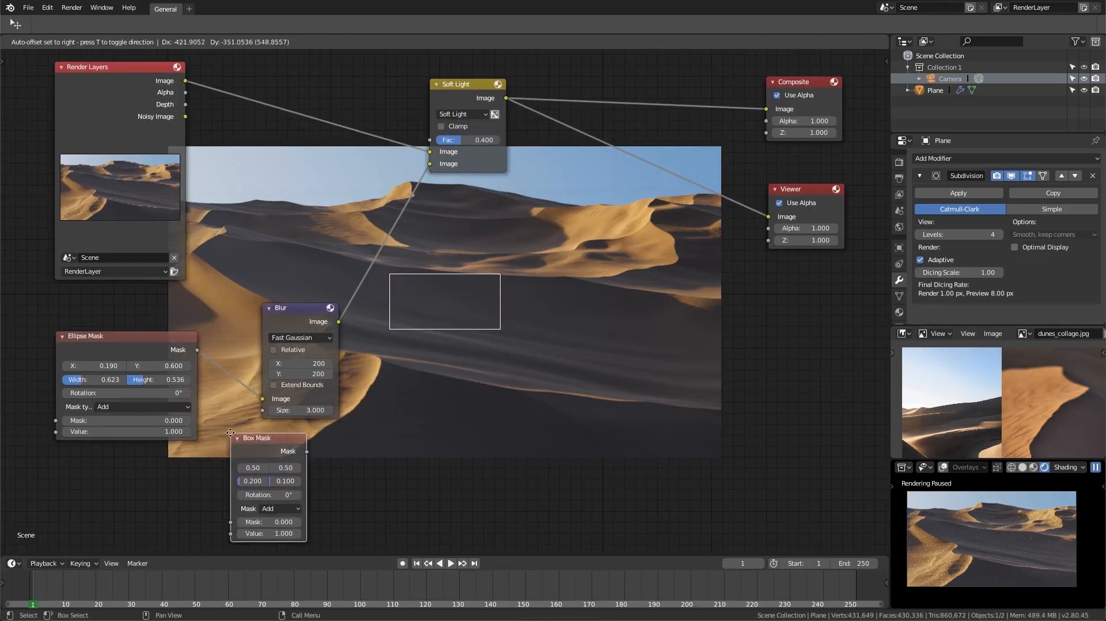
{"action": "left_click", "coordinate": [112, 461]}
Duplicate the Fast Gaussian Blur node and place the copy beside the Box Mask
{"action": "middle_click_drag", "start_coordinate": [251, 377], "coordinate": [269, 326]}
{"action": "left_click_drag", "start_coordinate": [269, 326], "coordinate": [281, 348]}
{"action": "left_click", "coordinate": [310, 260]}
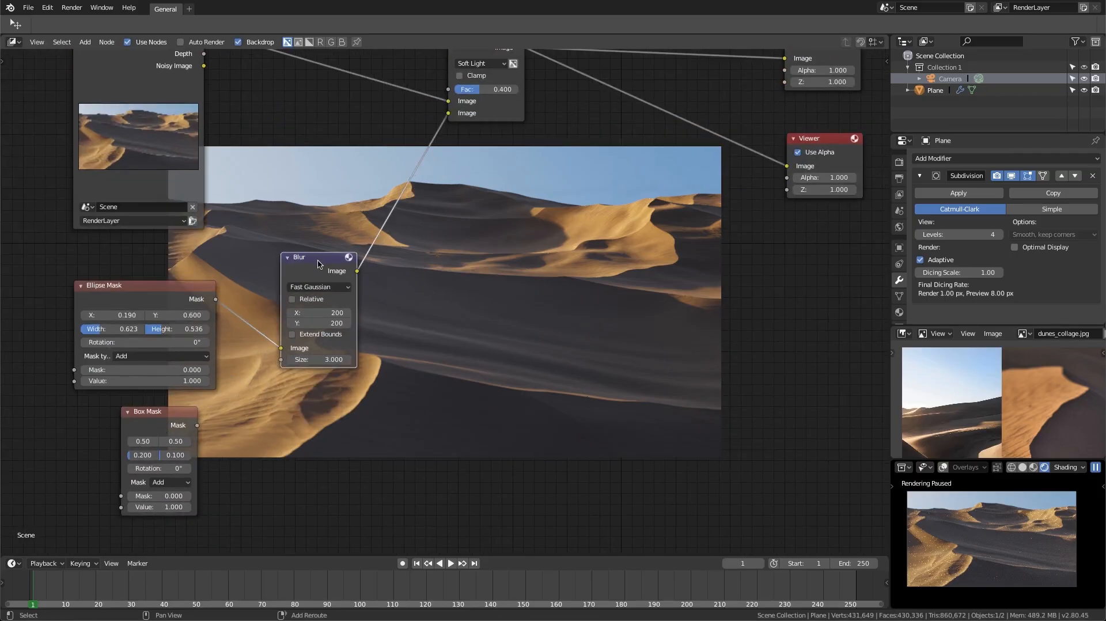
{"action": "key", "text": "shift+d"}
{"action": "left_click", "coordinate": [327, 400]}
Enlarge the Box Mask to about 0.960 wide and 0.522 high and preview it through the duplicated Blur node
{"action": "left_click", "coordinate": [196, 425], "text": "ctrl+shift"}
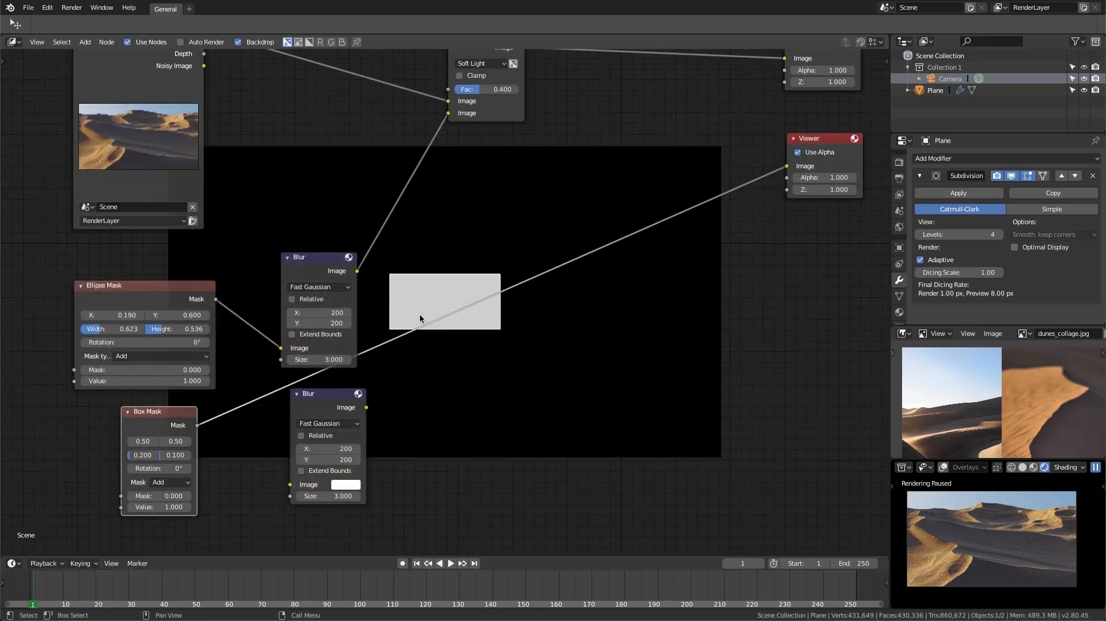
{"action": "left_click_drag", "start_coordinate": [142, 456], "coordinate": [222, 427]}
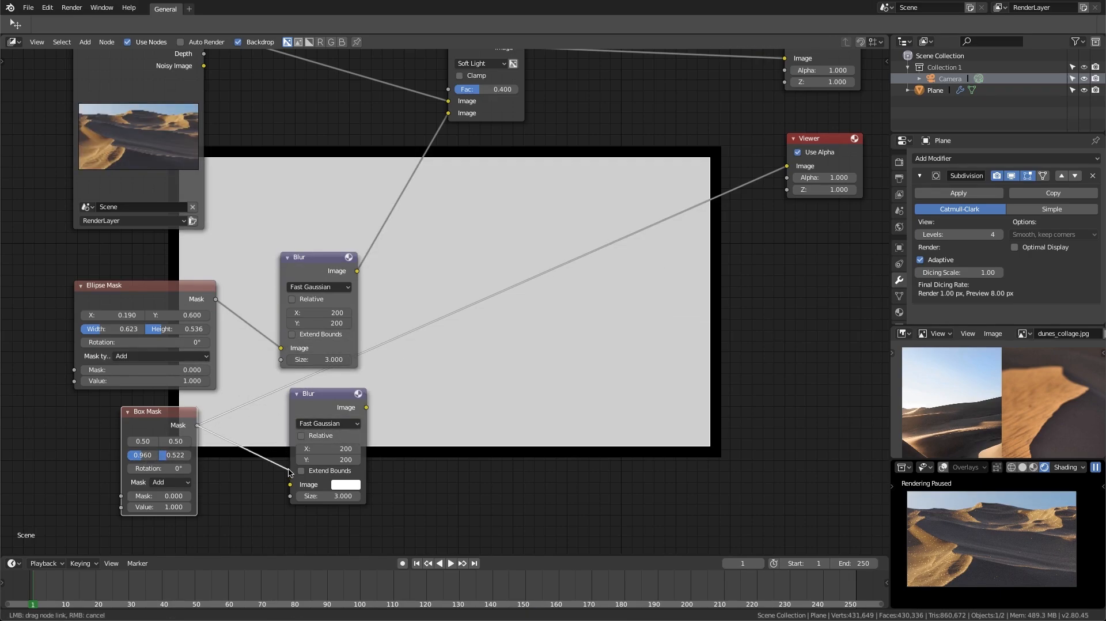
{"action": "left_click_drag", "start_coordinate": [290, 473], "coordinate": [290, 485]}
{"action": "left_click_drag", "start_coordinate": [322, 398], "coordinate": [304, 394]}
{"action": "left_click", "coordinate": [323, 393], "text": "ctrl+shift"}
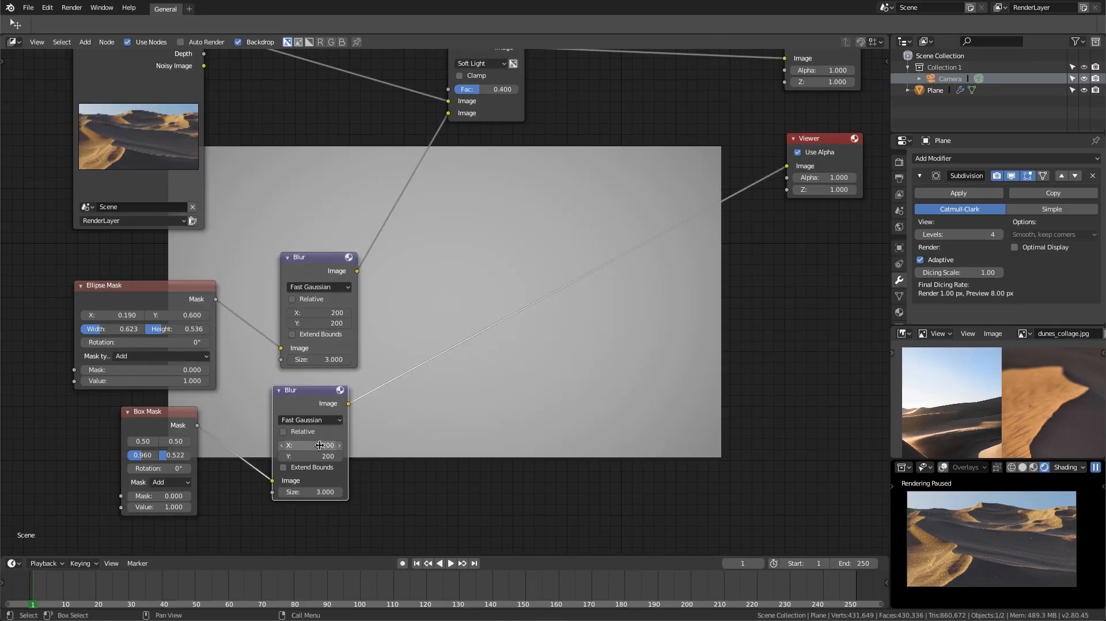
Set the duplicated Blur's size to 1 and shrink the Box Mask to about 0.866 wide and 0.436 high
{"action": "left_click", "coordinate": [319, 494]}
{"action": "type", "text": "2"}
{"action": "key", "text": "Return"}
{"action": "type", "text": "1"}
{"action": "key", "text": "Return"}
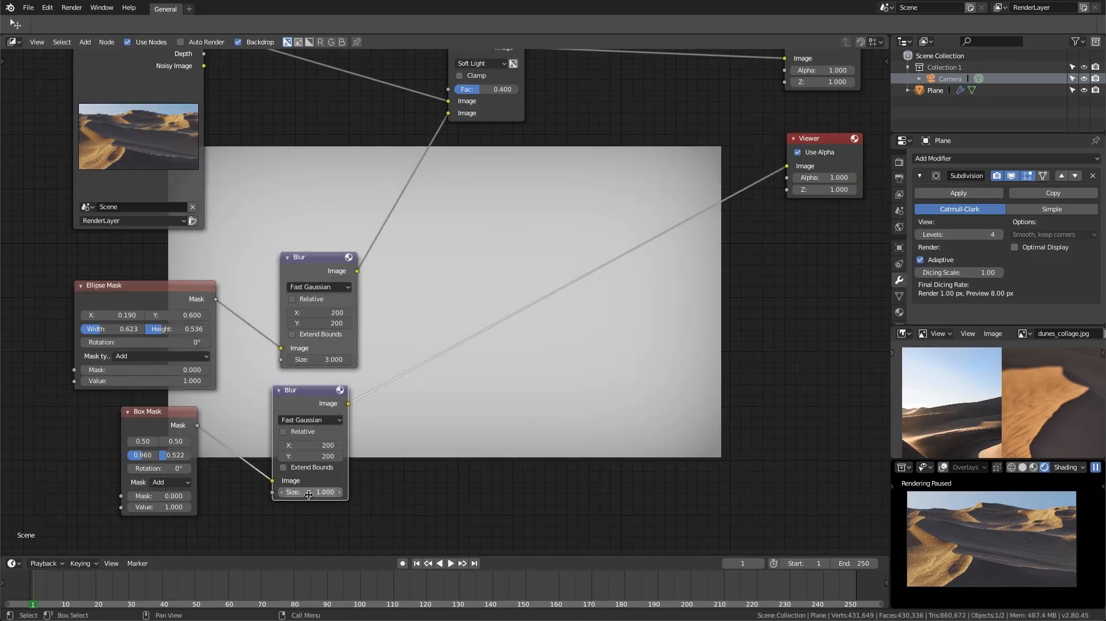
{"action": "left_click_drag", "start_coordinate": [150, 455], "coordinate": [165, 456]}
Duplicate the Soft Light node and insert the copy on the link between the first Soft Light and Composite
{"action": "key", "text": "Home"}
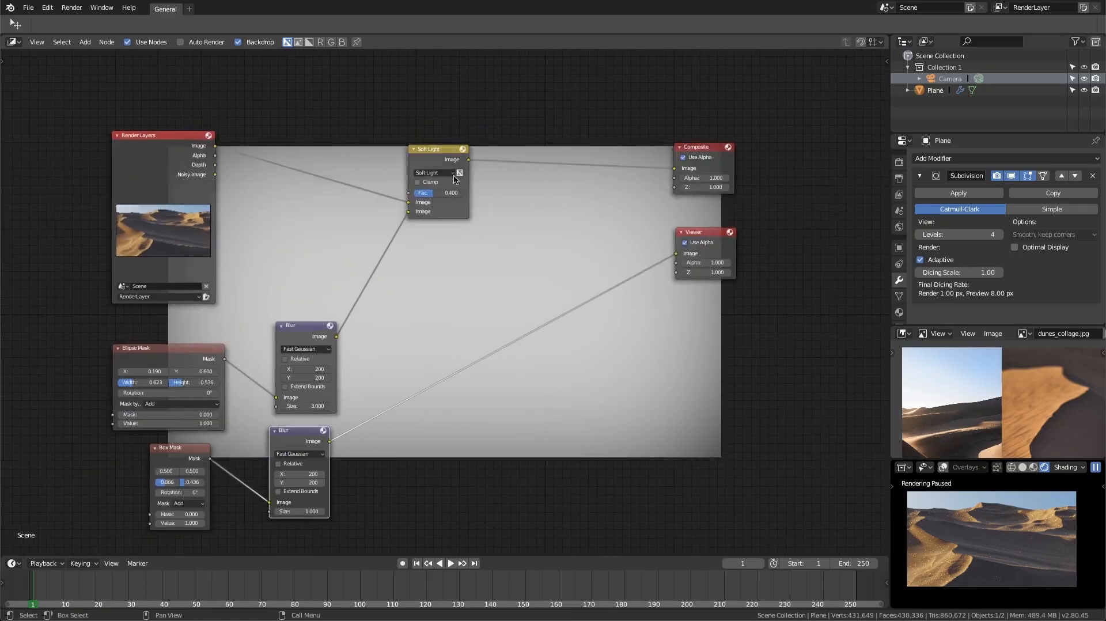
{"action": "key", "text": "shift+d"}
{"action": "left_click", "coordinate": [533, 152]}
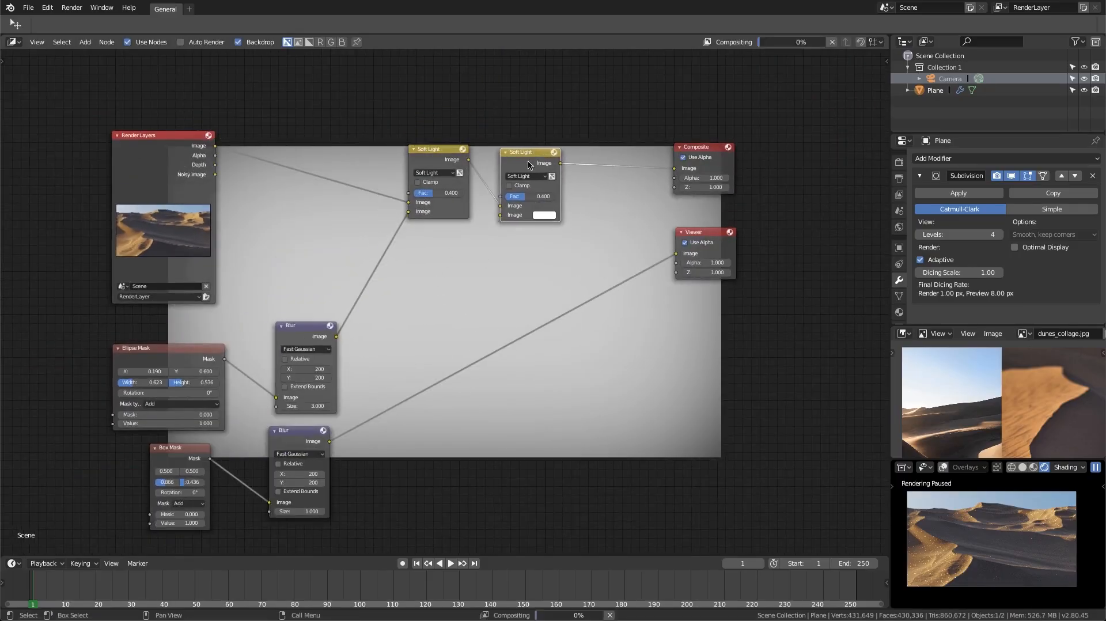
Connect the blurred box mask to the second Soft Light's lower image input and preview that node in the Viewer
{"action": "left_click_drag", "start_coordinate": [330, 441], "coordinate": [503, 215]}
{"action": "middle_click_drag", "start_coordinate": [544, 162], "coordinate": [464, 189]}
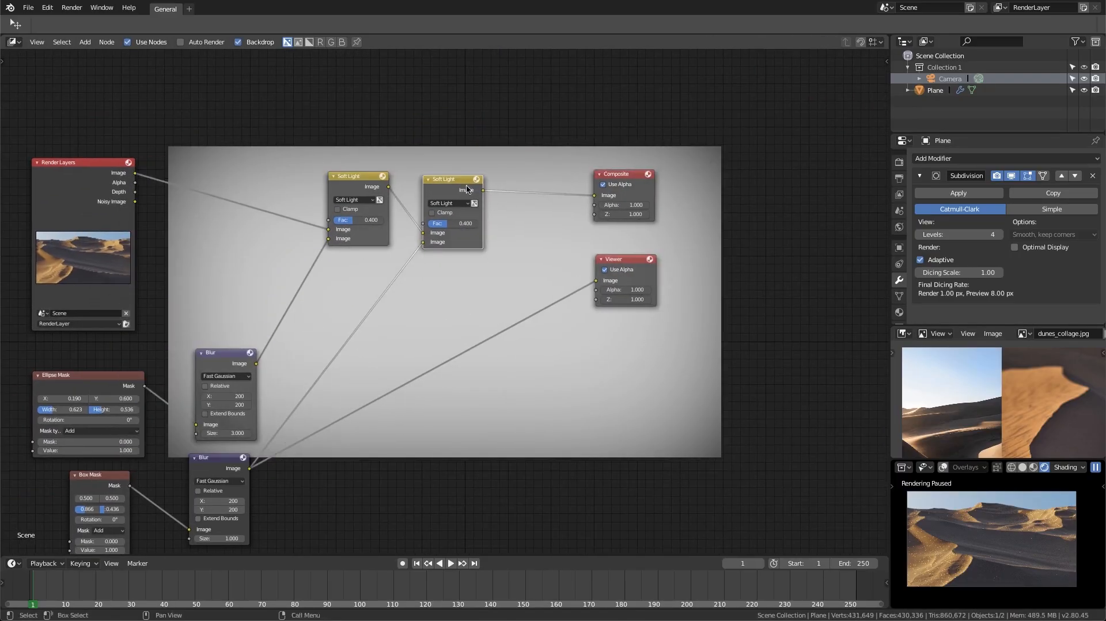
{"action": "left_click", "coordinate": [463, 189], "text": "ctrl+shift"}
Toggle muting of the second Soft Light node to compare the image with and without the vignette
{"action": "middle_click_drag", "start_coordinate": [551, 221], "coordinate": [540, 376]}
{"action": "key", "text": "m"}
{"action": "key", "text": "m"}
{"action": "key", "text": "m"}
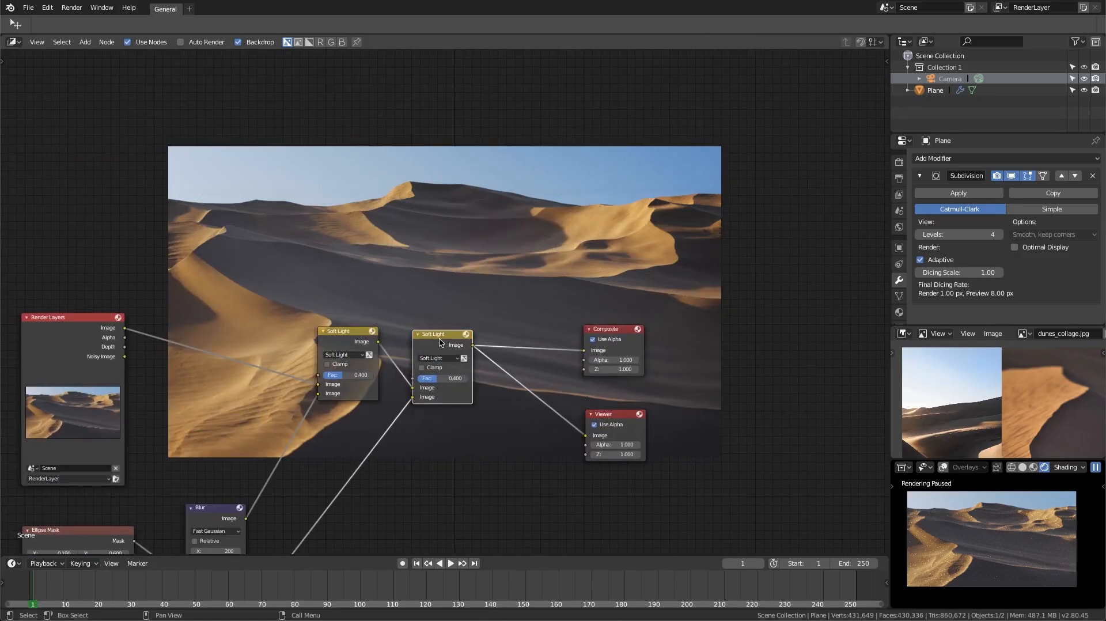
{"action": "key", "text": "m"}
{"action": "middle_click_drag", "start_coordinate": [453, 241], "coordinate": [502, 294]}
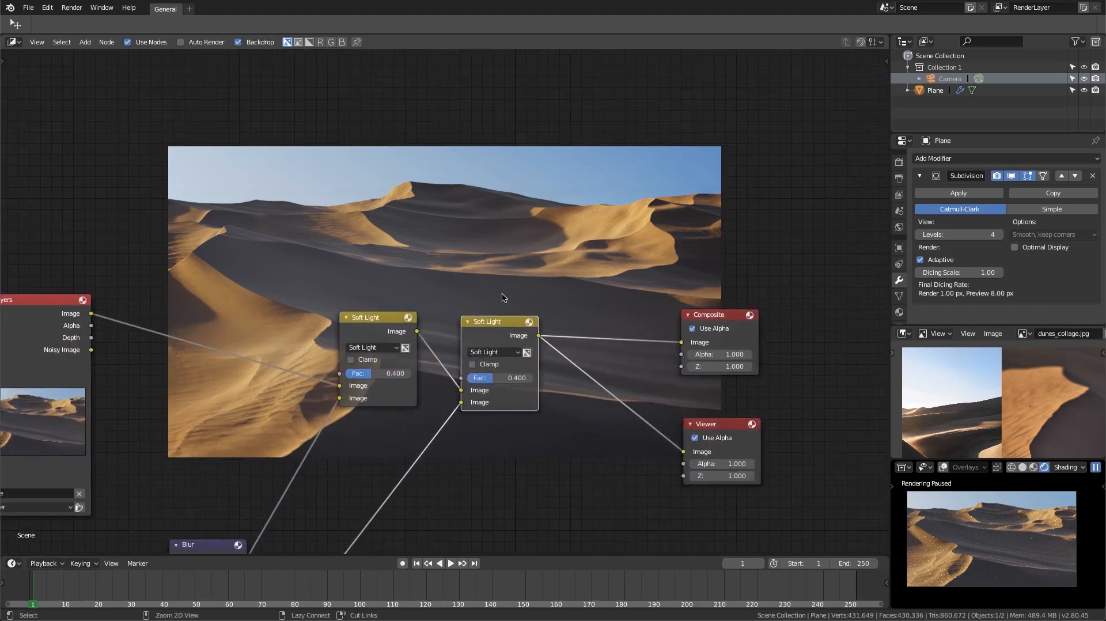
{"action": "left_click_drag", "start_coordinate": [502, 322], "coordinate": [504, 333]}
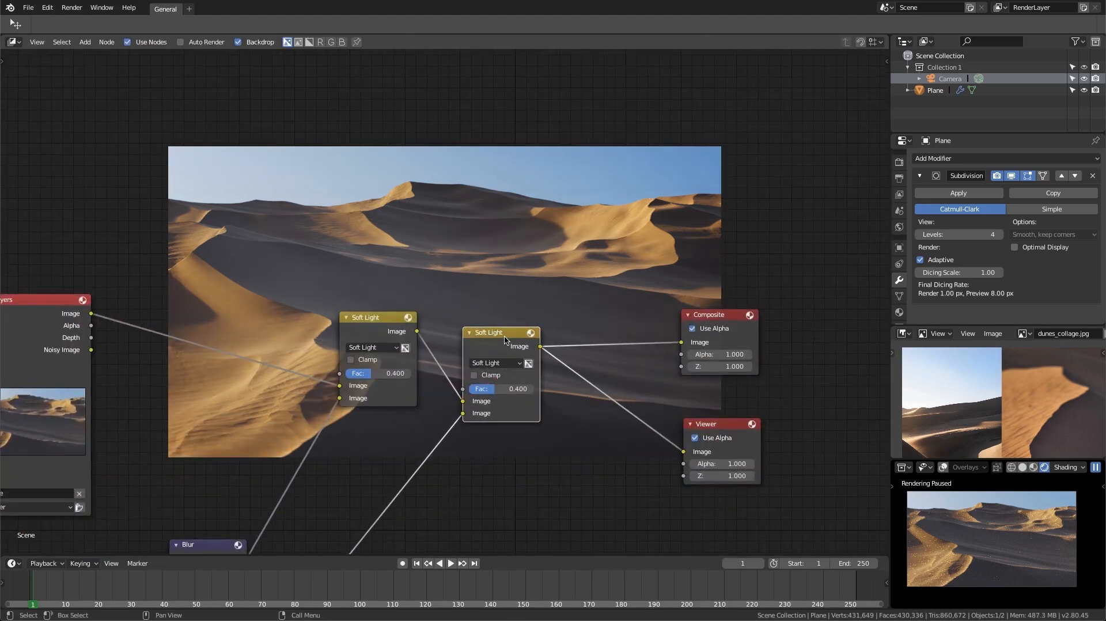
Insert an RGB Curves node between the second Soft Light and the Viewer, and move the Composite node clear of it
{"action": "middle_click_drag", "start_coordinate": [505, 340], "coordinate": [398, 265]}
{"action": "key", "text": "shift+a"}
{"action": "mouse_move", "coordinate": [461, 193]}
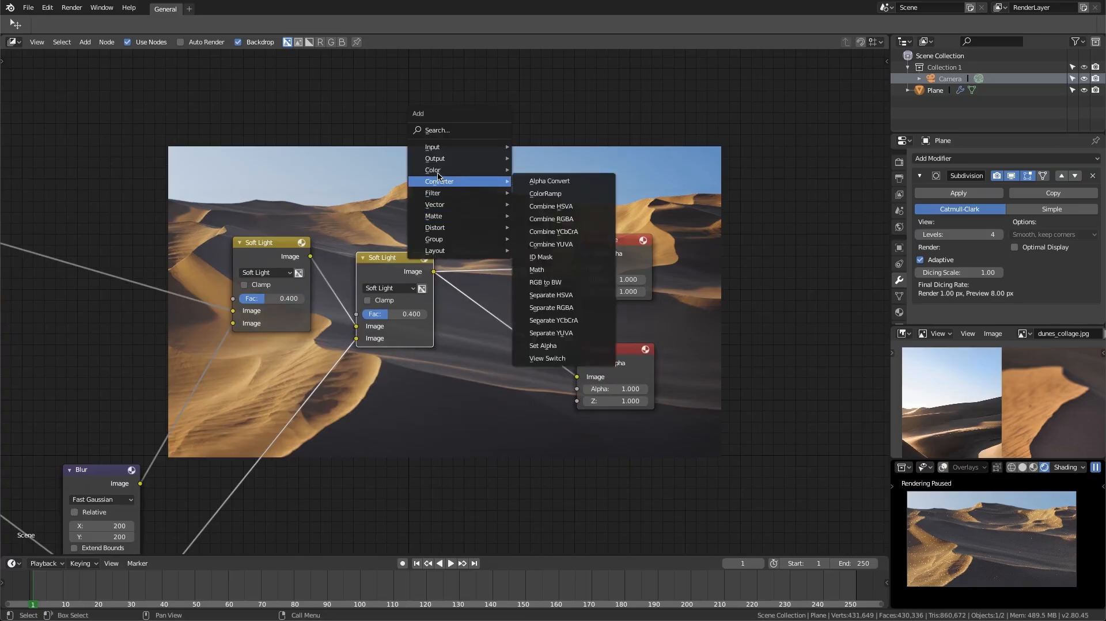
{"action": "mouse_move", "coordinate": [438, 172]}
{"action": "left_click", "coordinate": [559, 285]}
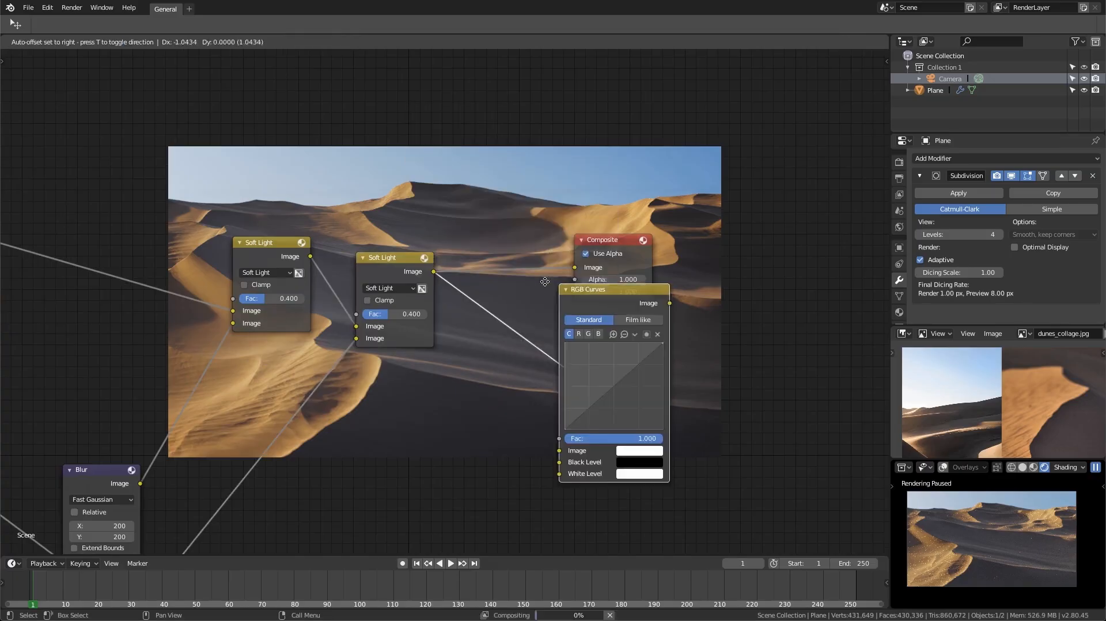
{"action": "left_click", "coordinate": [579, 277]}
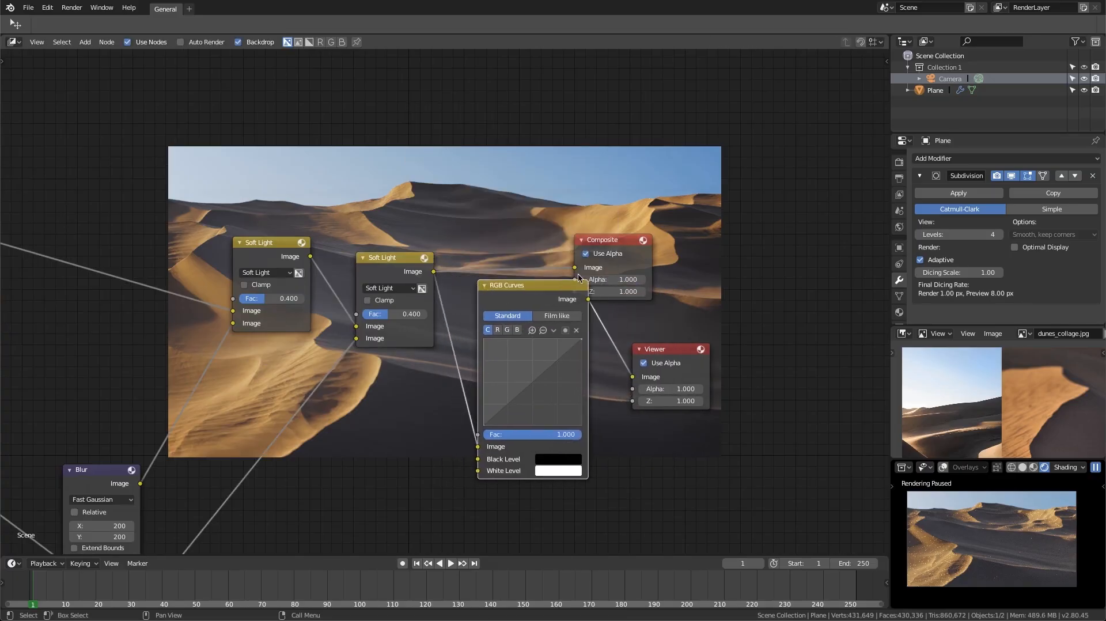
{"action": "left_click", "coordinate": [616, 242]}
{"action": "left_click_drag", "start_coordinate": [613, 237], "coordinate": [725, 219]}
{"action": "scroll", "coordinate": [692, 196], "scroll_direction": "up", "scroll_amount": 2}
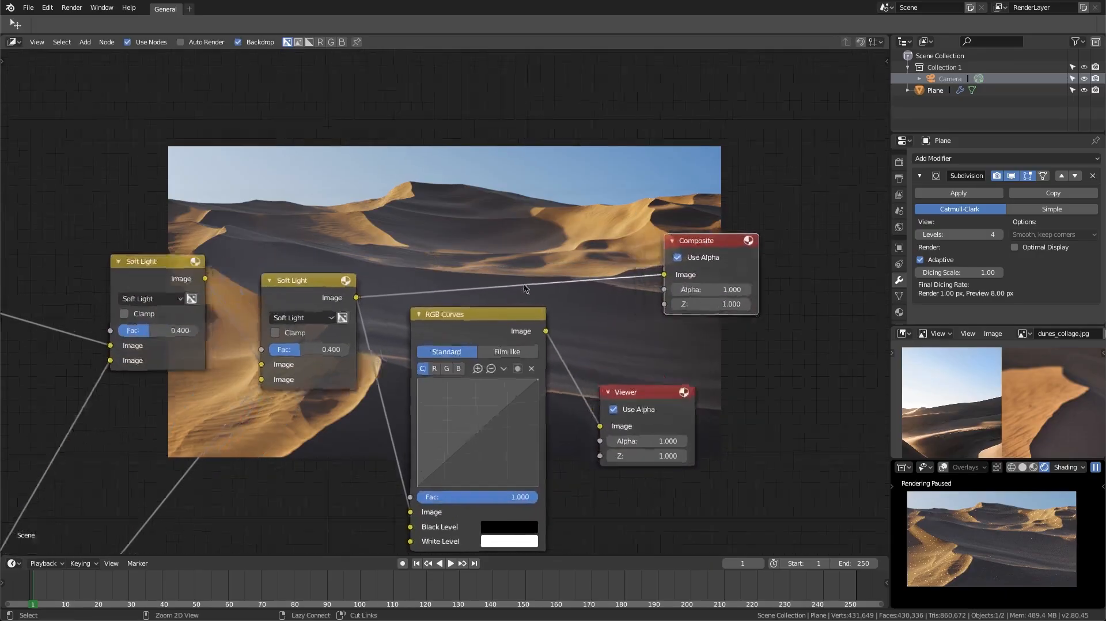
Lower the green channel curve slightly with a point at about X 0.66, Y 0.62
{"action": "middle_click_drag", "start_coordinate": [464, 317], "coordinate": [454, 345]}
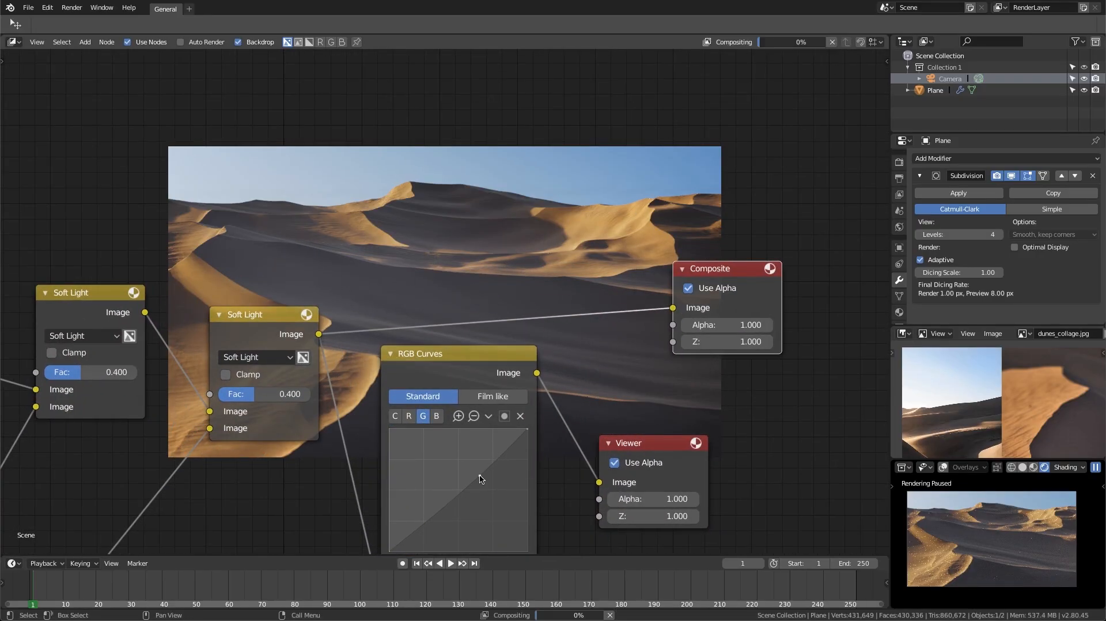
{"action": "middle_click_drag", "start_coordinate": [480, 479], "coordinate": [501, 281]}
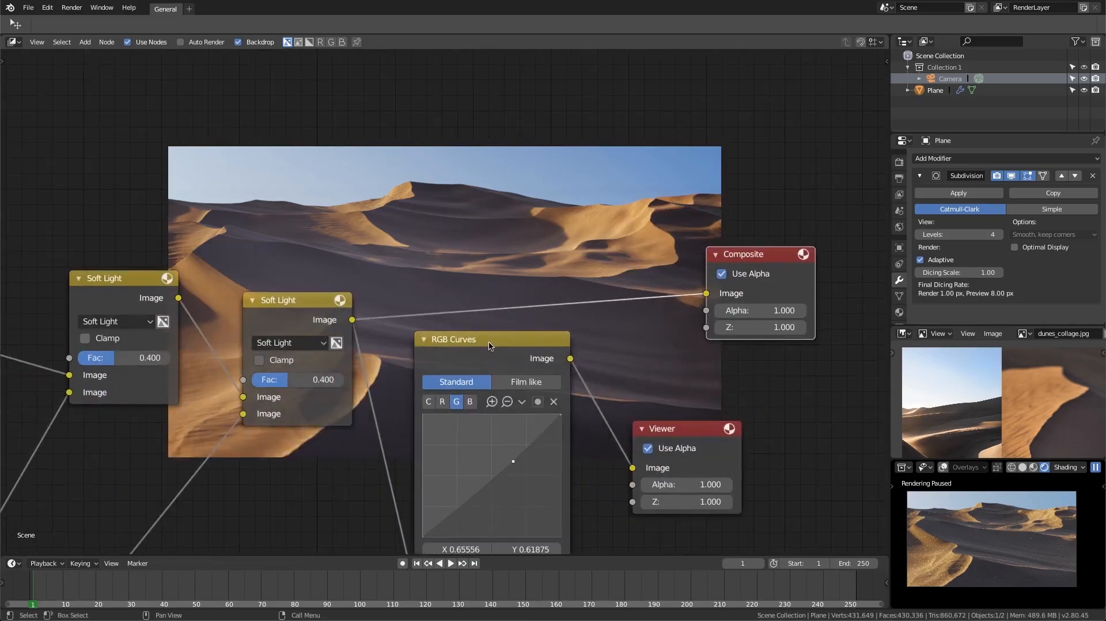
{"action": "left_click", "coordinate": [488, 346]}
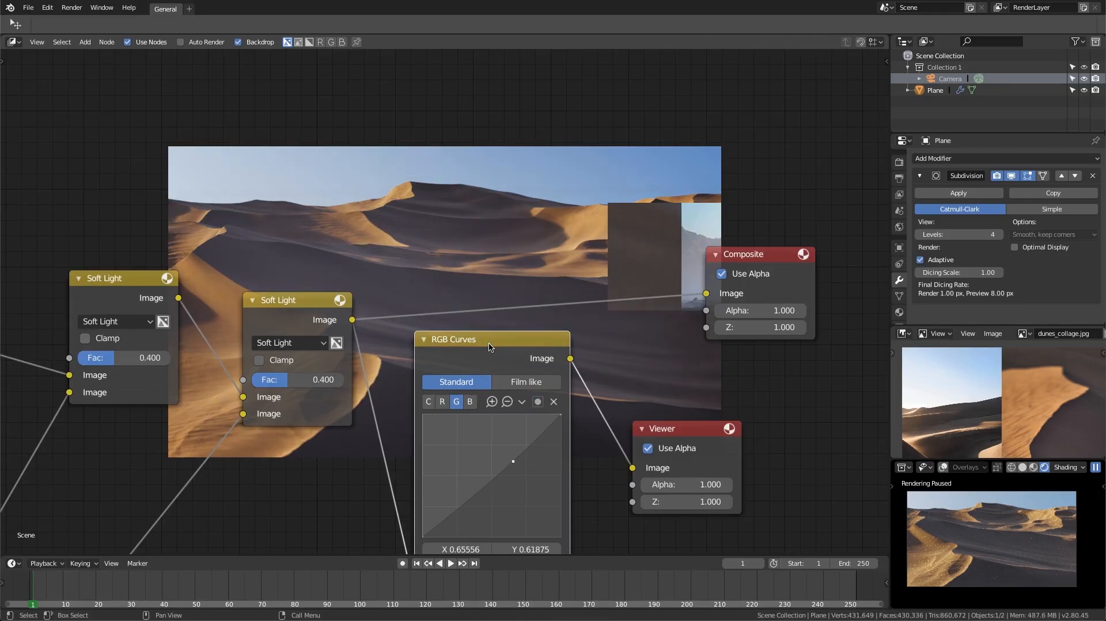
Check the shadow tint in the dunes reference image and lower the red channel curve's shadows at about X 0.19, Y 0.16
{"action": "middle_click_drag", "start_coordinate": [485, 301], "coordinate": [549, 363]}
{"action": "scroll", "coordinate": [1015, 401], "scroll_direction": "down", "scroll_amount": 2}
{"action": "middle_click_drag", "start_coordinate": [1071, 417], "coordinate": [1012, 400]}
{"action": "scroll", "coordinate": [1014, 420], "scroll_direction": "up", "scroll_amount": 3}
{"action": "scroll", "coordinate": [997, 412], "scroll_direction": "up", "scroll_amount": 1}
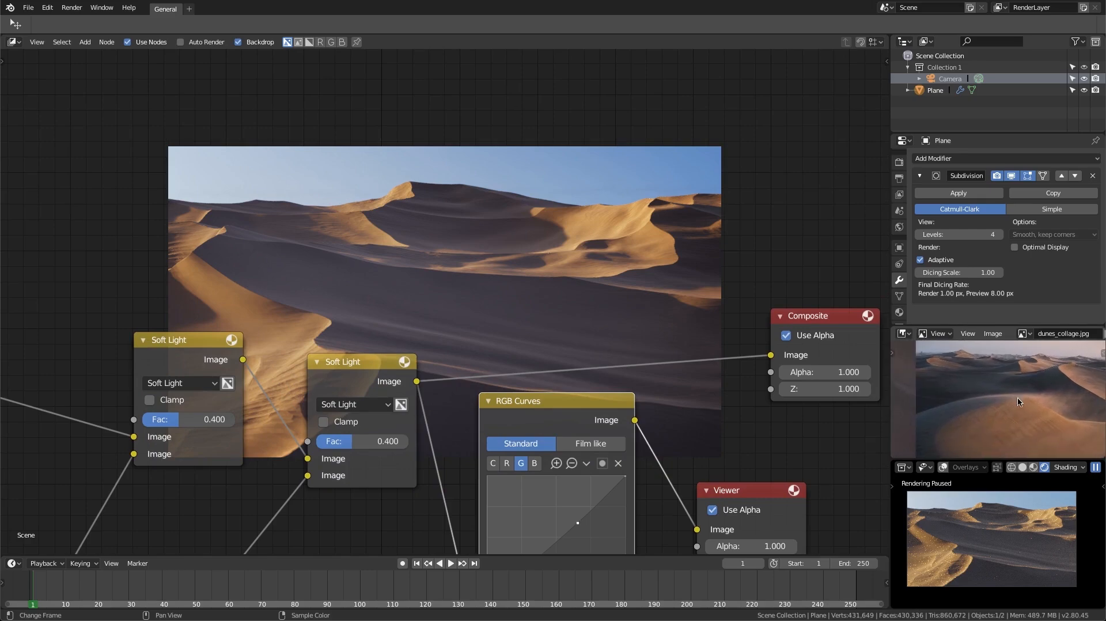
{"action": "middle_click_drag", "start_coordinate": [531, 477], "coordinate": [491, 375]}
{"action": "left_click", "coordinate": [495, 367]}
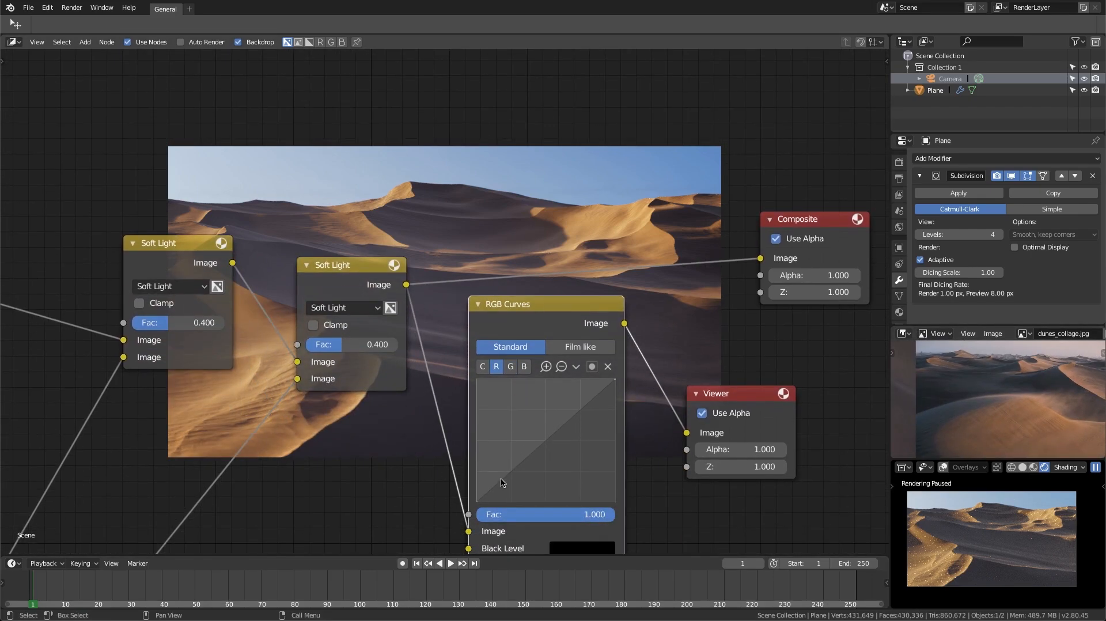
{"action": "left_click", "coordinate": [502, 479]}
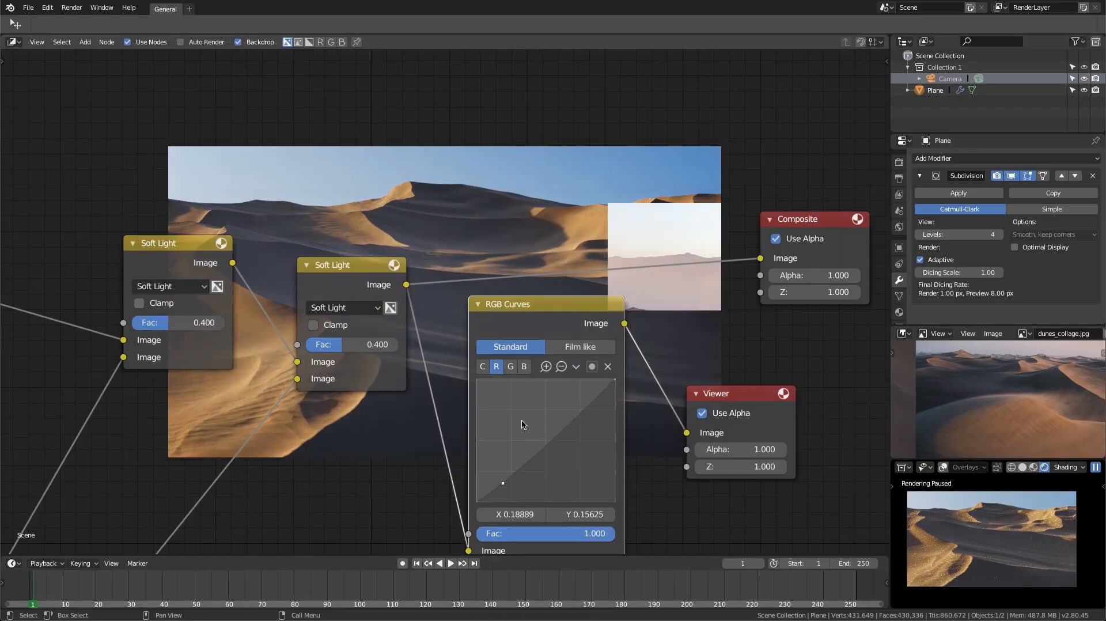
Switch the RGB Curves node back to the green channel and compare the render's tint with the reference image
{"action": "left_click", "coordinate": [511, 366]}
{"action": "middle_click_drag", "start_coordinate": [359, 197], "coordinate": [338, 368]}
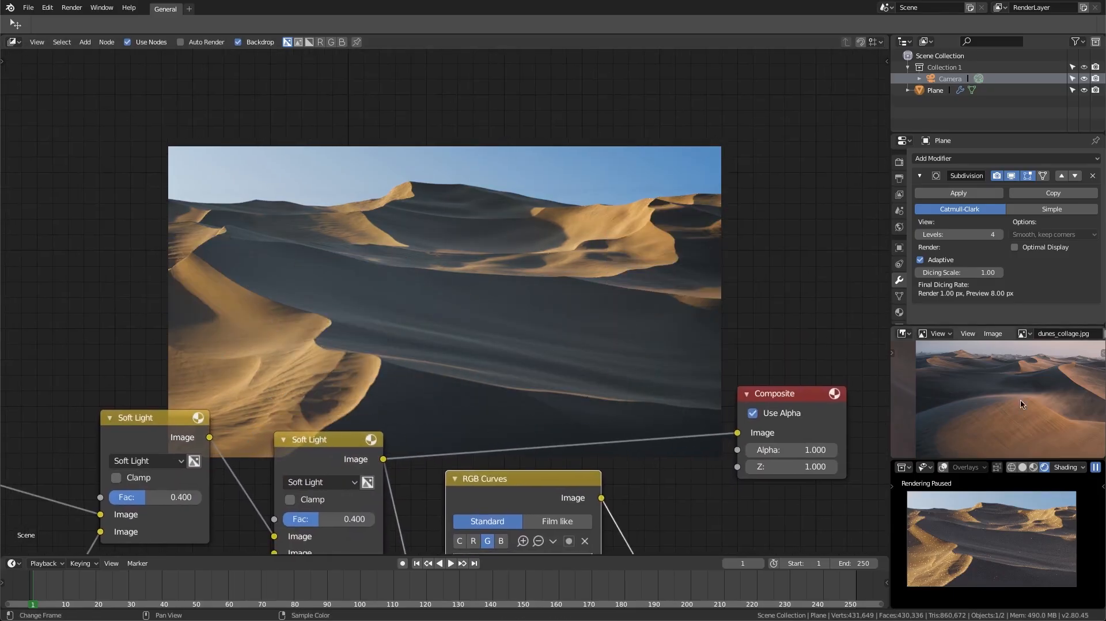
{"action": "middle_click_drag", "start_coordinate": [540, 435], "coordinate": [542, 340]}
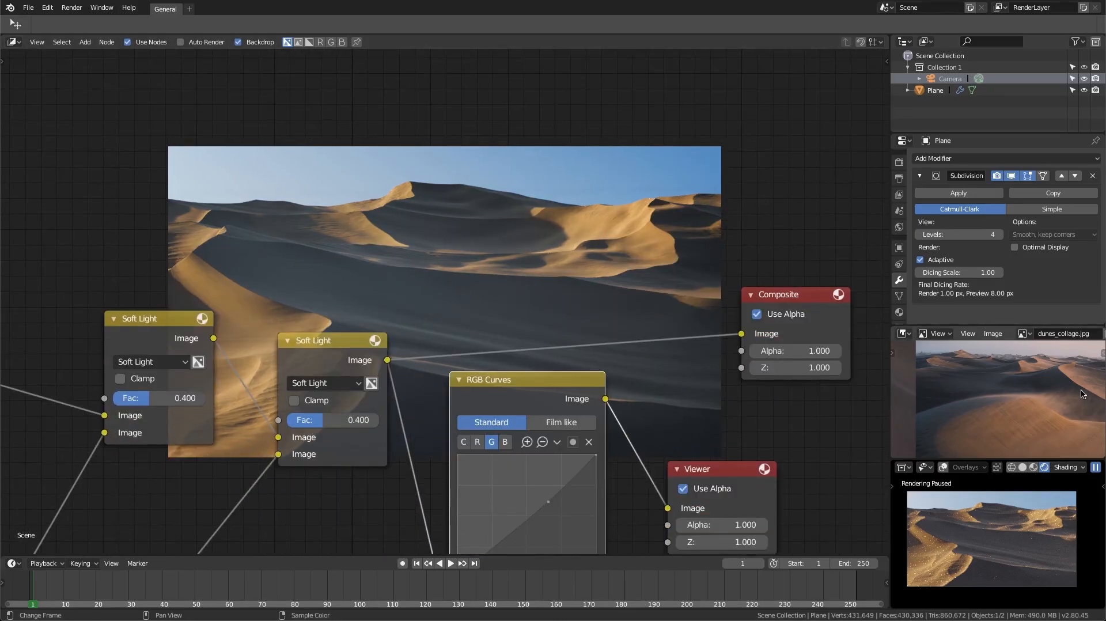
Raise the red channel curve slightly in the upper range with a point at about X 0.63, Y 0.64
{"action": "middle_click_drag", "start_coordinate": [524, 419], "coordinate": [523, 342]}
{"action": "left_click", "coordinate": [478, 362]}
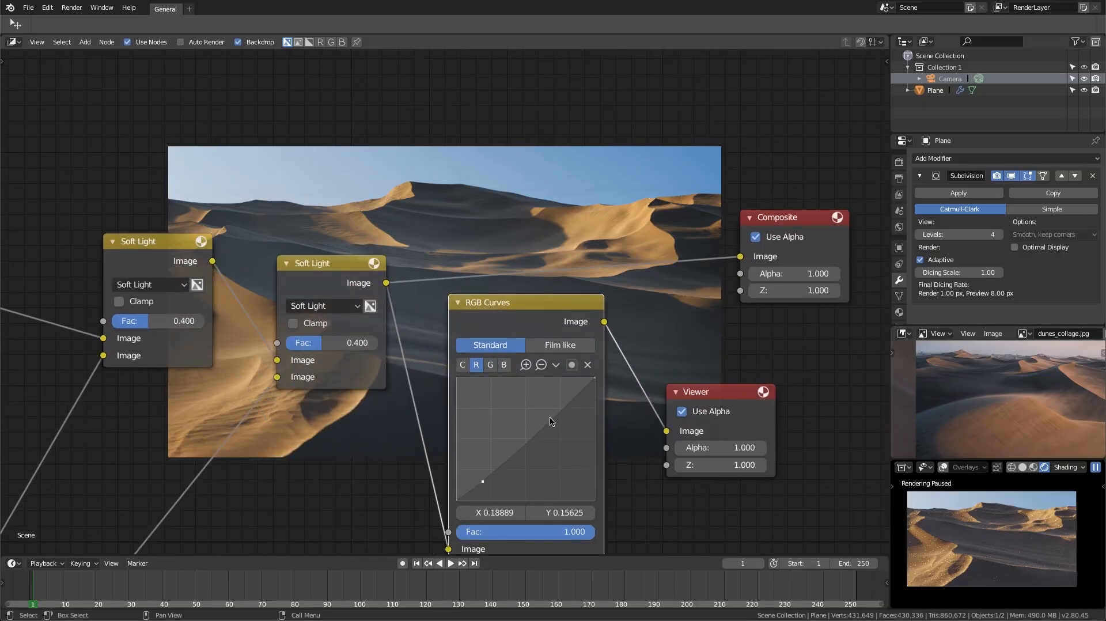
{"action": "left_click", "coordinate": [546, 423]}
{"action": "left_click_drag", "start_coordinate": [545, 422], "coordinate": [545, 423]}
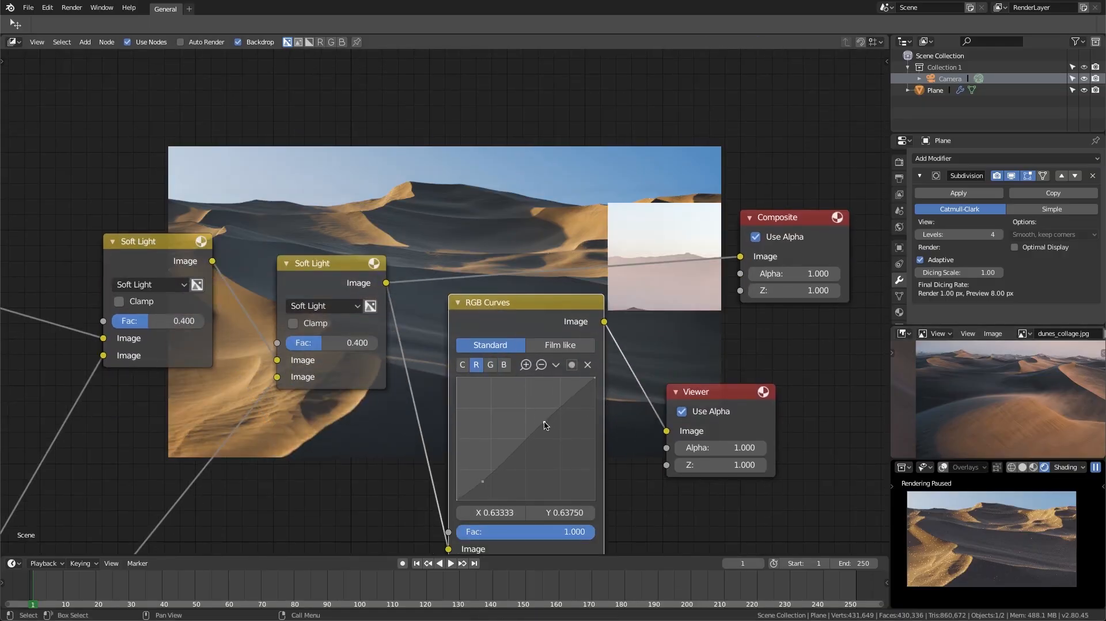
{"action": "middle_click_drag", "start_coordinate": [467, 240], "coordinate": [484, 296]}
{"action": "middle_click_drag", "start_coordinate": [529, 362], "coordinate": [564, 243]}
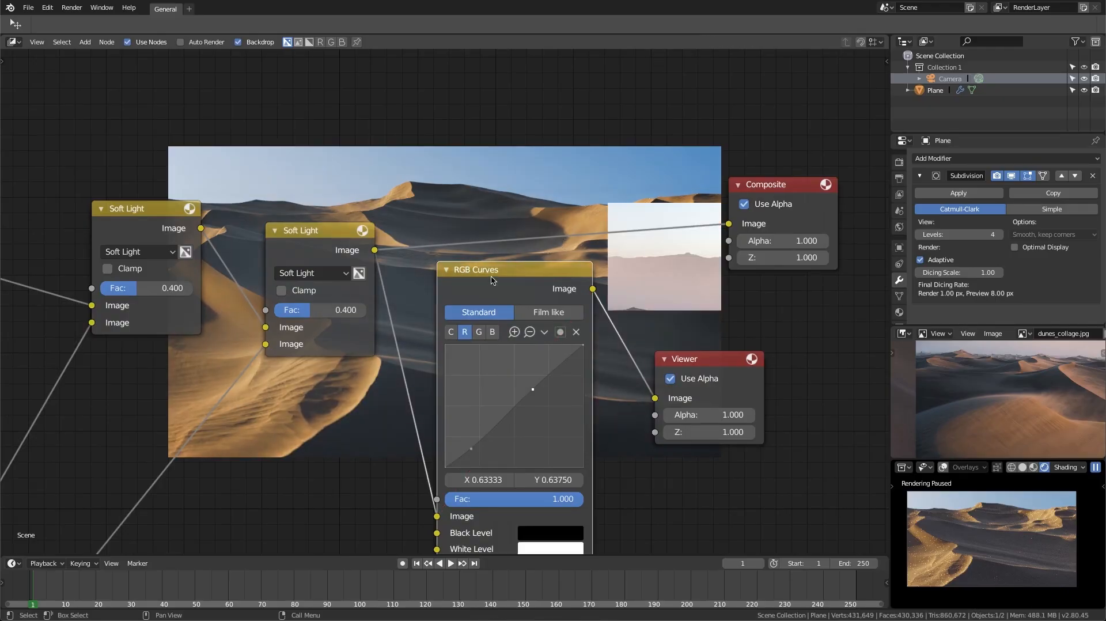
Brighten the midtones on the RGB Curves node's combined curve with a point at about X 0.51, Y 0.59
{"action": "left_click", "coordinate": [451, 333]}
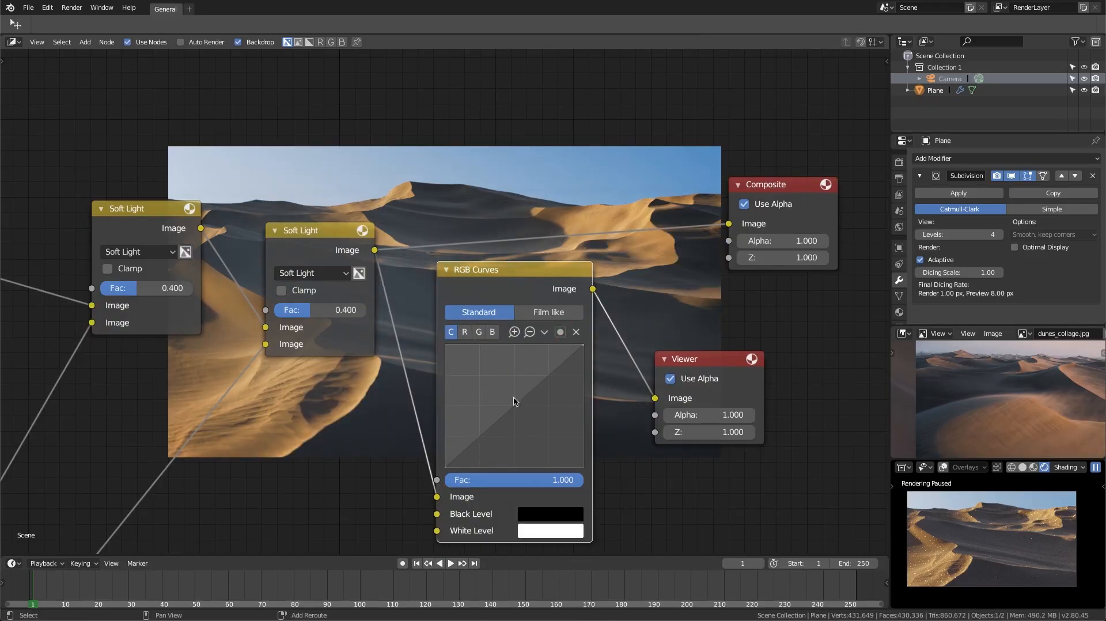
{"action": "middle_click_drag", "start_coordinate": [514, 401], "coordinate": [497, 445]}
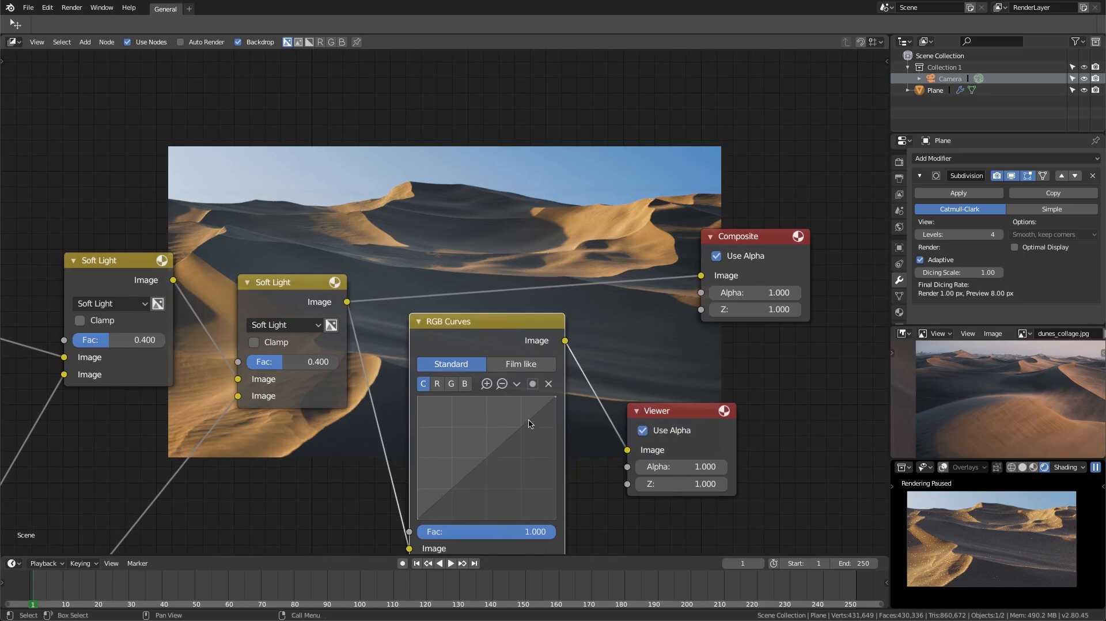
{"action": "scroll", "coordinate": [530, 423], "scroll_direction": "up", "scroll_amount": 1}
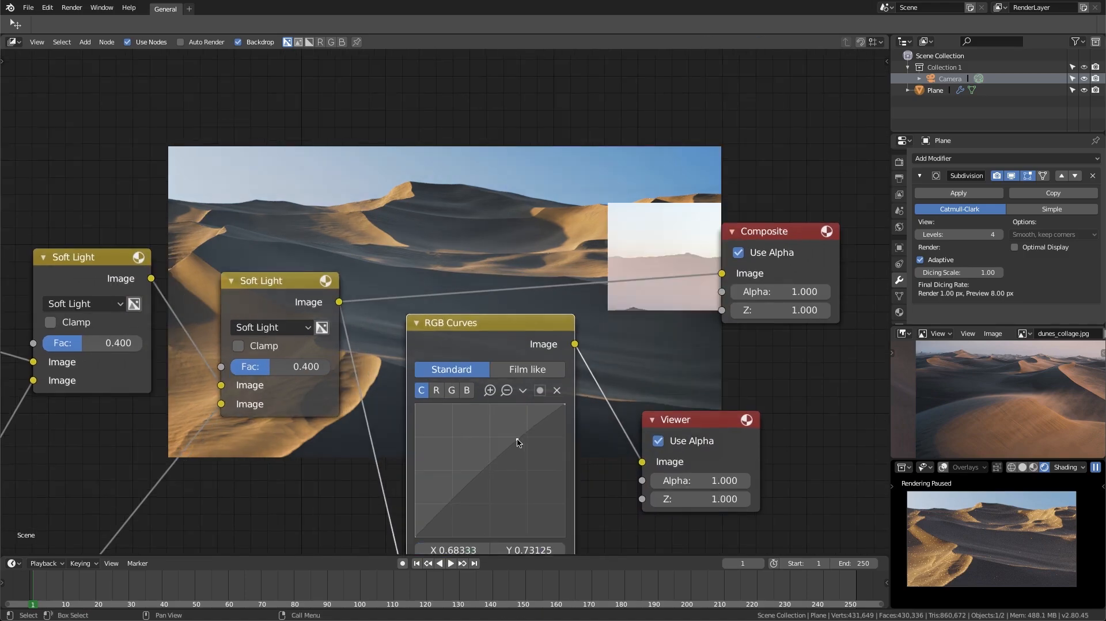
{"action": "left_click_drag", "start_coordinate": [518, 440], "coordinate": [515, 439]}
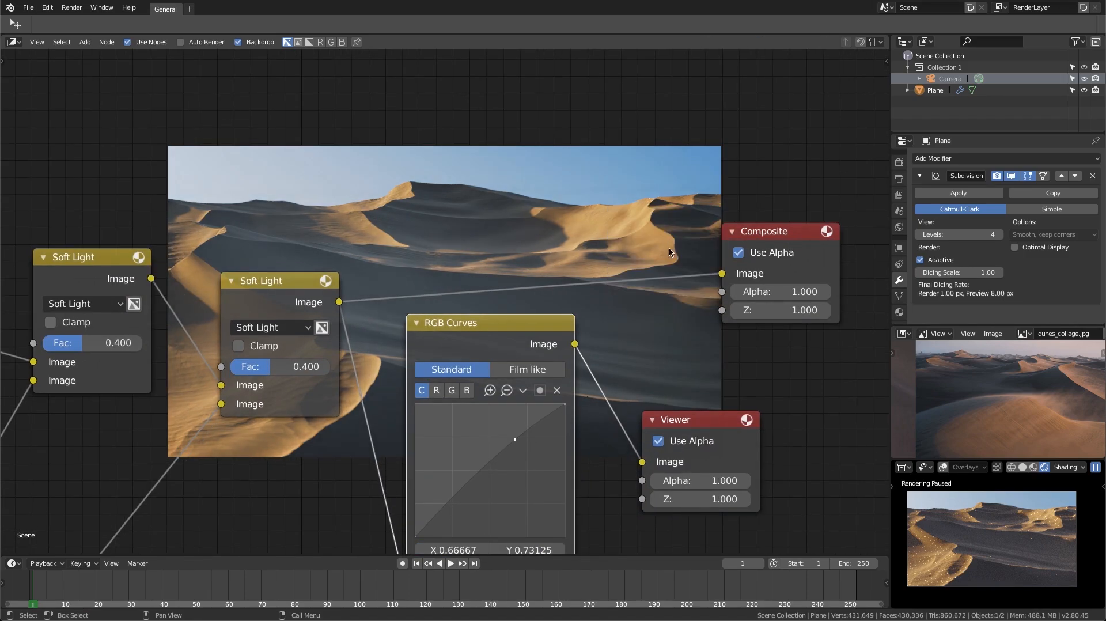
{"action": "middle_click_drag", "start_coordinate": [646, 244], "coordinate": [694, 280]}
{"action": "middle_click_drag", "start_coordinate": [495, 545], "coordinate": [484, 502]}
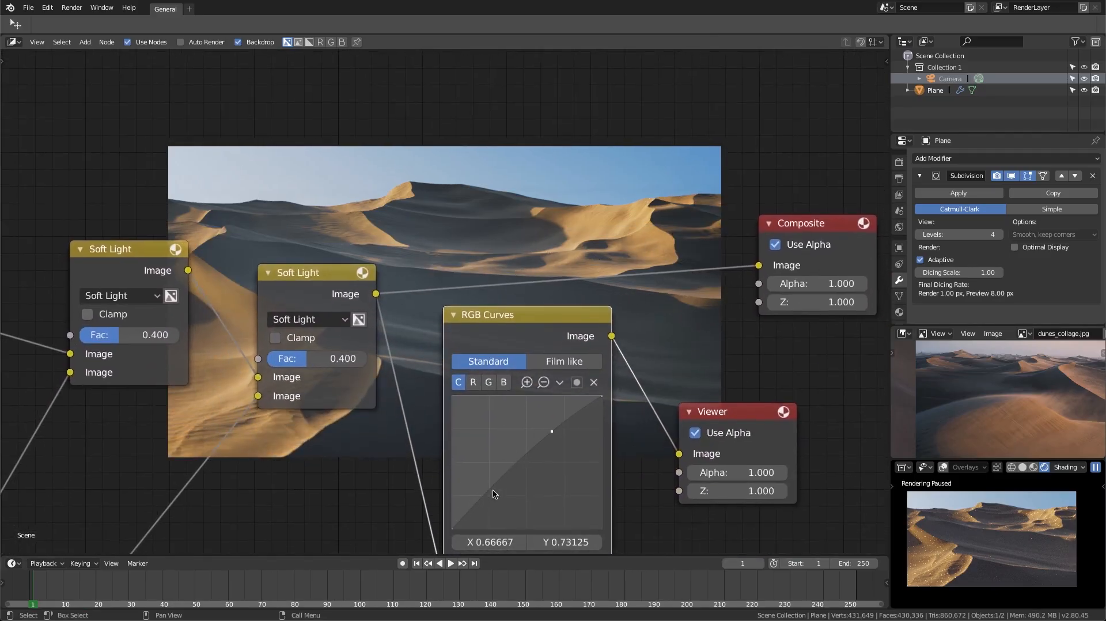
{"action": "left_click_drag", "start_coordinate": [552, 432], "coordinate": [527, 450]}
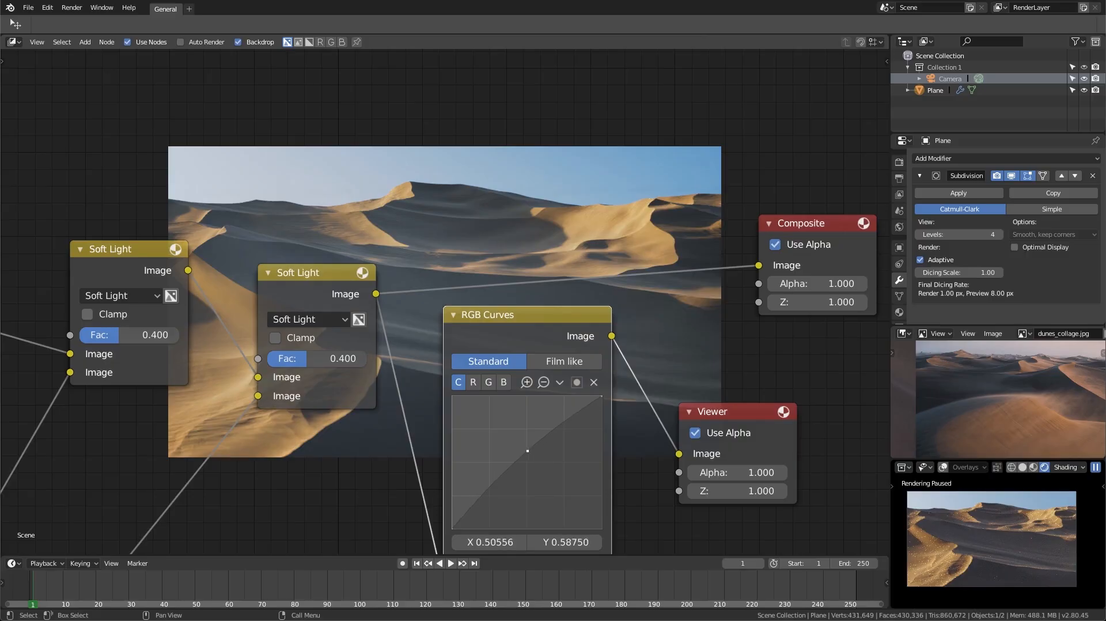
Add a shadow point at about X 0.14, Y 0.18 on the combined curve and compare the render with the reference image
{"action": "left_click", "coordinate": [475, 505]}
{"action": "left_click_drag", "start_coordinate": [474, 507], "coordinate": [474, 508]}
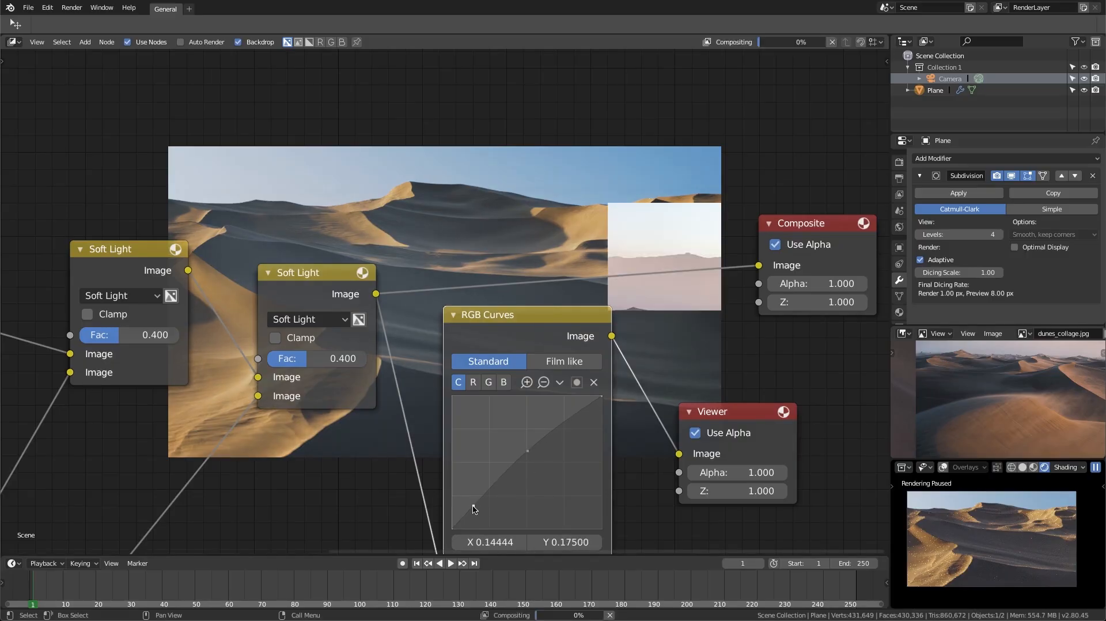
{"action": "middle_click_drag", "start_coordinate": [478, 259], "coordinate": [487, 290]}
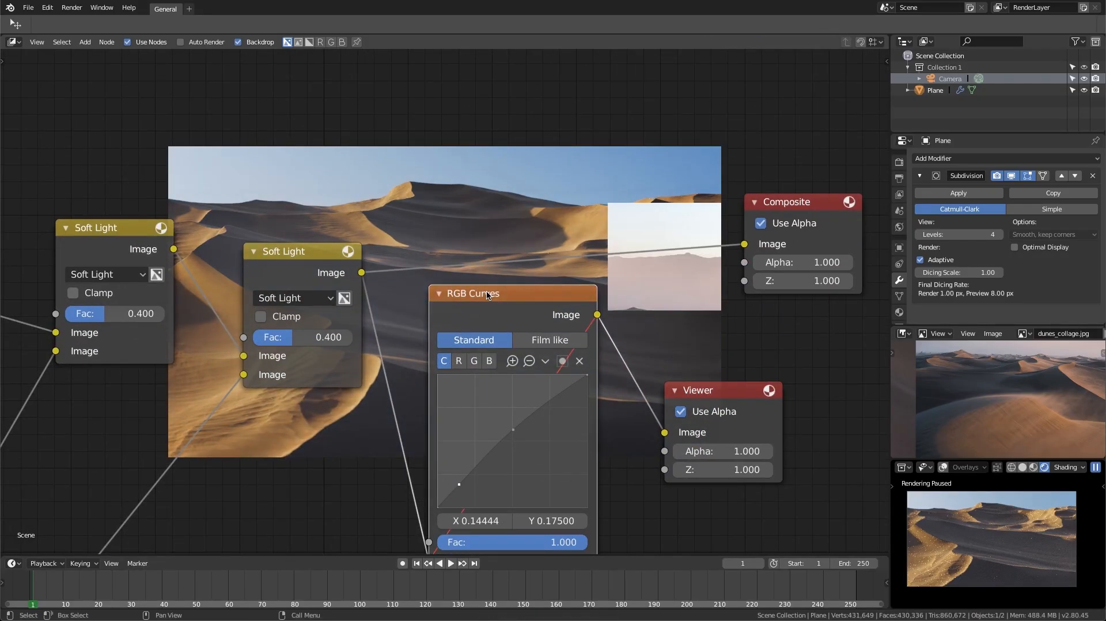
{"action": "scroll", "coordinate": [486, 290], "scroll_direction": "down", "scroll_amount": 2}
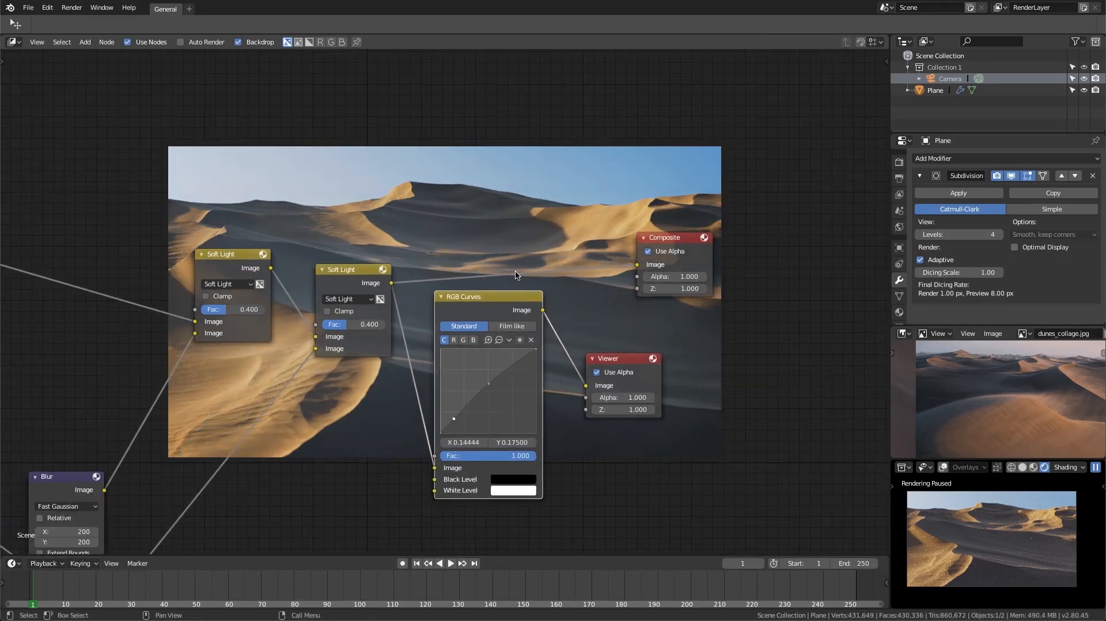
{"action": "scroll", "coordinate": [634, 247], "scroll_direction": "up", "scroll_amount": 2}
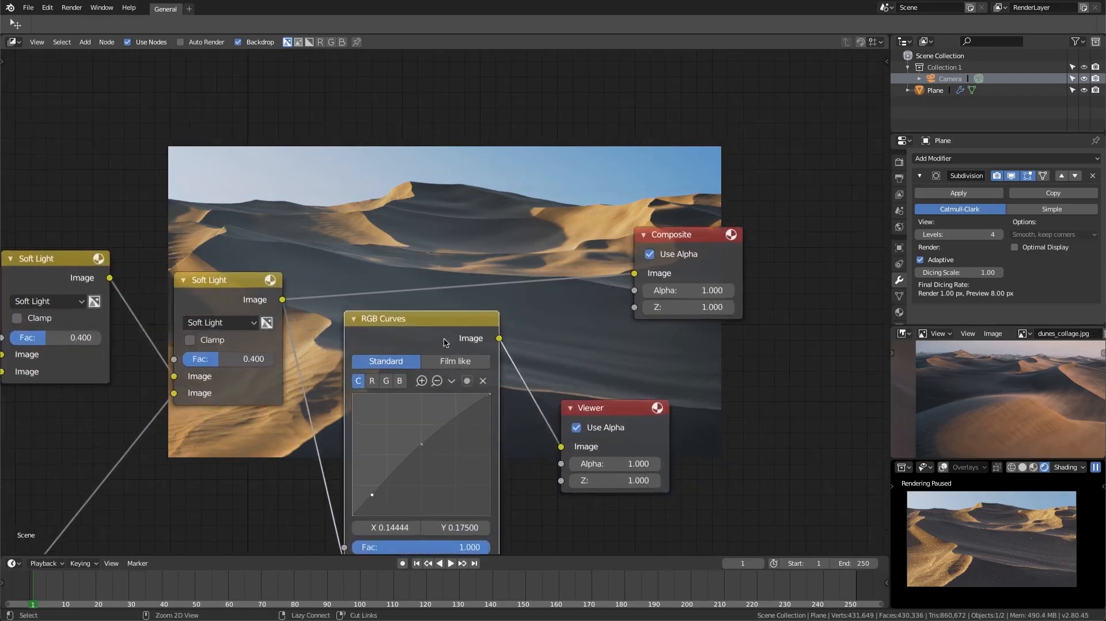
{"action": "middle_click_drag", "start_coordinate": [443, 320], "coordinate": [457, 374]}
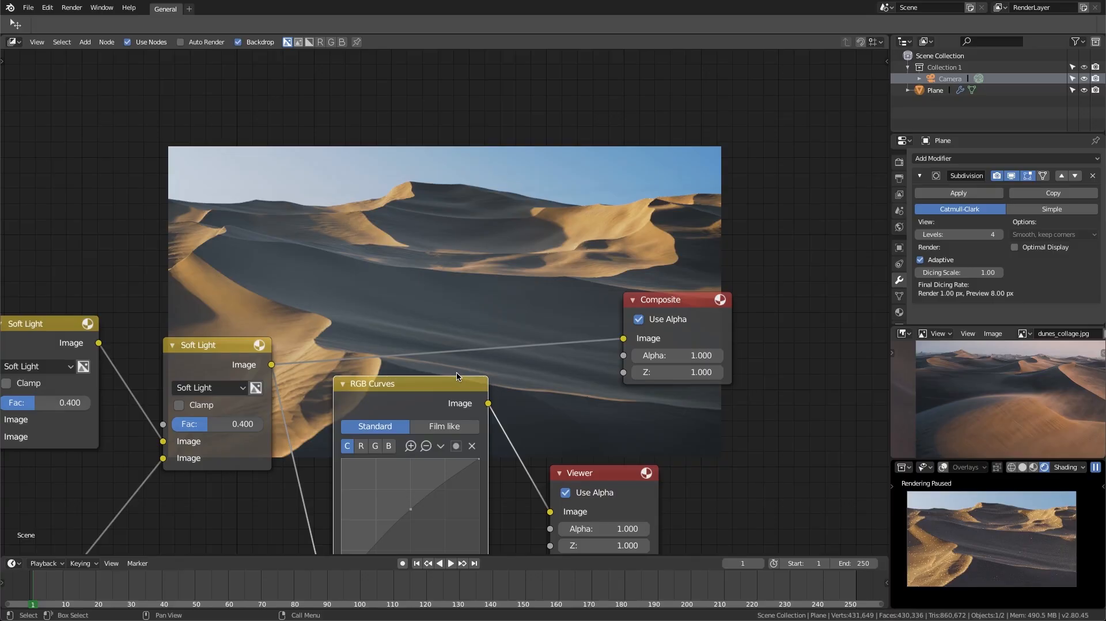
{"action": "scroll", "coordinate": [457, 376], "scroll_direction": "down", "scroll_amount": 2}
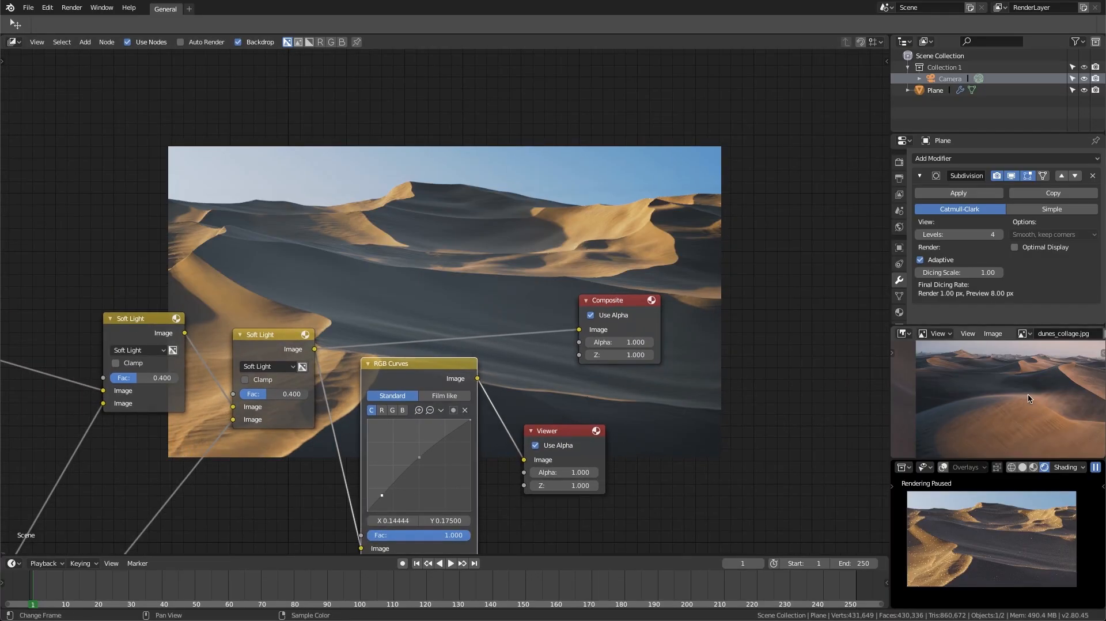
{"action": "scroll", "coordinate": [574, 401], "scroll_direction": "up", "scroll_amount": 2}
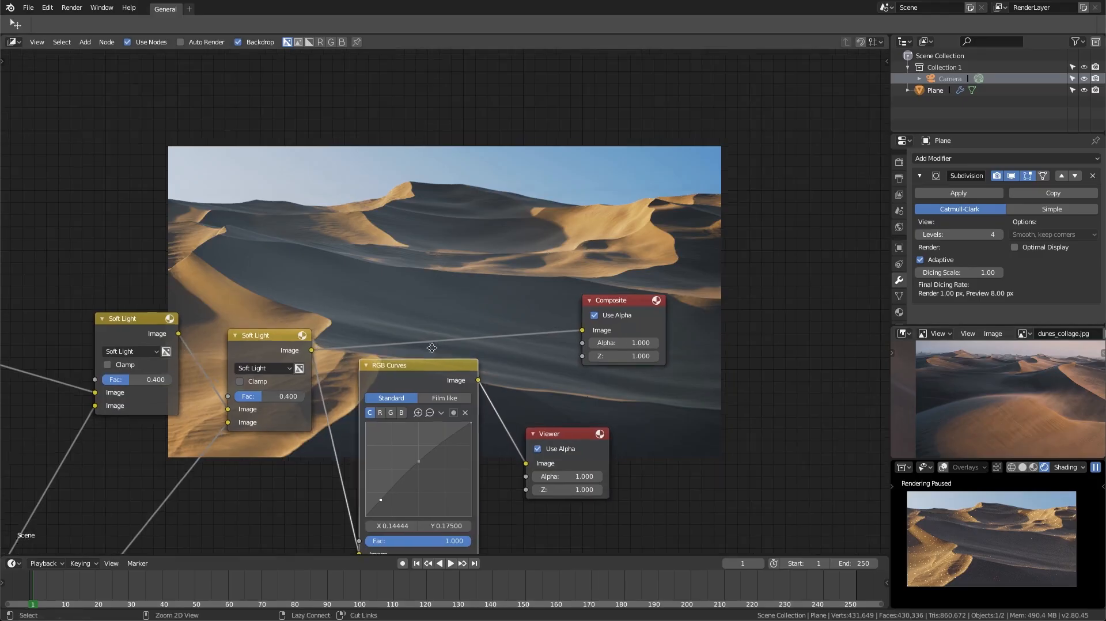
Adjust the red curve's shadow point to about X 0.18, Y 0.16 and upper point to X 0.63, Y 0.65, then check the reference photos
{"action": "middle_click_drag", "start_coordinate": [574, 401], "coordinate": [517, 393], "text": "shift"}
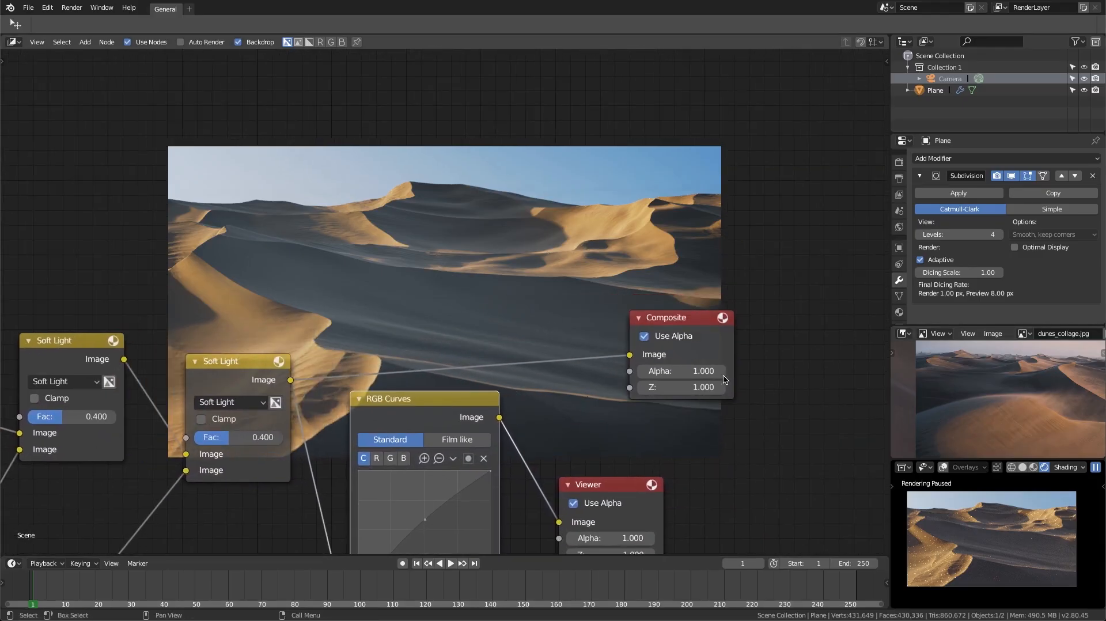
{"action": "middle_click_drag", "start_coordinate": [417, 455], "coordinate": [435, 403], "text": "shift"}
{"action": "left_click", "coordinate": [393, 402]}
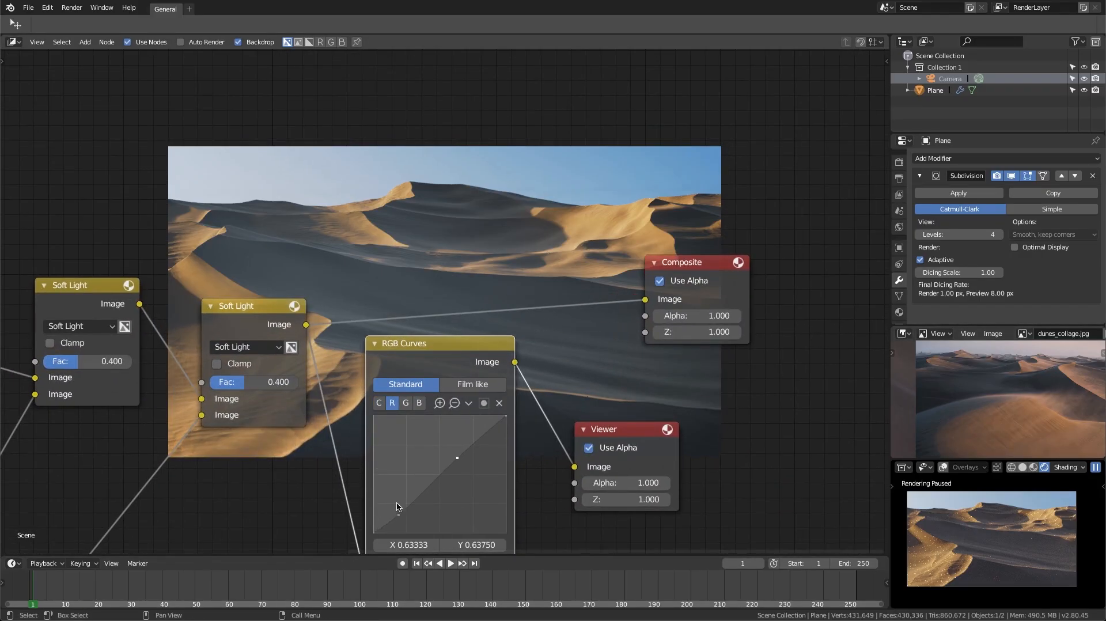
{"action": "left_click_drag", "start_coordinate": [399, 509], "coordinate": [397, 515]}
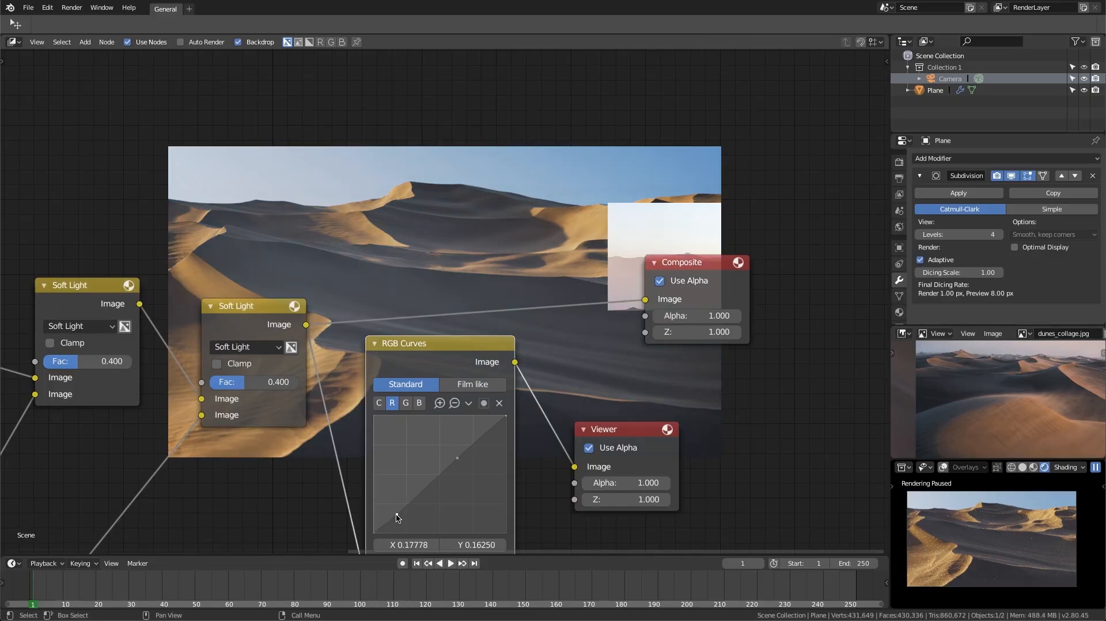
{"action": "left_click", "coordinate": [458, 459]}
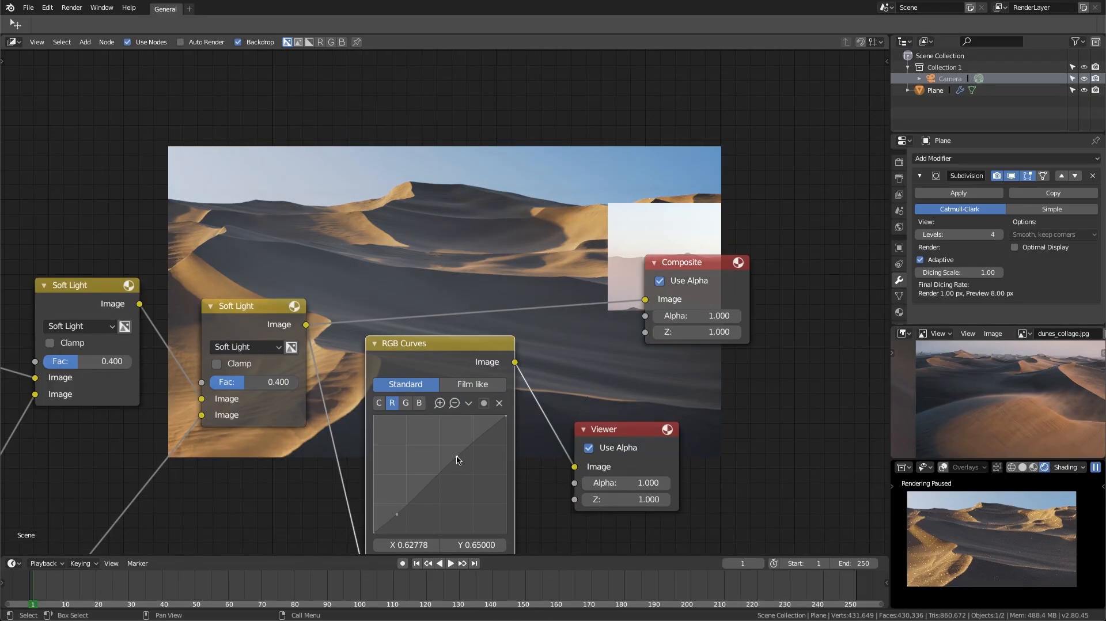
{"action": "middle_click_drag", "start_coordinate": [519, 235], "coordinate": [568, 283]}
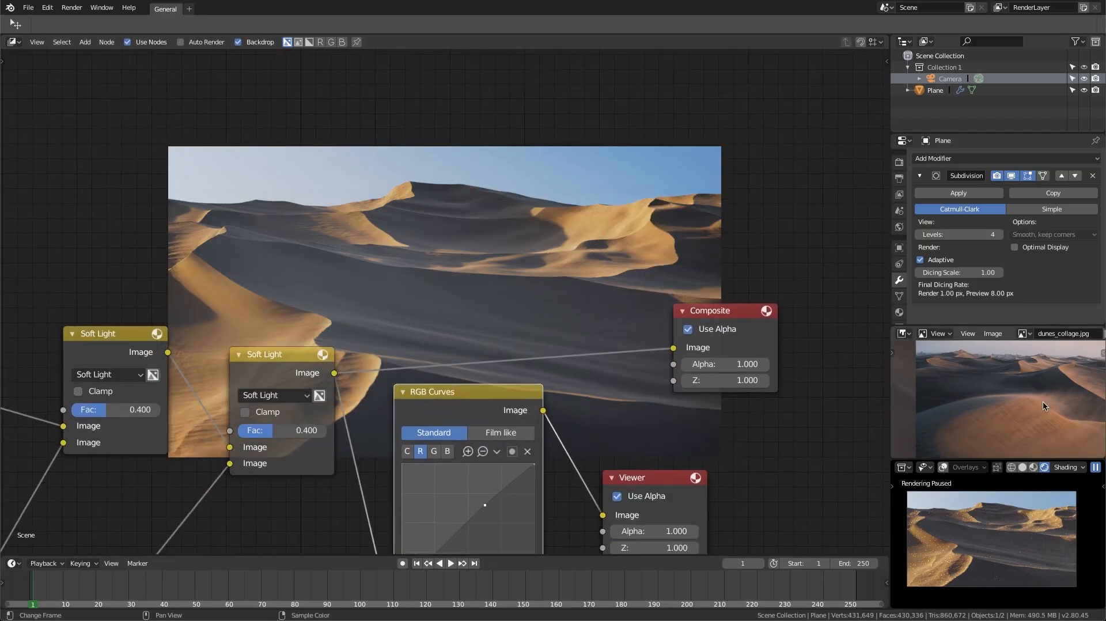
{"action": "scroll", "coordinate": [1016, 405], "scroll_direction": "down", "scroll_amount": 2}
{"action": "middle_click_drag", "start_coordinate": [953, 416], "coordinate": [1047, 391]}
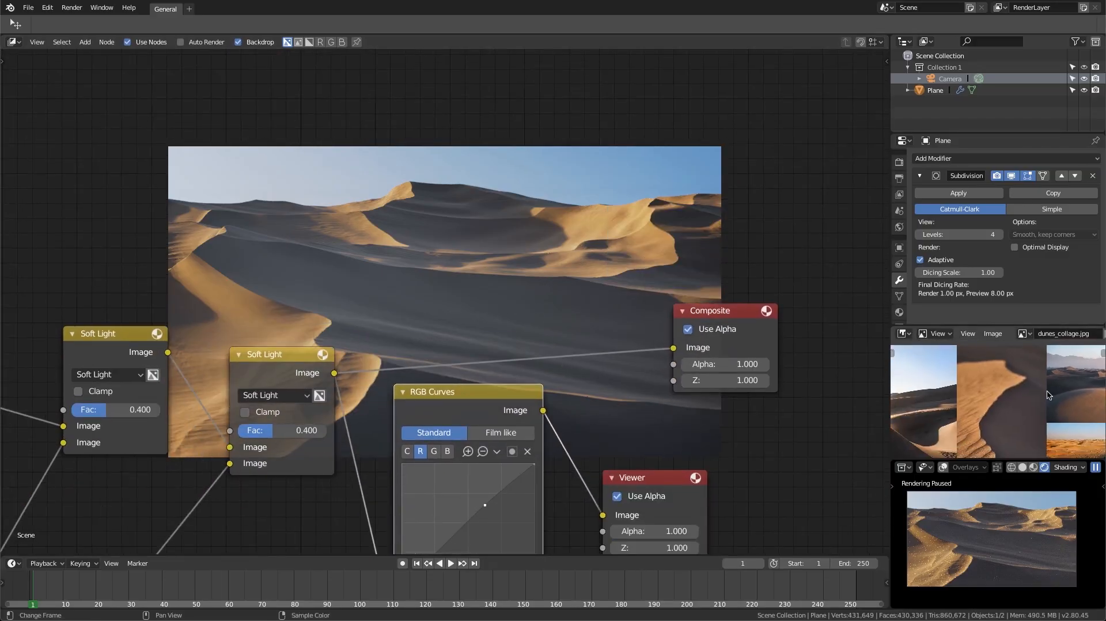
{"action": "middle_click_drag", "start_coordinate": [918, 401], "coordinate": [970, 396]}
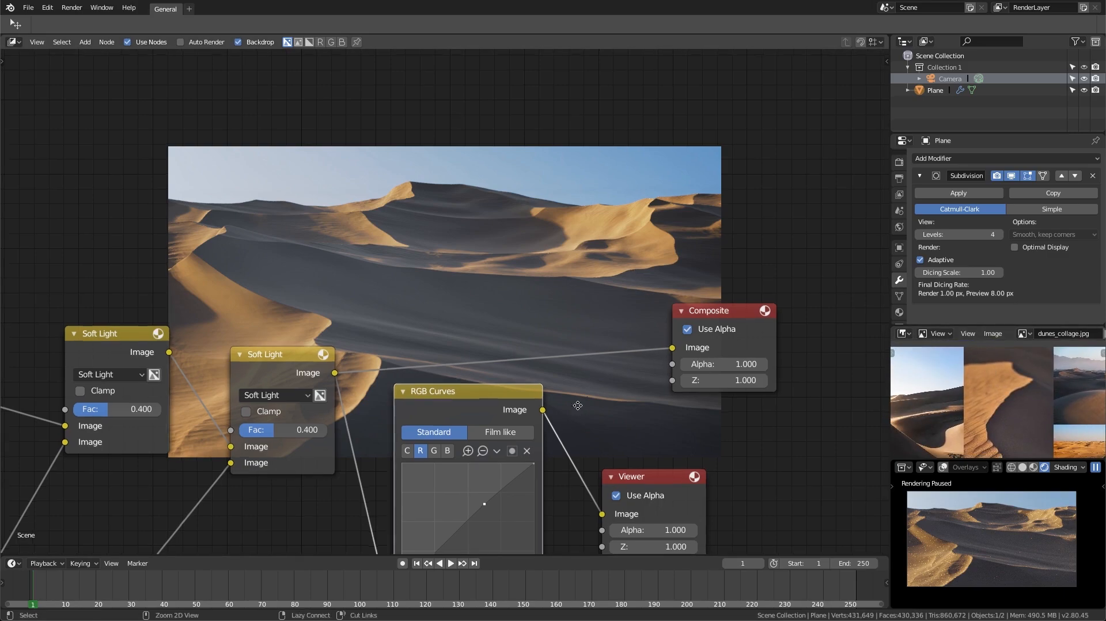
Move the Composite and Viewer nodes together to the right, away from the RGB Curves node
{"action": "scroll", "coordinate": [603, 335], "scroll_direction": "down", "scroll_amount": 2}
{"action": "middle_click_drag", "start_coordinate": [563, 367], "coordinate": [508, 329]}
{"action": "key", "text": "a"}
{"action": "key", "text": "a"}
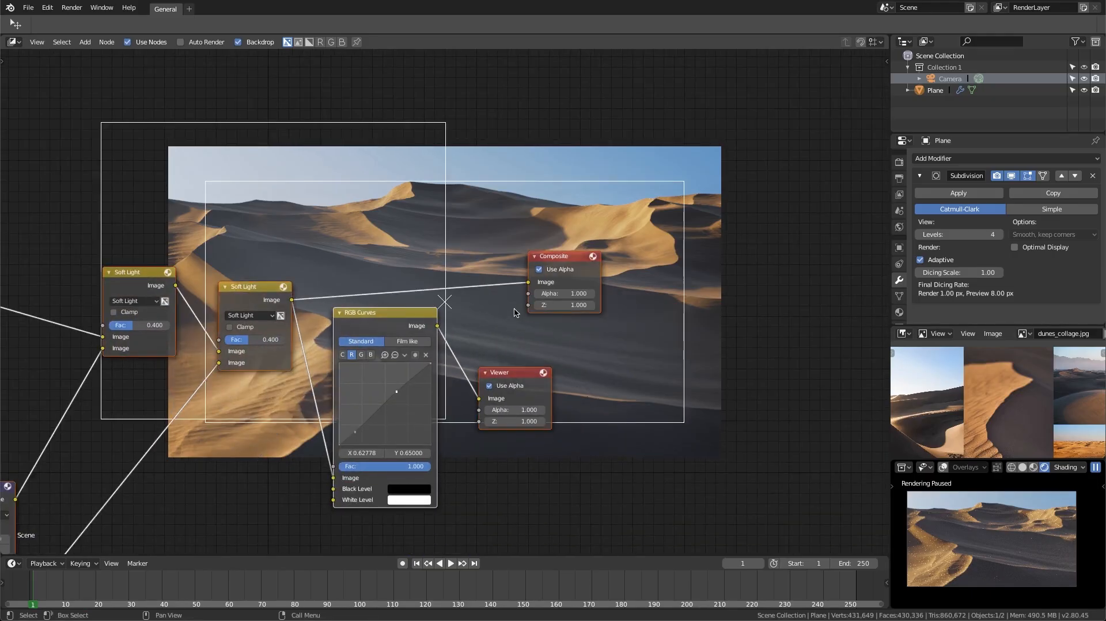
{"action": "key", "text": "b"}
{"action": "left_click_drag", "start_coordinate": [465, 220], "coordinate": [629, 440]}
{"action": "key", "text": "g"}
{"action": "left_click", "coordinate": [769, 341]}
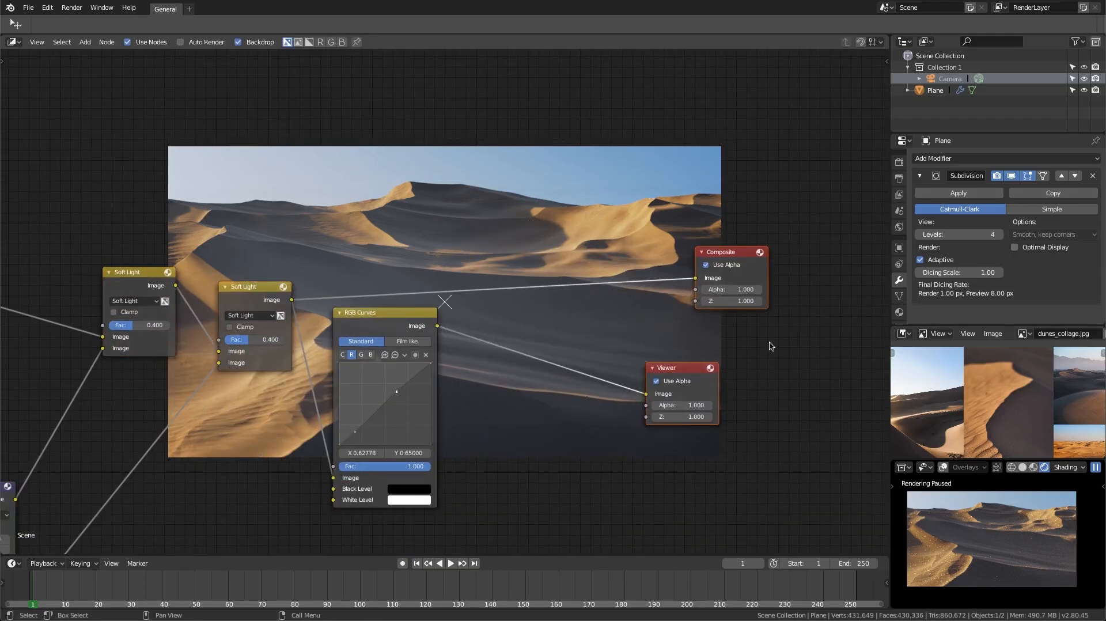
Widen the gap between the RGB Curves node and the two output nodes to make room for another node
{"action": "middle_click_drag", "start_coordinate": [770, 341], "coordinate": [605, 289], "text": "ctrl"}
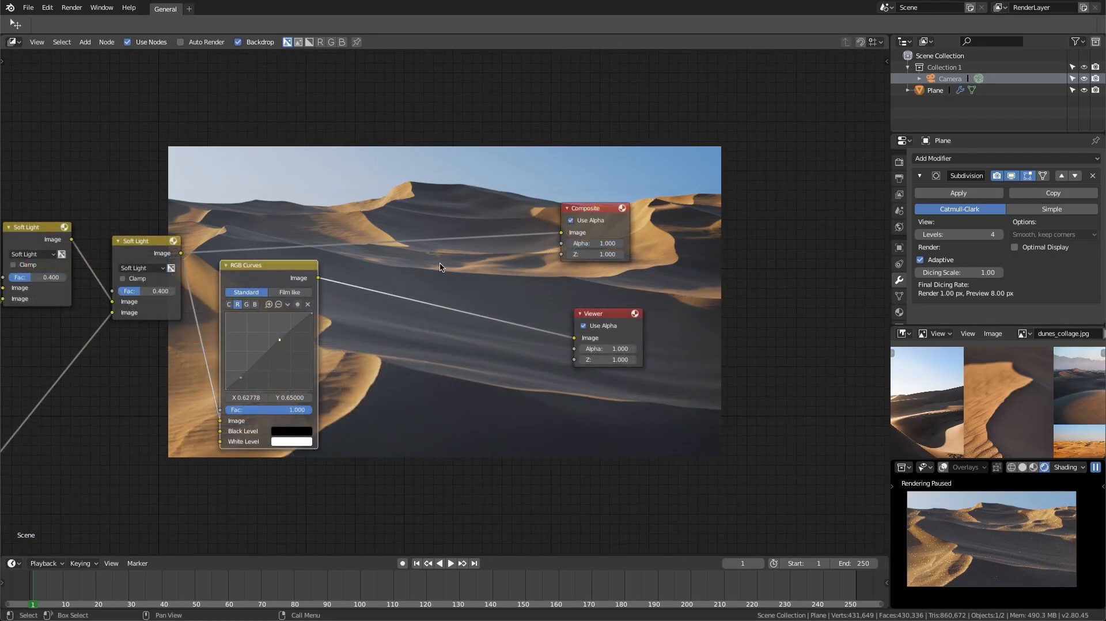
{"action": "middle_click_drag", "start_coordinate": [440, 286], "coordinate": [405, 254], "text": "ctrl"}
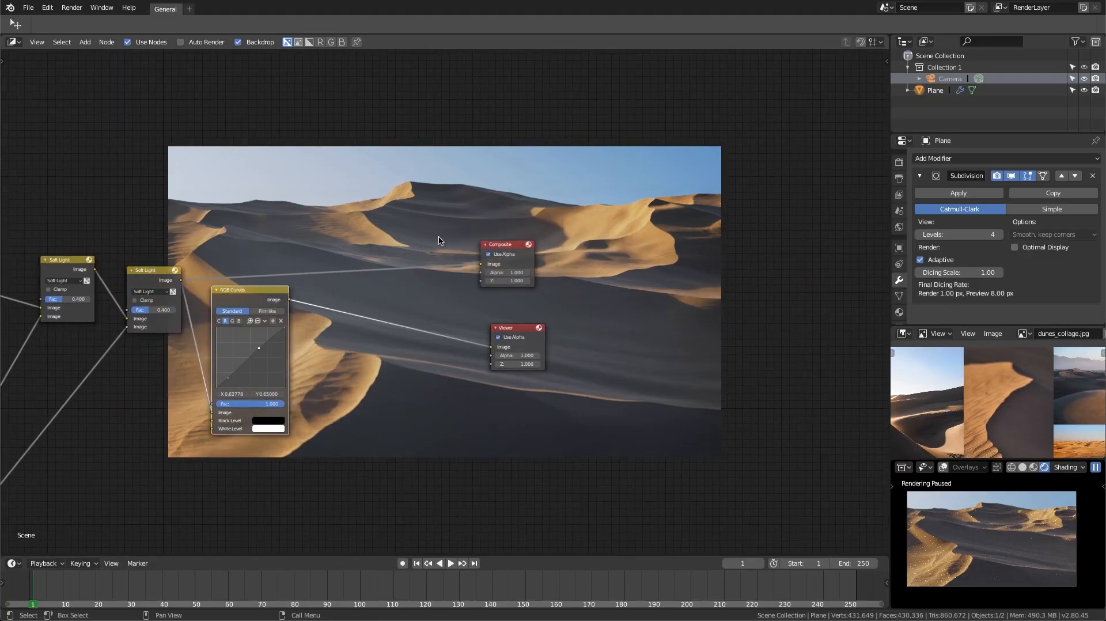
{"action": "key", "text": "b"}
{"action": "left_click_drag", "start_coordinate": [451, 221], "coordinate": [589, 399]}
{"action": "mouse_move", "coordinate": [251, 291]}
{"action": "left_mouse_down"}
{"action": "mouse_move", "coordinate": [306, 291]}
{"action": "mouse_move", "coordinate": [268, 302]}
{"action": "left_mouse_up"}
{"action": "middle_click_drag", "start_coordinate": [433, 275], "coordinate": [462, 250], "text": "ctrl"}
Insert a Lens Distortion node on the link between RGB Curves and the Viewer, and shift it slightly right
{"action": "key", "text": "shift+a"}
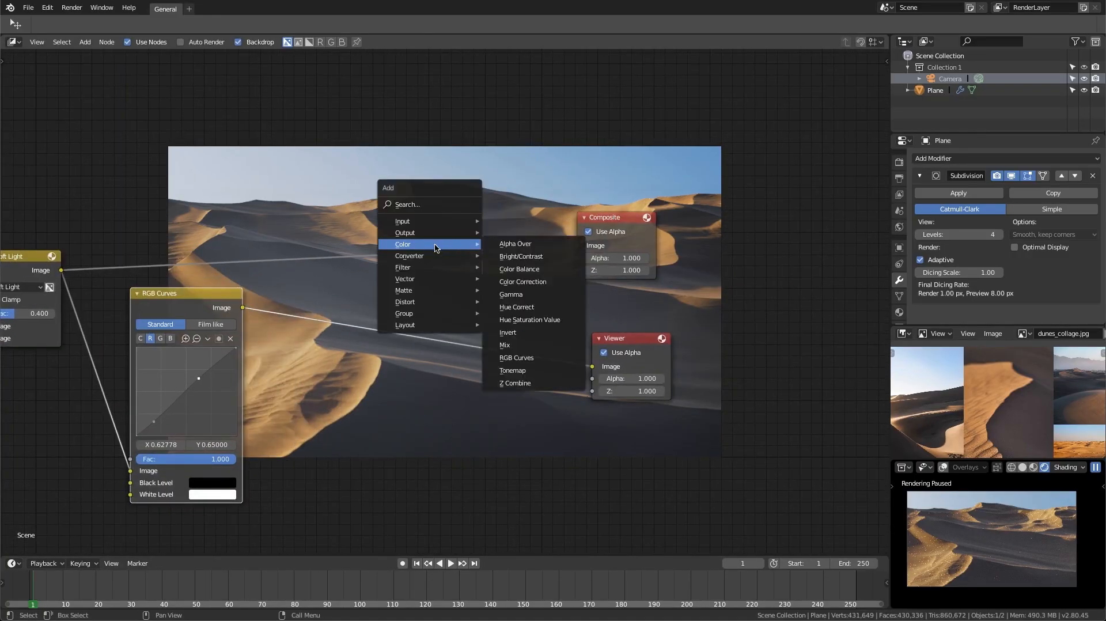
{"action": "key", "text": "shift+a"}
{"action": "mouse_move", "coordinate": [395, 304]}
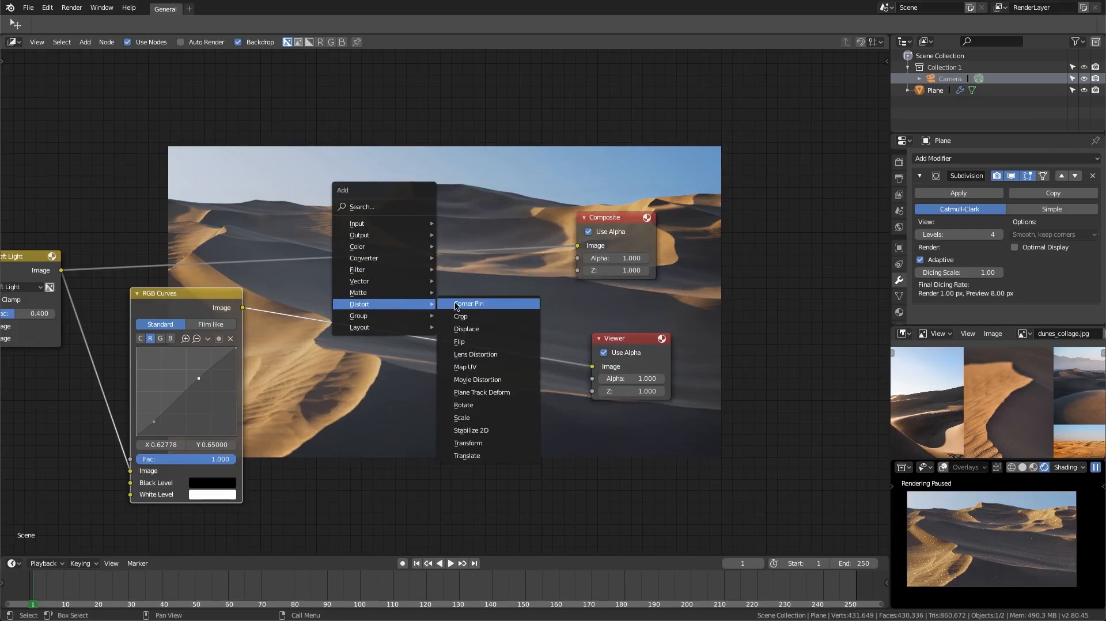
{"action": "left_click", "coordinate": [470, 354]}
{"action": "left_click", "coordinate": [398, 282]}
{"action": "scroll", "coordinate": [397, 281], "scroll_direction": "up", "scroll_amount": 9}
{"action": "middle_click_drag", "start_coordinate": [343, 320], "coordinate": [505, 287]}
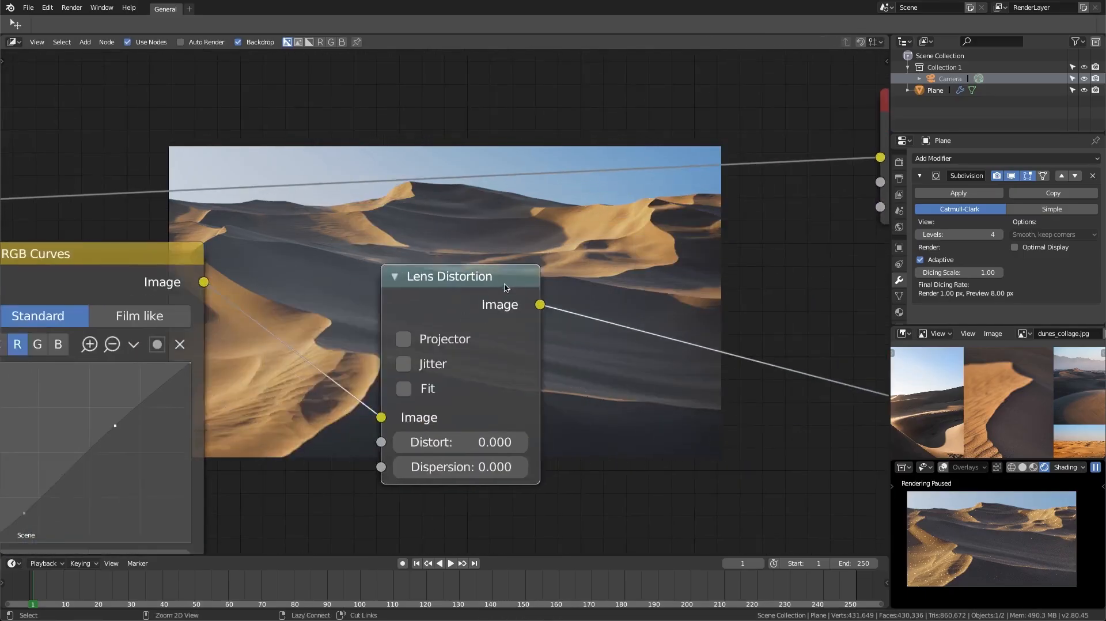
{"action": "scroll", "coordinate": [505, 287], "scroll_direction": "up", "scroll_amount": 3}
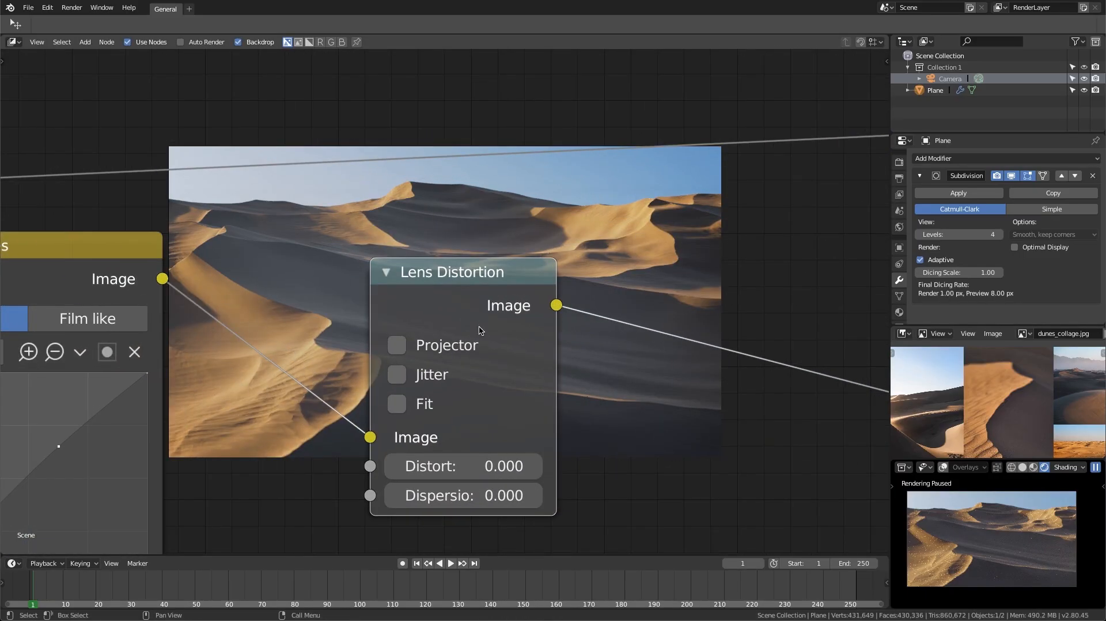
{"action": "left_click_drag", "start_coordinate": [476, 280], "coordinate": [553, 281]}
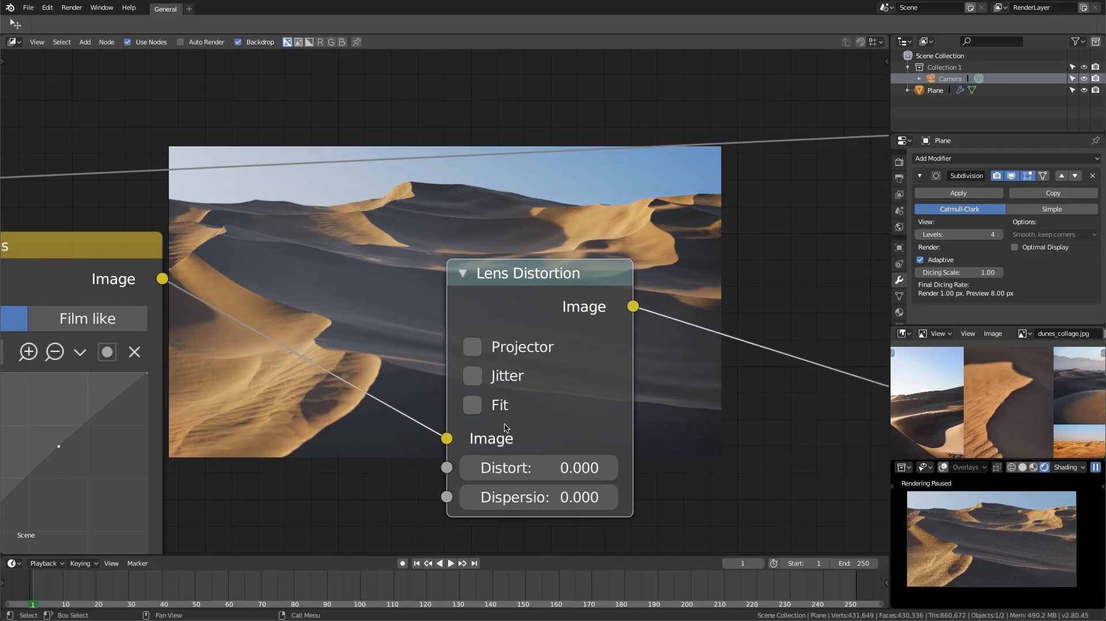
Set the Lens Distortion node's Dispersion to 0.1
{"action": "left_click", "coordinate": [522, 501]}
{"action": "type", "text": ".1"}
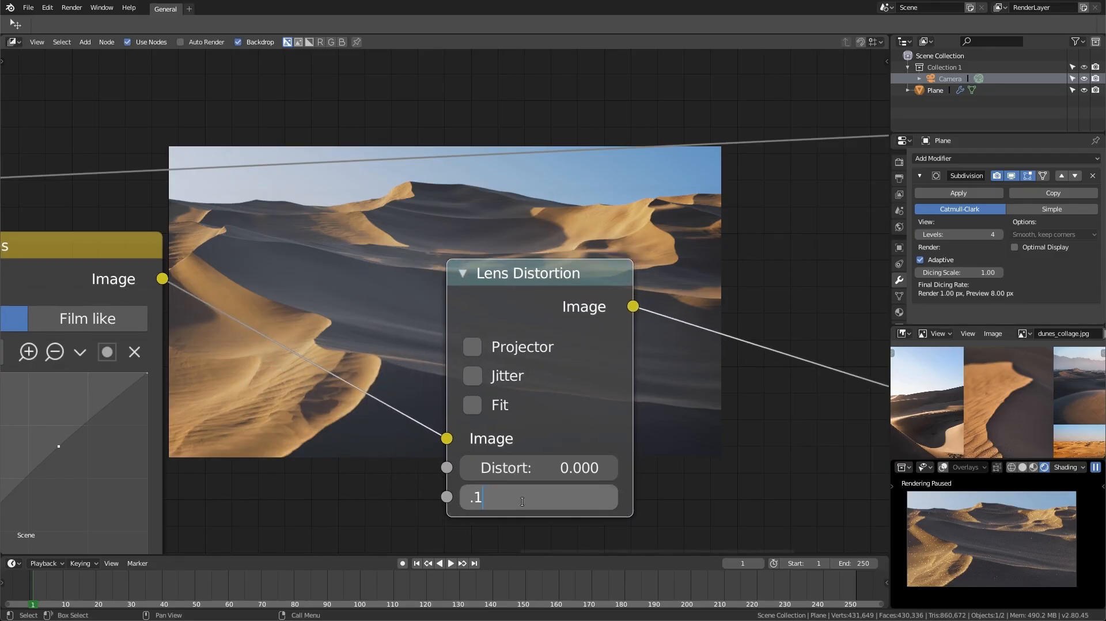
{"action": "key", "text": "Return"}
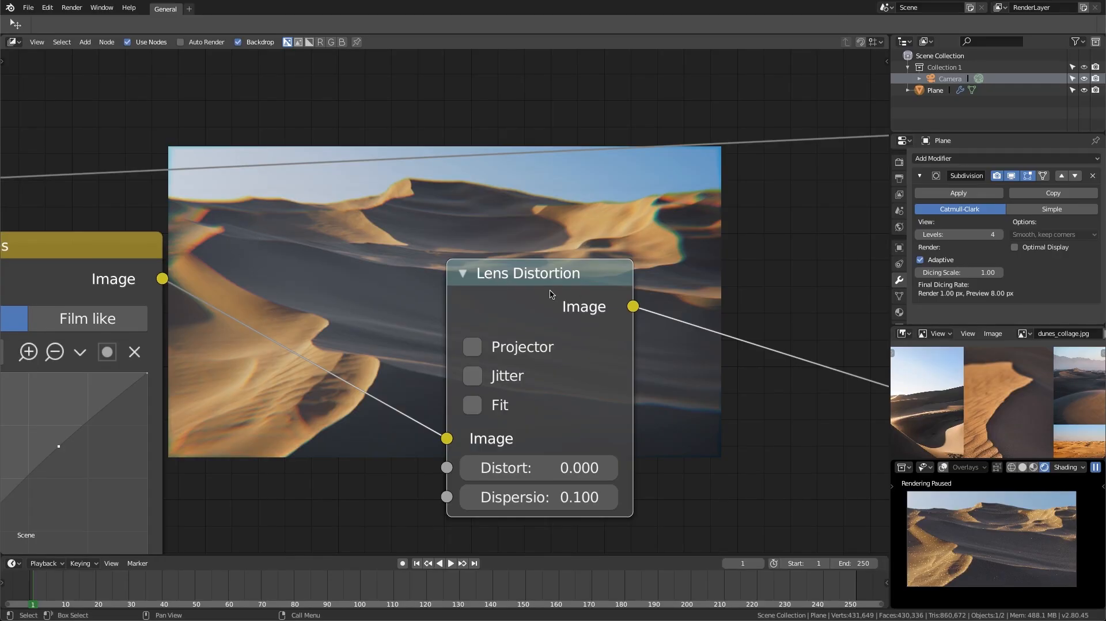
Set the Lens Distortion node's Dispersion to 0.01
{"action": "left_click", "coordinate": [535, 497]}
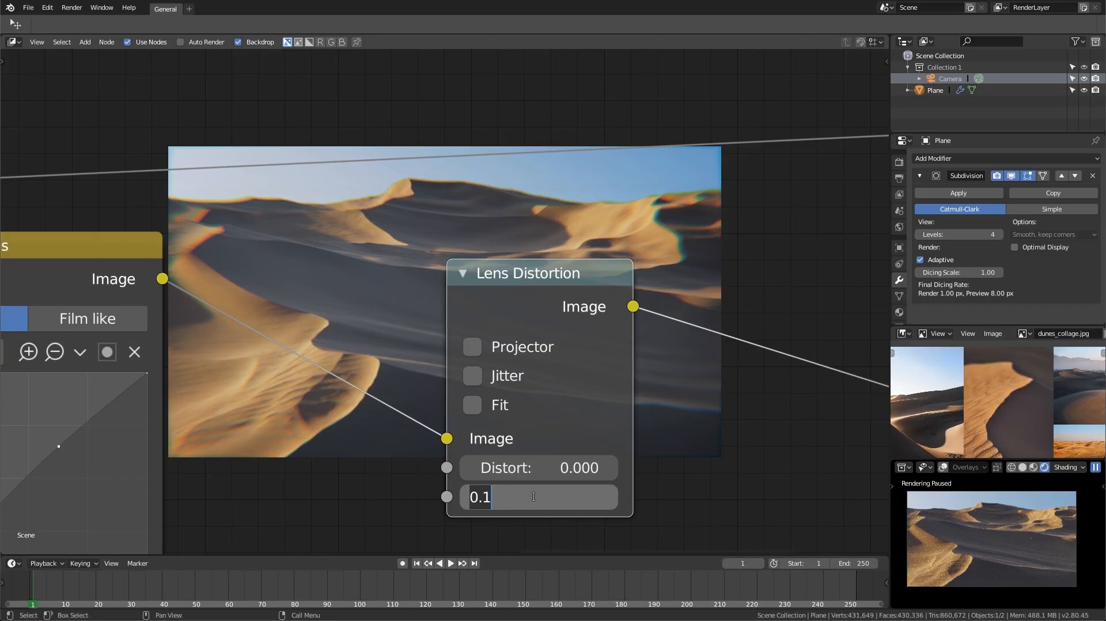
{"action": "type", "text": "0.01"}
{"action": "key", "text": "Return"}
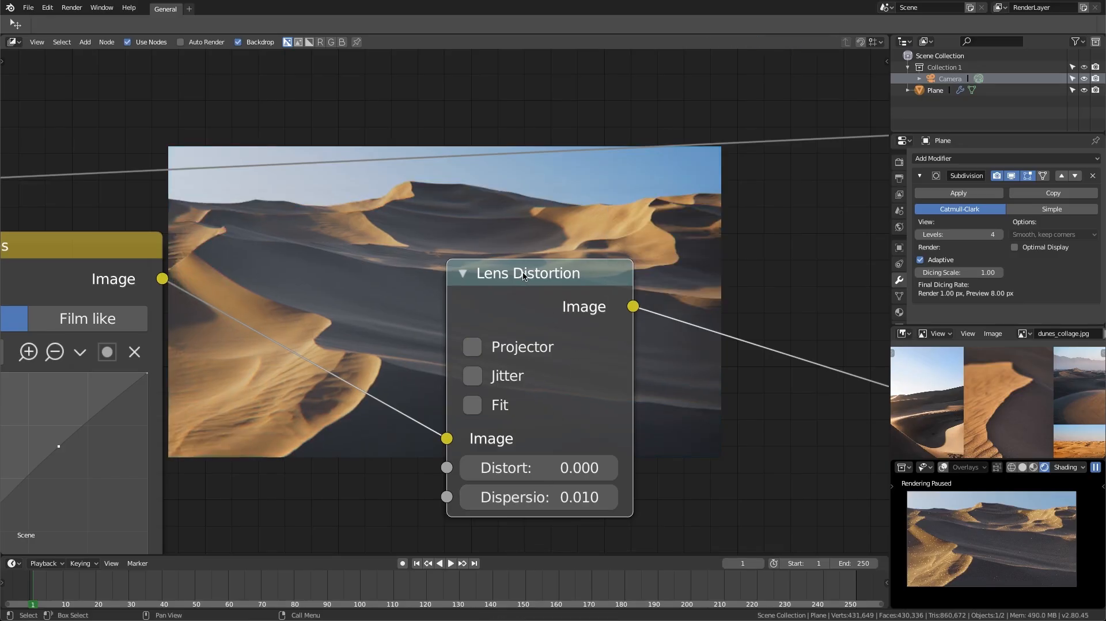
Compare the image with the Lens Distortion node muted and unmuted, in full and enlarged on the dune edges
{"action": "key", "text": "m"}
{"action": "key", "text": "m"}
{"action": "key", "text": "m"}
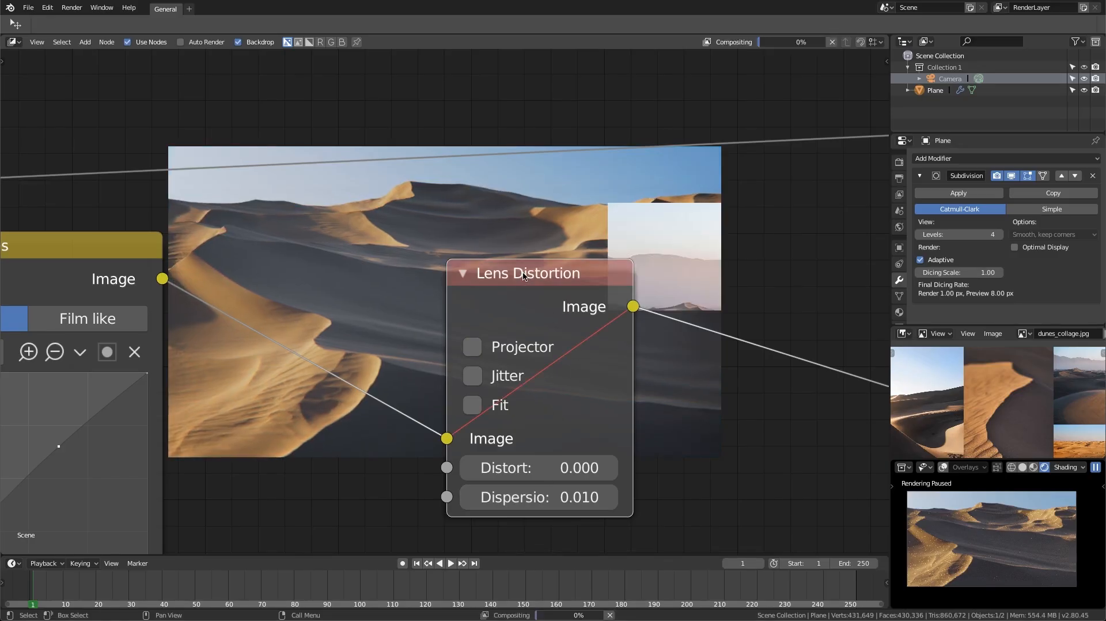
{"action": "key", "text": "v"}
{"action": "key", "text": "v"}
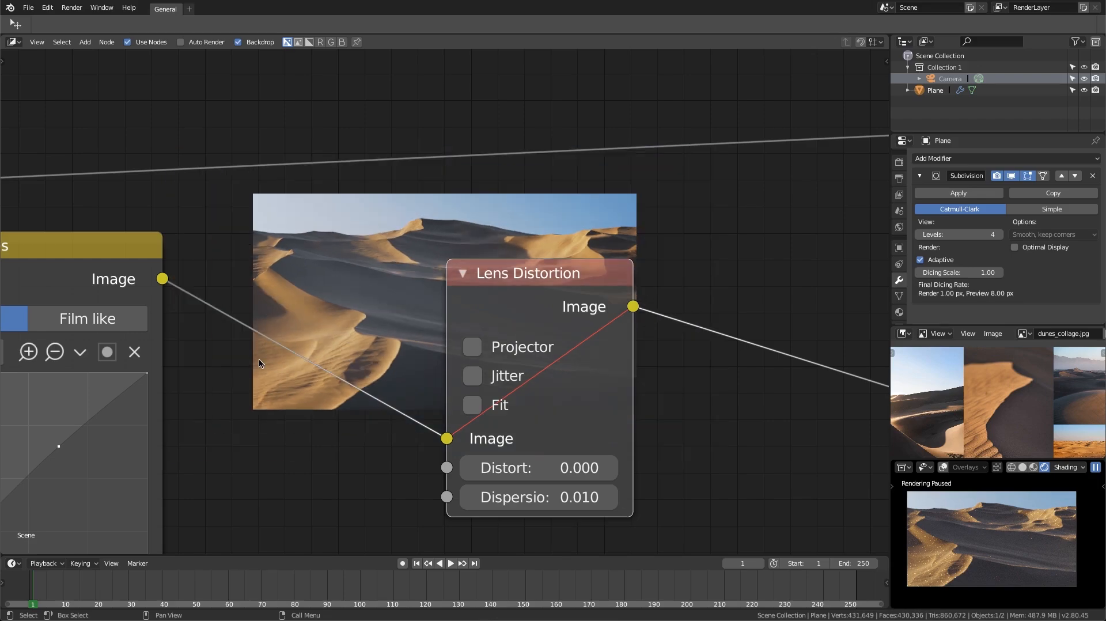
{"action": "key", "text": "alt+v"}
{"action": "key", "text": "alt+v"}
{"action": "key", "text": "alt+v"}
{"action": "key", "text": "alt+v"}
{"action": "key", "text": "alt+v"}
{"action": "middle_click_drag", "start_coordinate": [259, 359], "coordinate": [540, 268], "text": "alt"}
{"action": "middle_click_drag", "start_coordinate": [371, 314], "coordinate": [411, 309]}
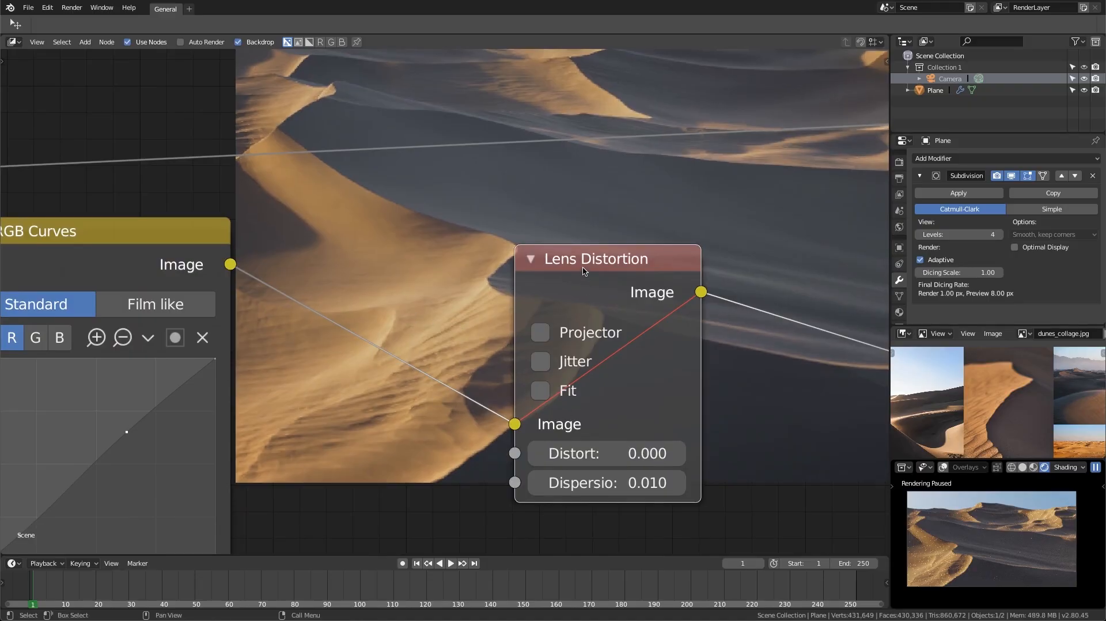
{"action": "key", "text": "m"}
{"action": "key", "text": "m"}
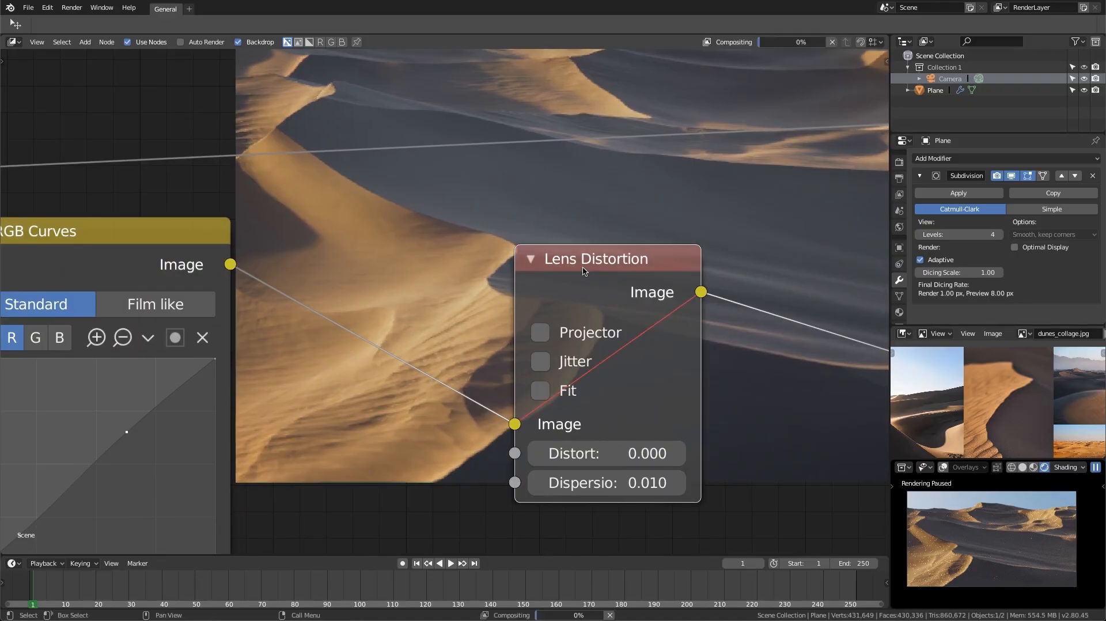
{"action": "key", "text": "m"}
{"action": "key", "text": "m"}
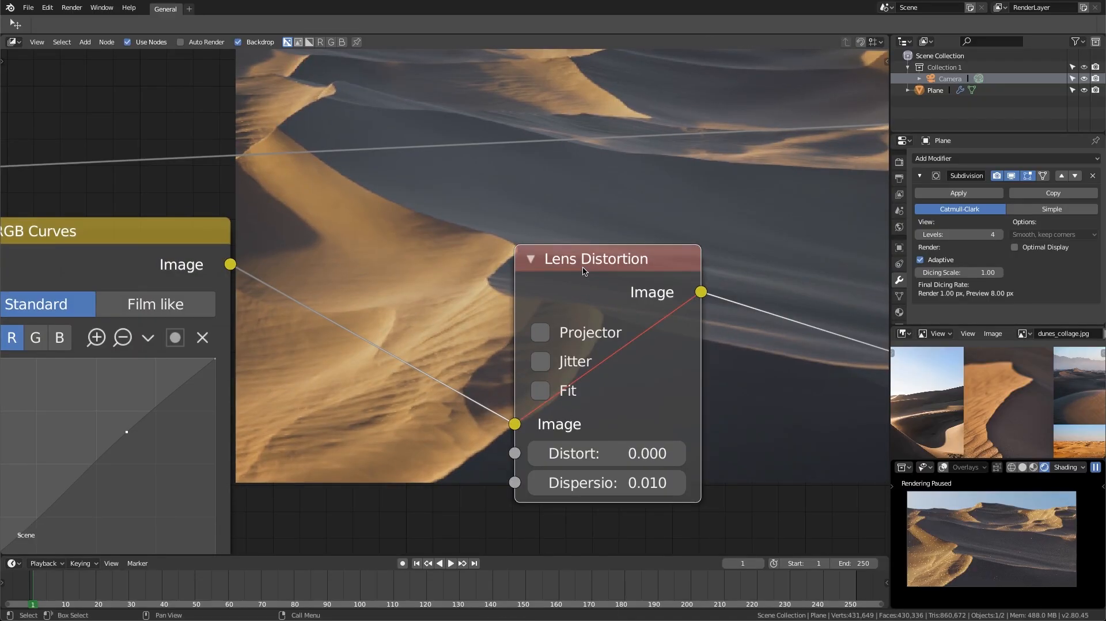
{"action": "key", "text": "m"}
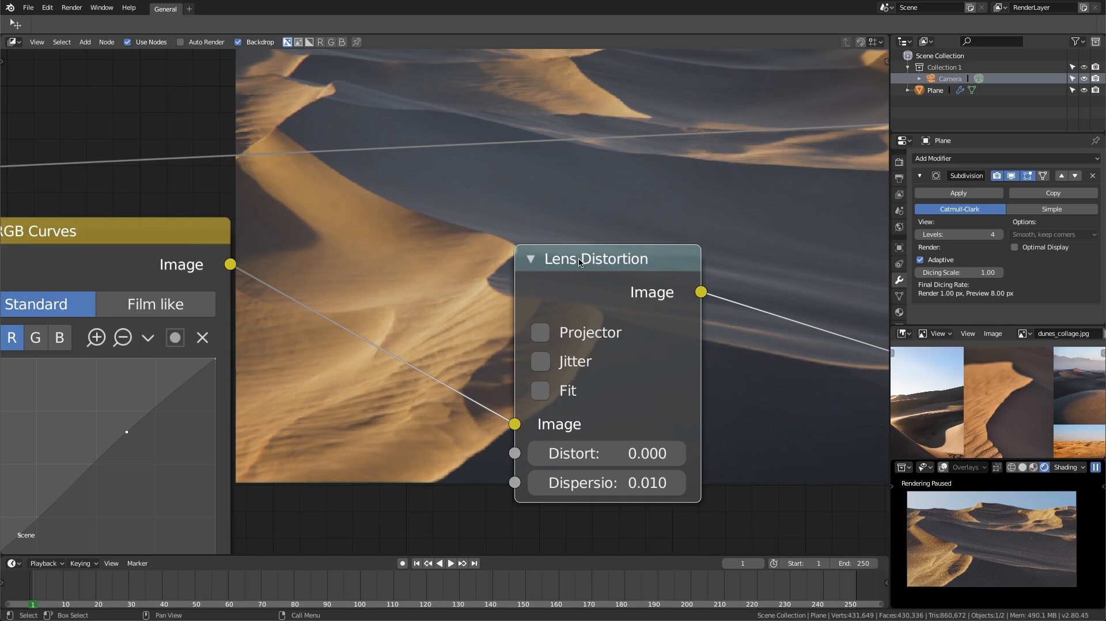
Enable the Fit option on the Lens Distortion node
{"action": "left_click", "coordinate": [540, 390]}
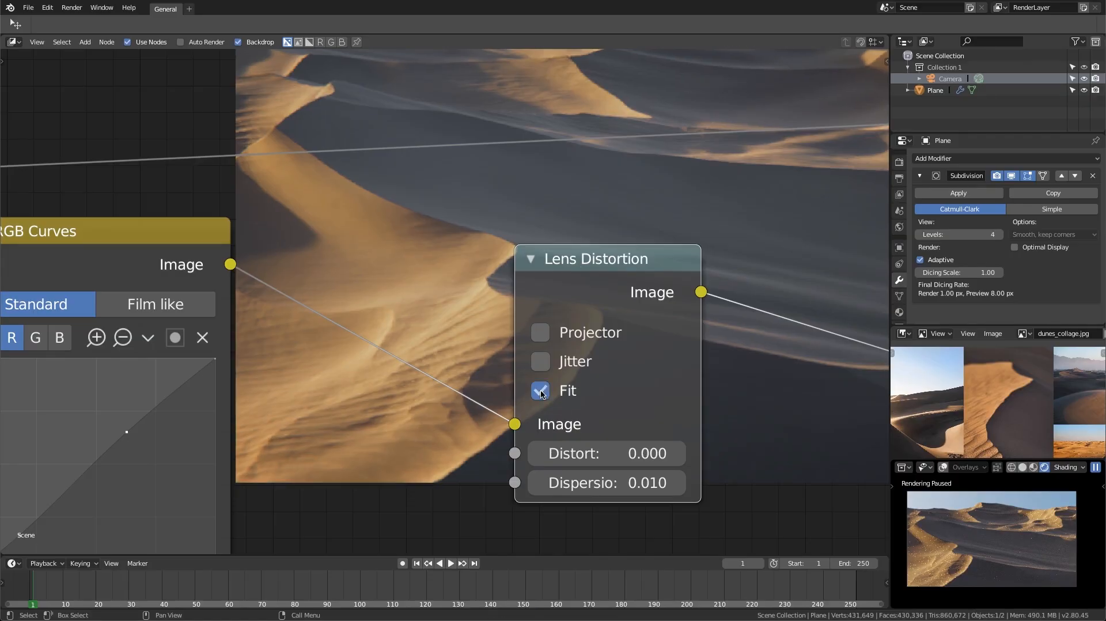
{"action": "left_click", "coordinate": [551, 401]}
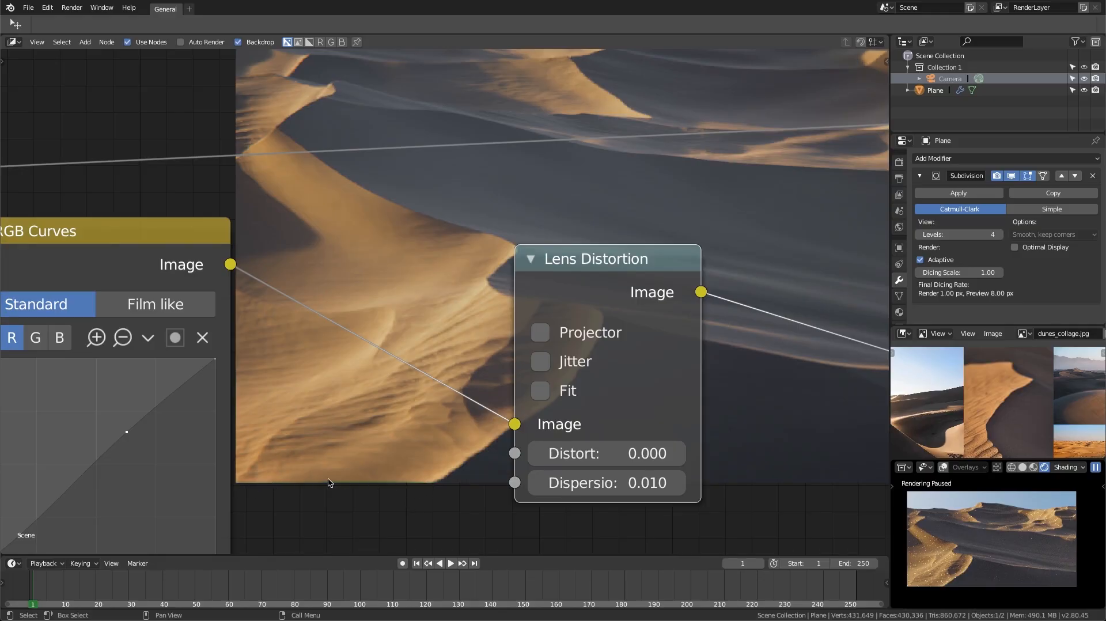
{"action": "left_click", "coordinate": [536, 393]}
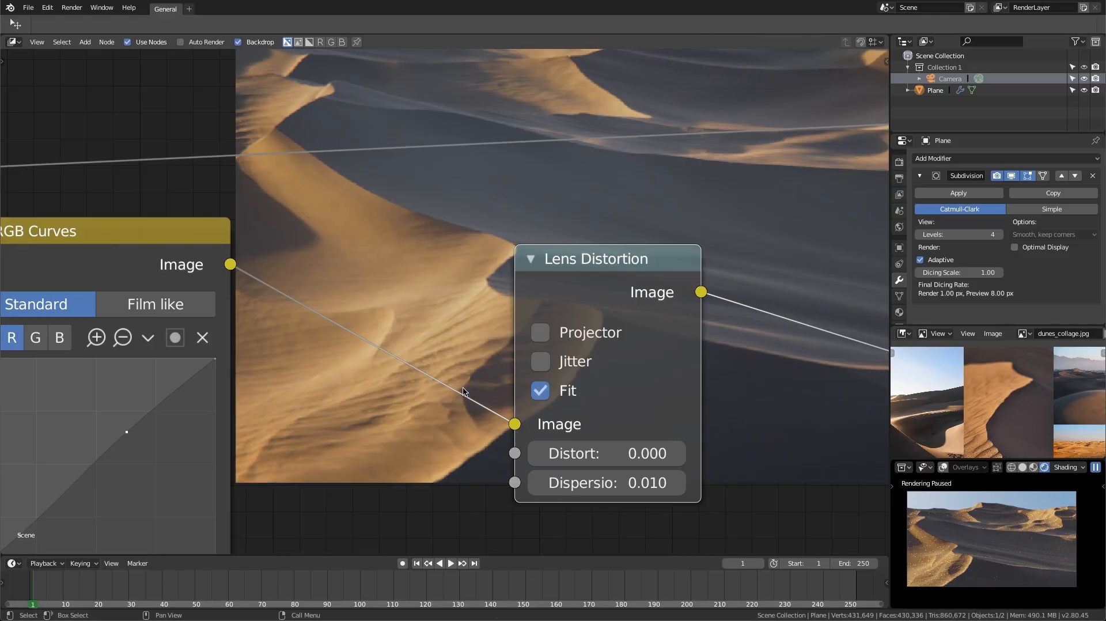
Fit the backdrop image to the available space of the node editor
{"action": "scroll", "coordinate": [421, 308], "scroll_direction": "down", "scroll_amount": 1}
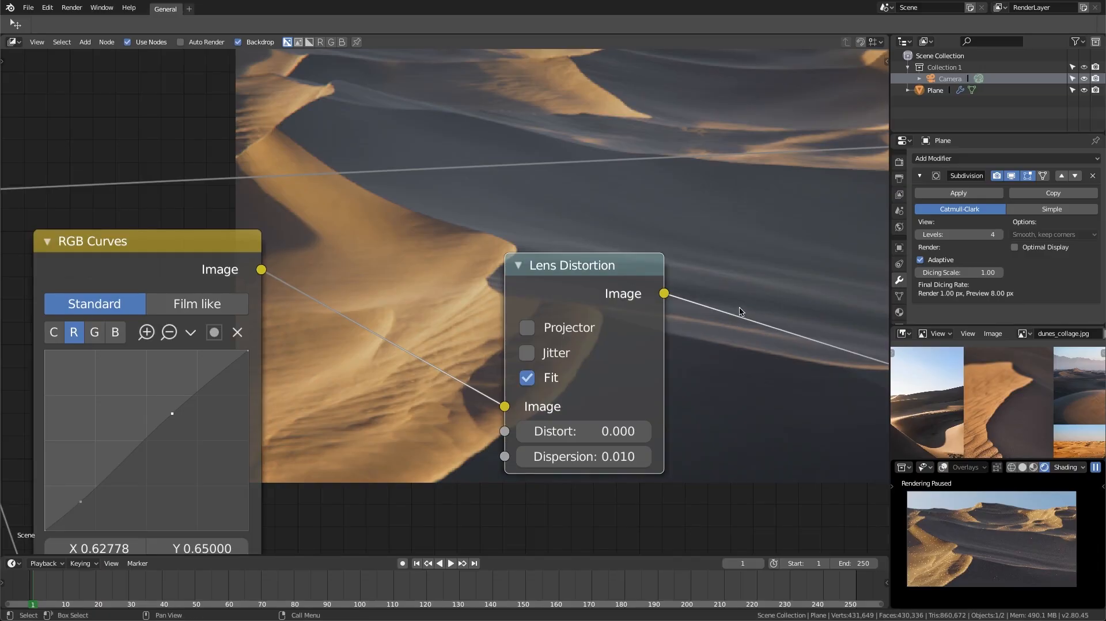
{"action": "key", "text": "n"}
{"action": "left_click", "coordinate": [837, 265]}
{"action": "key", "text": "n"}
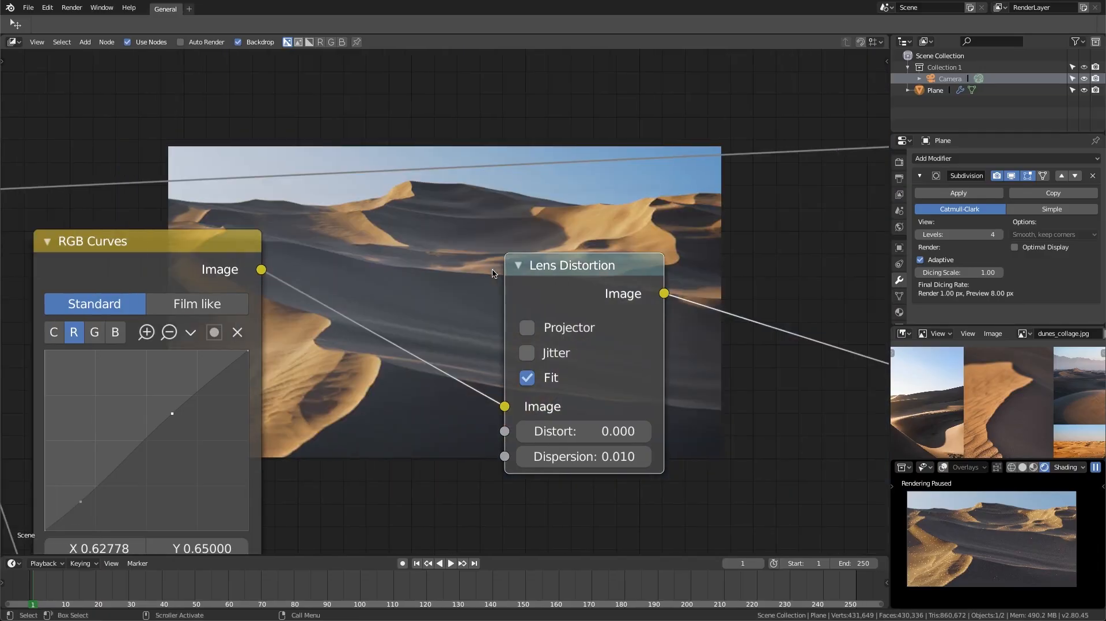
{"action": "middle_click_drag", "start_coordinate": [527, 258], "coordinate": [457, 306]}
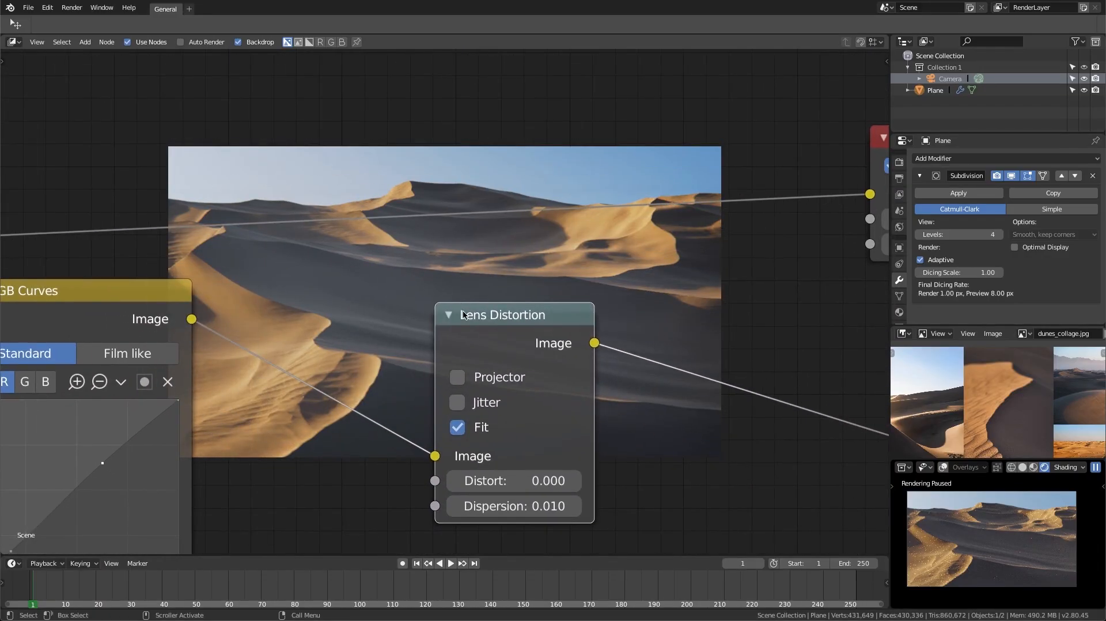
Add a Texture input node and place it just below the Lens Distortion node
{"action": "scroll", "coordinate": [563, 296], "scroll_direction": "down", "scroll_amount": 3}
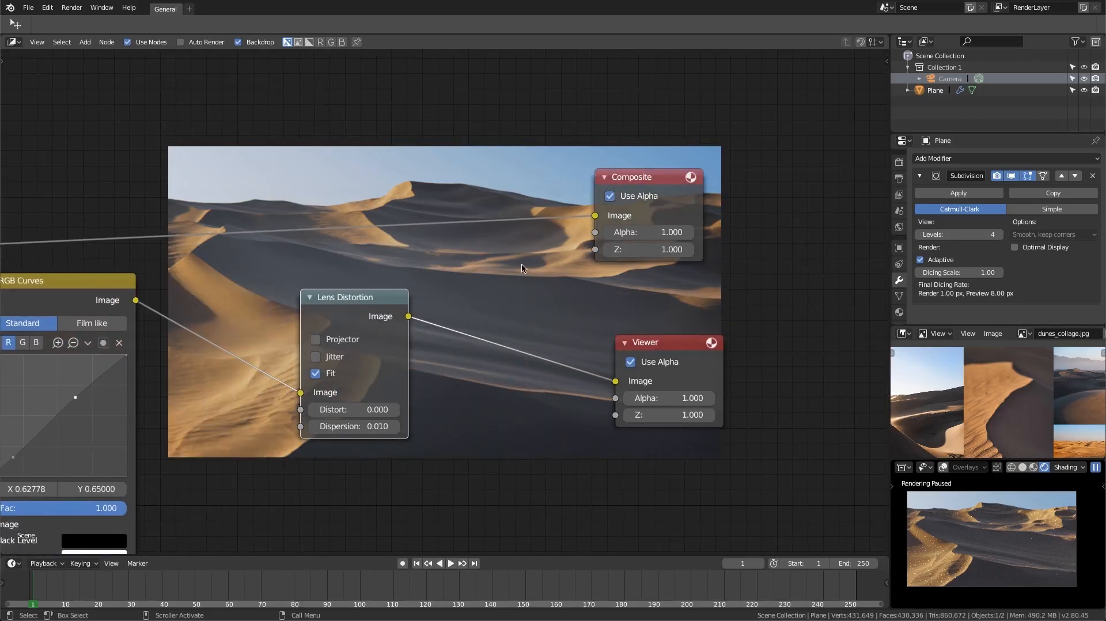
{"action": "key", "text": "shift+a"}
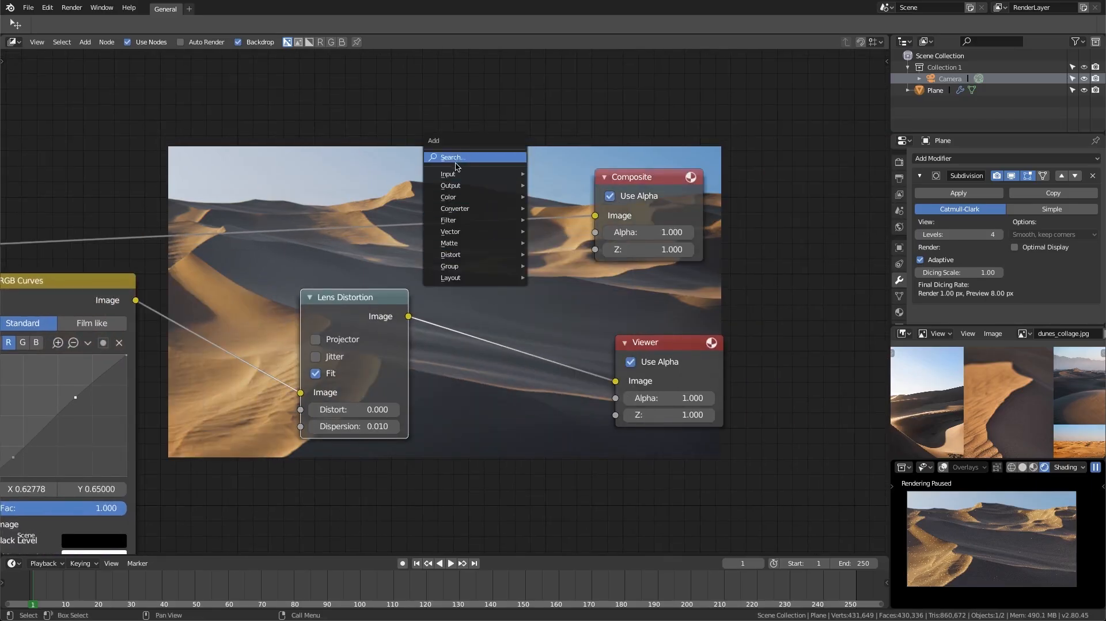
{"action": "mouse_move", "coordinate": [515, 175]}
{"action": "left_click", "coordinate": [556, 278]}
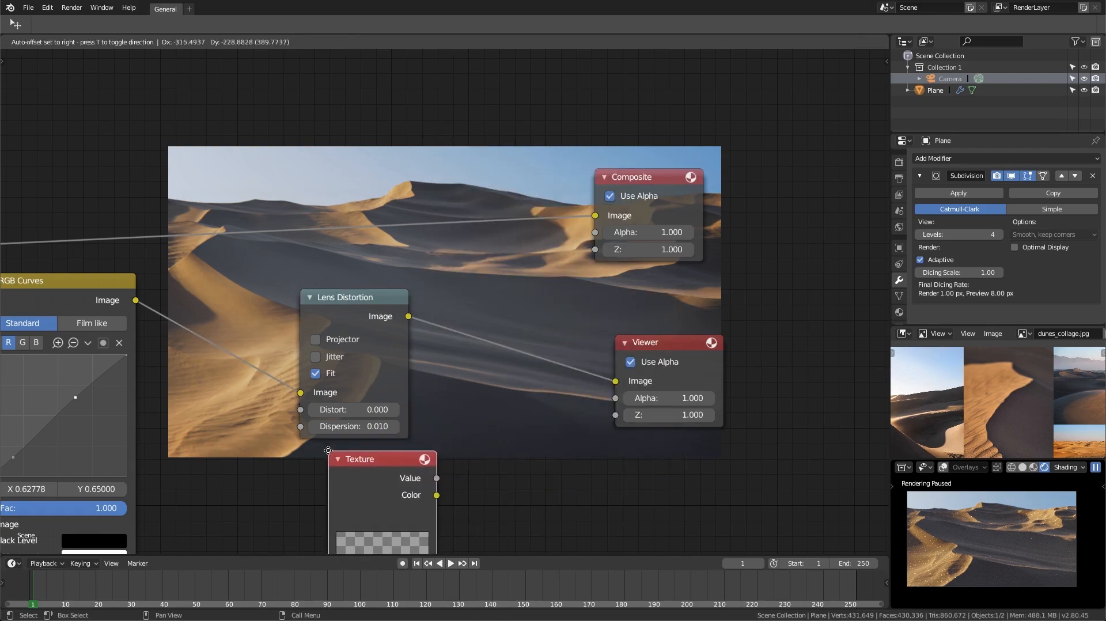
{"action": "left_click", "coordinate": [324, 437]}
{"action": "middle_click_drag", "start_coordinate": [483, 370], "coordinate": [471, 226]}
{"action": "scroll", "coordinate": [469, 236], "scroll_direction": "down", "scroll_amount": 2}
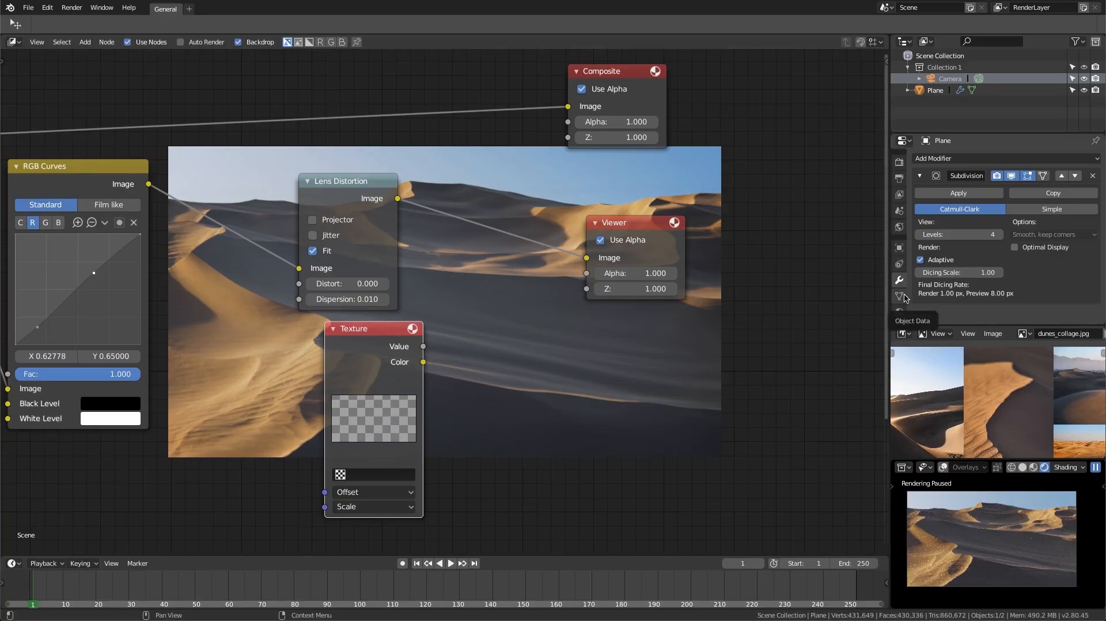
Open the texture properties with the Brush context, and shift the Texture node slightly down and to the left
{"action": "scroll", "coordinate": [903, 288], "scroll_direction": "down", "scroll_amount": 3}
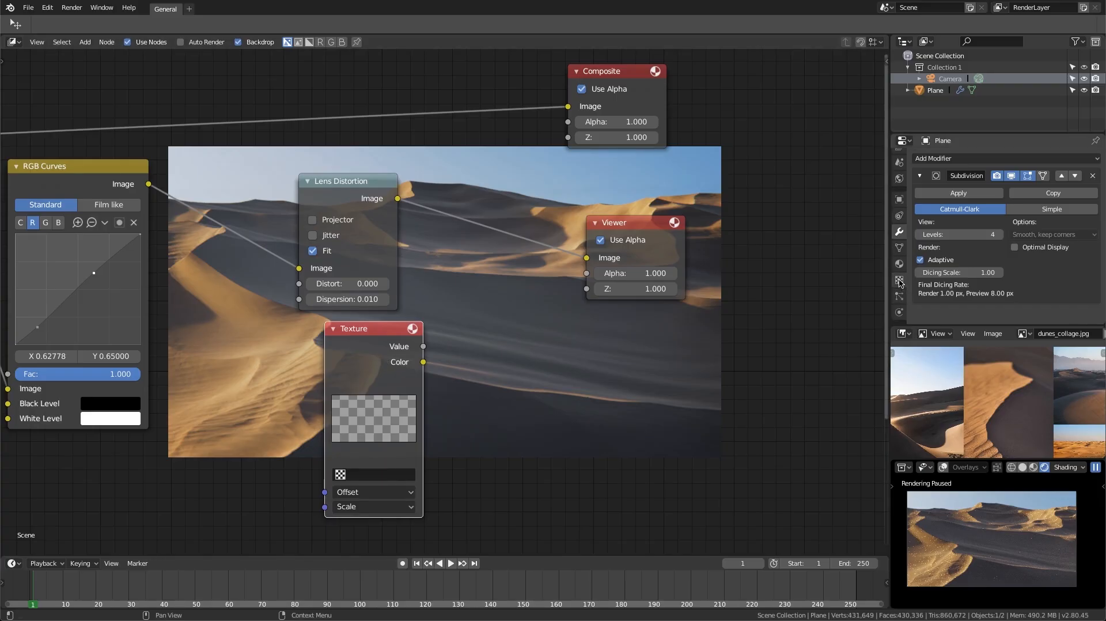
{"action": "left_click", "coordinate": [900, 280]}
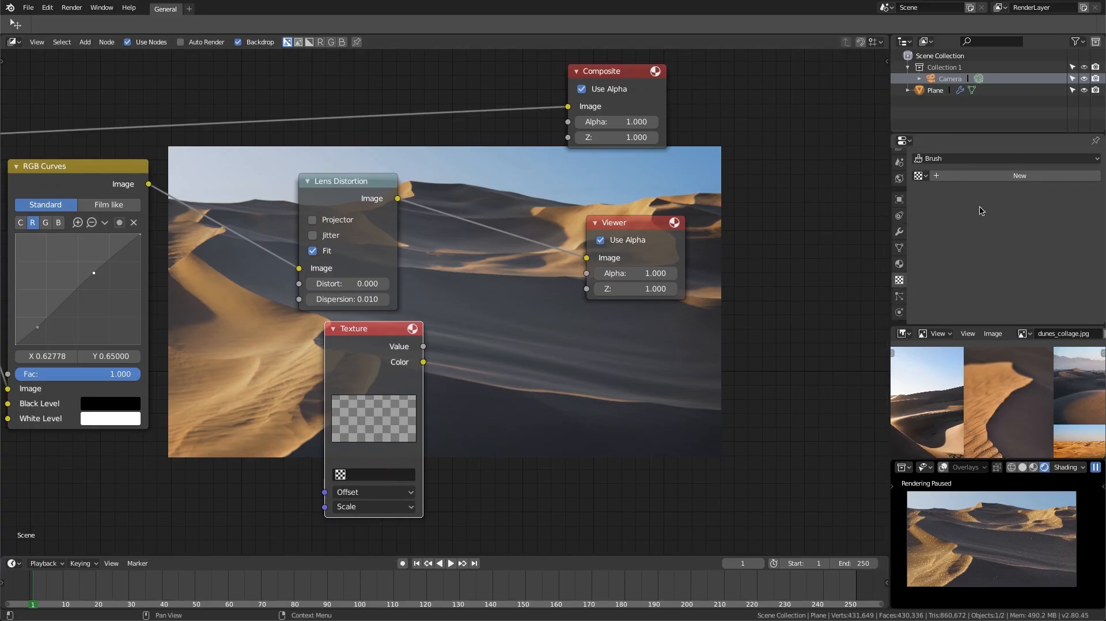
{"action": "left_click", "coordinate": [993, 160]}
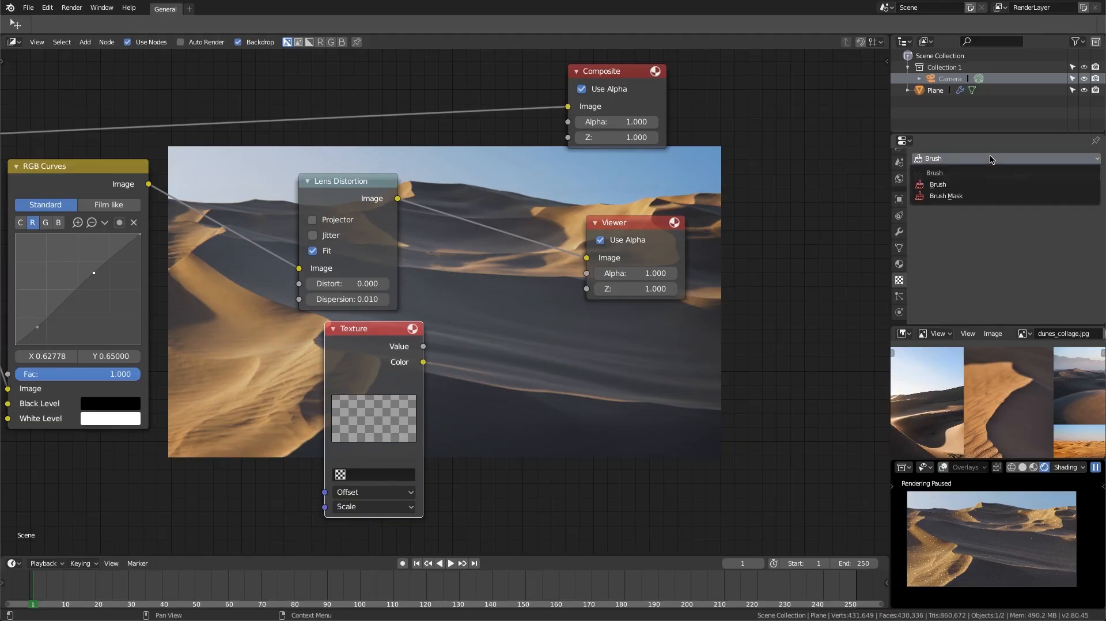
{"action": "left_click", "coordinate": [965, 138]}
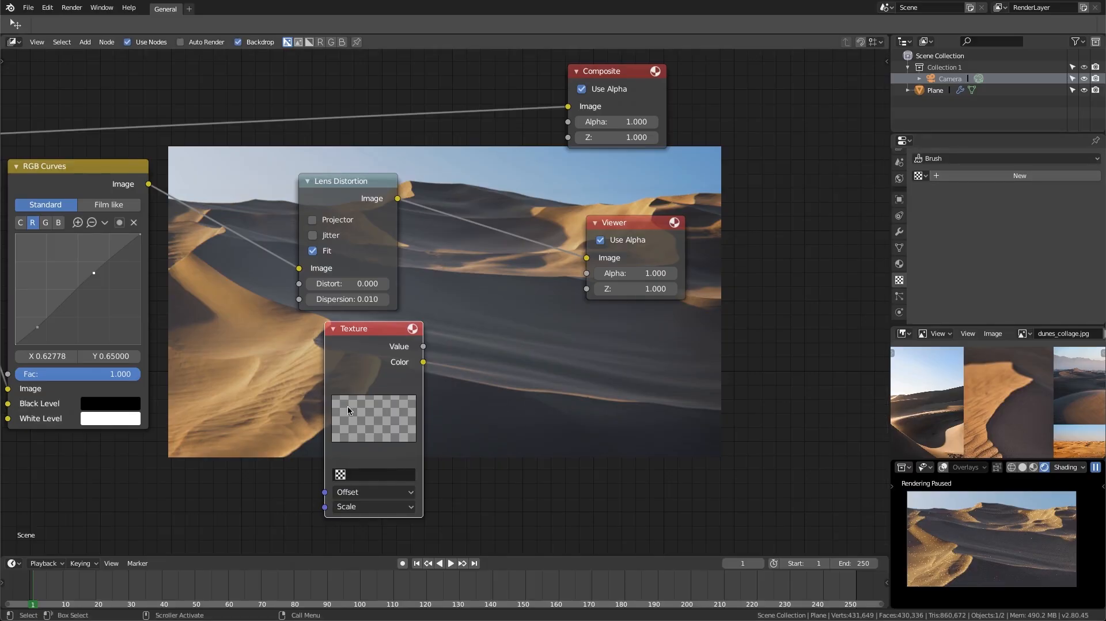
{"action": "left_click_drag", "start_coordinate": [369, 336], "coordinate": [347, 352]}
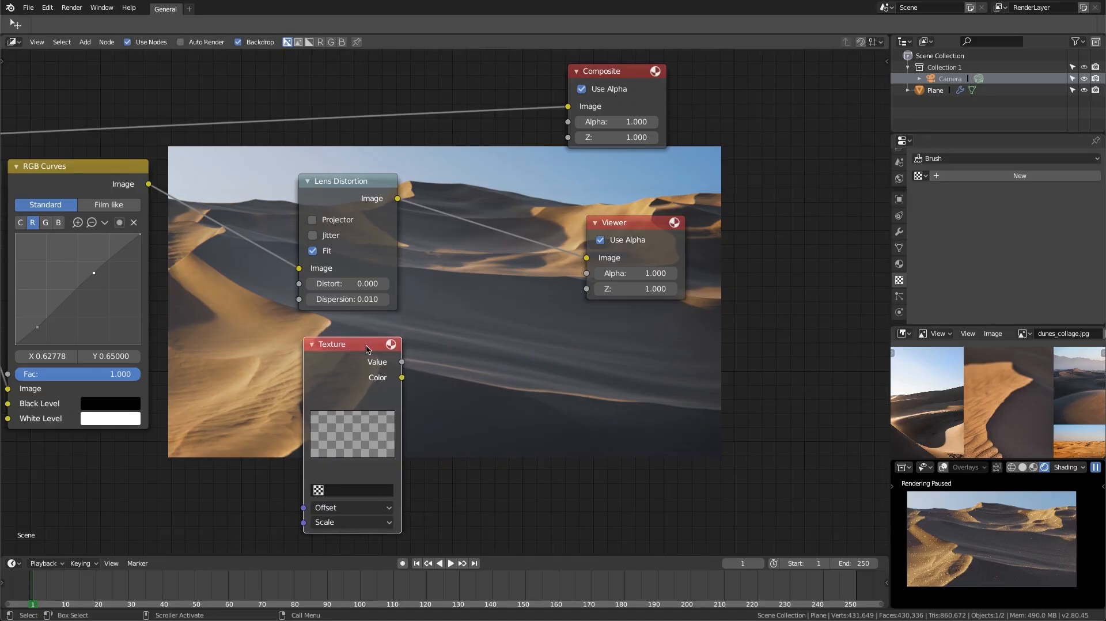
Create a new brush texture and name it "film-grain"
{"action": "left_click", "coordinate": [987, 180]}
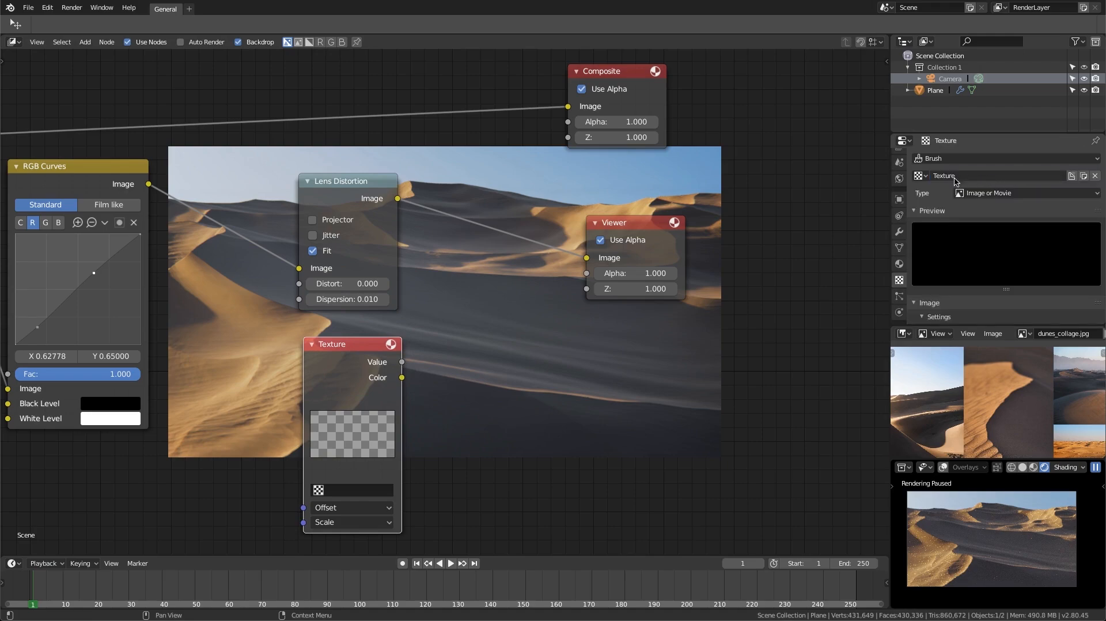
{"action": "double_click", "coordinate": [965, 176]}
{"action": "type", "text": "f"}
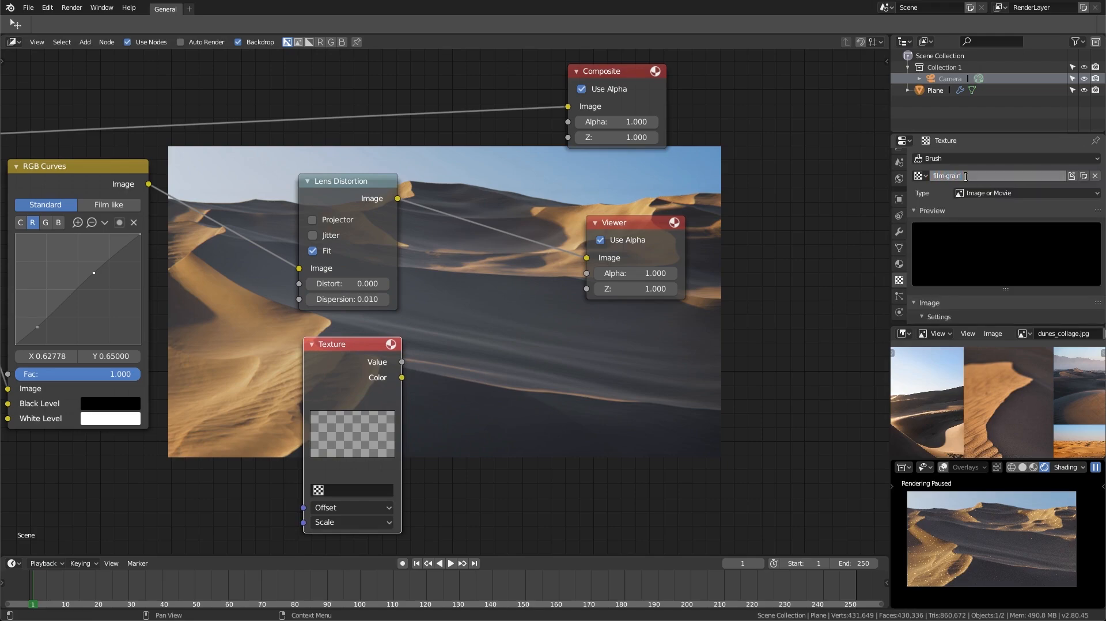
{"action": "type", "text": "ilm-grain"}
{"action": "key", "text": "Return"}
Set the film-grain texture's type to Clouds and its Color option to Color
{"action": "left_click", "coordinate": [1000, 195]}
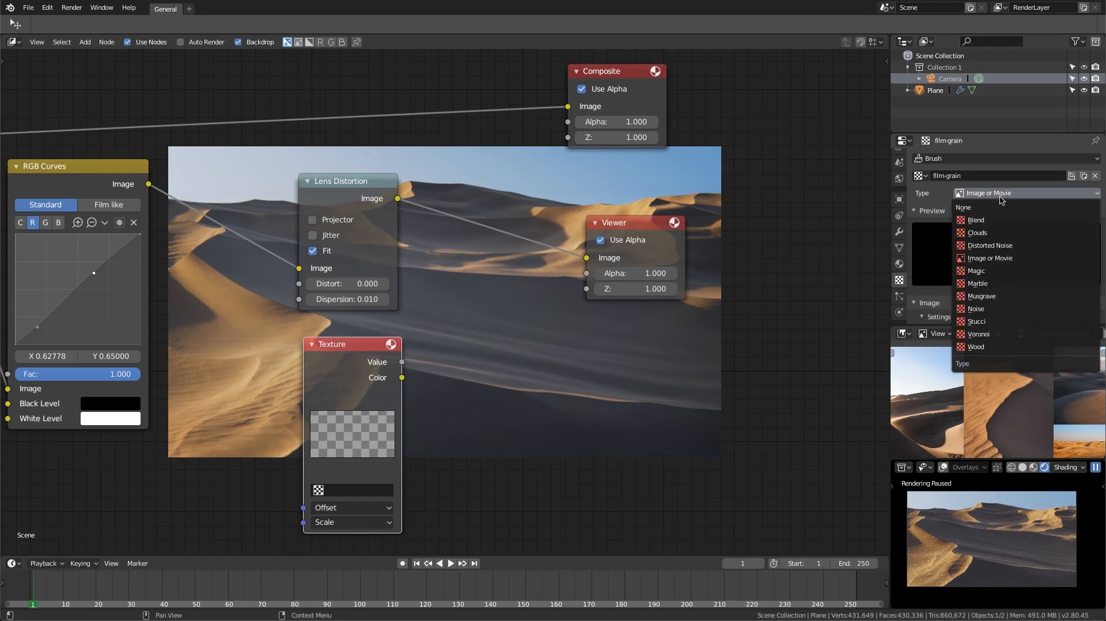
{"action": "left_click", "coordinate": [980, 232]}
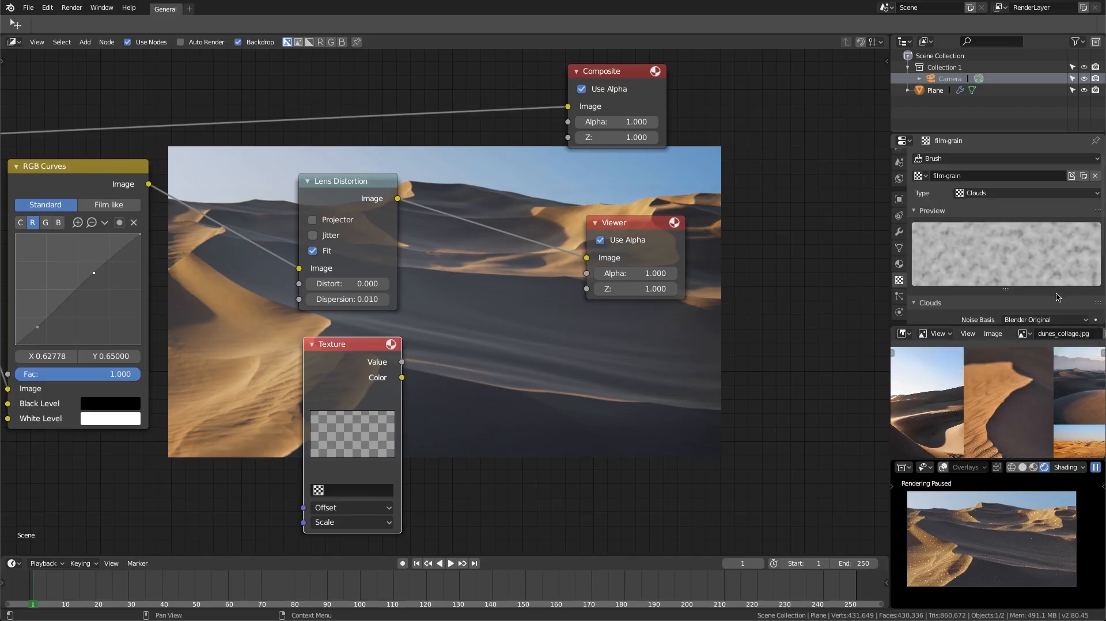
{"action": "scroll", "coordinate": [1059, 297], "scroll_direction": "down", "scroll_amount": 3}
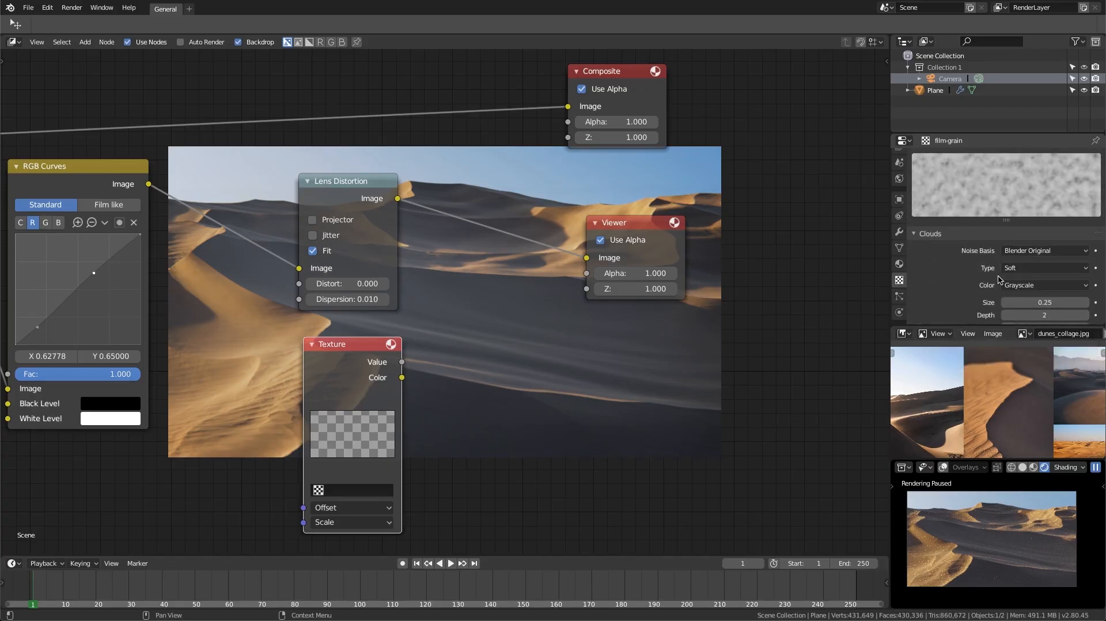
{"action": "left_click", "coordinate": [999, 282]}
{"action": "left_click", "coordinate": [1021, 311]}
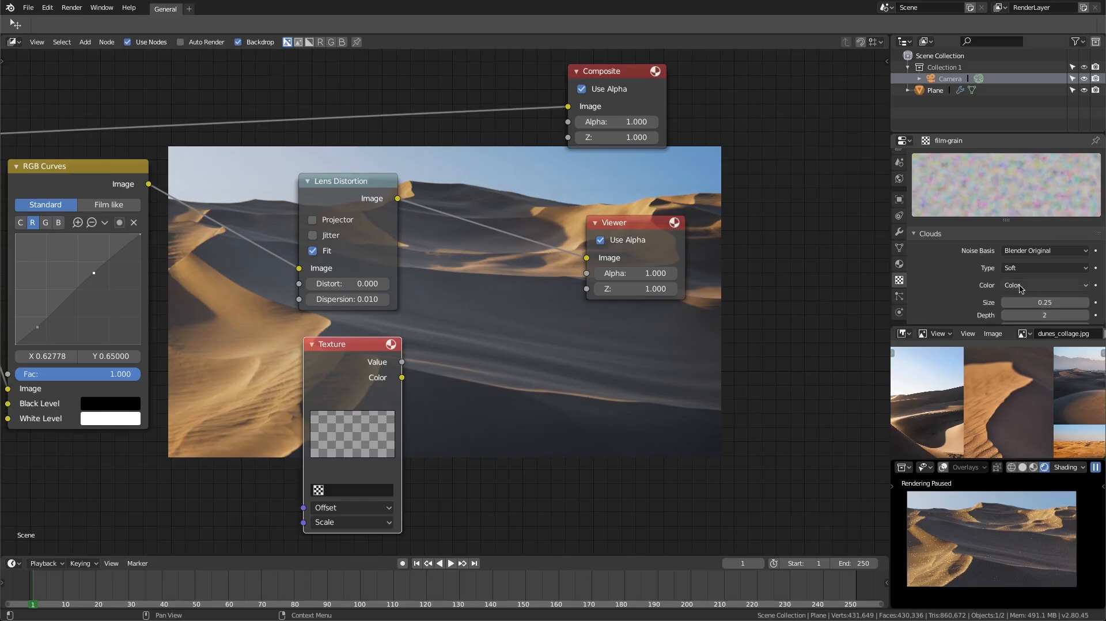
{"action": "scroll", "coordinate": [1021, 288], "scroll_direction": "down", "scroll_amount": 2}
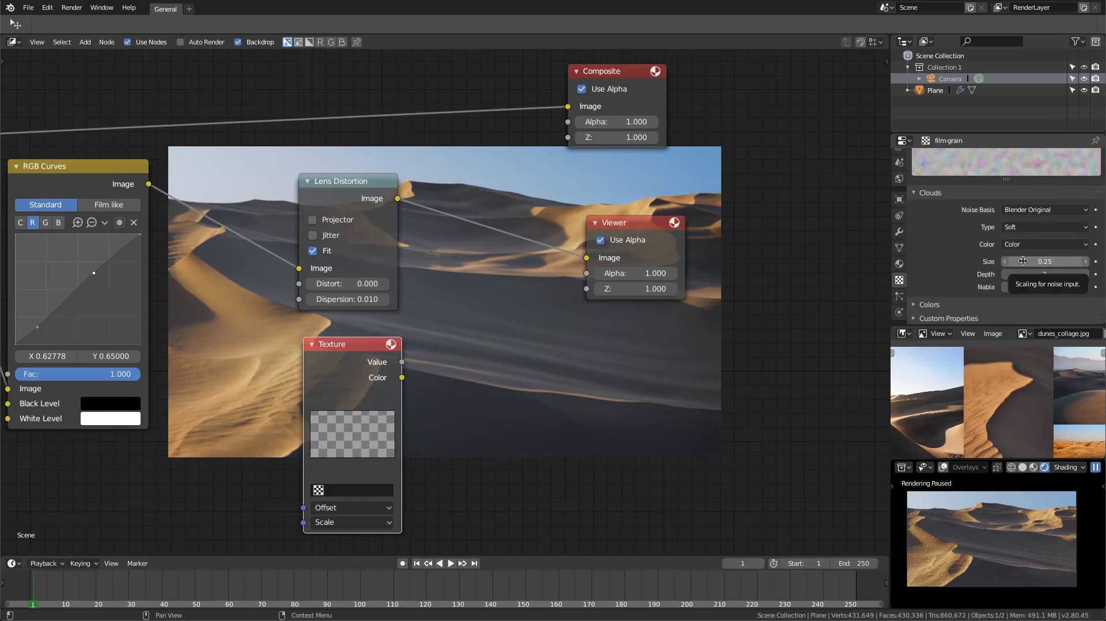
Assign the film-grain texture to the Texture node and shift the node slightly down and to the left
{"action": "left_click", "coordinate": [339, 490]}
{"action": "left_click", "coordinate": [340, 344]}
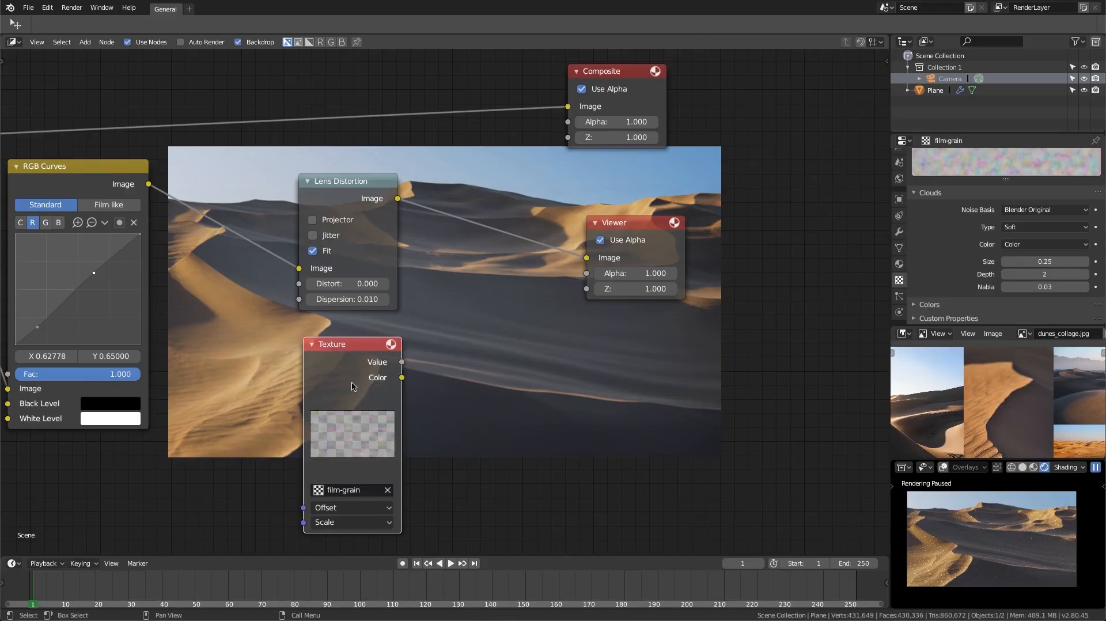
{"action": "left_click_drag", "start_coordinate": [358, 360], "coordinate": [332, 371]}
Insert a Mix node between Lens Distortion and the Viewer and set its blend mode to Soft Light
{"action": "key", "text": "shift+a"}
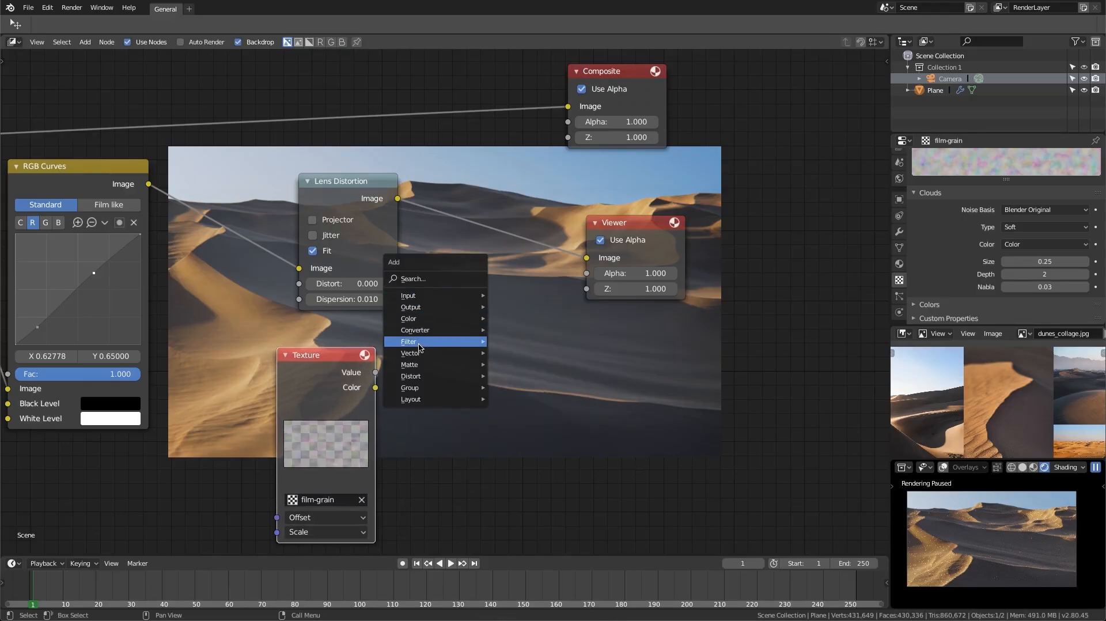
{"action": "mouse_move", "coordinate": [438, 318]}
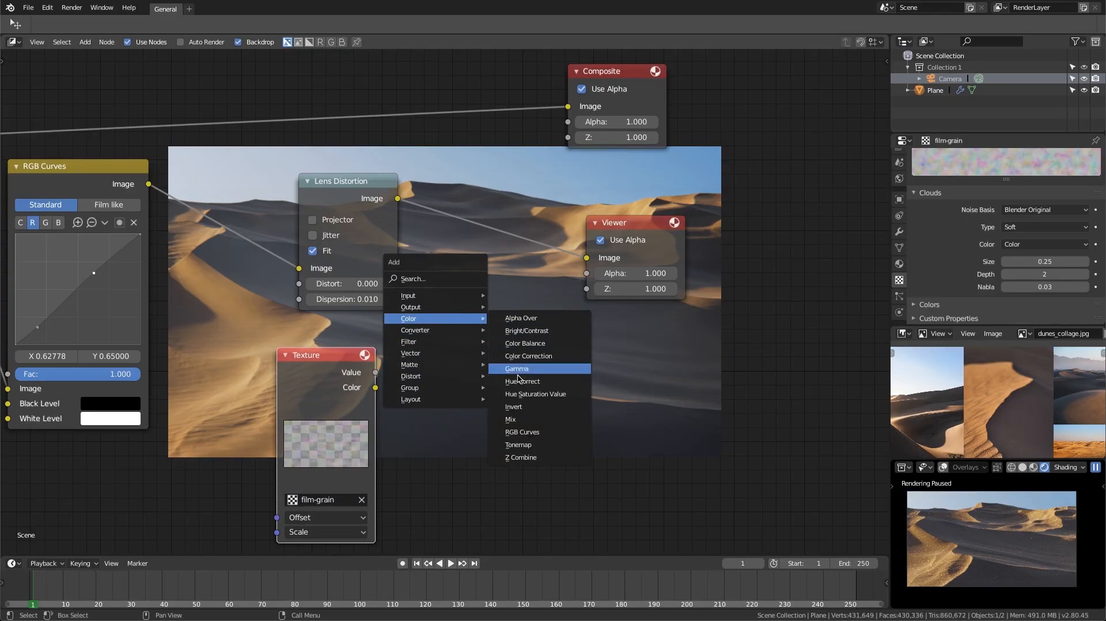
{"action": "left_click", "coordinate": [510, 419]}
{"action": "left_click", "coordinate": [502, 253]}
{"action": "left_click", "coordinate": [496, 257]}
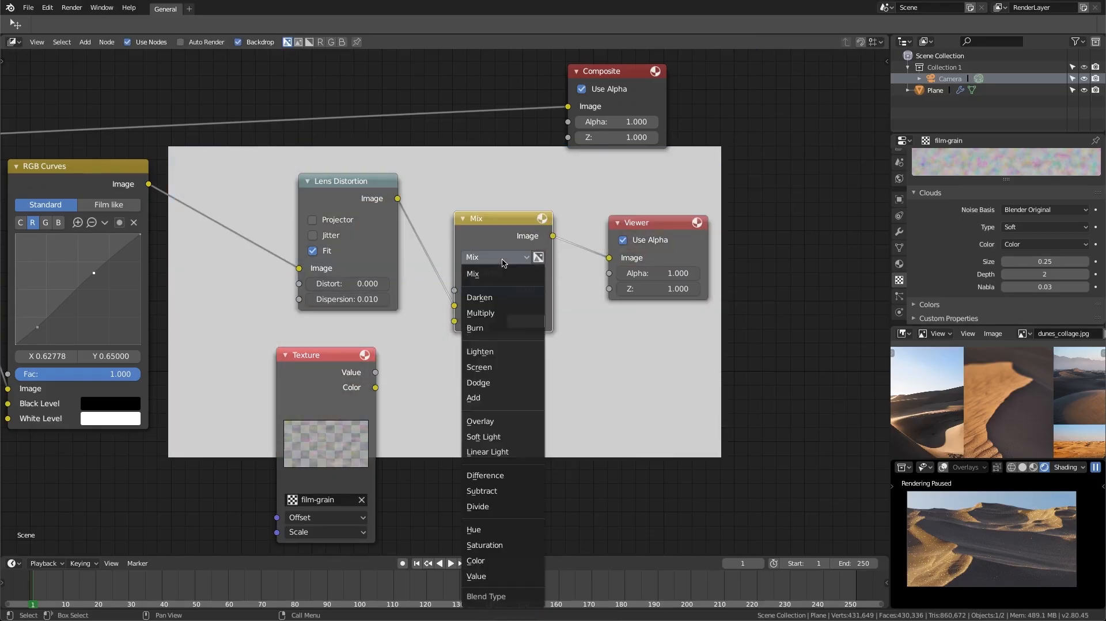
{"action": "left_click", "coordinate": [483, 437]}
Move the Texture node slightly lower and the Lens Distortion node left, away from the Soft Light node
{"action": "left_click_drag", "start_coordinate": [372, 373], "coordinate": [407, 376]}
{"action": "left_click_drag", "start_coordinate": [348, 213], "coordinate": [319, 213]}
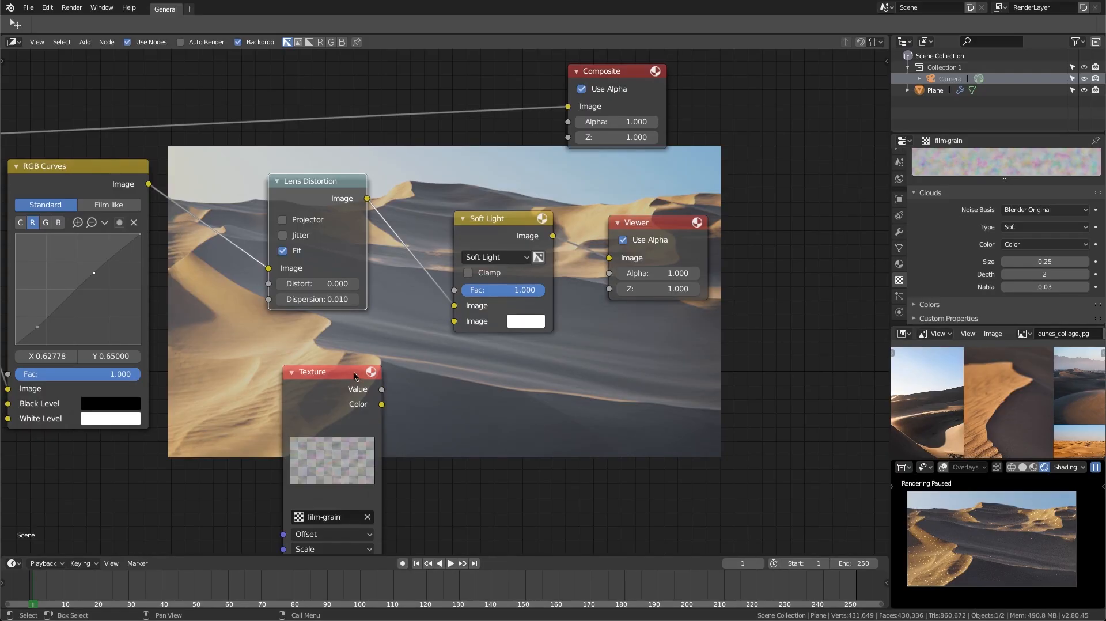
Move the Texture node slightly up and link its Color output to the Soft Light node's second Image input
{"action": "scroll", "coordinate": [973, 205], "scroll_direction": "up", "scroll_amount": 3}
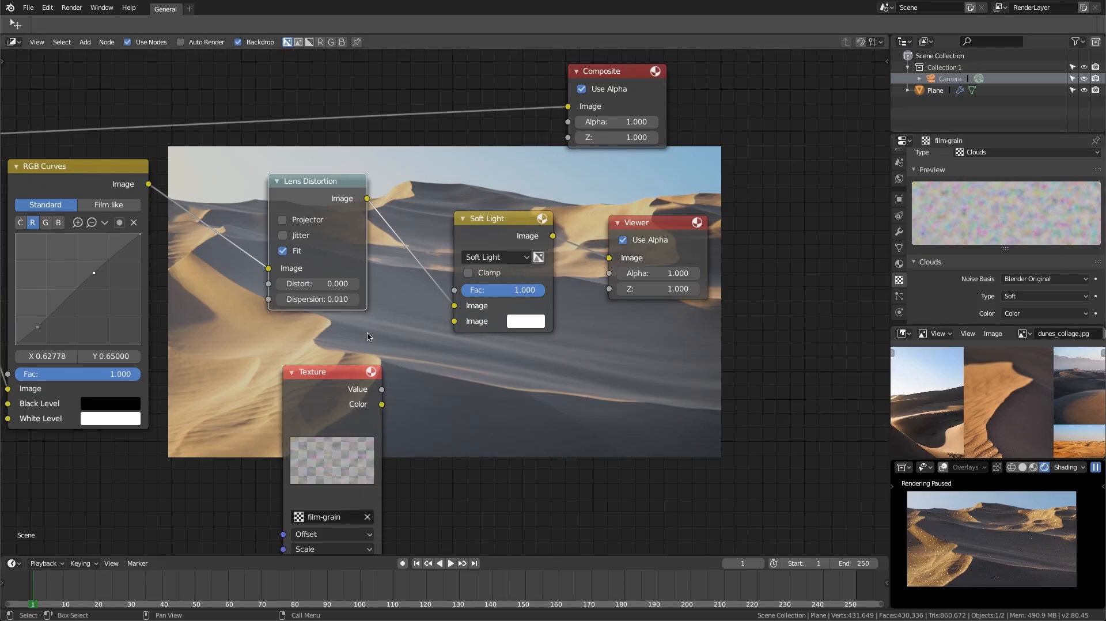
{"action": "left_click_drag", "start_coordinate": [339, 373], "coordinate": [320, 365]}
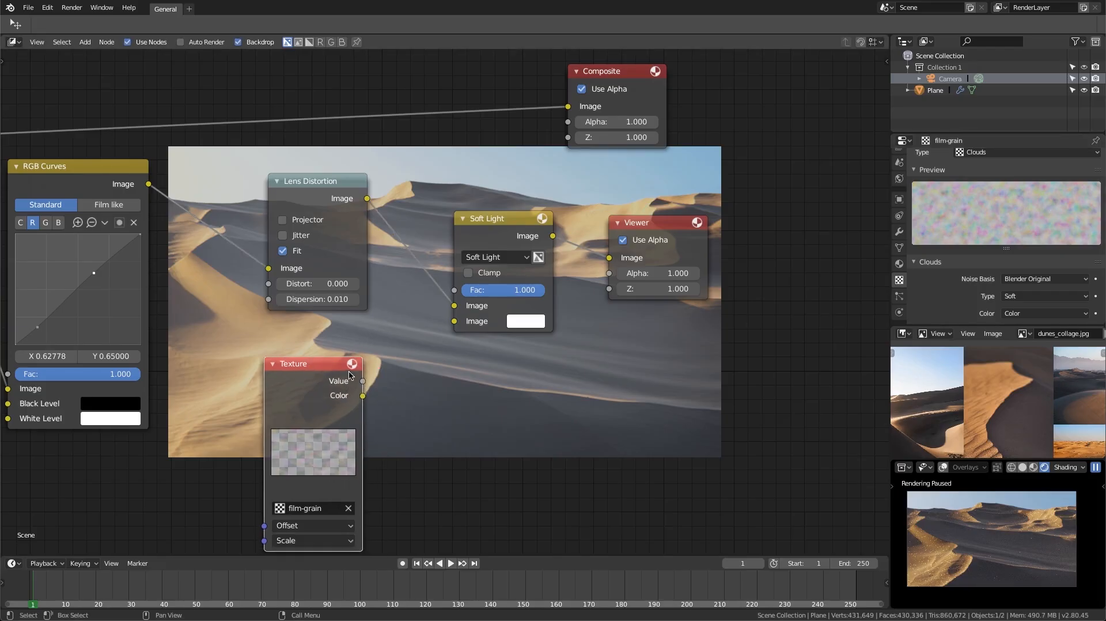
{"action": "left_click_drag", "start_coordinate": [363, 396], "coordinate": [454, 322]}
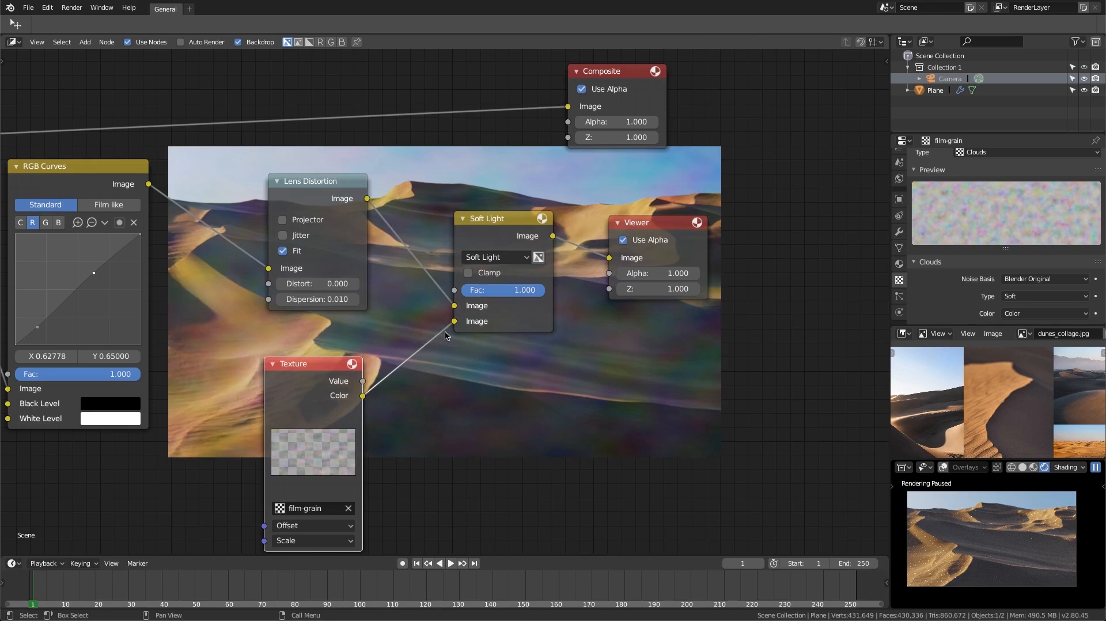
Set the film-grain texture's Clouds Size to 0.01 and reduce it further to 0.00
{"action": "scroll", "coordinate": [1002, 265], "scroll_direction": "down", "scroll_amount": 3}
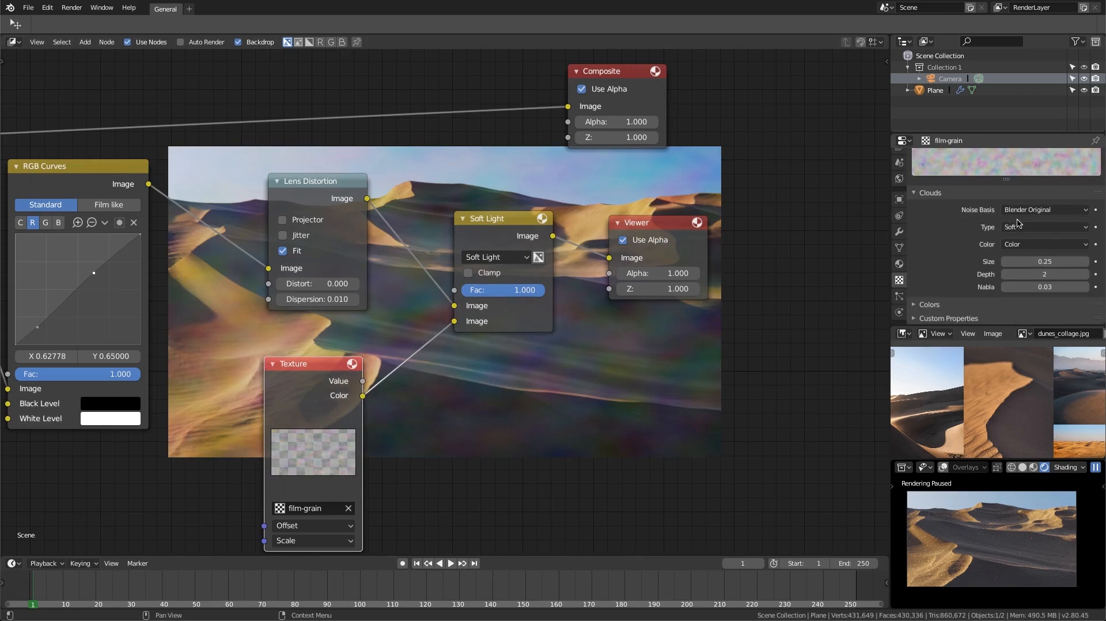
{"action": "left_click", "coordinate": [1031, 261]}
{"action": "type", "text": "0.01"}
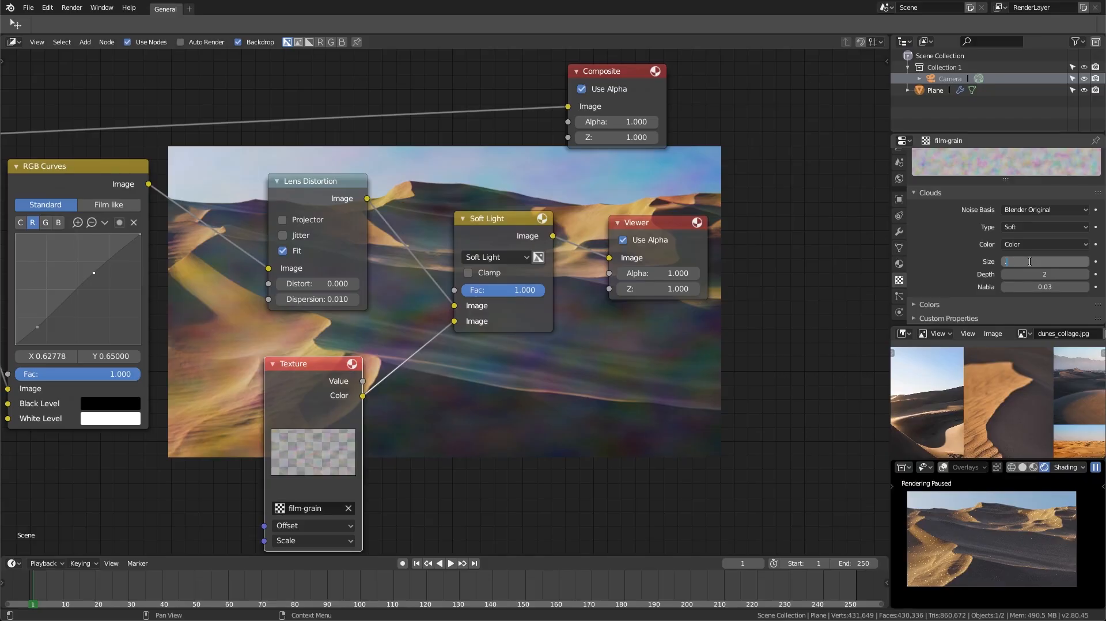
{"action": "key", "text": "Return"}
{"action": "left_click", "coordinate": [1025, 263]}
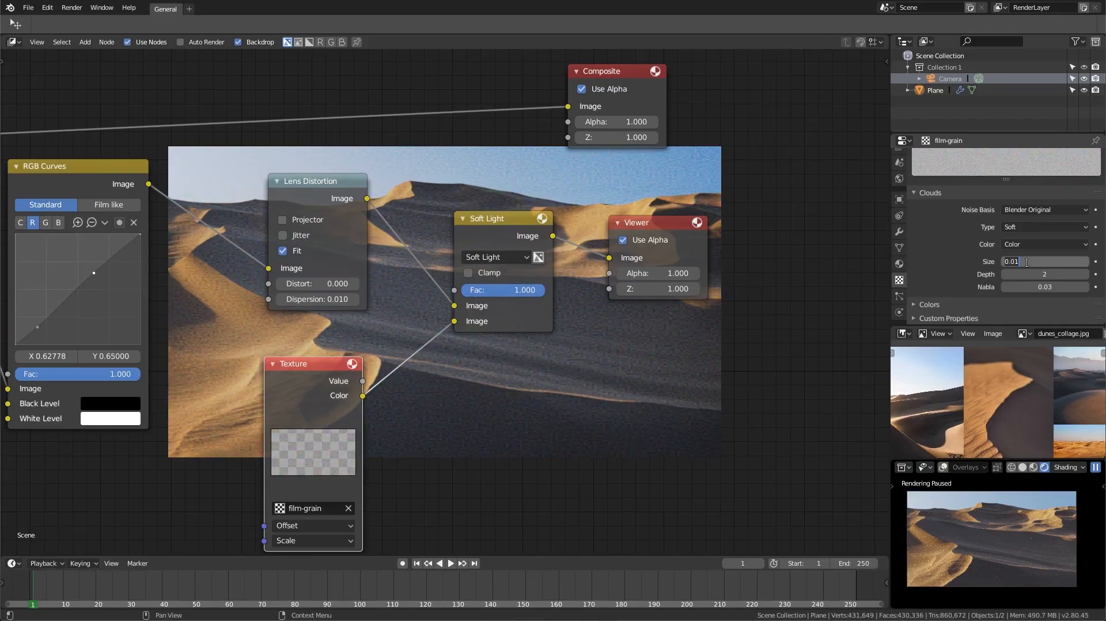
{"action": "type", "text": "."}
{"action": "key", "text": "Return"}
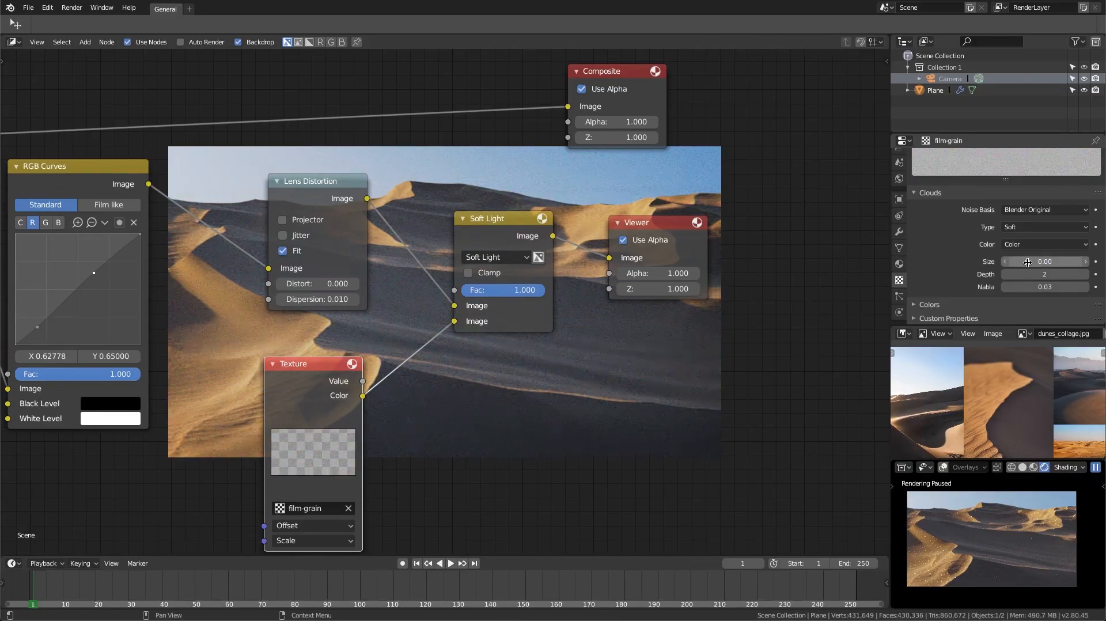
Set the Soft Light node's factor to 0.2
{"action": "scroll", "coordinate": [540, 284], "scroll_direction": "up", "scroll_amount": 5}
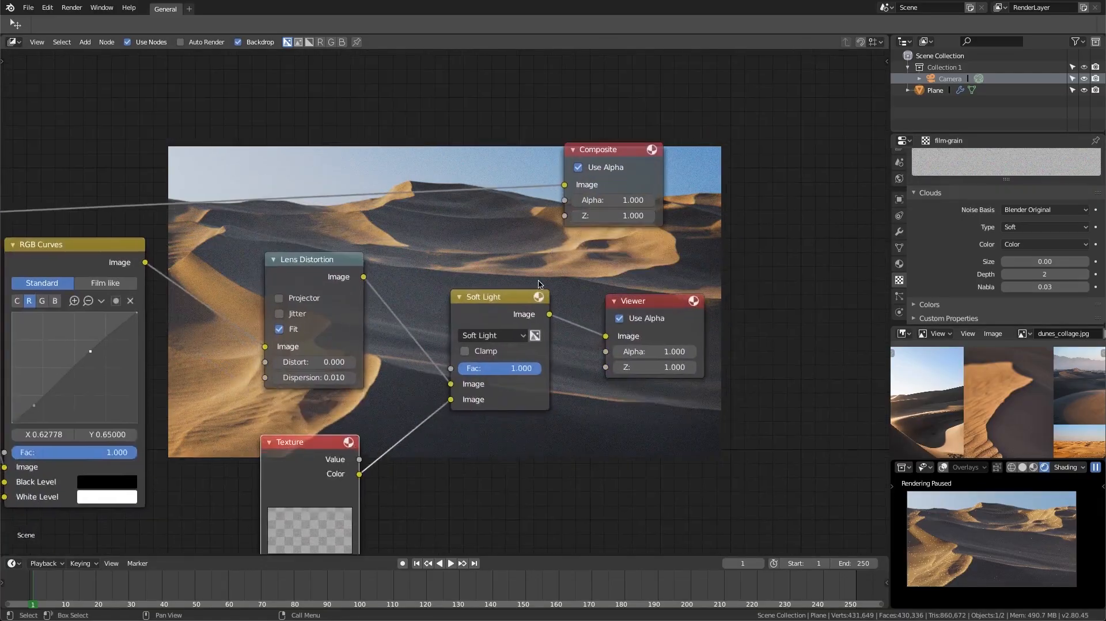
{"action": "middle_click_drag", "start_coordinate": [541, 283], "coordinate": [533, 333]}
{"action": "left_click", "coordinate": [553, 468]}
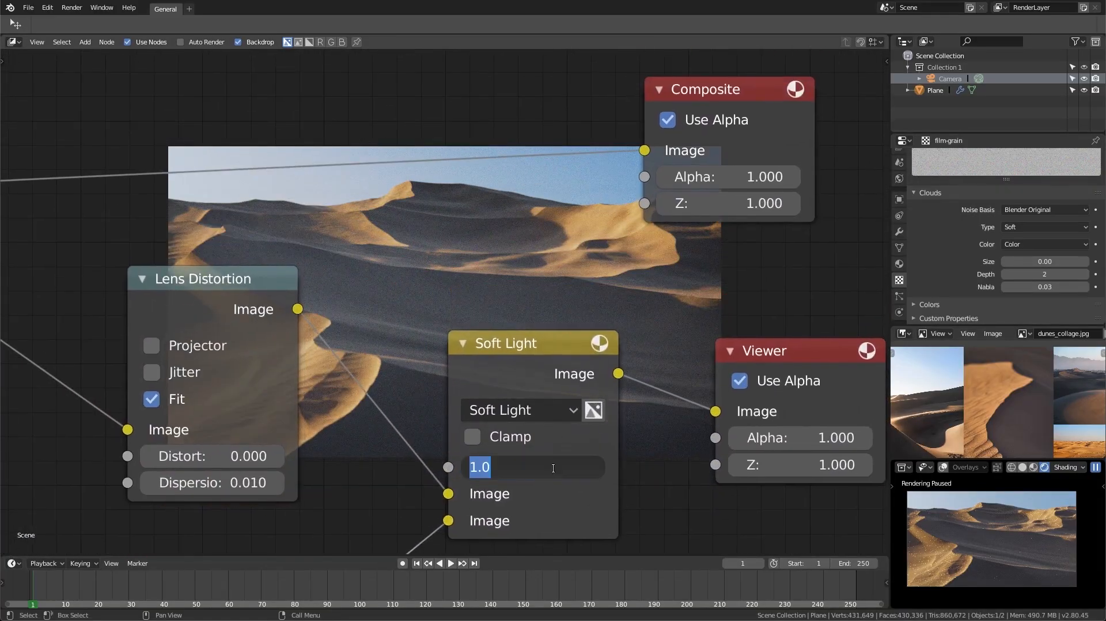
{"action": "type", "text": ".2"}
{"action": "key", "text": "Return"}
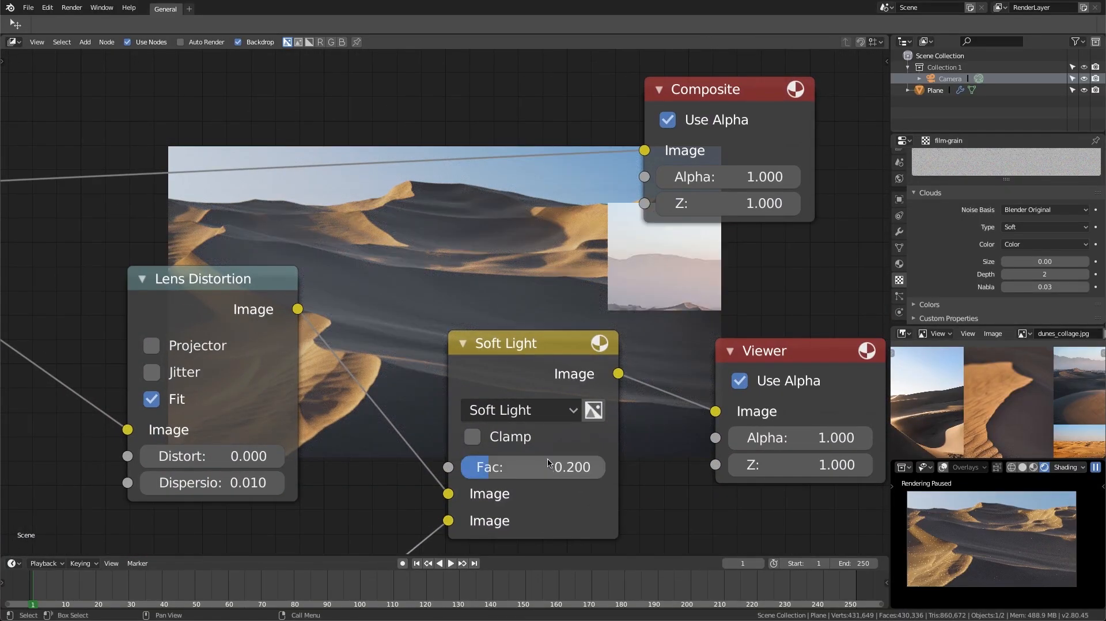
Set the Soft Light node's factor to 0.3
{"action": "scroll", "coordinate": [416, 310], "scroll_direction": "up", "scroll_amount": 1}
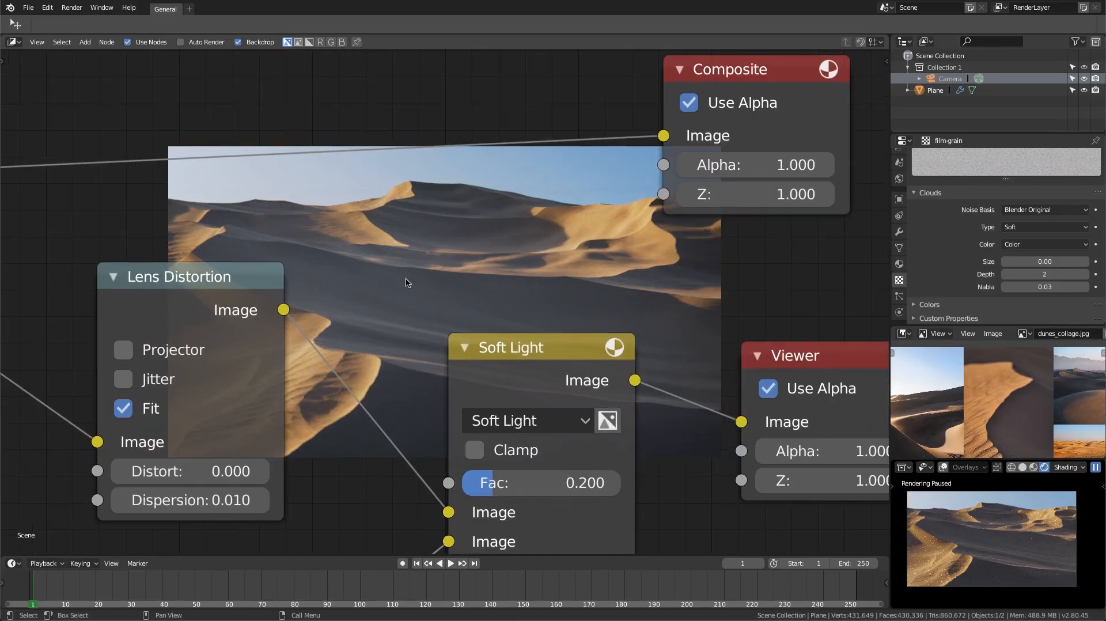
{"action": "left_click", "coordinate": [477, 483]}
{"action": "type", "text": ".3"}
{"action": "key", "text": "Return"}
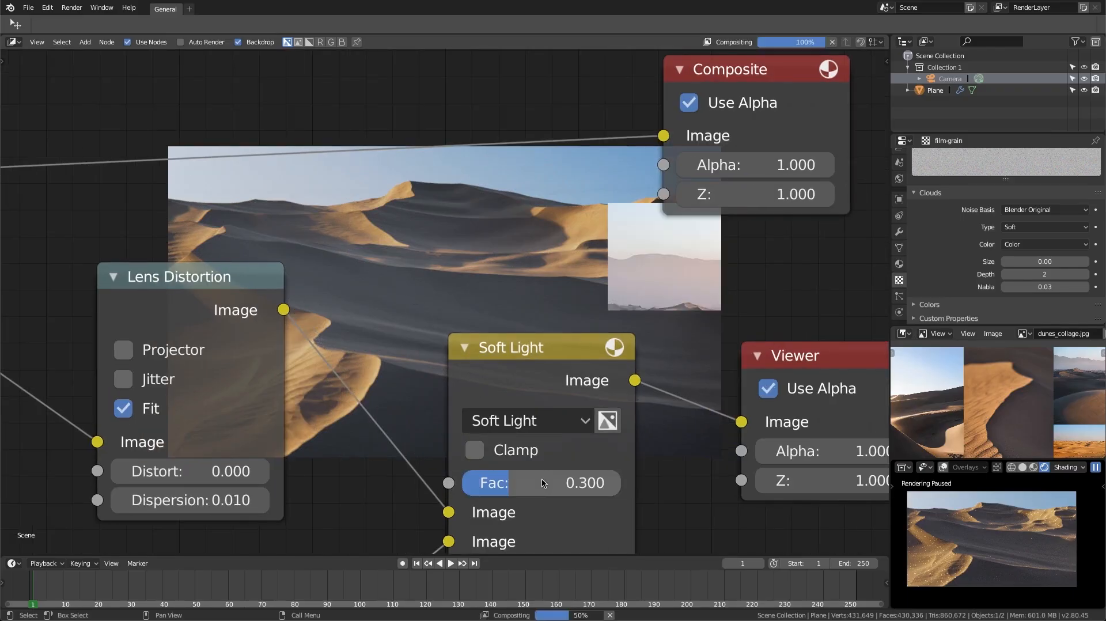
Examine the film grain and dispersion up close across the backdrop's foreground dune, ridges and sky
{"action": "middle_click_drag", "start_coordinate": [441, 251], "coordinate": [469, 404]}
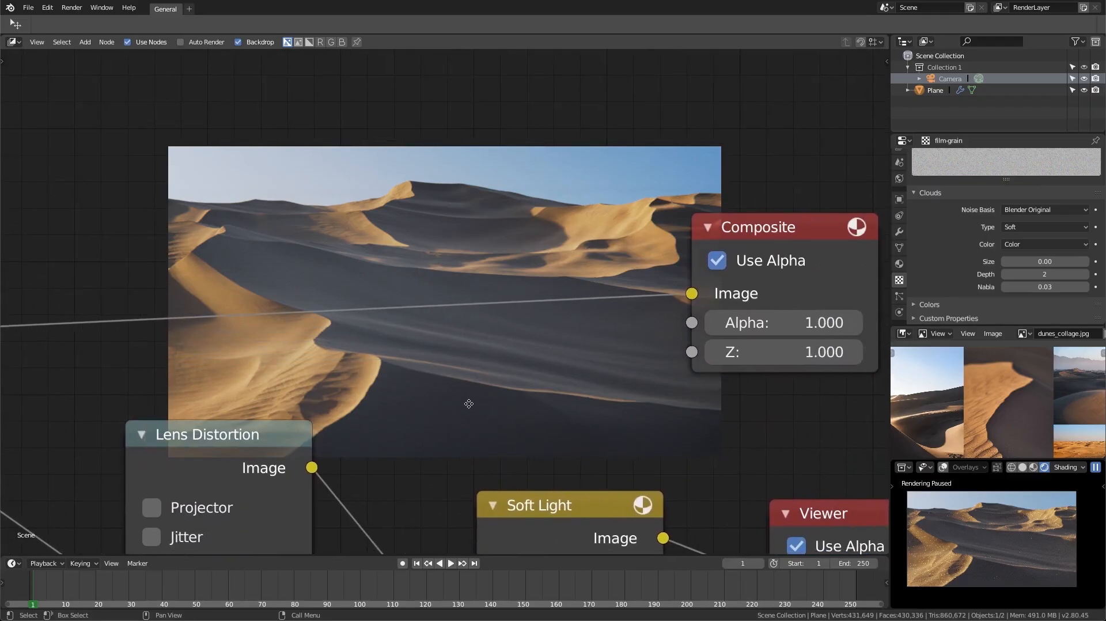
{"action": "key", "text": "alt+v"}
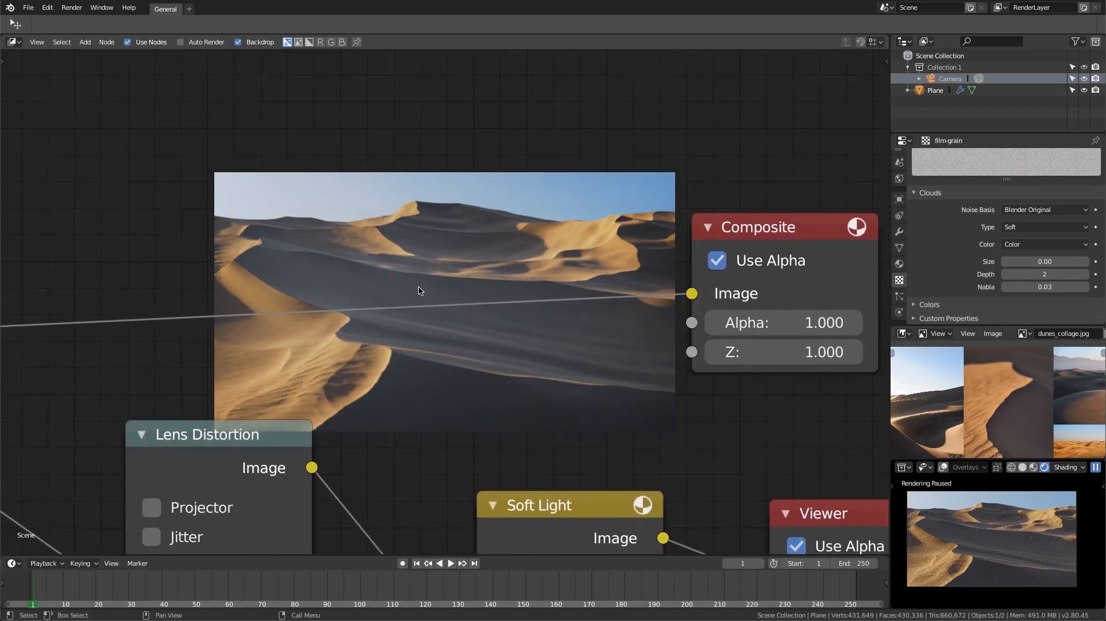
{"action": "key", "text": "alt+v"}
{"action": "key", "text": "alt+v"}
{"action": "key", "text": "alt+v"}
{"action": "key", "text": "alt+v"}
{"action": "key", "text": "alt+v"}
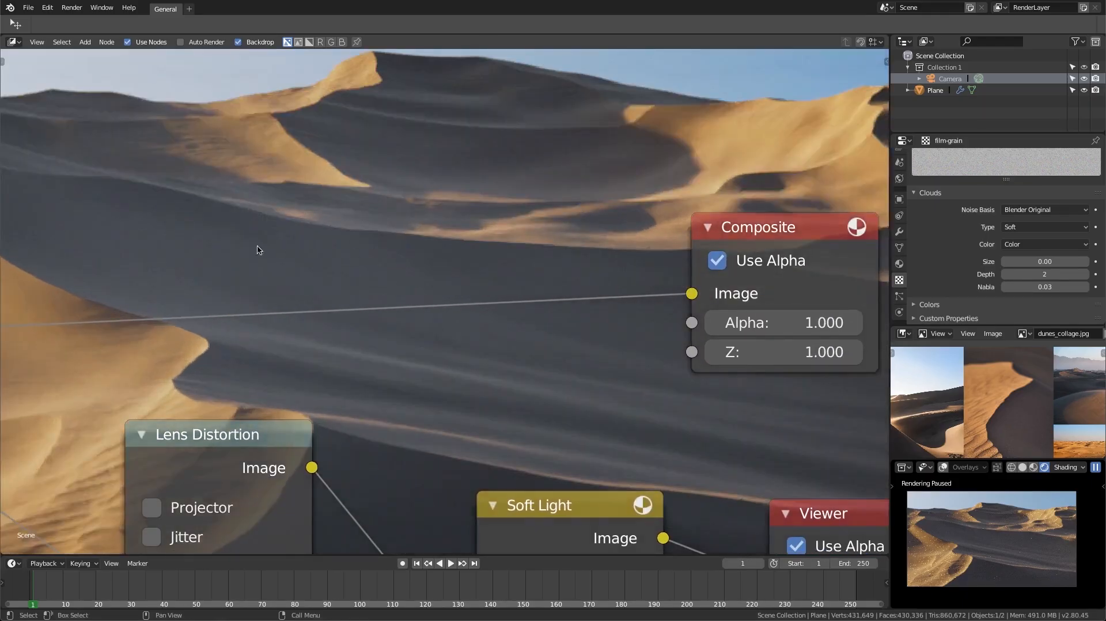
{"action": "middle_click_drag", "start_coordinate": [219, 283], "coordinate": [415, 337]}
{"action": "key", "text": "alt+v"}
{"action": "key", "text": "alt+v"}
{"action": "key", "text": "alt+v"}
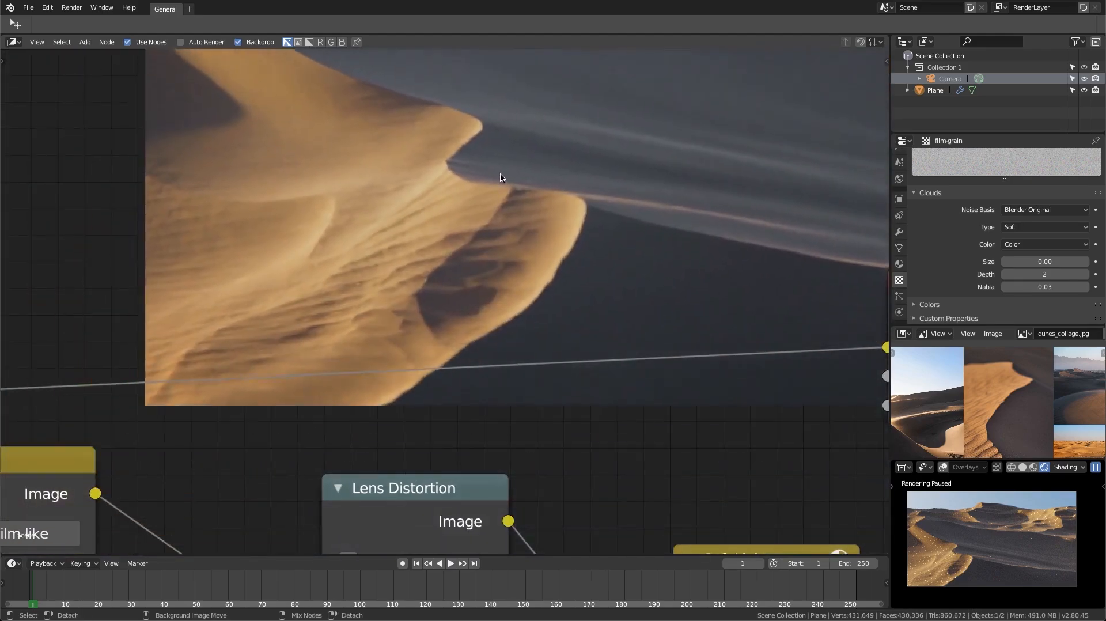
{"action": "middle_click_drag", "start_coordinate": [500, 174], "coordinate": [391, 225], "text": "alt"}
{"action": "mouse_move", "coordinate": [550, 148]}
{"action": "middle_mouse_down", "text": "alt"}
{"action": "mouse_move", "coordinate": [460, 224]}
{"action": "mouse_move", "coordinate": [451, 328]}
{"action": "middle_mouse_up", "text": "alt"}
{"action": "middle_click_drag", "start_coordinate": [396, 203], "coordinate": [568, 244], "text": "alt"}
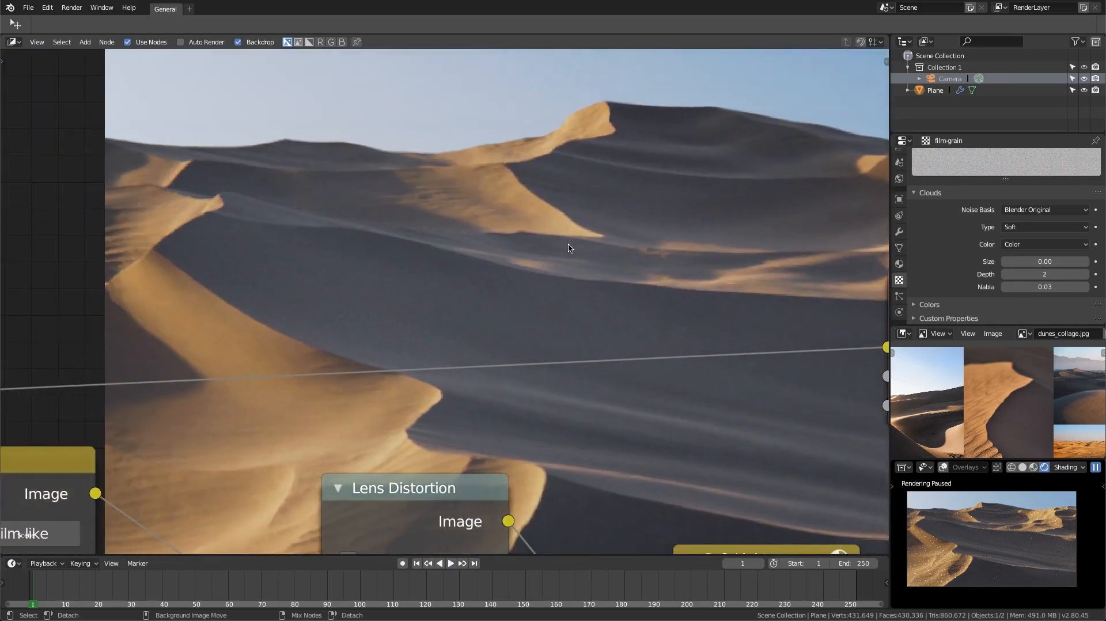
{"action": "middle_click_drag", "start_coordinate": [695, 180], "coordinate": [428, 192], "text": "alt"}
{"action": "middle_click_drag", "start_coordinate": [658, 181], "coordinate": [415, 149], "text": "alt"}
{"action": "middle_click_drag", "start_coordinate": [513, 176], "coordinate": [430, 157], "text": "alt"}
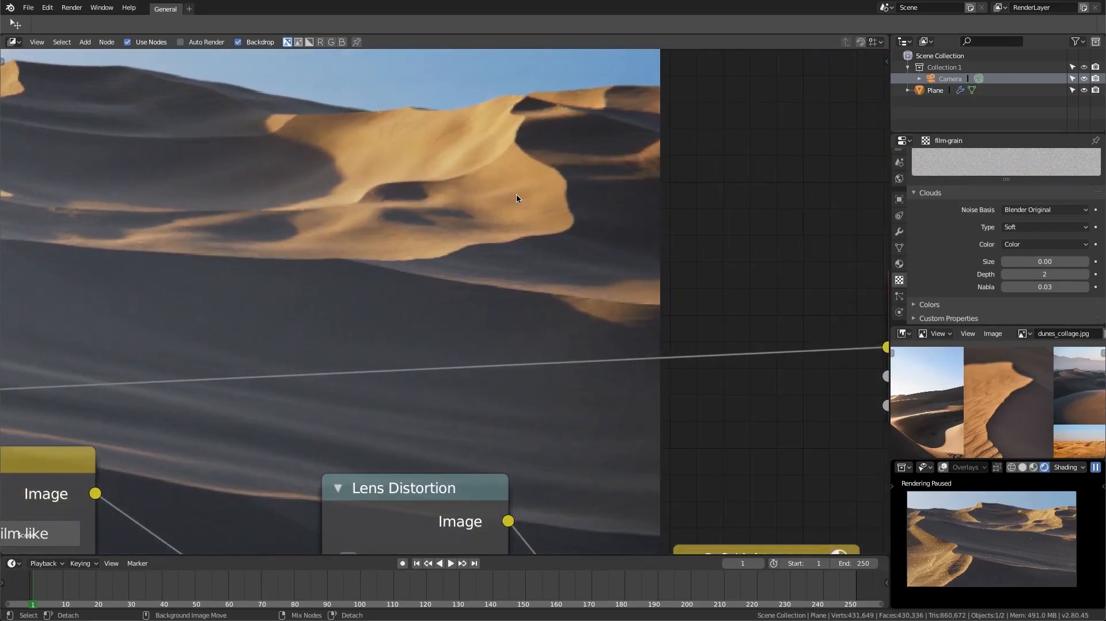
{"action": "key", "text": "alt+v"}
{"action": "key", "text": "alt+v"}
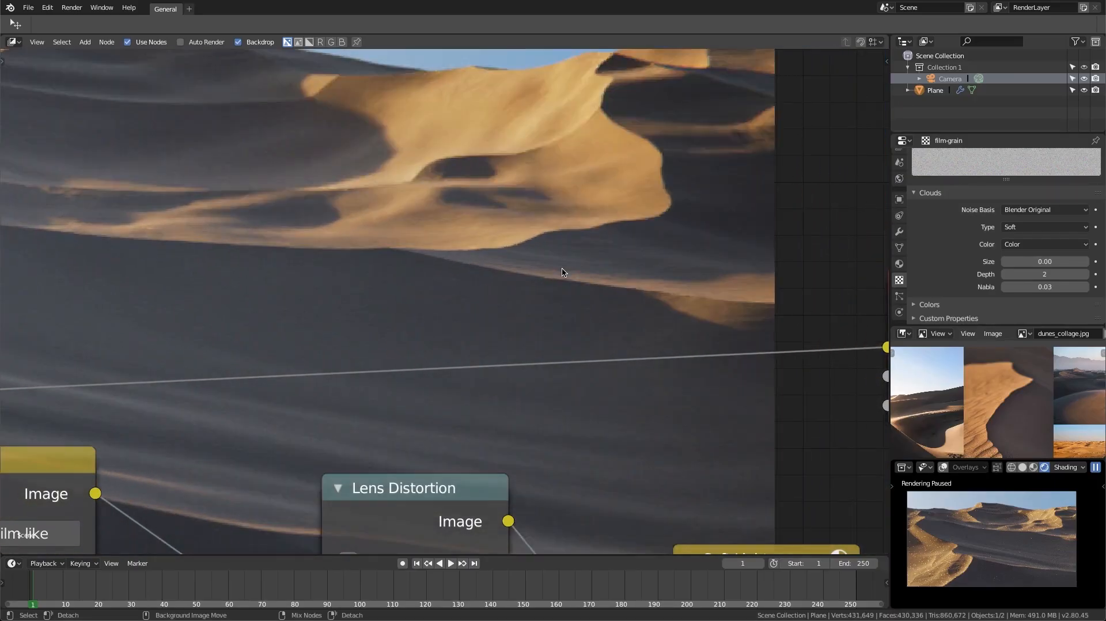
{"action": "middle_click_drag", "start_coordinate": [328, 218], "coordinate": [648, 265]}
{"action": "middle_click_drag", "start_coordinate": [420, 210], "coordinate": [445, 252]}
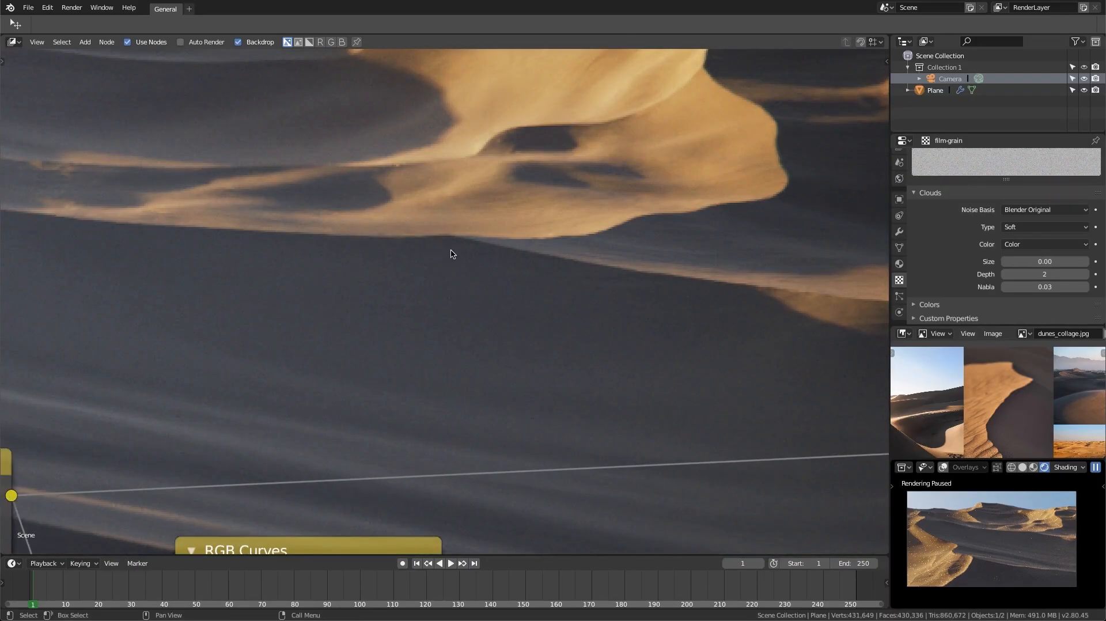
Show the node editor's sidebar, reset the Texture node and reassign the film-grain texture to it
{"action": "key", "text": "n"}
{"action": "left_click", "coordinate": [842, 74]}
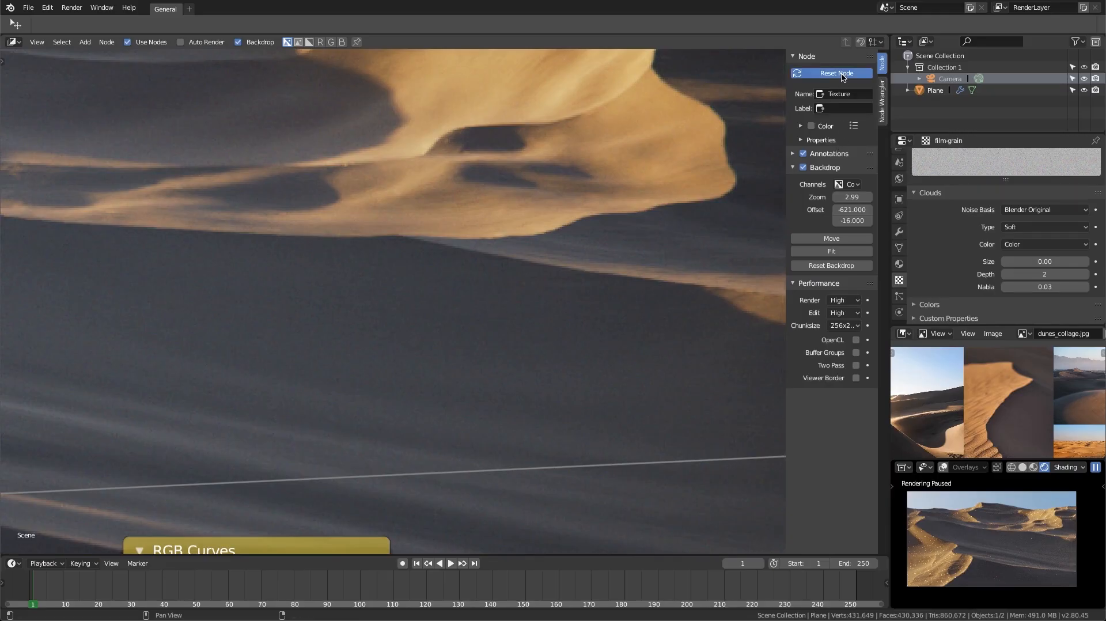
{"action": "scroll", "coordinate": [531, 337], "scroll_direction": "down", "scroll_amount": 10}
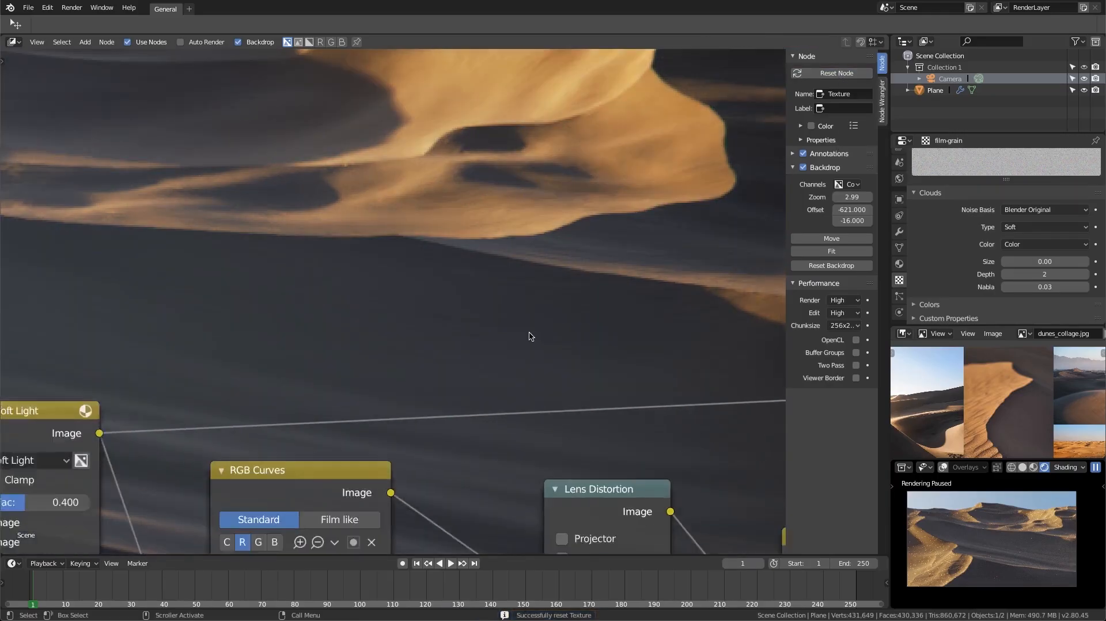
{"action": "middle_click_drag", "start_coordinate": [564, 387], "coordinate": [505, 149]}
{"action": "middle_click_drag", "start_coordinate": [588, 258], "coordinate": [446, 274]}
{"action": "left_click", "coordinate": [330, 492]}
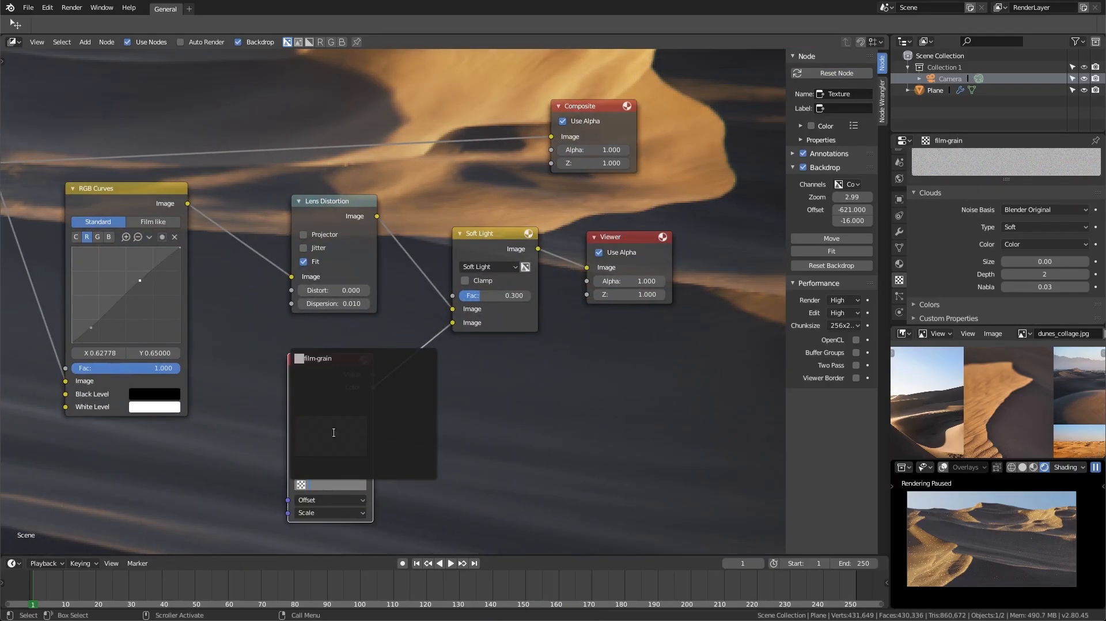
{"action": "left_click", "coordinate": [330, 359]}
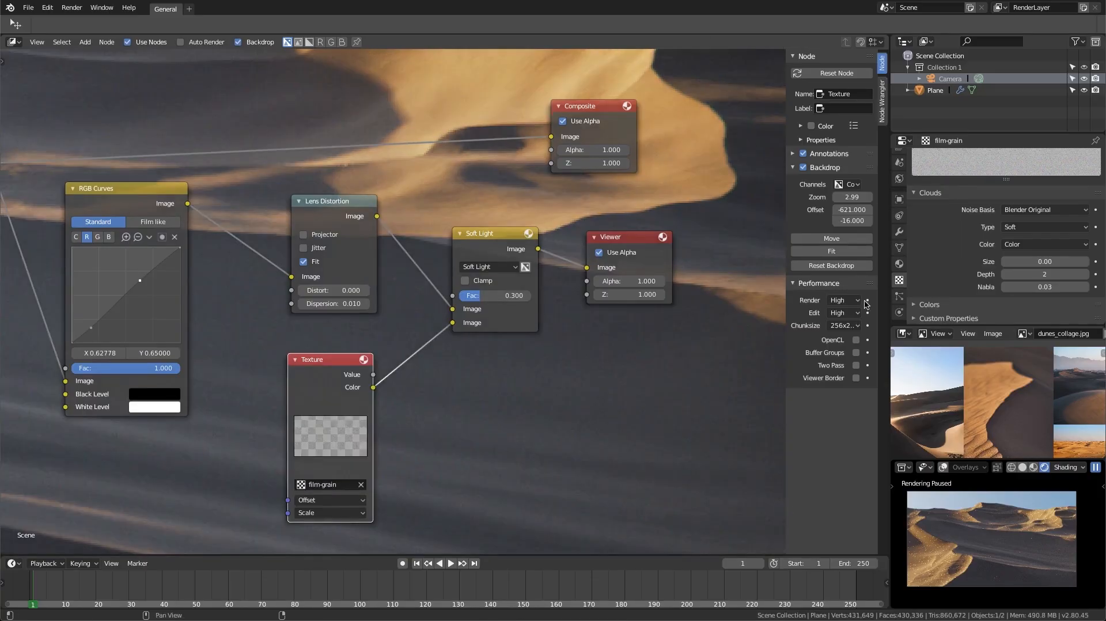
Reset the backdrop's zoom and offset and open the render result in its own window
{"action": "left_click", "coordinate": [867, 266]}
{"action": "middle_click_drag", "start_coordinate": [500, 214], "coordinate": [513, 256]}
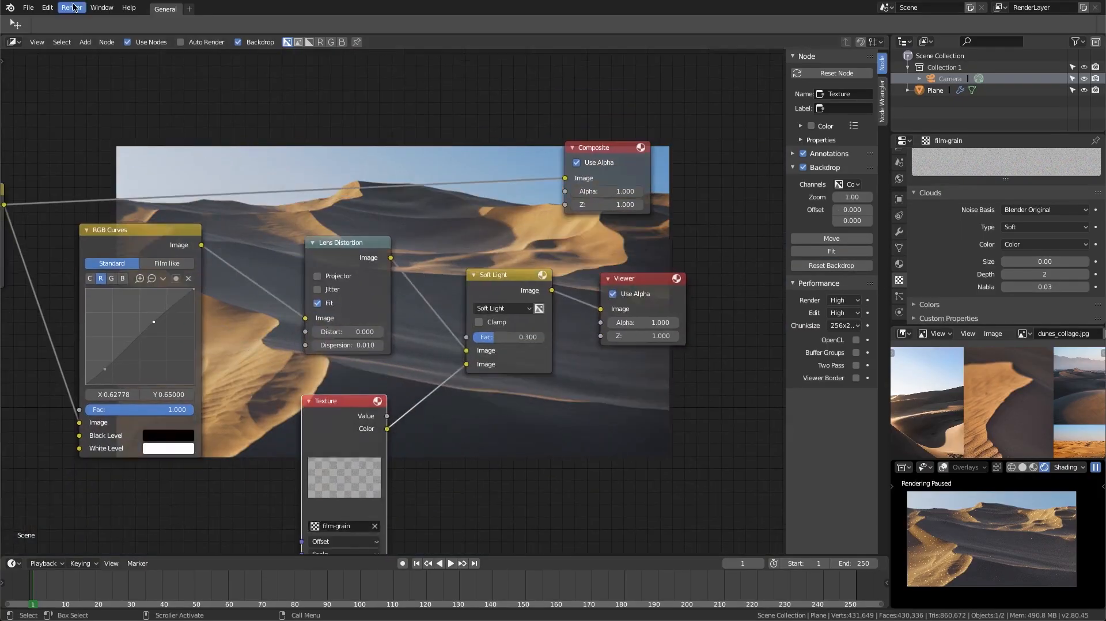
{"action": "left_click", "coordinate": [72, 7]}
{"action": "left_click", "coordinate": [86, 67]}
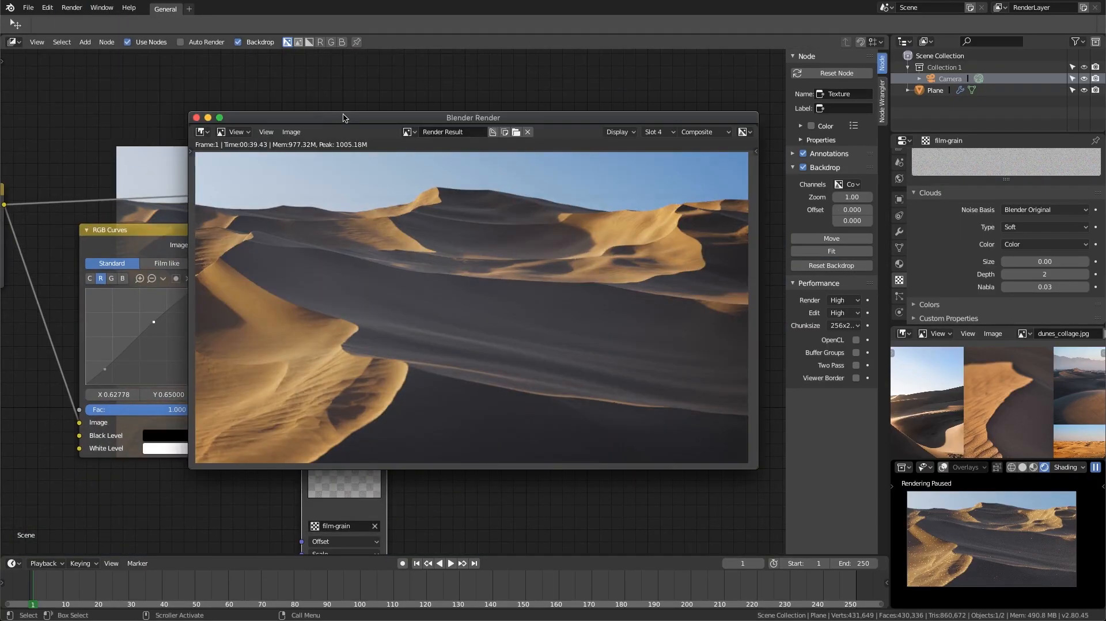
Compare the Render Result with the Viewer Node image in the render window, ending on Viewer Node
{"action": "left_click", "coordinate": [409, 132]}
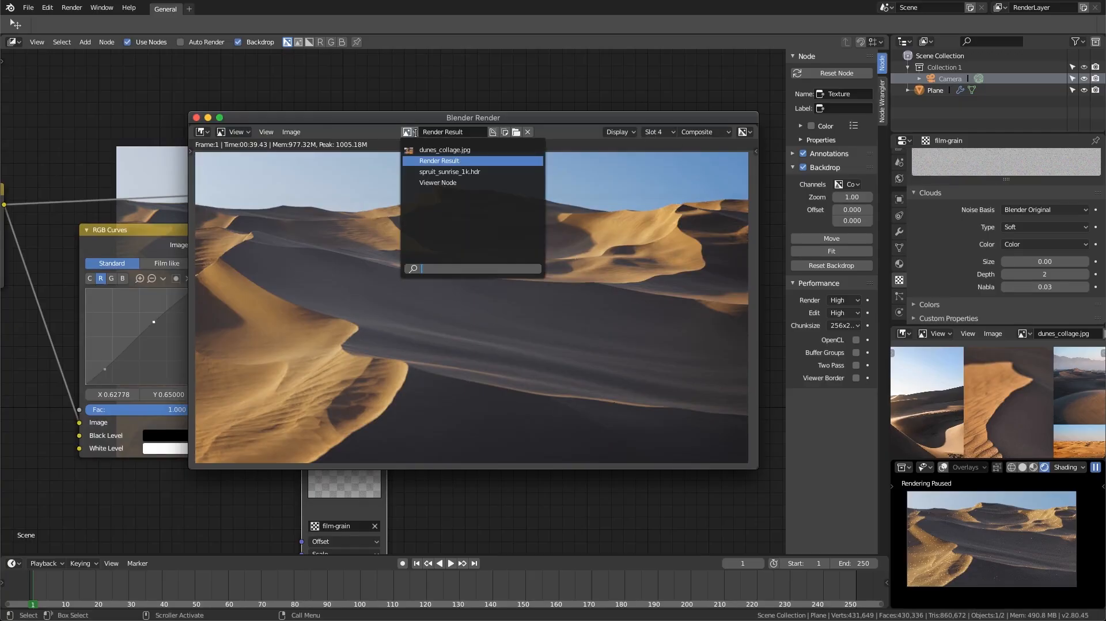
{"action": "left_click", "coordinate": [437, 183]}
{"action": "left_click", "coordinate": [399, 132]}
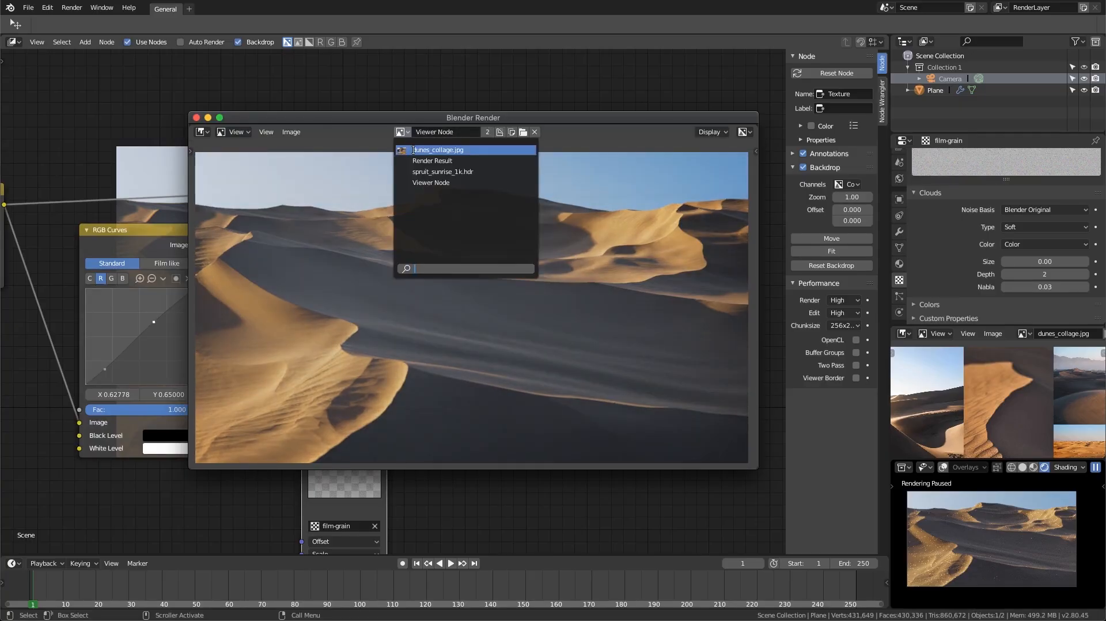
{"action": "left_click", "coordinate": [426, 161]}
{"action": "left_click", "coordinate": [407, 132]}
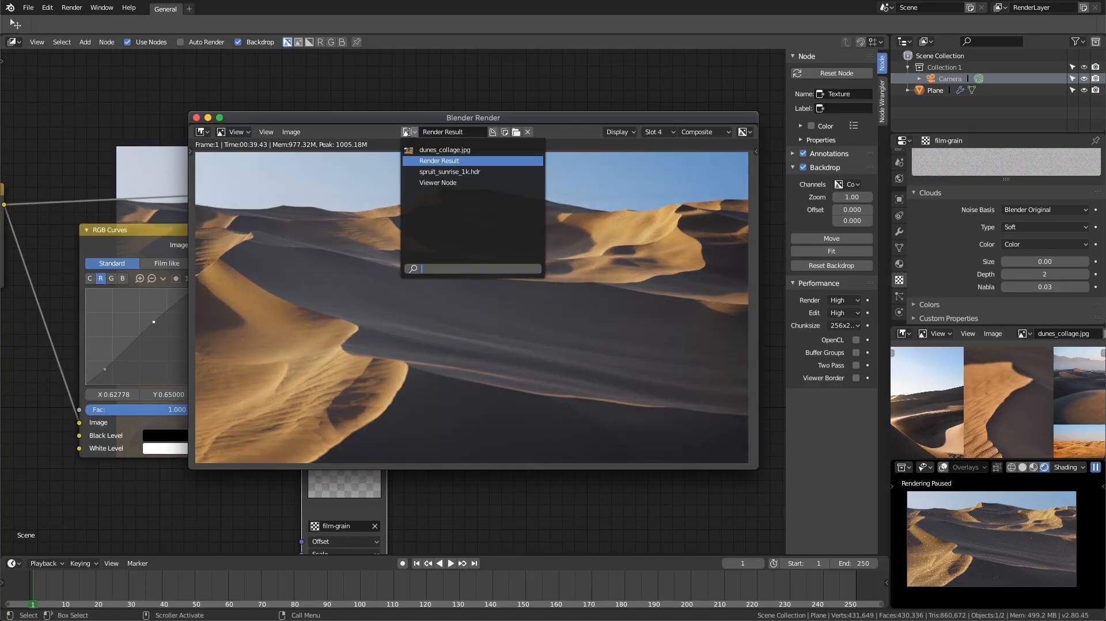
{"action": "left_click", "coordinate": [429, 183]}
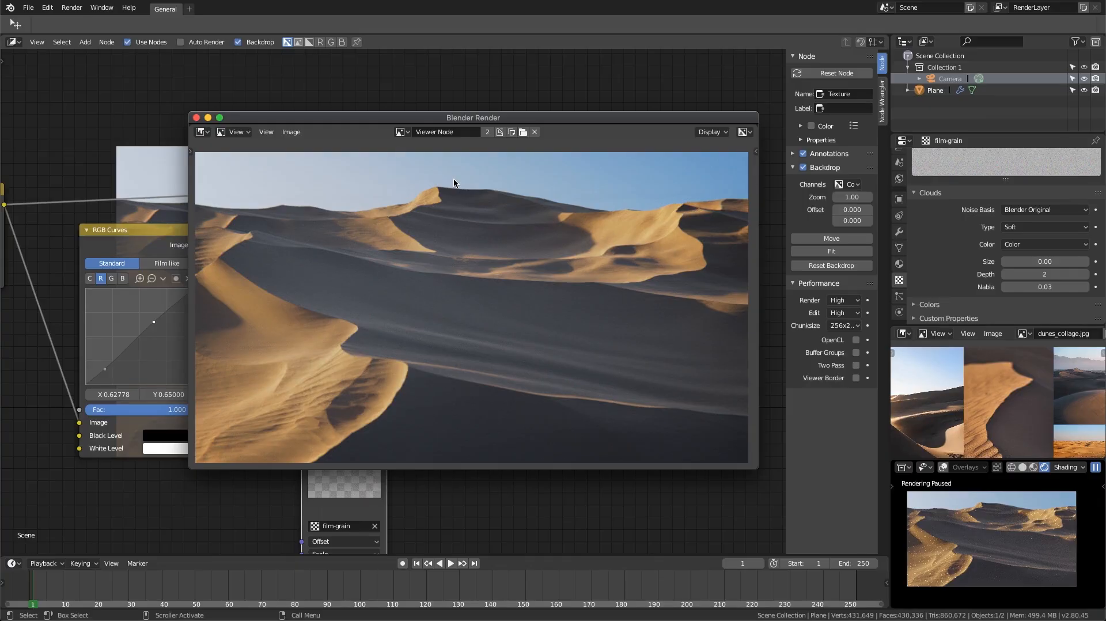
Save the Viewer Node image as an RGB PNG in the source/img folder, incrementing the number of dunes_03.png for its name
{"action": "left_click", "coordinate": [291, 132]}
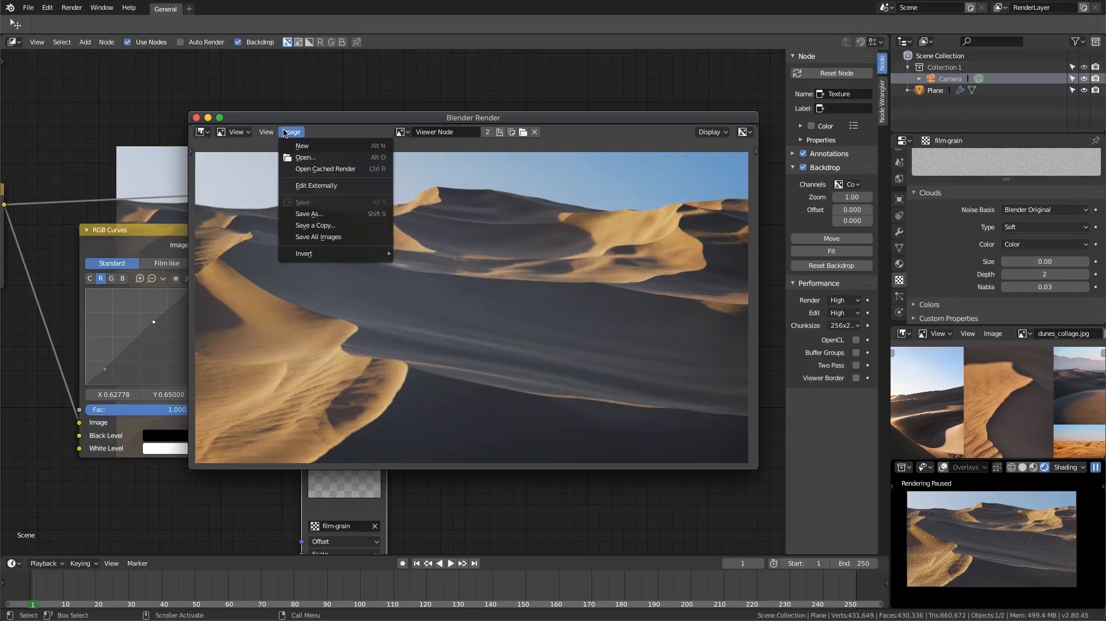
{"action": "left_click", "coordinate": [305, 213]}
{"action": "left_click", "coordinate": [289, 299]}
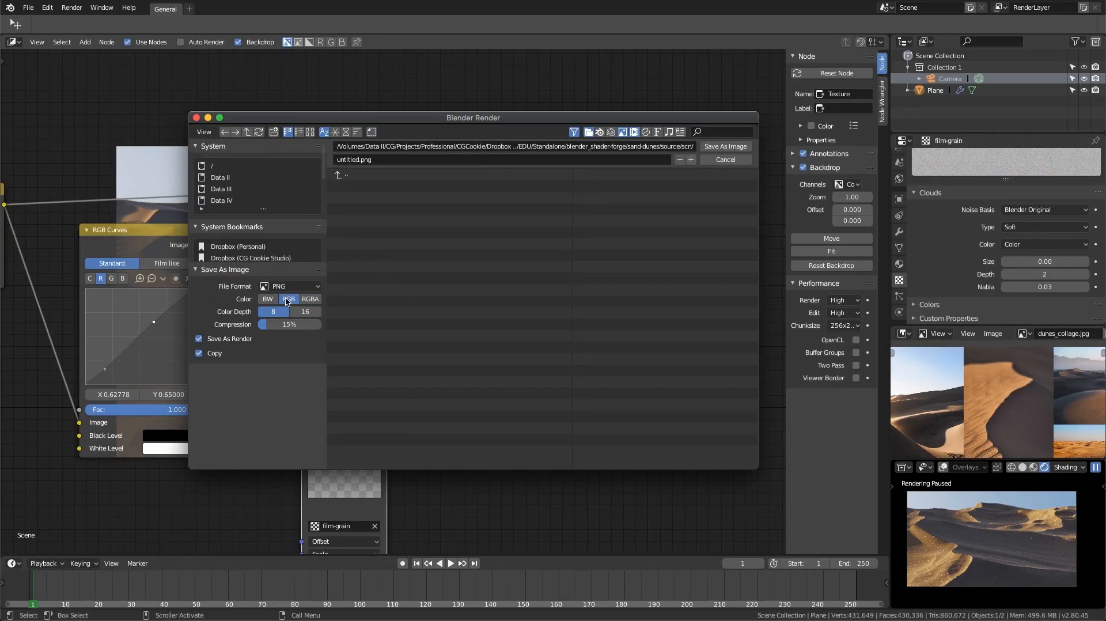
{"action": "left_click", "coordinate": [345, 175]}
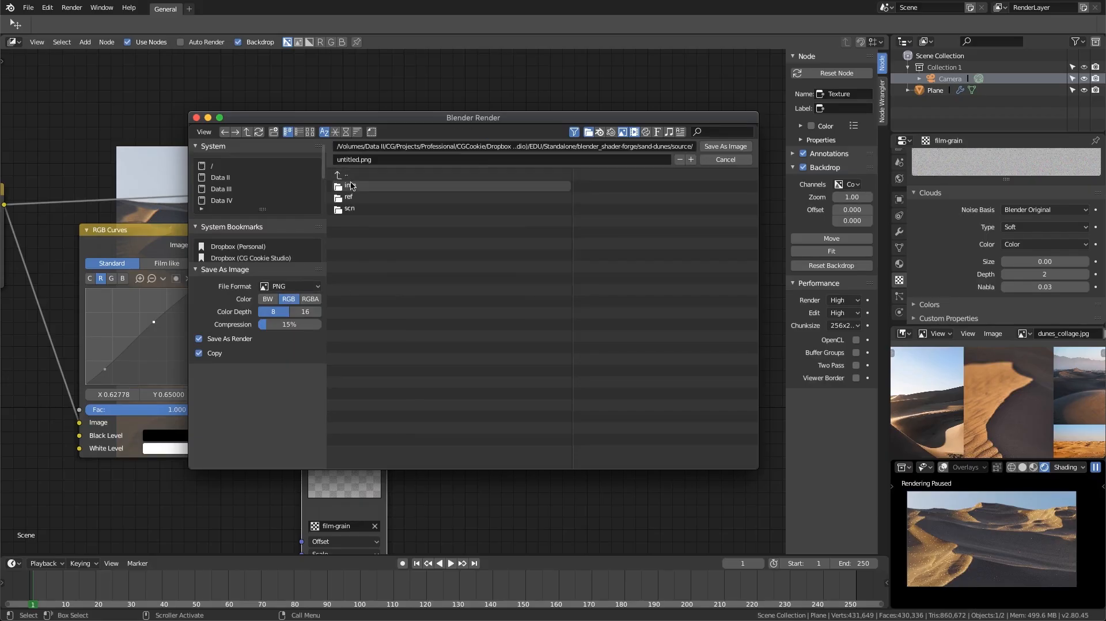
{"action": "left_click", "coordinate": [358, 185]}
{"action": "left_click", "coordinate": [371, 208]}
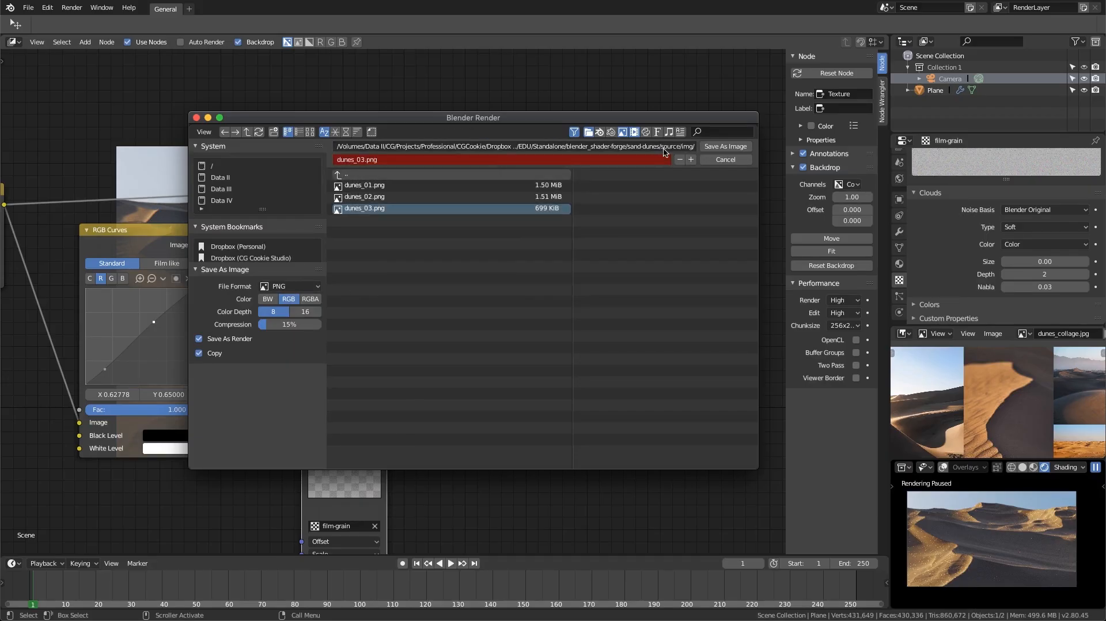
{"action": "left_click", "coordinate": [690, 160]}
{"action": "left_click", "coordinate": [717, 147]}
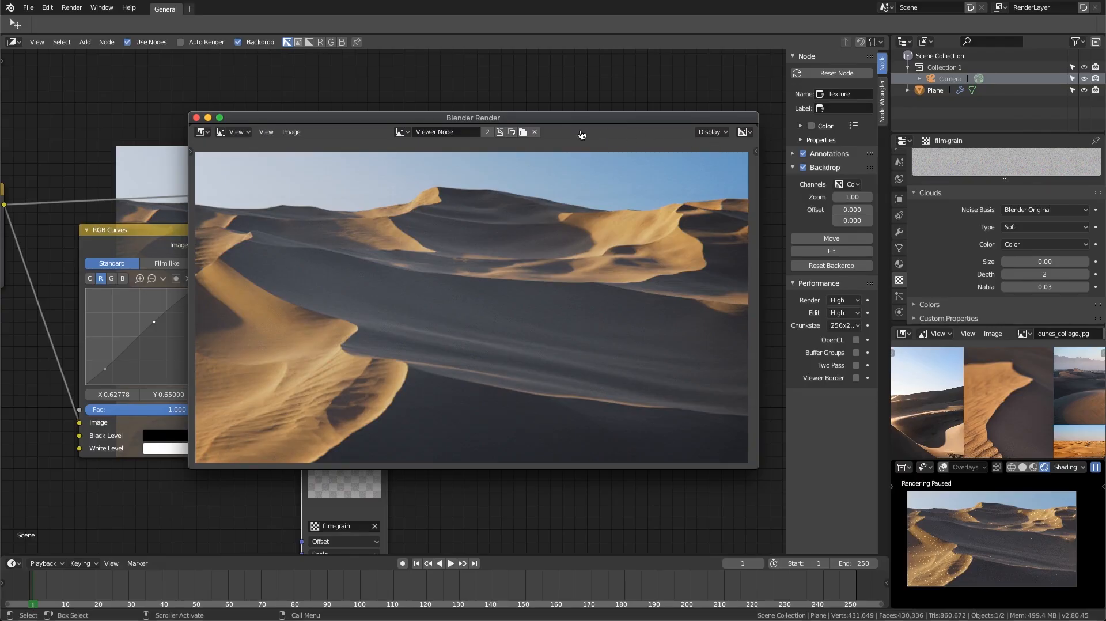
Switch to Finder and preview the dunes_01.png through dunes_04.png renders in the img folder in turn
{"action": "key", "text": "super+Tab"}
{"action": "left_click_drag", "start_coordinate": [0, 115], "coordinate": [624, 73]}
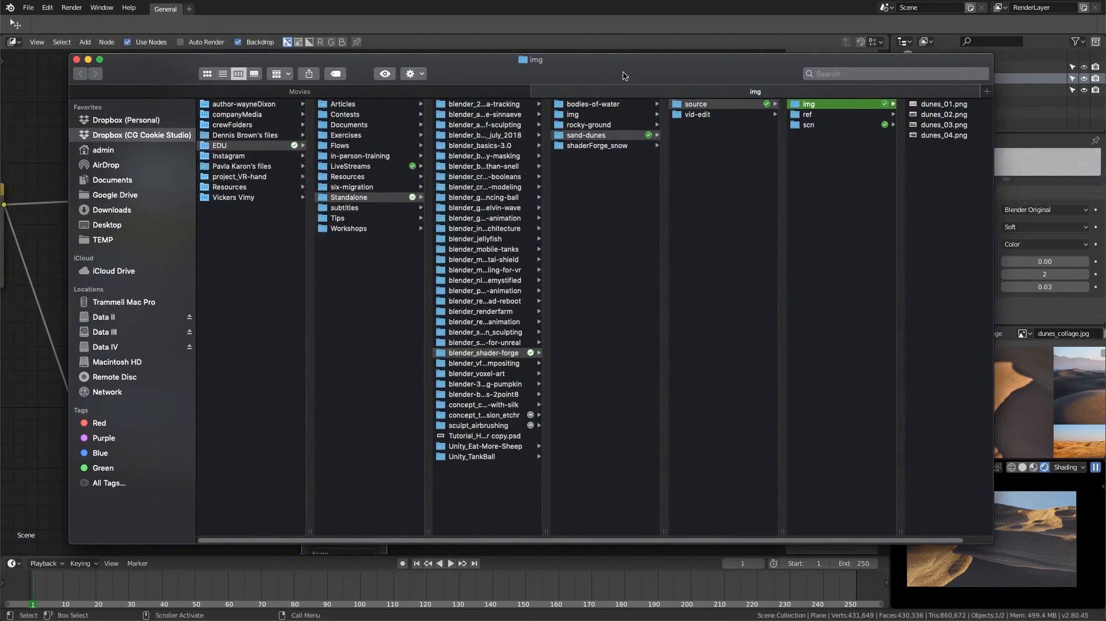
{"action": "left_click", "coordinate": [927, 105]}
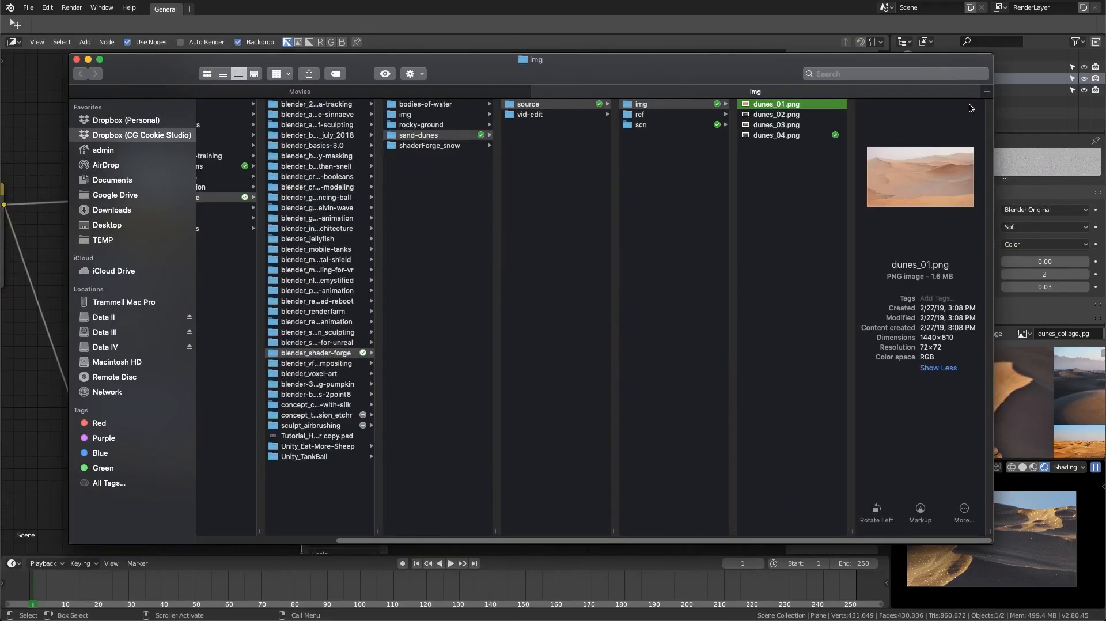
{"action": "key", "text": "space"}
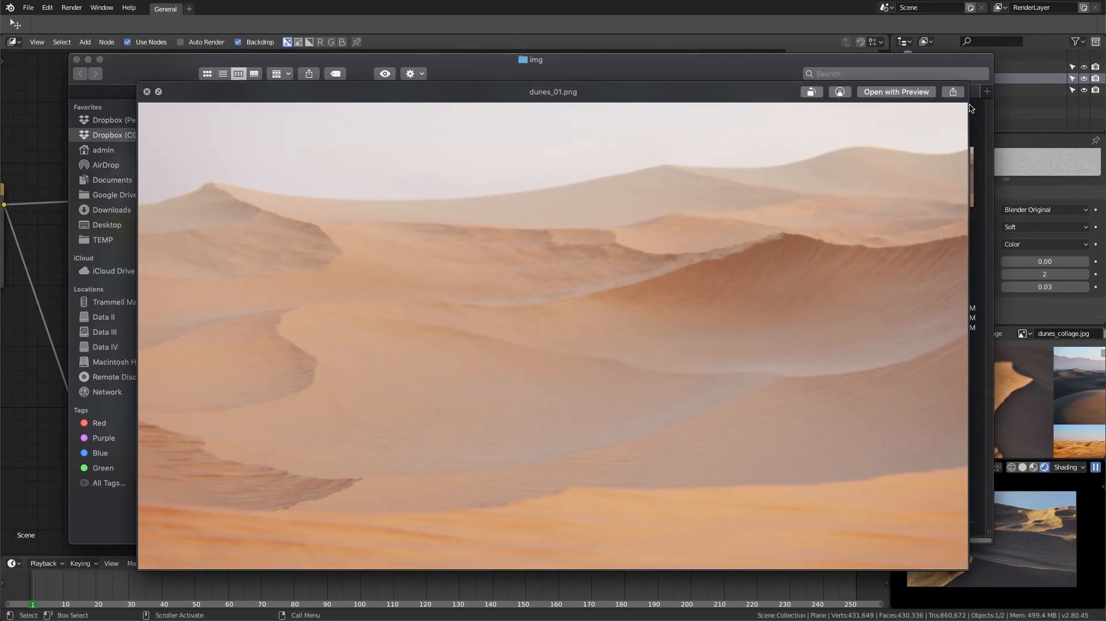
{"action": "key", "text": "Down"}
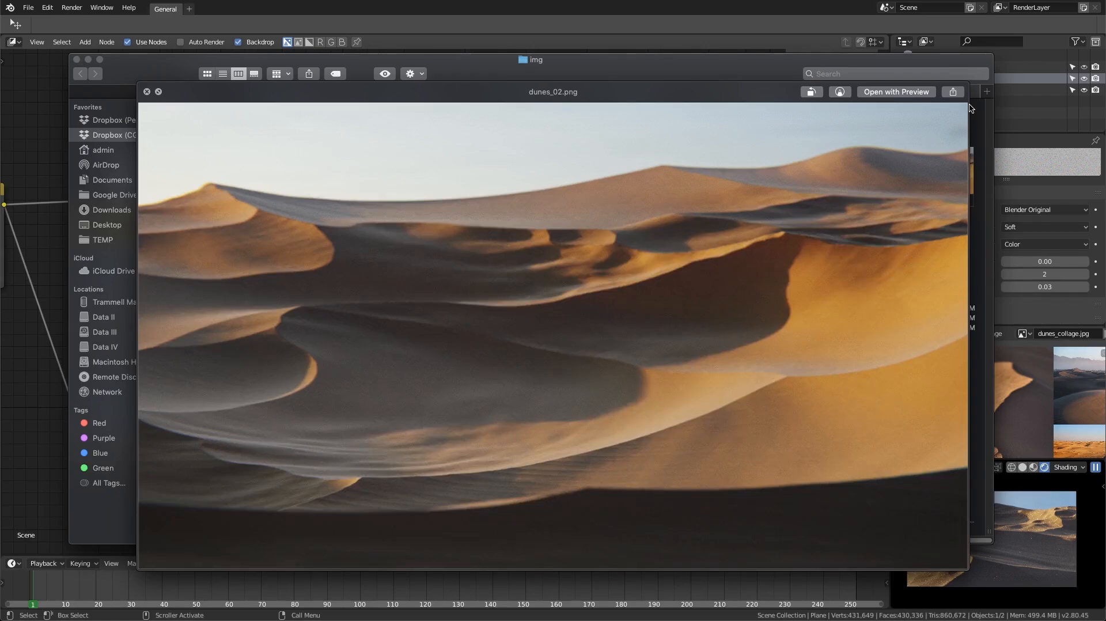
{"action": "key", "text": "Down"}
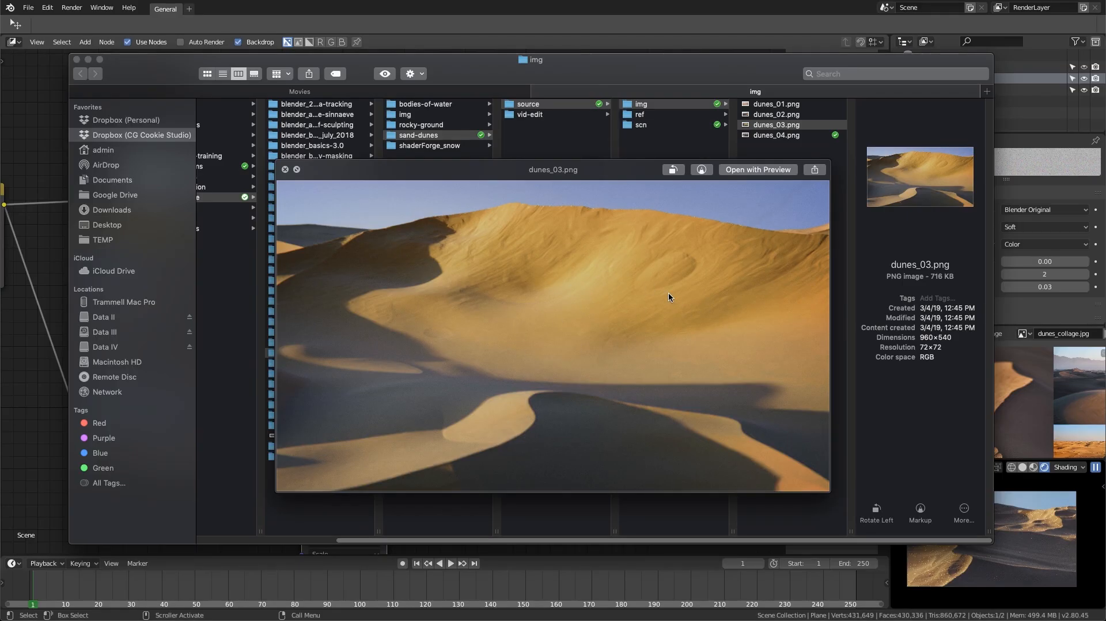
{"action": "key", "text": "Down"}
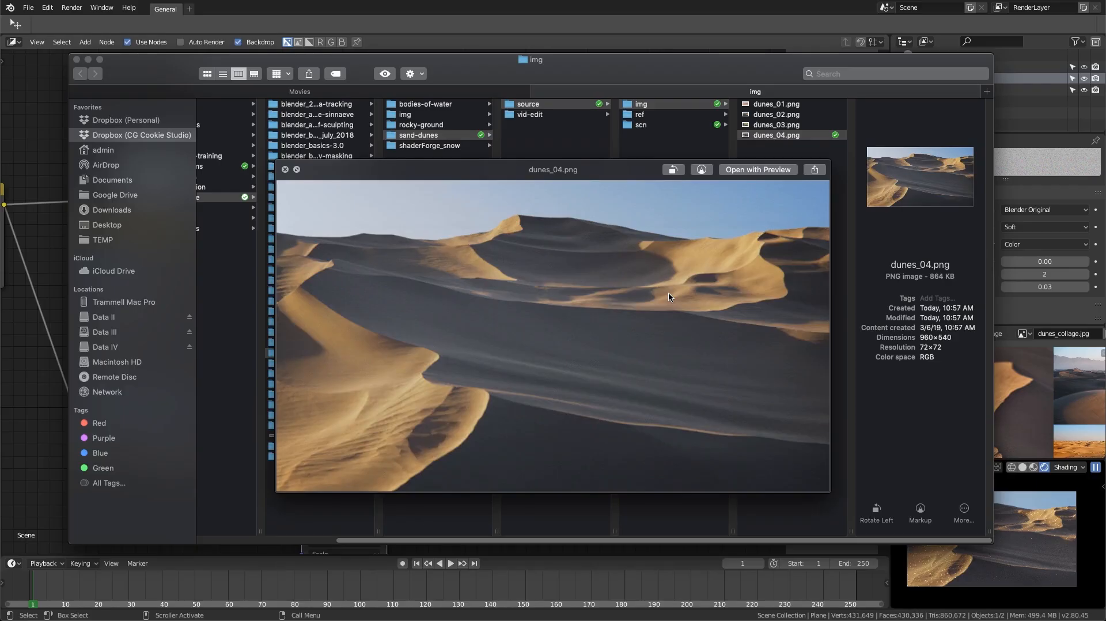
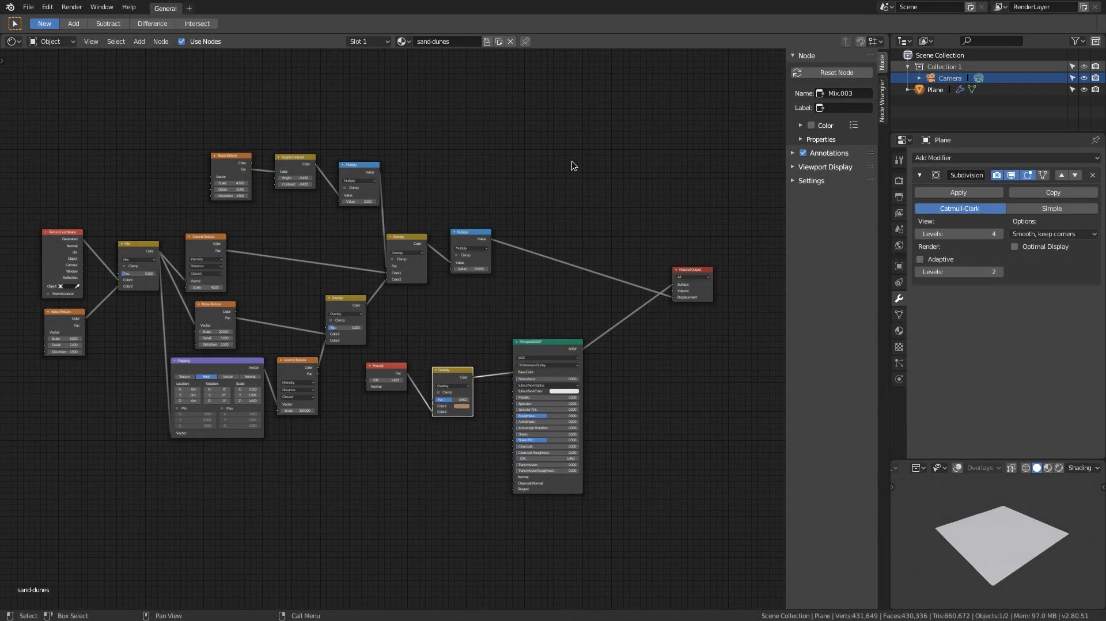
Set the small 3D viewport to the camera view with Rendered shading
{"action": "scroll", "coordinate": [538, 316], "scroll_direction": "up", "scroll_amount": 2}
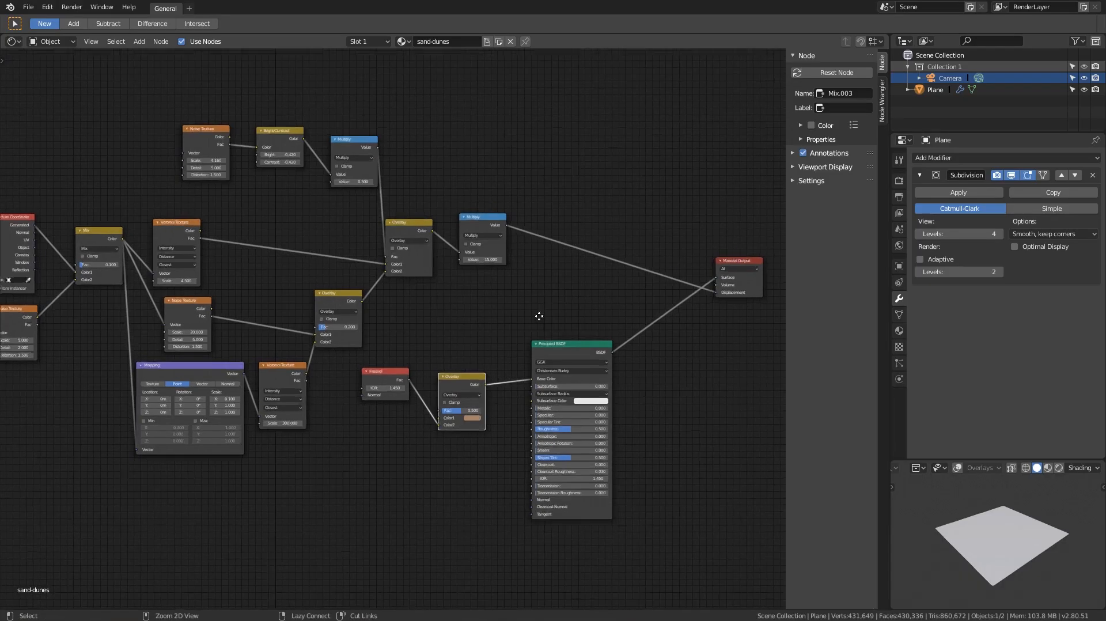
{"action": "middle_click_drag", "start_coordinate": [643, 311], "coordinate": [455, 315]}
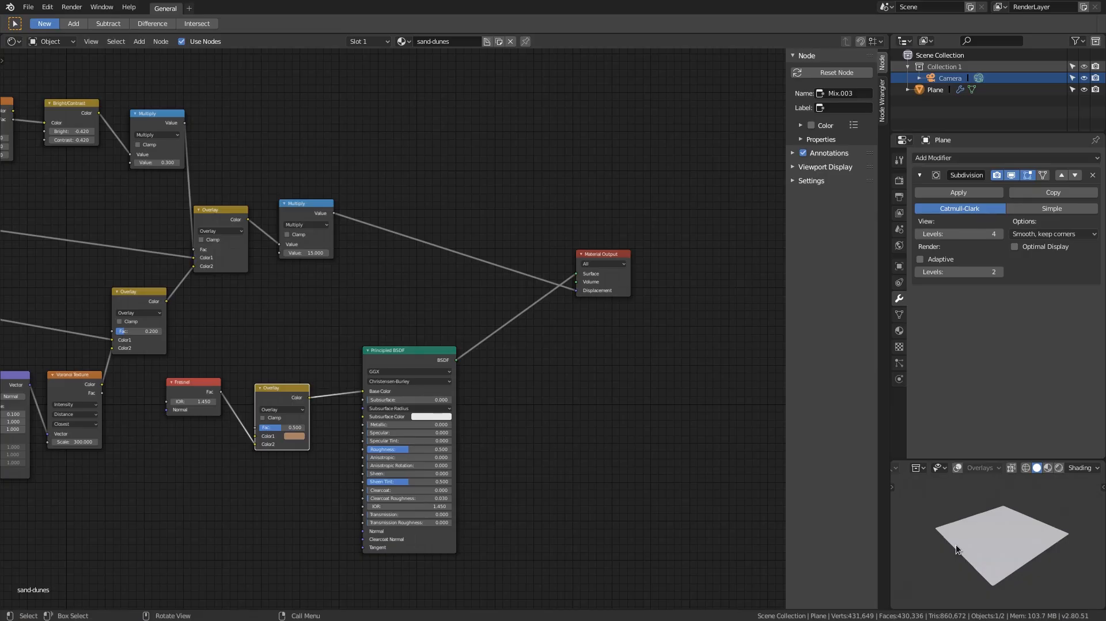
{"action": "key", "text": "KP_0"}
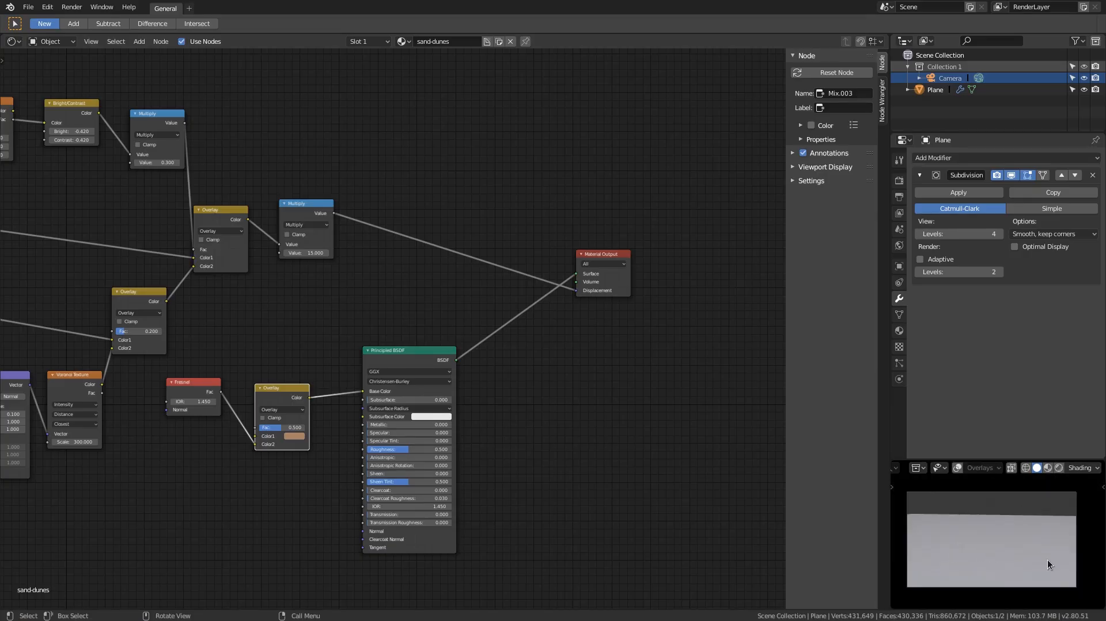
{"action": "key", "text": "z"}
{"action": "left_click", "coordinate": [990, 476]}
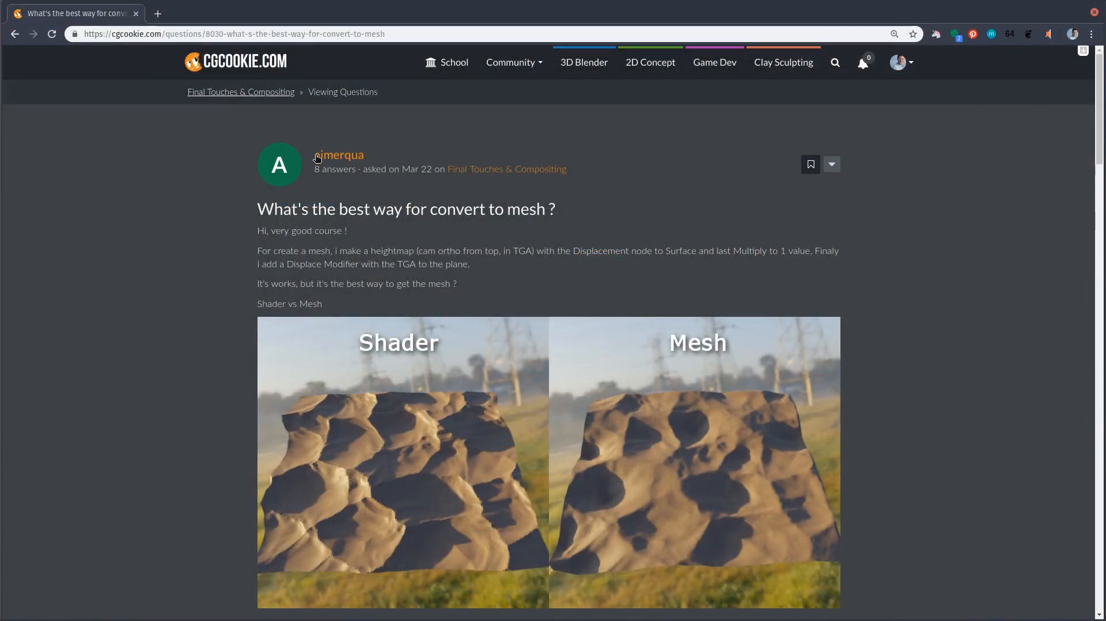
Read the CG Cookie question about converting the shader displacement to mesh, including the shader and mesh comparison and the answers
{"action": "scroll", "coordinate": [206, 336], "scroll_direction": "down", "scroll_amount": 1}
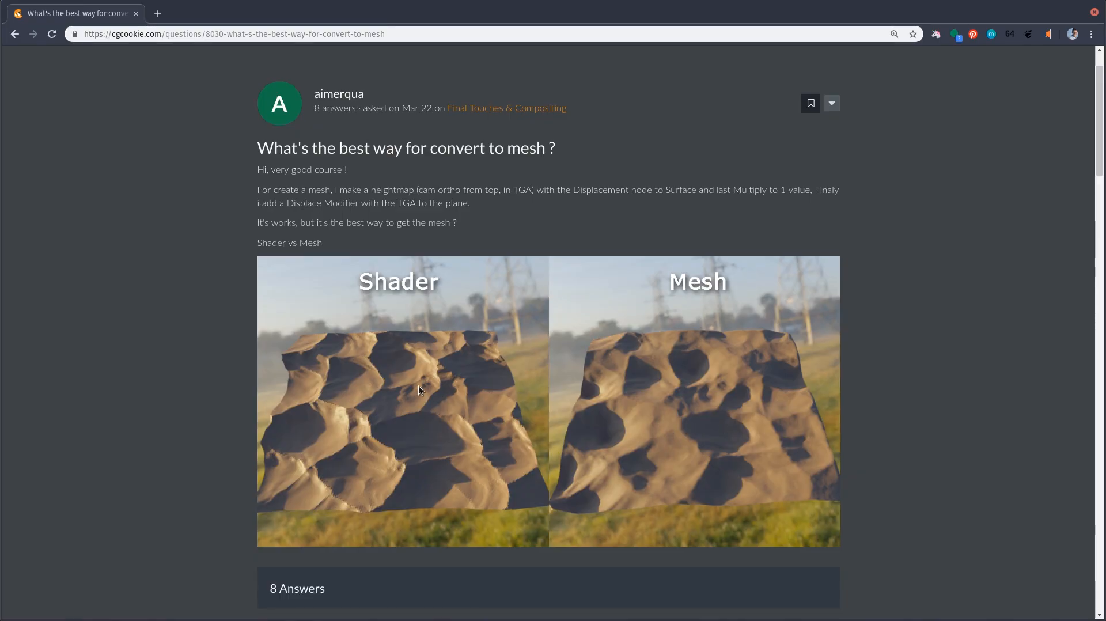
{"action": "scroll", "coordinate": [164, 362], "scroll_direction": "up", "scroll_amount": 1}
{"action": "scroll", "coordinate": [164, 362], "scroll_direction": "down", "scroll_amount": 10}
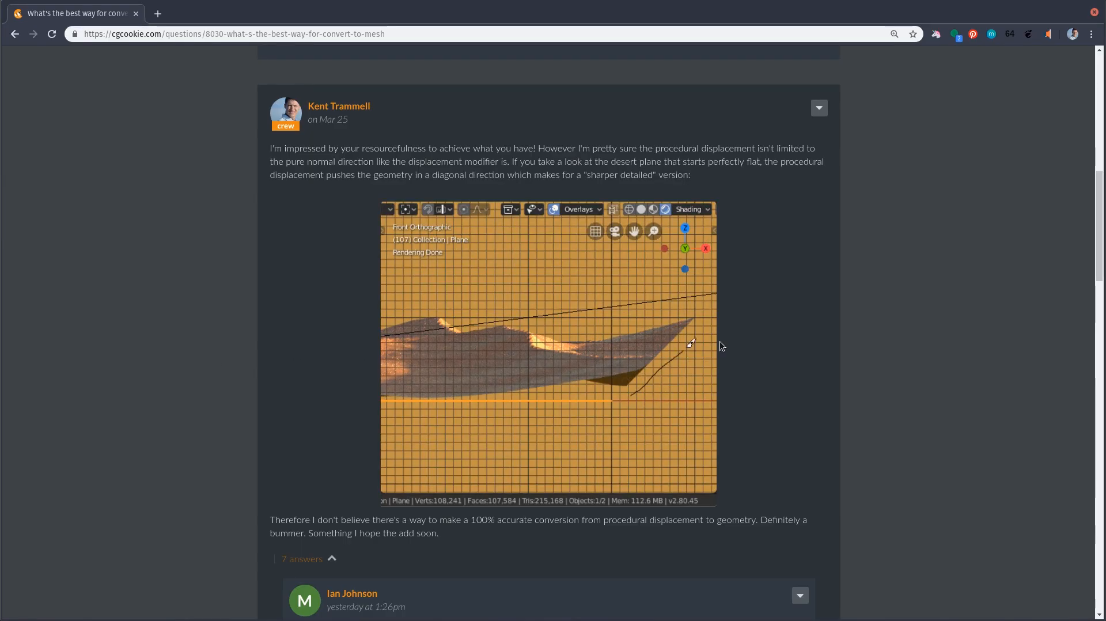
{"action": "scroll", "coordinate": [720, 343], "scroll_direction": "down", "scroll_amount": 3}
{"action": "scroll", "coordinate": [720, 346], "scroll_direction": "down", "scroll_amount": 3}
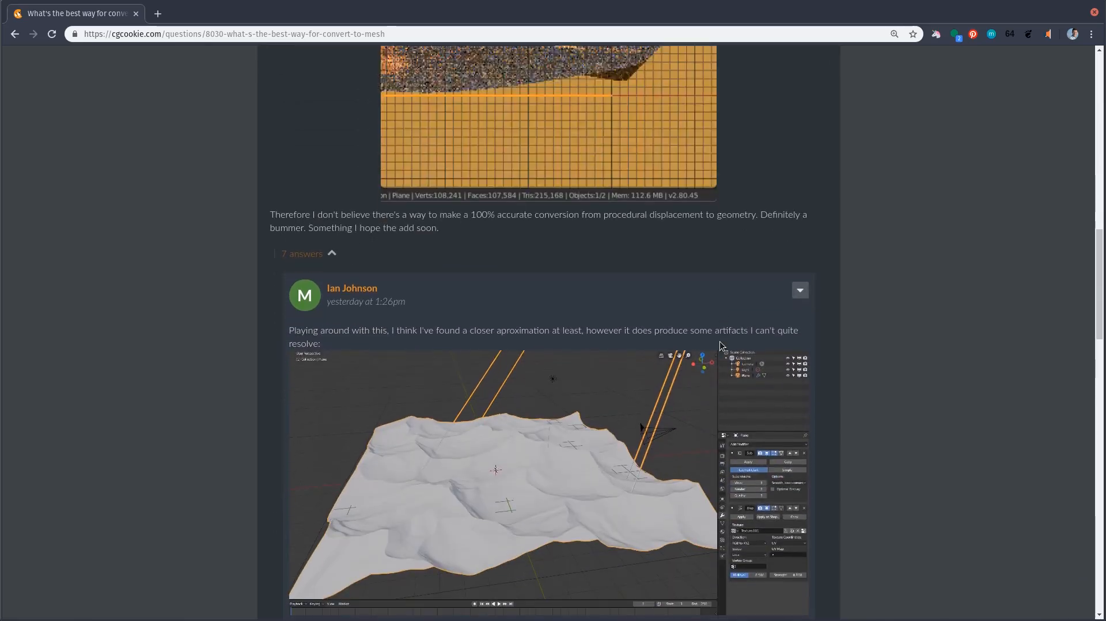
{"action": "scroll", "coordinate": [721, 346], "scroll_direction": "down", "scroll_amount": 2}
{"action": "scroll", "coordinate": [721, 346], "scroll_direction": "down", "scroll_amount": 1}
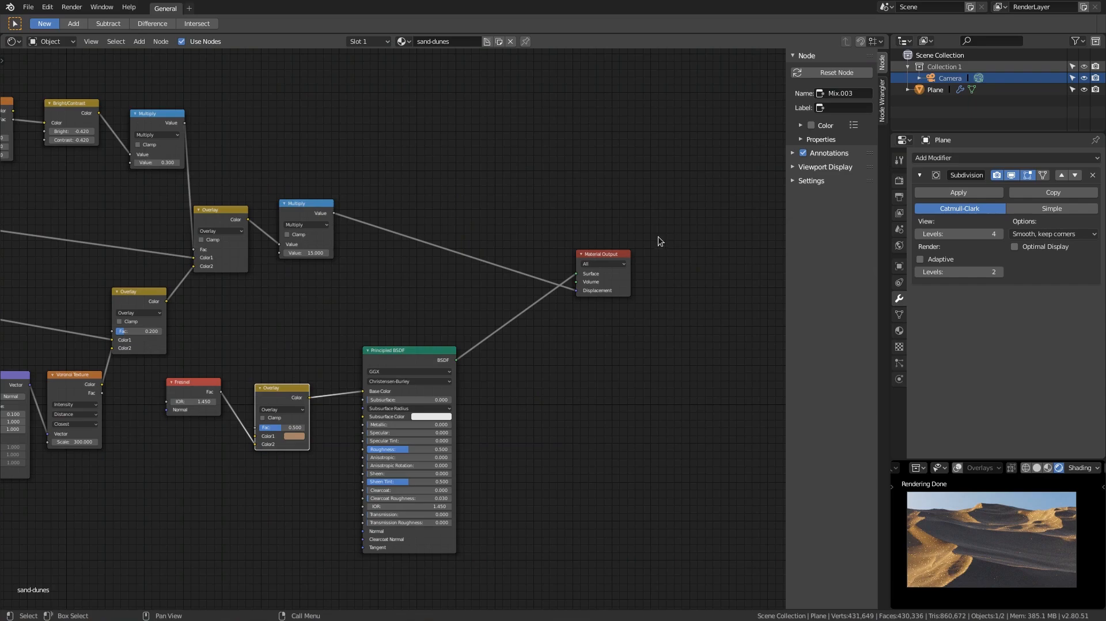
Nudge the final Multiply node and disable the plane's Subdivision modifier for both render and viewport
{"action": "scroll", "coordinate": [553, 252], "scroll_direction": "up", "scroll_amount": 3}
{"action": "middle_click_drag", "start_coordinate": [399, 217], "coordinate": [391, 329]}
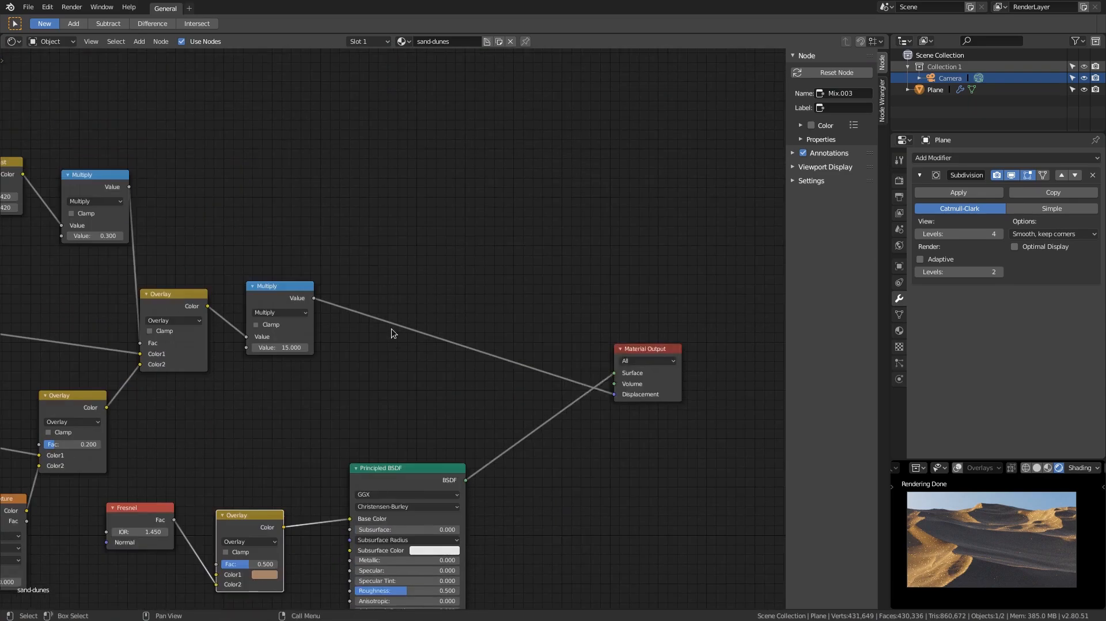
{"action": "left_click_drag", "start_coordinate": [274, 290], "coordinate": [269, 301]}
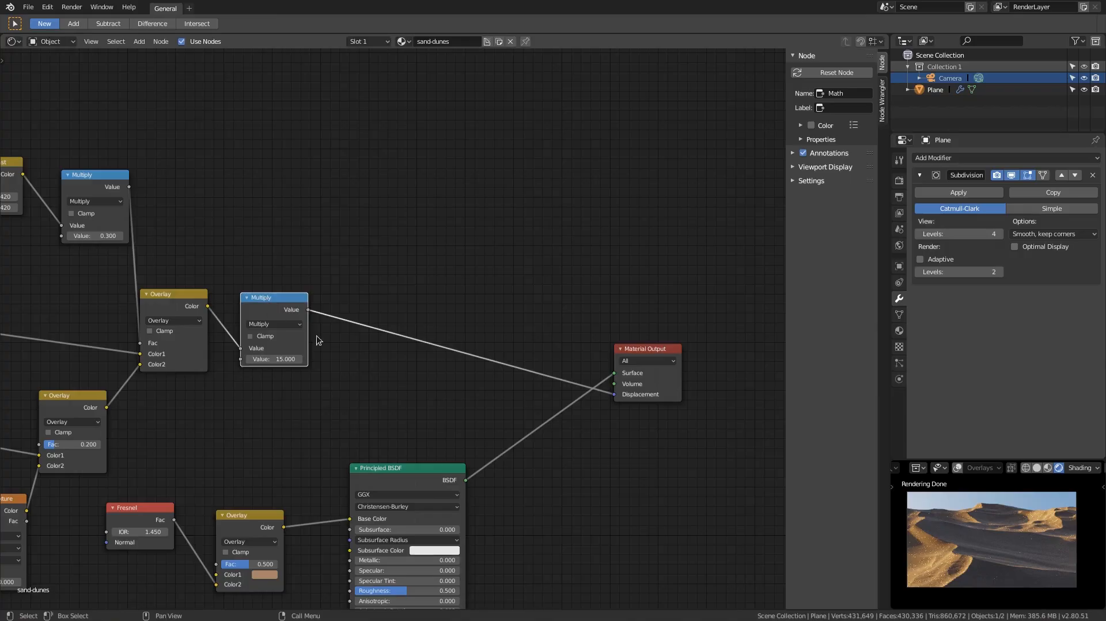
{"action": "left_click", "coordinate": [998, 176]}
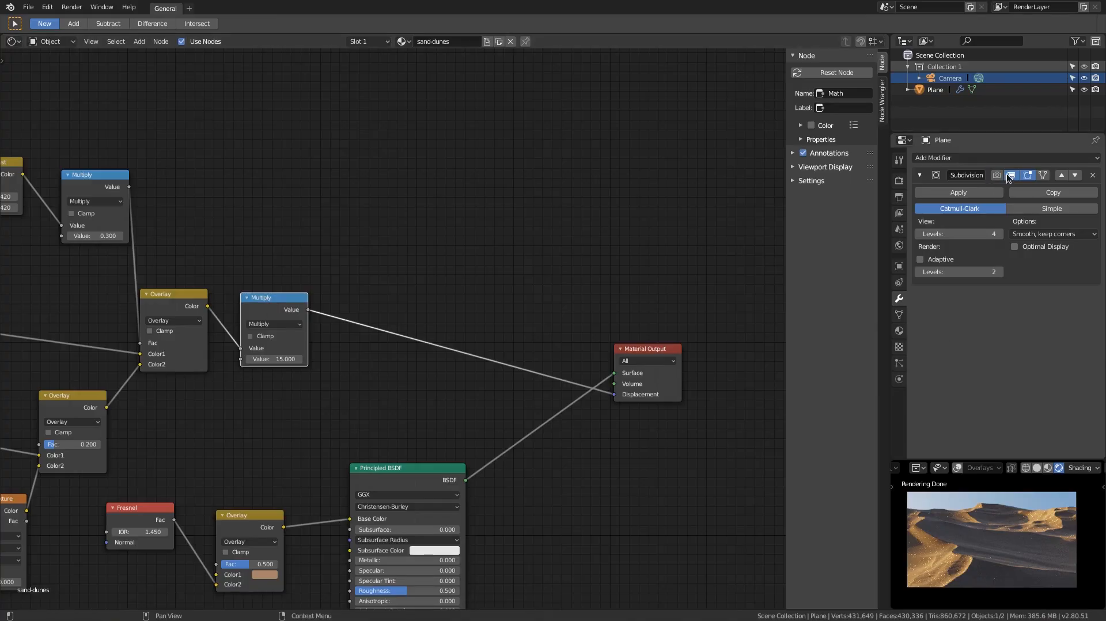
{"action": "left_click", "coordinate": [1012, 176]}
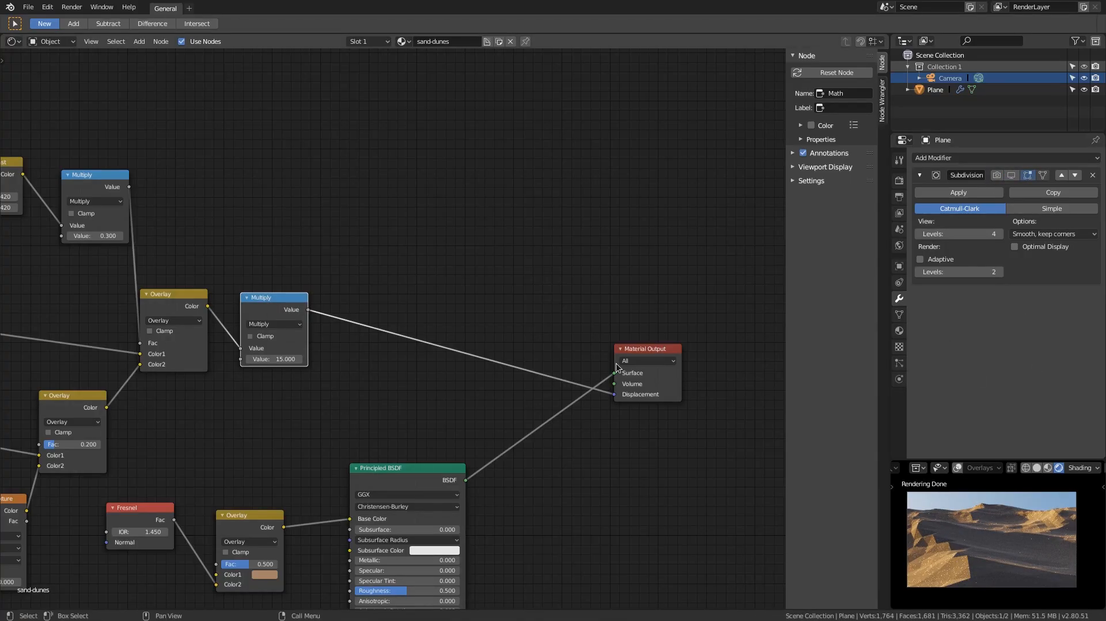
Disconnect the Material Output's Displacement input and preview the final Multiply node on the plane through an emission Viewer
{"action": "left_click_drag", "start_coordinate": [615, 394], "coordinate": [488, 341]}
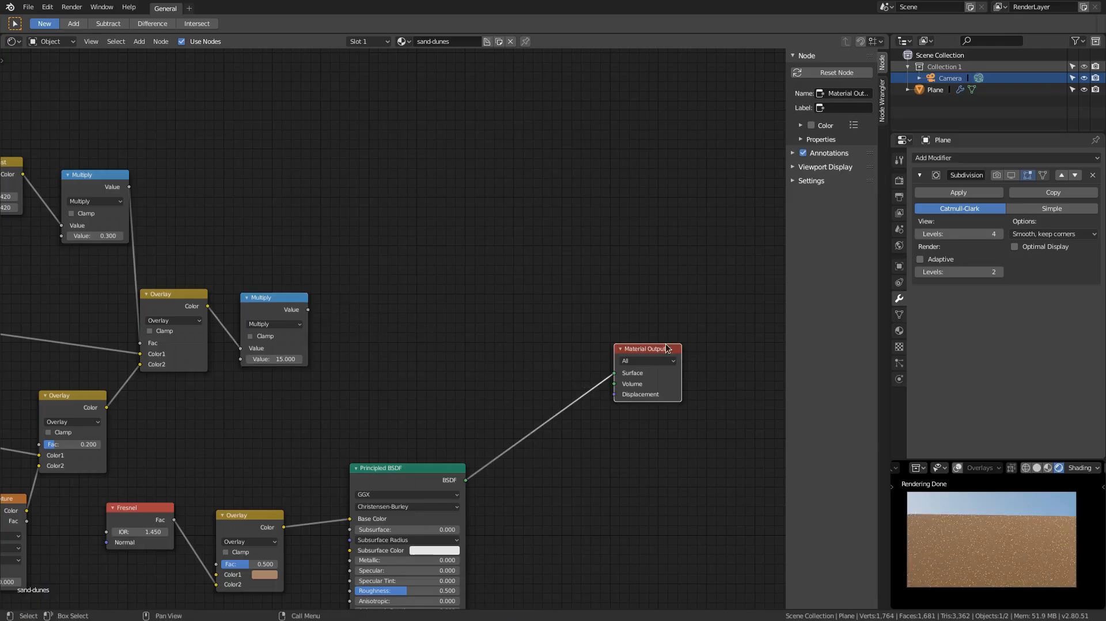
{"action": "left_click_drag", "start_coordinate": [651, 348], "coordinate": [658, 344]}
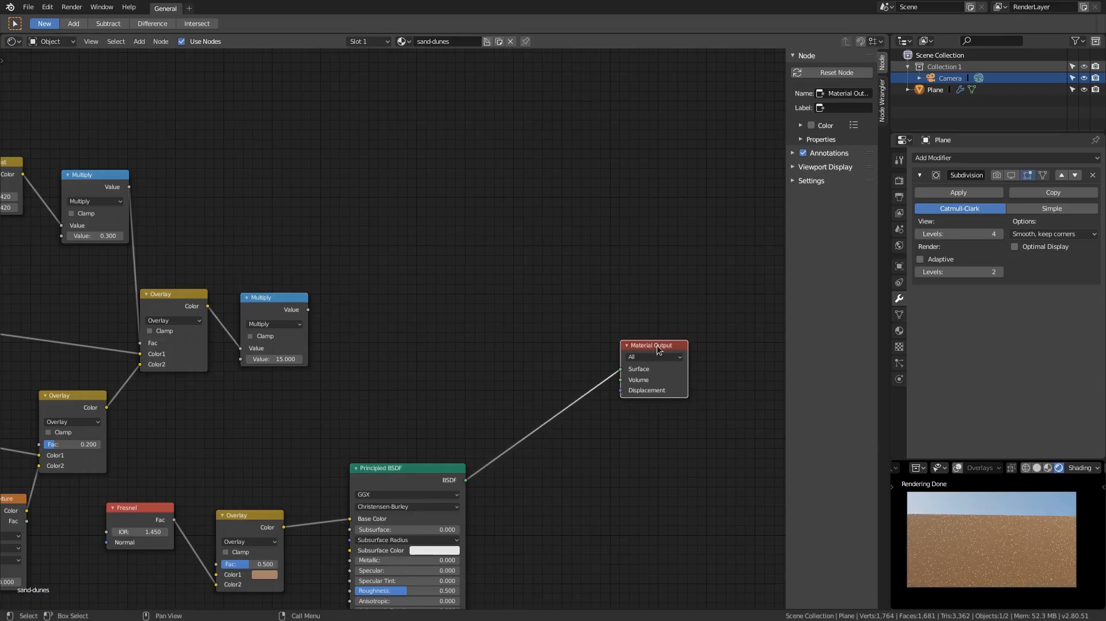
{"action": "left_click", "coordinate": [281, 296], "text": "ctrl+shift"}
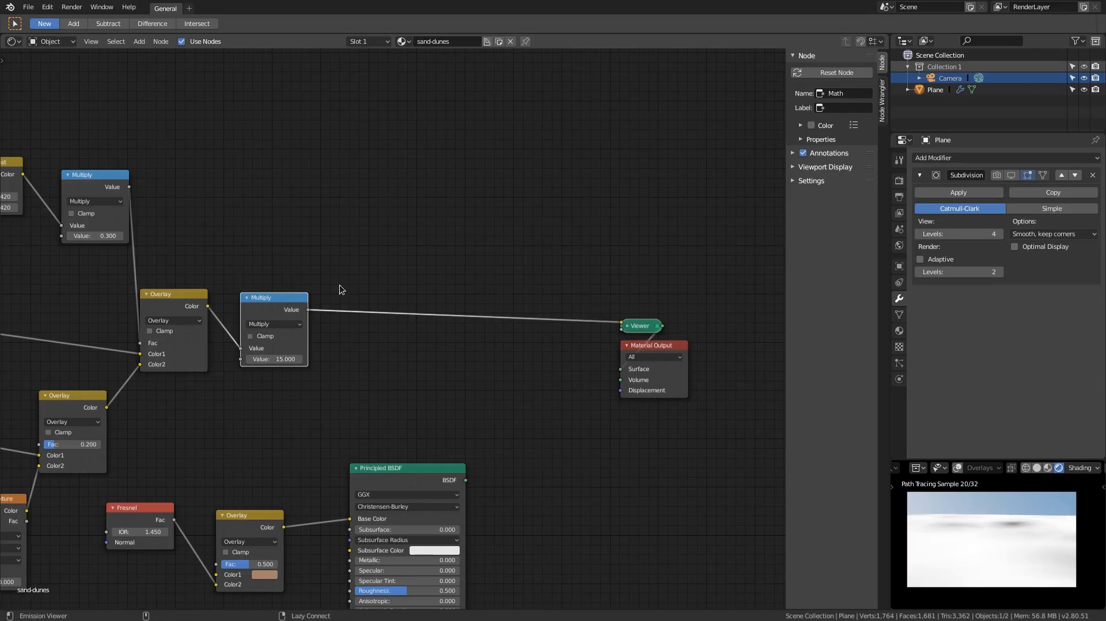
{"action": "mouse_move", "coordinate": [986, 537]}
{"action": "middle_mouse_down"}
{"action": "mouse_move", "coordinate": [977, 571]}
{"action": "mouse_move", "coordinate": [994, 499]}
{"action": "mouse_move", "coordinate": [992, 511]}
{"action": "middle_mouse_up"}
{"action": "scroll", "coordinate": [993, 519], "scroll_direction": "up", "scroll_amount": 5}
{"action": "scroll", "coordinate": [992, 521], "scroll_direction": "down", "scroll_amount": 1}
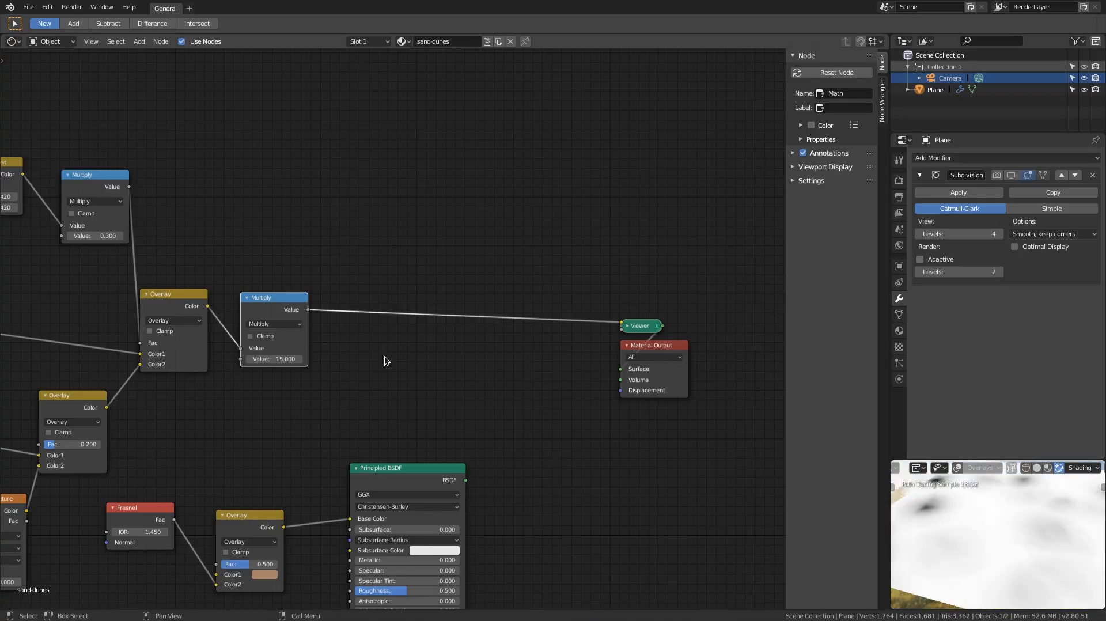
Try a value of 1 in the final Multiply node, inspect the height pattern on the plane, and restore the value to 15
{"action": "left_click", "coordinate": [261, 360]}
{"action": "type", "text": "1"}
{"action": "key", "text": "Return"}
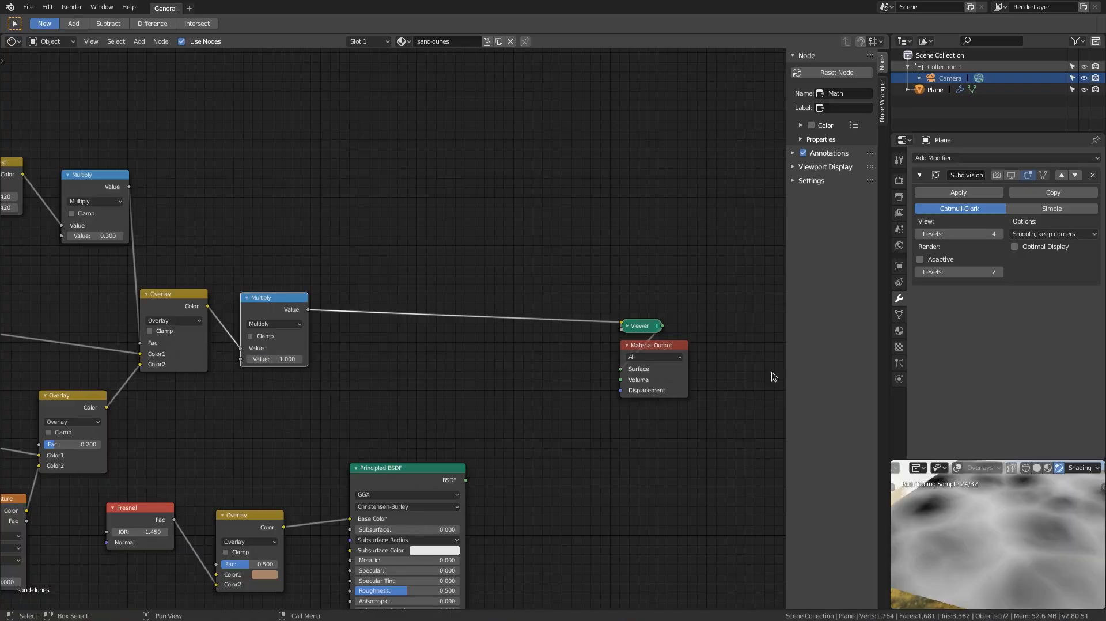
{"action": "scroll", "coordinate": [1000, 527], "scroll_direction": "up", "scroll_amount": 2}
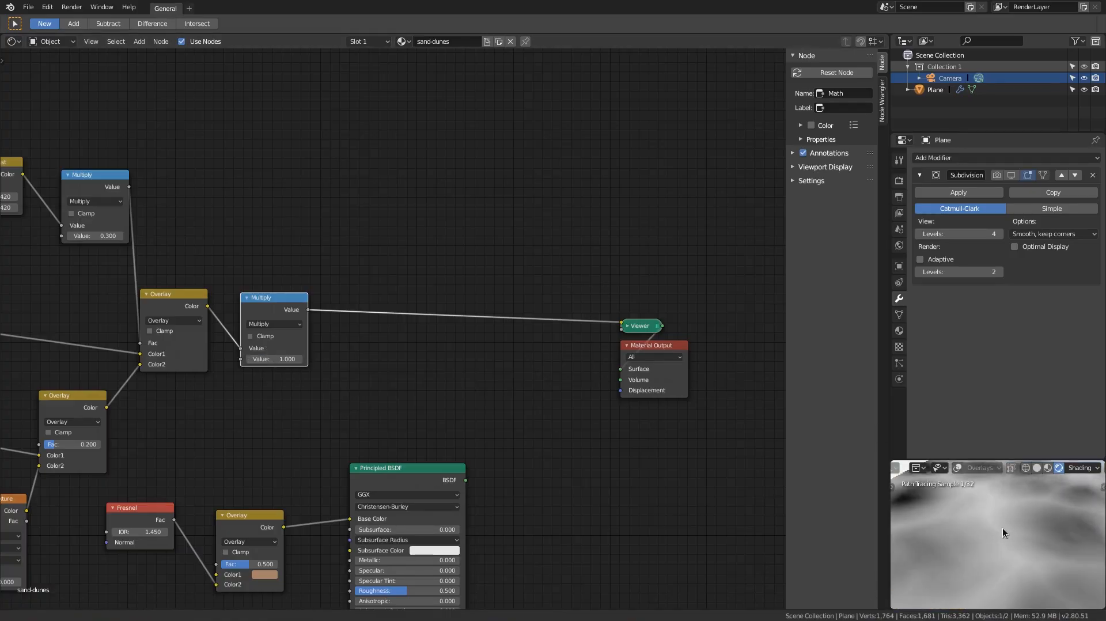
{"action": "middle_click_drag", "start_coordinate": [1033, 517], "coordinate": [1027, 529], "text": "shift"}
{"action": "scroll", "coordinate": [1027, 529], "scroll_direction": "down", "scroll_amount": 3}
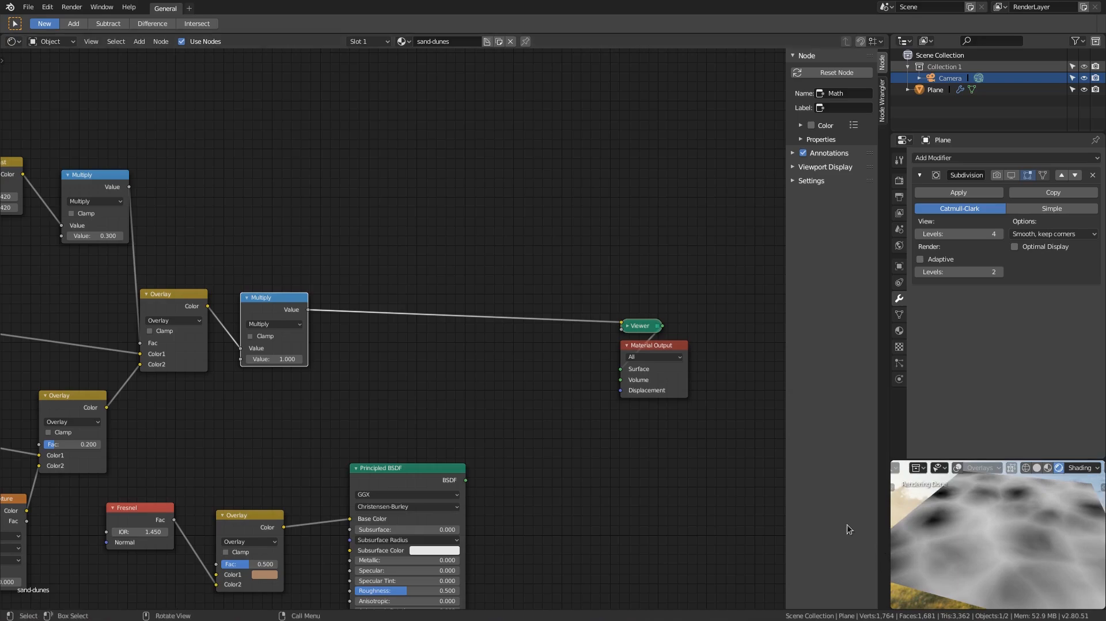
{"action": "left_click", "coordinate": [269, 359]}
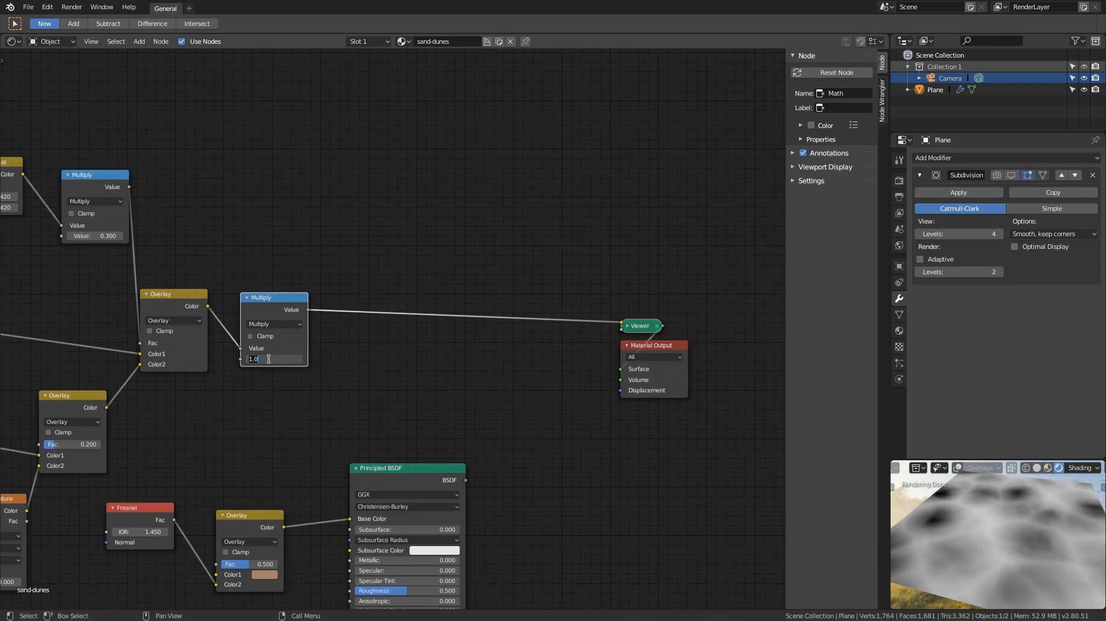
{"action": "type", "text": "15"}
{"action": "key", "text": "Return"}
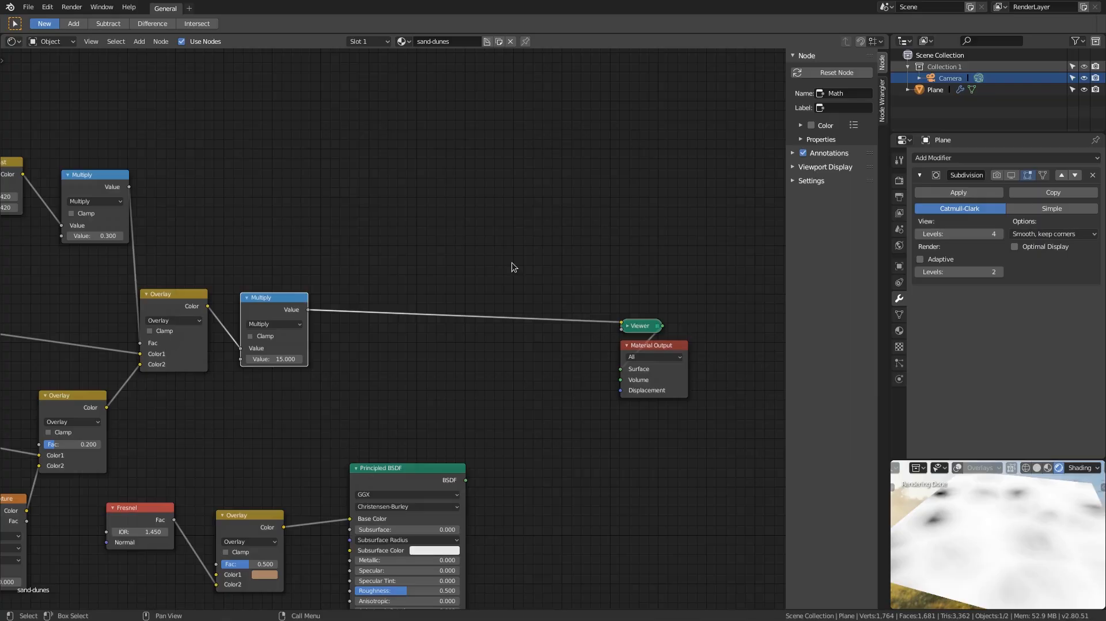
Add an Image Texture node in the empty space above the link between the final Multiply and Viewer nodes
{"action": "middle_click_drag", "start_coordinate": [455, 176], "coordinate": [445, 234]}
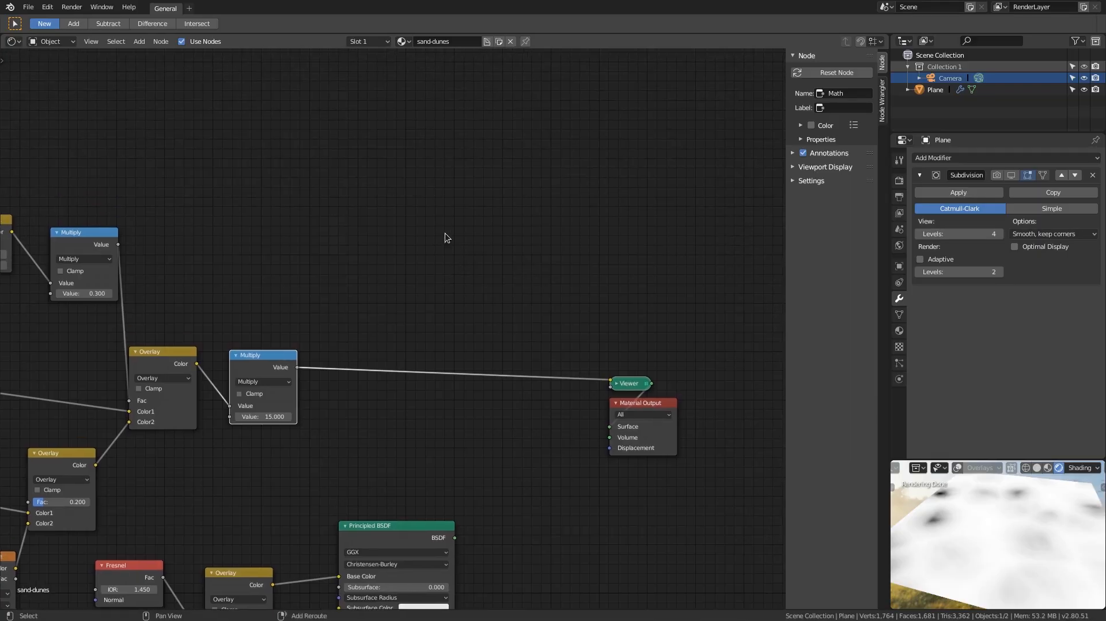
{"action": "key", "text": "shift+a"}
{"action": "mouse_move", "coordinate": [417, 213]}
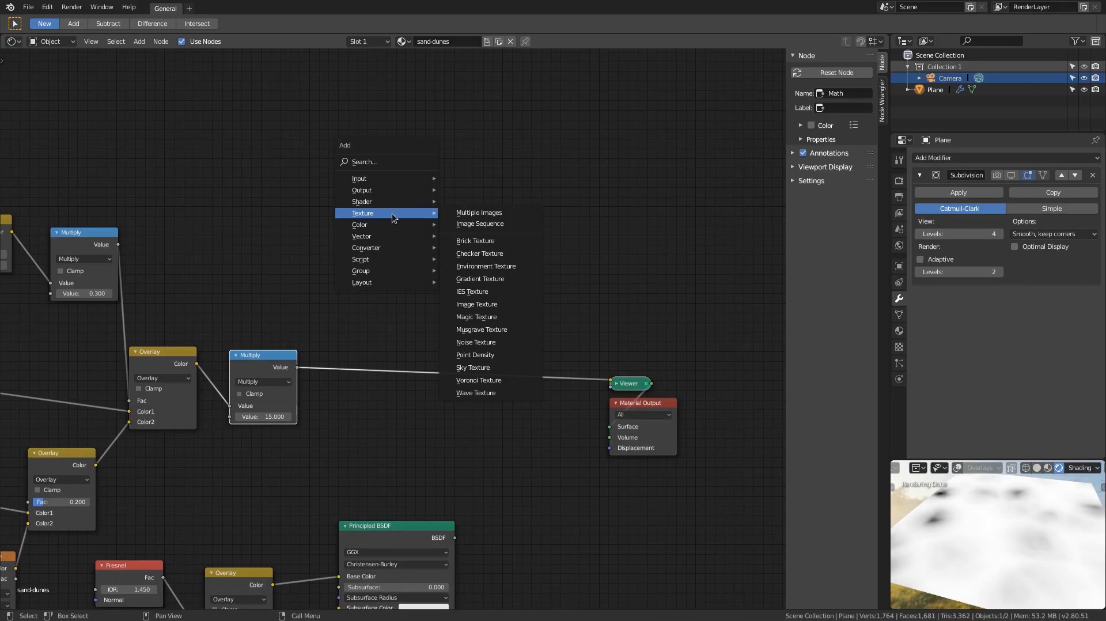
{"action": "left_click", "coordinate": [469, 304]}
{"action": "left_click", "coordinate": [371, 215]}
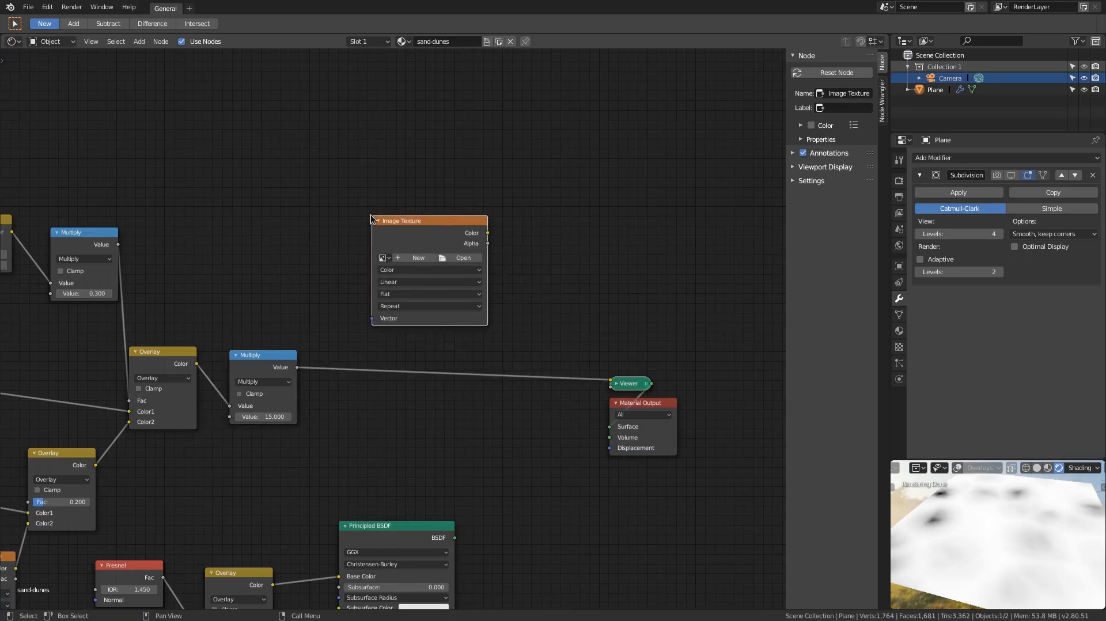
Create a new 8192 × 8192 px, 32-bit float image named bake-disp in the Image Texture node
{"action": "left_click", "coordinate": [409, 258]}
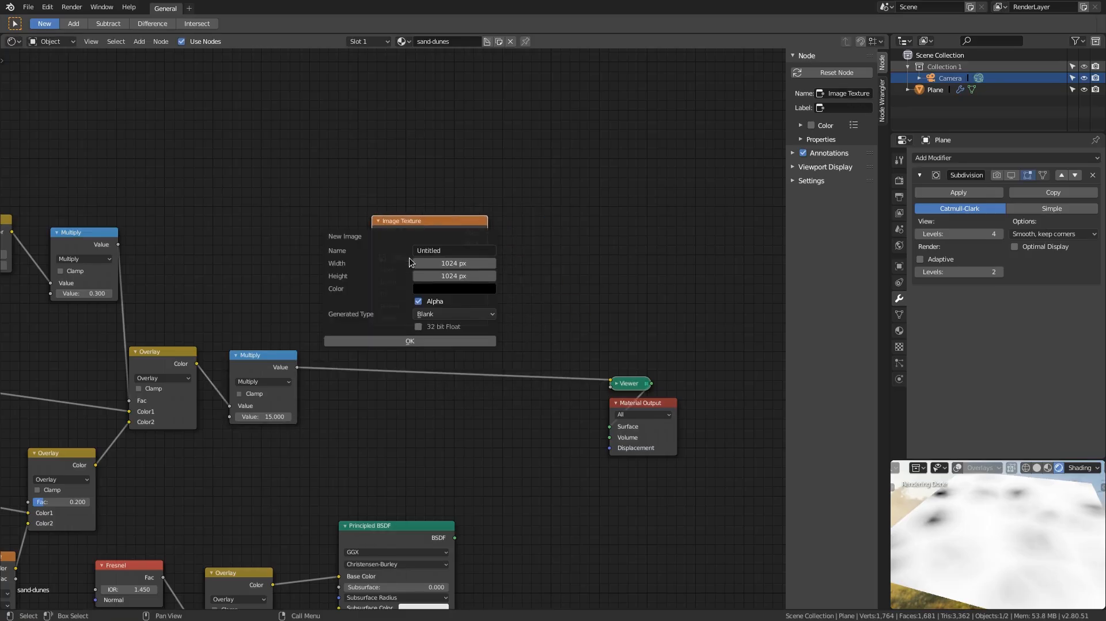
{"action": "left_click", "coordinate": [418, 328]}
{"action": "left_click", "coordinate": [449, 264]}
{"action": "type", "text": "8192"}
{"action": "key", "text": "Tab"}
{"action": "type", "text": "8192"}
{"action": "left_click", "coordinate": [449, 250]}
{"action": "type", "text": "bake-disp"}
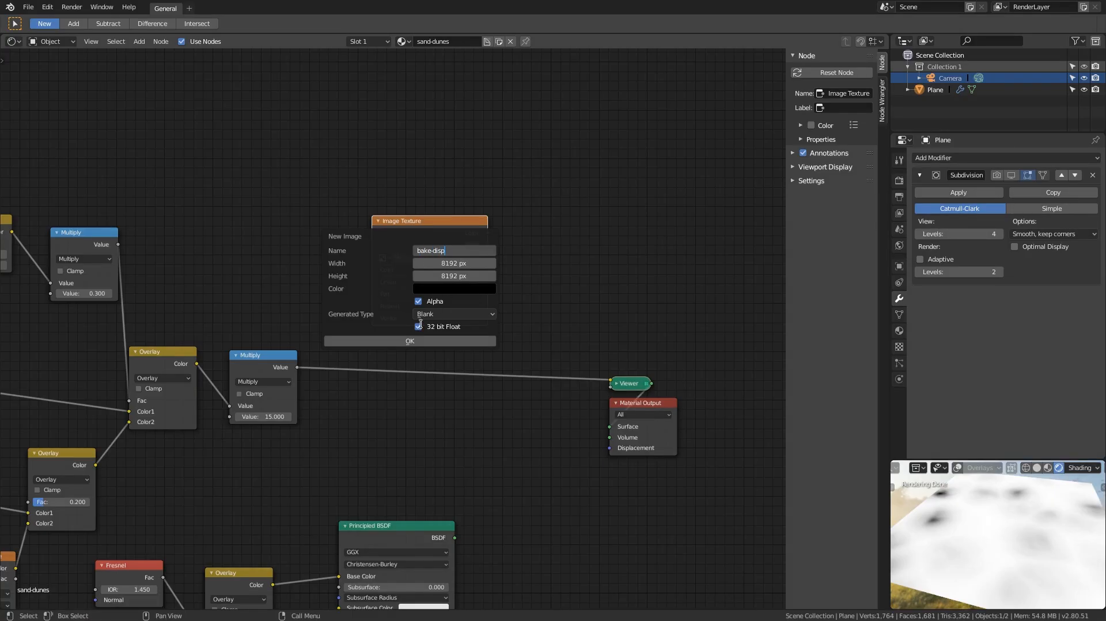
{"action": "left_click", "coordinate": [408, 340]}
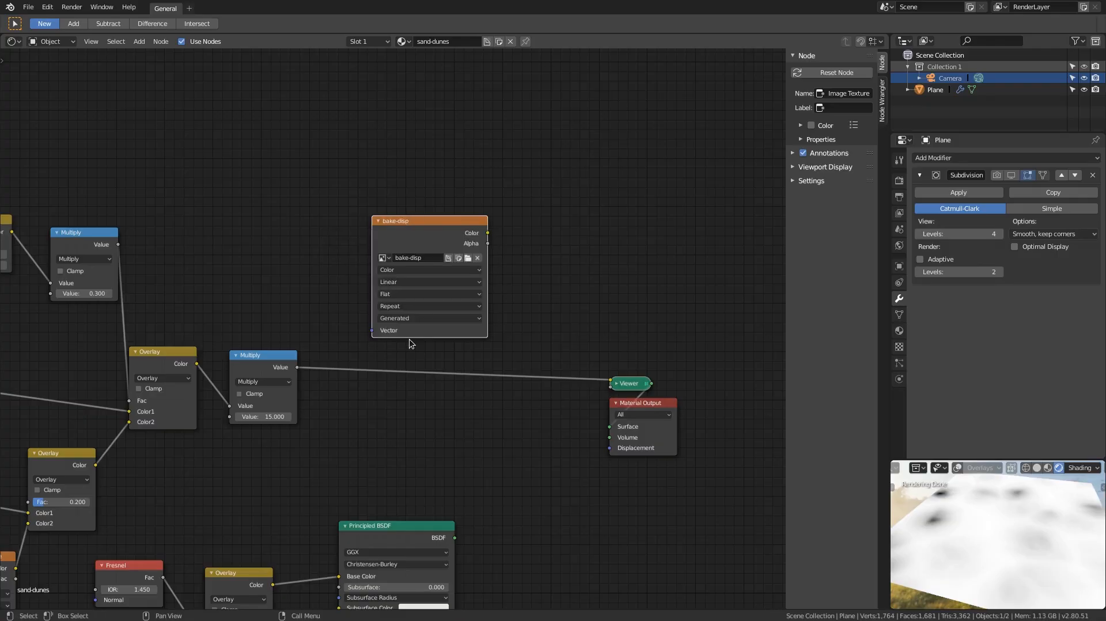
Inspect the plane's UV layout in the UV Editor using Edit Mode, and return to Object Mode
{"action": "left_click", "coordinate": [11, 42]}
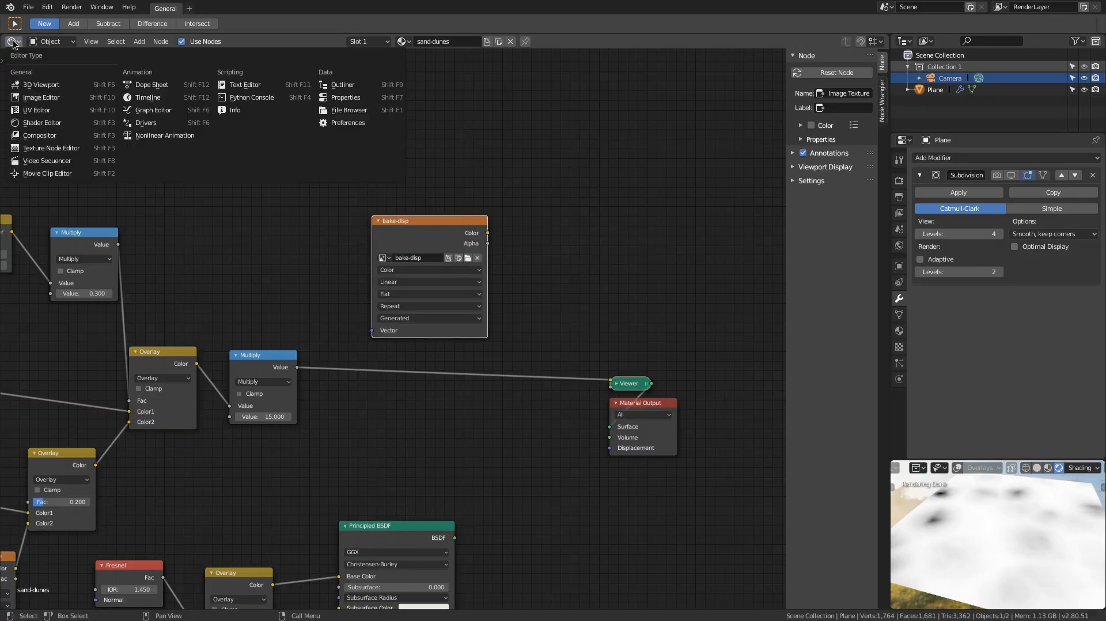
{"action": "left_click", "coordinate": [46, 106]}
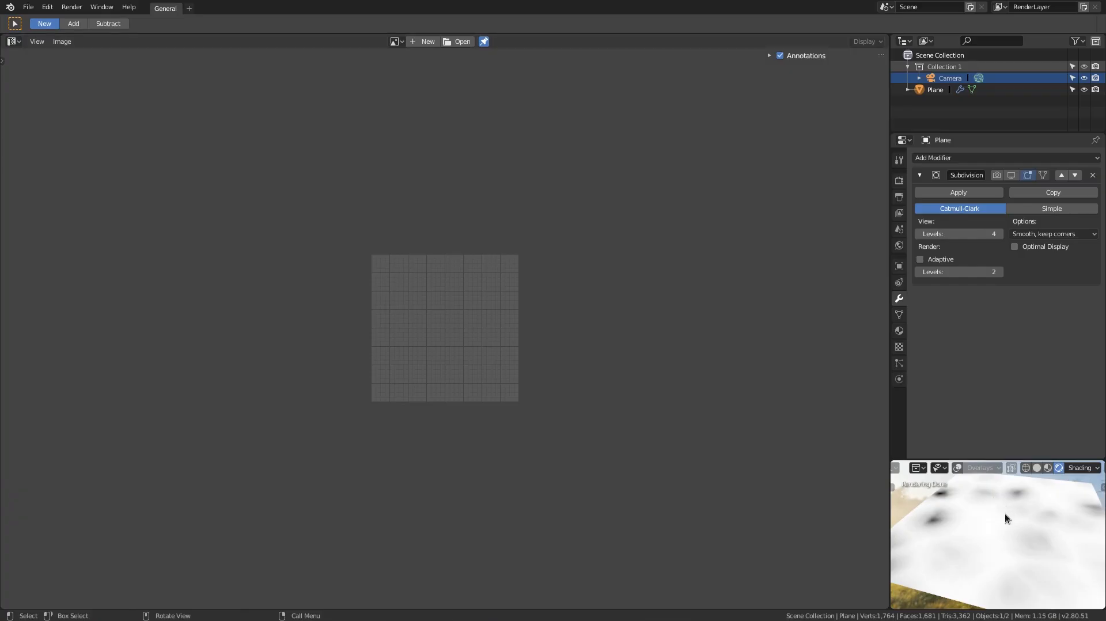
{"action": "key", "text": "Tab"}
{"action": "scroll", "coordinate": [563, 335], "scroll_direction": "up", "scroll_amount": 5}
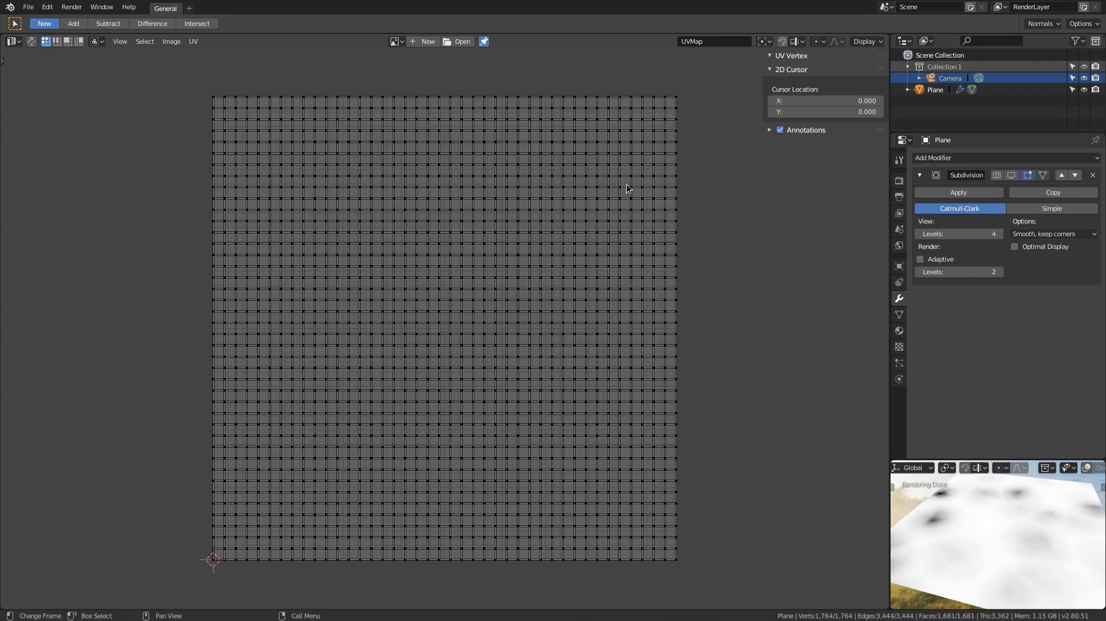
{"action": "key", "text": "Tab"}
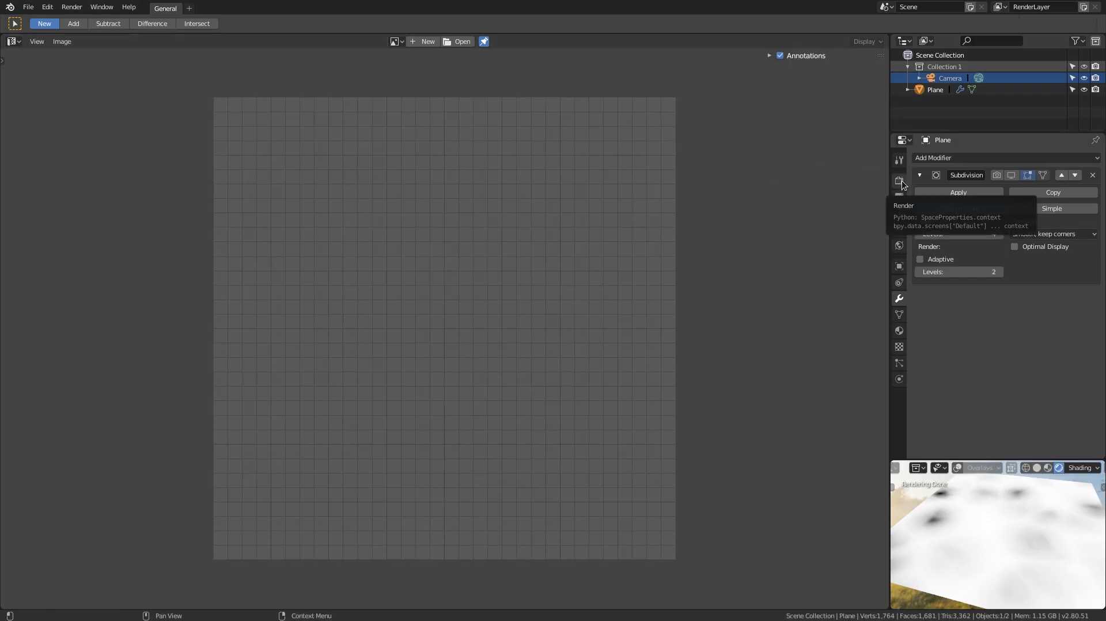
Set the Cycles render samples to 1 in the scene's sampling settings
{"action": "left_click", "coordinate": [900, 181]}
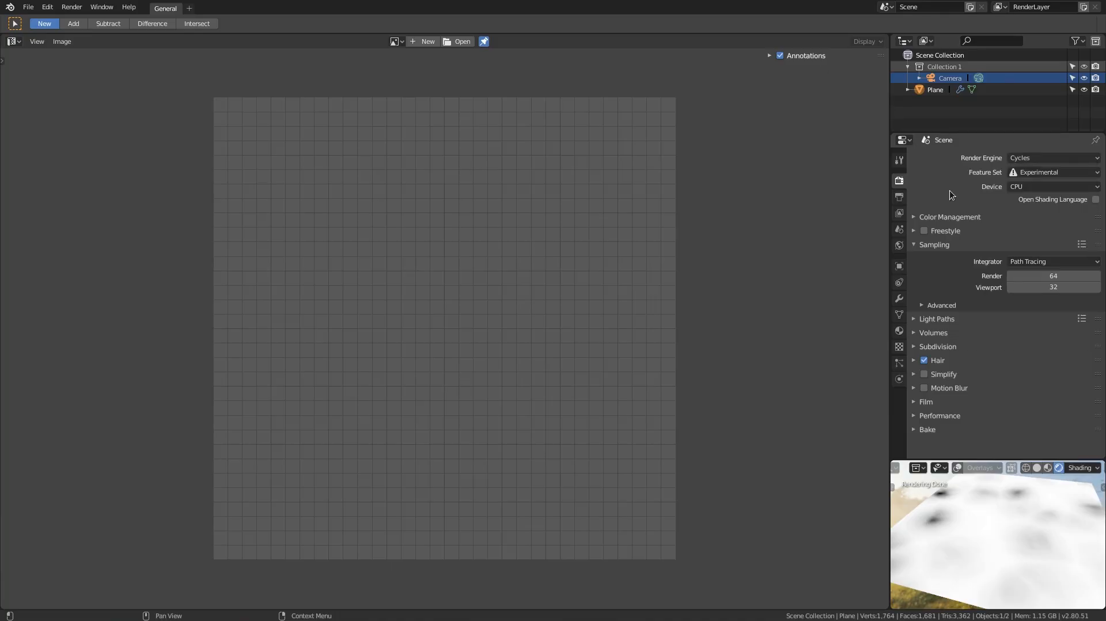
{"action": "left_click", "coordinate": [1026, 278]}
{"action": "type", "text": "1"}
{"action": "key", "text": "Return"}
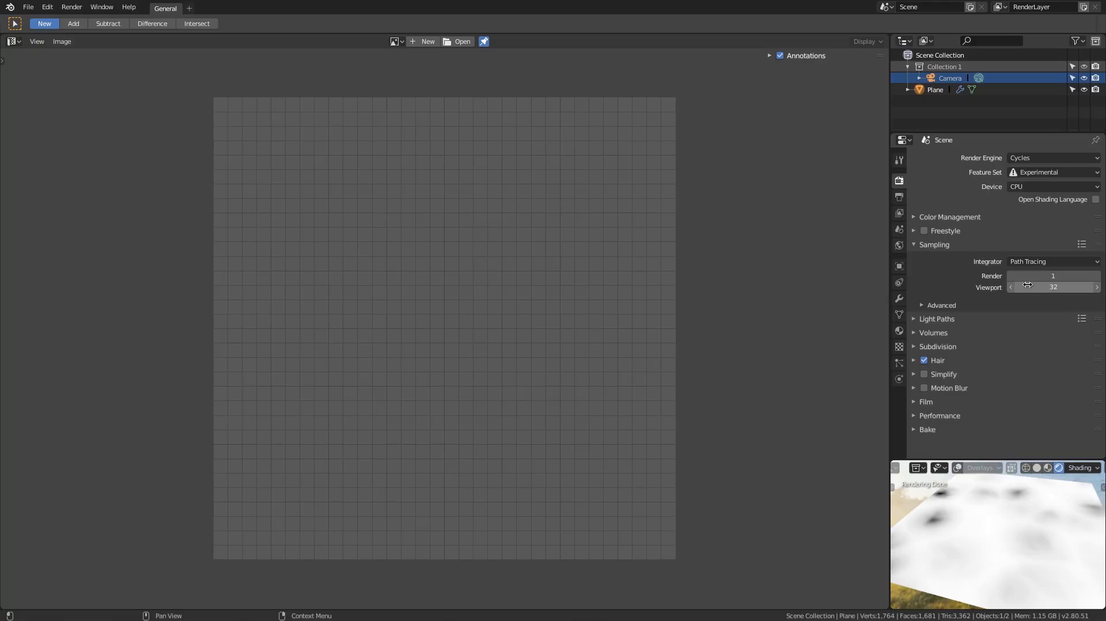
Set the render tile size to 8192 in both X and Y in the performance settings
{"action": "left_click", "coordinate": [938, 416]}
{"action": "scroll", "coordinate": [1024, 386], "scroll_direction": "down", "scroll_amount": 5}
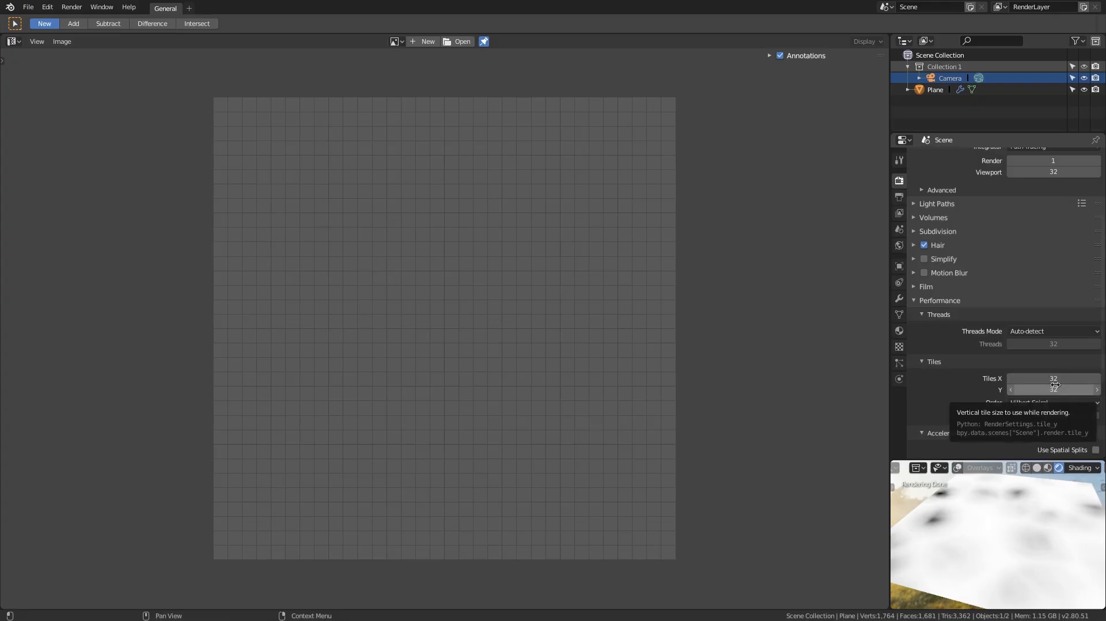
{"action": "left_click", "coordinate": [1054, 378]}
{"action": "type", "text": "8192"}
{"action": "key", "text": "Tab"}
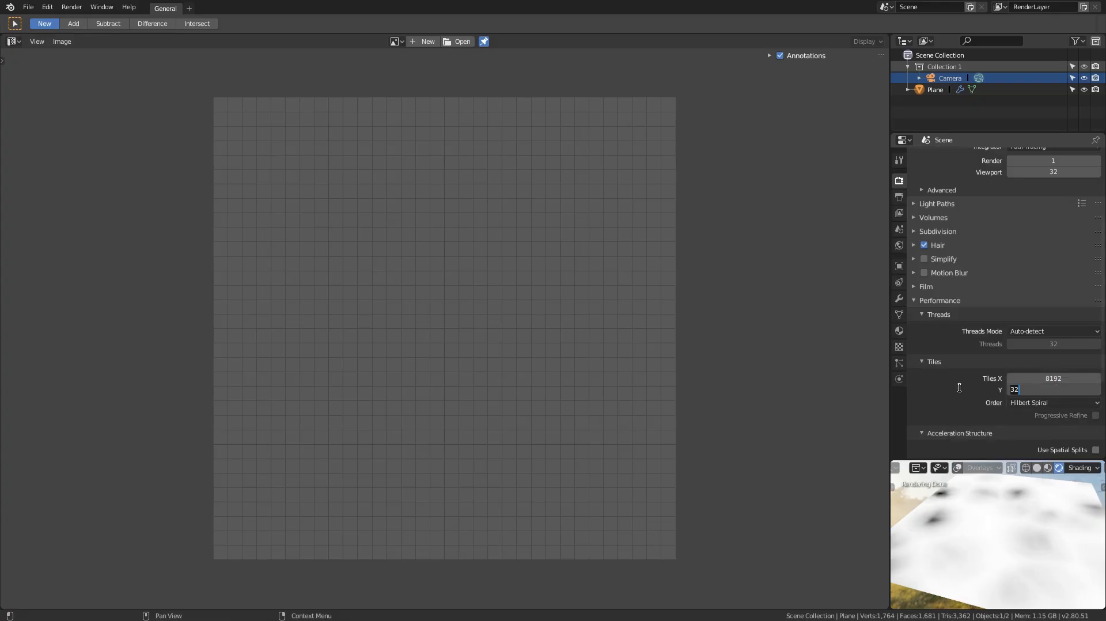
{"action": "type", "text": "8192"}
{"action": "key", "text": "Return"}
Set the bake type to Emit in the bake settings
{"action": "scroll", "coordinate": [957, 385], "scroll_direction": "down", "scroll_amount": 5}
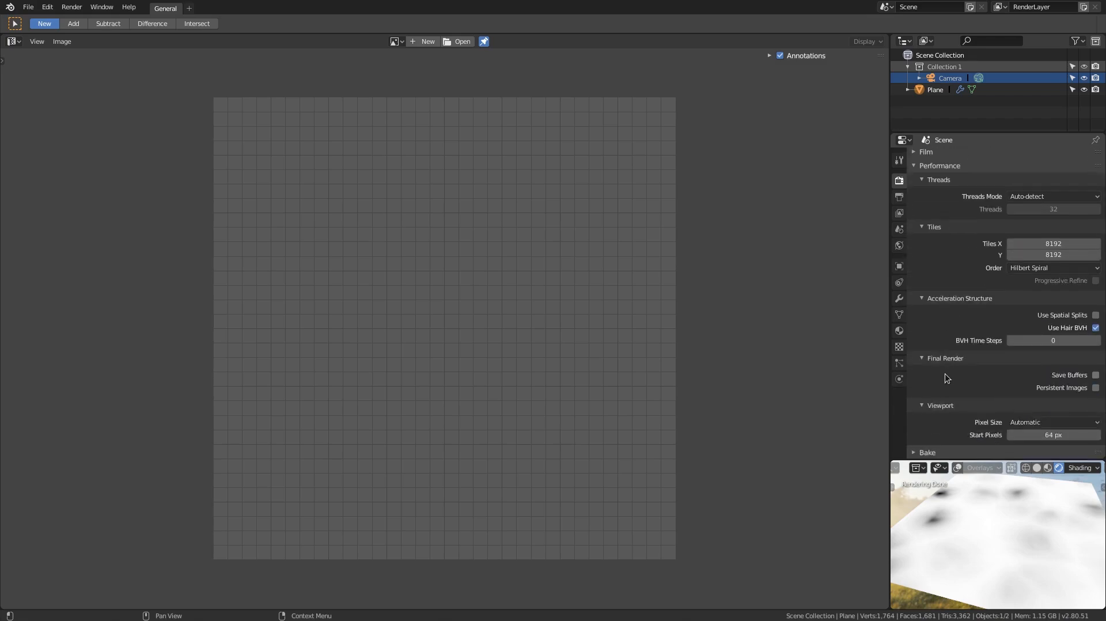
{"action": "left_click", "coordinate": [931, 452]}
{"action": "scroll", "coordinate": [984, 382], "scroll_direction": "down", "scroll_amount": 5}
{"action": "left_click", "coordinate": [1041, 359]}
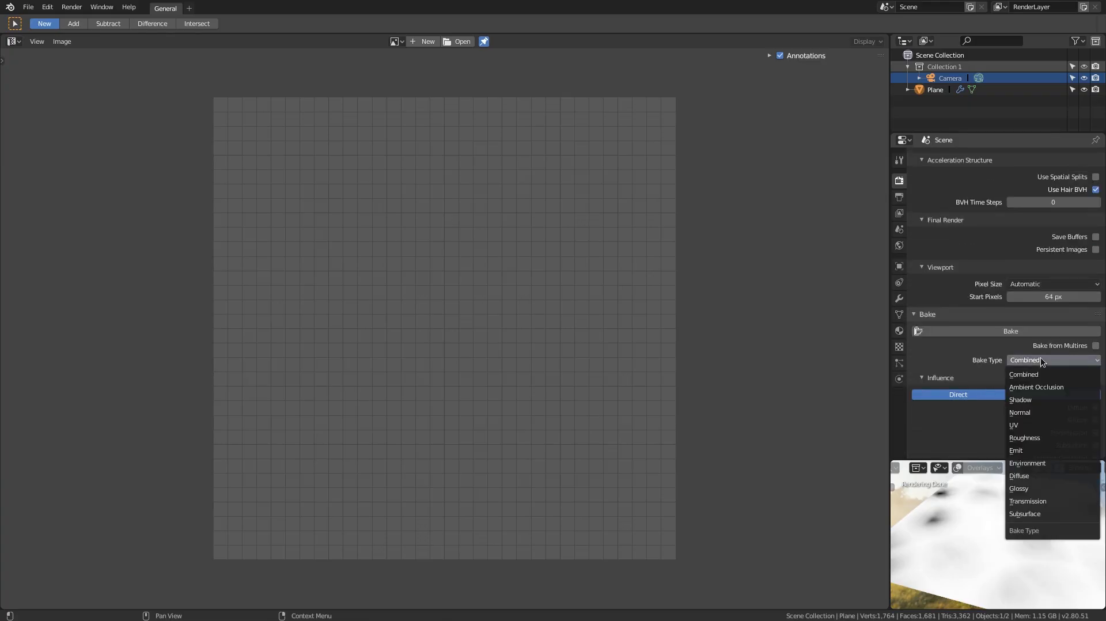
{"action": "left_click", "coordinate": [1028, 451]}
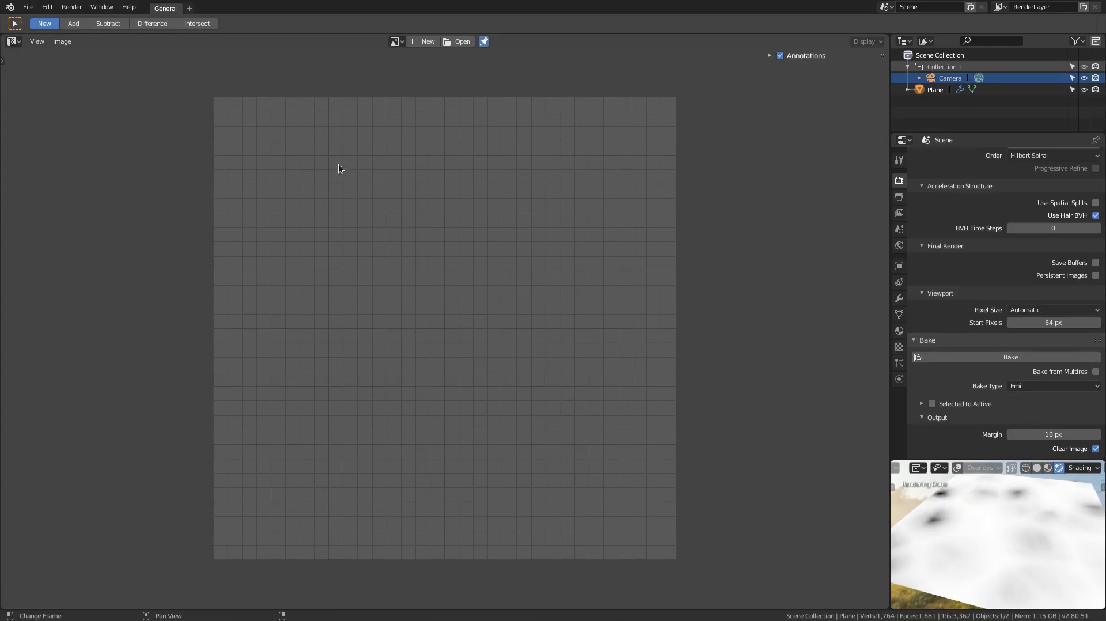
Check the selection of the bake-disp image node in the Shader Editor, and switch the main area to the Image Editor
{"action": "left_click", "coordinate": [14, 42]}
{"action": "left_click", "coordinate": [36, 122]}
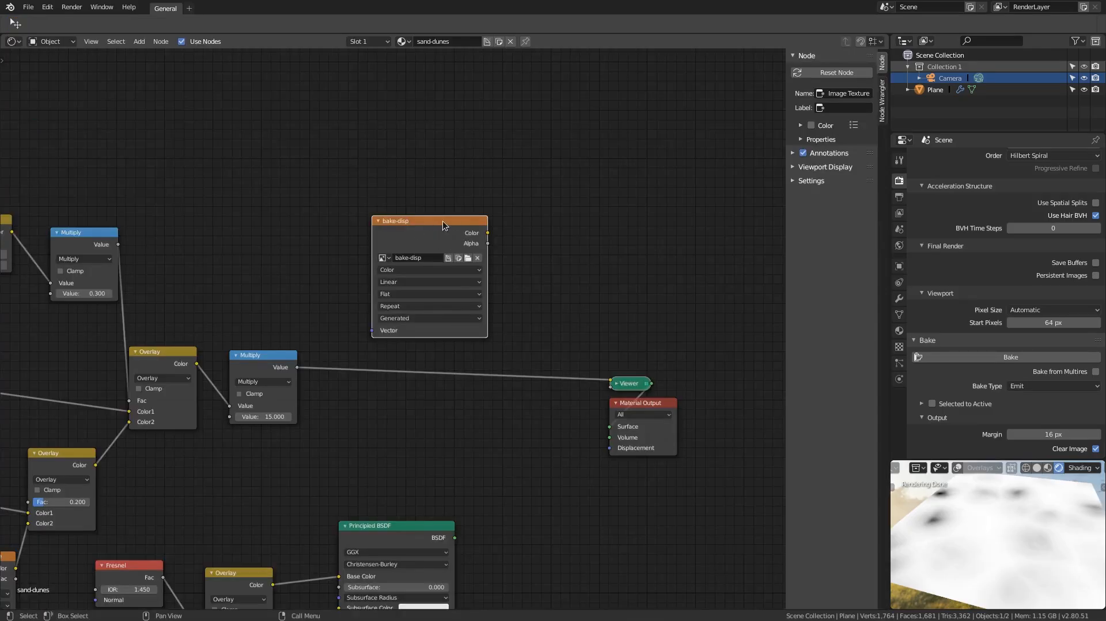
{"action": "left_click", "coordinate": [14, 42]}
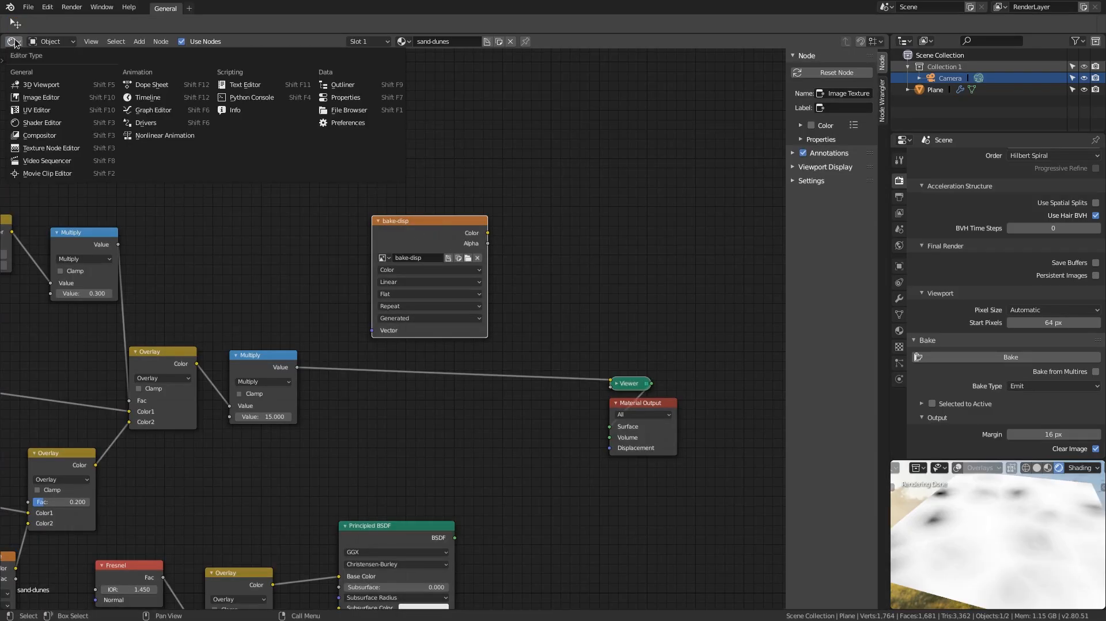
{"action": "left_click", "coordinate": [36, 98]}
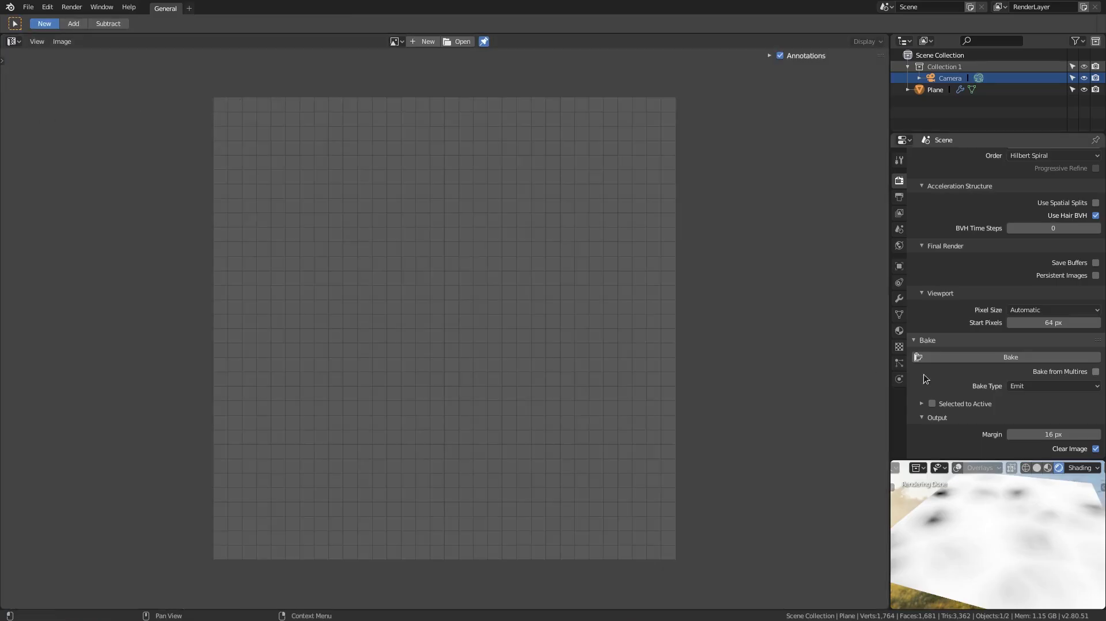
Bake the emission to the bake-disp image and examine the whole baked result
{"action": "left_click", "coordinate": [1018, 357]}
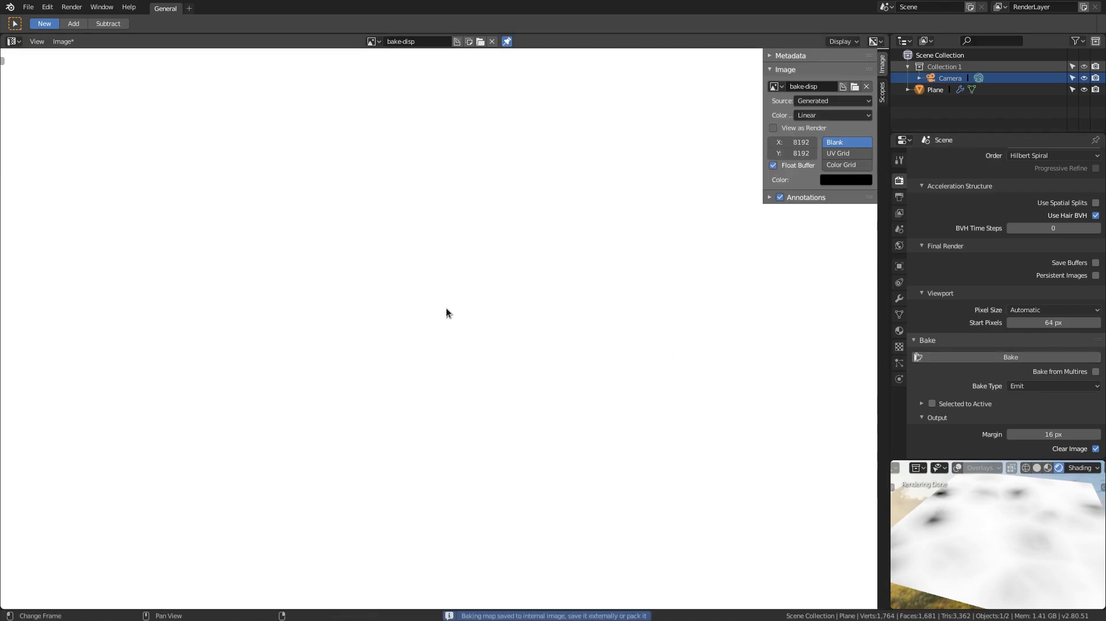
{"action": "scroll", "coordinate": [447, 310], "scroll_direction": "down", "scroll_amount": 10}
{"action": "scroll", "coordinate": [446, 310], "scroll_direction": "up", "scroll_amount": 6}
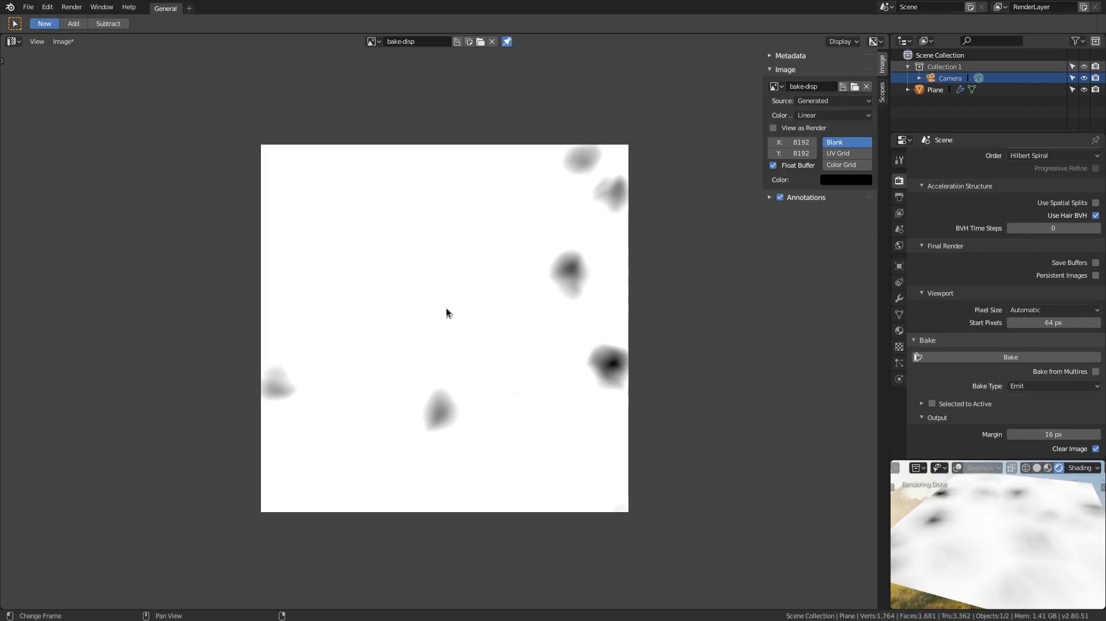
Save the baked image as an OpenEXR file with full float color depth, overwriting disp-bake.exr
{"action": "left_click", "coordinate": [56, 41]}
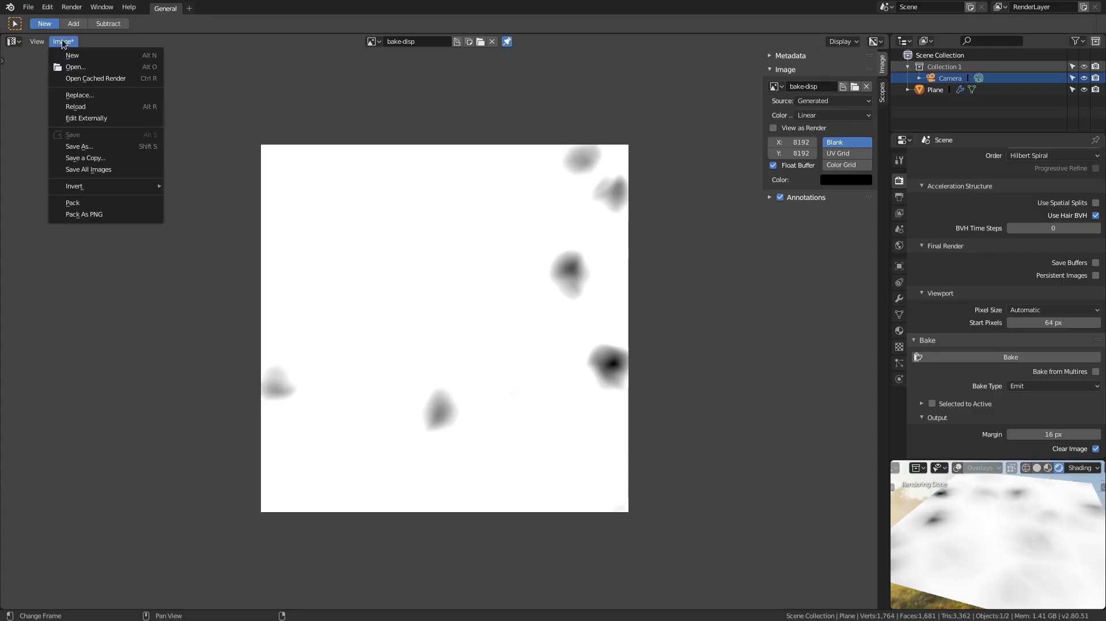
{"action": "left_click", "coordinate": [72, 148]}
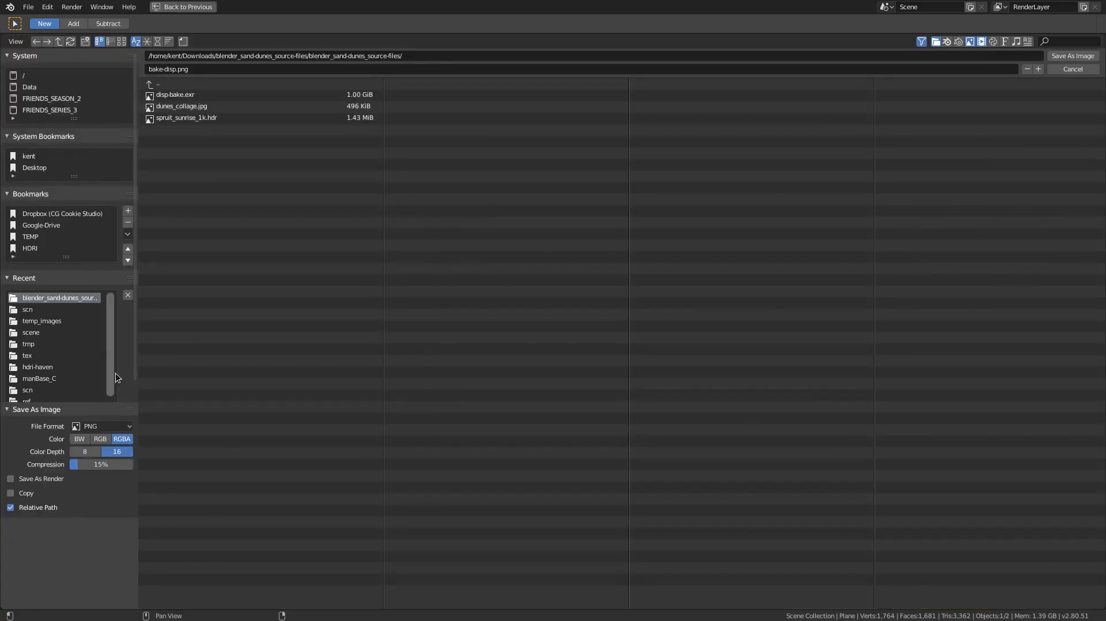
{"action": "left_click", "coordinate": [123, 427]}
{"action": "left_click", "coordinate": [167, 506]}
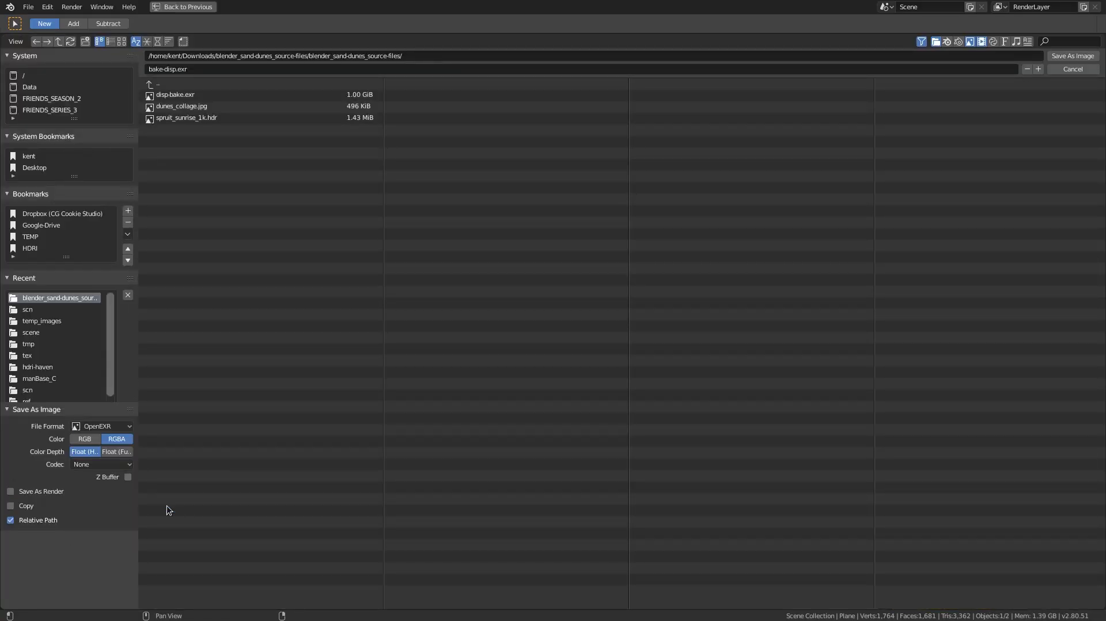
{"action": "left_click", "coordinate": [119, 450]}
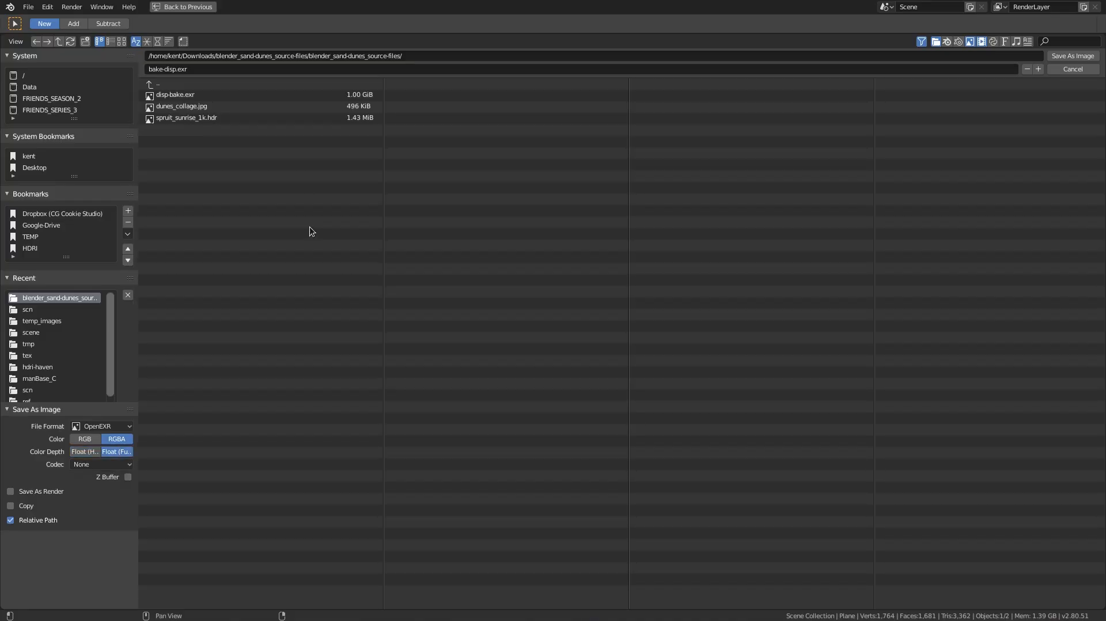
{"action": "left_click", "coordinate": [174, 96]}
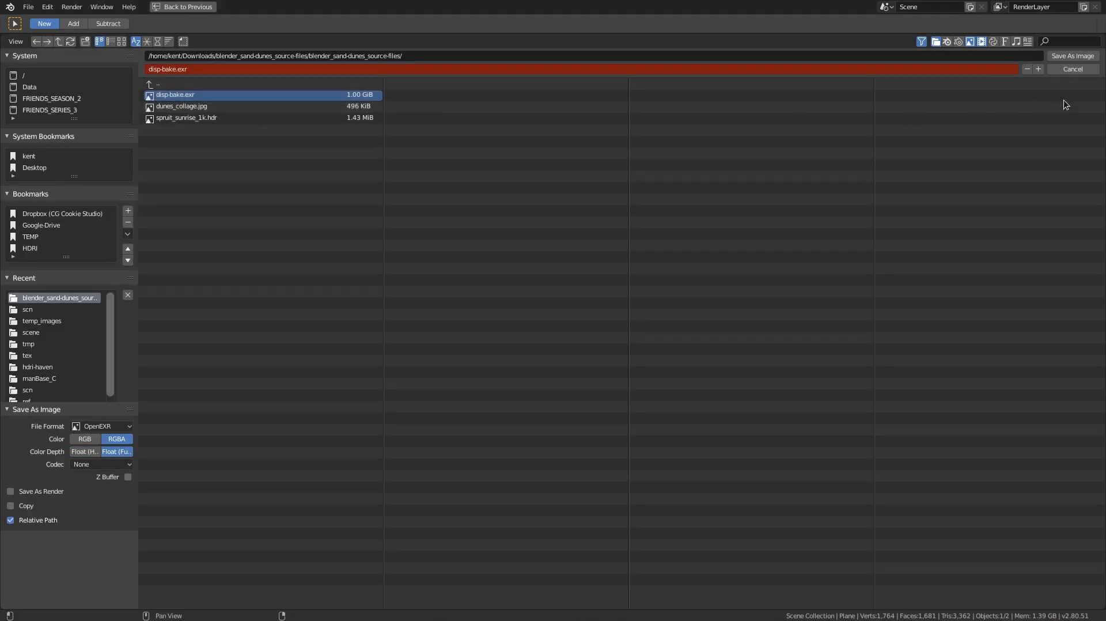
{"action": "double_click", "coordinate": [366, 96]}
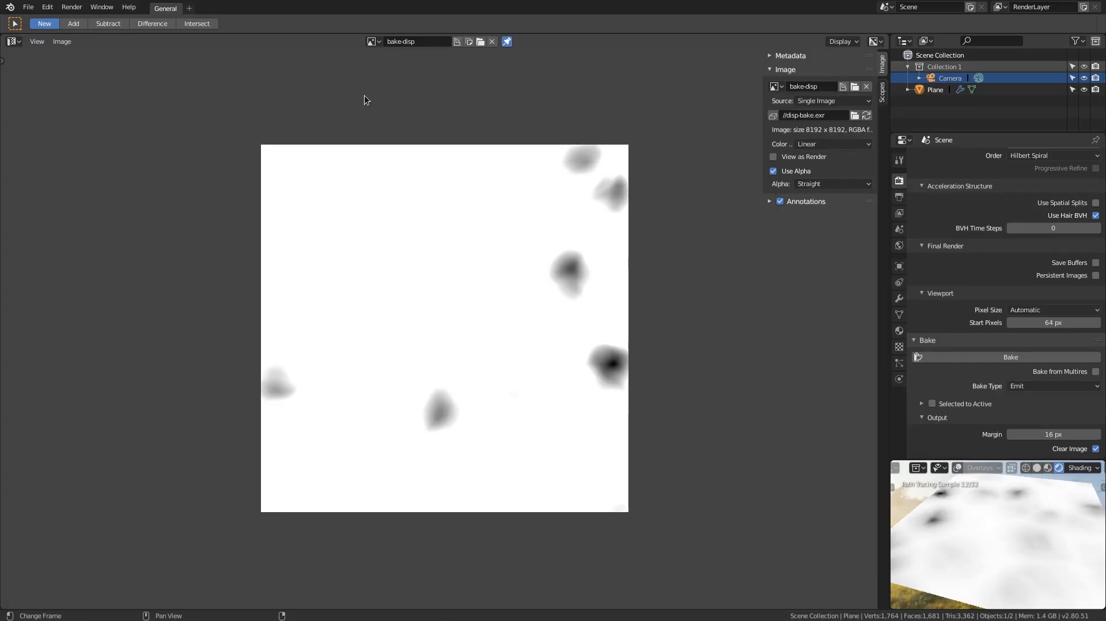
Switch the main area to the 3D Viewport and pause the rendered preview in the small viewport
{"action": "left_click", "coordinate": [14, 42]}
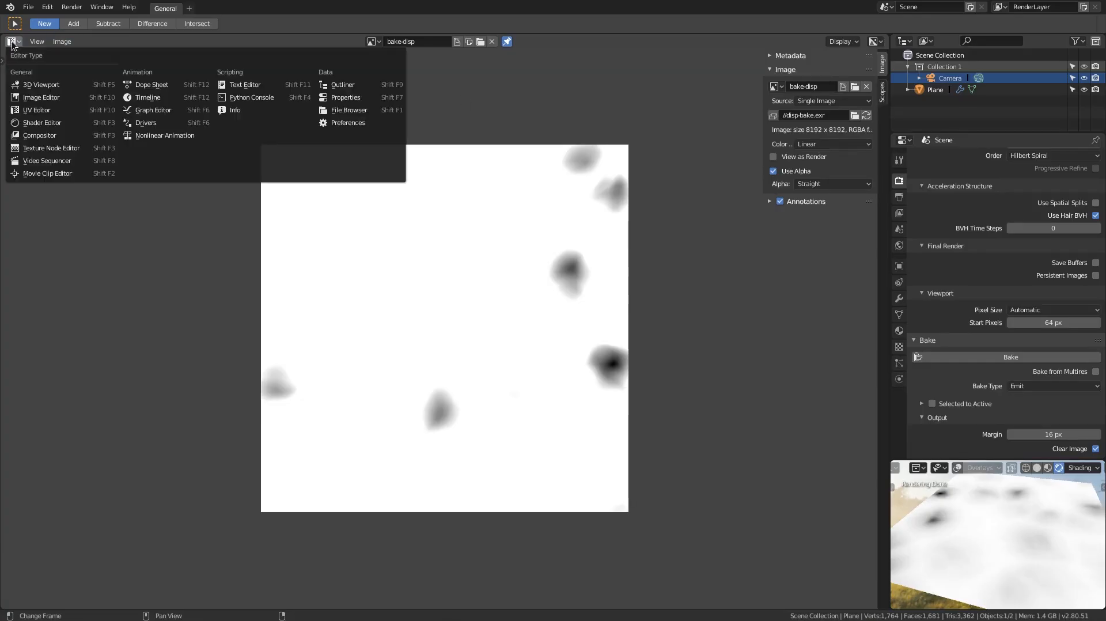
{"action": "left_click", "coordinate": [37, 84]}
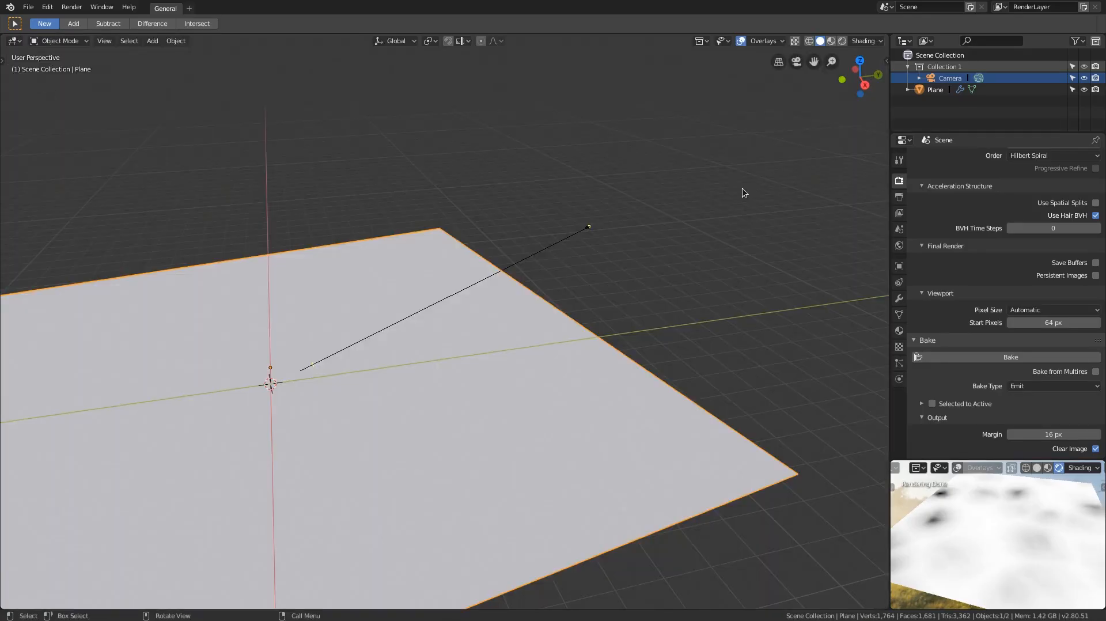
{"action": "scroll", "coordinate": [1083, 468], "scroll_direction": "down", "scroll_amount": 2}
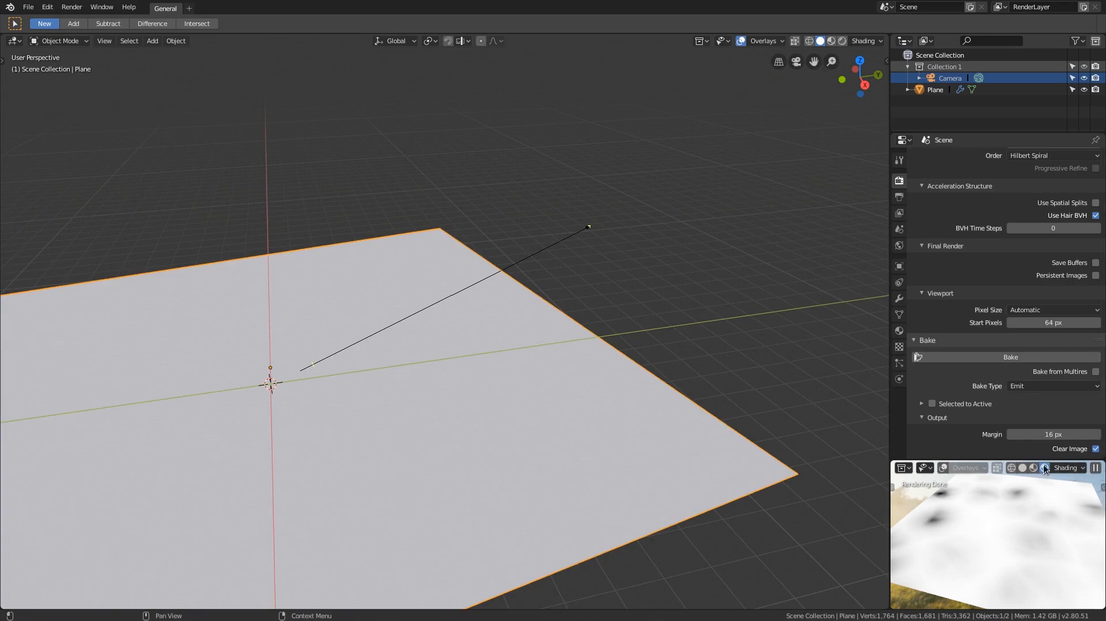
{"action": "left_click", "coordinate": [1095, 468]}
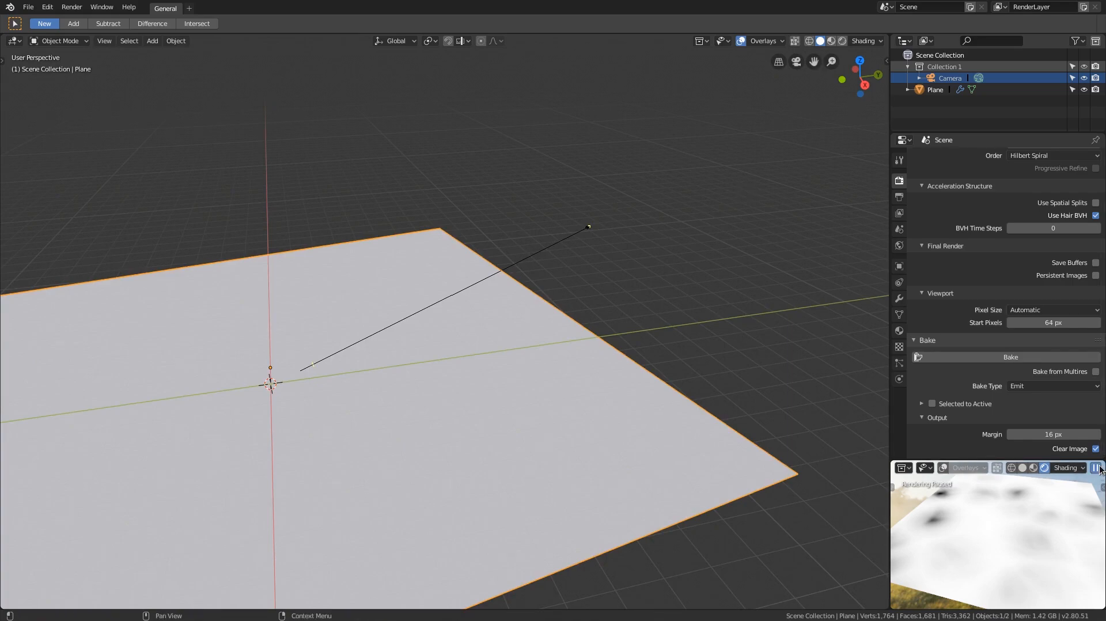
Set both the view and render levels of the plane's Subdivision modifier to 5
{"action": "left_click", "coordinate": [899, 299]}
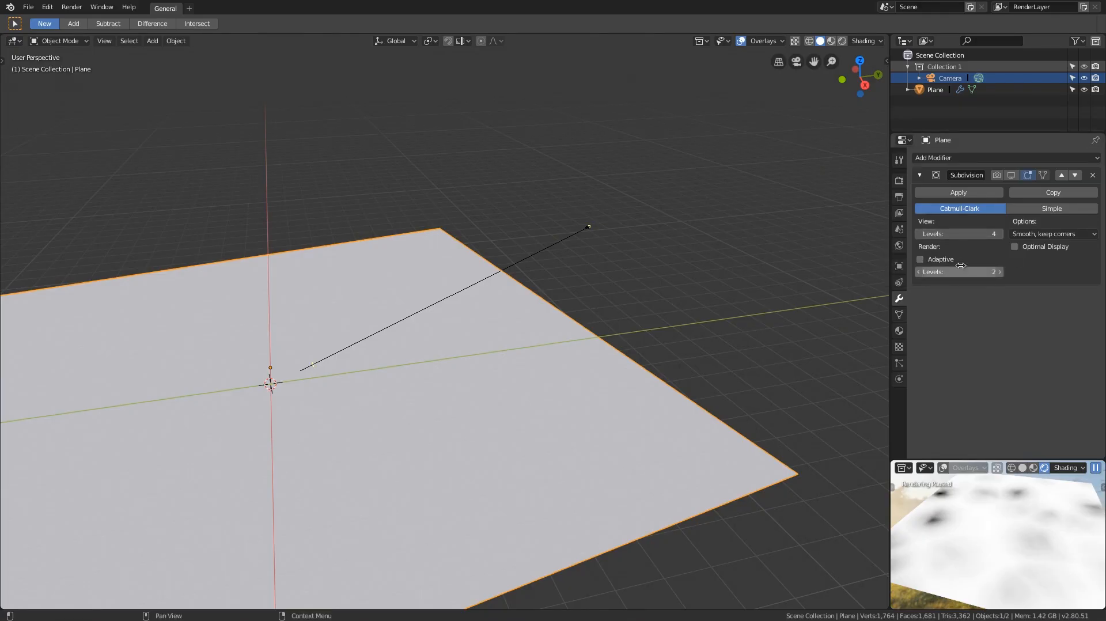
{"action": "middle_click_drag", "start_coordinate": [476, 343], "coordinate": [652, 231]}
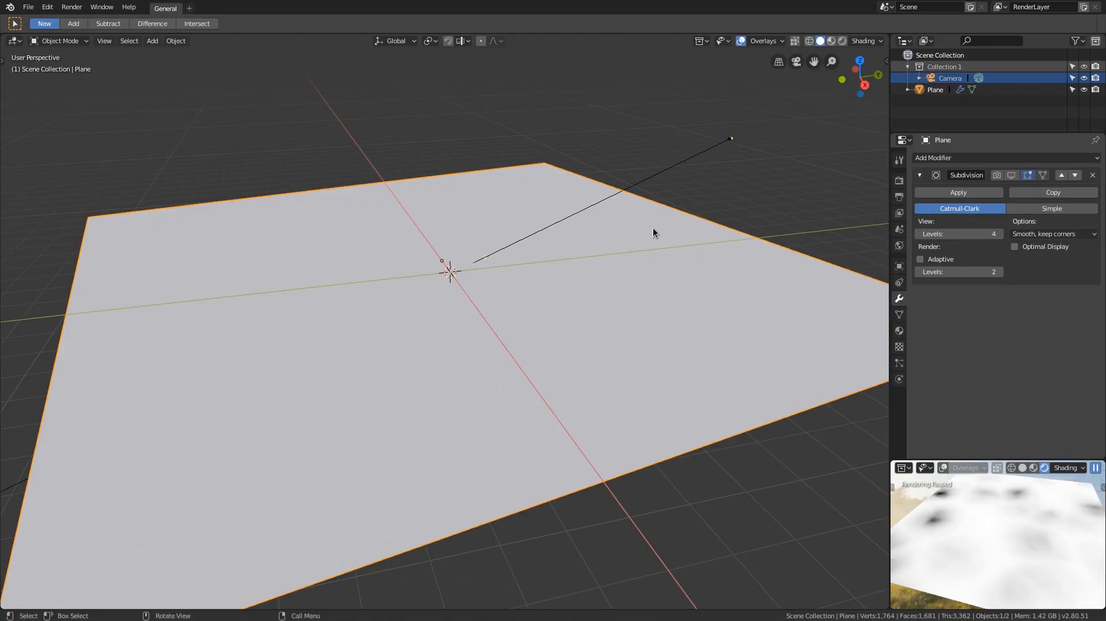
{"action": "left_click", "coordinate": [953, 230]}
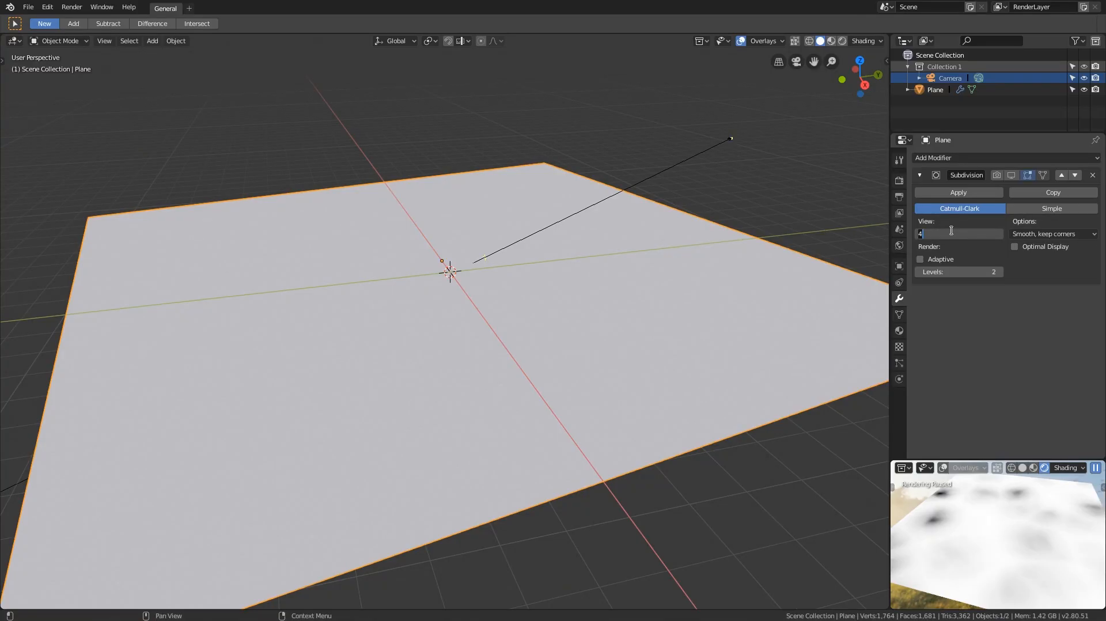
{"action": "type", "text": "5"}
{"action": "key", "text": "Return"}
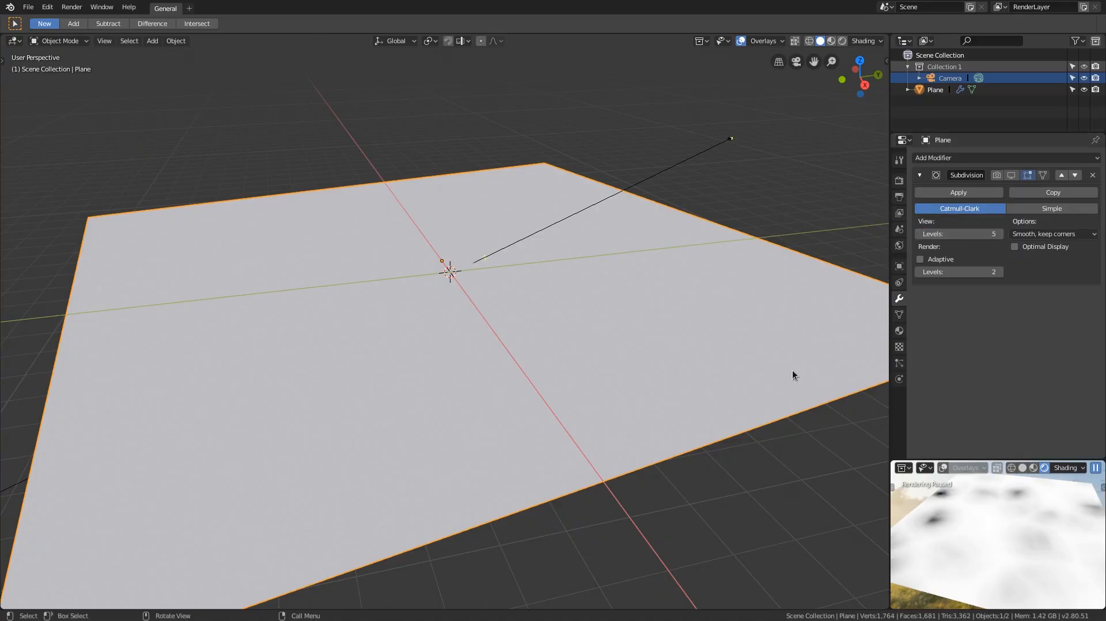
{"action": "middle_click_drag", "start_coordinate": [539, 261], "coordinate": [521, 316], "text": "shift"}
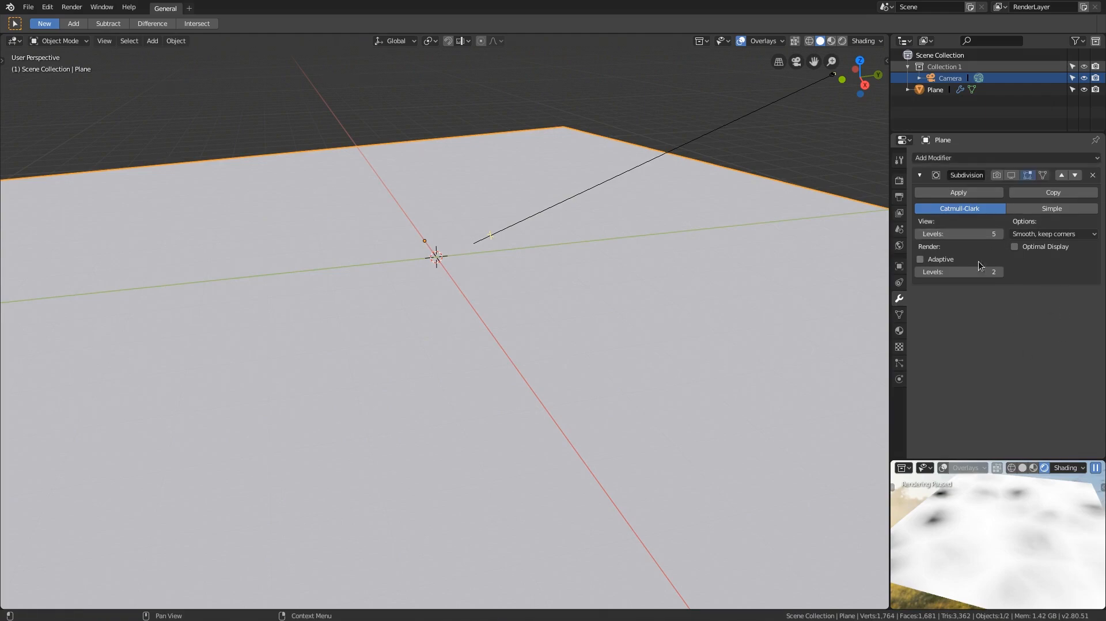
{"action": "left_click", "coordinate": [962, 271]}
{"action": "type", "text": "5"}
{"action": "key", "text": "Return"}
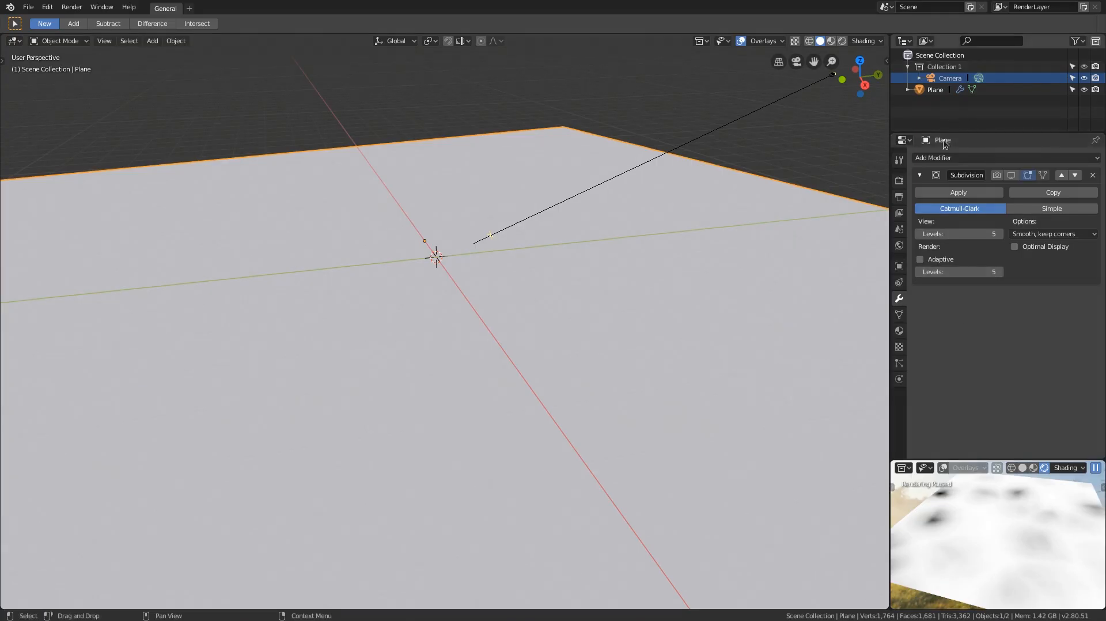
Add a Displace modifier to the plane with a new texture named true-displacement
{"action": "left_click", "coordinate": [944, 158]}
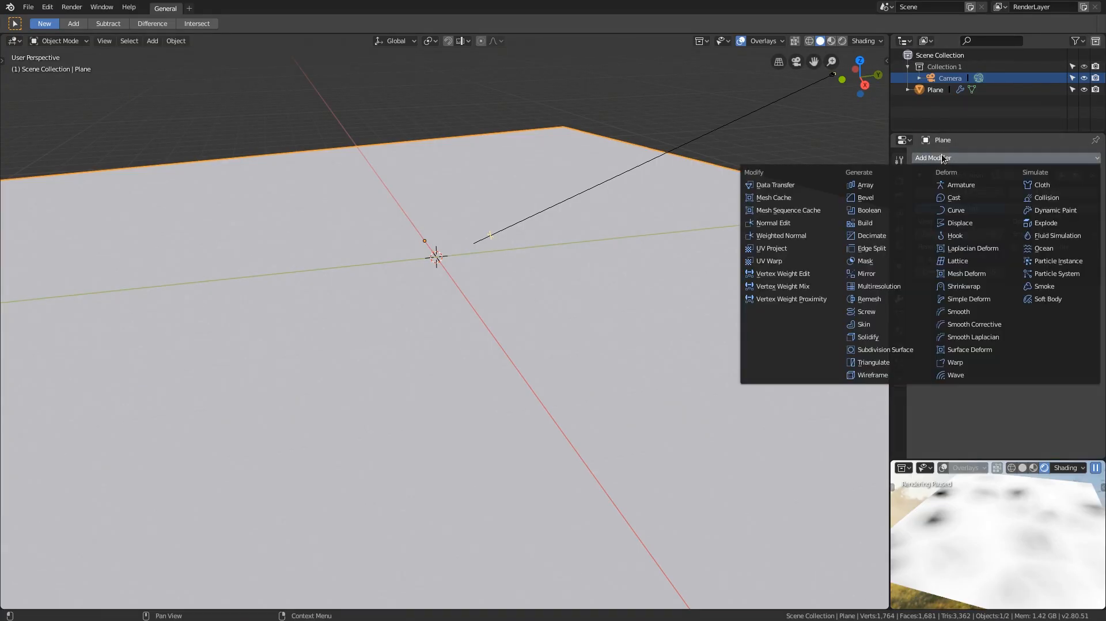
{"action": "left_click", "coordinate": [987, 223]}
{"action": "left_click", "coordinate": [997, 331]}
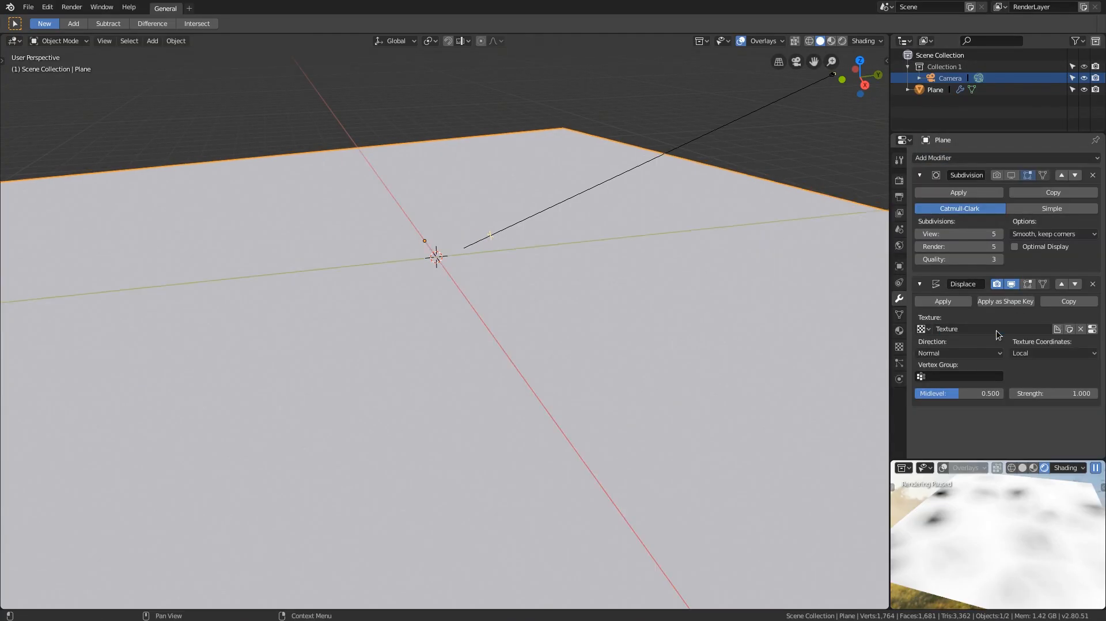
{"action": "left_click", "coordinate": [996, 331]}
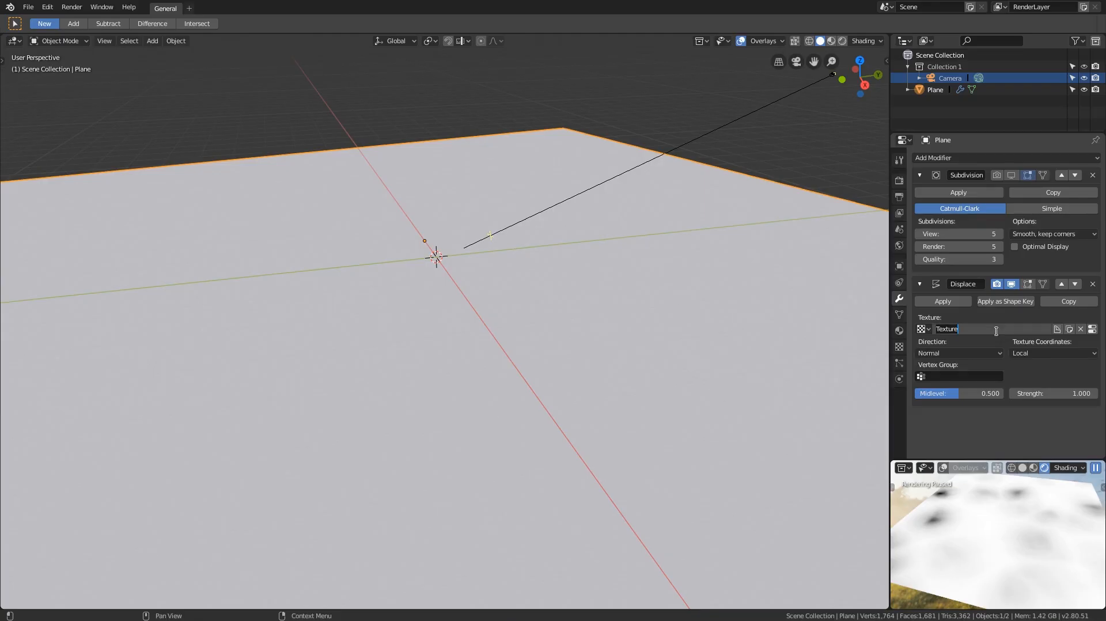
{"action": "type", "text": "true-displacement"}
{"action": "key", "text": "Return"}
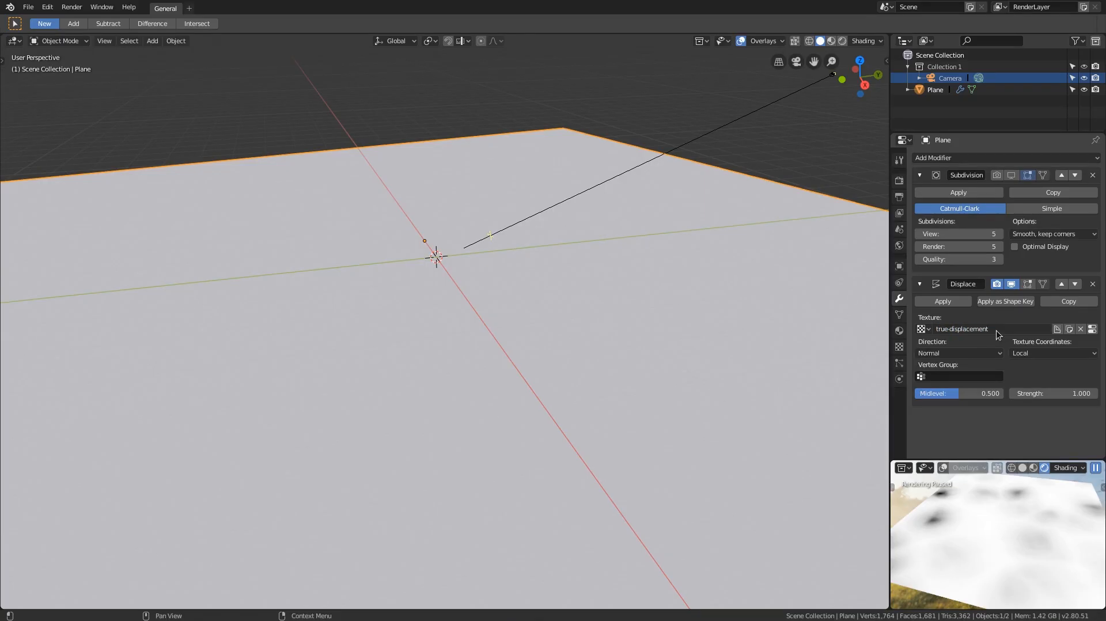
Load disp-bake.exr as the image of the true-displacement texture
{"action": "left_click", "coordinate": [1091, 329]}
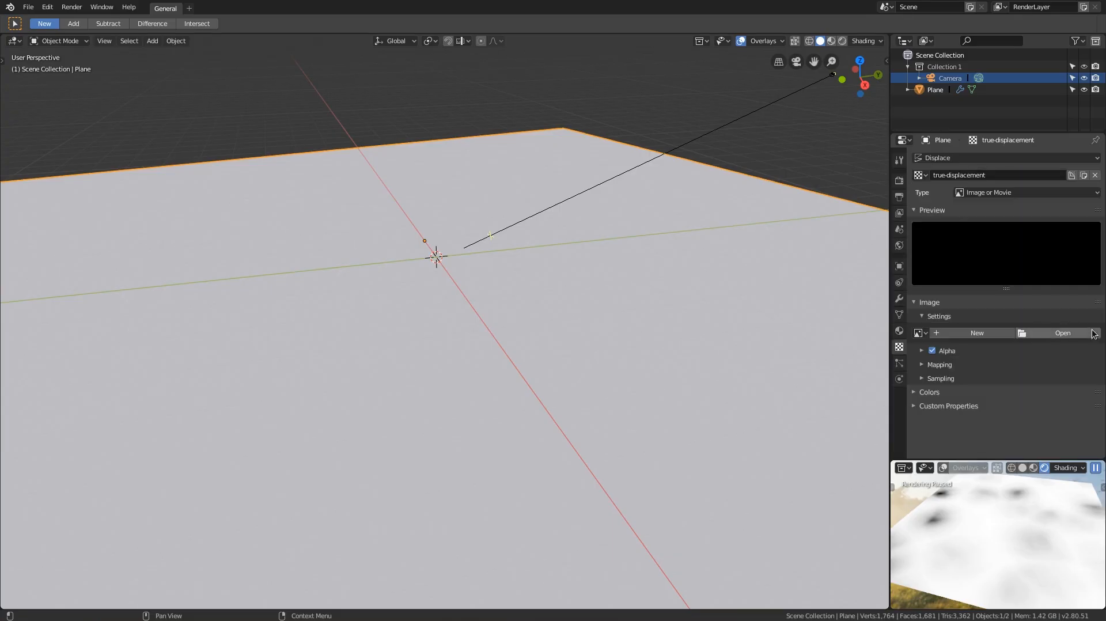
{"action": "left_click", "coordinate": [1046, 331]}
{"action": "left_click", "coordinate": [178, 94]}
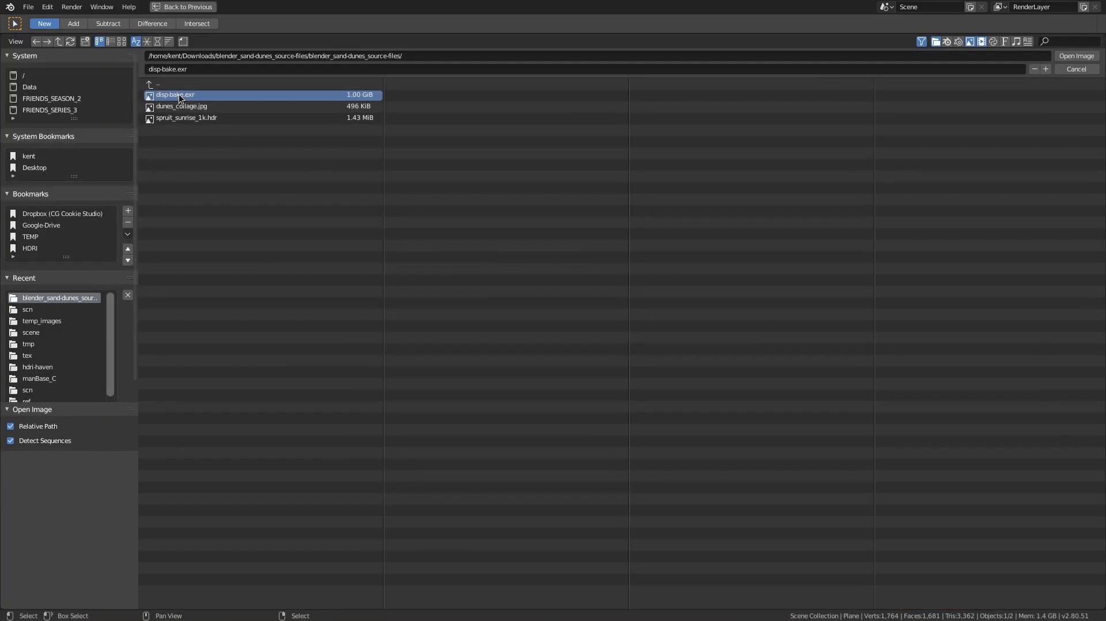
{"action": "double_click", "coordinate": [179, 94]}
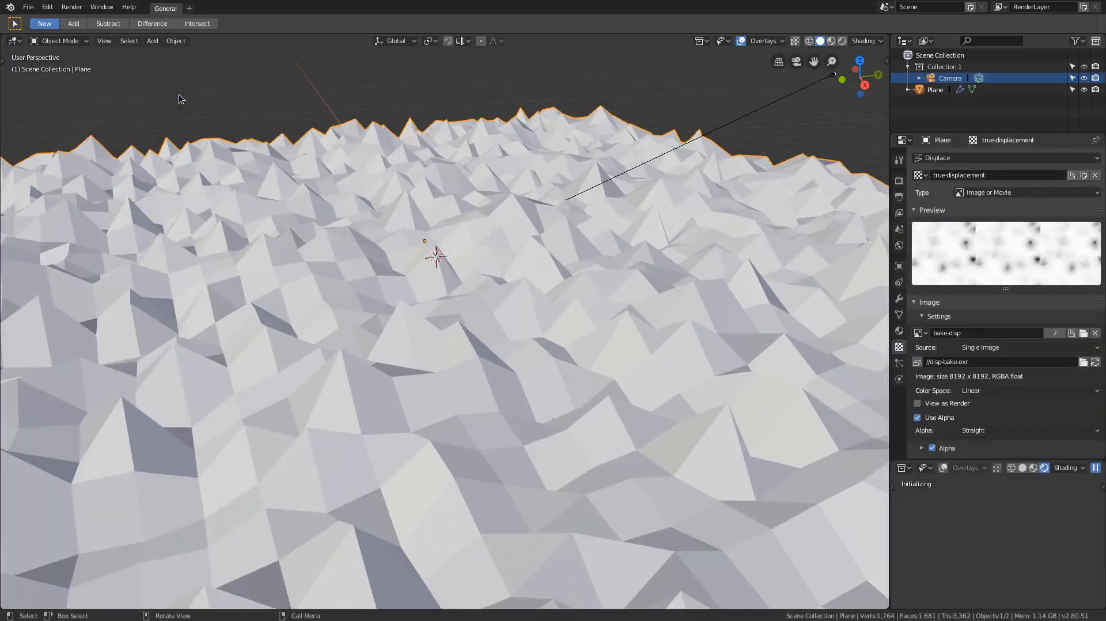
Set the Displace modifier's texture coordinates to UV, enable the Subdivision modifier in the viewport and inspect the displaced mesh
{"action": "left_click", "coordinate": [899, 297]}
{"action": "left_click", "coordinate": [1037, 347]}
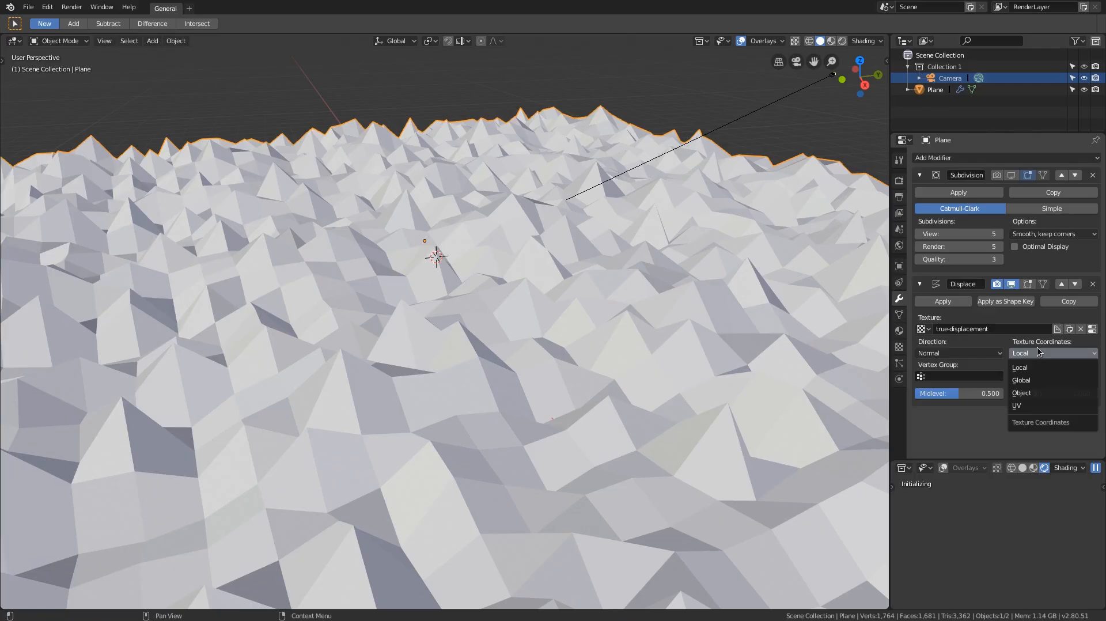
{"action": "left_click", "coordinate": [1033, 405]}
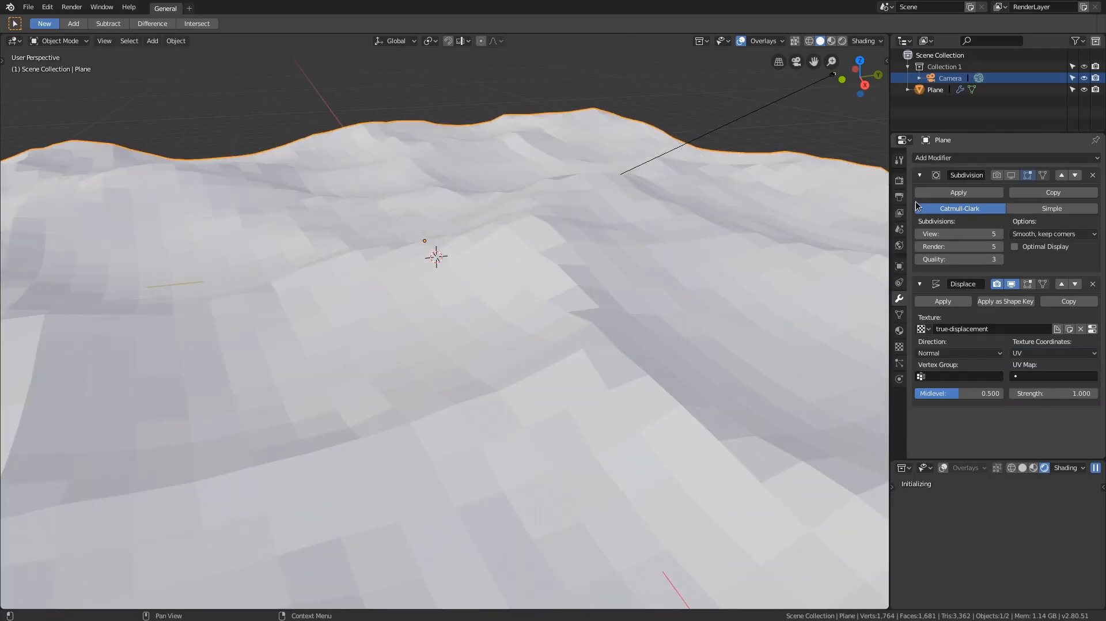
{"action": "left_click", "coordinate": [1012, 176]}
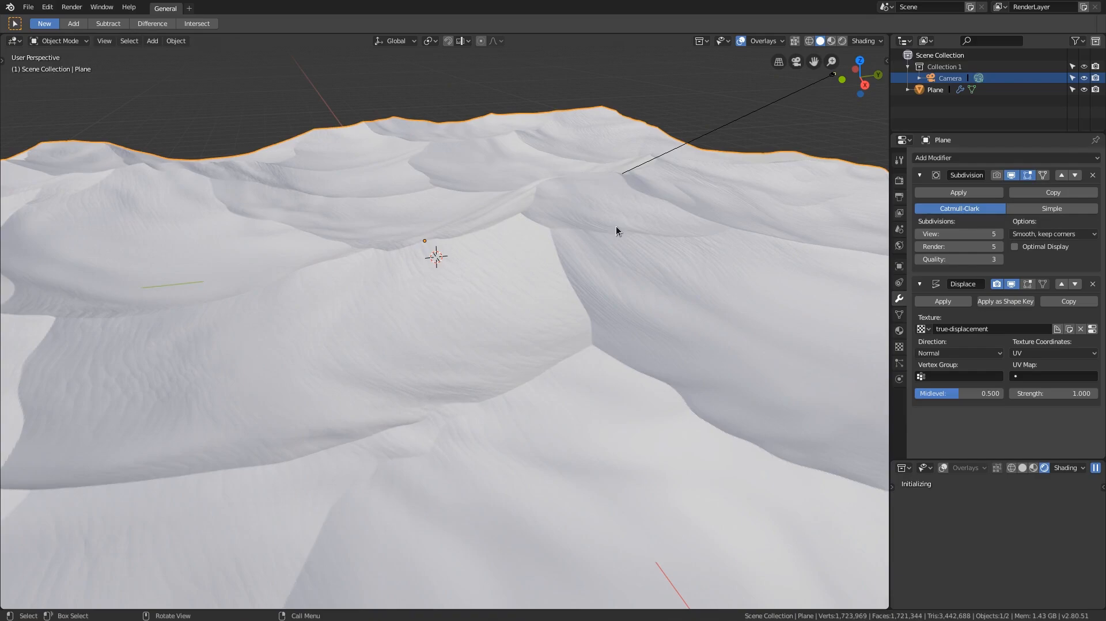
{"action": "middle_click_drag", "start_coordinate": [618, 243], "coordinate": [587, 249]}
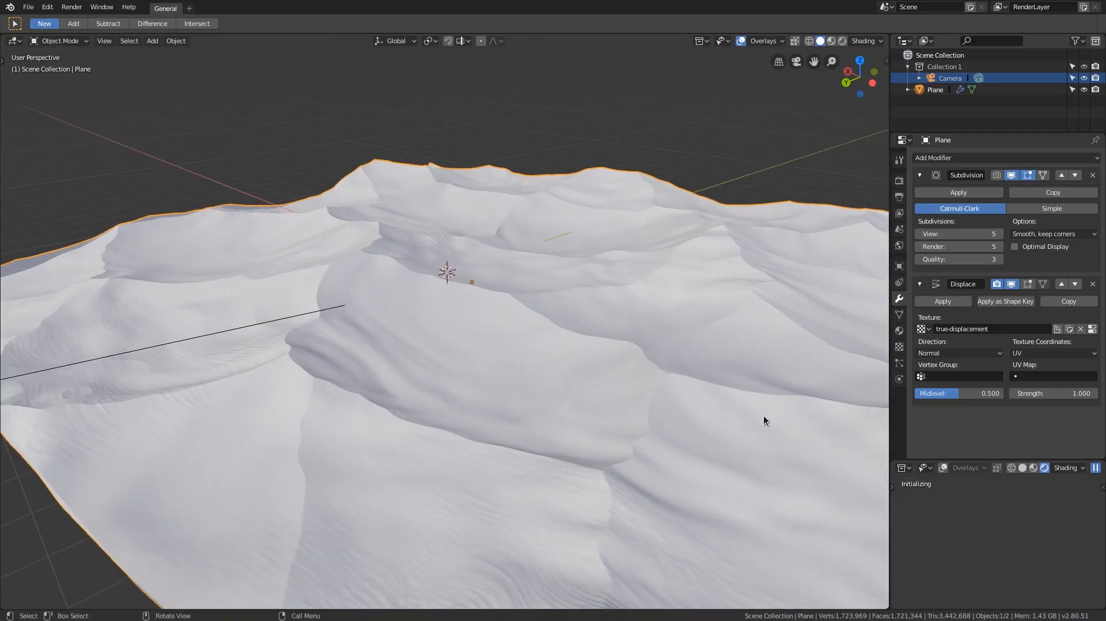
Resume the rendered preview and connect the Principled BSDF to the Material Output's surface in the Shader Editor
{"action": "left_click", "coordinate": [1097, 468]}
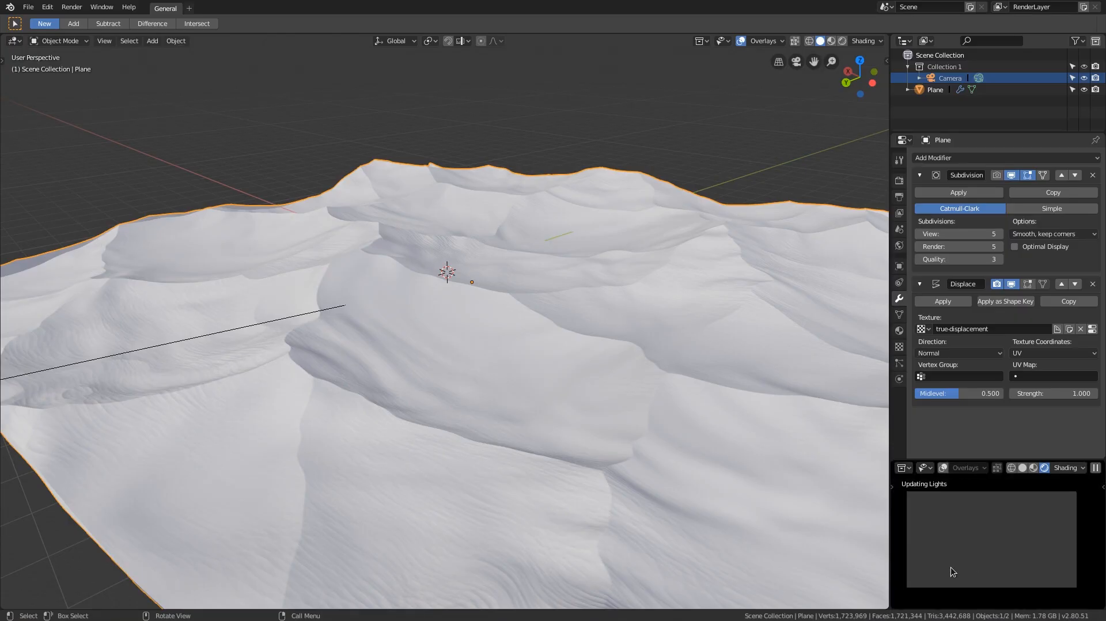
{"action": "left_click", "coordinate": [14, 41]}
{"action": "left_click", "coordinate": [41, 123]}
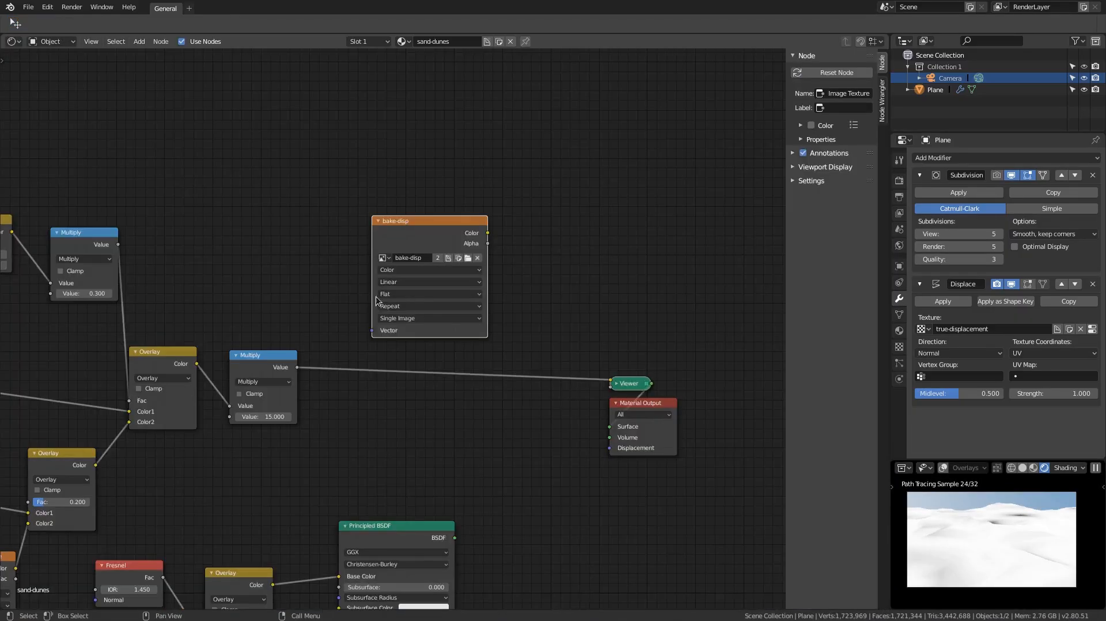
{"action": "left_click", "coordinate": [421, 529], "text": "ctrl+shift"}
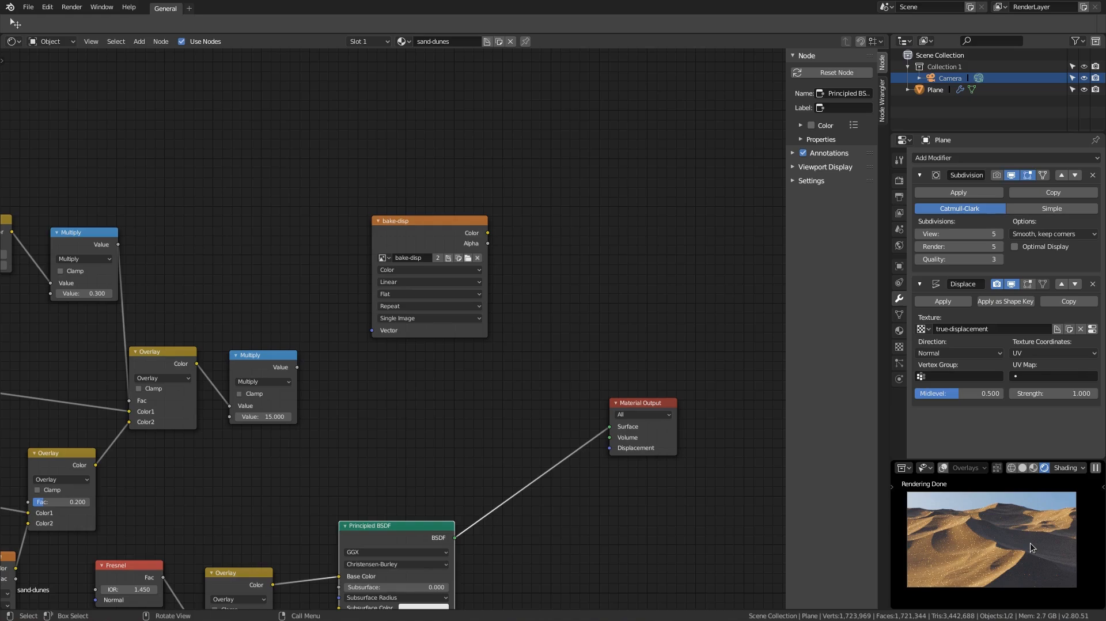
Set the Displace modifier's direction to RGB to XYZ
{"action": "left_click", "coordinate": [953, 354]}
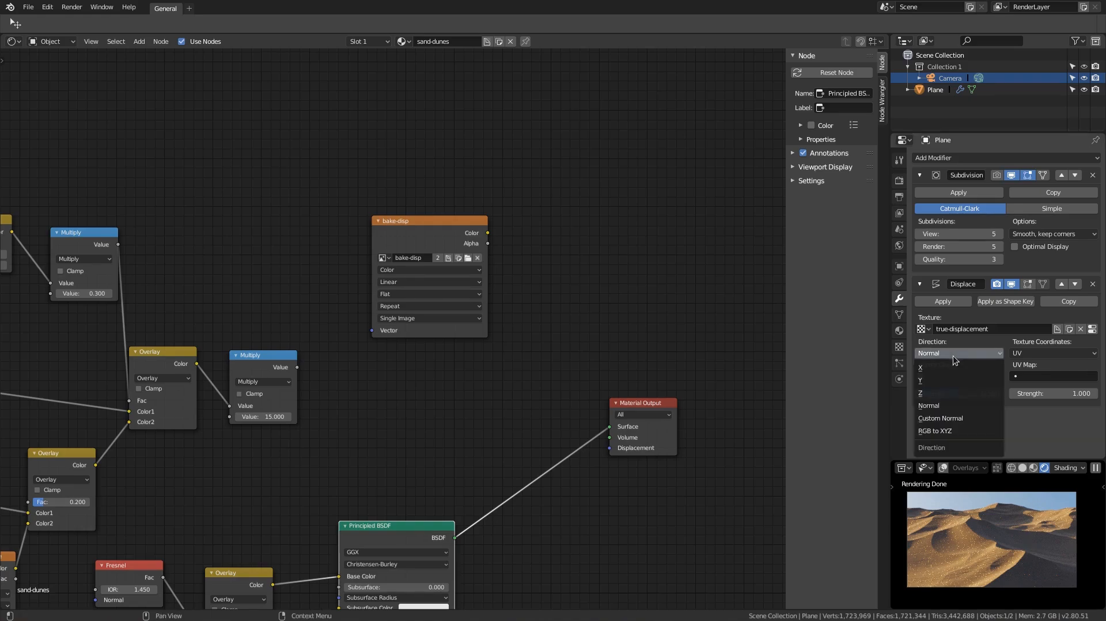
{"action": "left_click", "coordinate": [933, 433]}
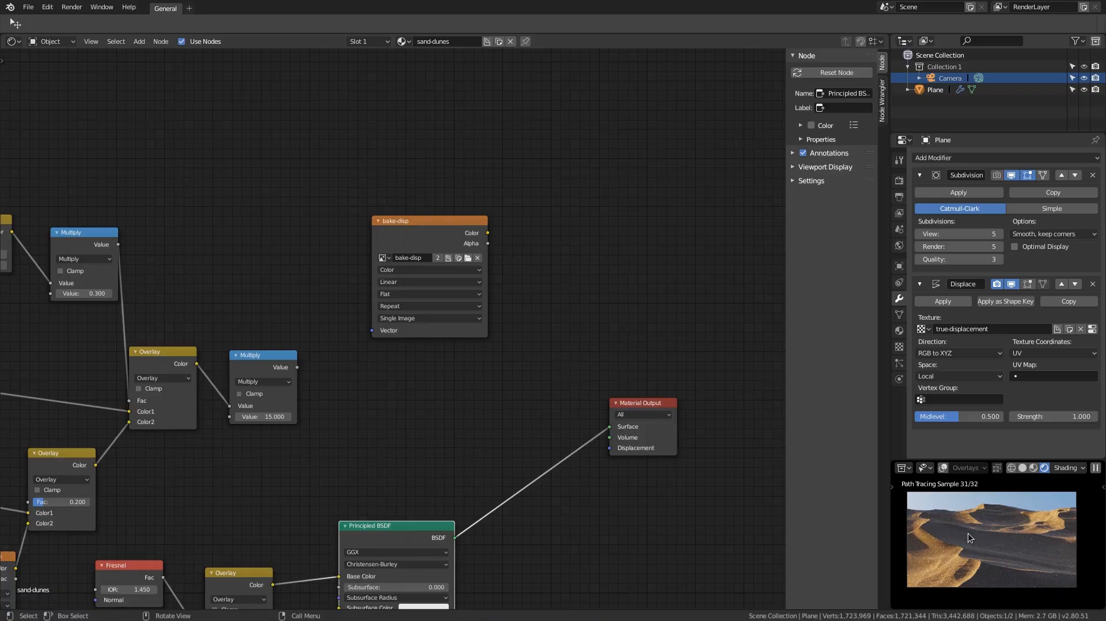
Set the Cycles render samples to 64
{"action": "left_click", "coordinate": [899, 182]}
{"action": "scroll", "coordinate": [944, 231], "scroll_direction": "down", "scroll_amount": 5}
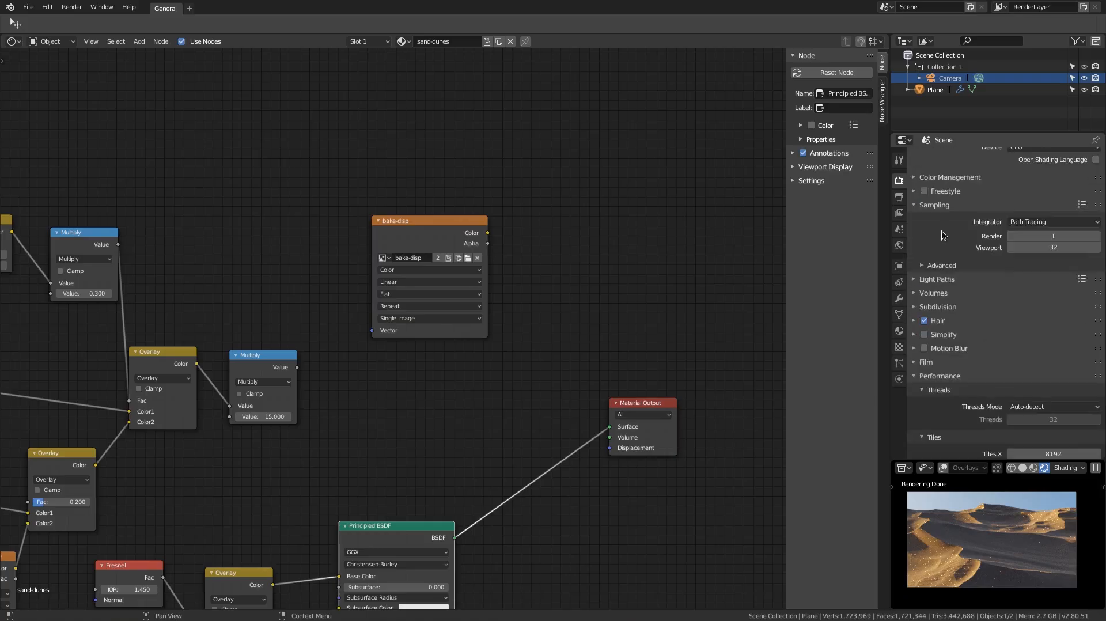
{"action": "scroll", "coordinate": [943, 235], "scroll_direction": "up", "scroll_amount": 2}
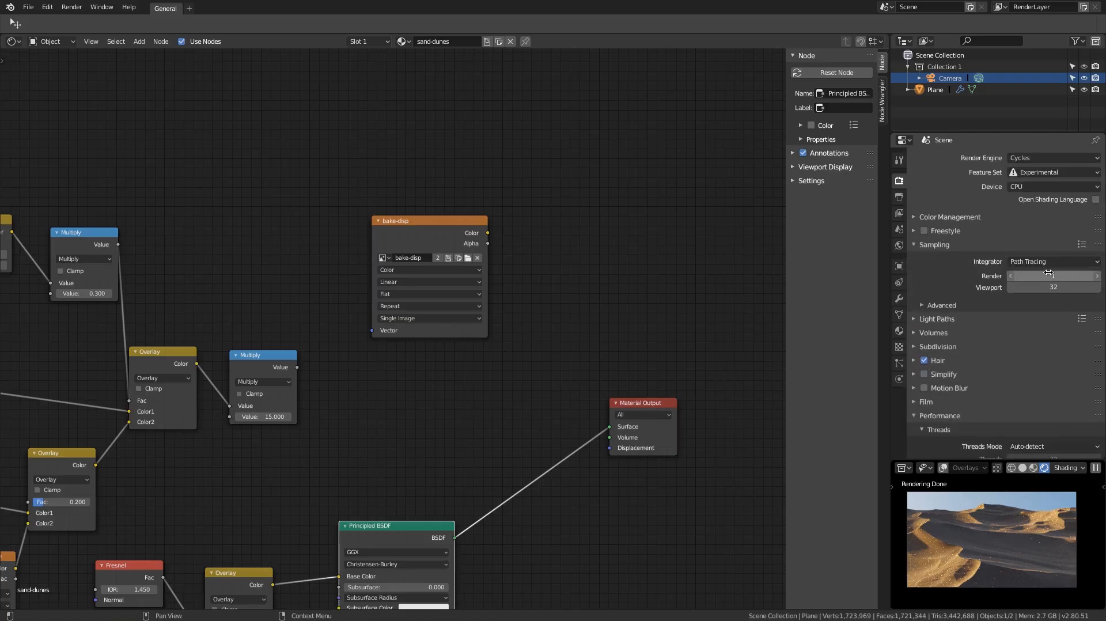
{"action": "left_click", "coordinate": [1048, 276]}
{"action": "type", "text": "64"}
{"action": "key", "text": "Return"}
Set both the X and Y render tile sizes to 64
{"action": "scroll", "coordinate": [1048, 265], "scroll_direction": "down", "scroll_amount": 12}
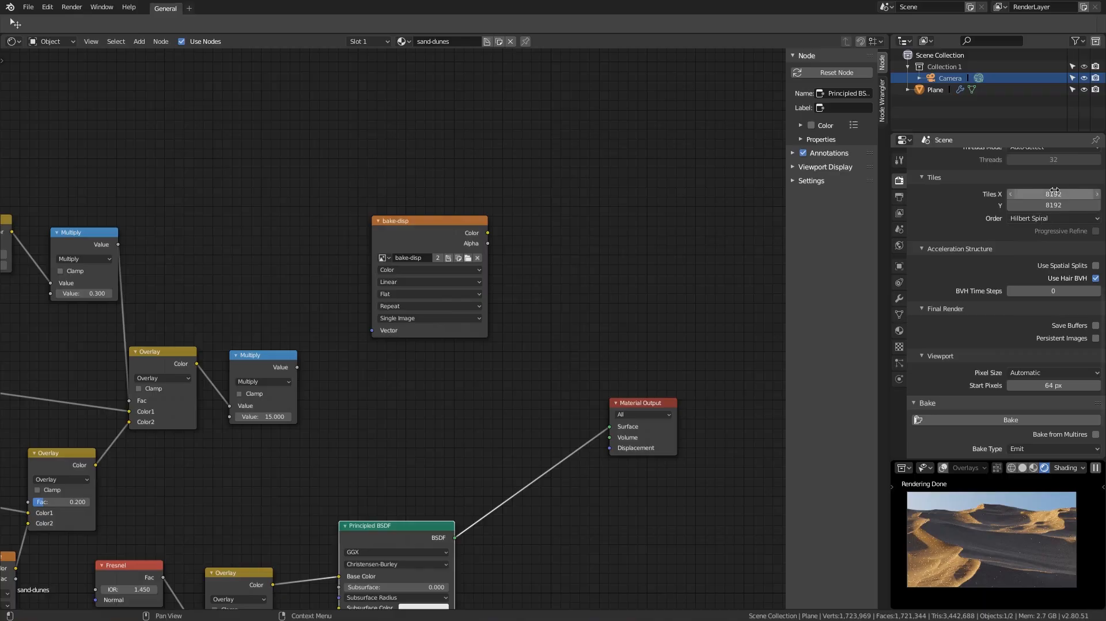
{"action": "left_click_drag", "start_coordinate": [1054, 190], "coordinate": [1041, 206]}
{"action": "type", "text": "64"}
{"action": "key", "text": "Return"}
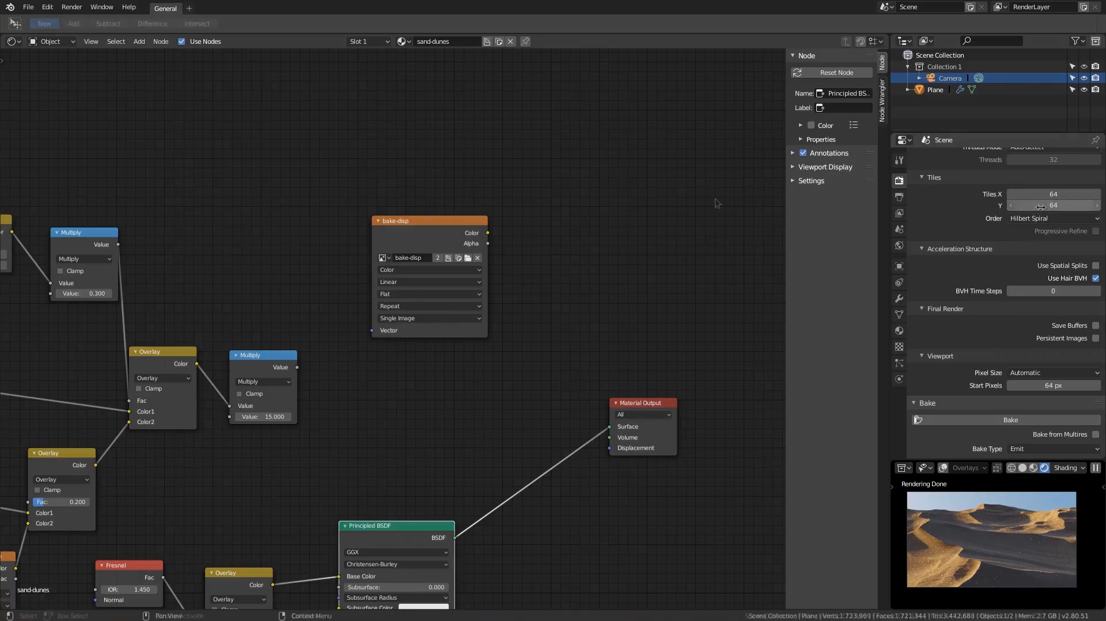
Set the Cycles render device to GPU Compute
{"action": "scroll", "coordinate": [1043, 230], "scroll_direction": "up", "scroll_amount": 10}
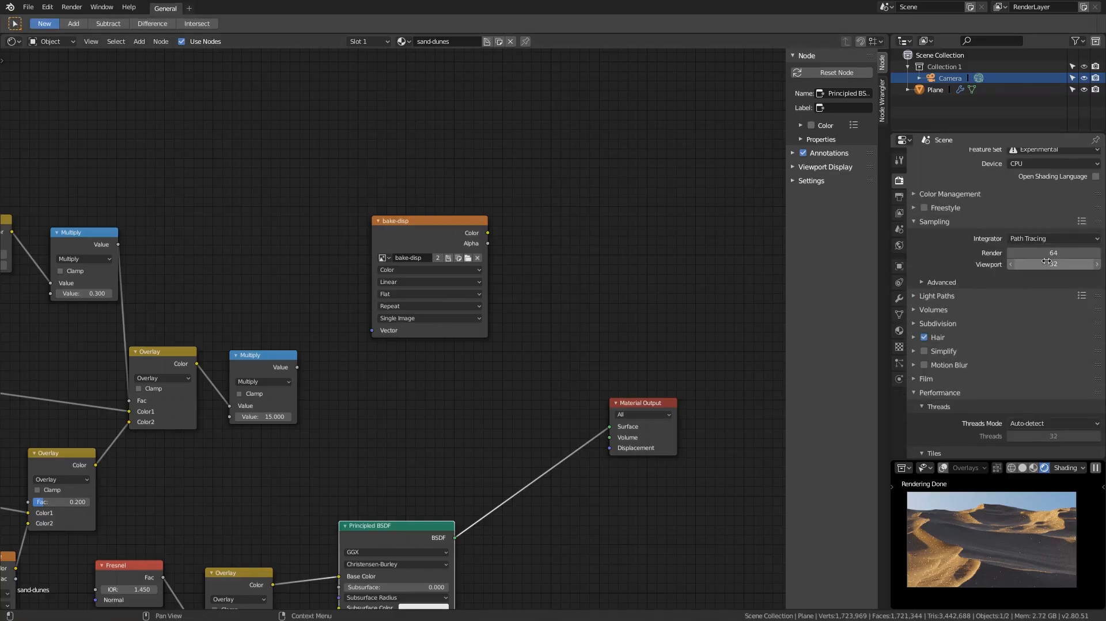
{"action": "scroll", "coordinate": [1047, 261], "scroll_direction": "up", "scroll_amount": 1}
{"action": "left_click", "coordinate": [1040, 187]}
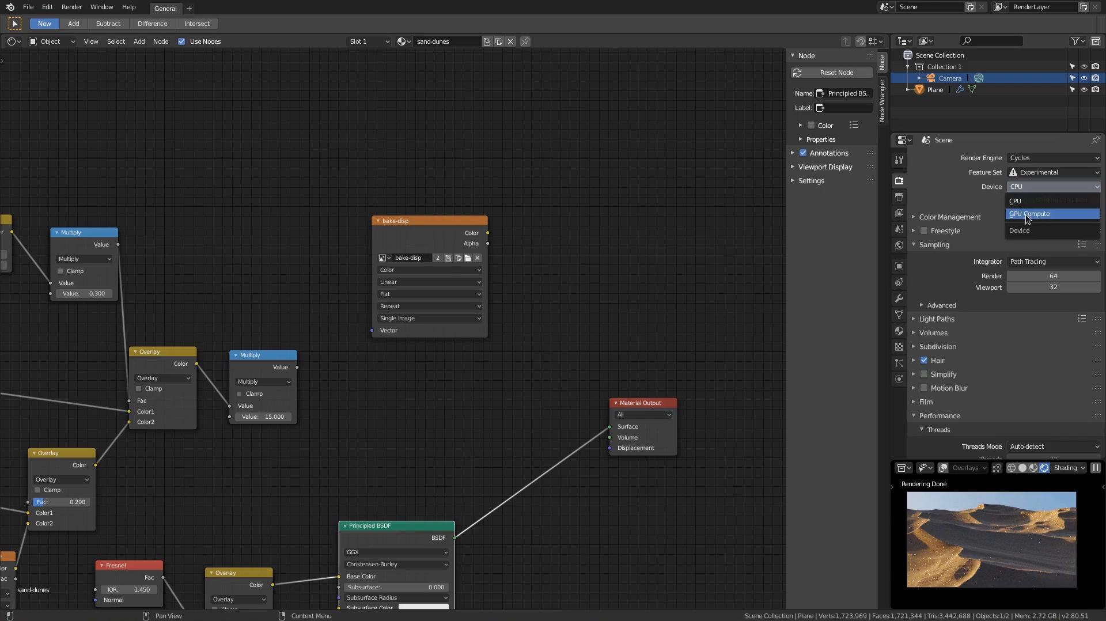
{"action": "left_click", "coordinate": [1028, 214]}
Enable the plane's Subdivision modifier for final renders and render the image
{"action": "scroll", "coordinate": [1029, 230], "scroll_direction": "down", "scroll_amount": 5}
{"action": "left_click", "coordinate": [900, 300]}
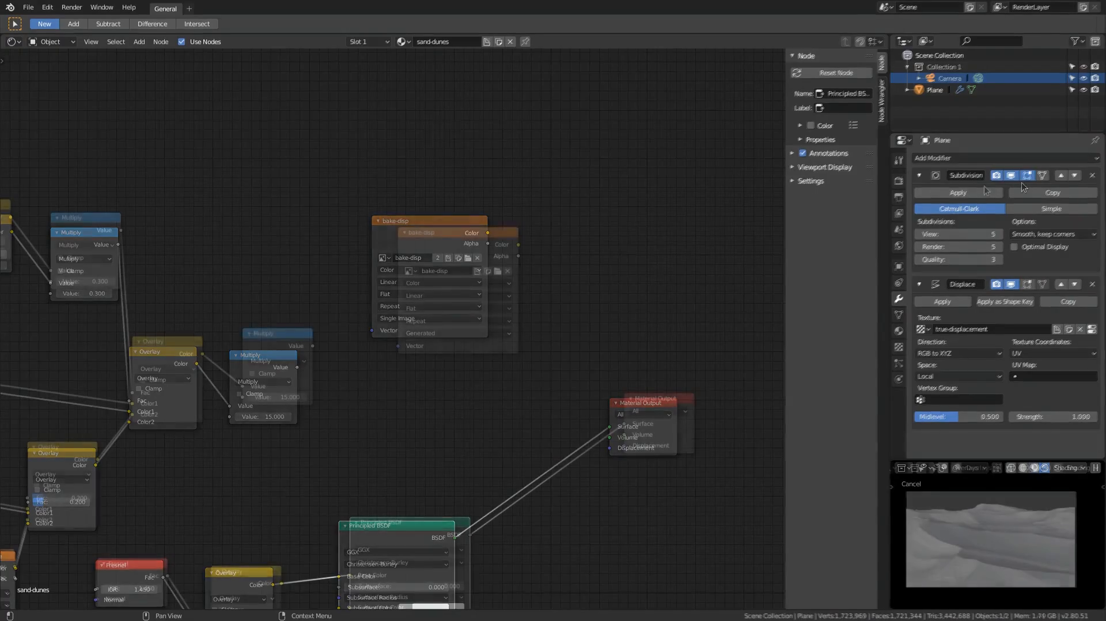
{"action": "left_click", "coordinate": [71, 8]}
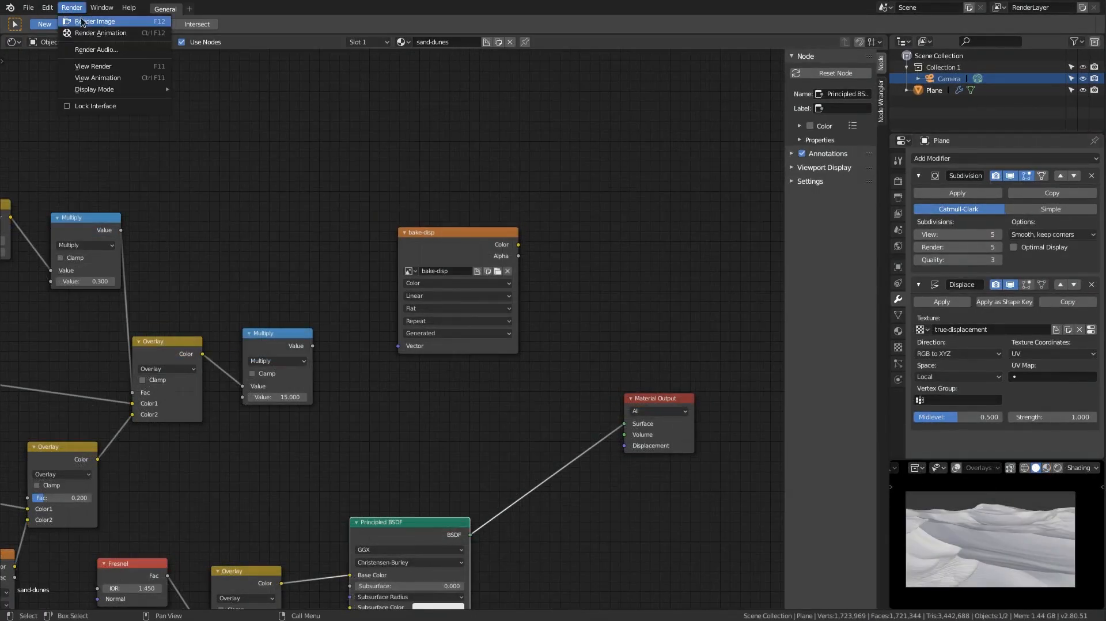
{"action": "left_click", "coordinate": [92, 21]}
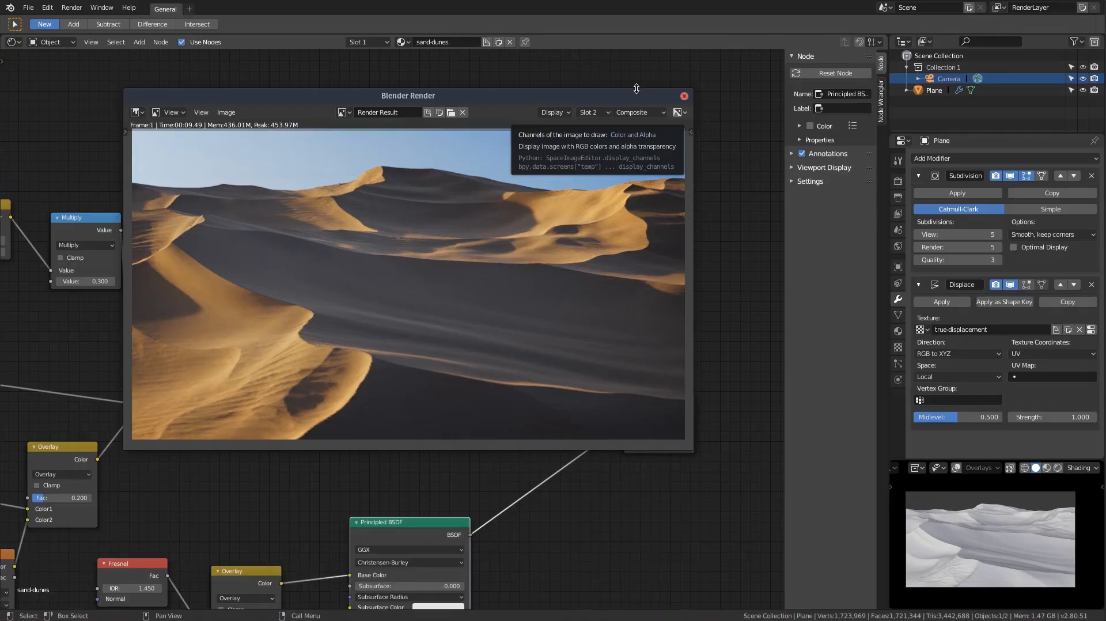
Compare the dune renders in slot 1 and slot 2 by switching between them
{"action": "left_click", "coordinate": [593, 113]}
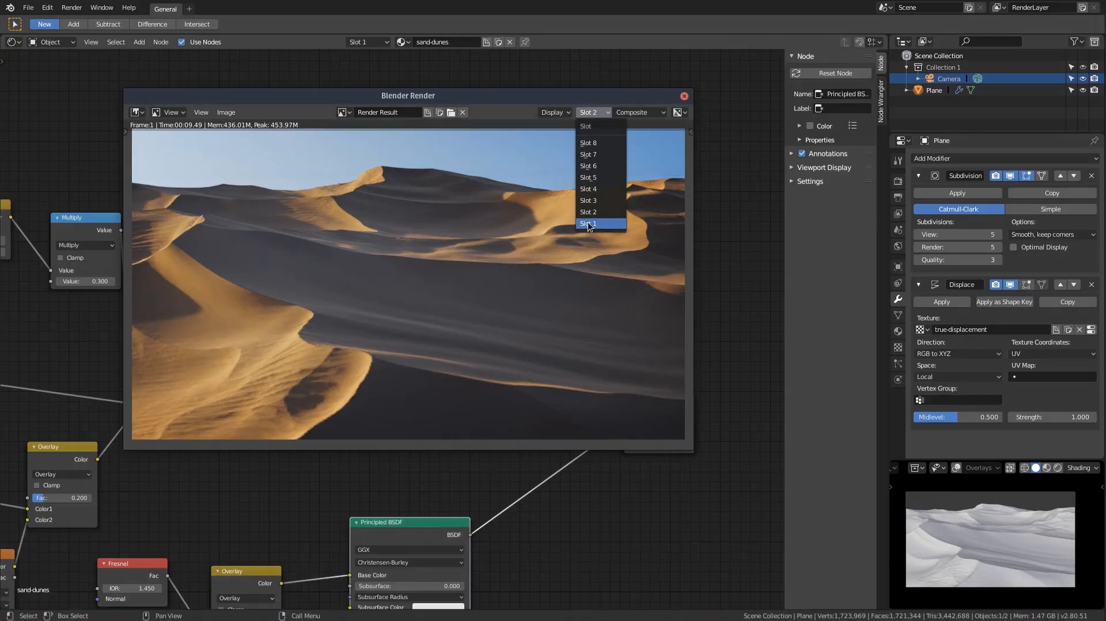
{"action": "left_click", "coordinate": [588, 223]}
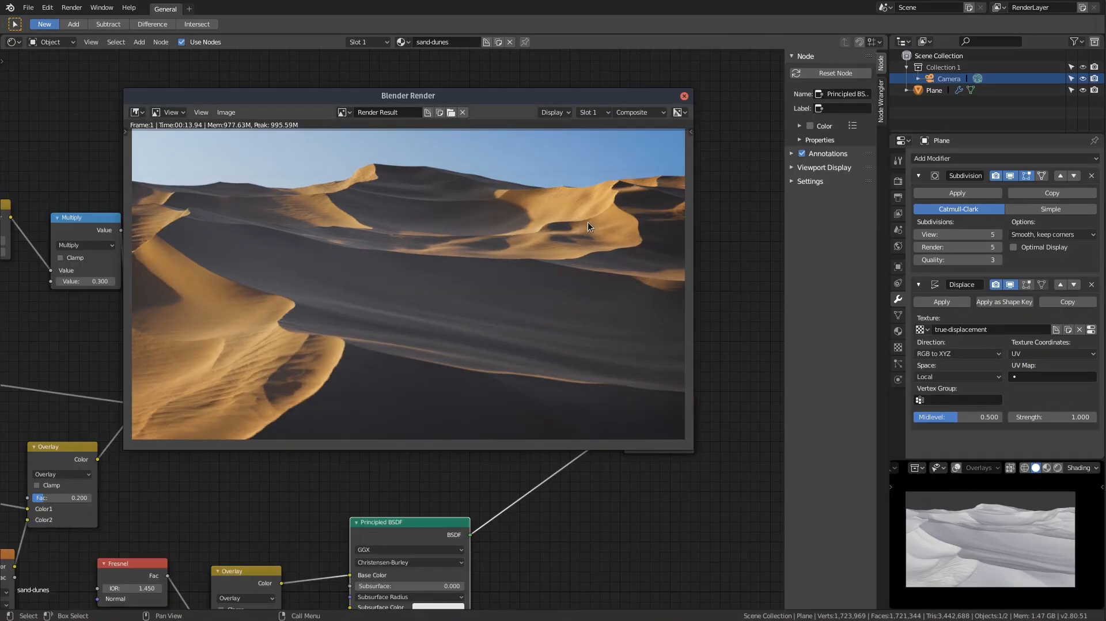
{"action": "key", "text": "j"}
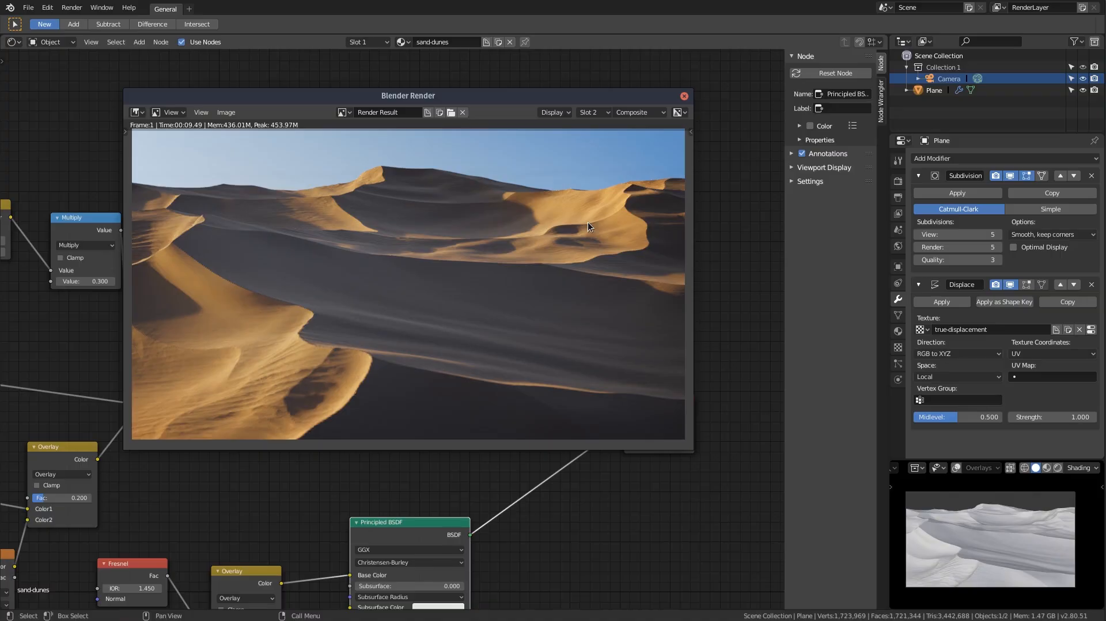
{"action": "key", "text": "j"}
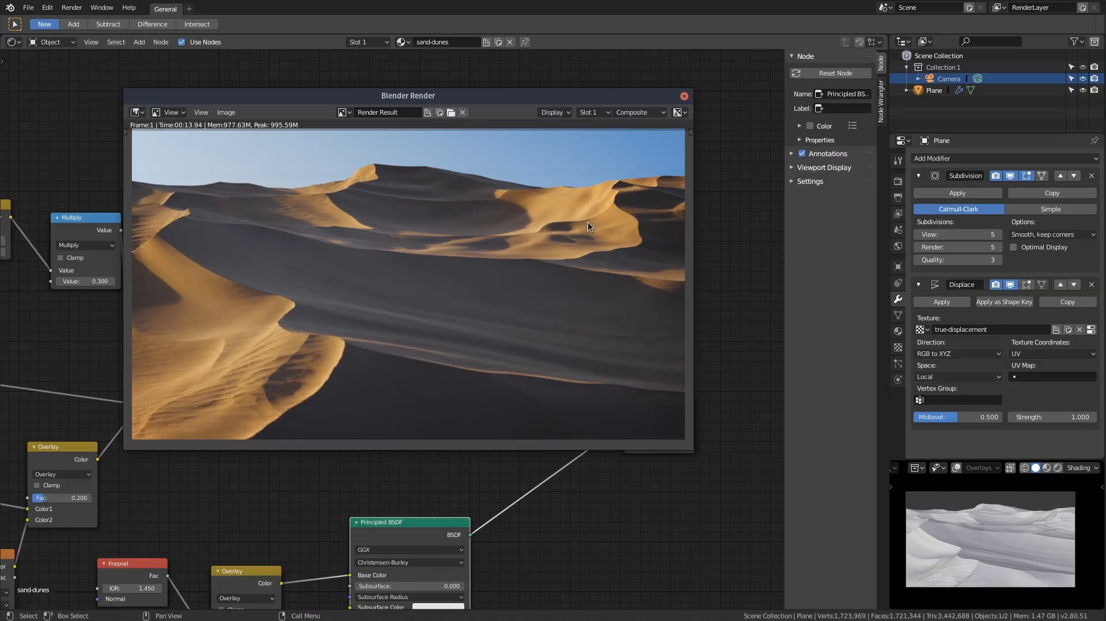
{"action": "key", "text": "j"}
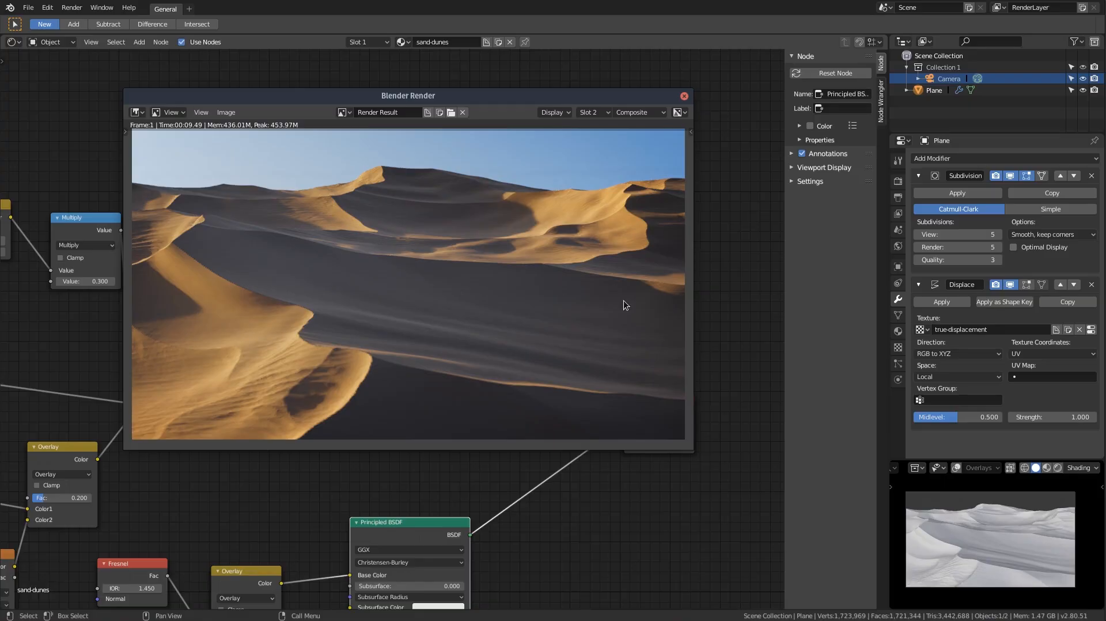
Set the Displace modifier's strength to 1.1 and render the image again into slot 2
{"action": "left_click", "coordinate": [1053, 421]}
{"action": "type", "text": "1.1"}
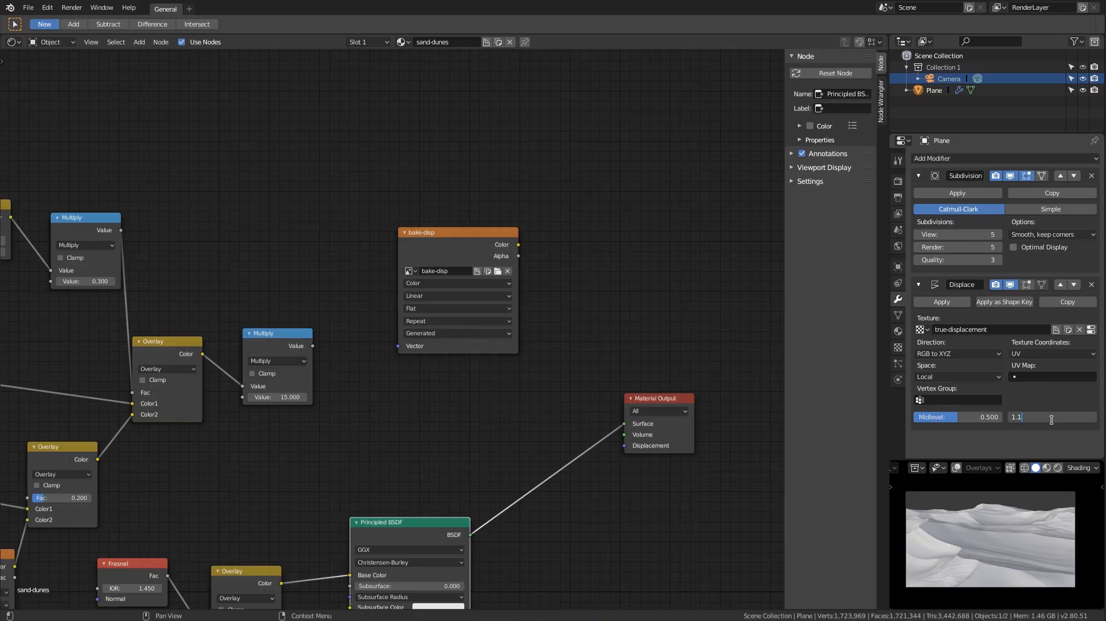
{"action": "key", "text": "Return"}
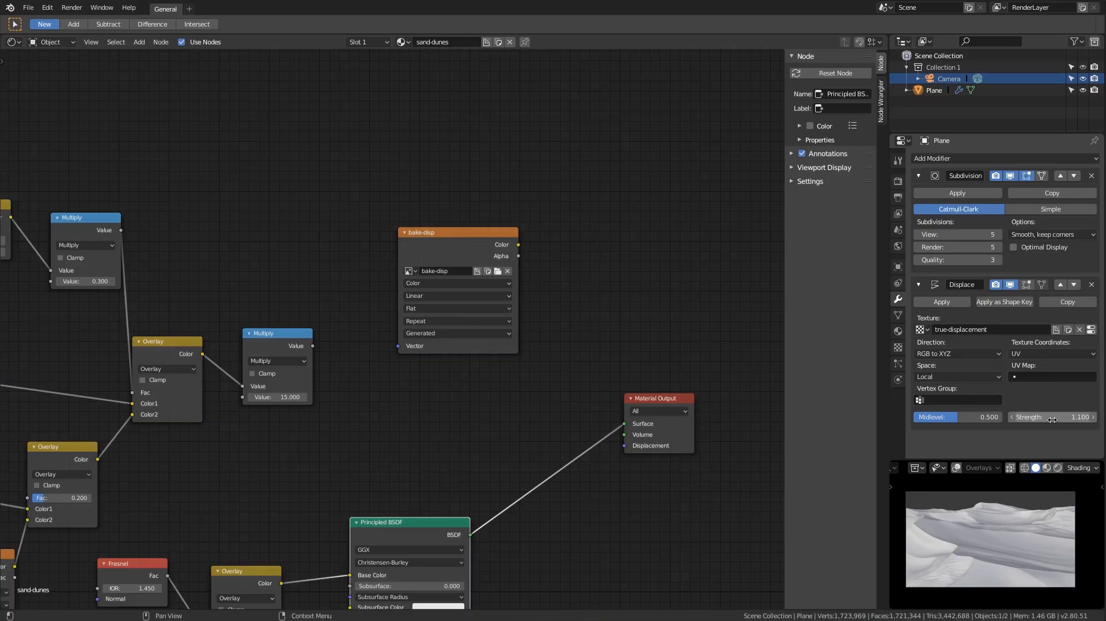
{"action": "left_click", "coordinate": [71, 7]}
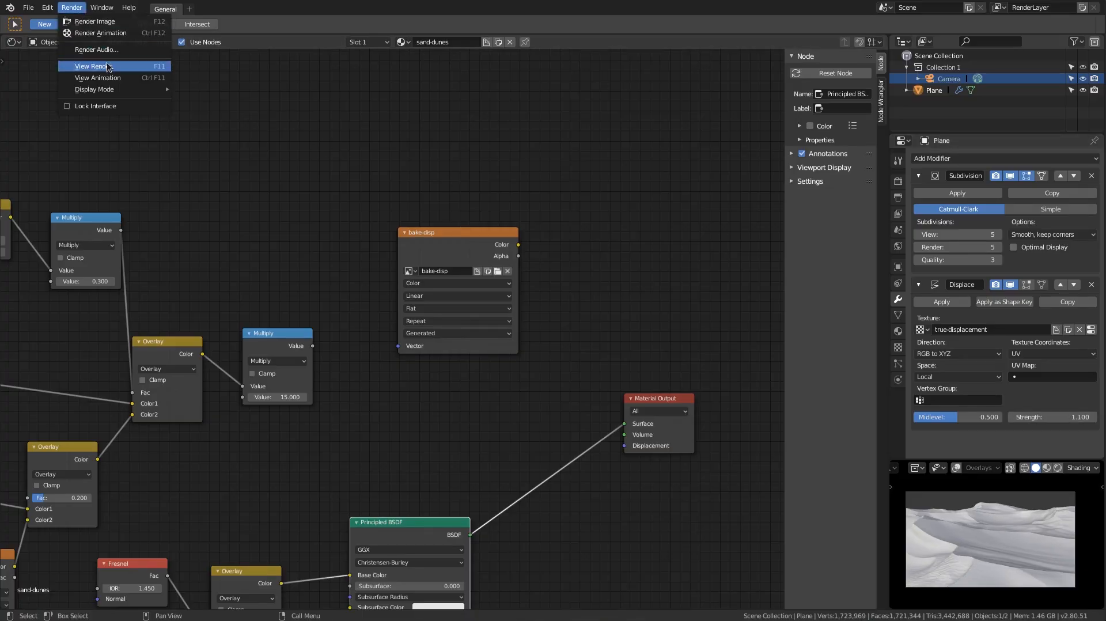
{"action": "left_click", "coordinate": [107, 66]}
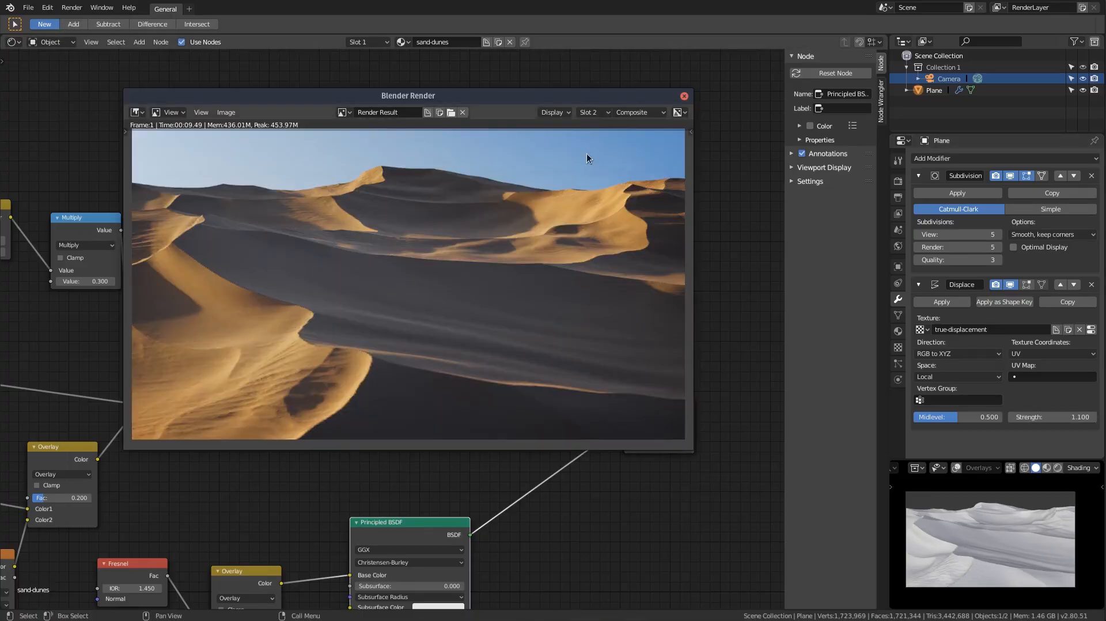
{"action": "left_click", "coordinate": [72, 8]}
{"action": "left_click", "coordinate": [86, 21]}
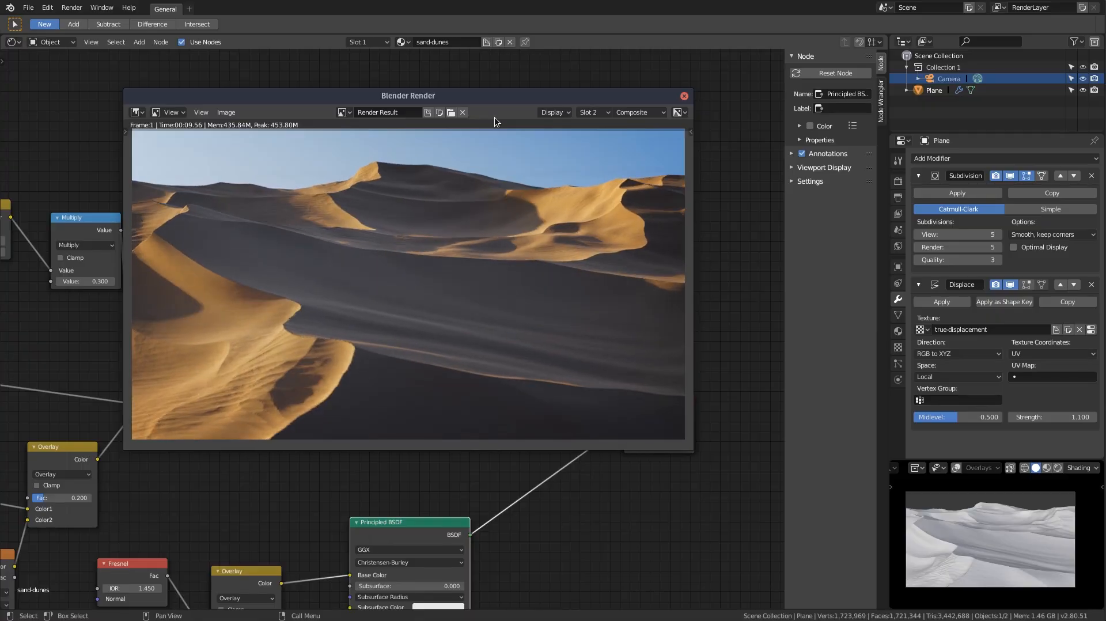
Compare the strength 1.1 render in slot 2 with the slot 1 render and close the render window
{"action": "key", "text": "j"}
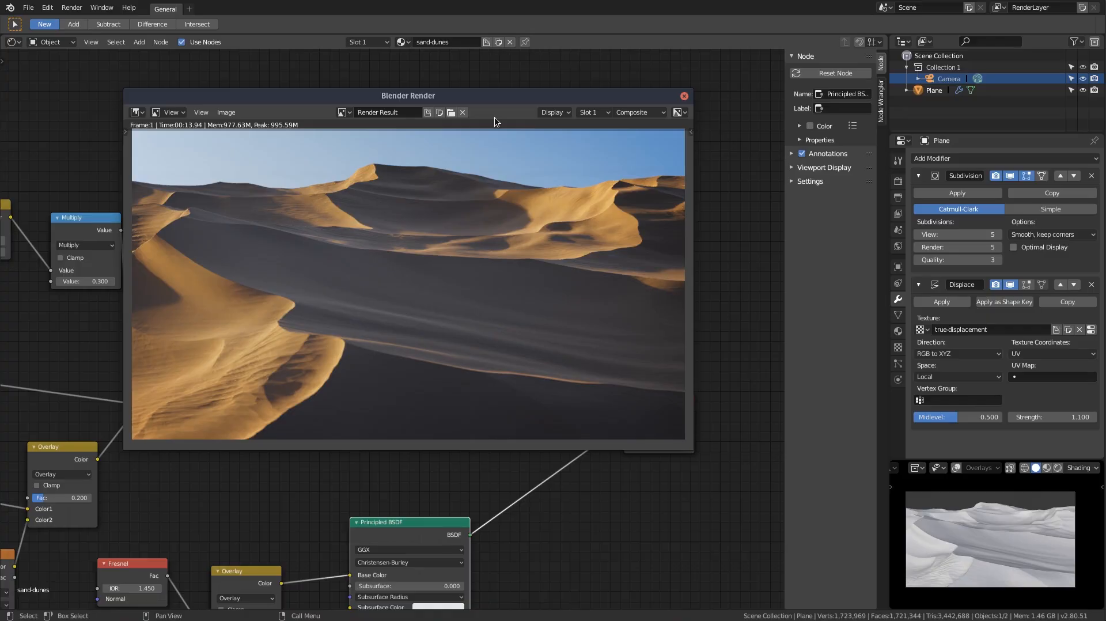
{"action": "key", "text": "j"}
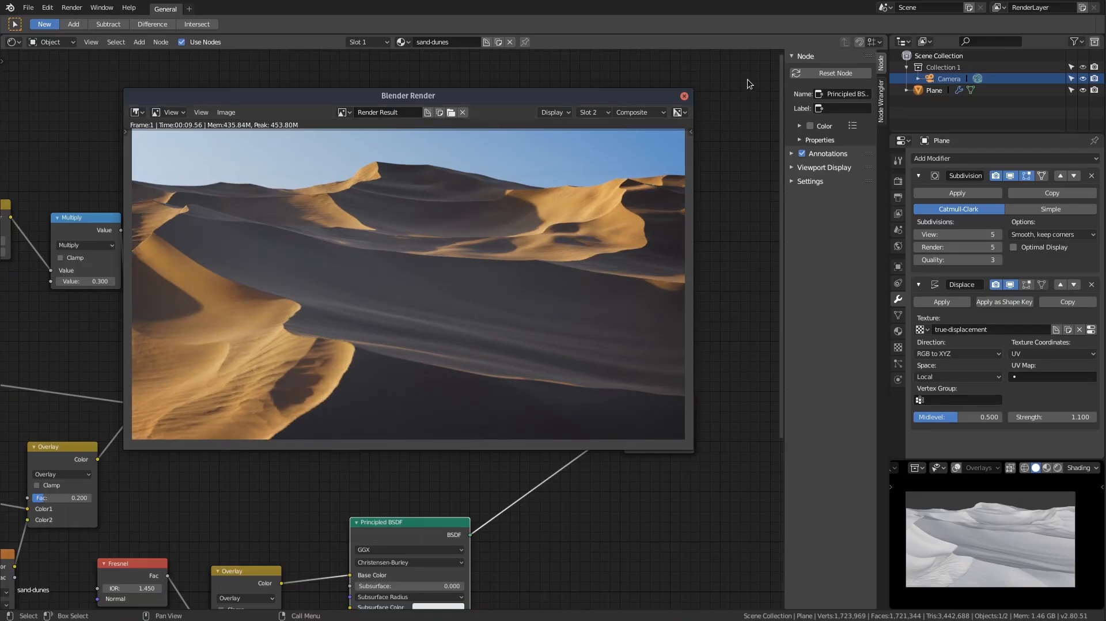
{"action": "key", "text": "F11"}
Switch the shader node area to a 3D Viewport showing the displaced dune plane
{"action": "left_click", "coordinate": [13, 42]}
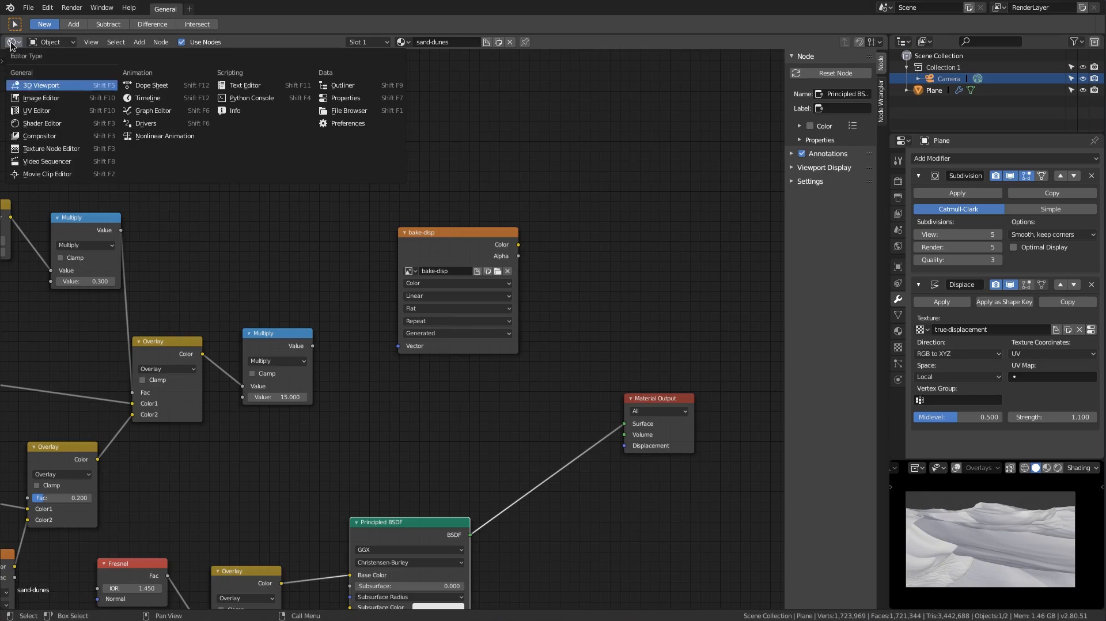
{"action": "left_click", "coordinate": [40, 48]}
{"action": "middle_click_drag", "start_coordinate": [559, 285], "coordinate": [553, 314], "text": "ctrl"}
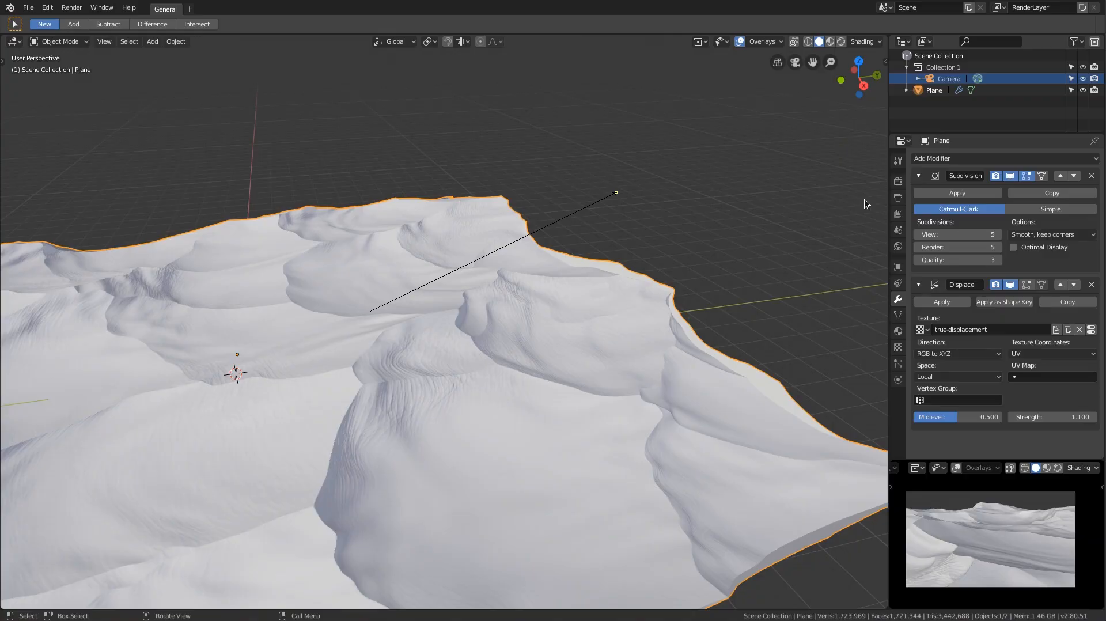
Add a Decimate modifier to the plane after Displace and set its Collapse ratio to 0.1
{"action": "left_click", "coordinate": [954, 159]}
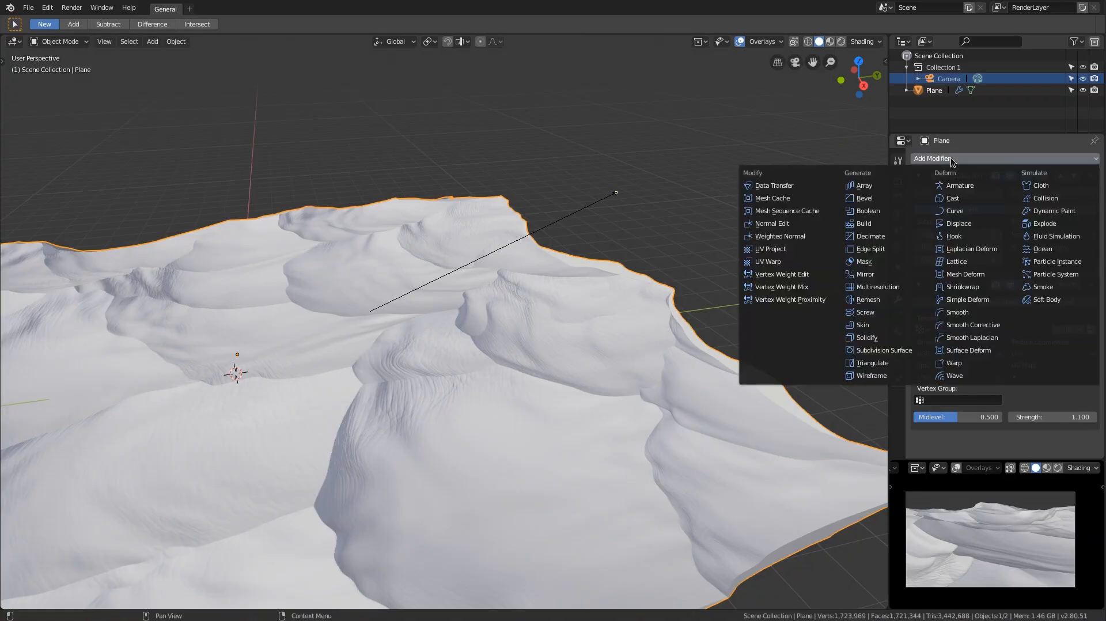
{"action": "left_click", "coordinate": [897, 237]}
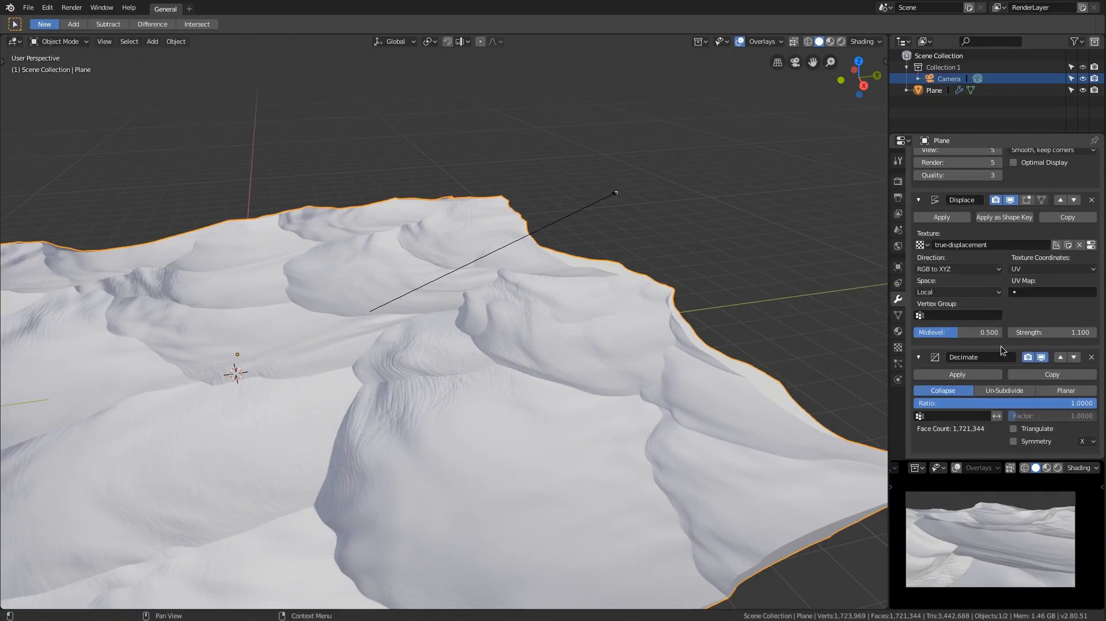
{"action": "left_click", "coordinate": [972, 403]}
{"action": "type", "text": ".1"}
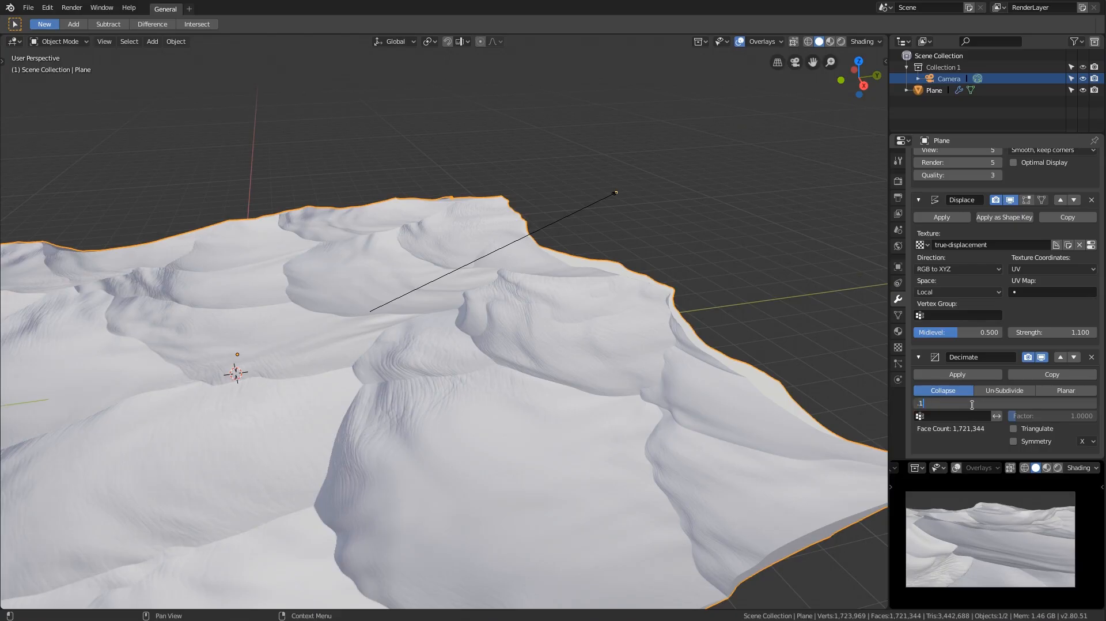
{"action": "key", "text": "Return"}
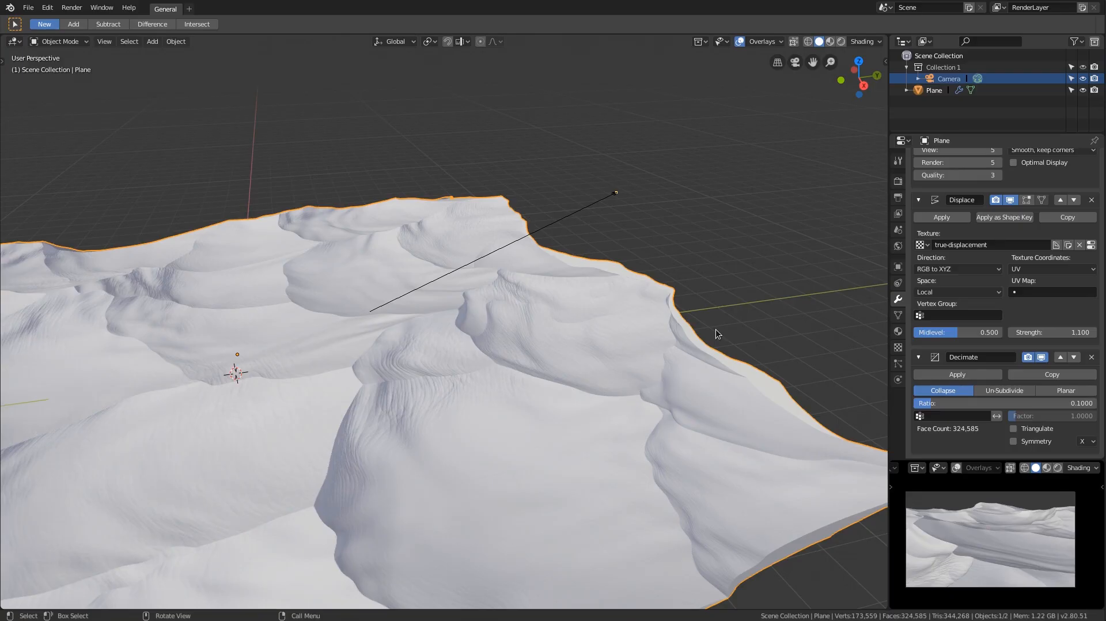
Convert the plane to a plain mesh so that its whole modifier stack is applied
{"action": "left_click", "coordinate": [176, 41]}
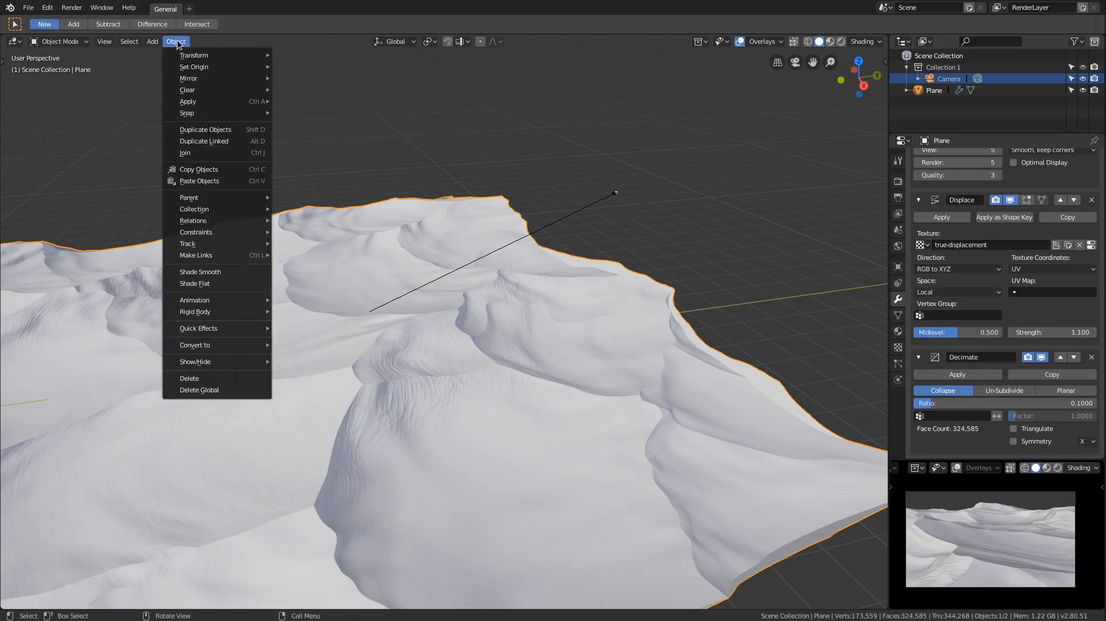
{"action": "mouse_move", "coordinate": [220, 344]}
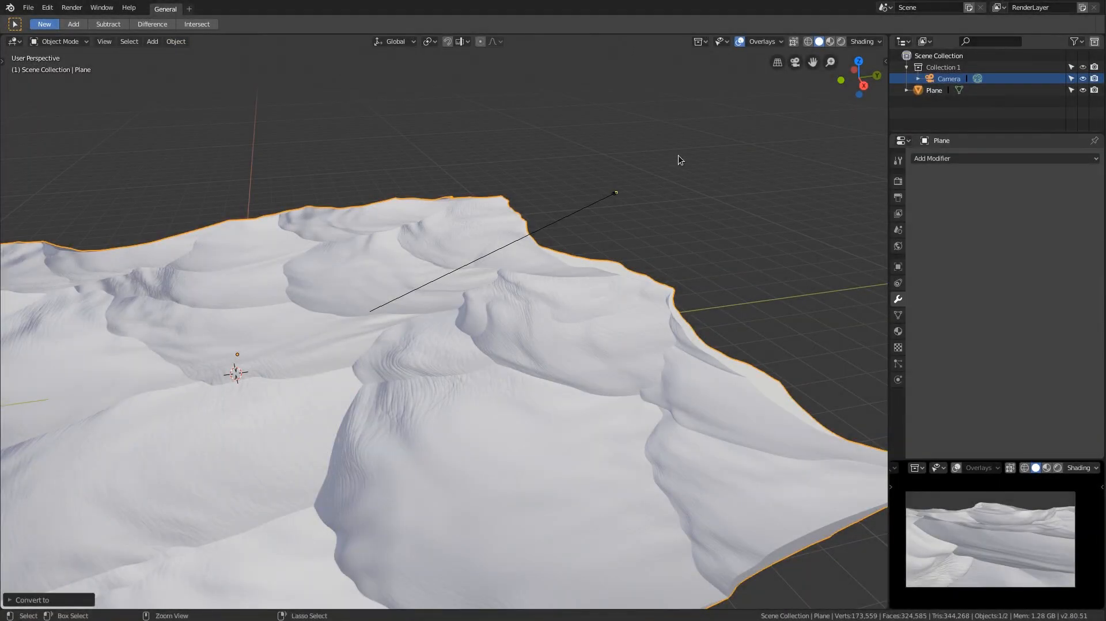
Inspect the converted dune mesh from several angles and check its decimated topology in Edit Mode before returning to Object Mode
{"action": "middle_click_drag", "start_coordinate": [679, 155], "coordinate": [613, 157]}
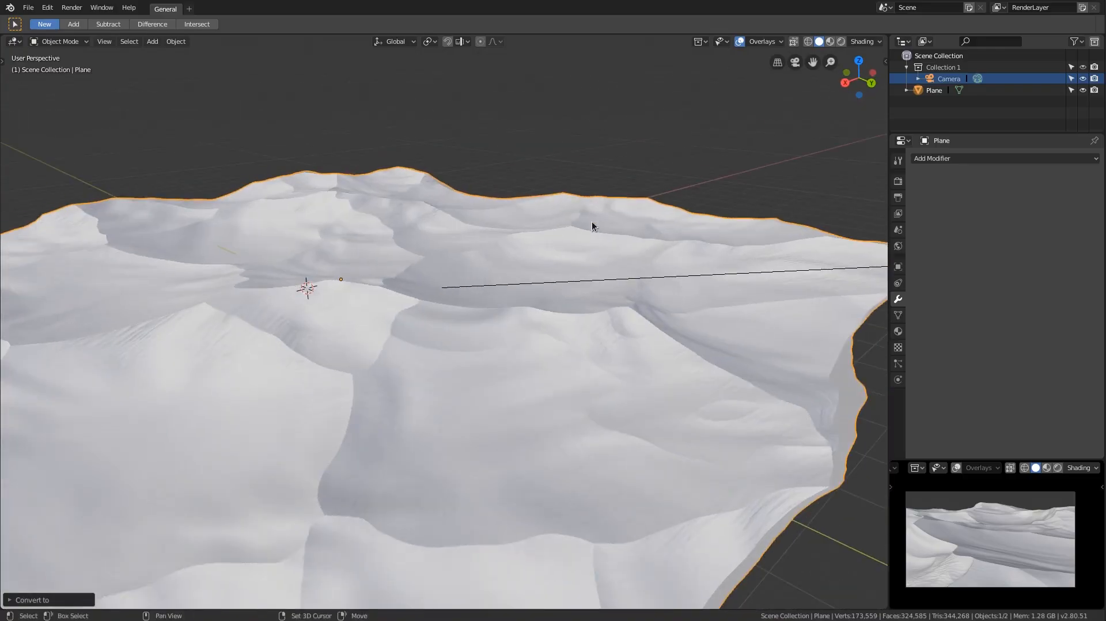
{"action": "middle_click_drag", "start_coordinate": [592, 221], "coordinate": [579, 316]}
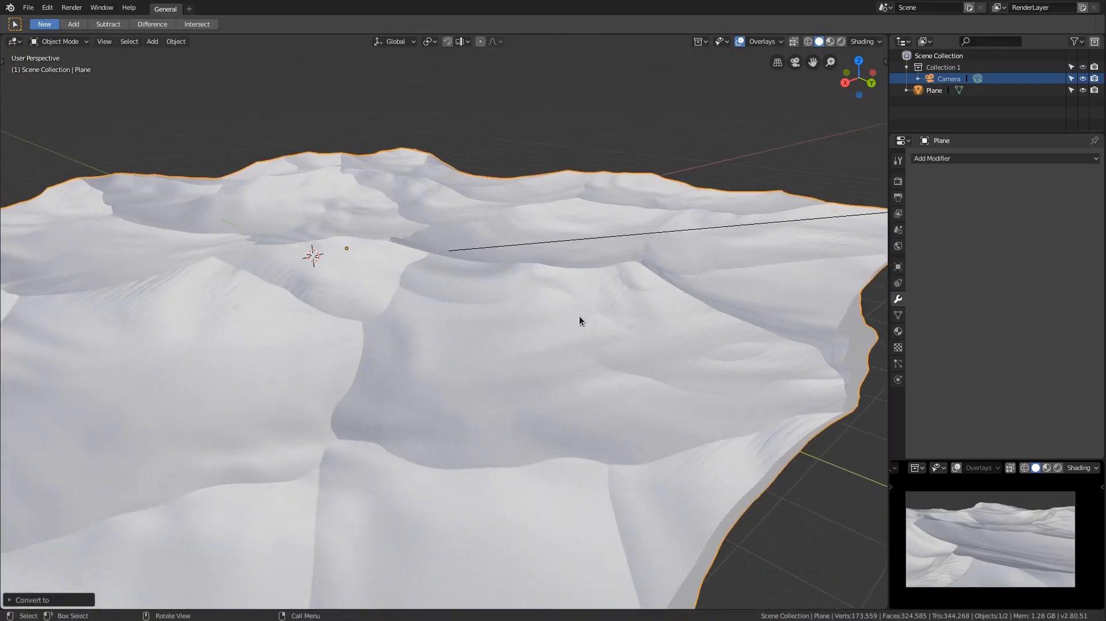
{"action": "middle_click_drag", "start_coordinate": [573, 324], "coordinate": [593, 379]}
{"action": "key", "text": "Tab"}
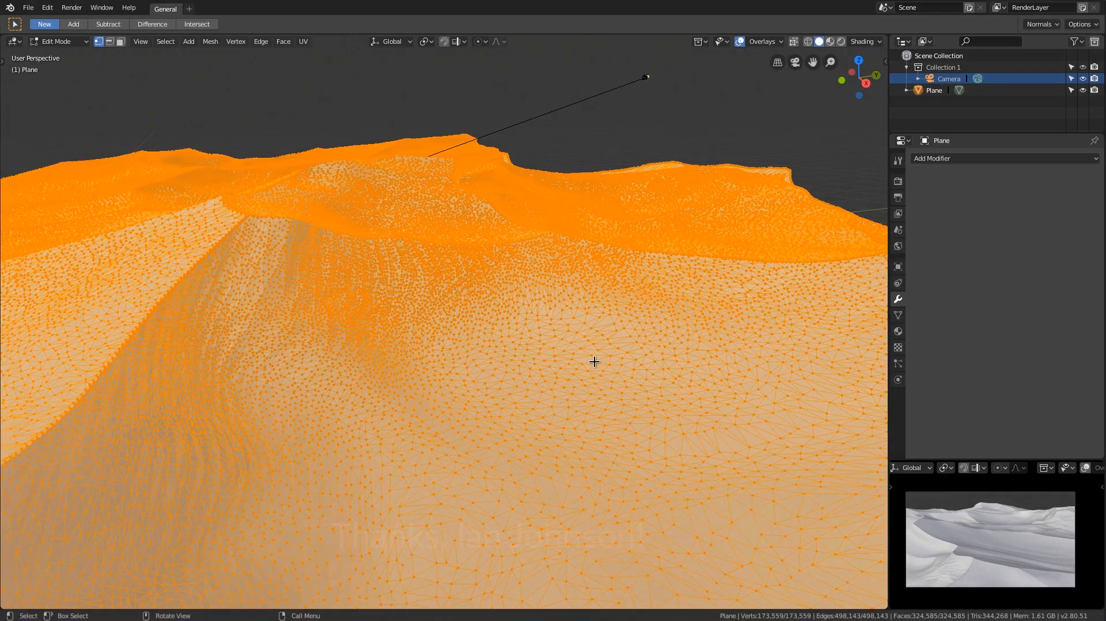
{"action": "middle_click_drag", "start_coordinate": [593, 363], "coordinate": [648, 283]}
{"action": "key", "text": "Tab"}
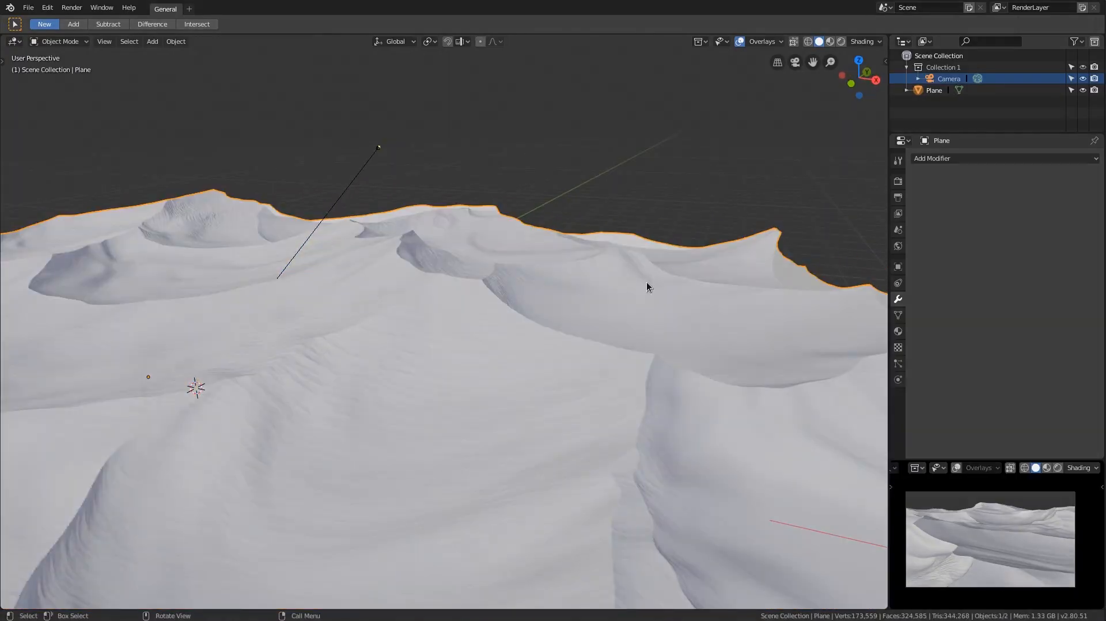